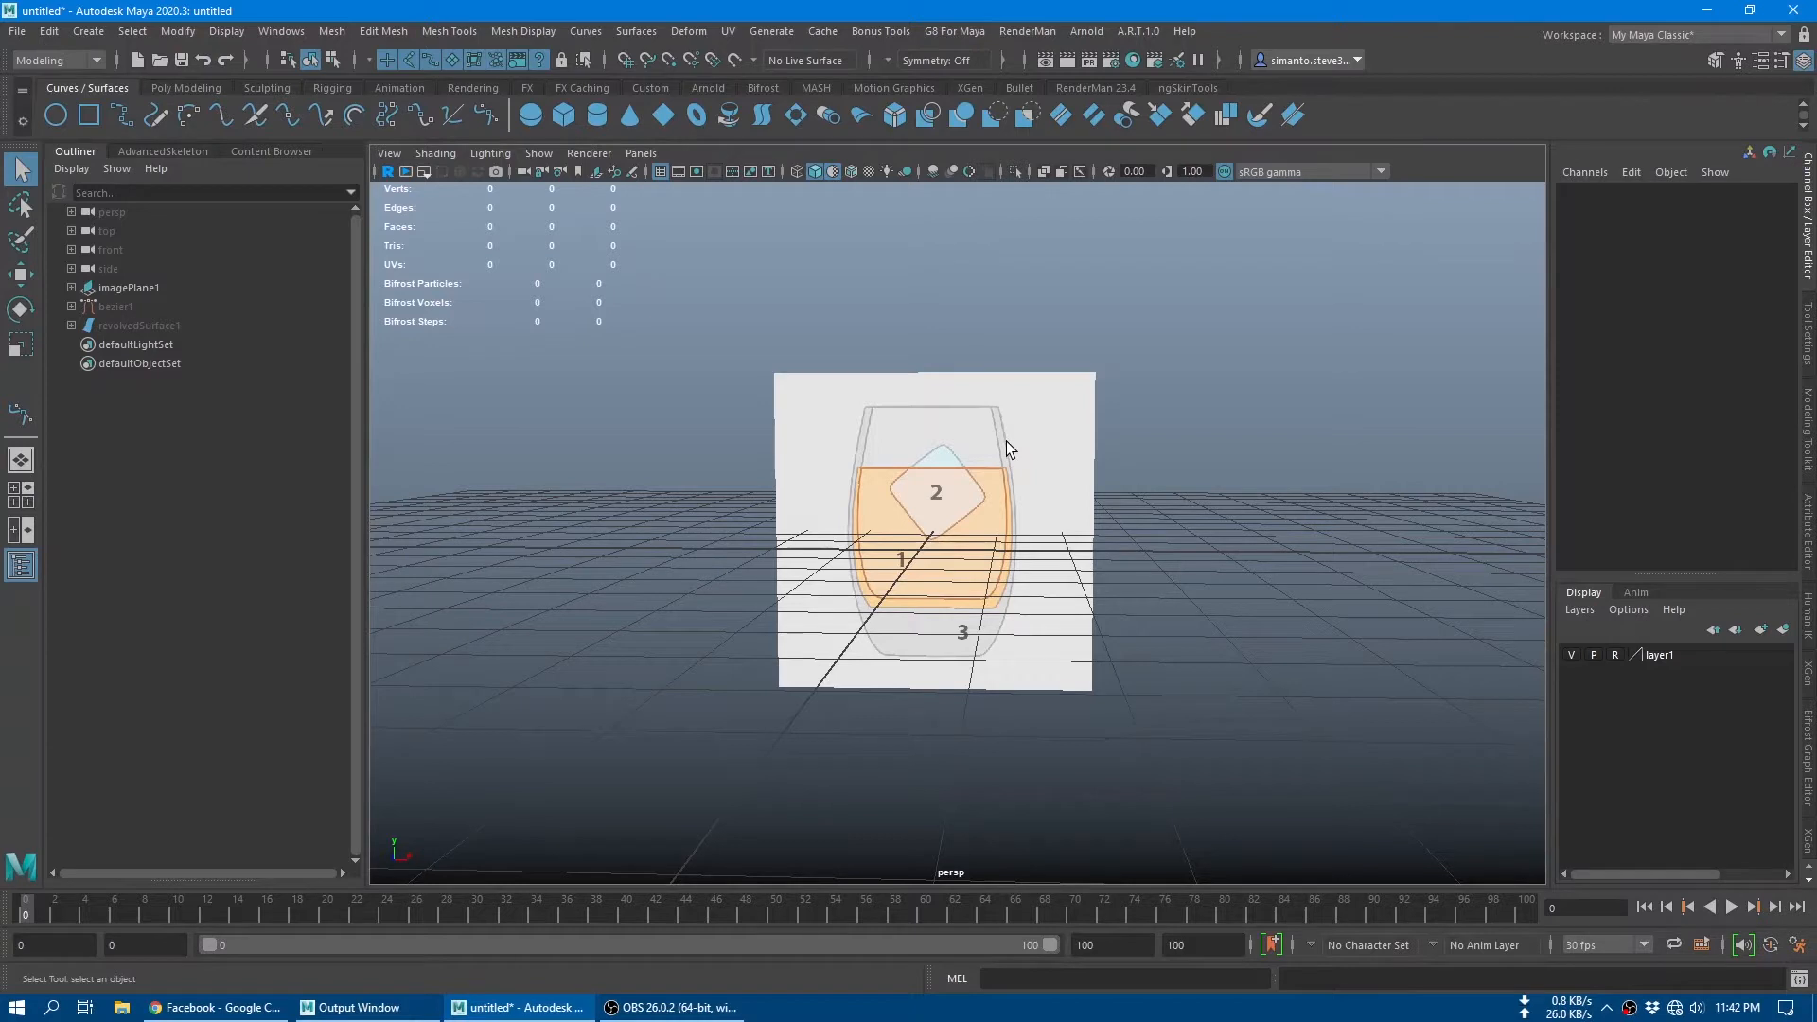
Step: Start a Bezier curve in the front view at the glass base's centre (0, -2, 0) and add an anchor at its outer bottom corner
left_click(495, 121)
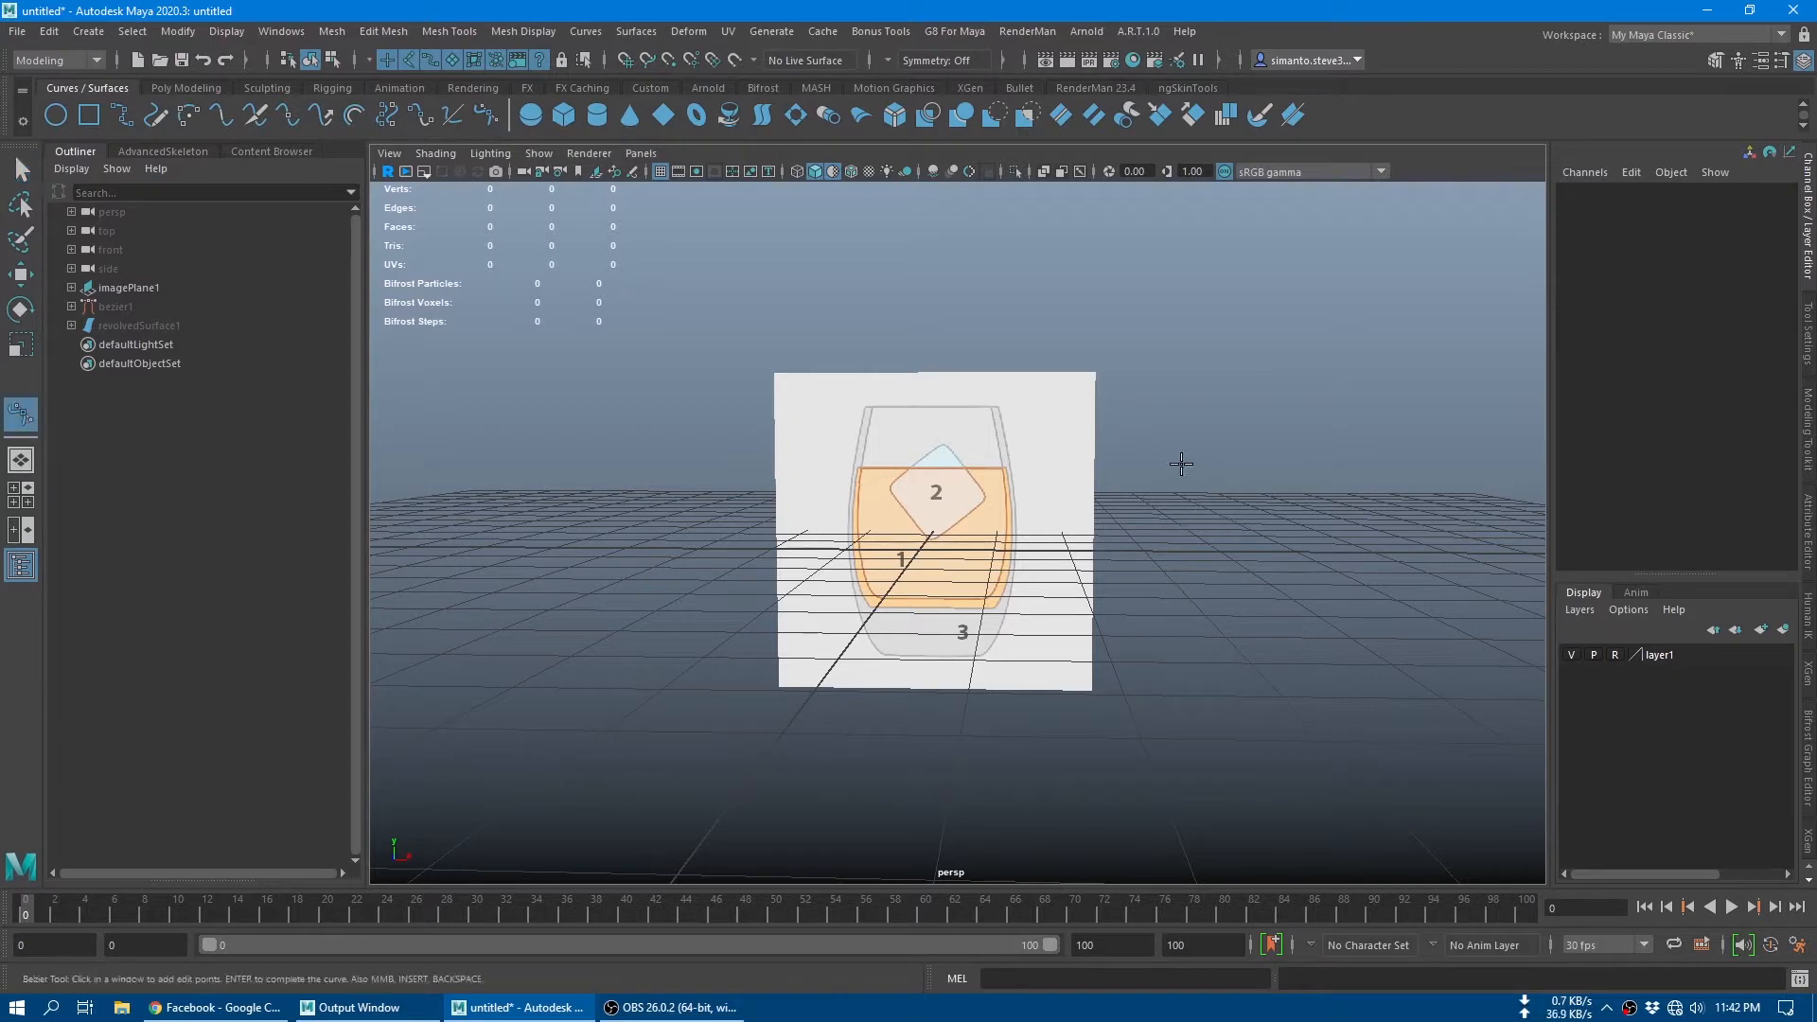
key("space")
key("space")
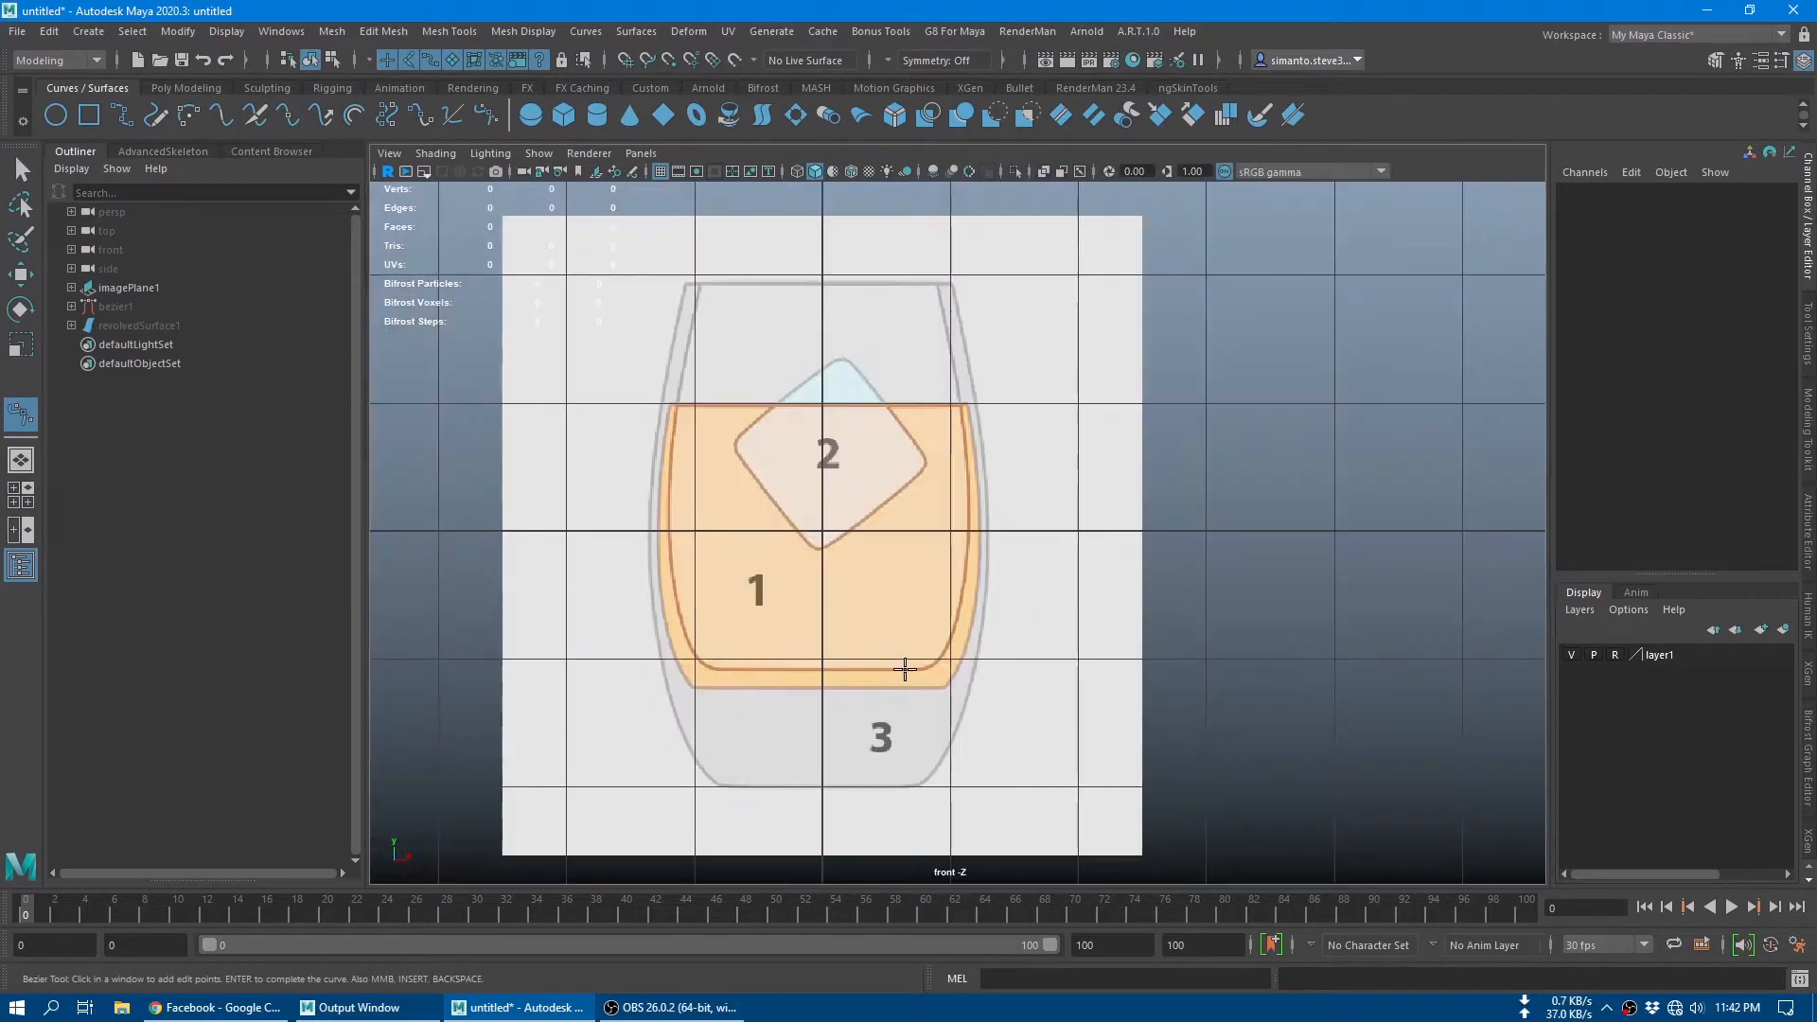
scroll(900, 662, "up", 8)
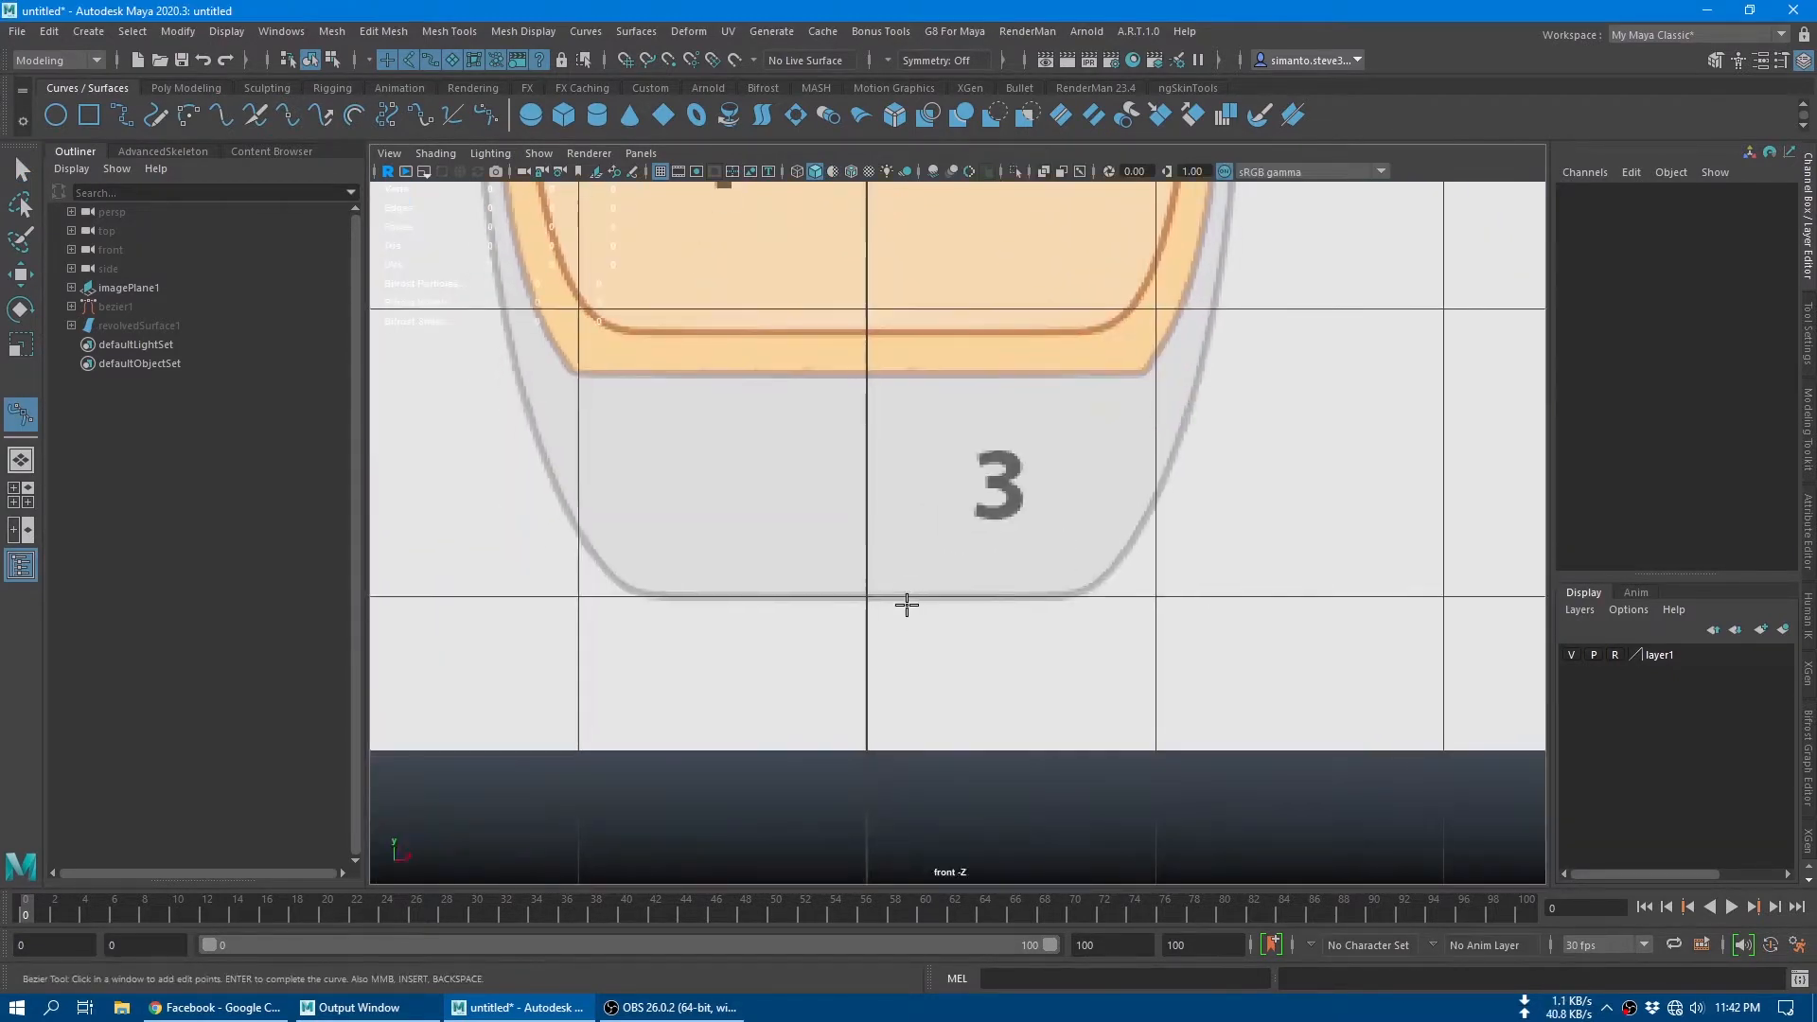
left_click(868, 597)
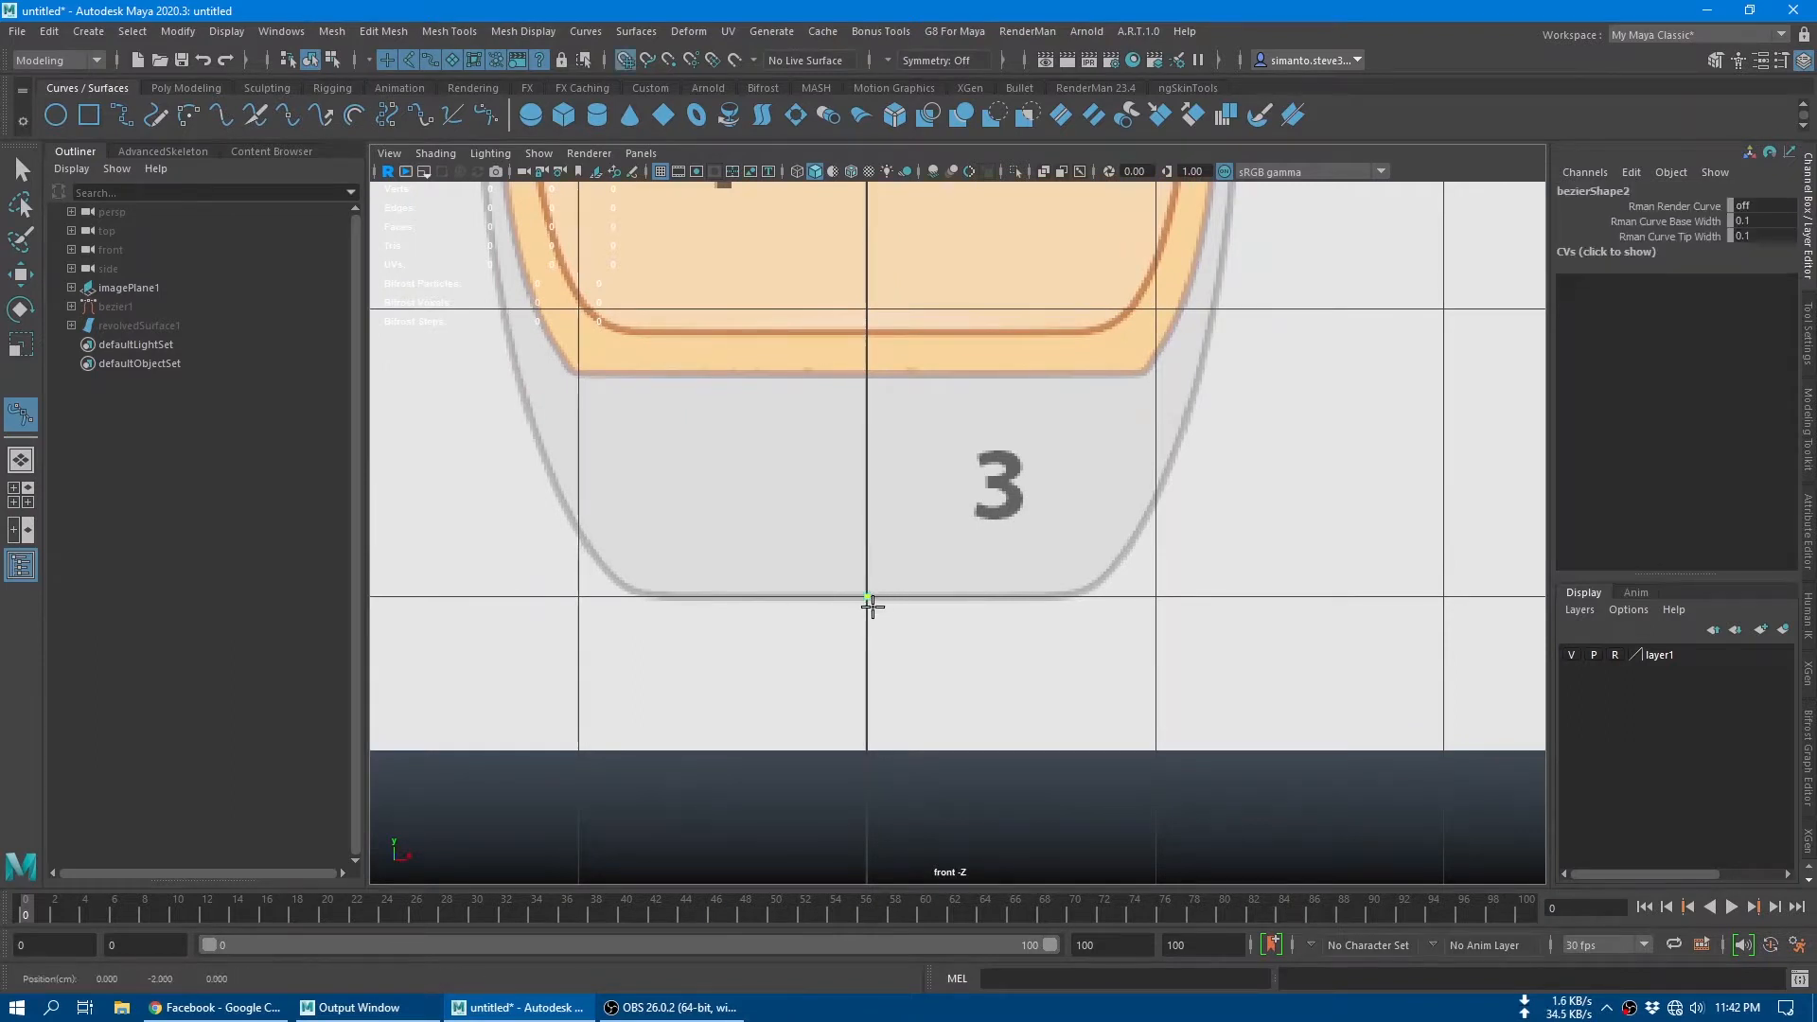
left_click_drag(1082, 592, 1110, 581)
Step: Continue the Bezier curve up the glass's outer wall with a smooth anchor at mid-height
middle_click_drag(1221, 499, 1011, 726, "alt")
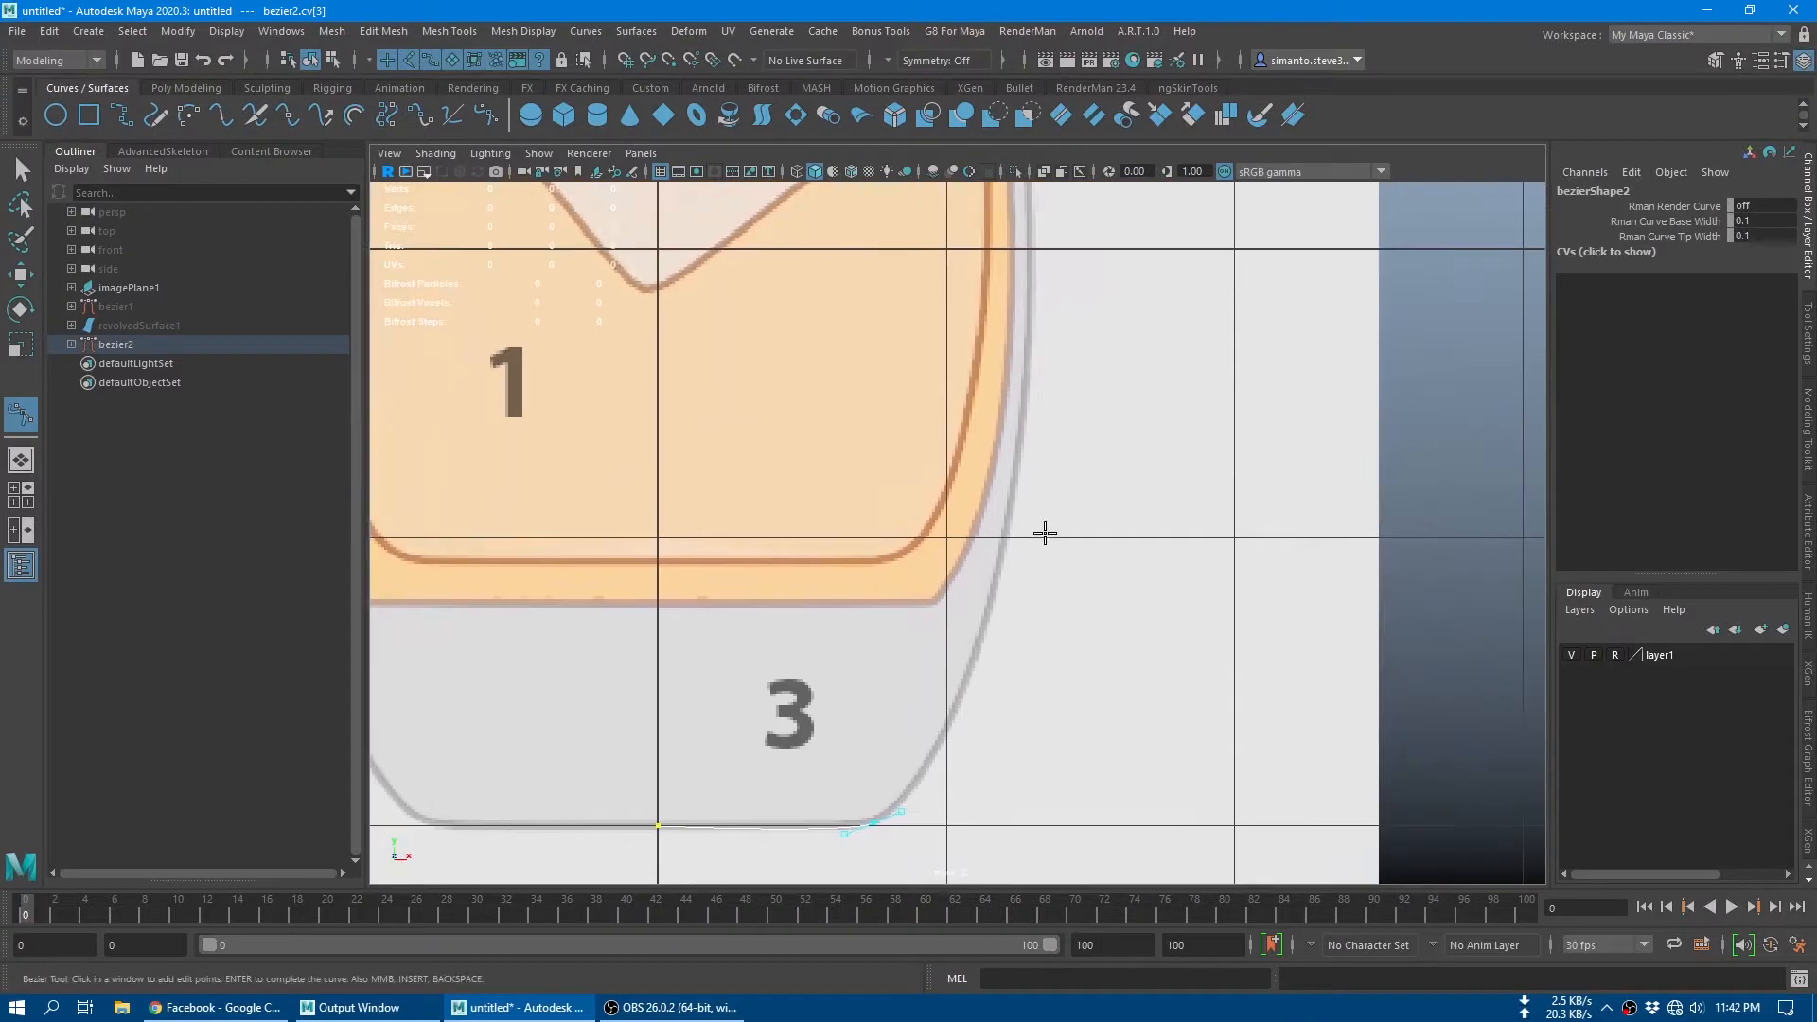
middle_click_drag(1045, 533, 1063, 620, "alt")
left_click_drag(1012, 420, 1011, 336)
middle_click_drag(1132, 360, 1172, 656, "alt")
middle_click_drag(1113, 398, 1165, 652, "alt")
middle_click_drag(1028, 398, 1028, 439, "alt")
Step: Add curved anchors at the outer and inner edges of the glass's rim
scroll(1036, 454, "up", 3)
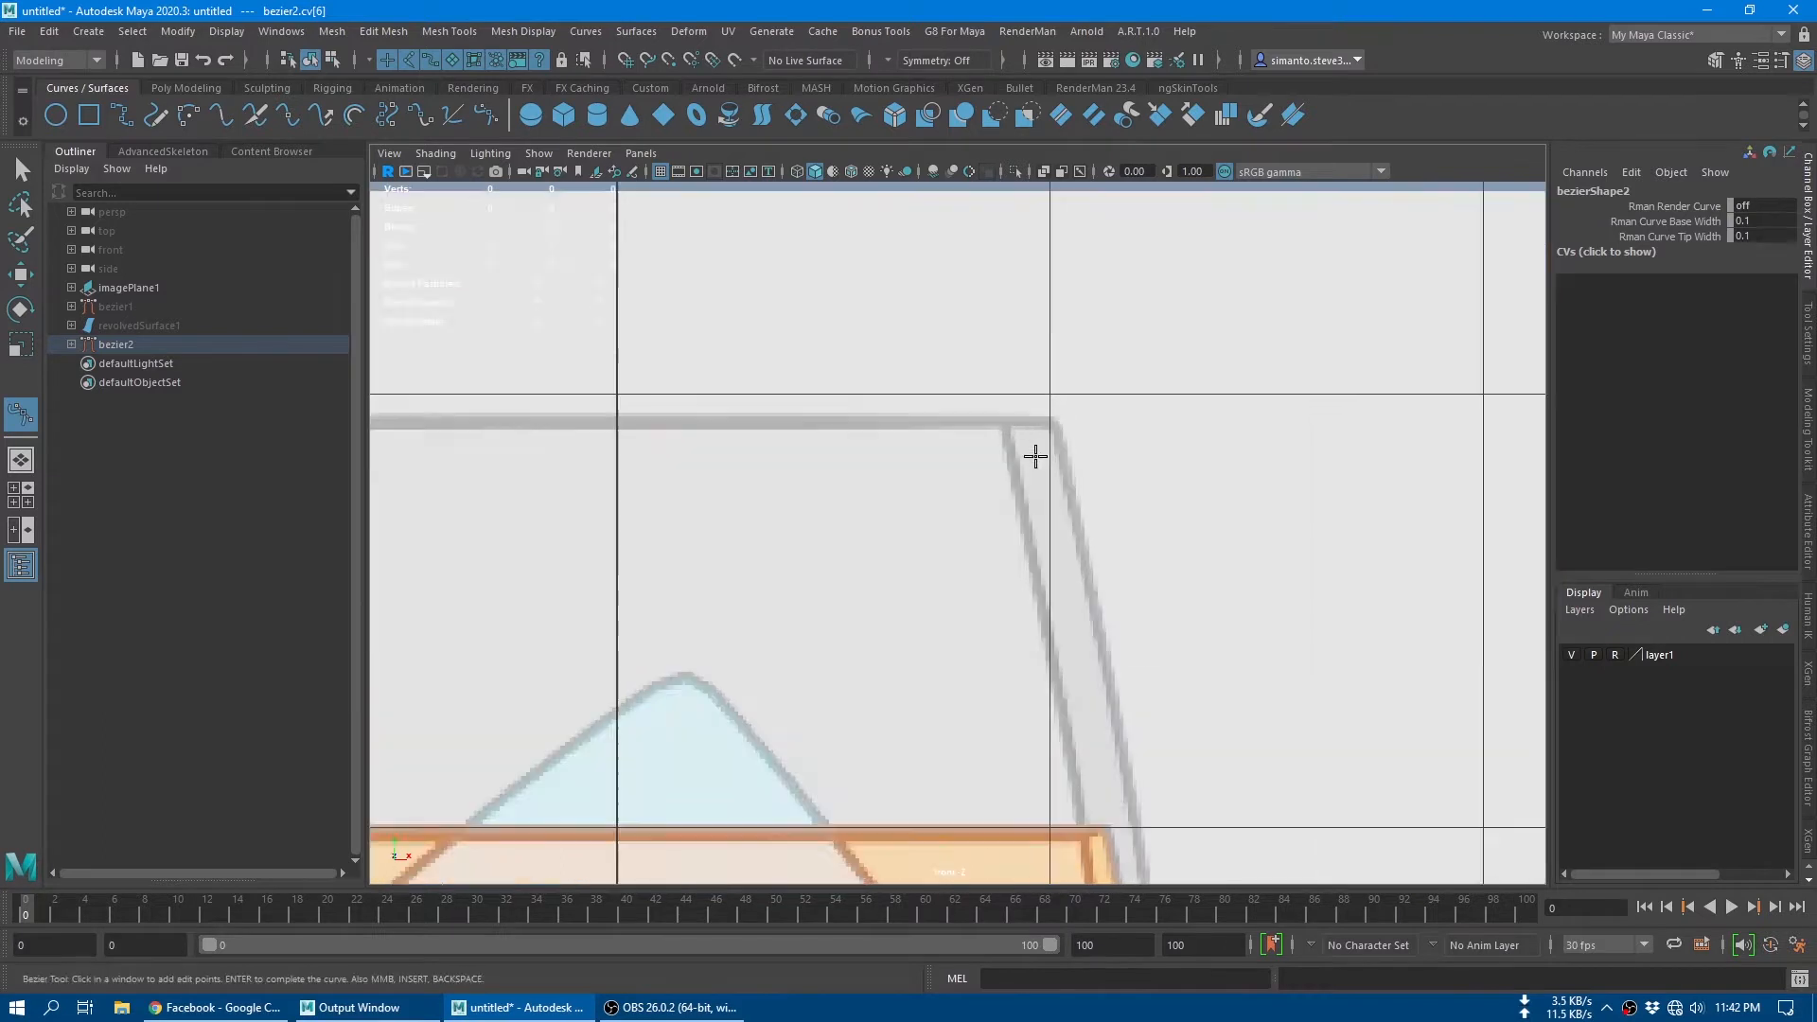
scroll(1035, 457, "up", 2)
middle_click_drag(1143, 430, 1031, 564, "alt")
left_click_drag(978, 521, 885, 552)
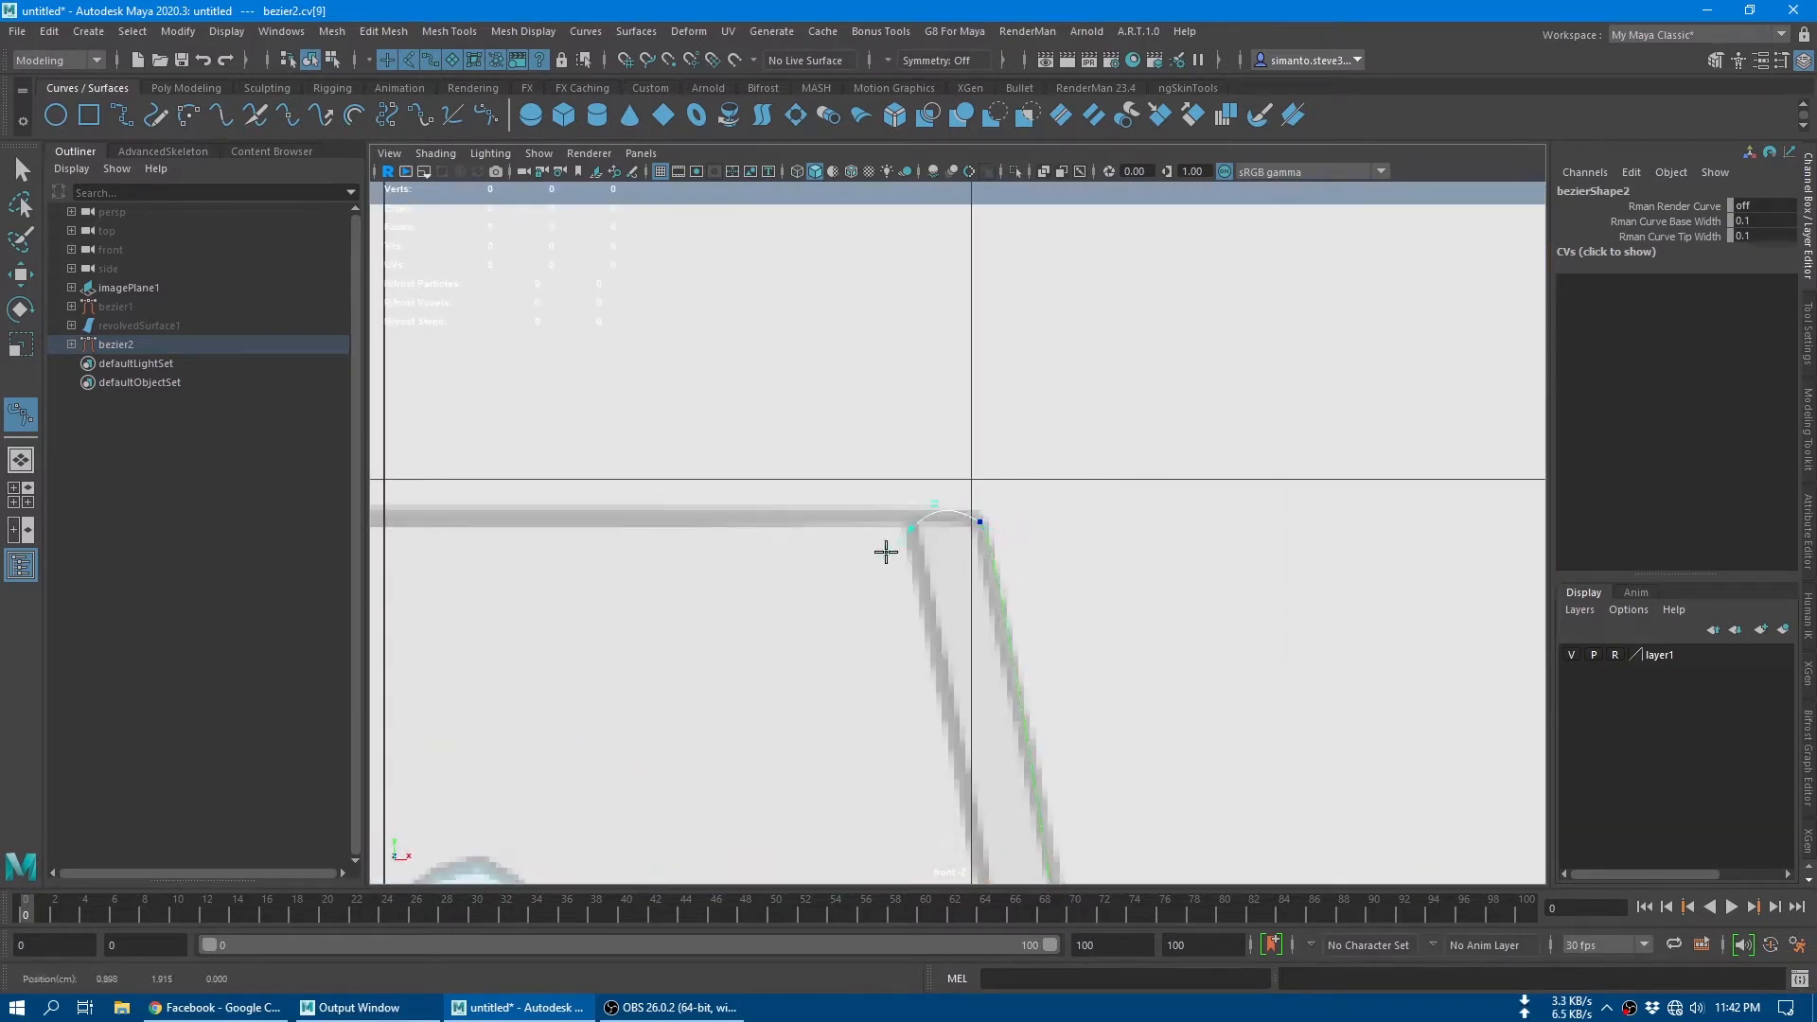
Step: Continue the Bezier curve down the inner wall with a smooth anchor at mid-height
middle_click_drag(1036, 452, 958, 57, "alt")
scroll(1010, 681, "down", 10)
middle_click_drag(971, 629, 990, 495, "alt")
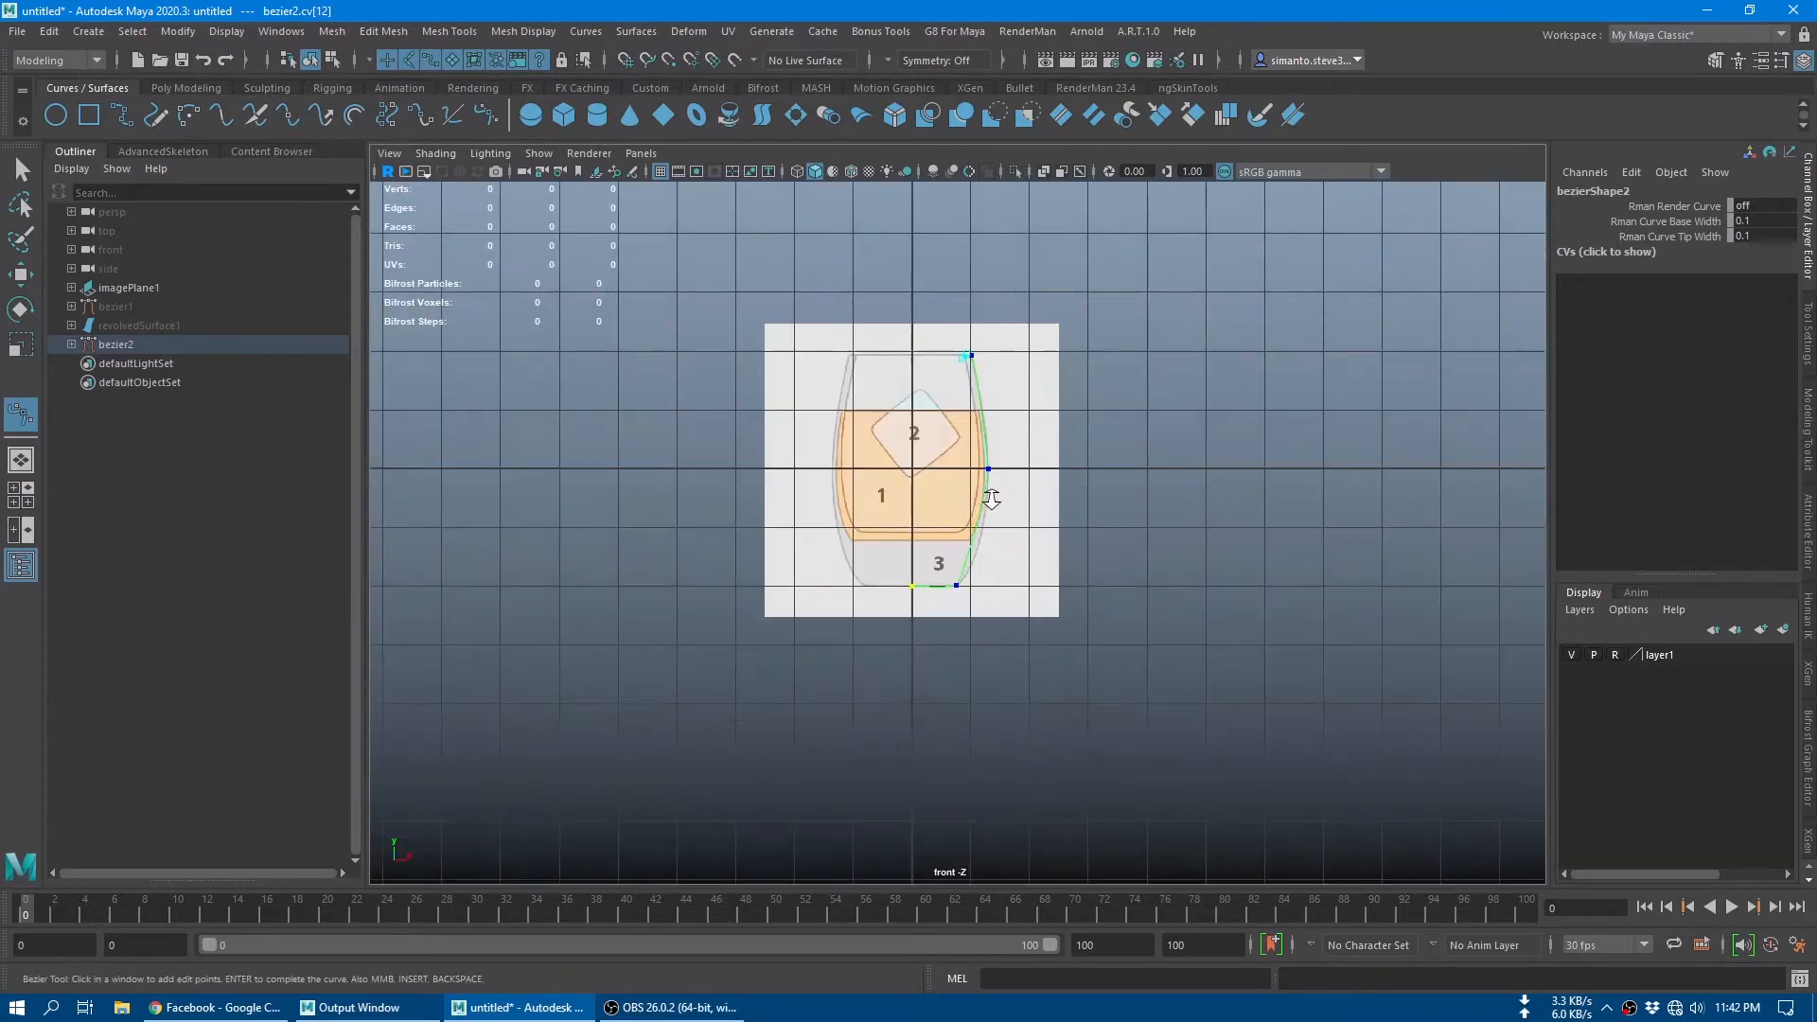
scroll(992, 491, "up", 5)
scroll(992, 490, "up", 2)
middle_click_drag(1106, 519, 1081, 604, "alt")
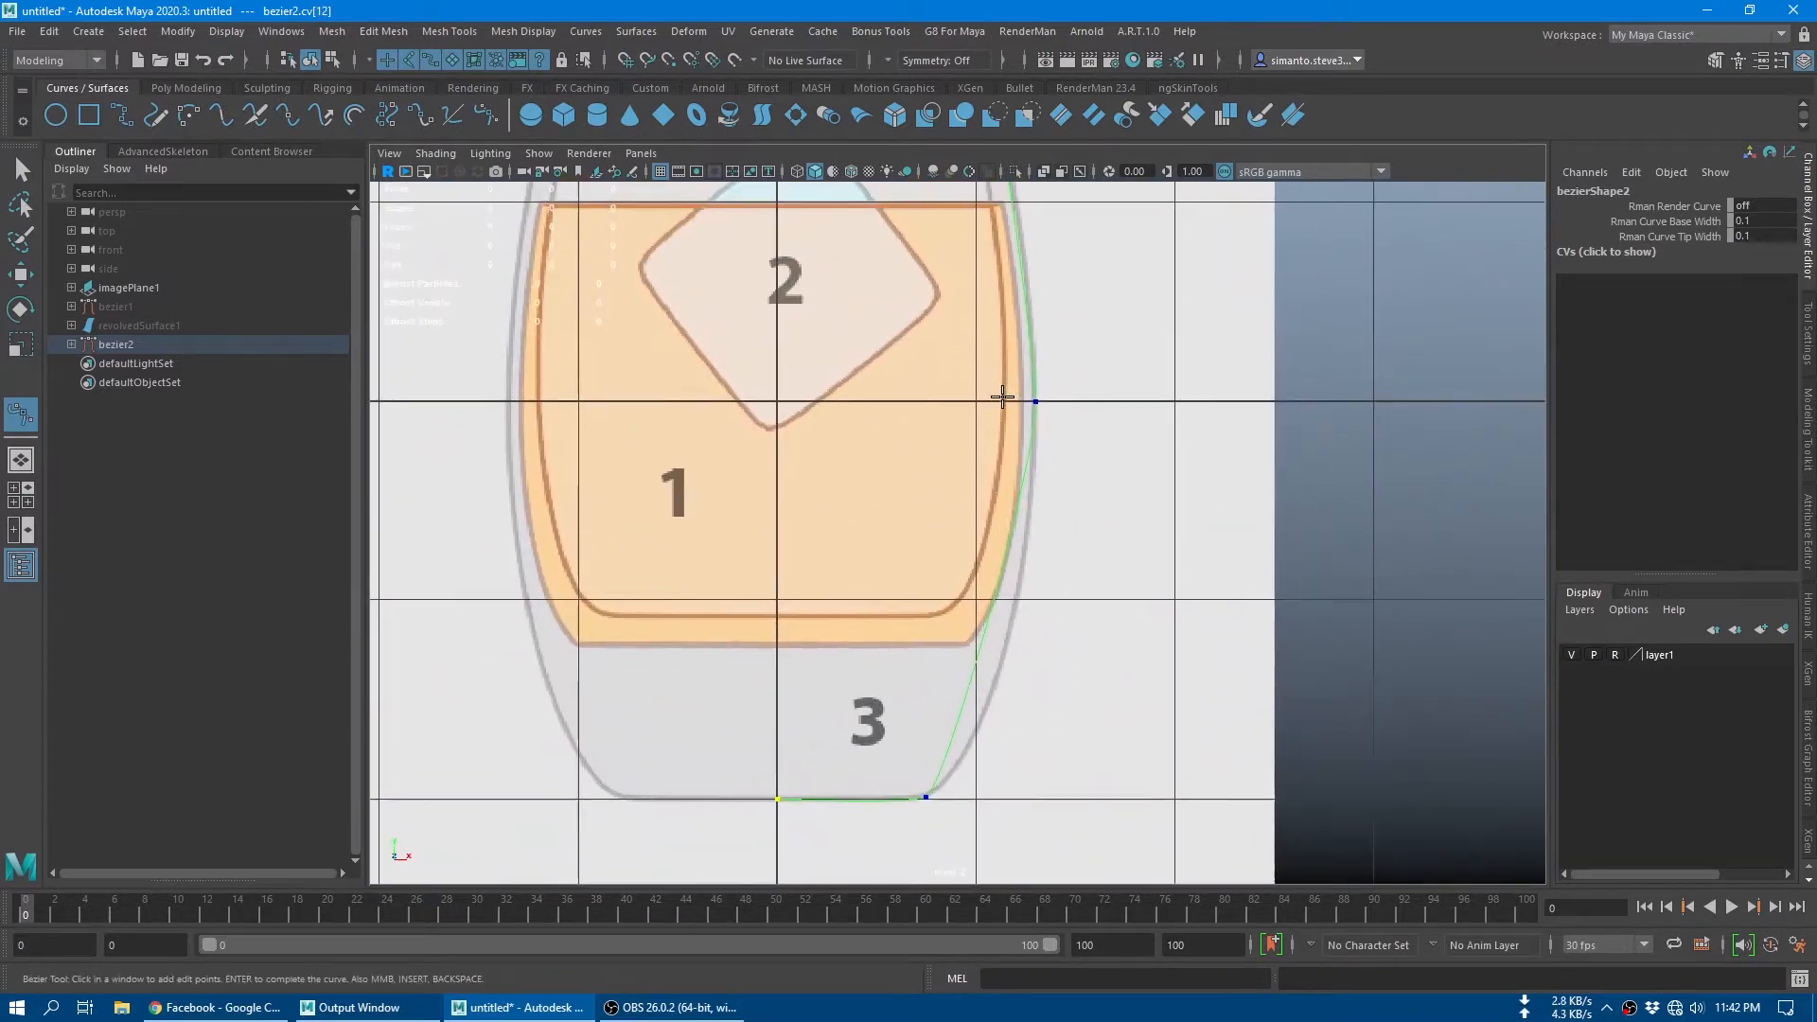
left_click_drag(1001, 402, 1003, 420)
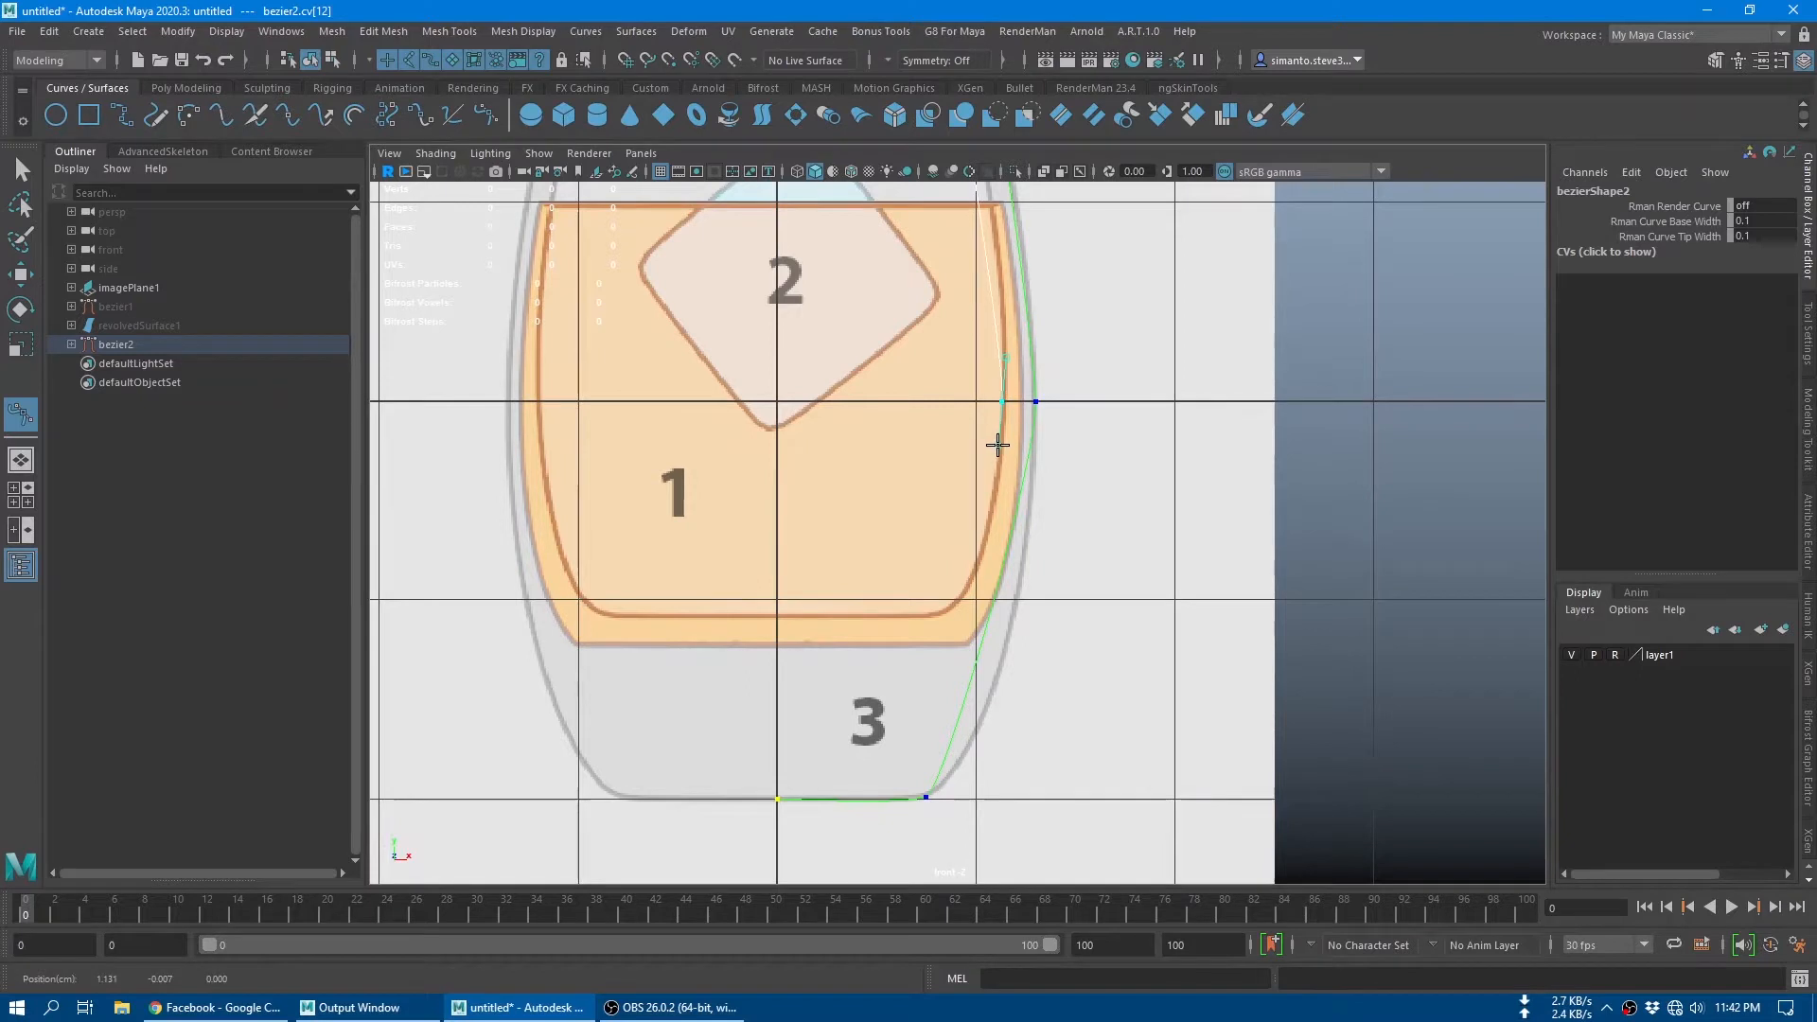
Step: Add anchors at the inner bottom corner and near the centre axis on the inner floor, and finish the curve
scroll(1058, 485, "up", 1)
middle_click_drag(1058, 485, 1113, 435, "alt")
left_click_drag(999, 570, 957, 587)
left_click_drag(813, 577, 801, 578)
key("q")
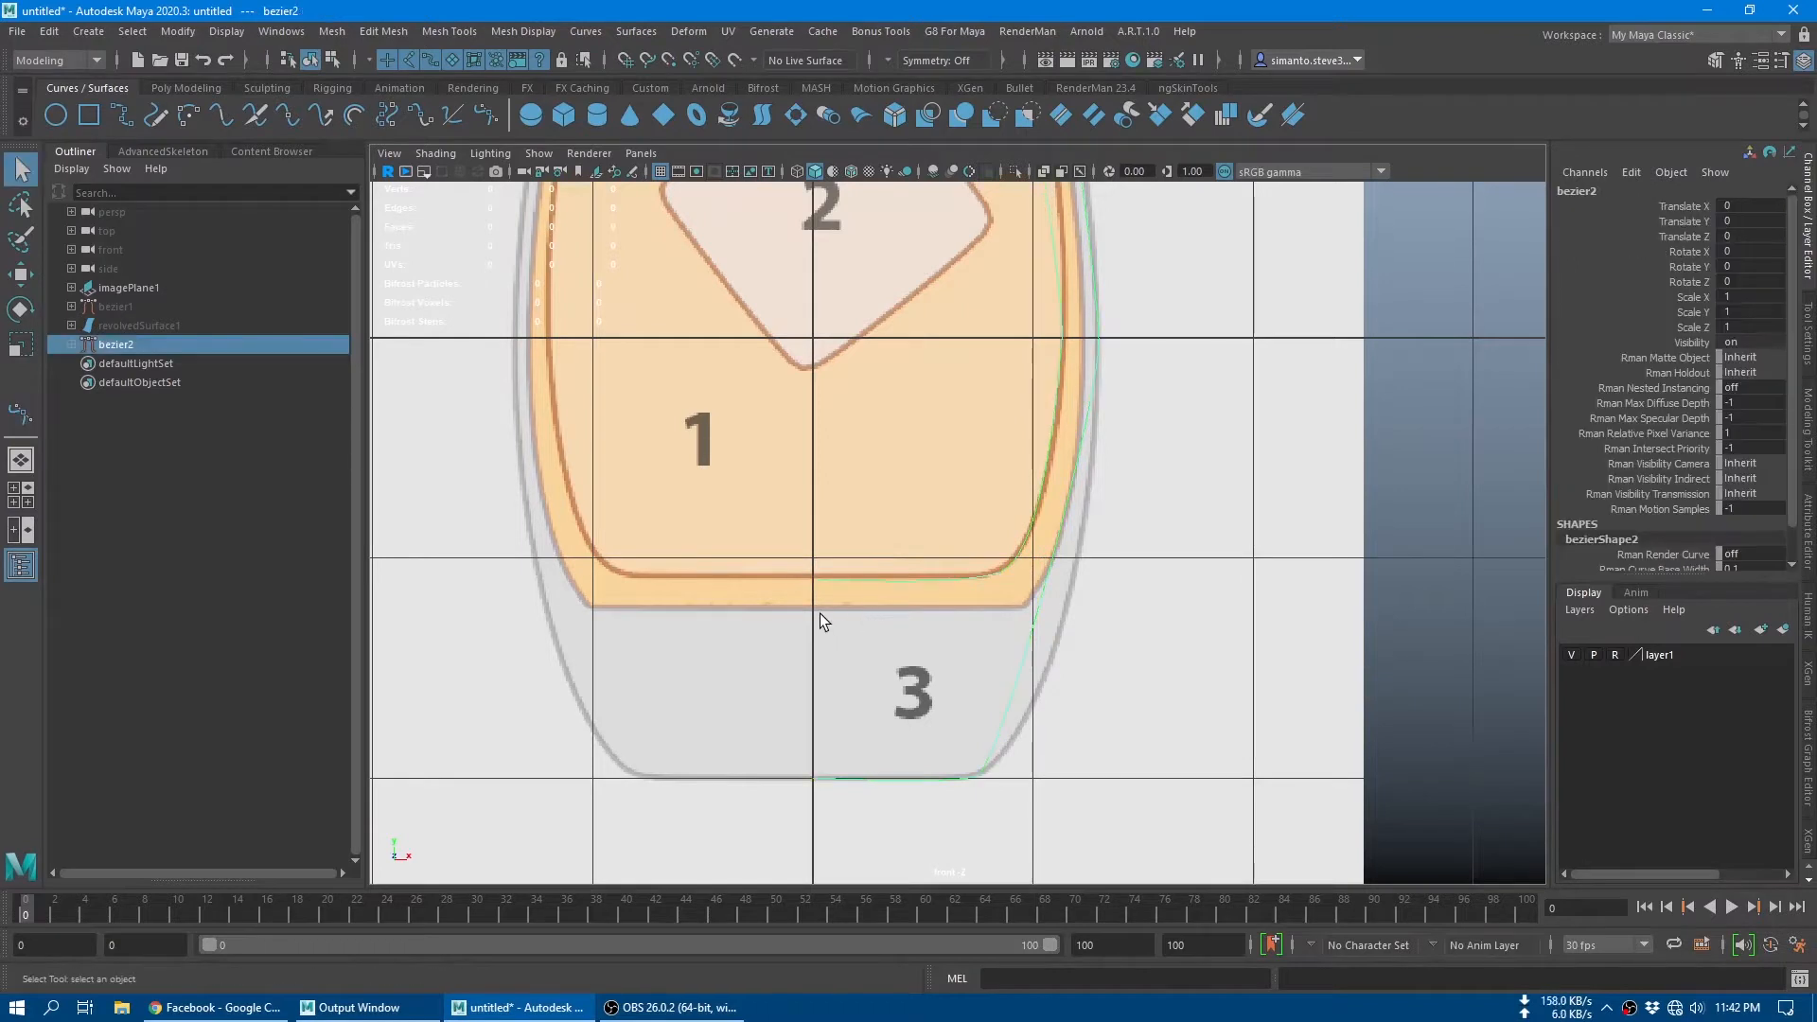
Step: Display the profile curve's control vertices and convert the end anchor on the inner floor to Corner
scroll(791, 577, "up", 3)
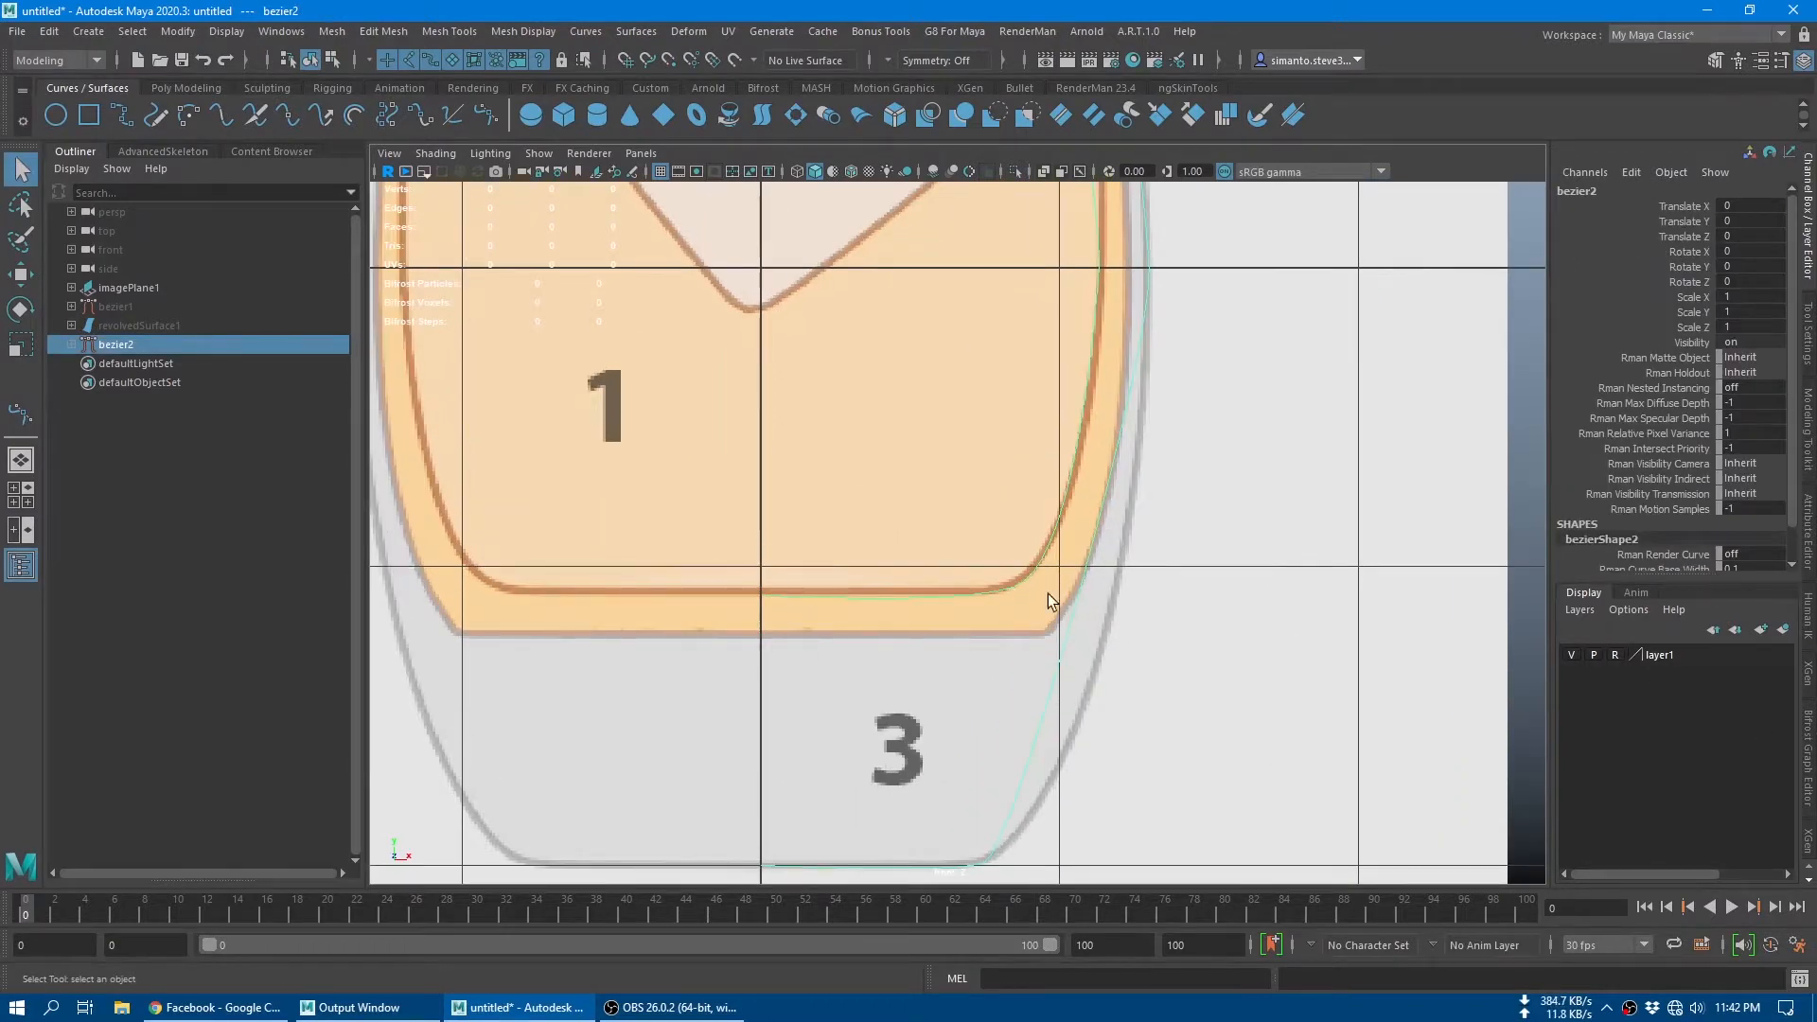
middle_click_drag(820, 504, 833, 457, "alt")
right_click_drag(812, 548, 741, 543)
left_click_drag(735, 513, 801, 581)
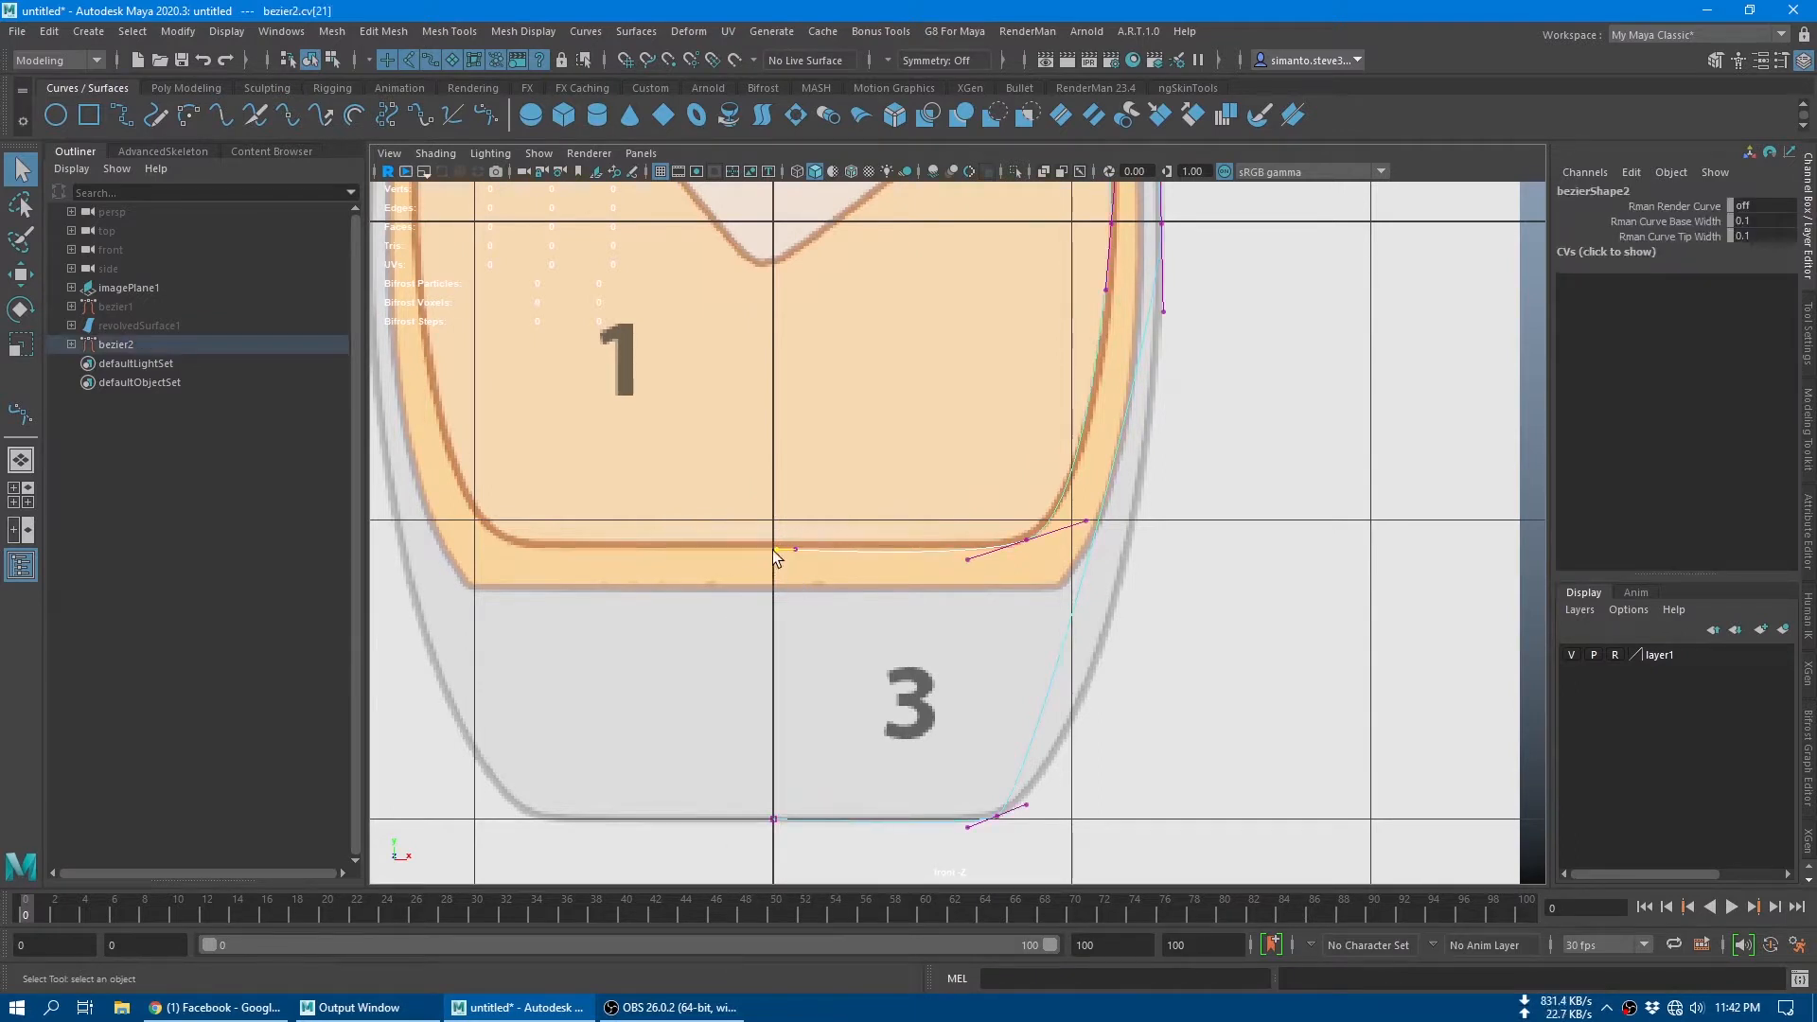
right_click(774, 554, "shift")
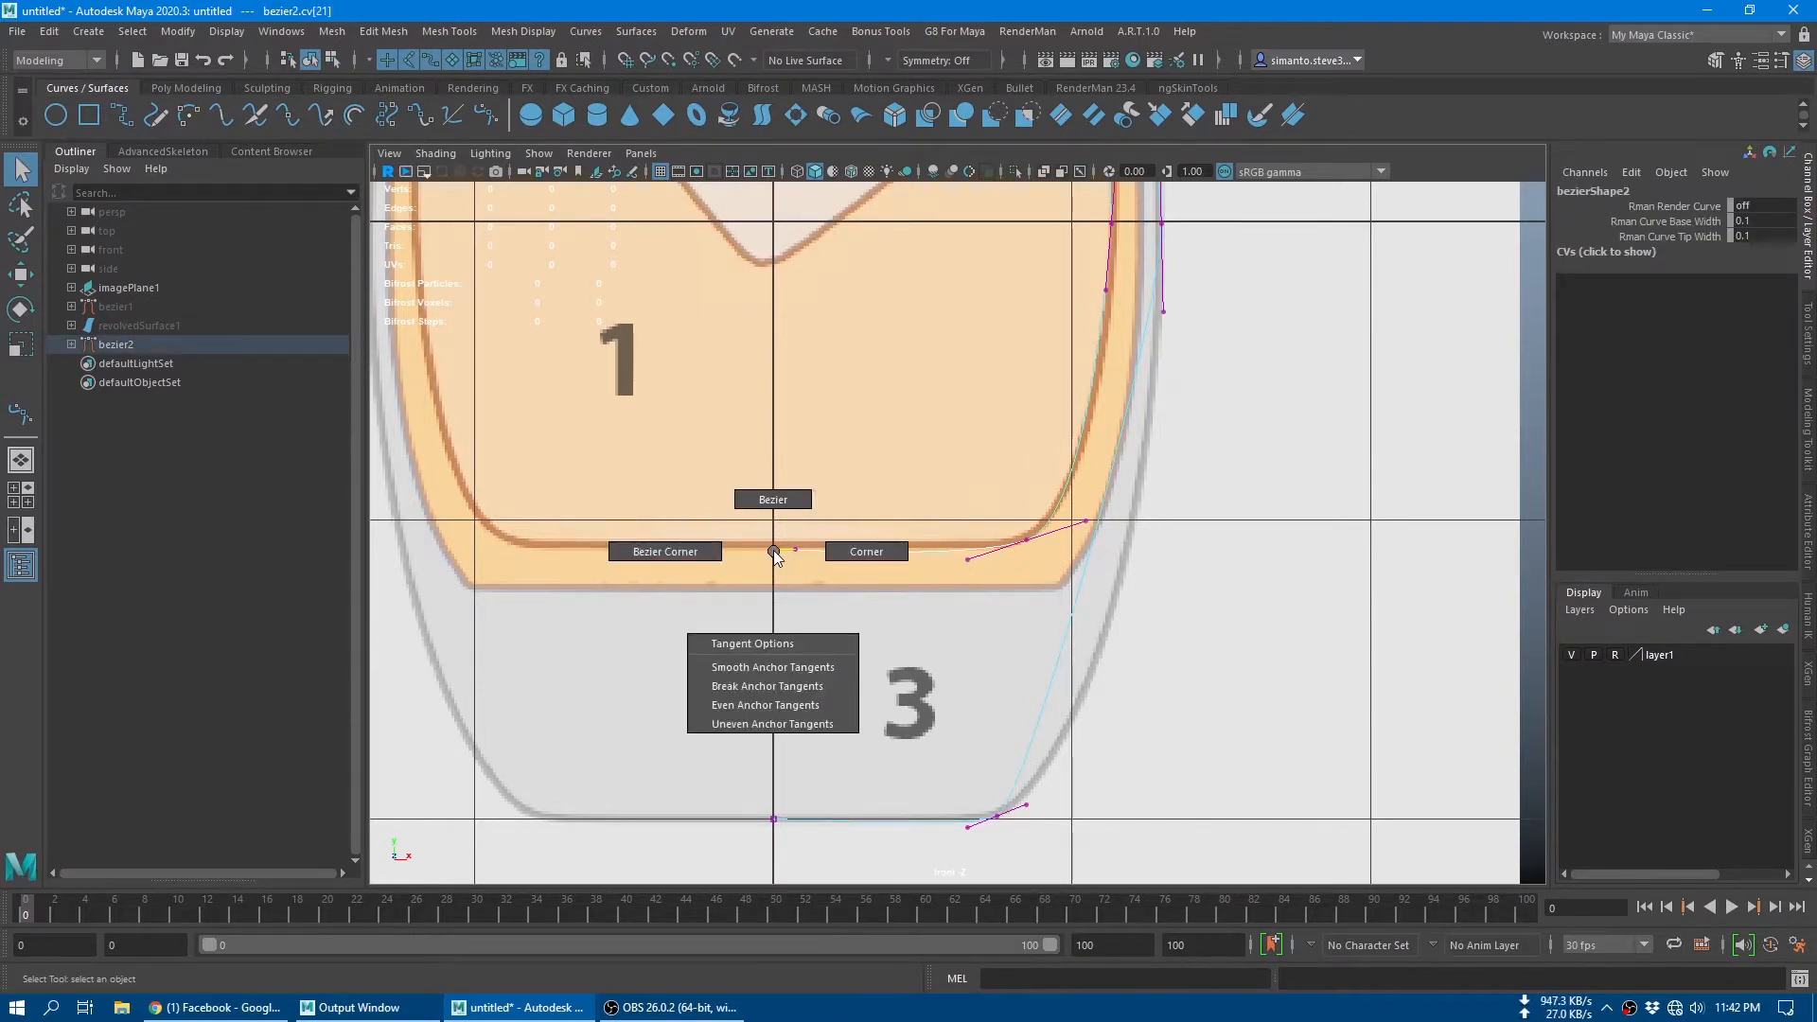
left_click(850, 551)
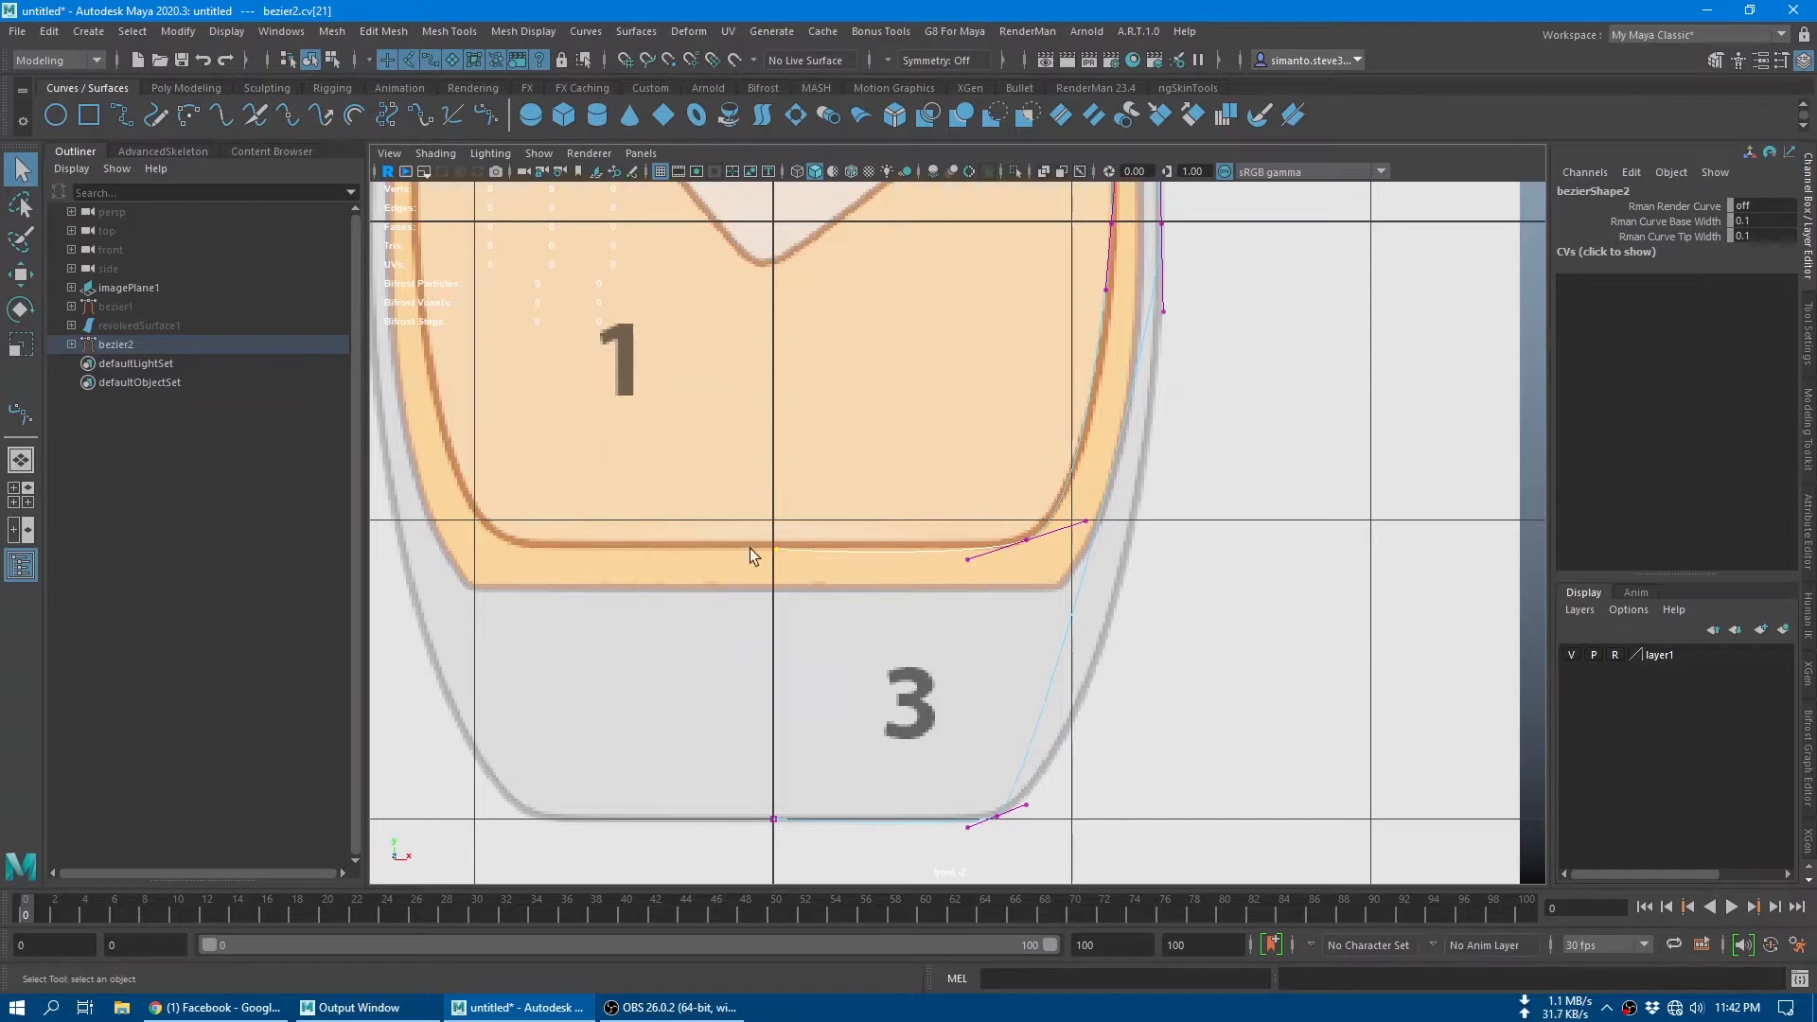
Step: Try to move the curve's inner-floor end point onto the vertical centre axis
key("w")
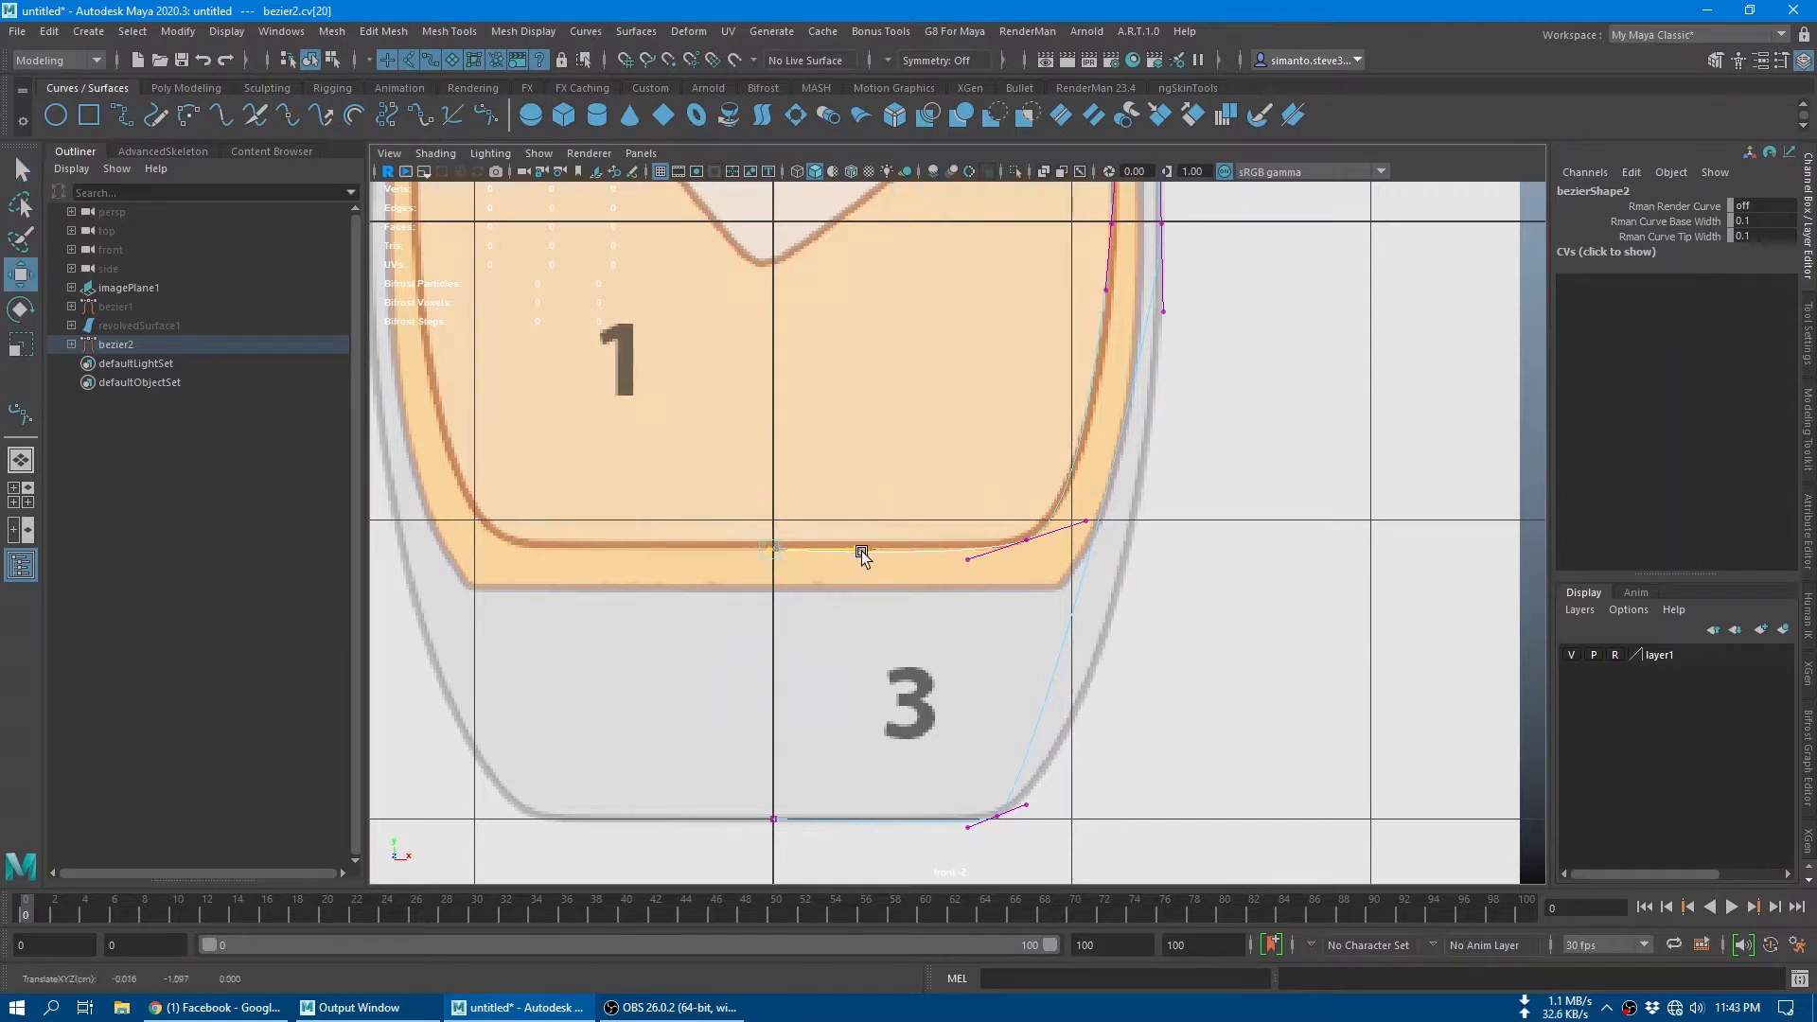
key("x")
left_click_drag(863, 553, 823, 559)
scroll(813, 606, "up", 6)
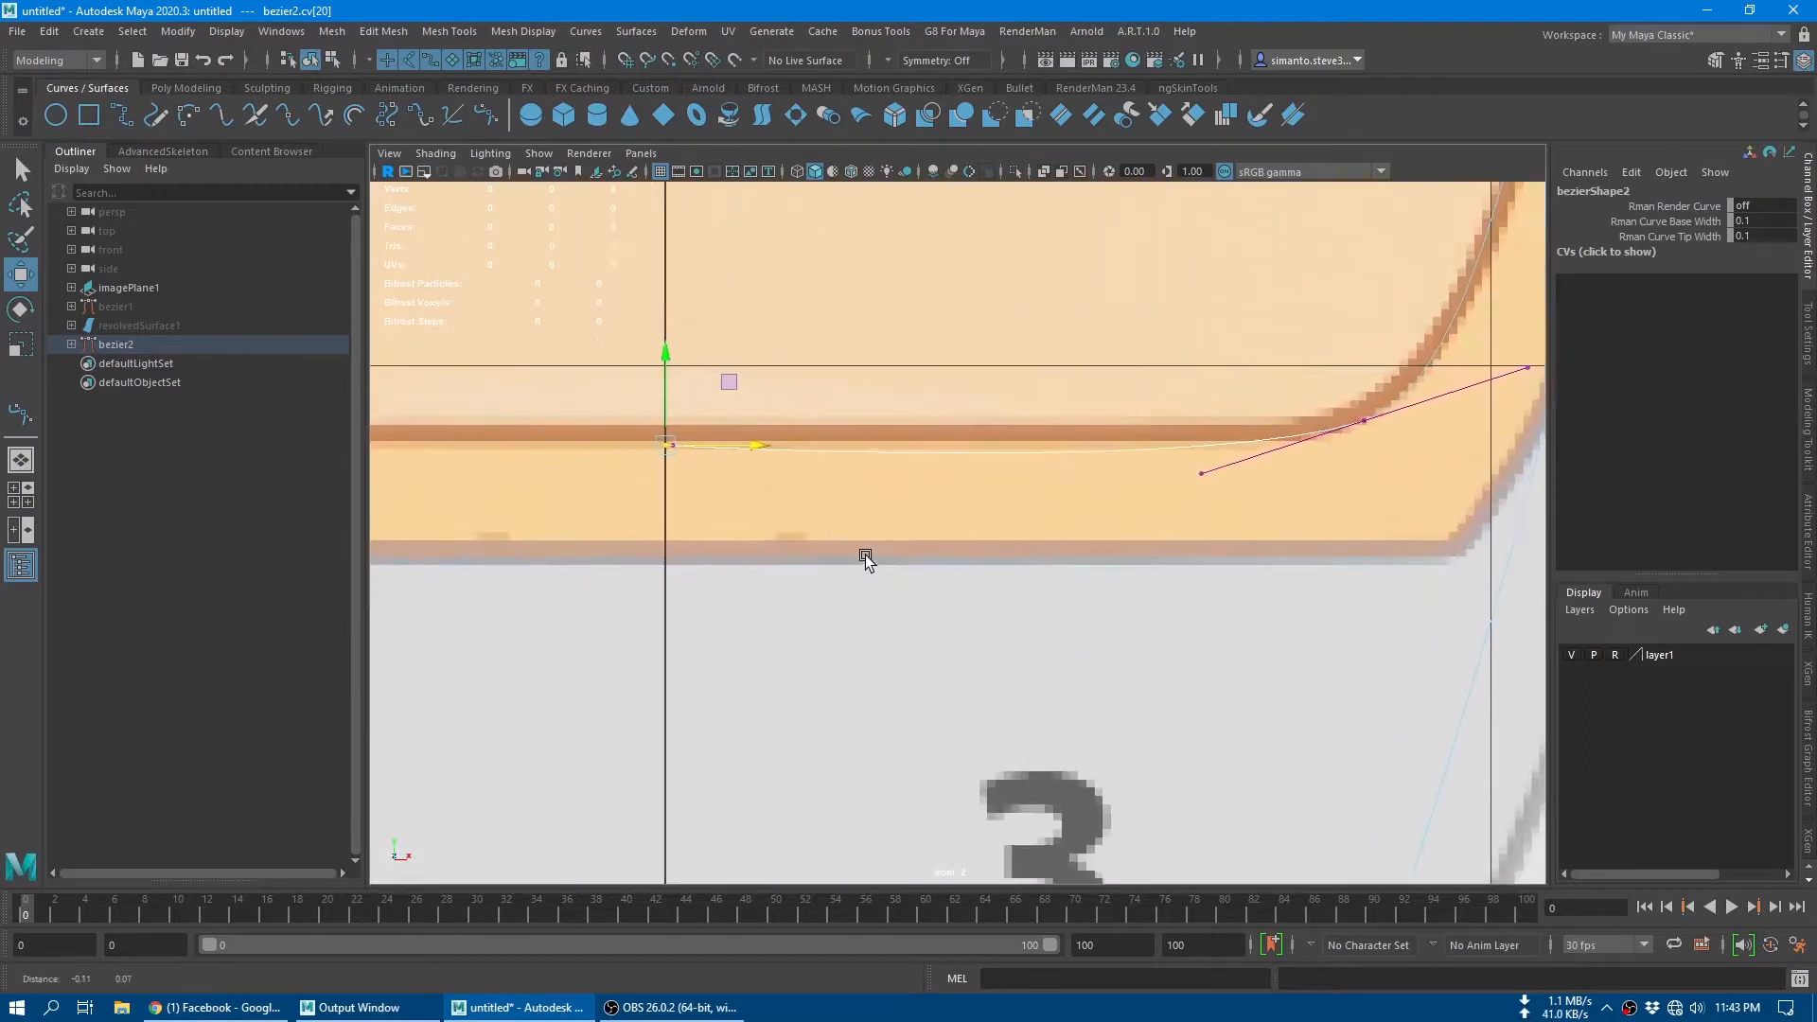
left_click_drag(753, 396, 662, 365)
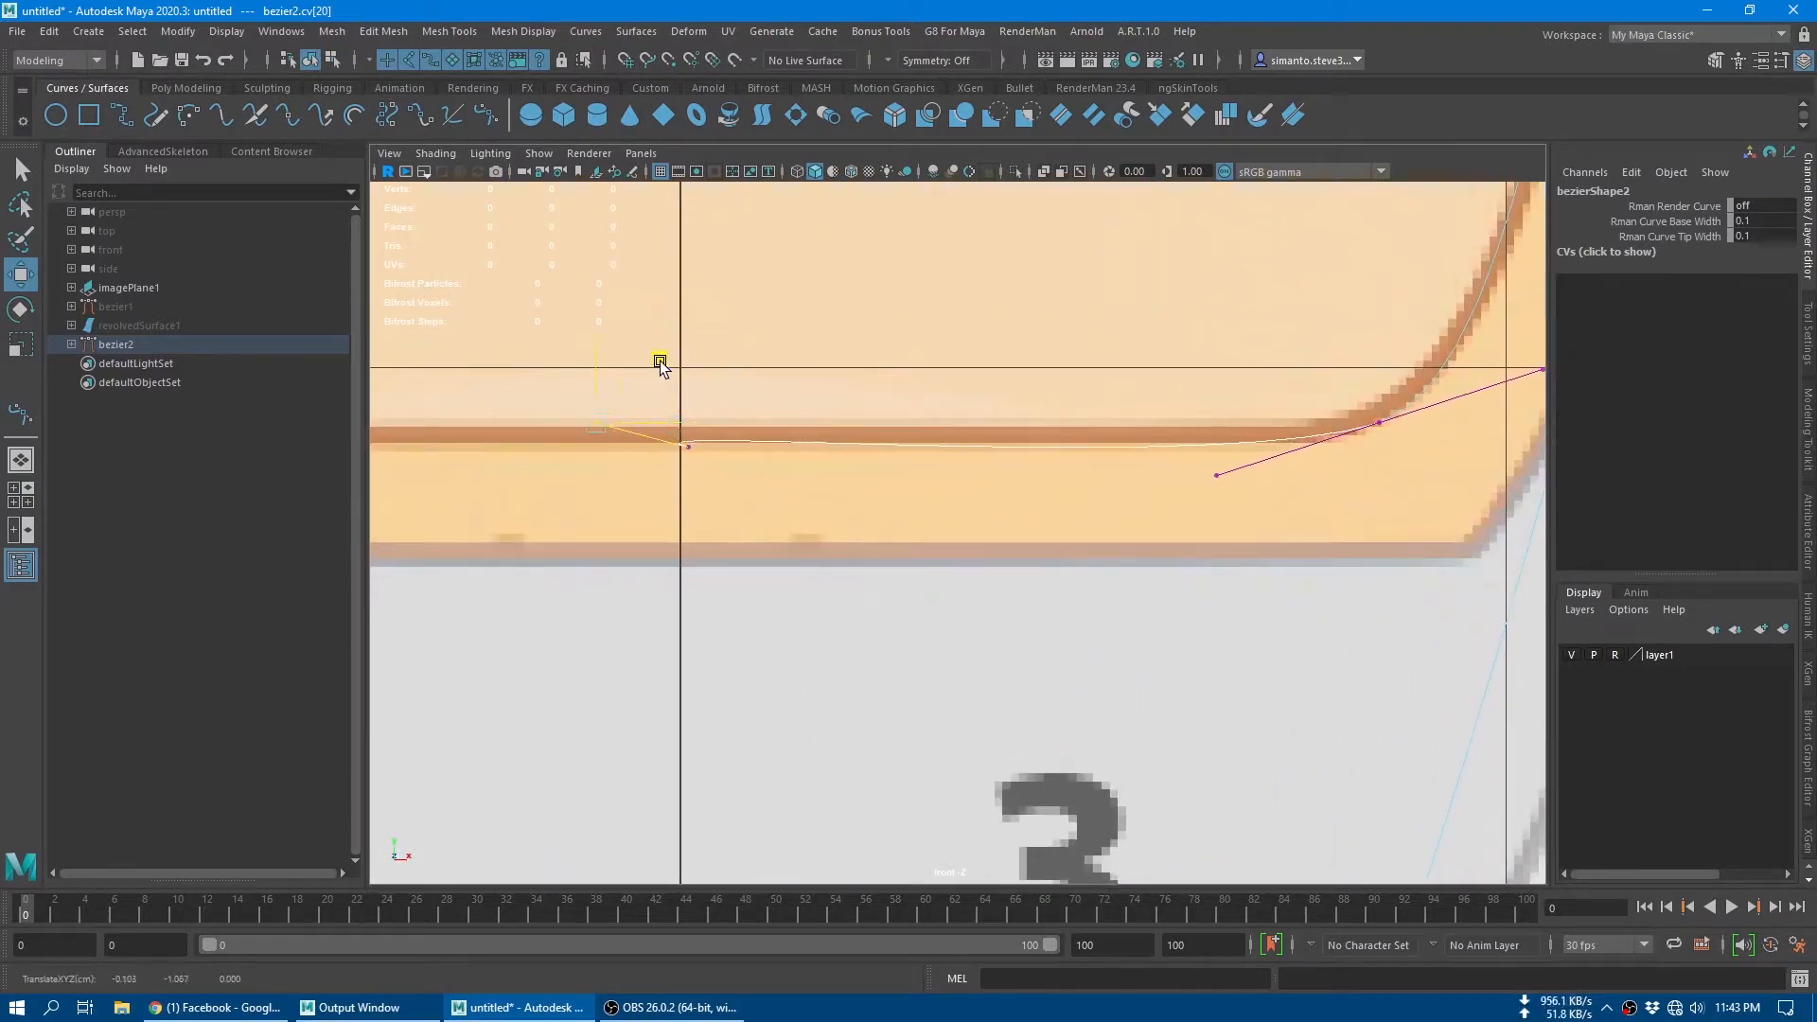
Step: Convert the curve's end anchor to Corner and move it onto the centre axis at Y -1.082
left_click(683, 451)
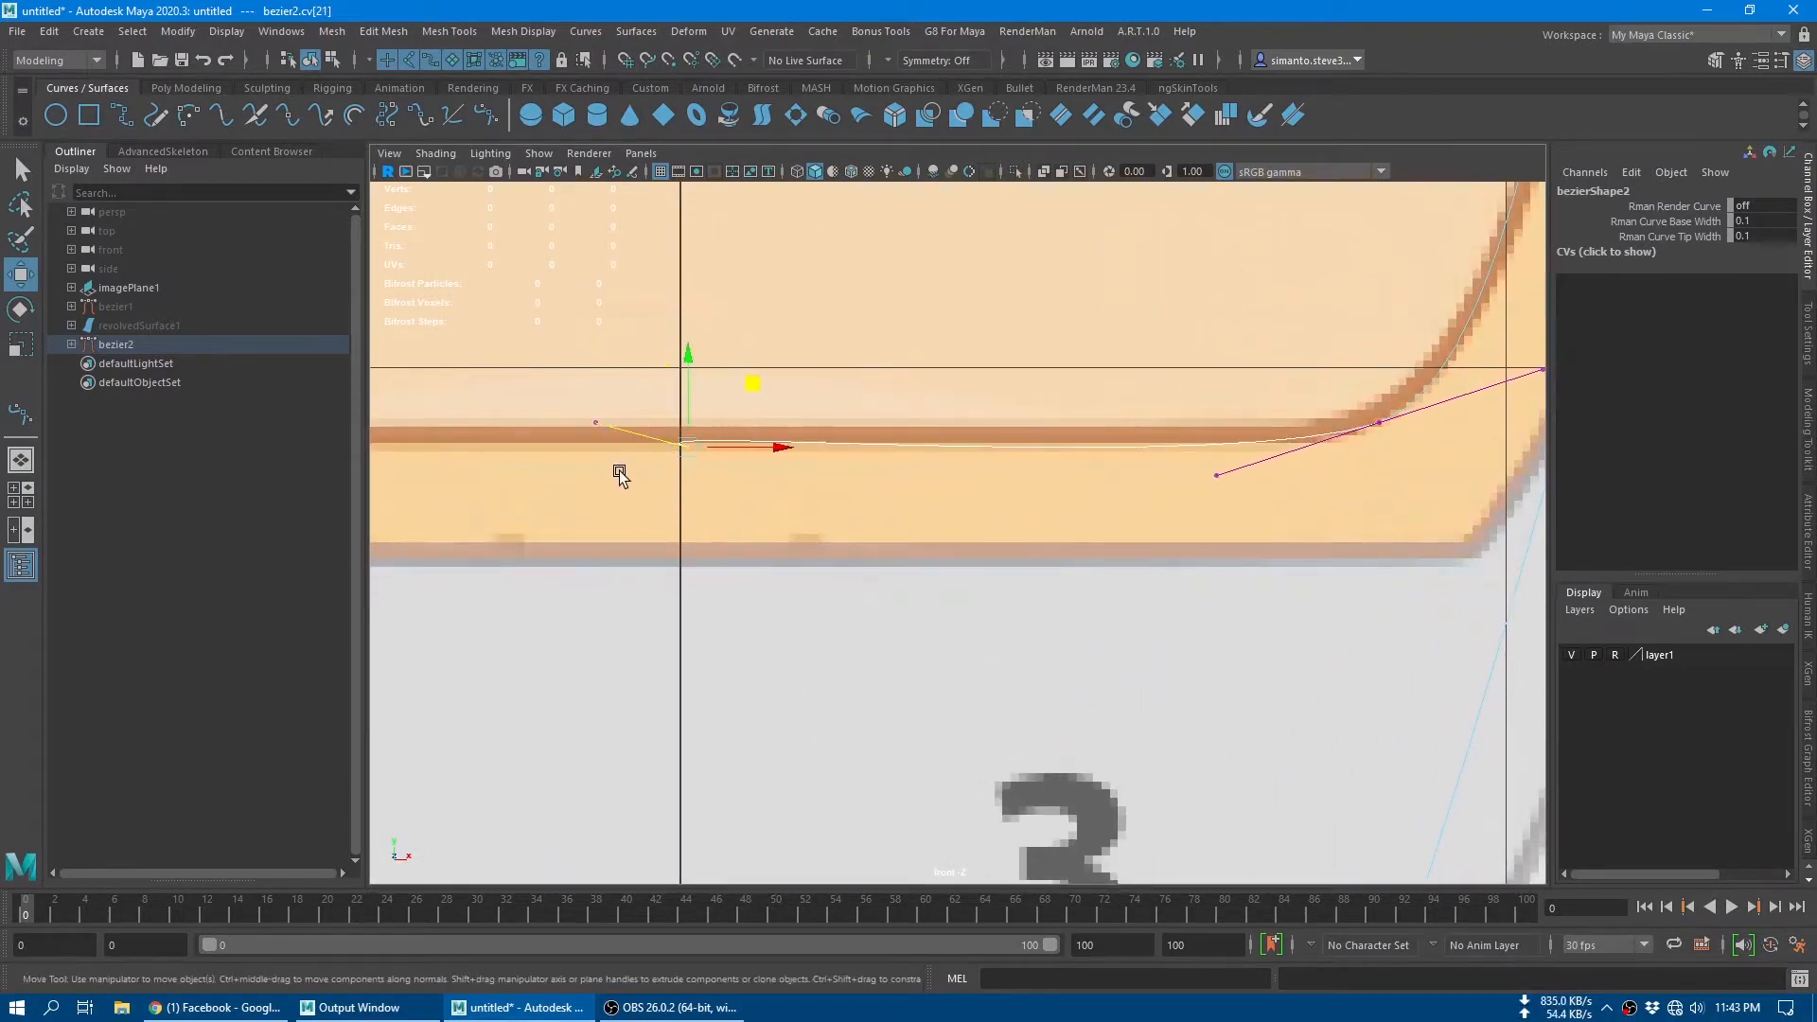
right_click(686, 447, "shift")
left_click(785, 444)
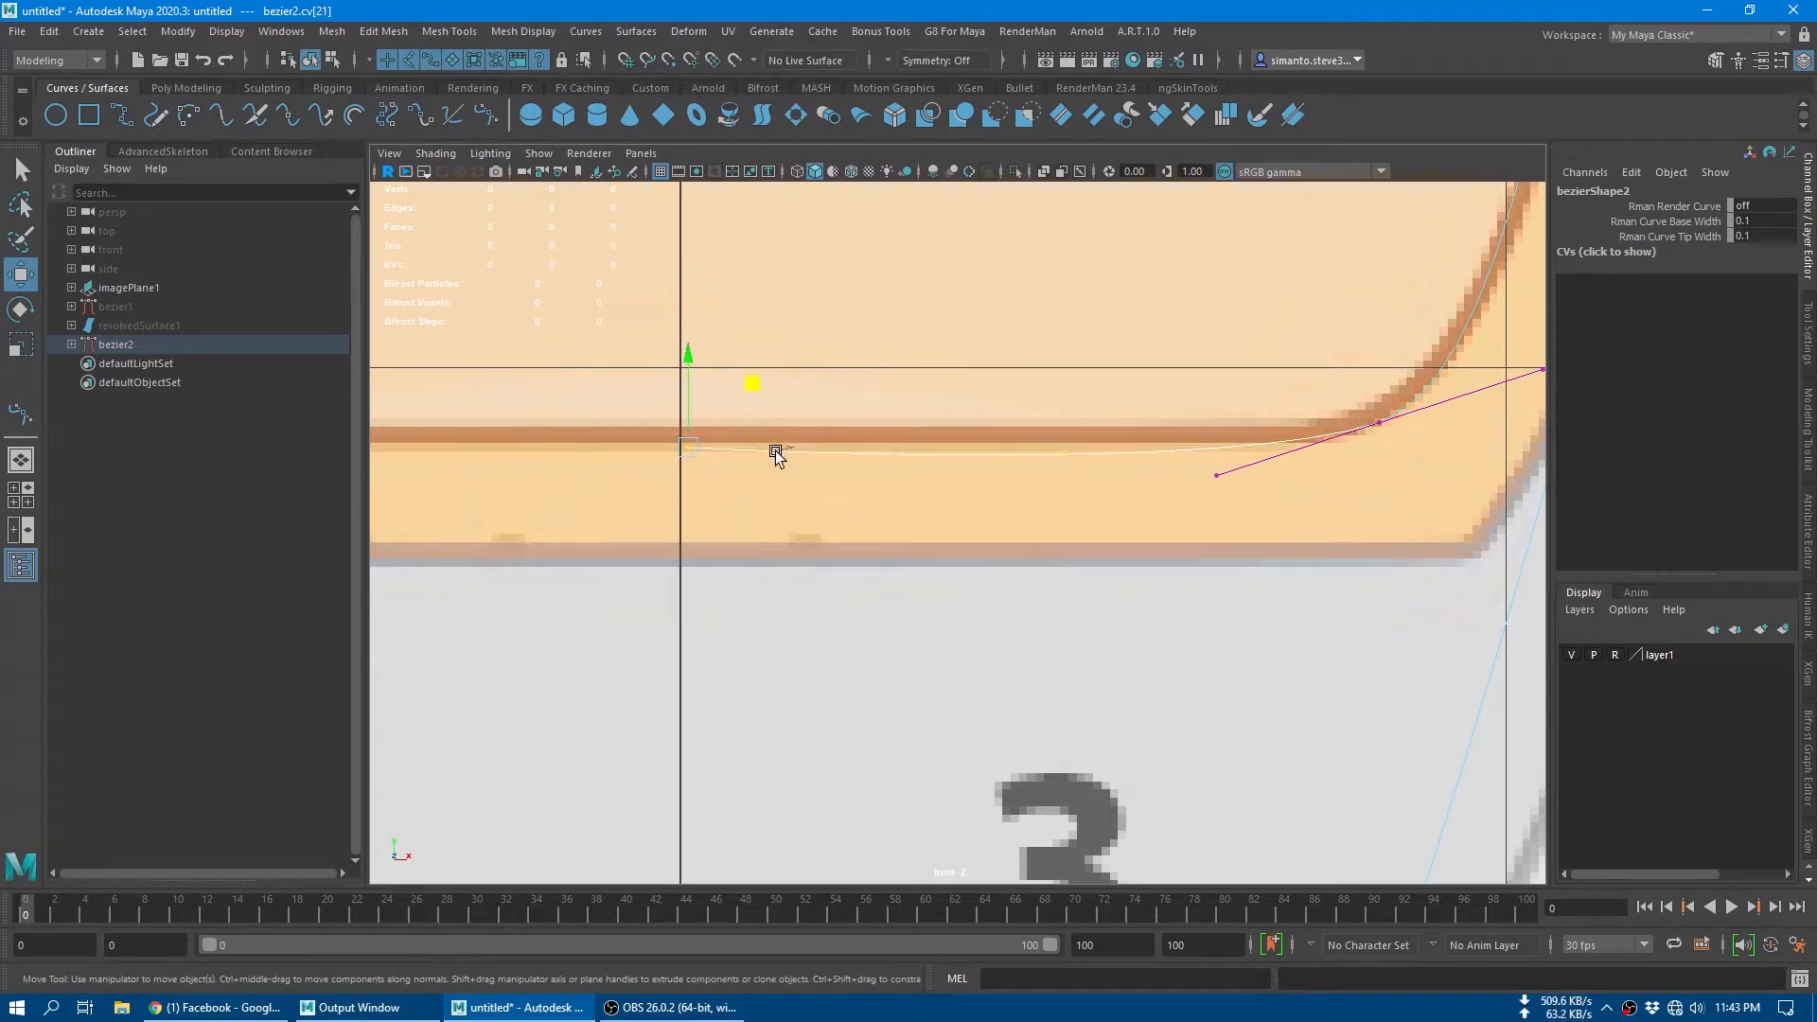
mouse_move(752, 383)
left_mouse_down()
mouse_move(738, 369)
mouse_move(759, 370)
left_mouse_up()
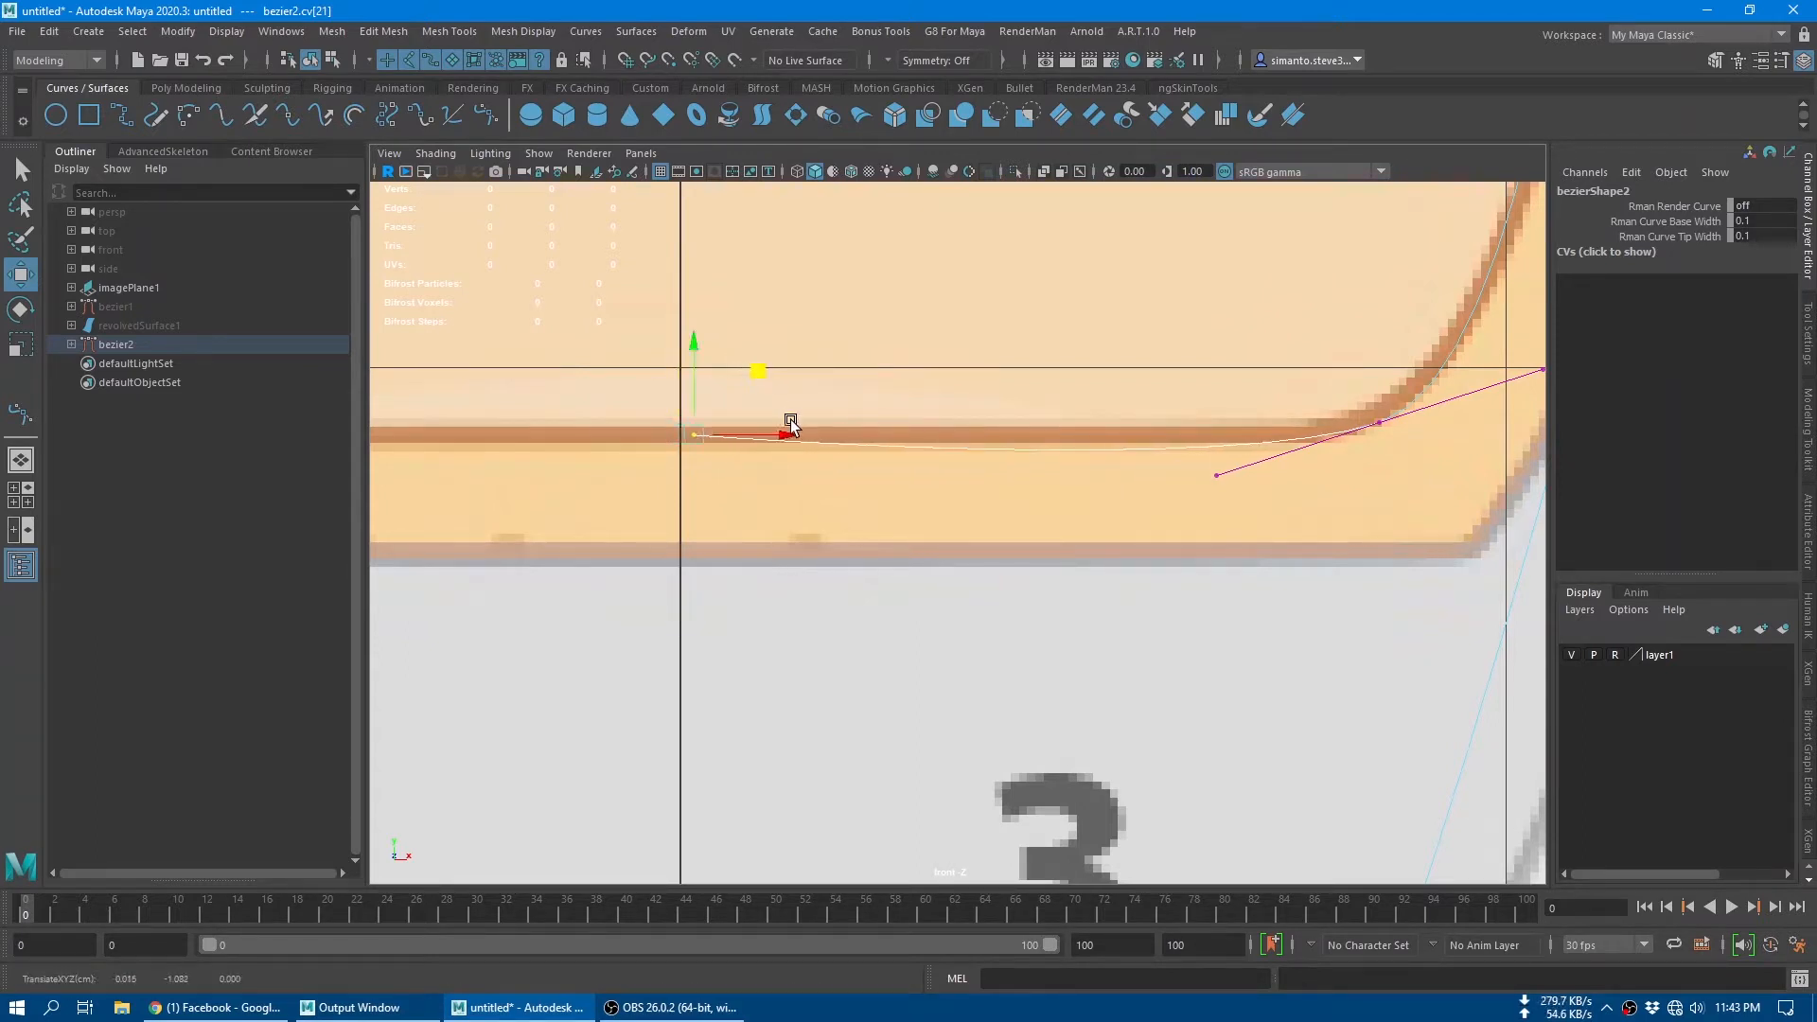
left_click_drag(790, 435, 751, 432)
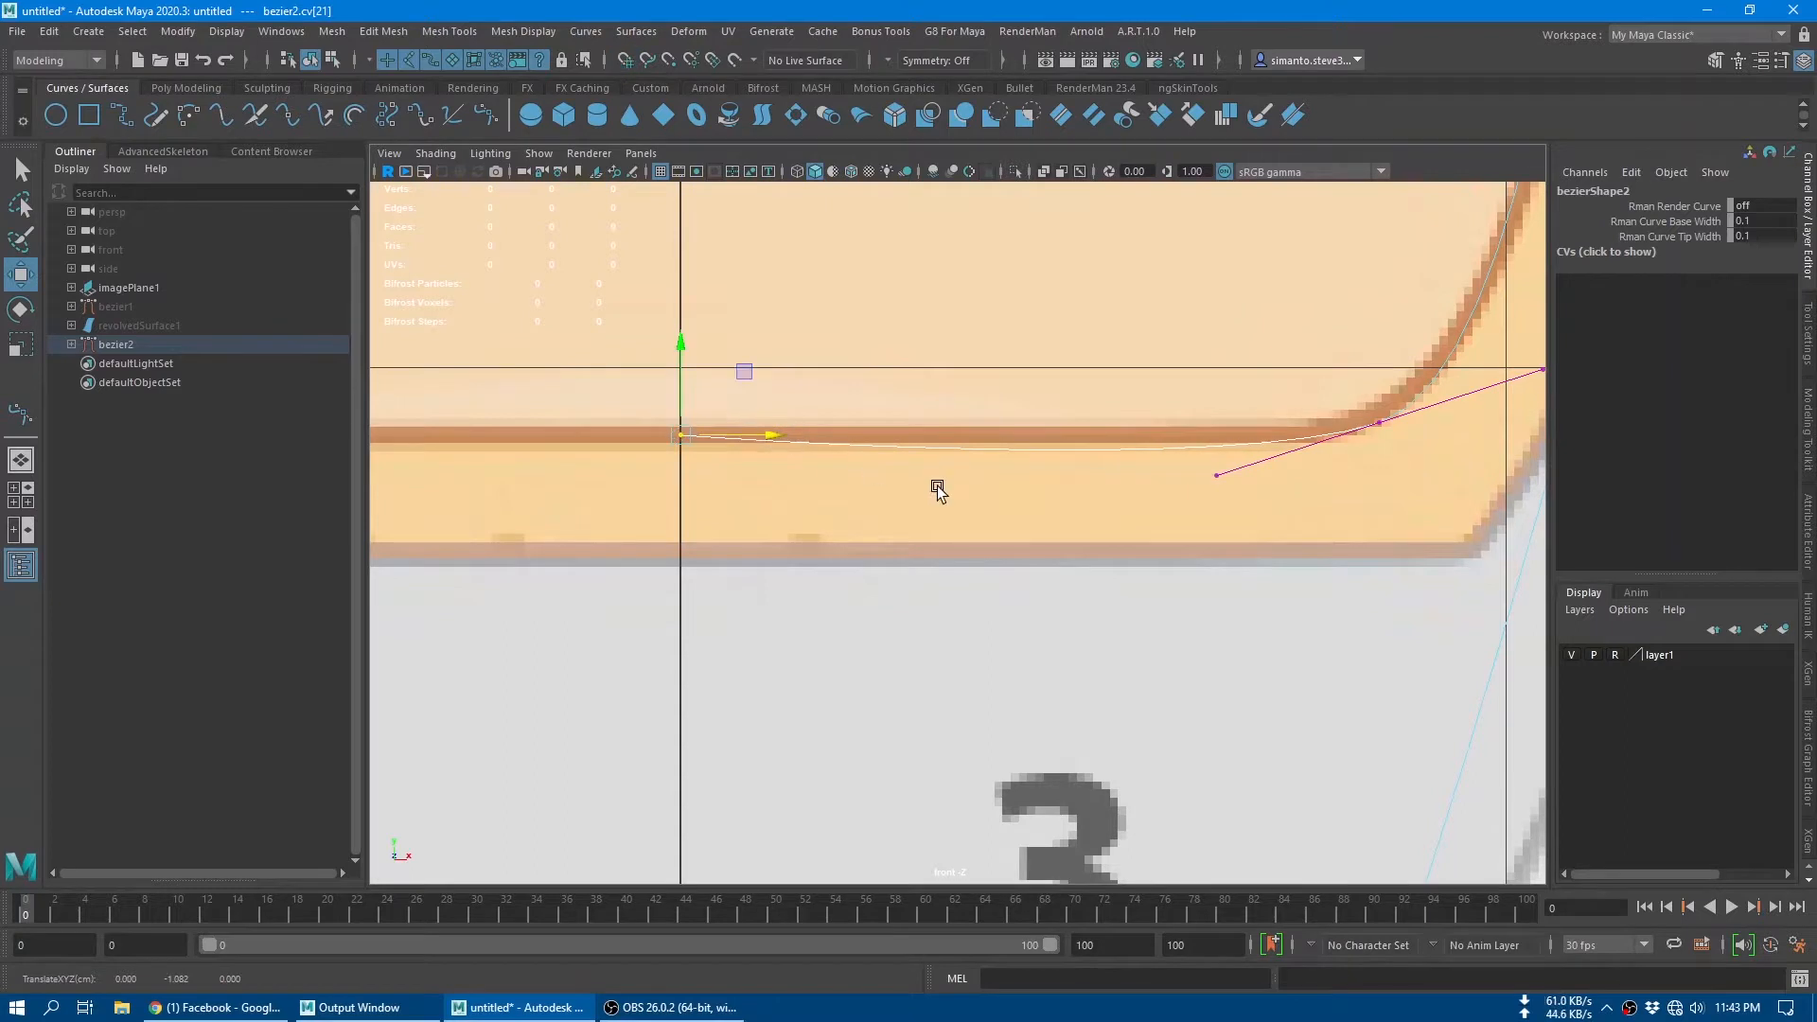
Step: Adjust the inner bottom corner anchor's tangents independently so the curve runs flat along the inner floor
middle_click_drag(1219, 473, 1039, 577, "alt")
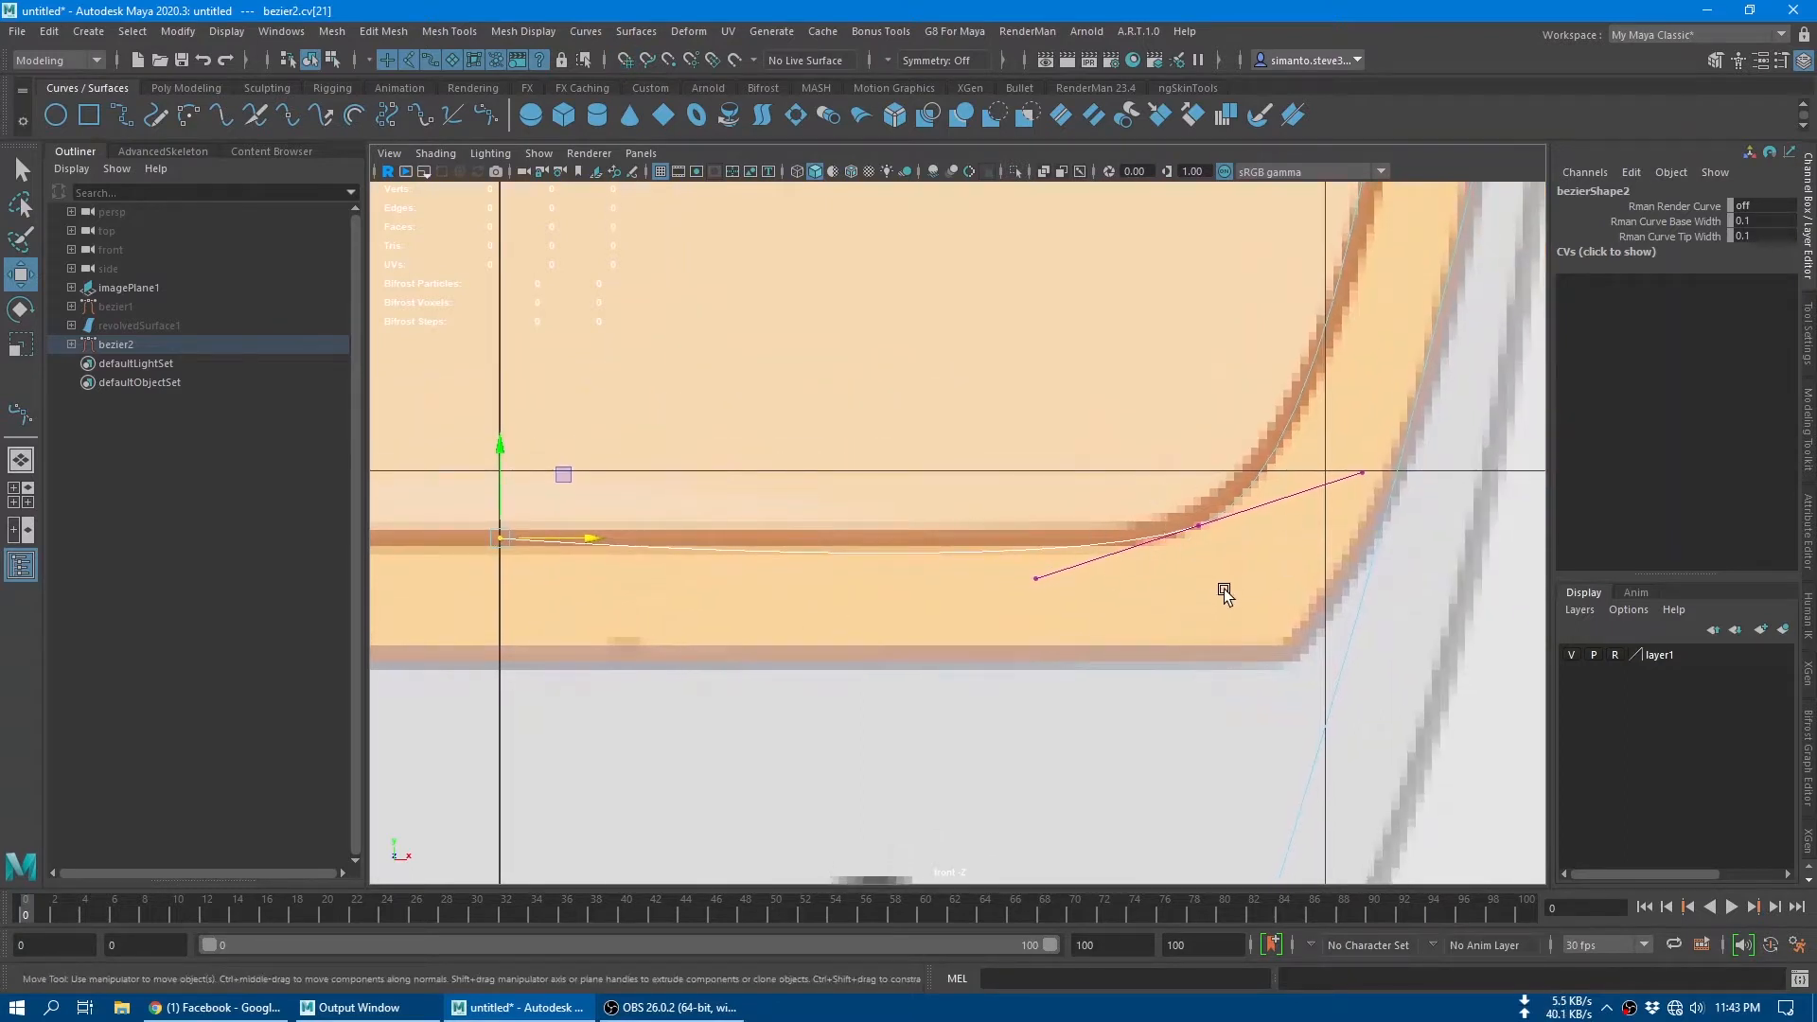
left_click(1199, 525)
right_click_drag(1202, 525, 1054, 505, "shift")
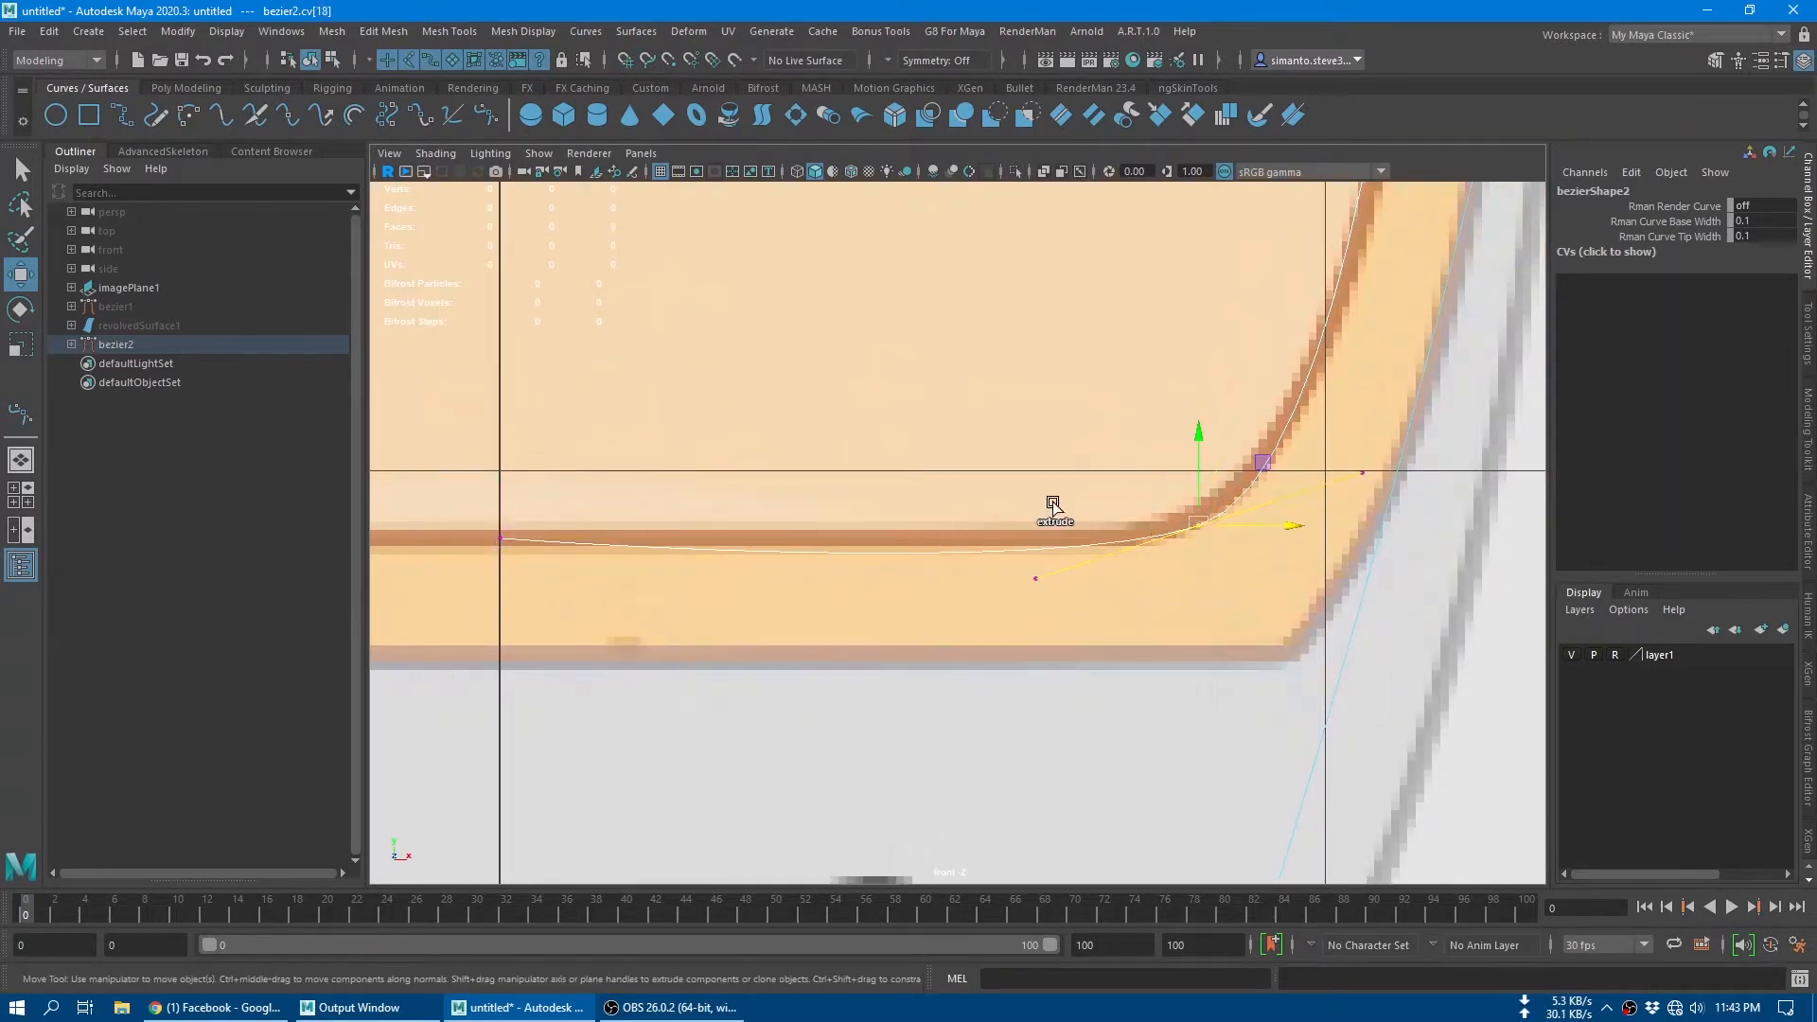
middle_click_drag(997, 519, 1031, 568, "alt")
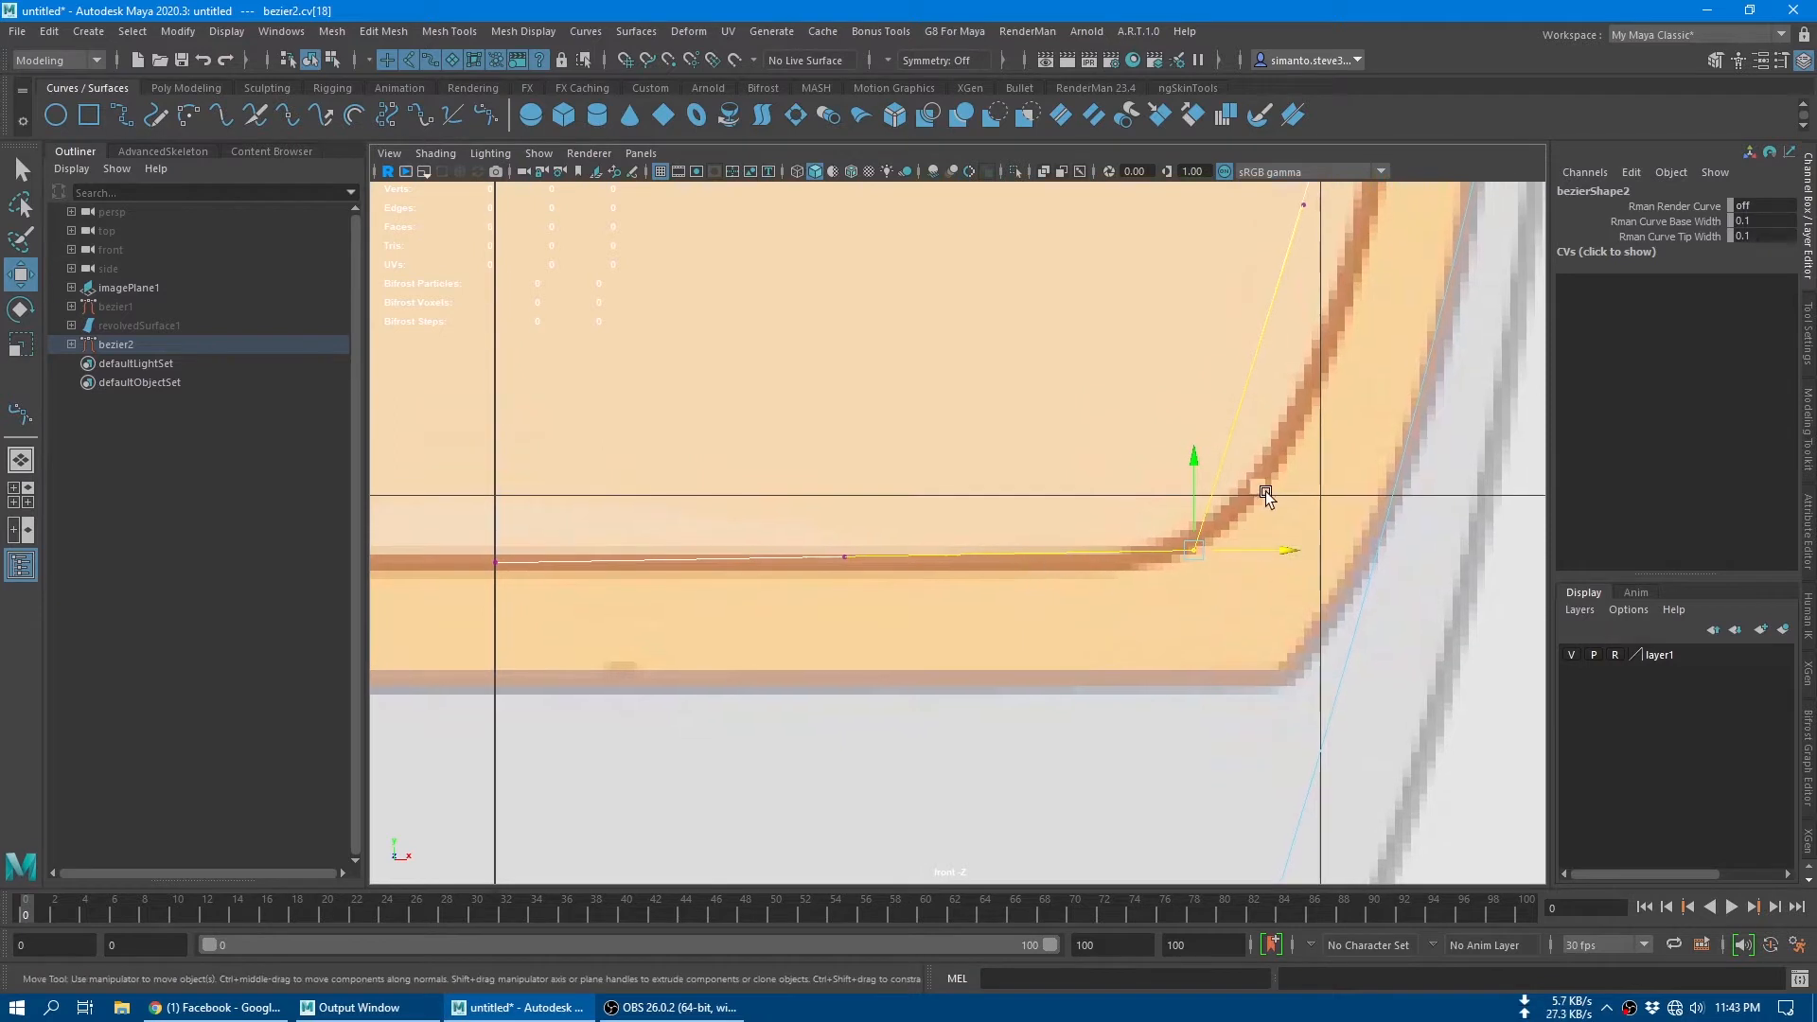
middle_click_drag(1265, 493, 1235, 500)
middle_click_drag(1088, 556, 1140, 604, "alt")
Step: Reposition the inner bottom corner's upper tangent handle so the curve follows the lower inner wall
middle_click_drag(1353, 555, 1059, 636, "alt")
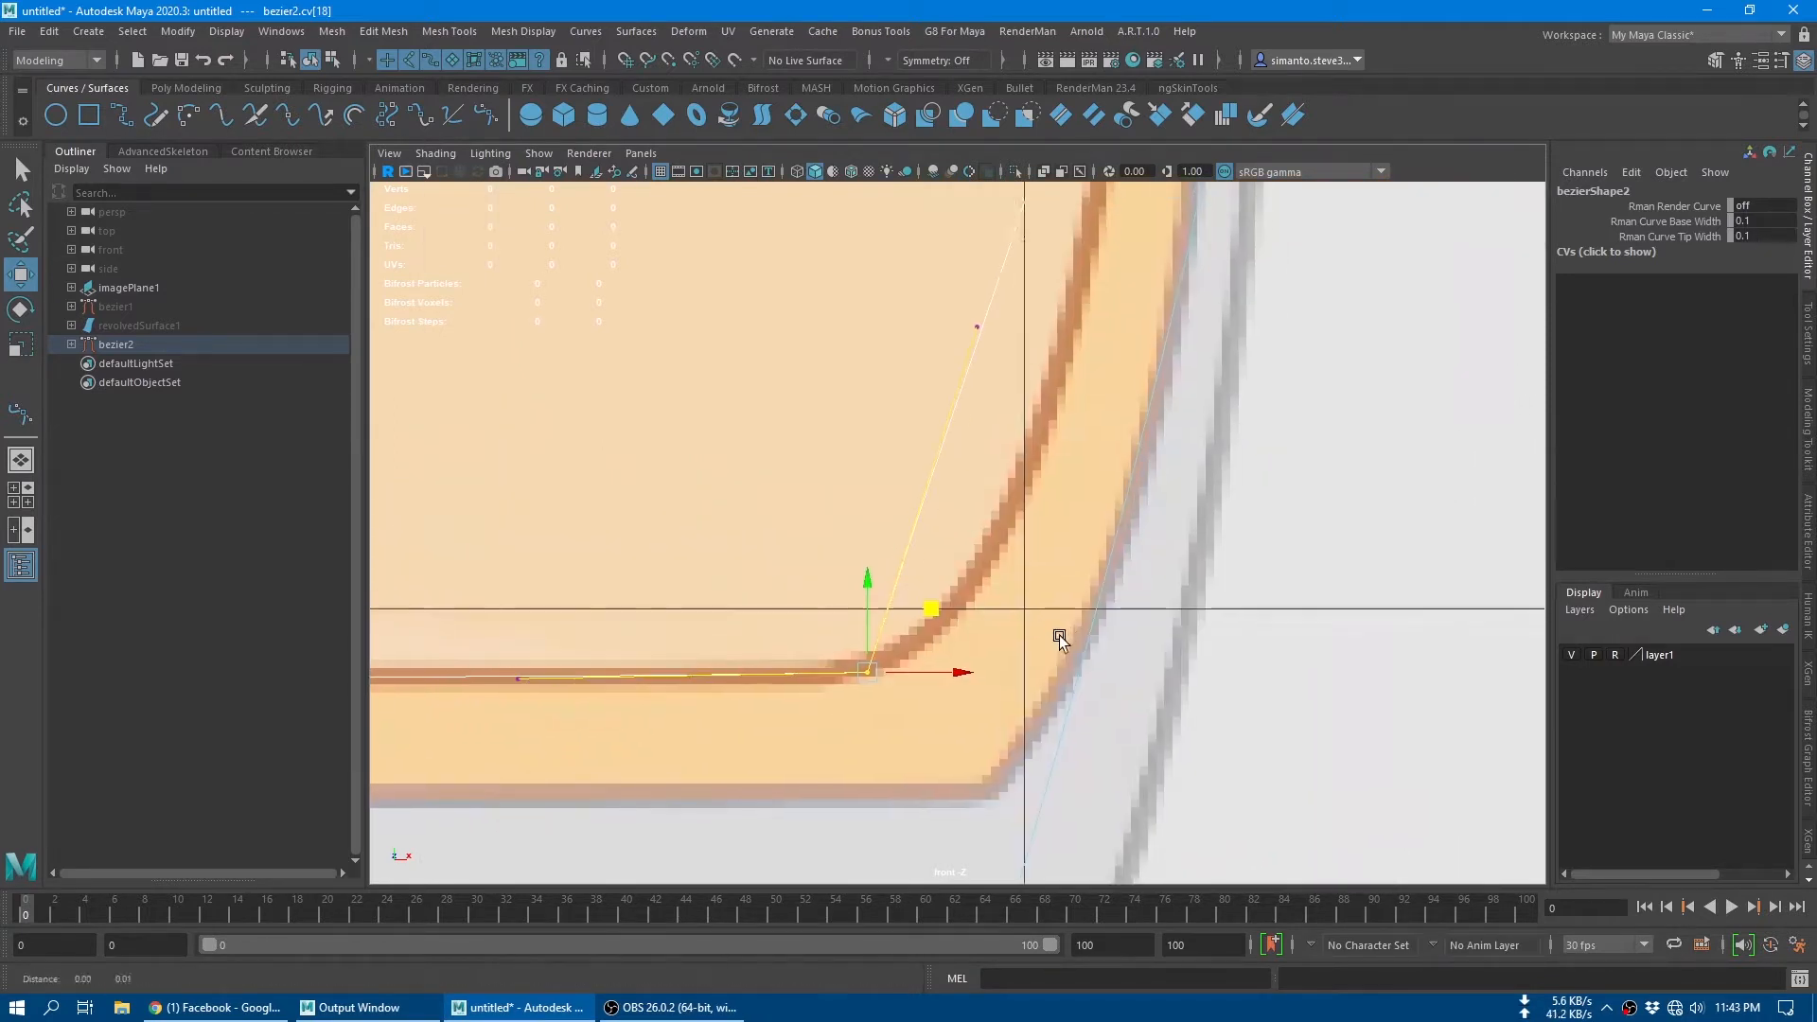
middle_click_drag(1025, 481, 1002, 578, "alt")
left_click(955, 425)
left_click_drag(1015, 363, 1170, 566)
middle_click_drag(1183, 191, 1142, 585, "alt")
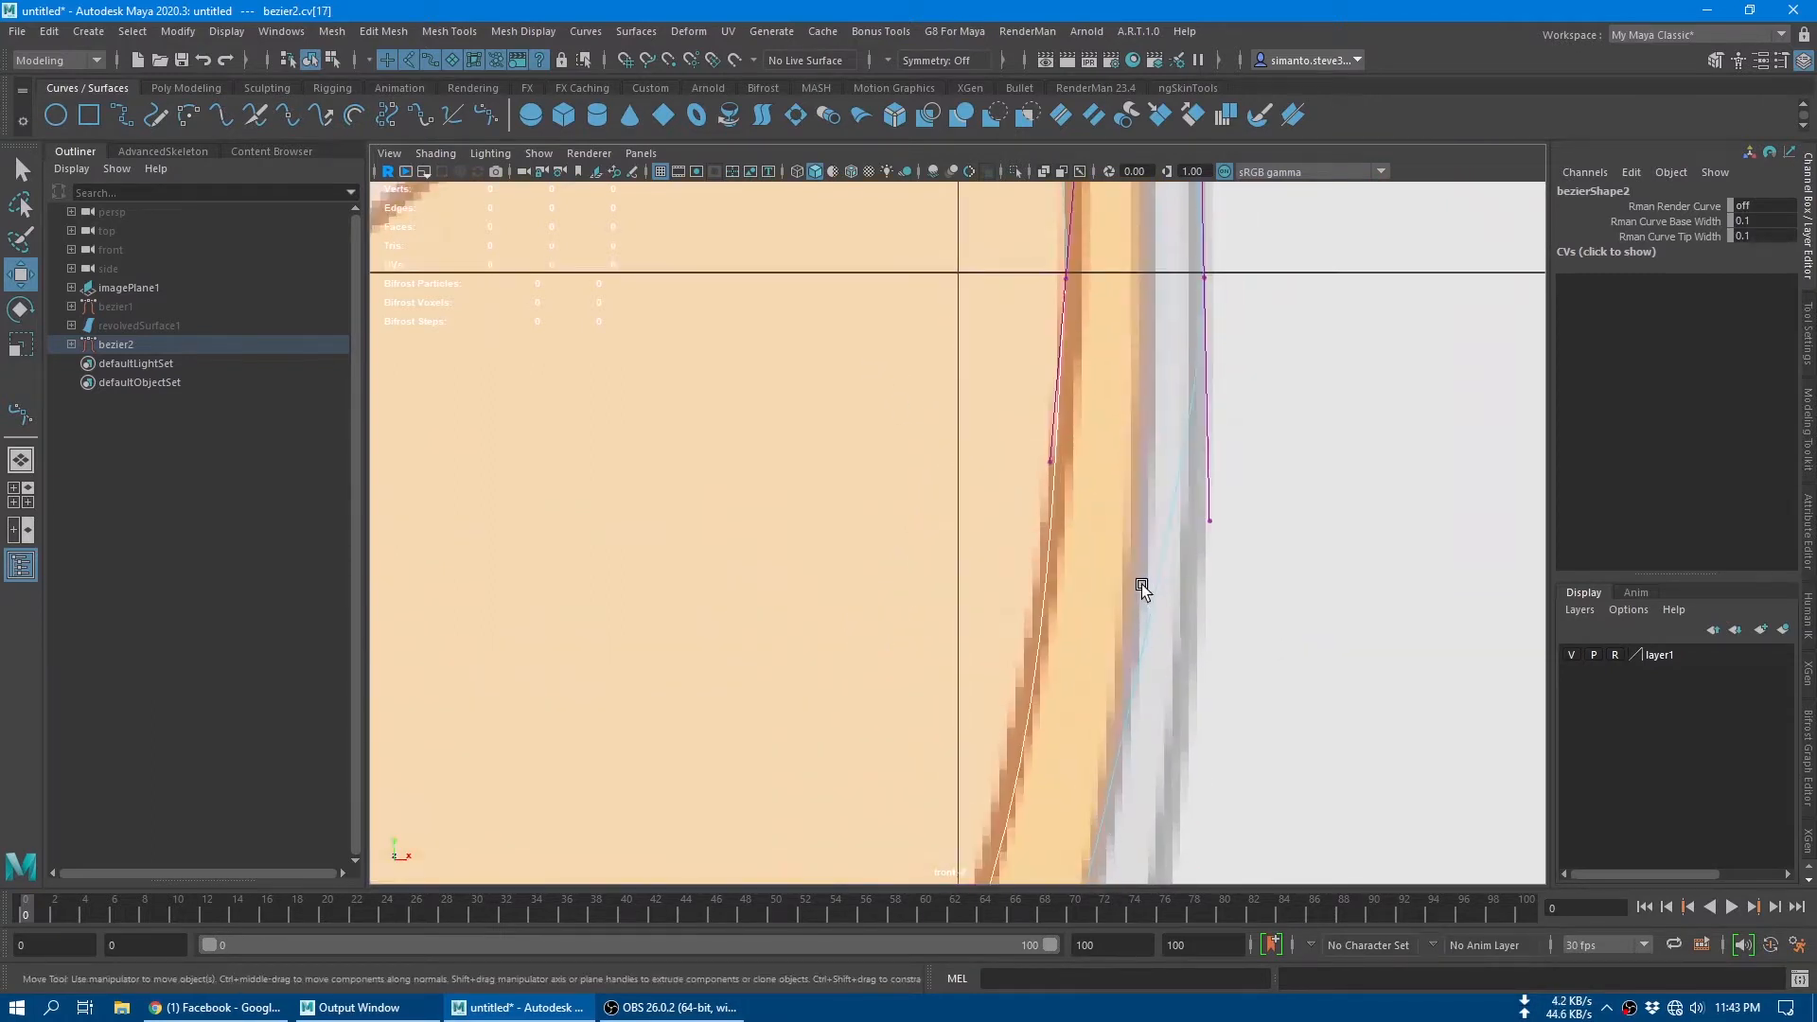
Step: Examine how closely the profile curve follows the reference glass along its walls and rim
scroll(1140, 587, "down", 10)
scroll(1077, 558, "up", 6)
middle_click_drag(1058, 298, 1074, 662, "alt")
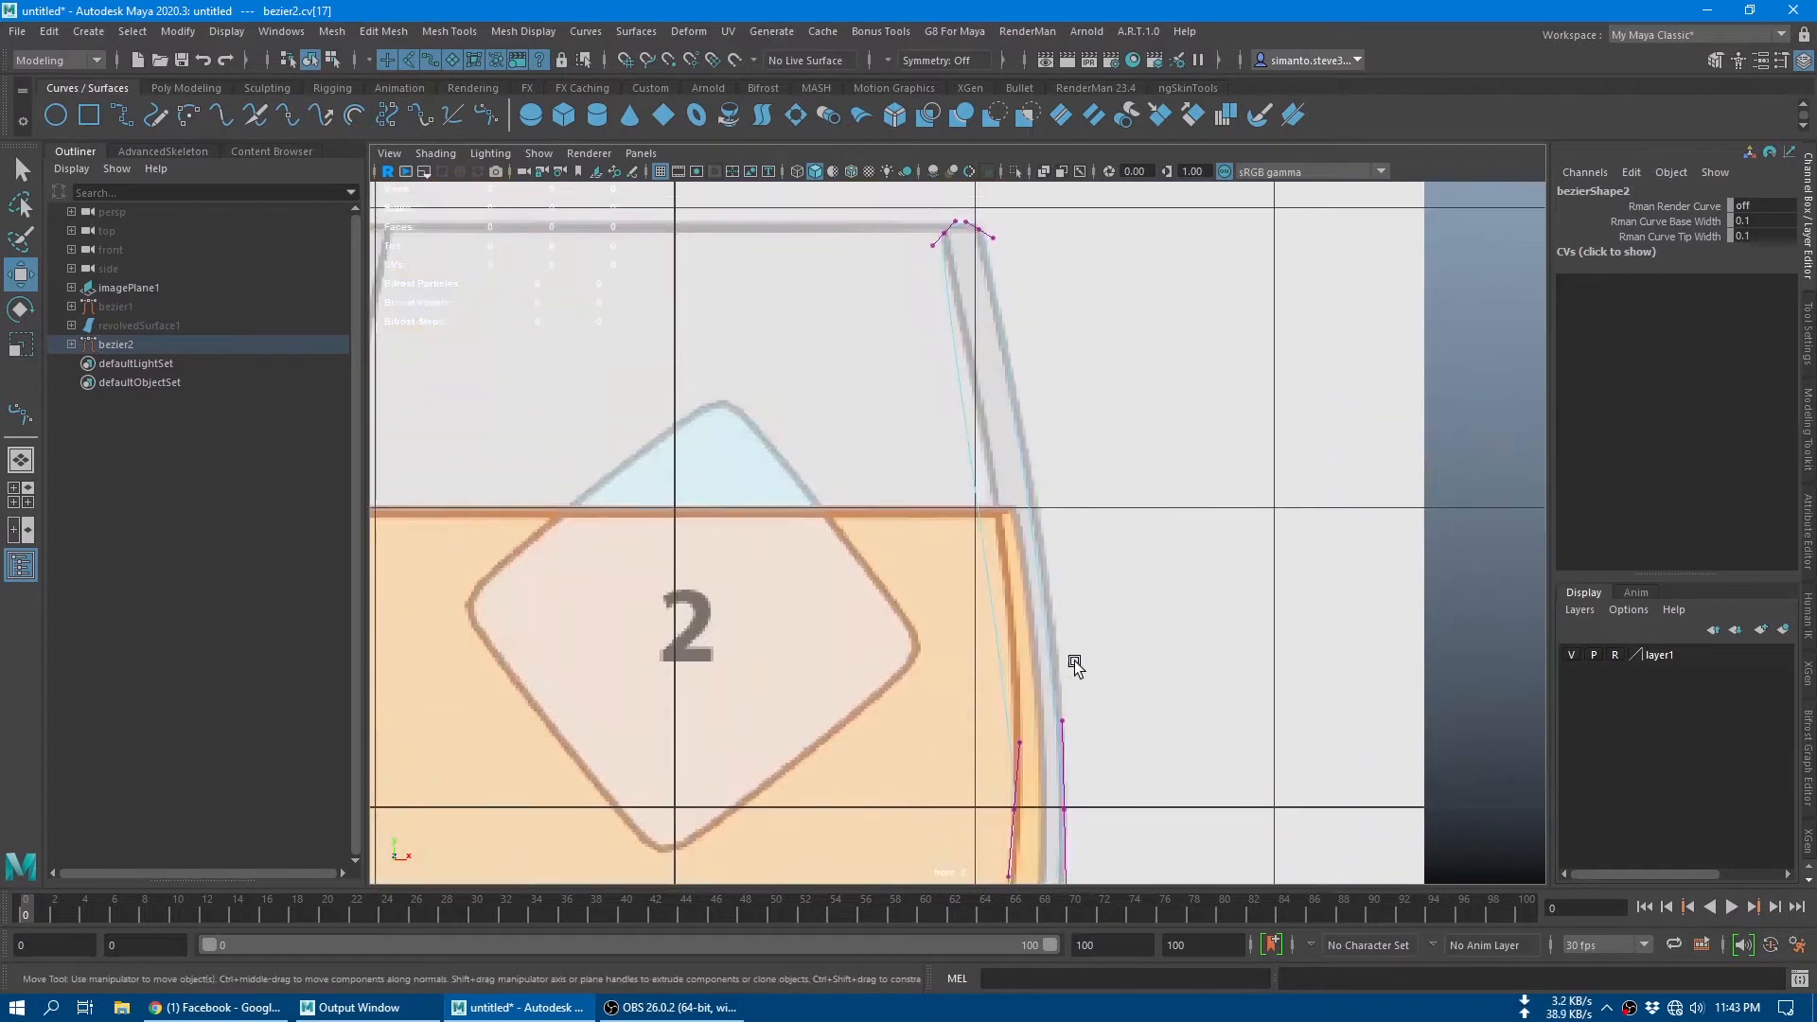
scroll(1060, 434, "up", 2)
middle_click_drag(1039, 527, 1011, 383, "alt")
middle_click_drag(1051, 488, 1055, 709, "alt")
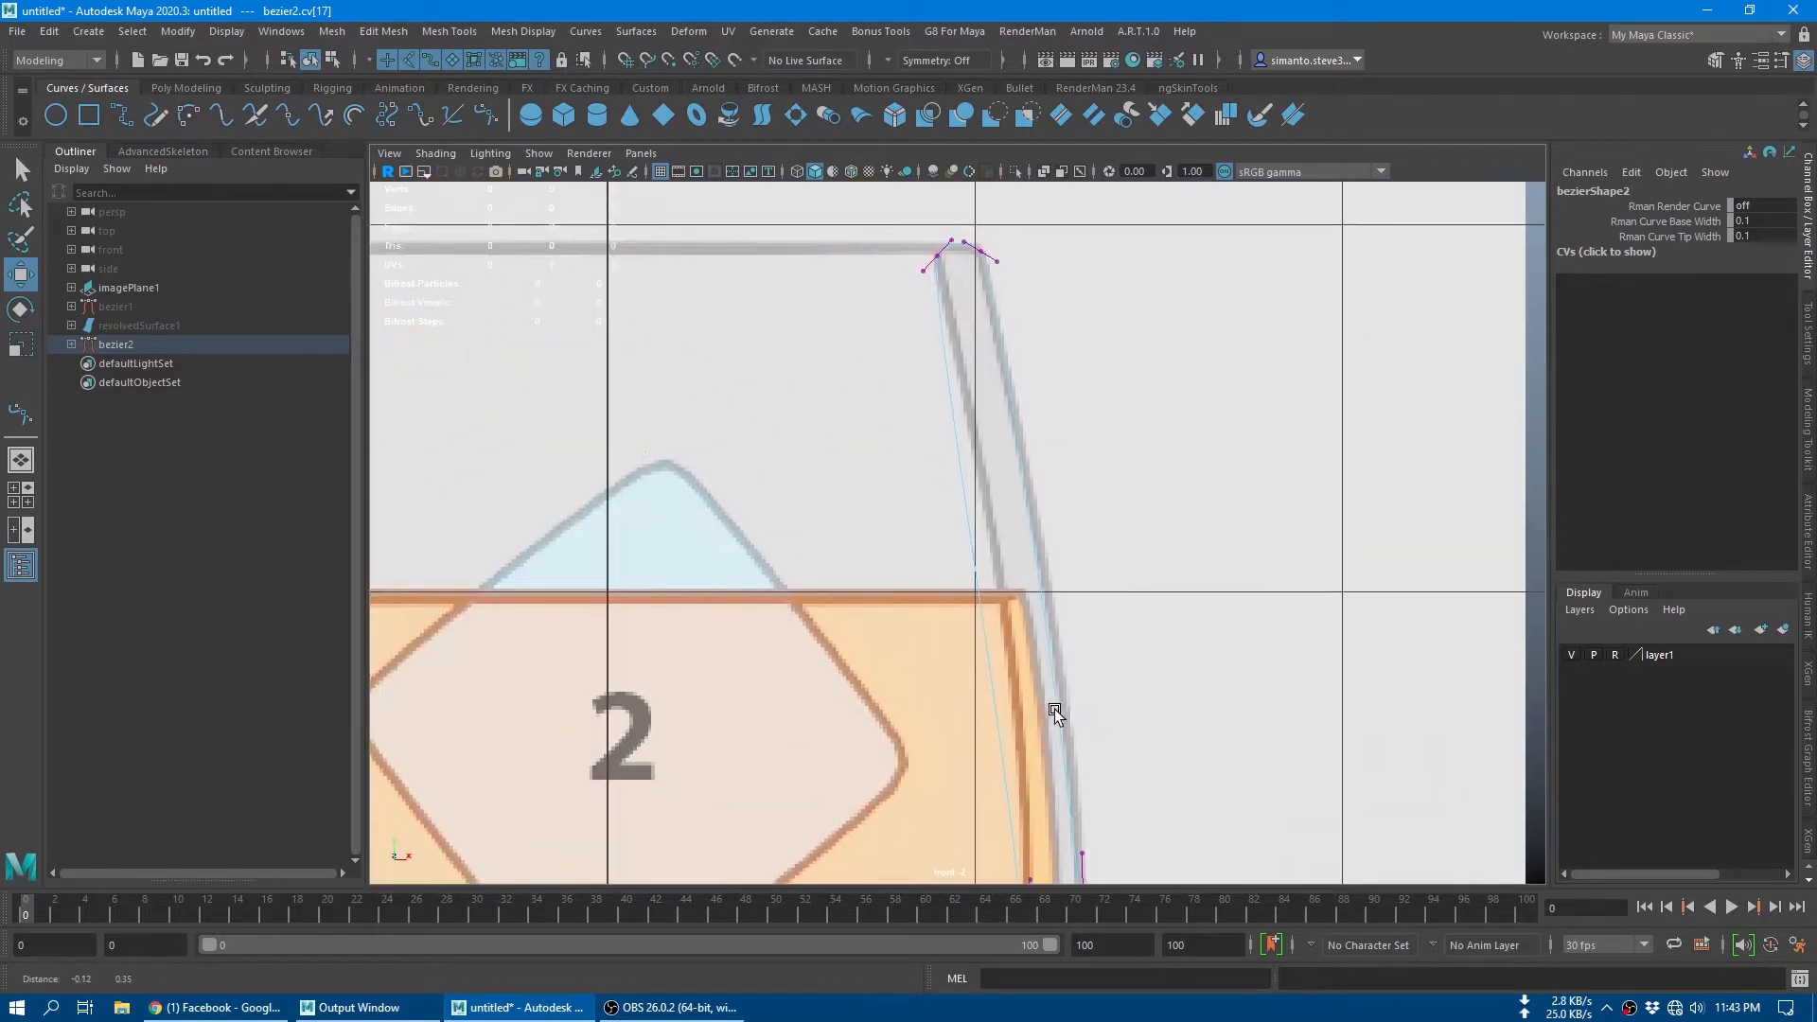
middle_click_drag(995, 487, 1023, 679, "alt")
scroll(936, 393, "up", 3)
middle_click_drag(1081, 448, 960, 504, "alt")
middle_click_drag(967, 594, 974, 458, "alt")
middle_click_drag(973, 531, 966, 312, "alt")
middle_click_drag(984, 616, 958, 335, "alt")
middle_click_drag(1066, 748, 1007, 531, "alt")
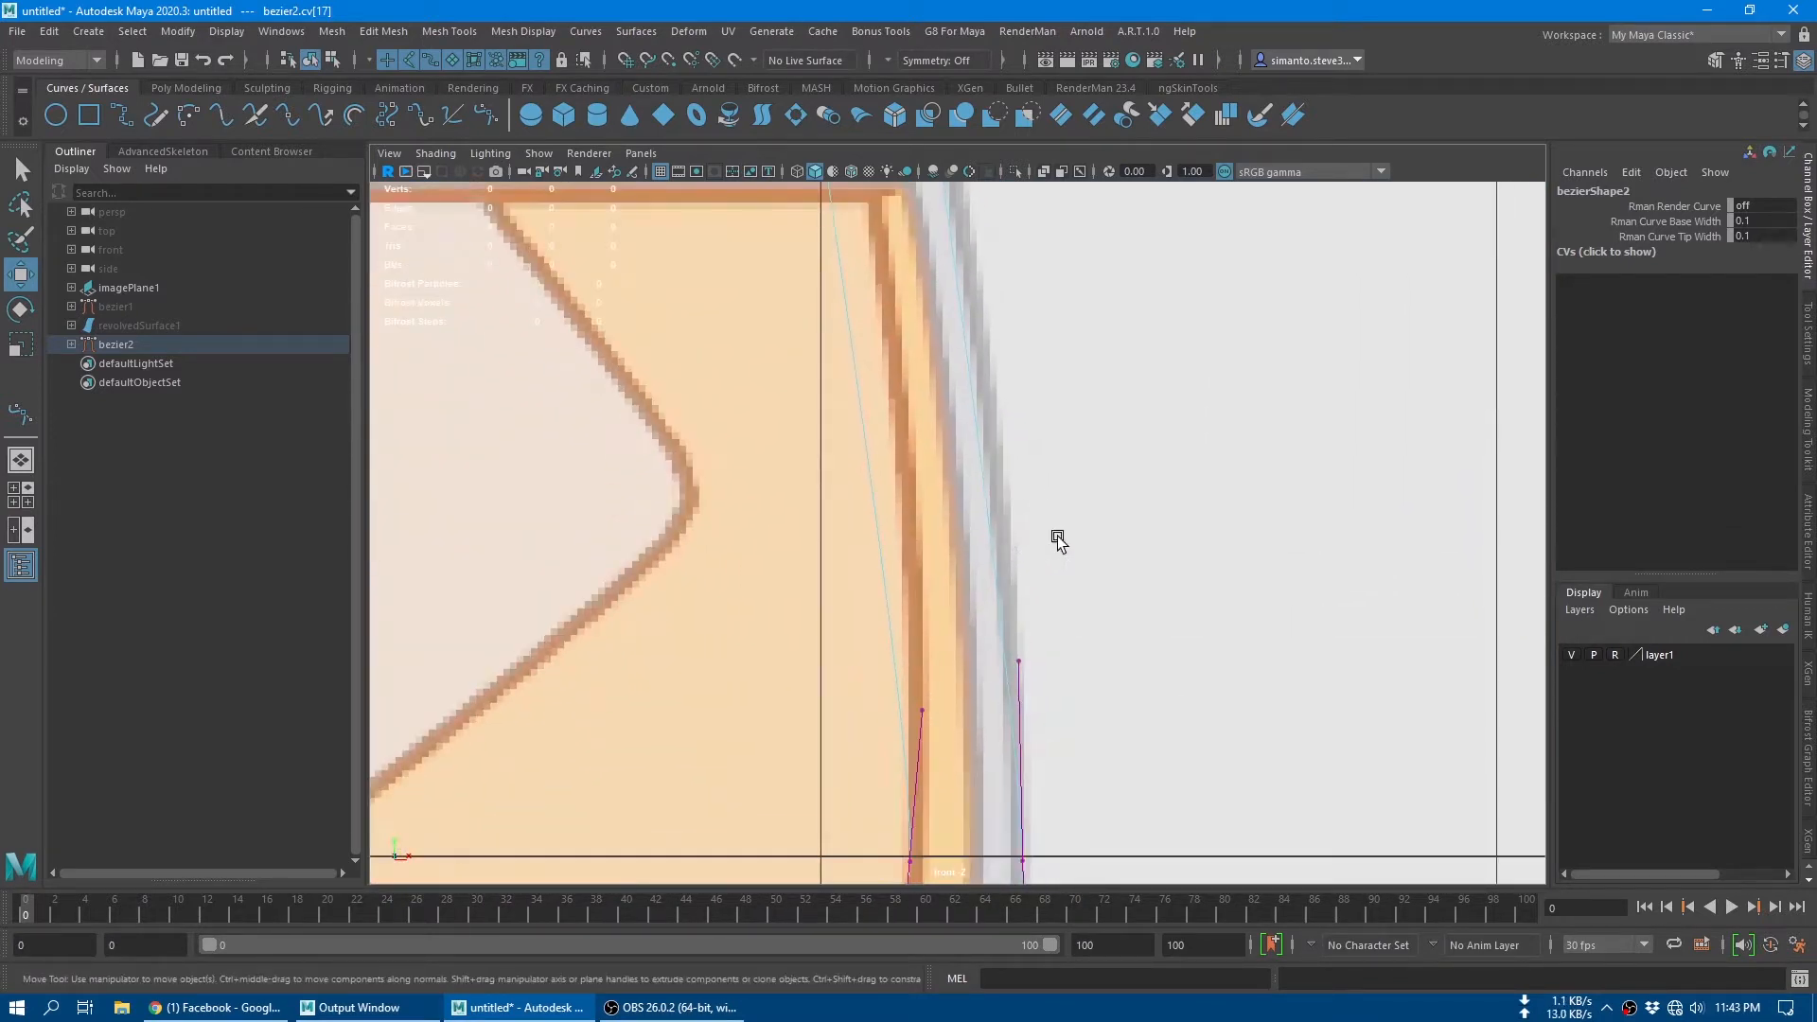
middle_click_drag(1056, 742, 1055, 556, "alt")
key("a")
scroll(929, 561, "up", 10)
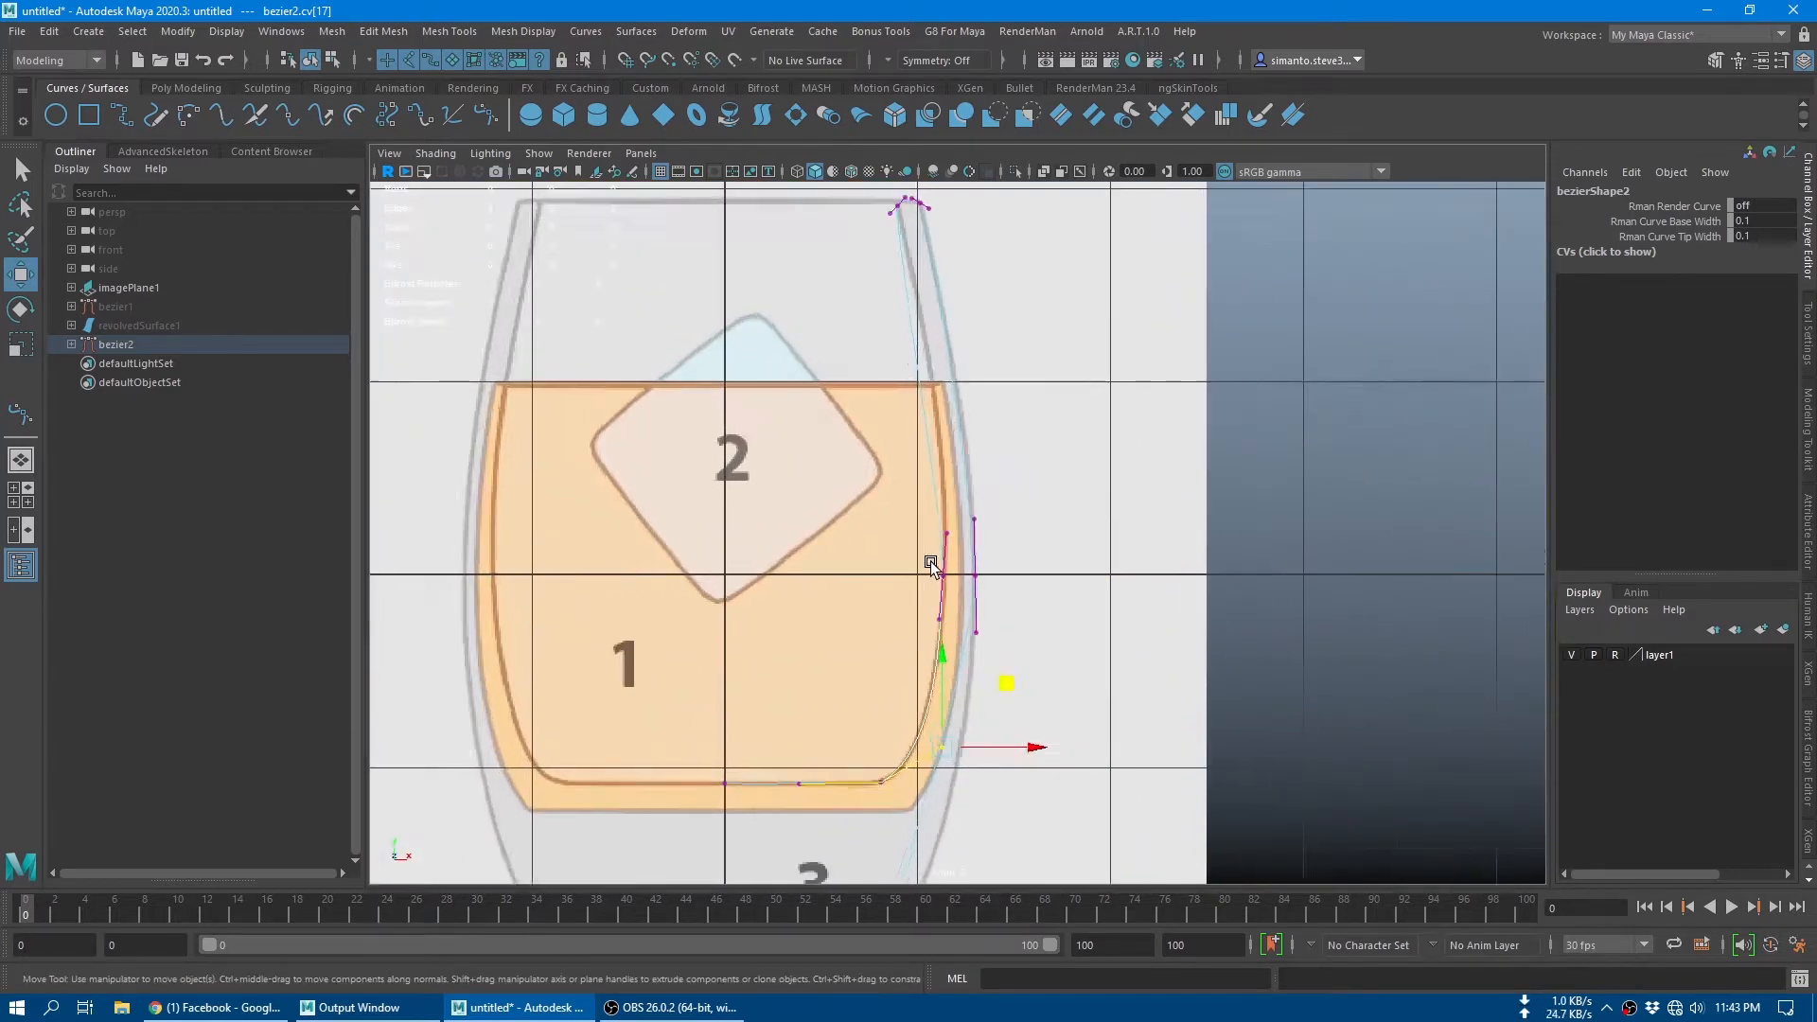
middle_click_drag(991, 578, 991, 561, "alt")
middle_click_drag(952, 425, 986, 683, "alt")
middle_click_drag(926, 335, 910, 636, "alt")
scroll(856, 419, "up", 5)
Step: Return the profile curve from vertex editing to object mode and activate the Select tool
middle_click_drag(877, 421, 937, 249, "alt")
right_click_drag(940, 407, 973, 380)
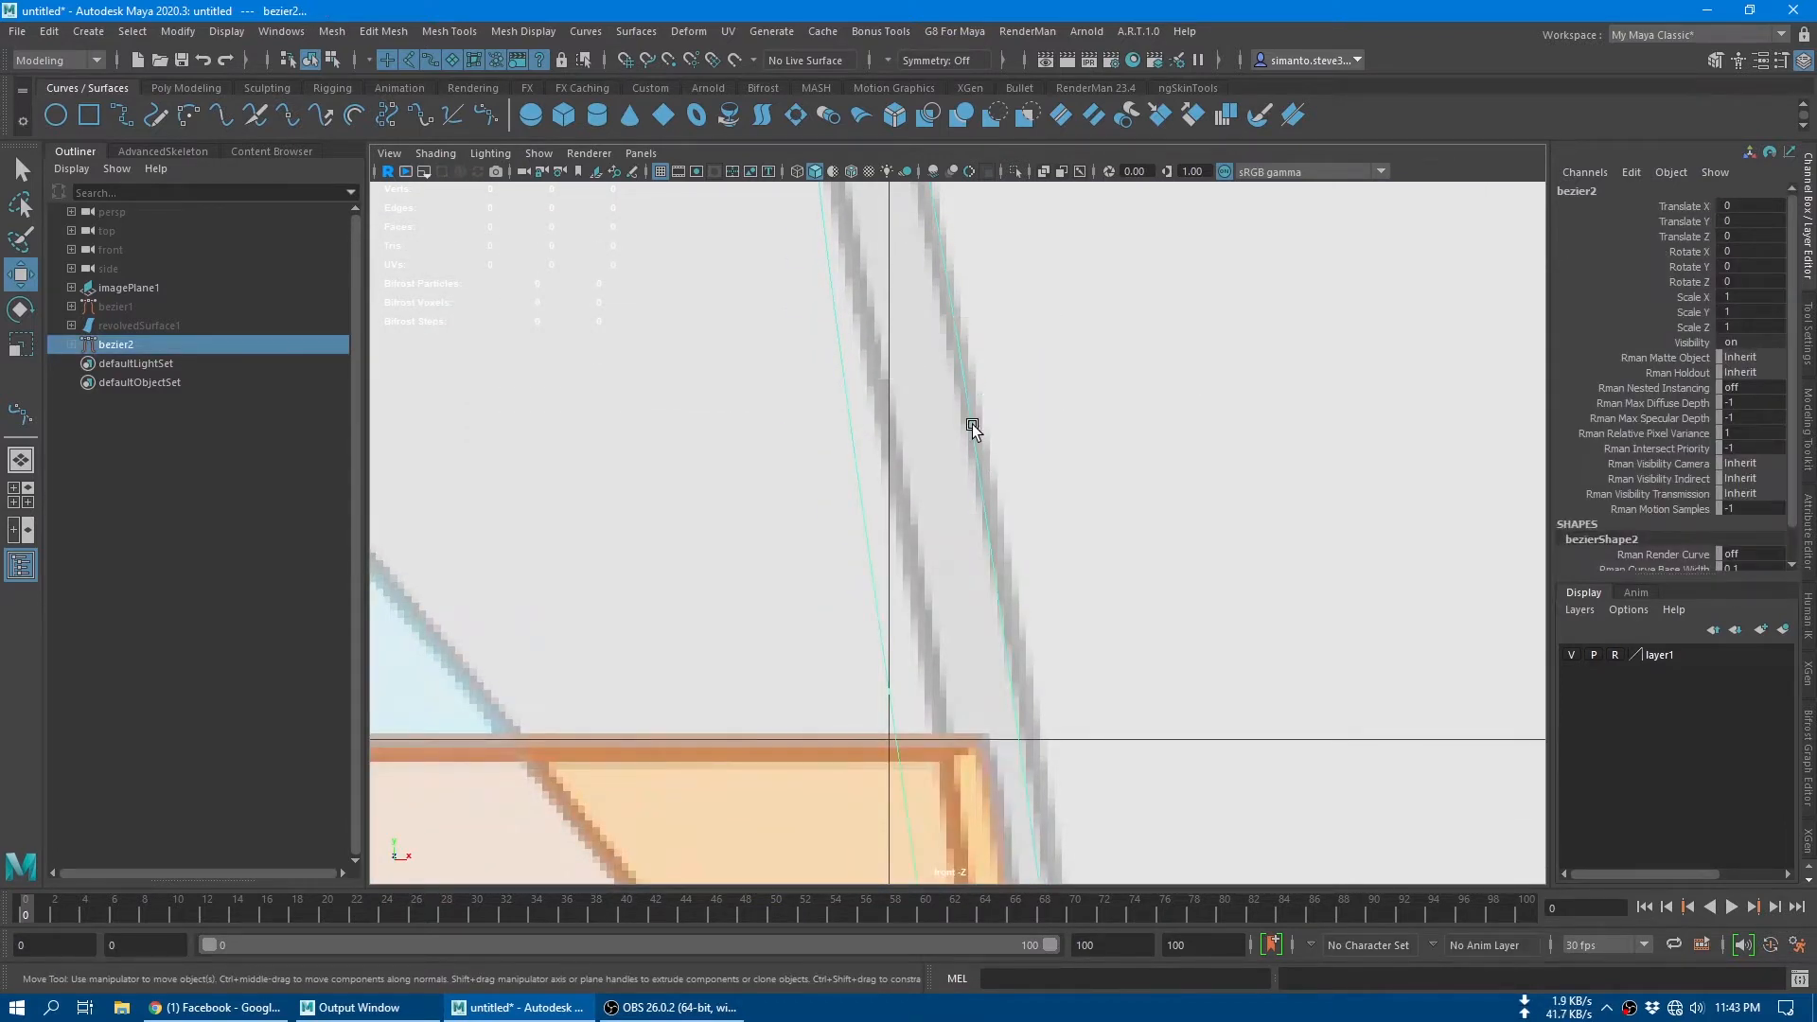
key("a")
scroll(965, 455, "up", 6)
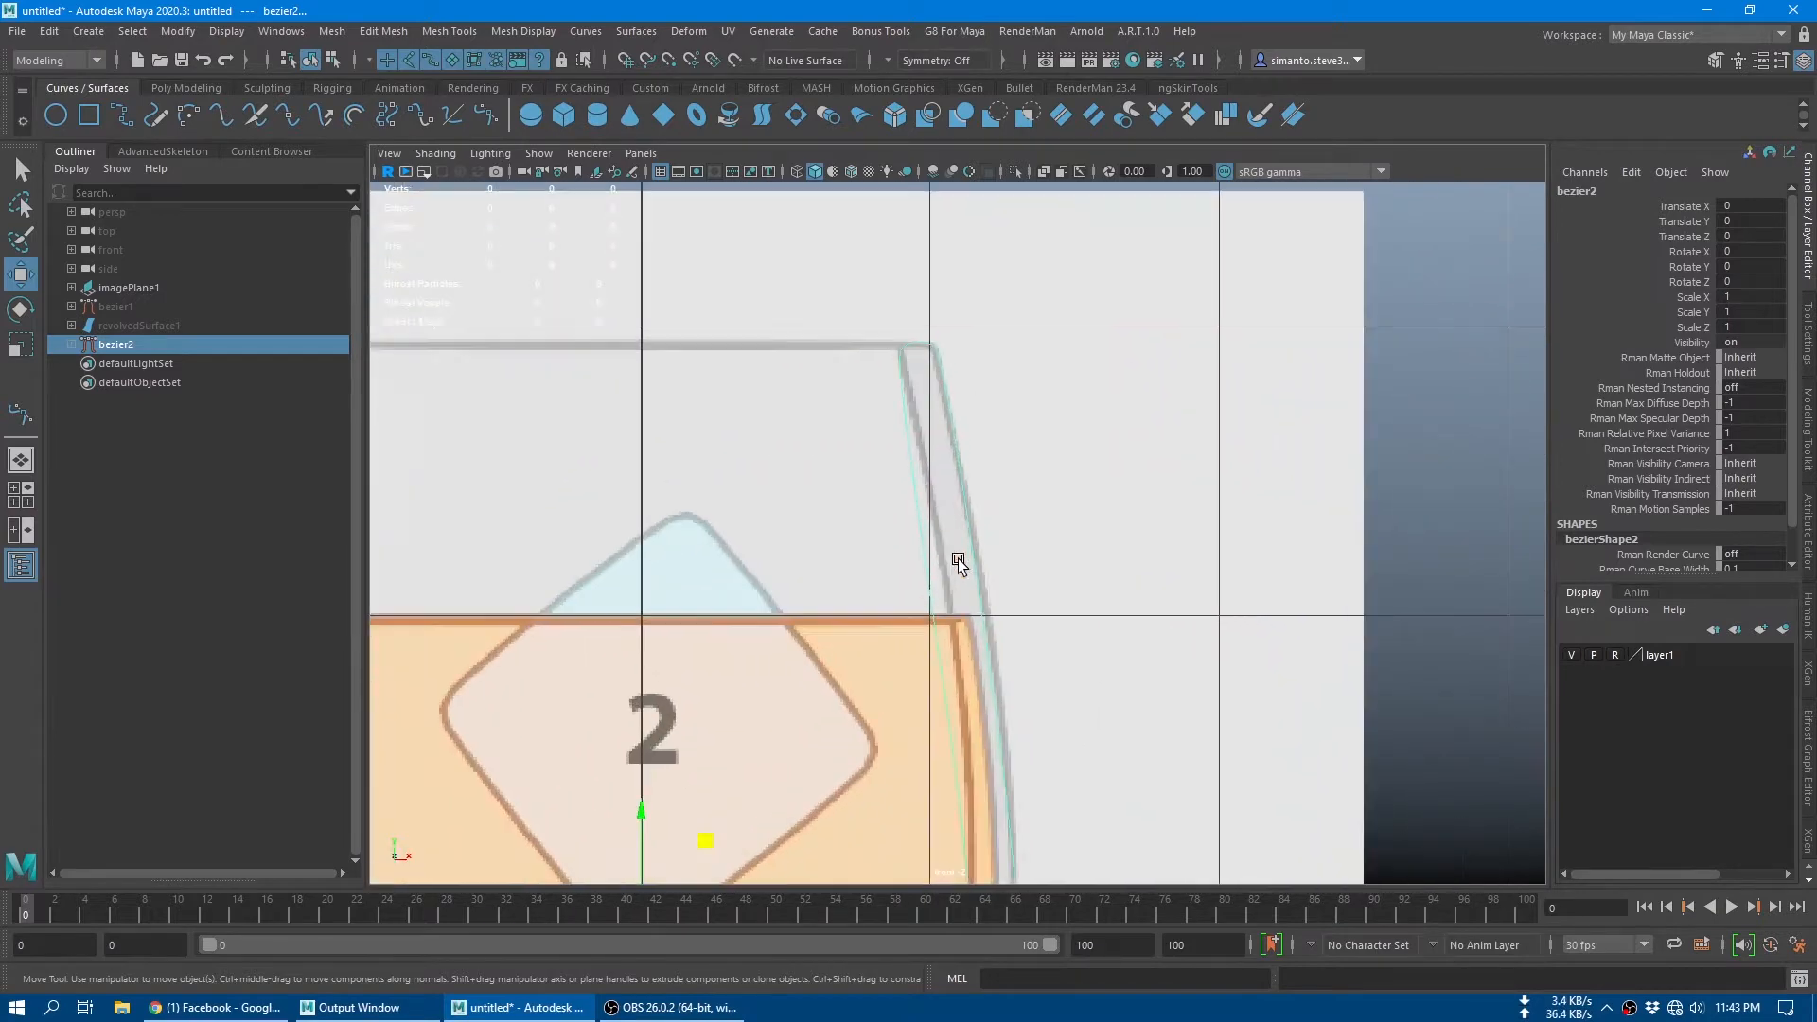
mouse_move(951, 453)
right_mouse_down()
mouse_move(951, 422)
mouse_move(912, 447)
mouse_move(920, 406)
mouse_move(892, 436)
mouse_move(892, 380)
mouse_move(894, 450)
right_mouse_up()
key("q")
left_click(1012, 470)
left_click(909, 437)
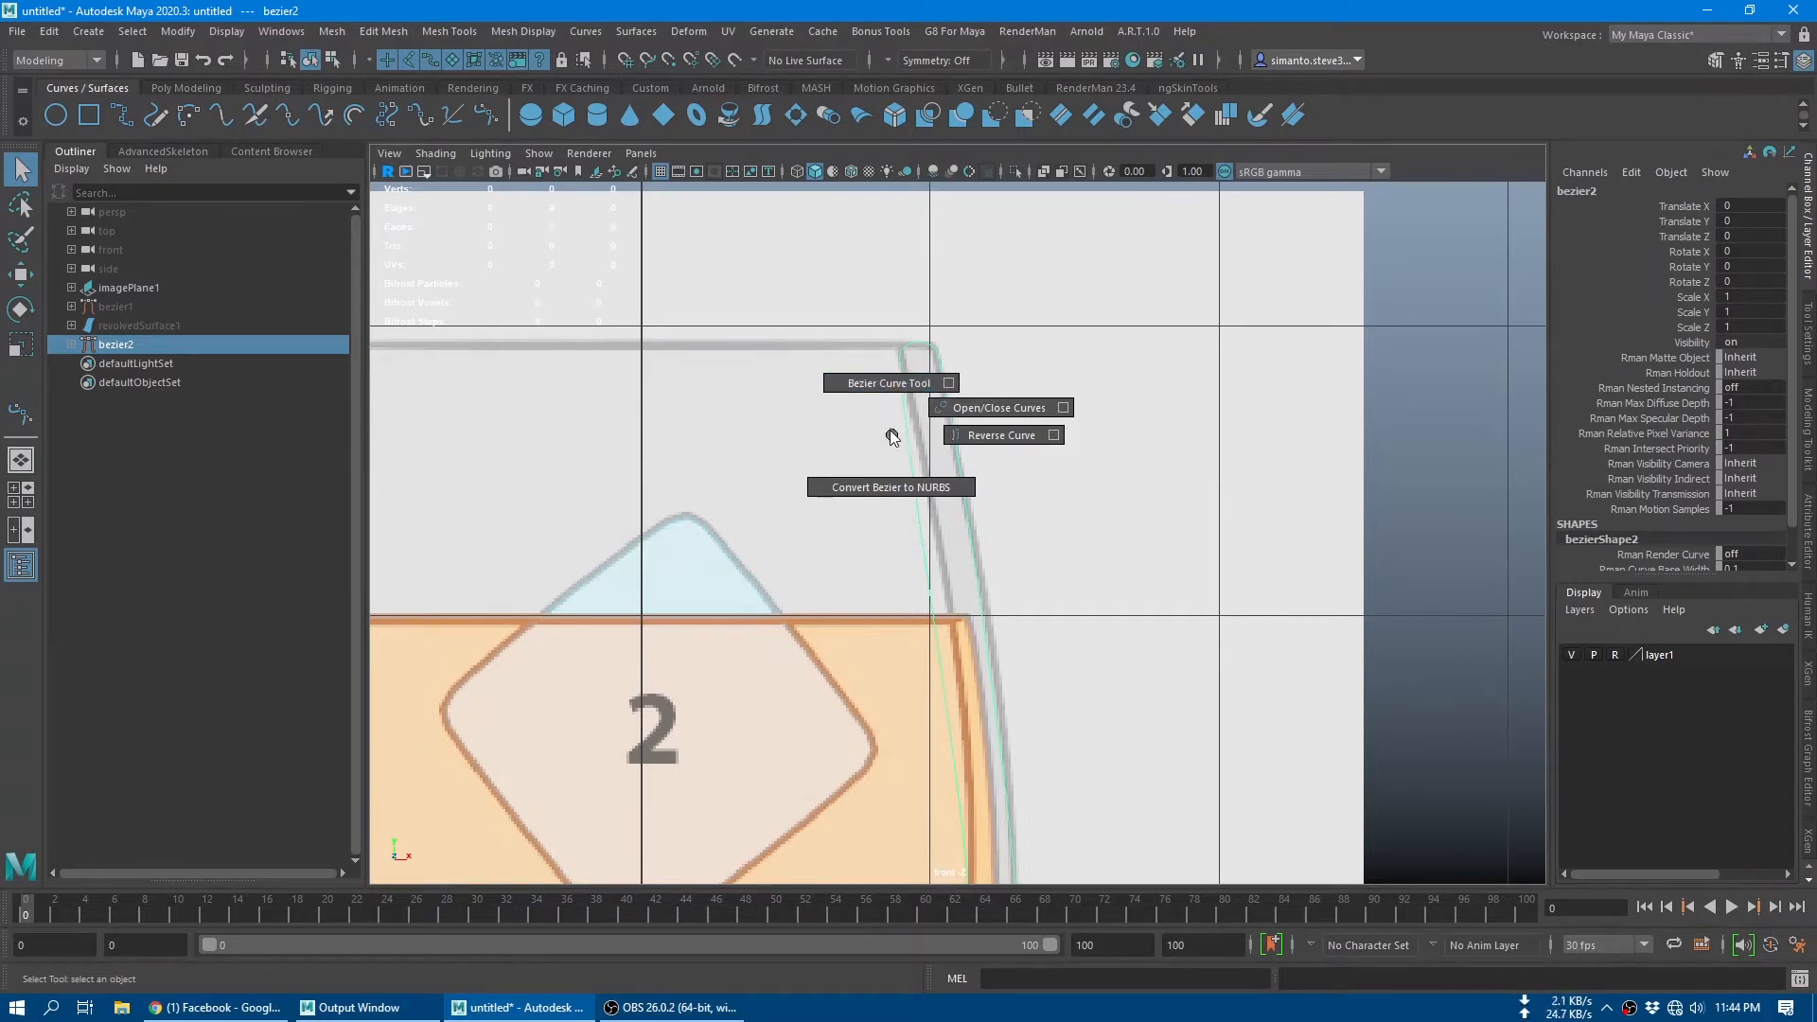
right_click_drag(891, 432, 891, 436, "shift")
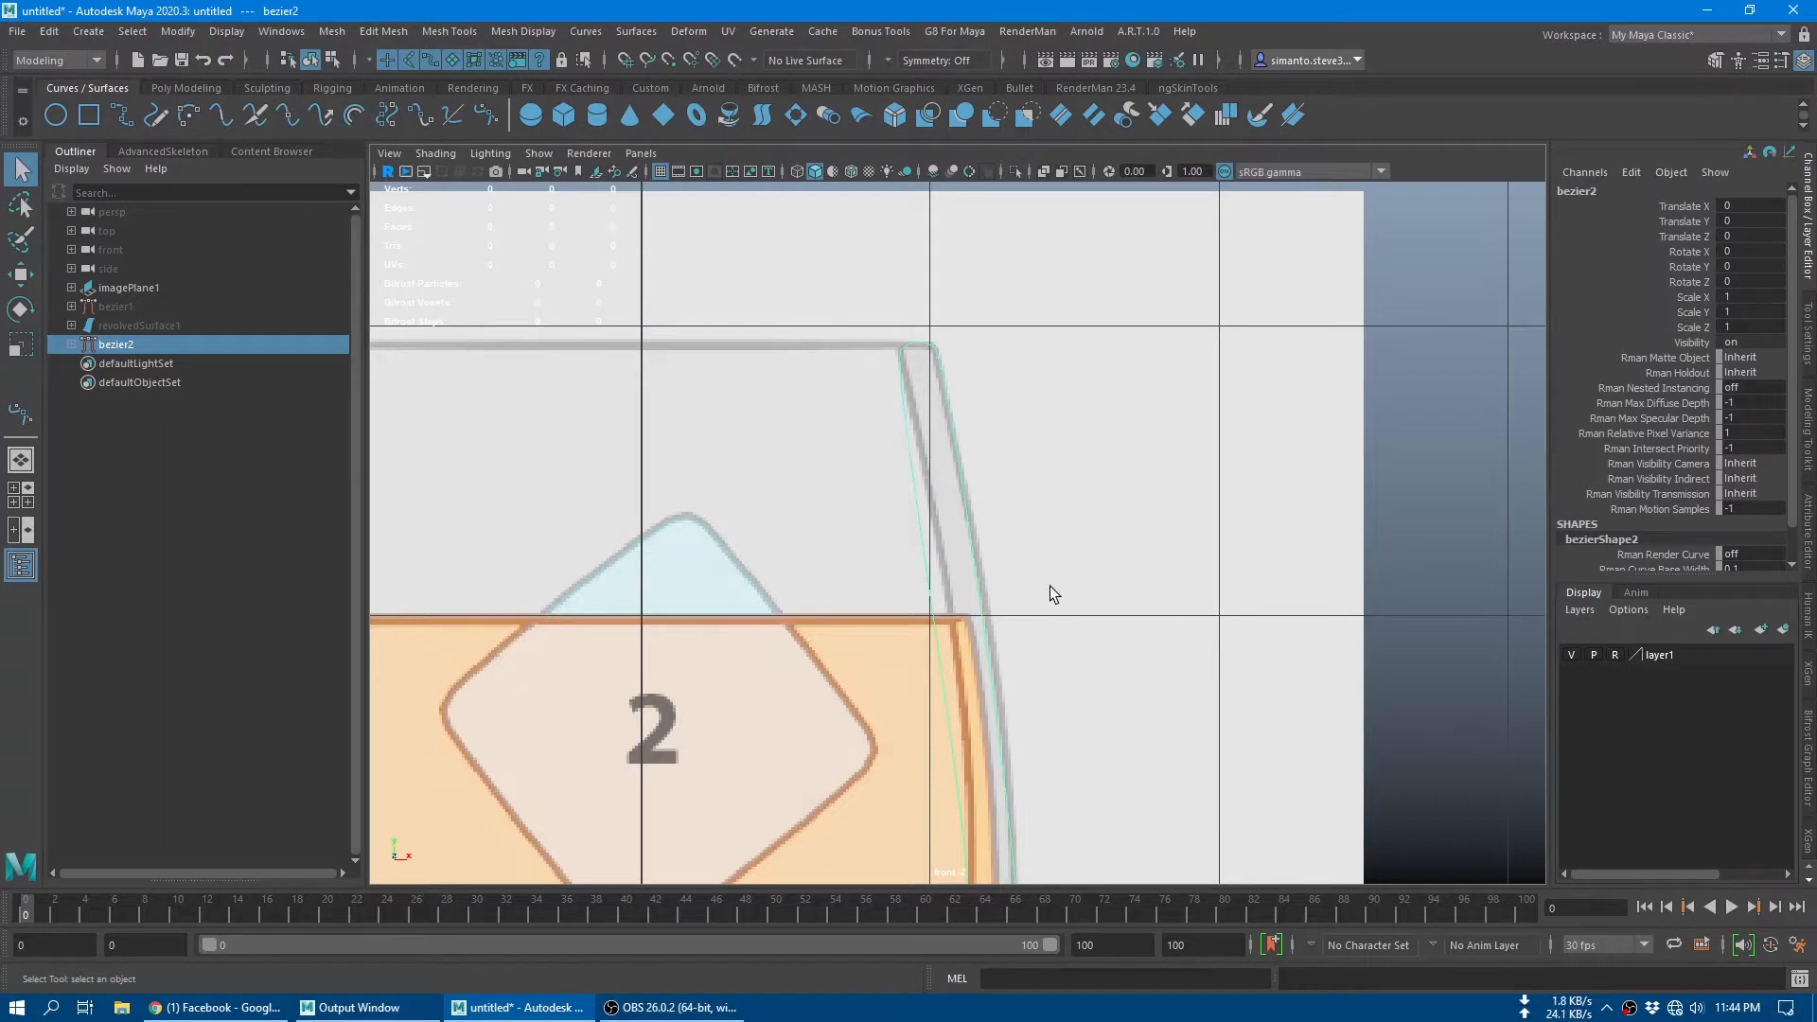
Step: Add a Bezier anchor on the upper inner wall of the profile curve, just below the liquid line
middle_click_drag(1048, 587, 1007, 405, "alt")
left_click(1315, 476)
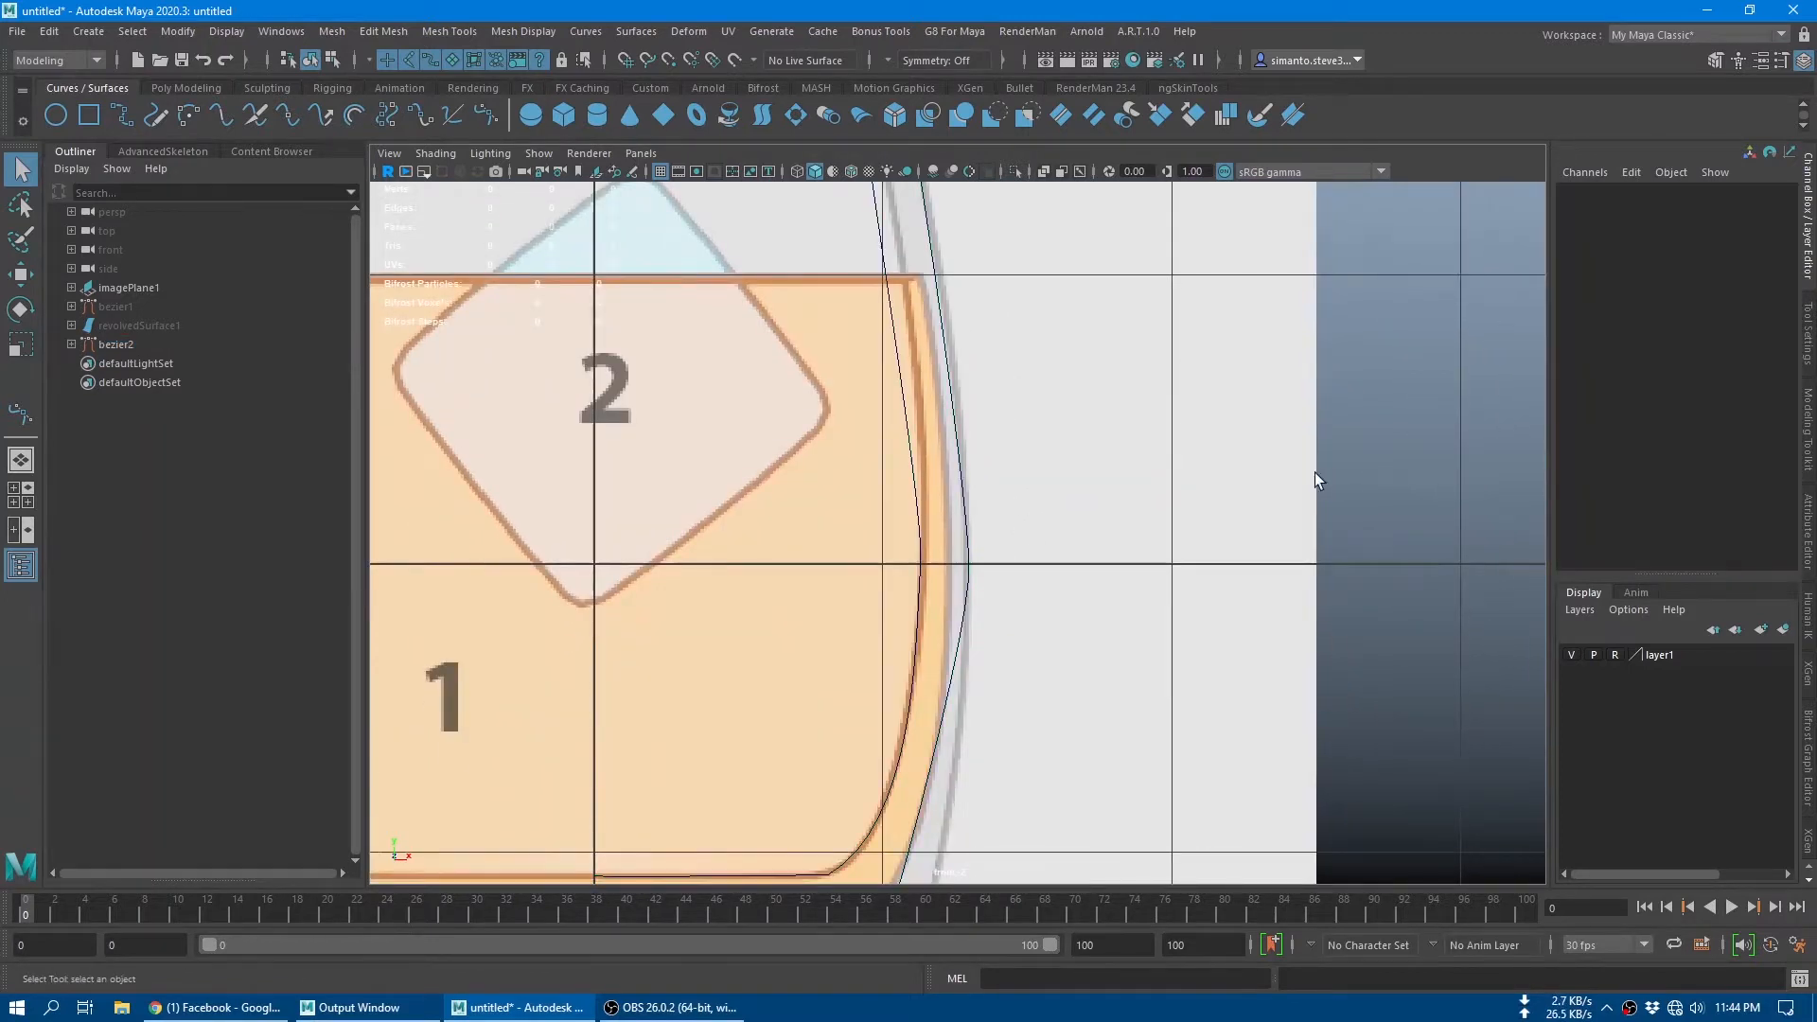
left_click(984, 545)
middle_click_drag(985, 545, 945, 515, "alt")
left_click(485, 119)
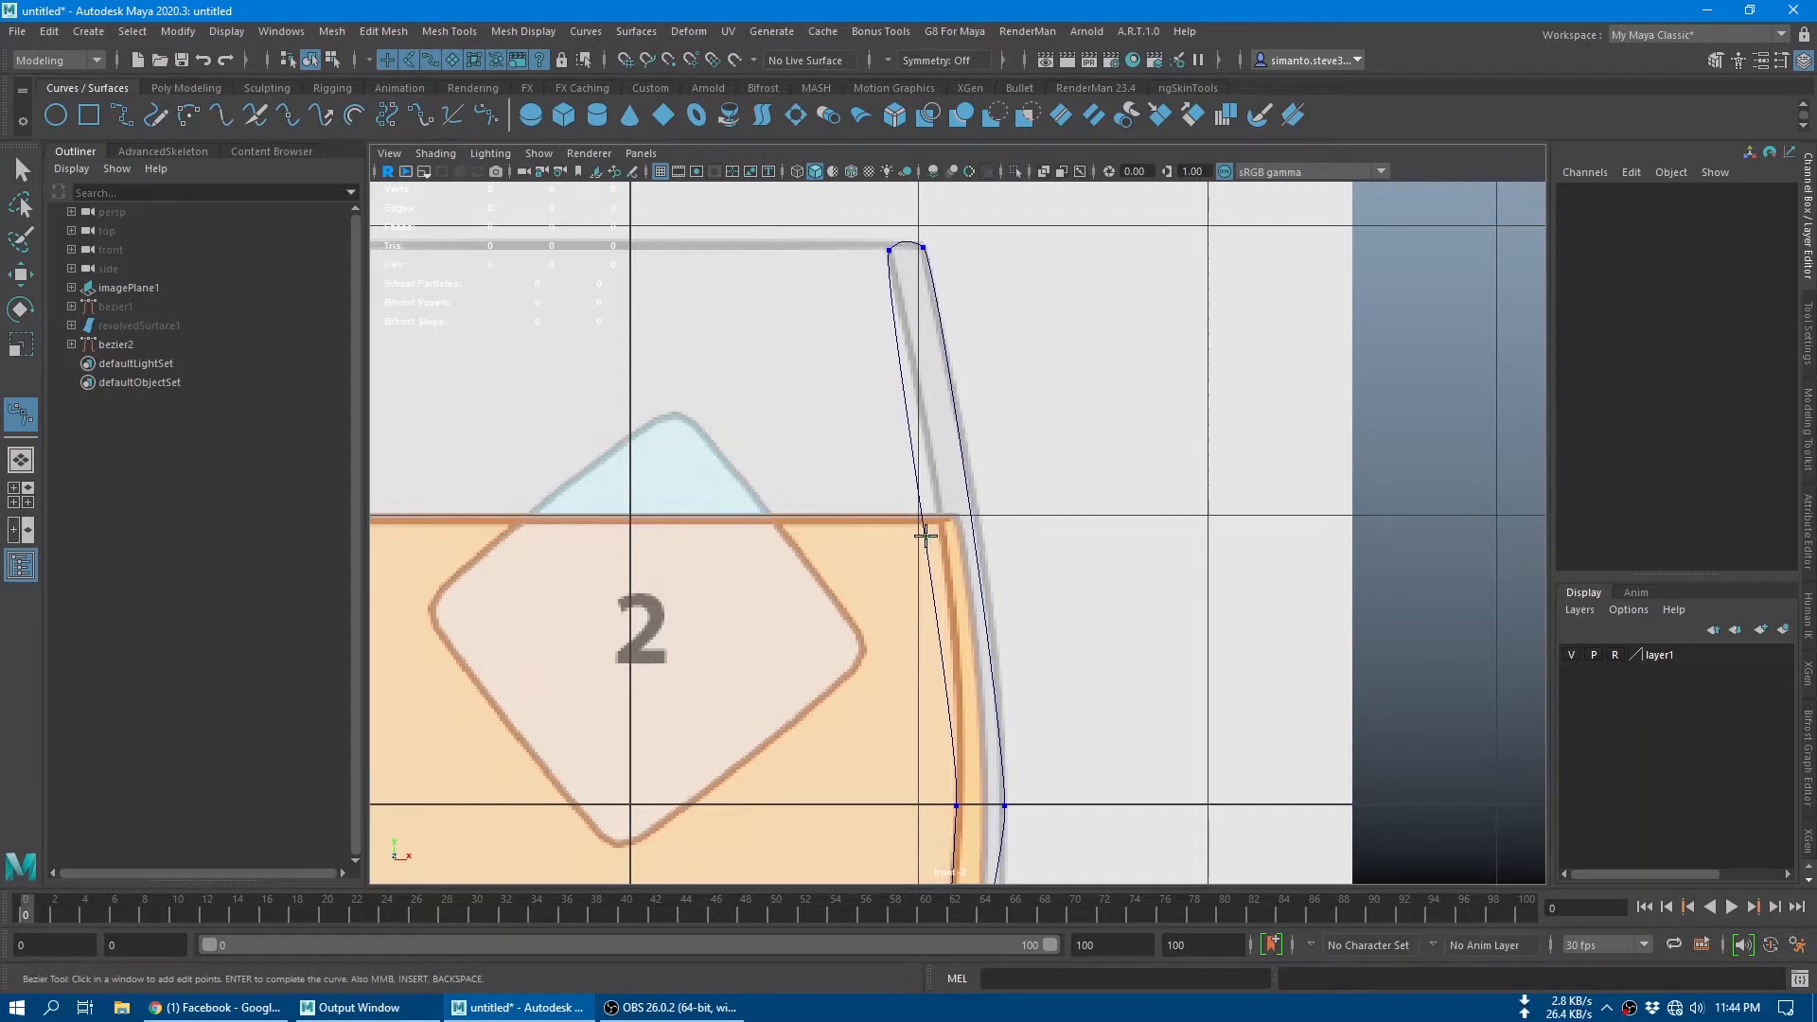
left_click(926, 543)
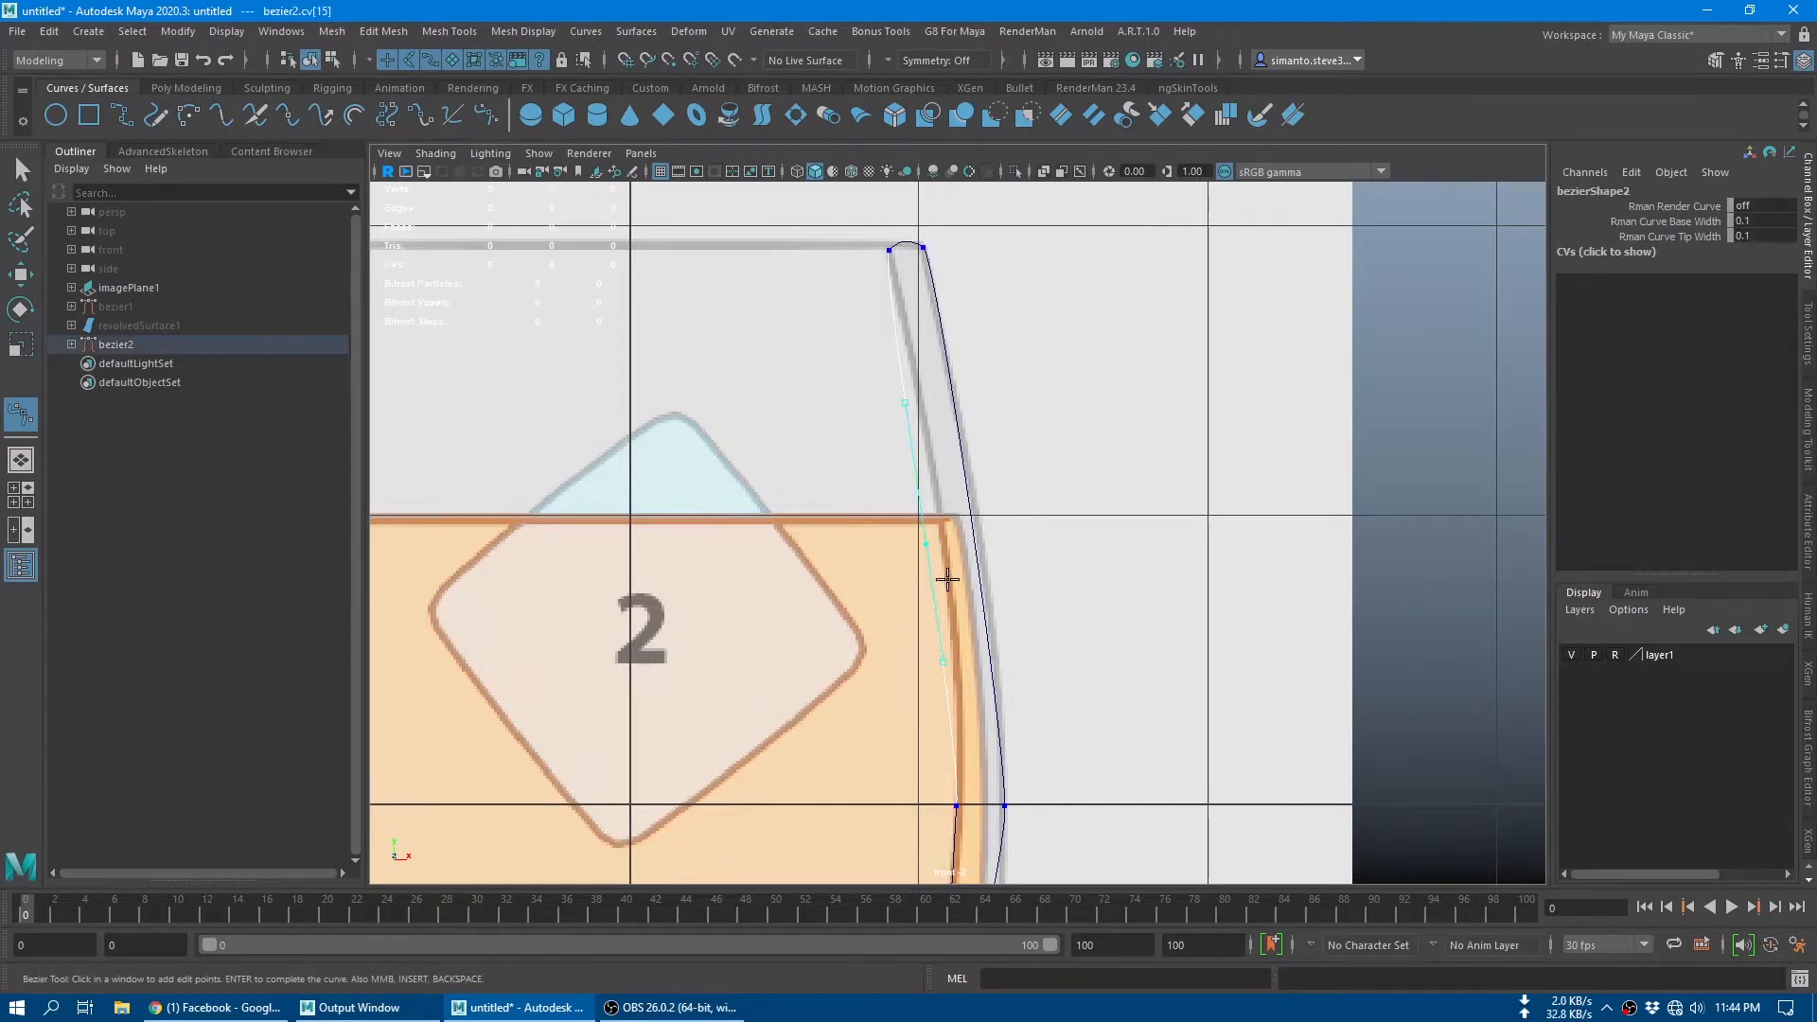
Step: Move the new inner wall anchor outward so the curve follows the reference glass's inner wall
key("w")
right_click_drag(925, 513, 829, 461)
left_click_drag(896, 504, 950, 560)
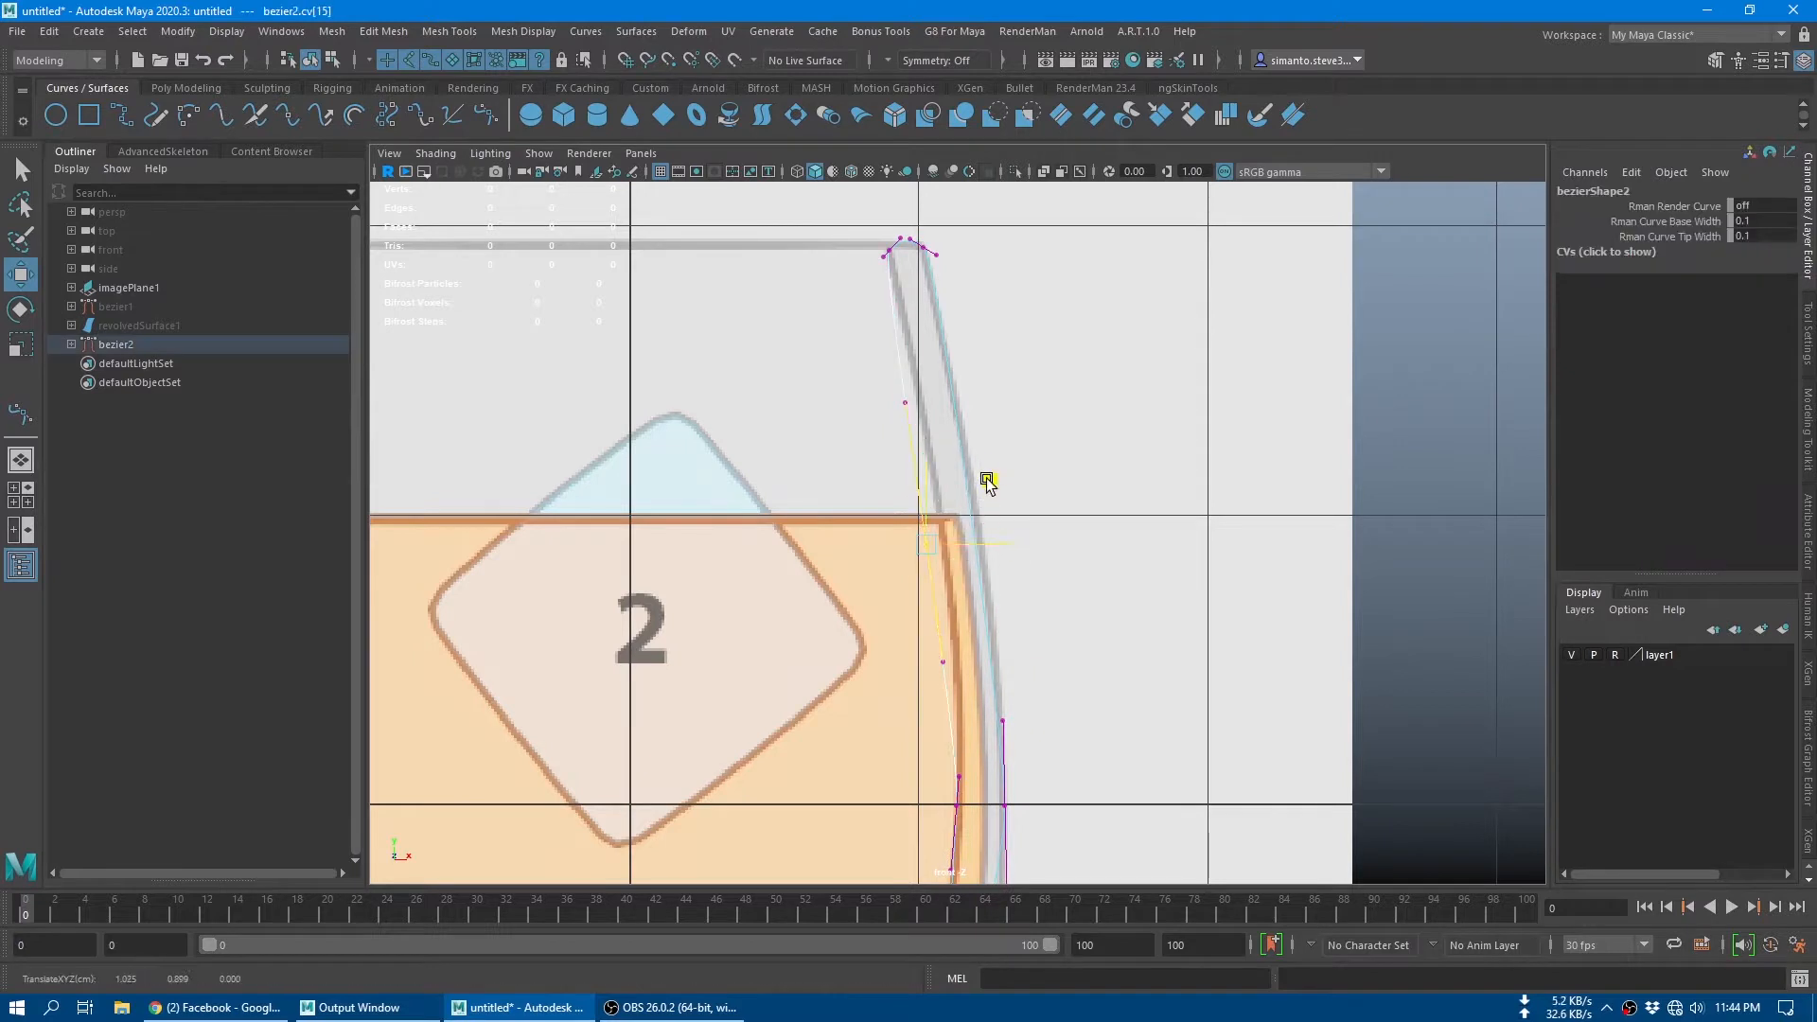
middle_click_drag(986, 479, 1008, 489)
left_click_drag(1008, 490, 1008, 489)
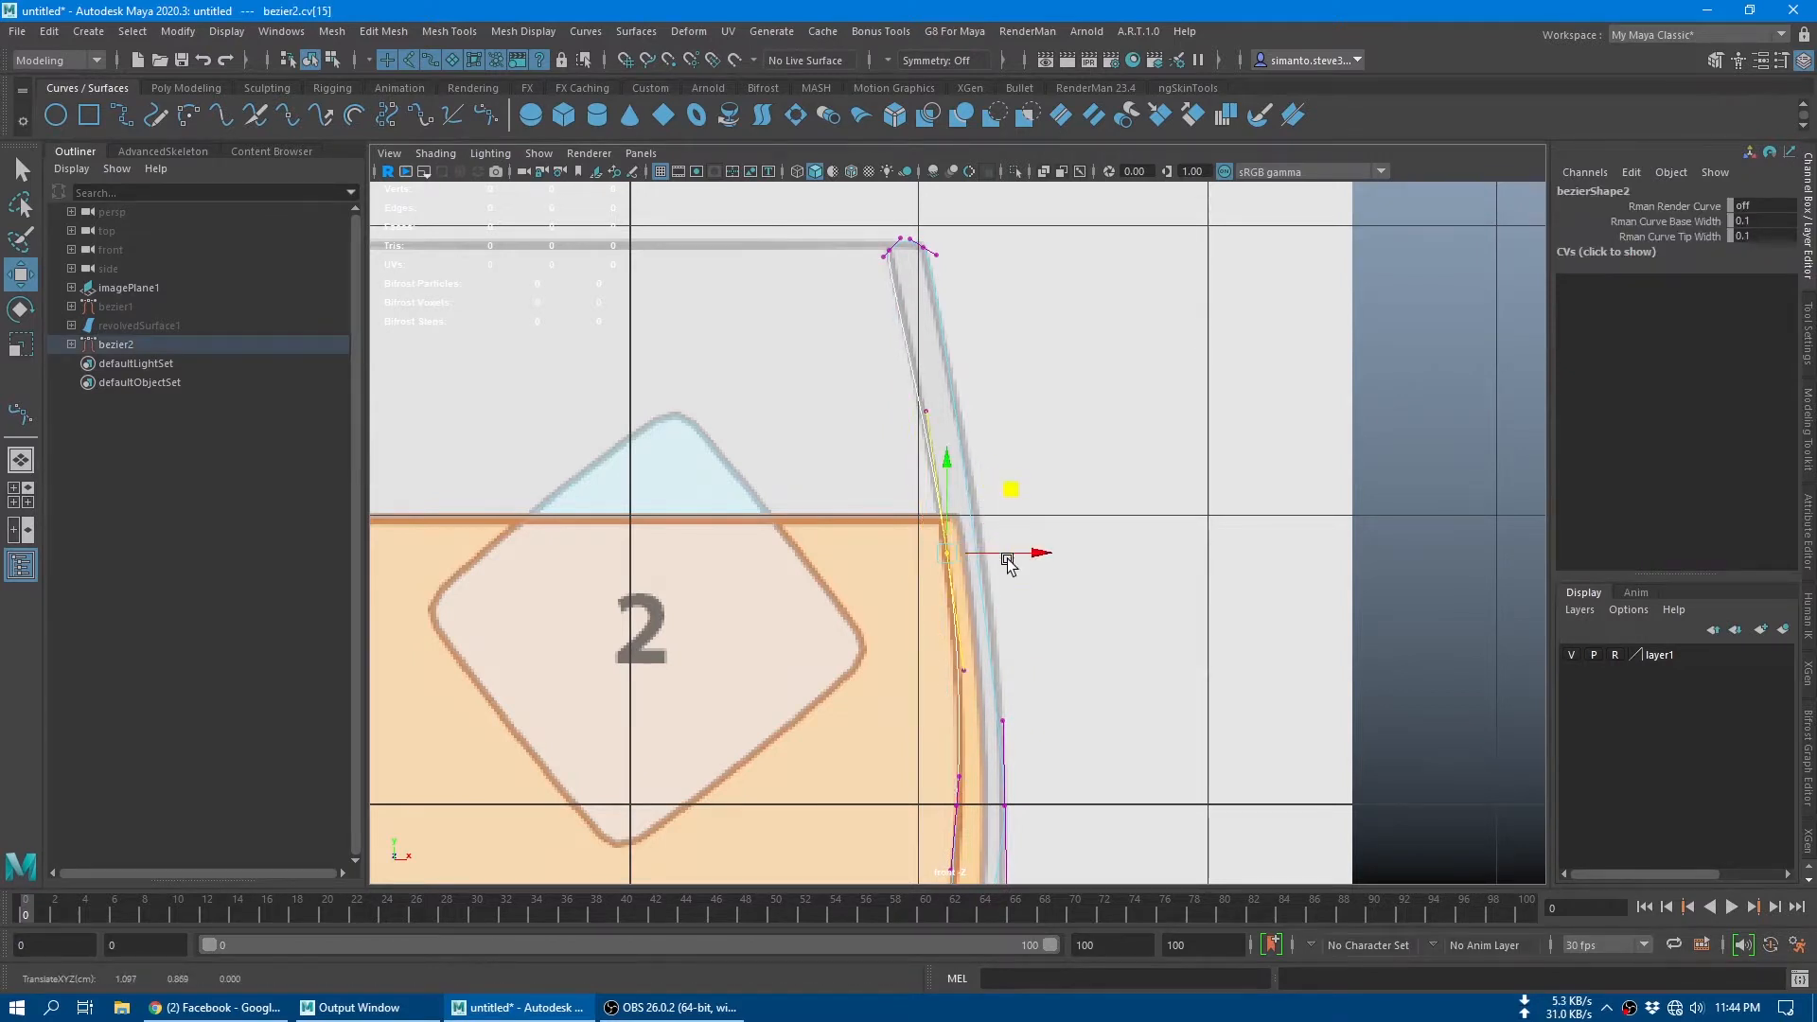
Step: Scale the two rim anchors closer together so the curve's rim matches the thickness of the reference rim
middle_click_drag(889, 336, 894, 359, "alt")
left_click_drag(950, 290, 963, 301)
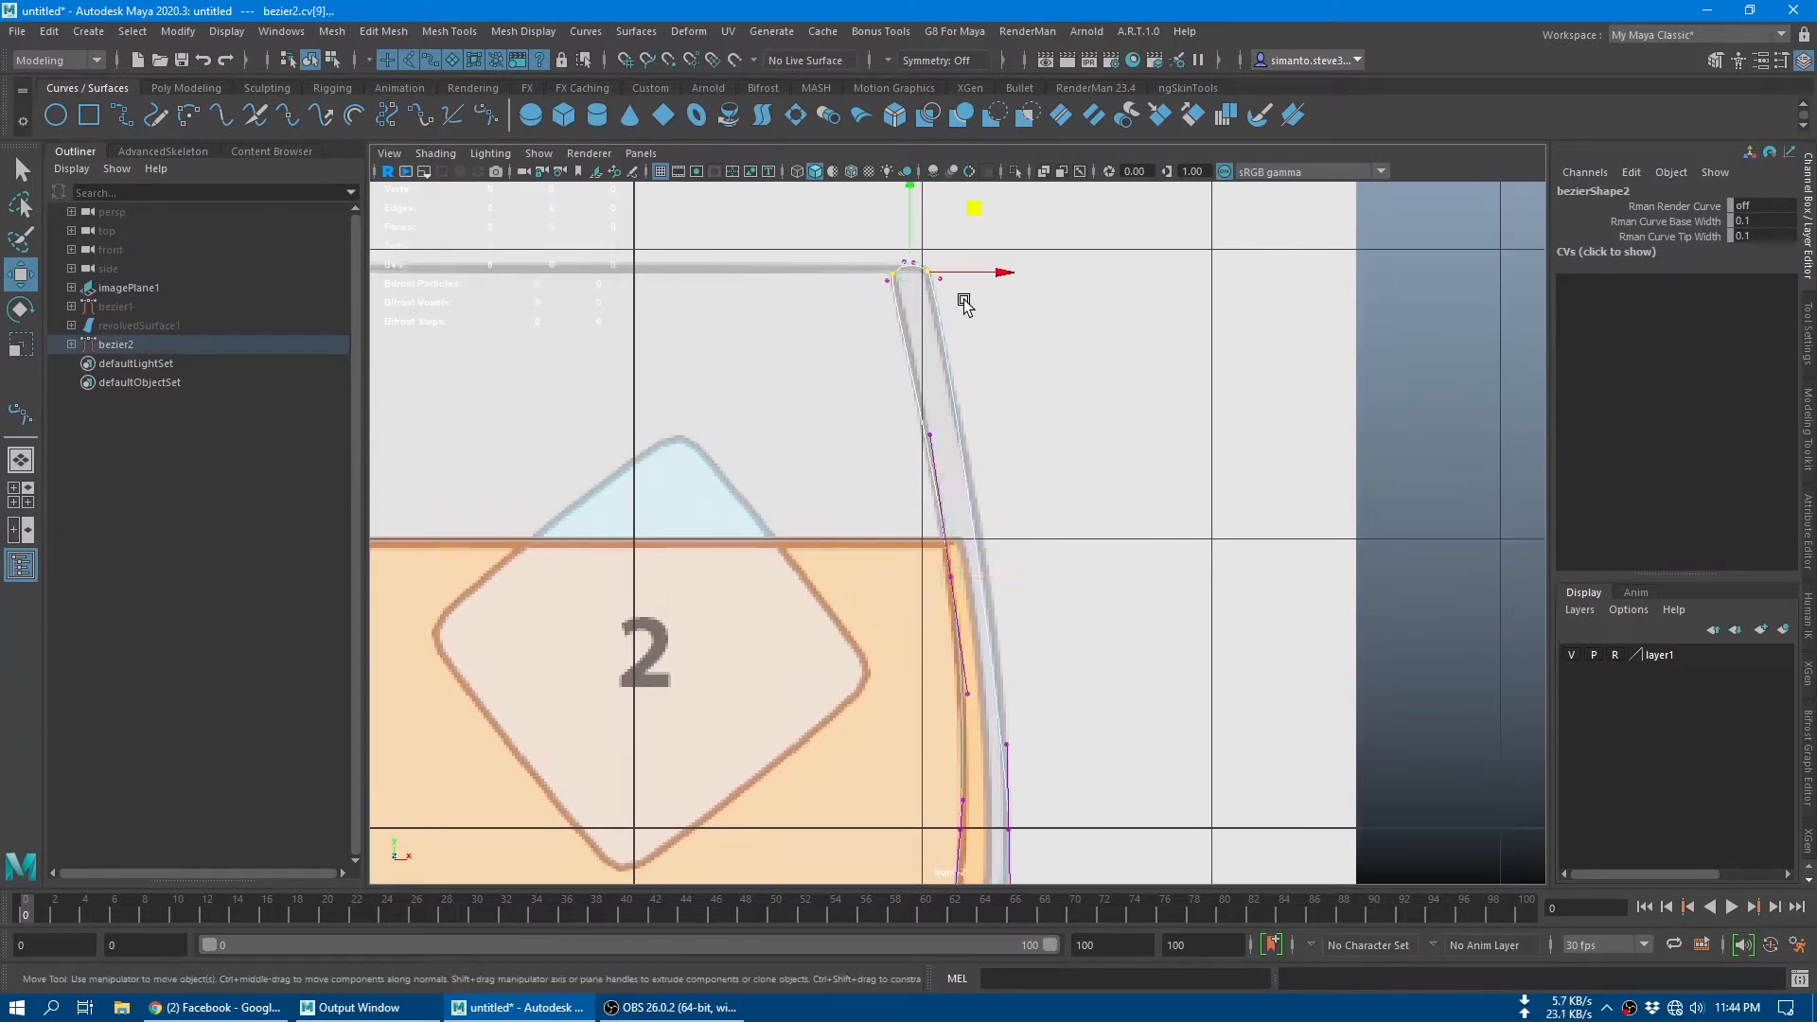
key("r")
middle_click_drag(975, 354, 1013, 333)
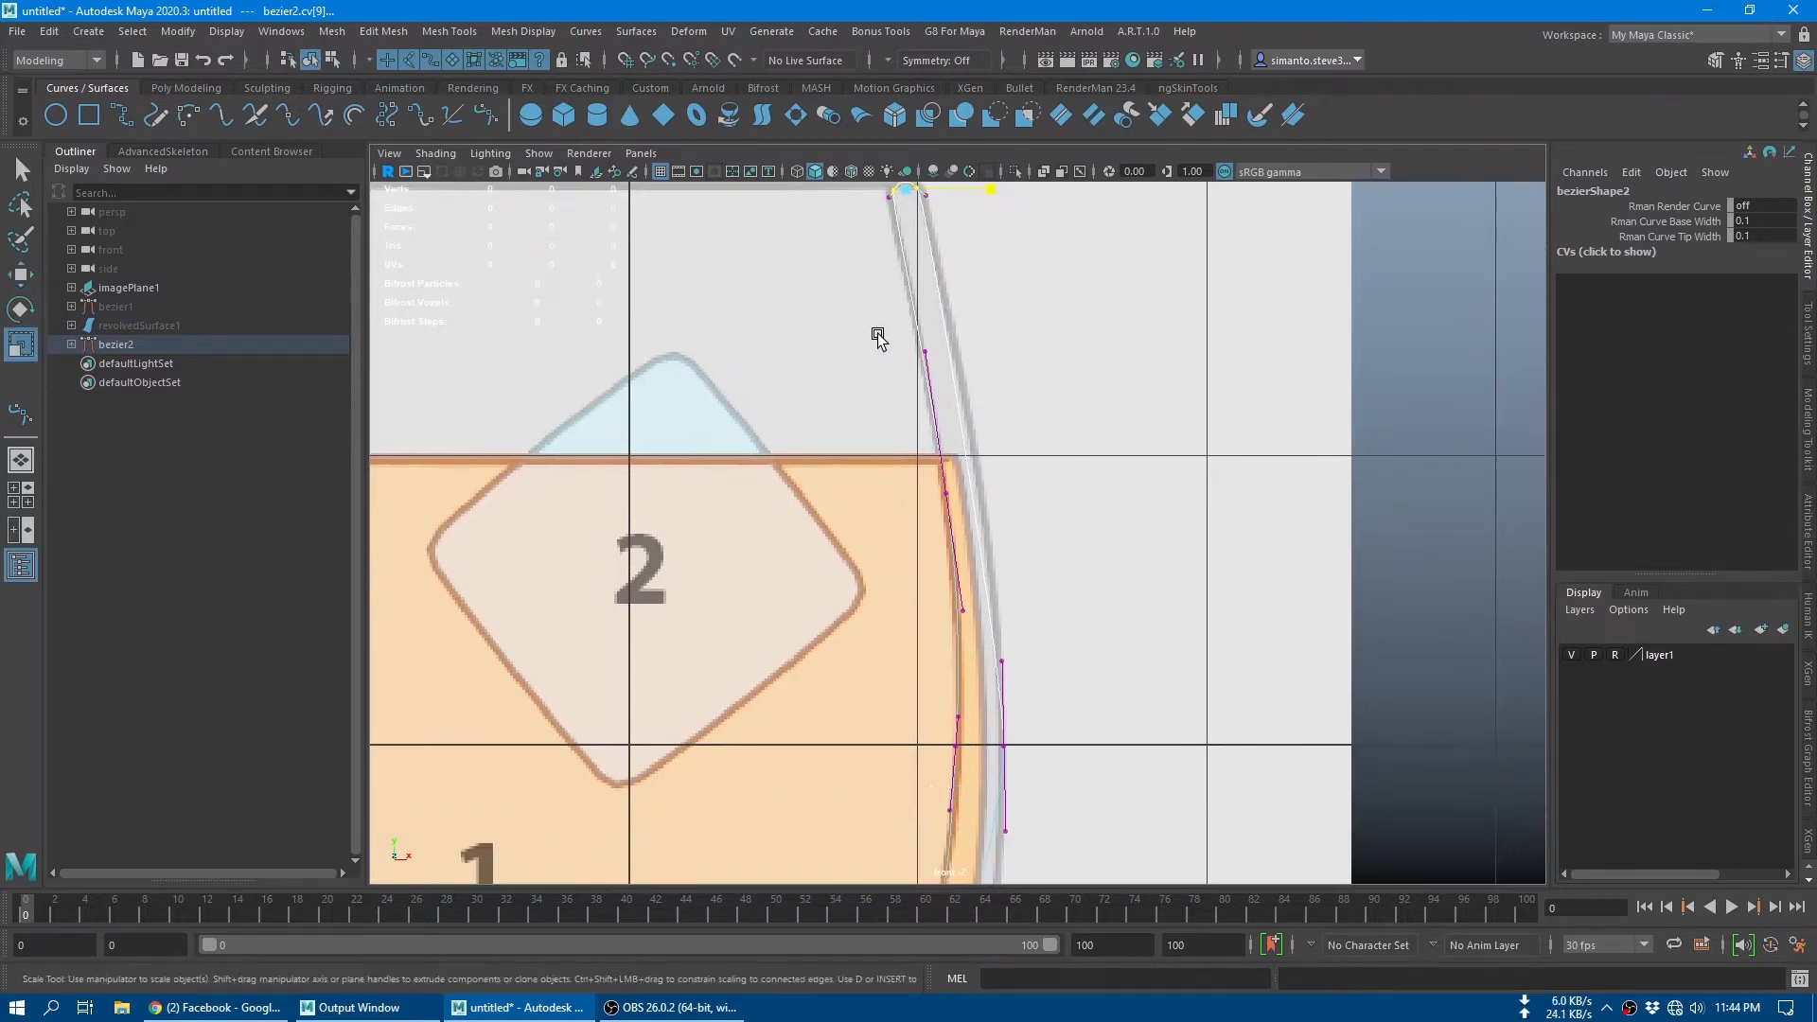
mouse_move(920, 369)
middle_mouse_down("alt")
mouse_move(937, 573)
mouse_move(940, 499)
mouse_move(1010, 514)
mouse_move(1005, 258)
middle_mouse_up("alt")
Step: Try to reposition the outer bottom corner's upper tangent handle to fit the lower outer wall
middle_click_drag(1088, 591, 1092, 397, "alt")
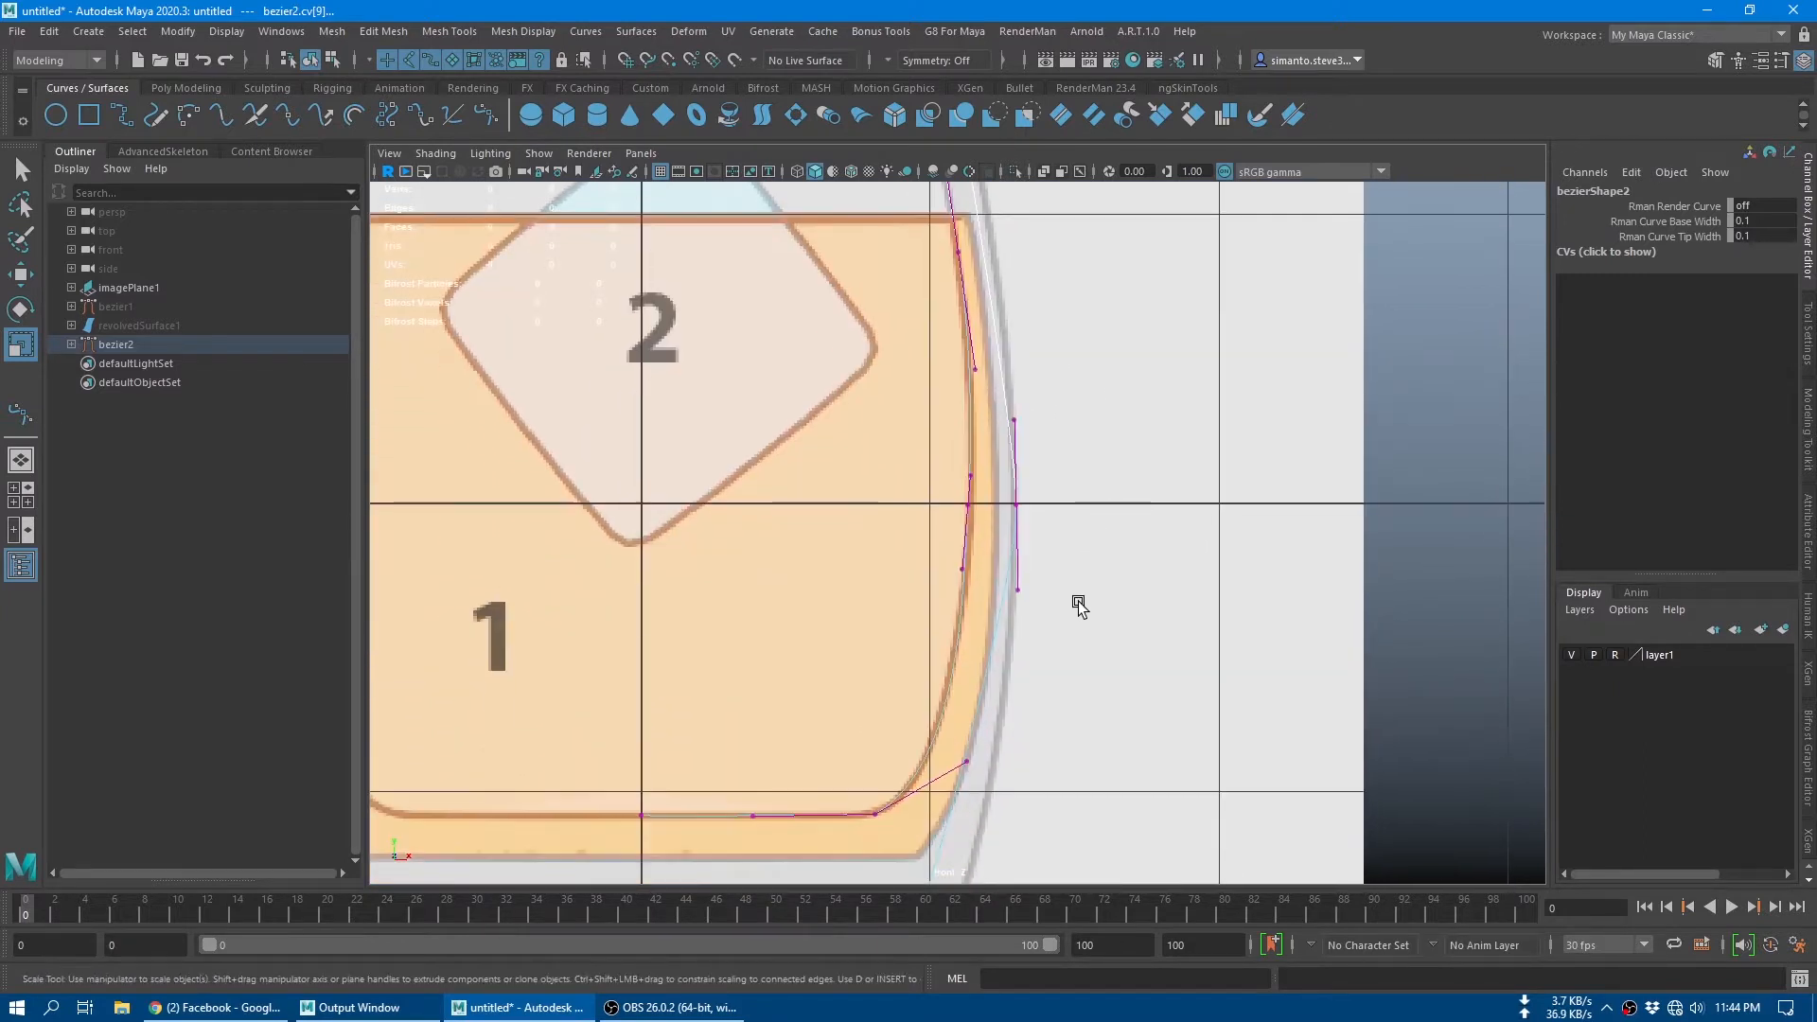
middle_click_drag(1052, 660, 1115, 373, "alt")
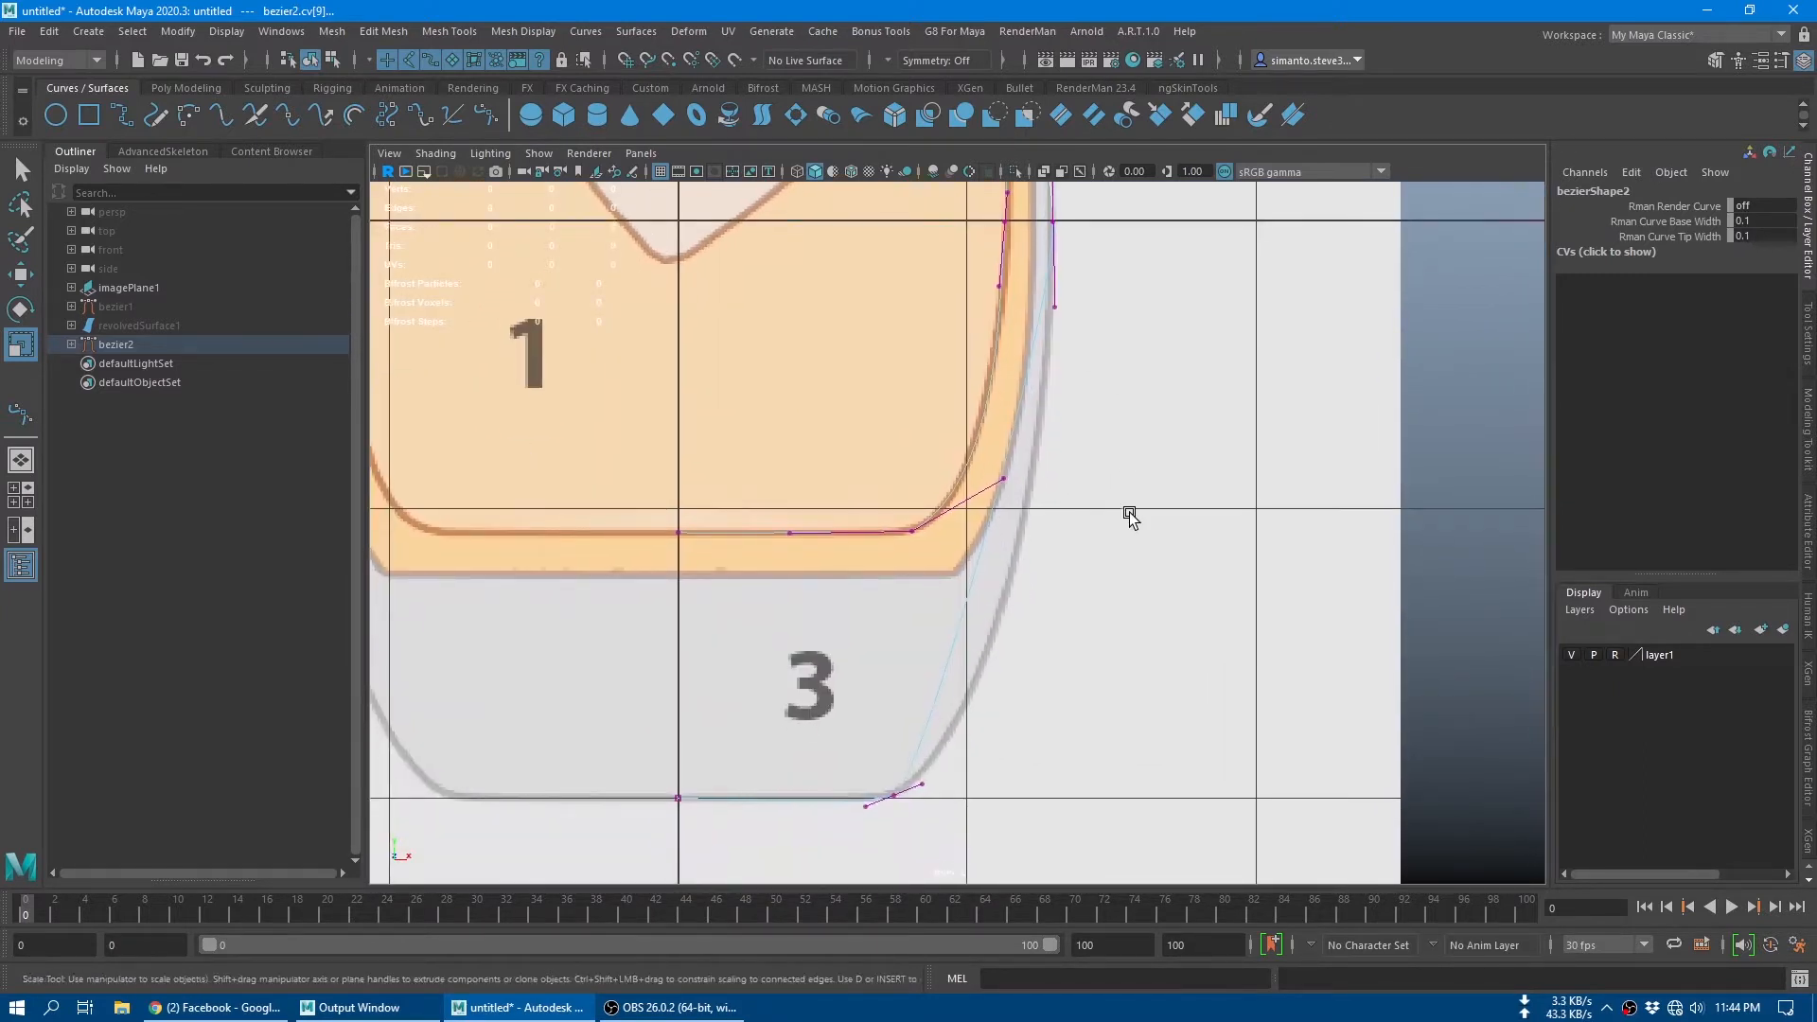
middle_click_drag(1130, 516, 1103, 498, "alt")
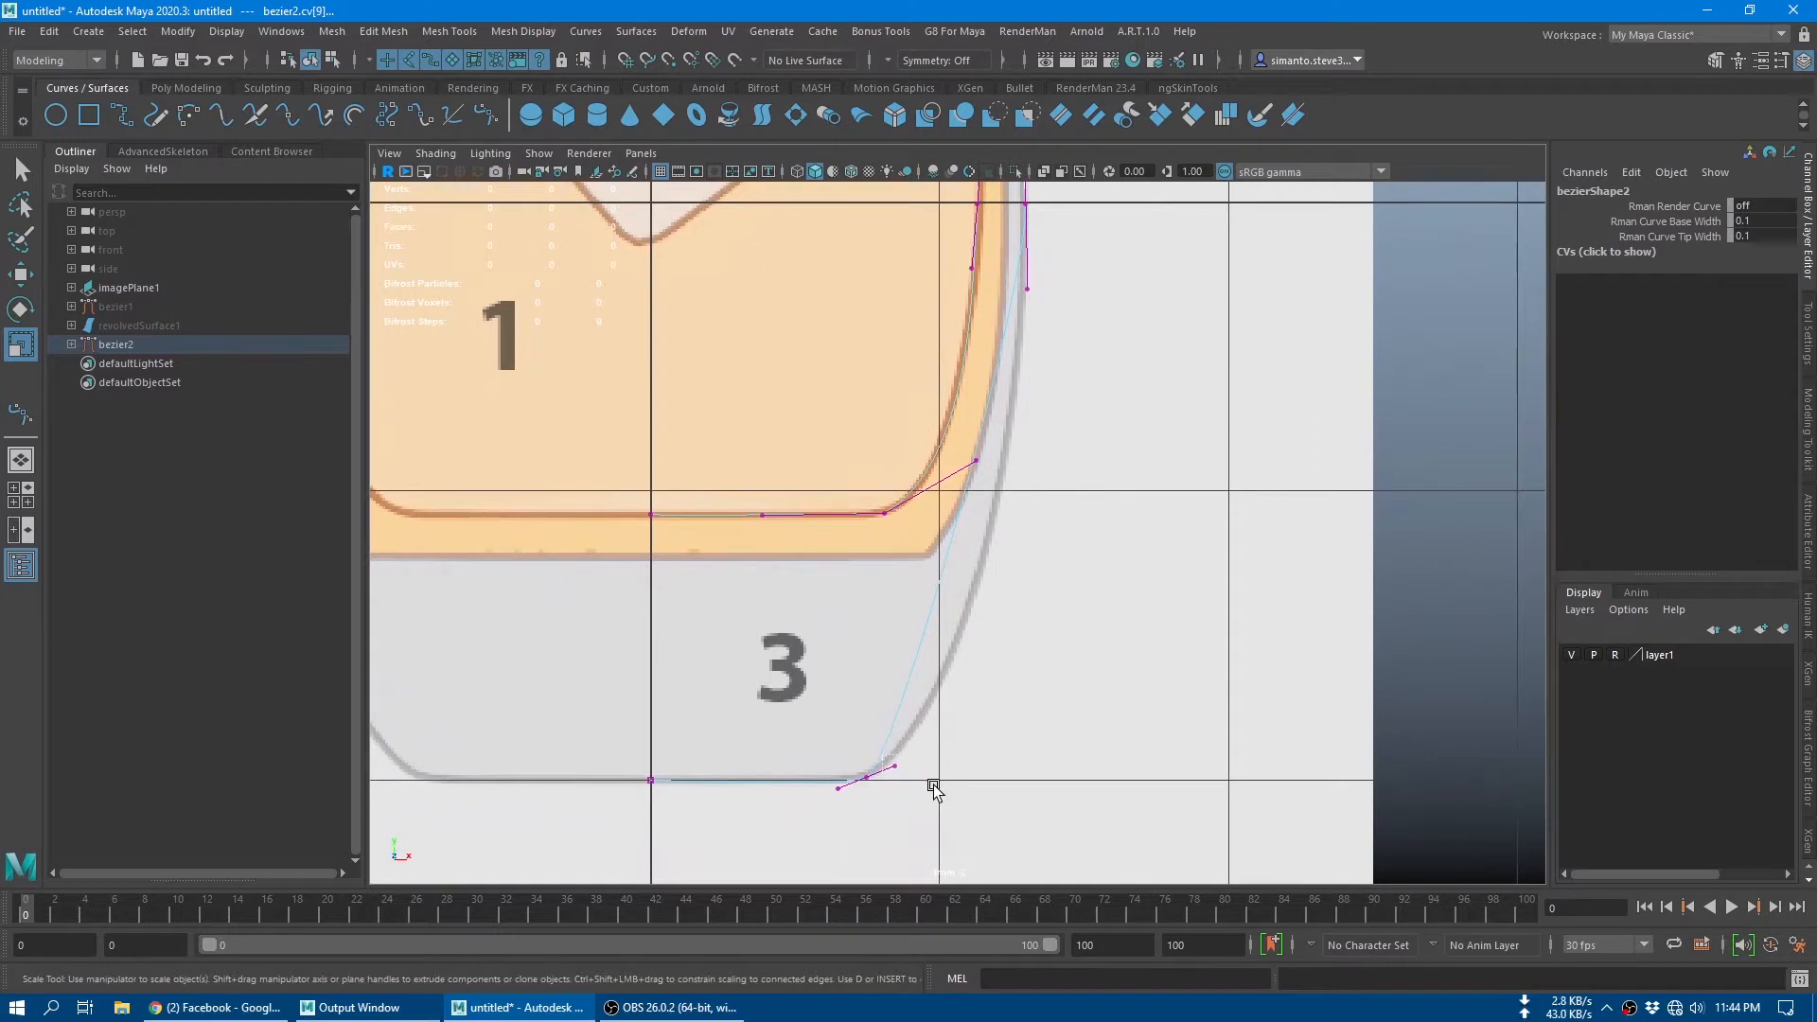
left_click_drag(882, 755, 933, 786)
left_click_drag(965, 703, 1067, 629)
key("w")
left_click(884, 766)
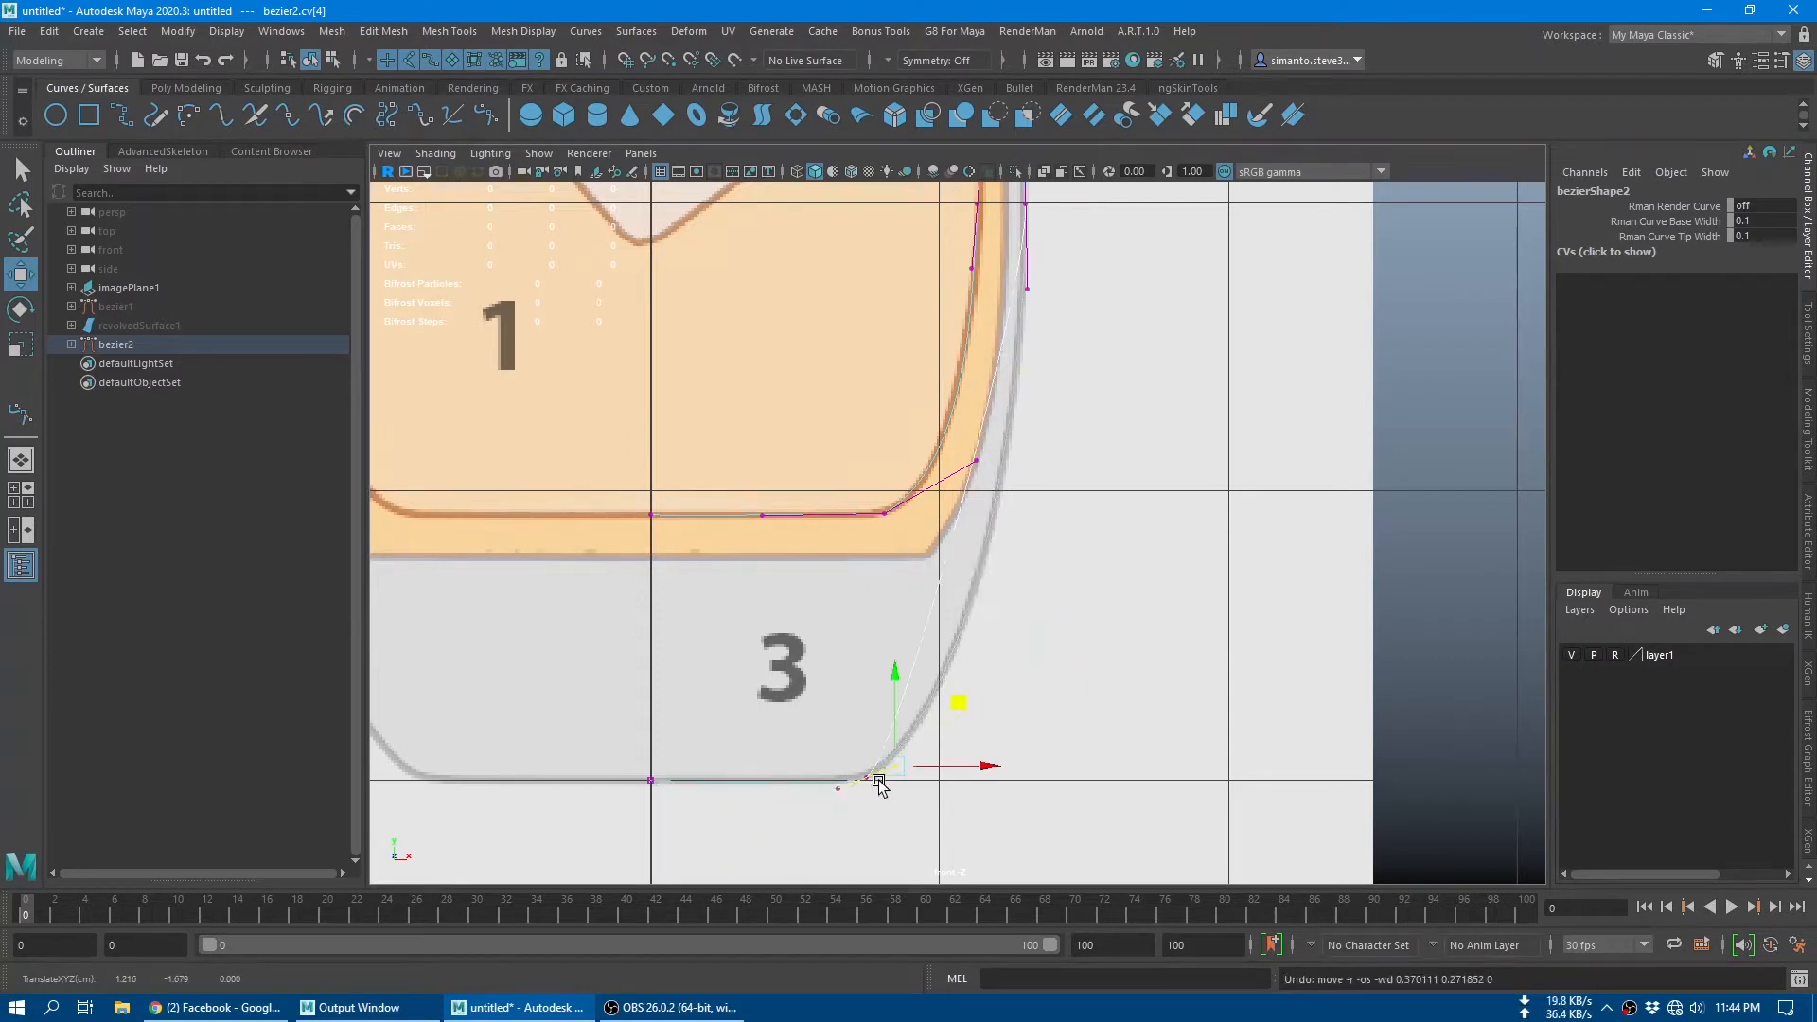
Step: Make the outer bottom corner anchor's tangents independent and pull its upper handle outward until the curve follows the lower outer wall
right_click(884, 766, "shift")
key("q")
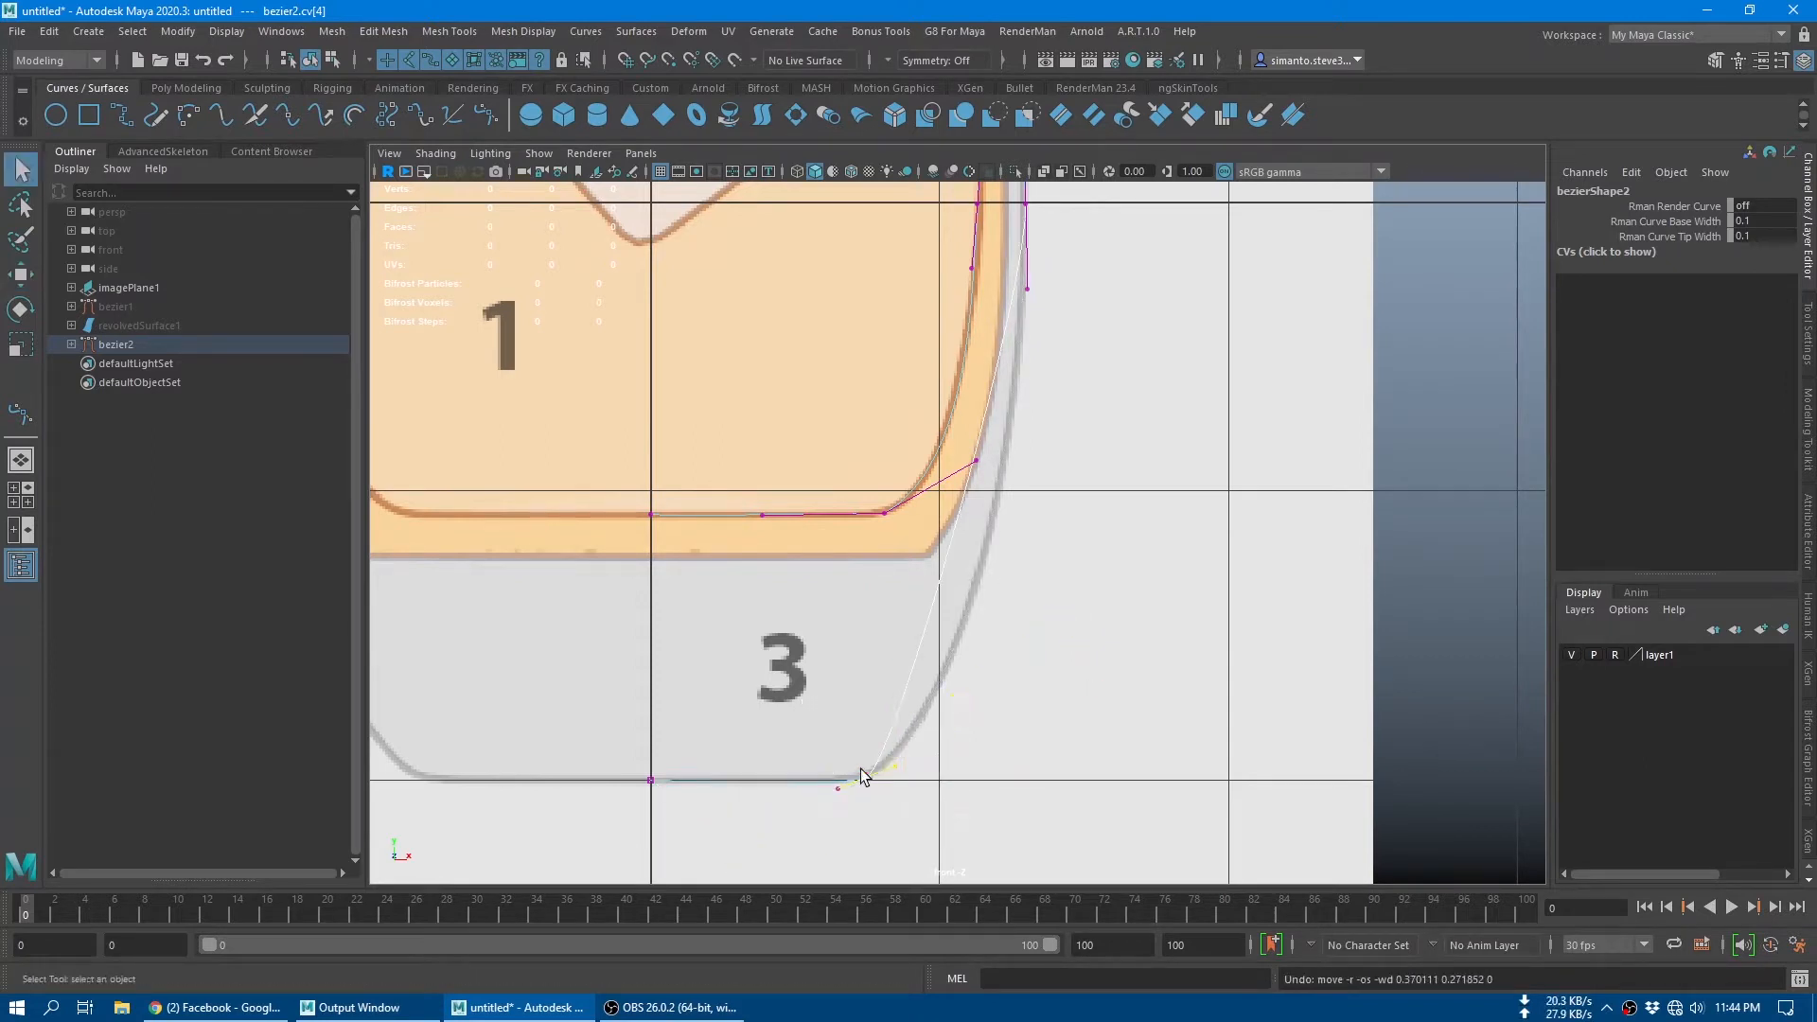
left_click(865, 777)
right_click(870, 775, "shift")
right_click_drag(888, 778, 864, 793, "shift")
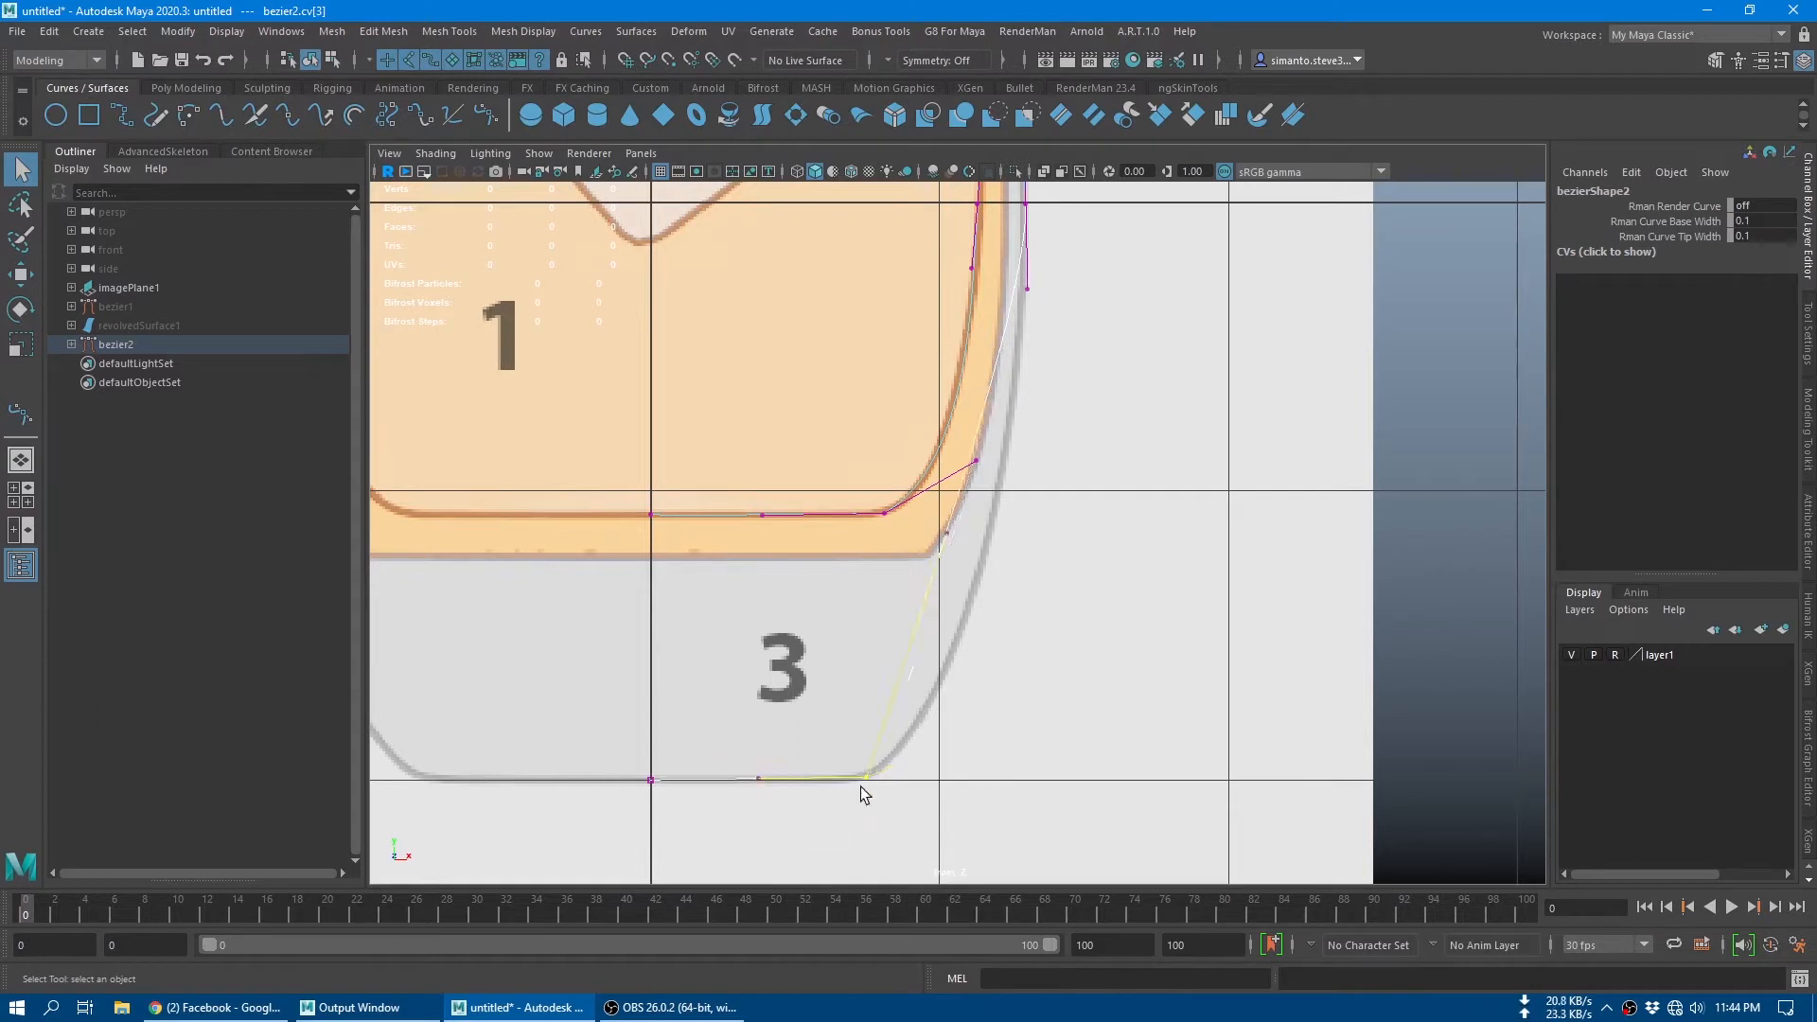
key("w")
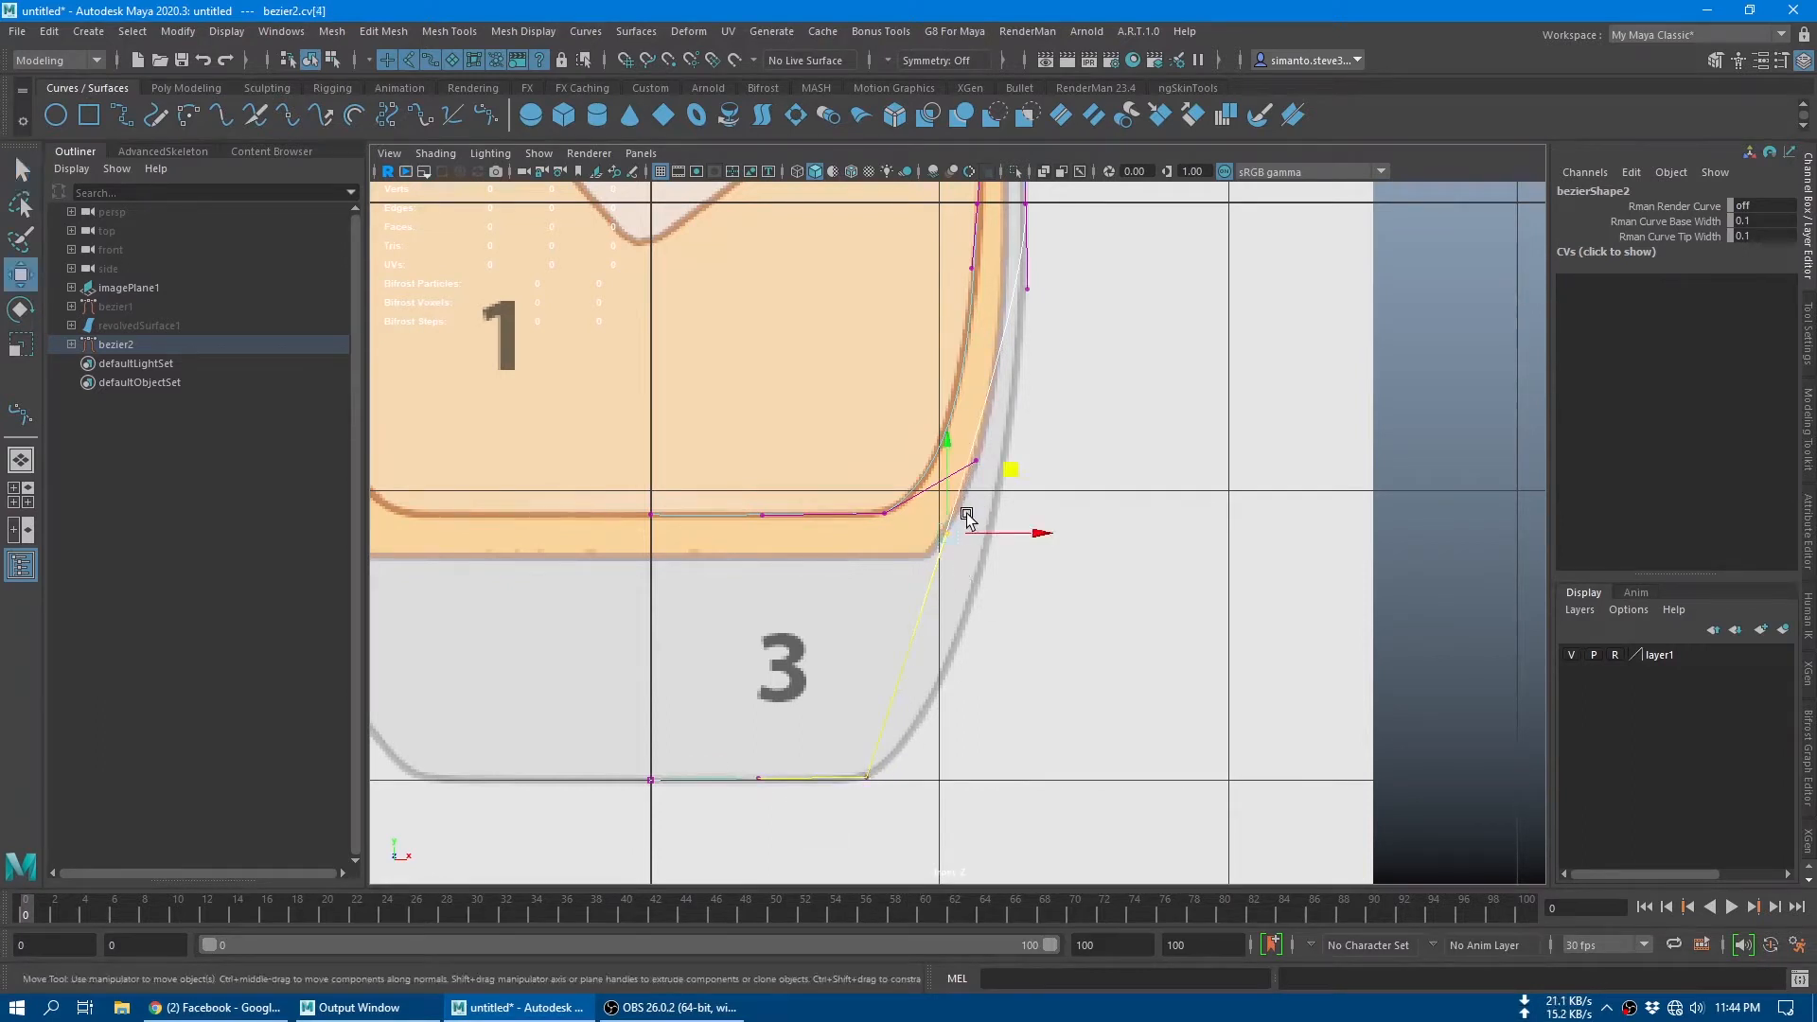
left_click_drag(961, 514, 1082, 601)
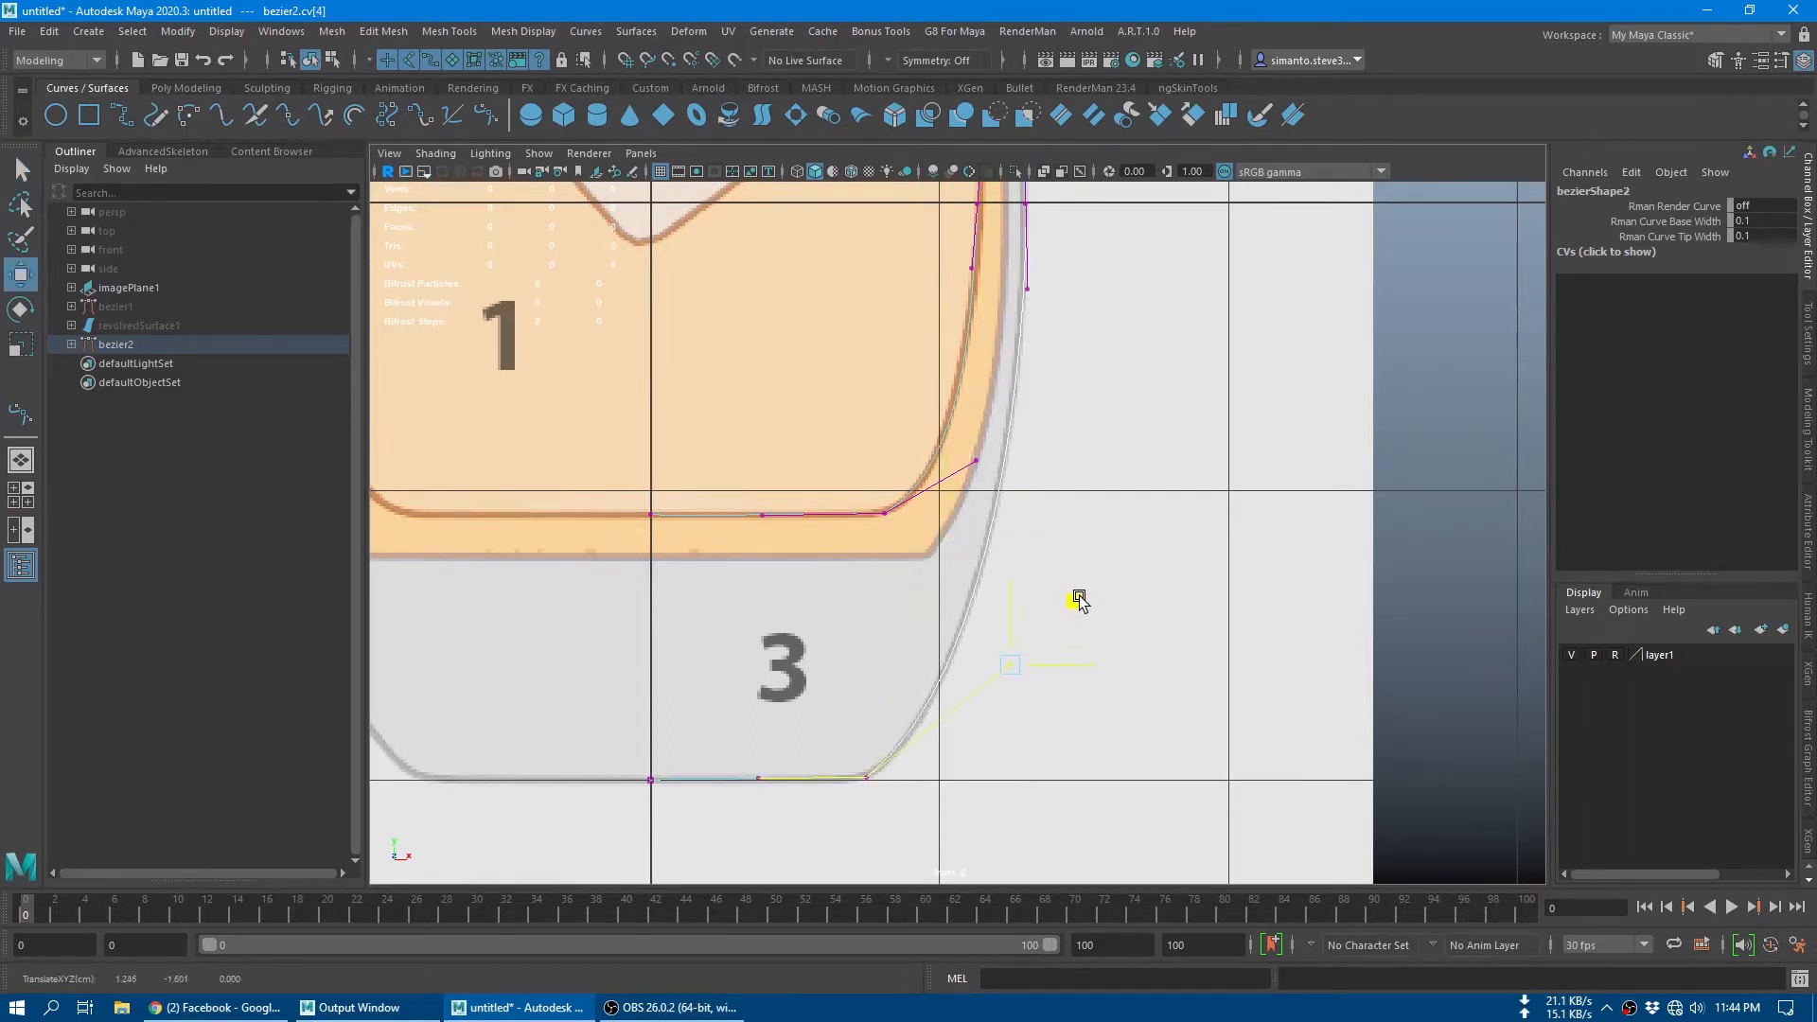
Step: Return the curve to object mode and add a Bezier anchor on its upper outer wall near the liquid line
middle_click_drag(1082, 607, 1092, 979, "alt")
middle_click_drag(1114, 747, 1139, 965, "alt")
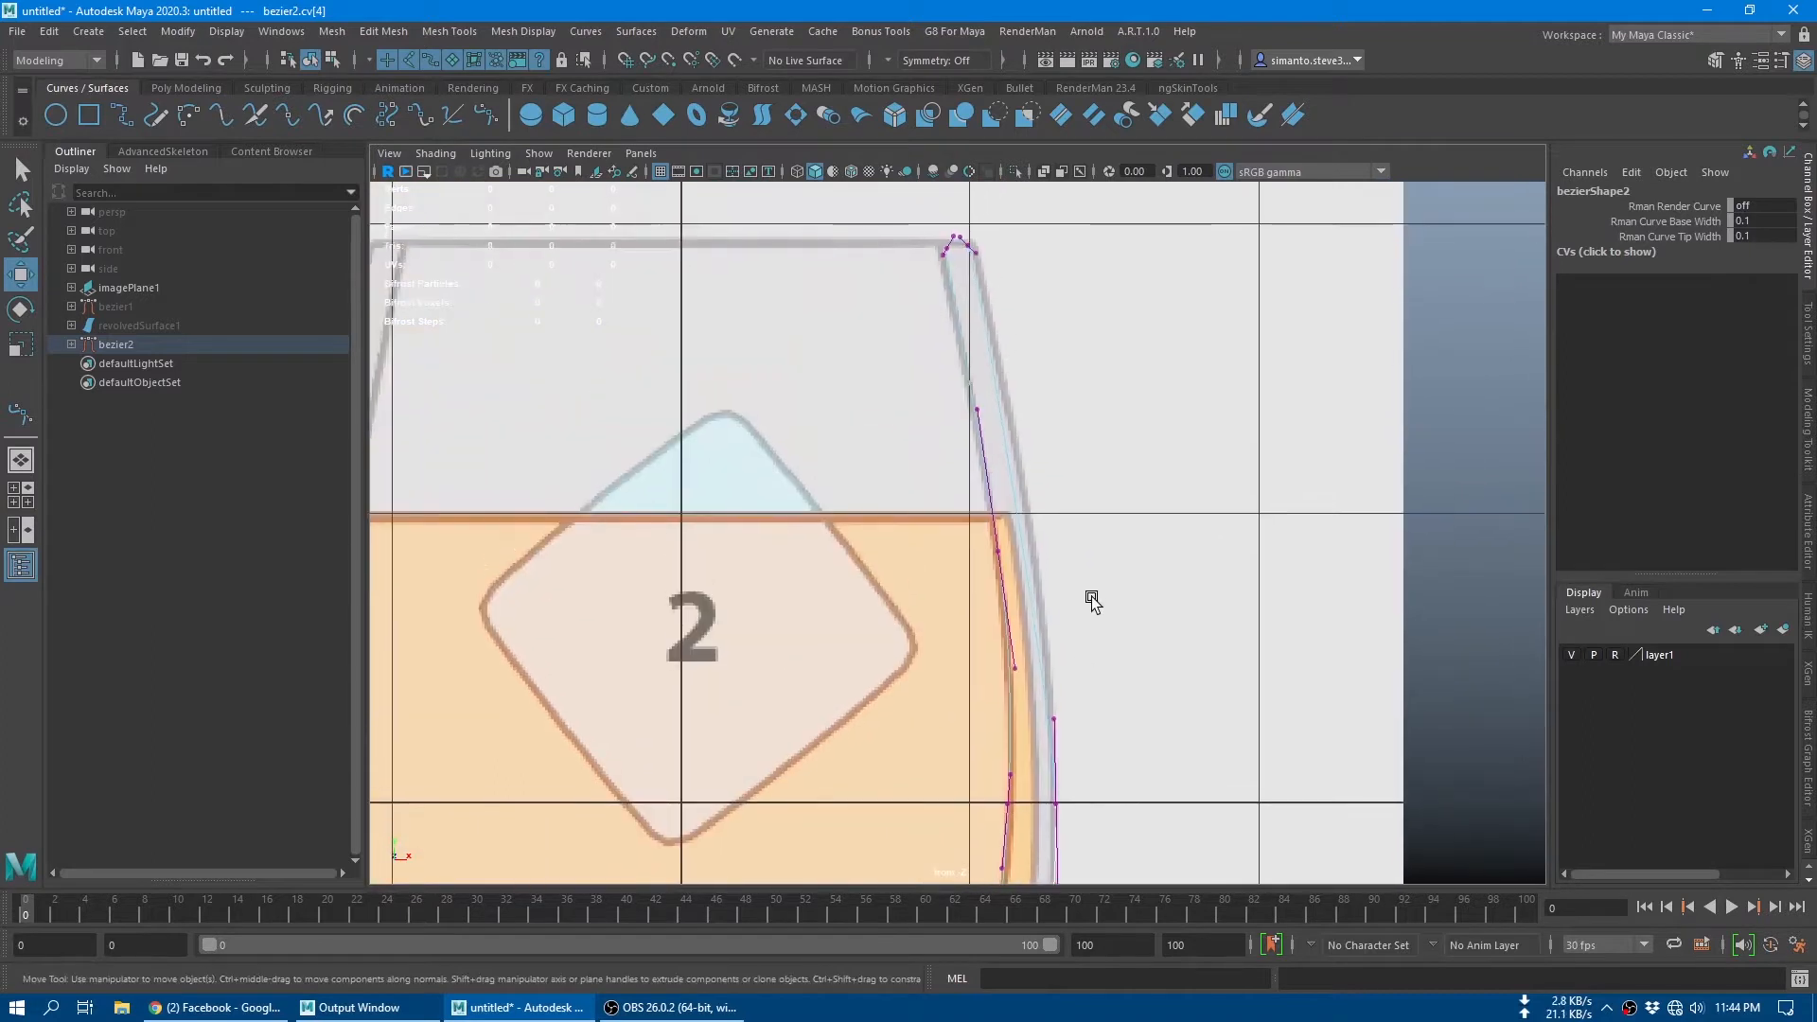
right_click_drag(1033, 466, 1126, 432)
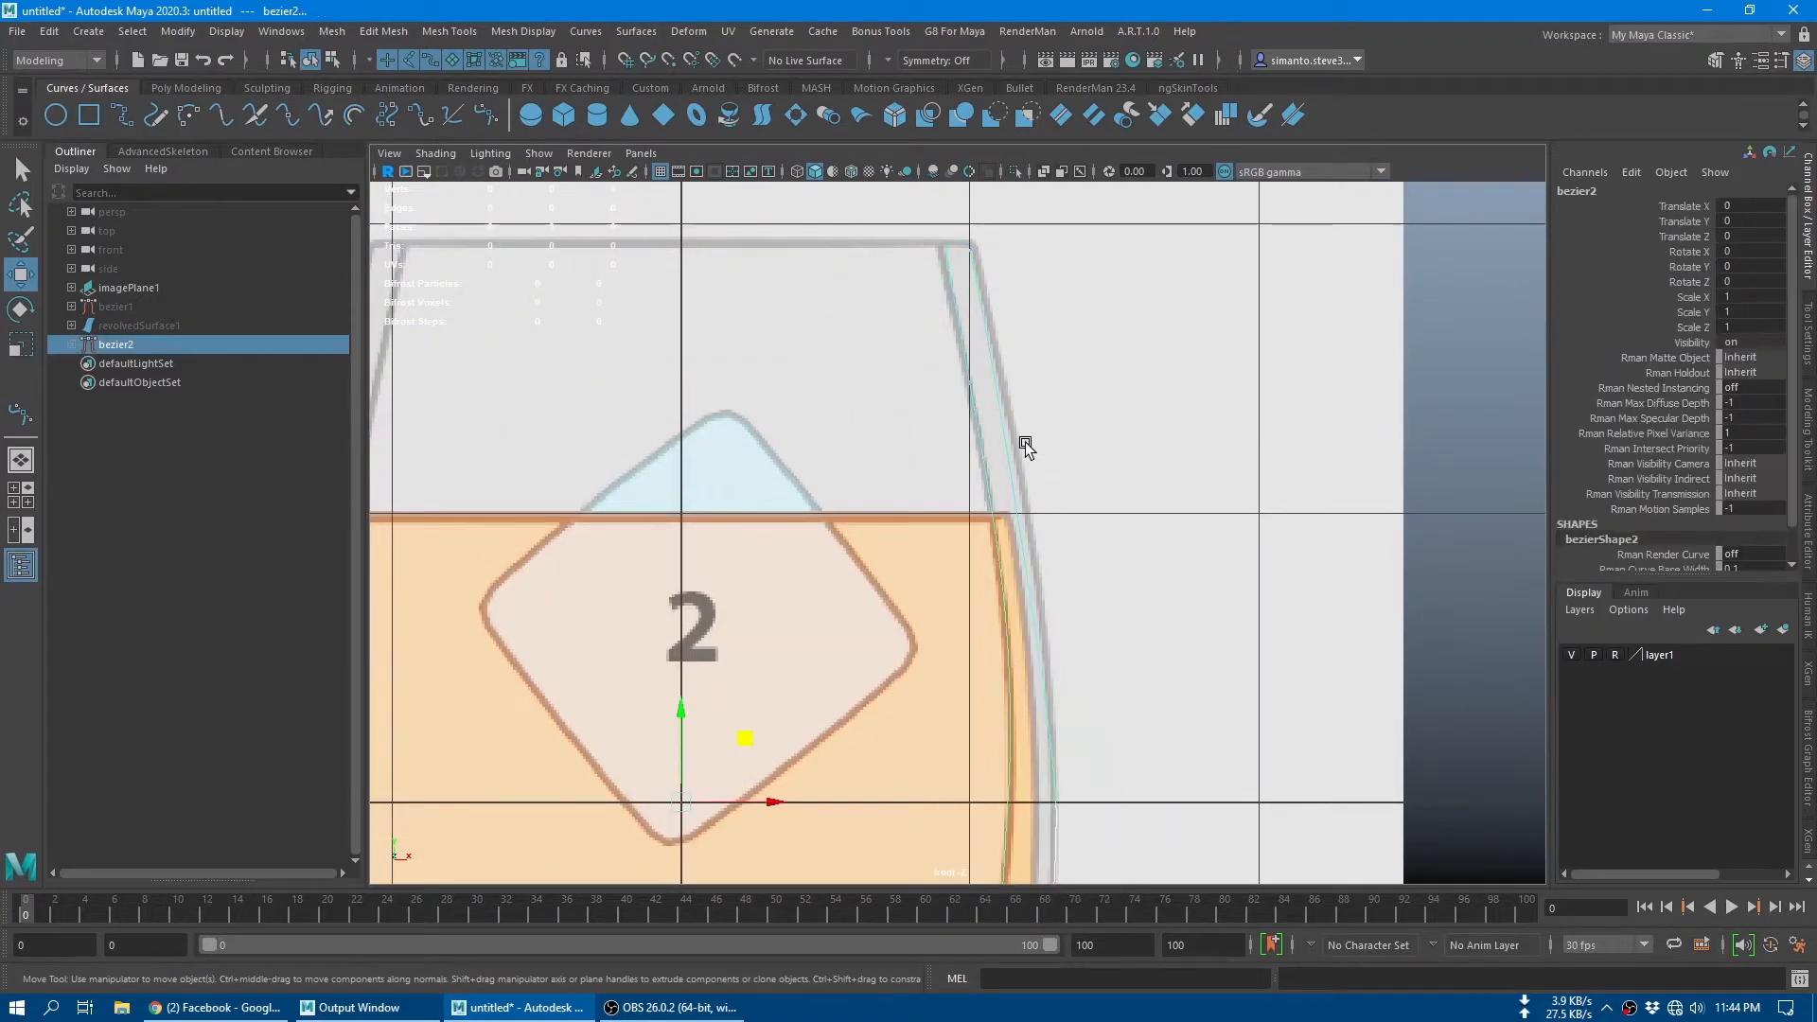
left_click(488, 114)
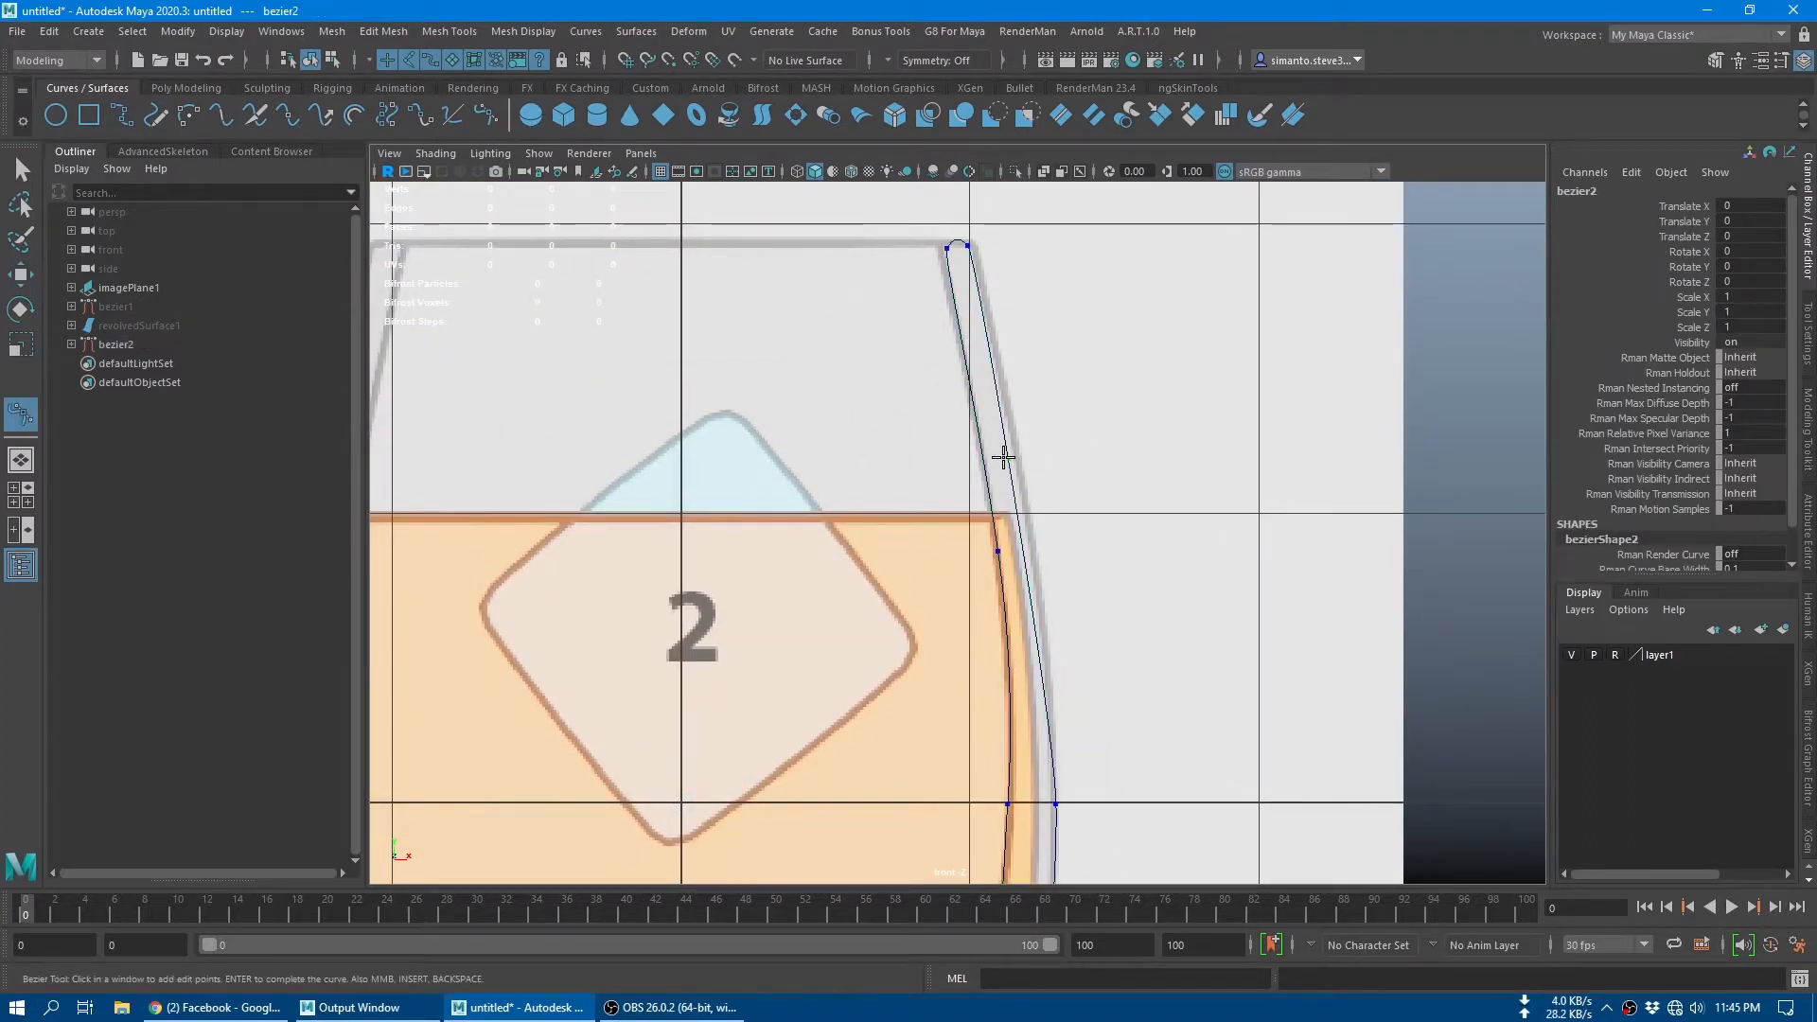
key("Return")
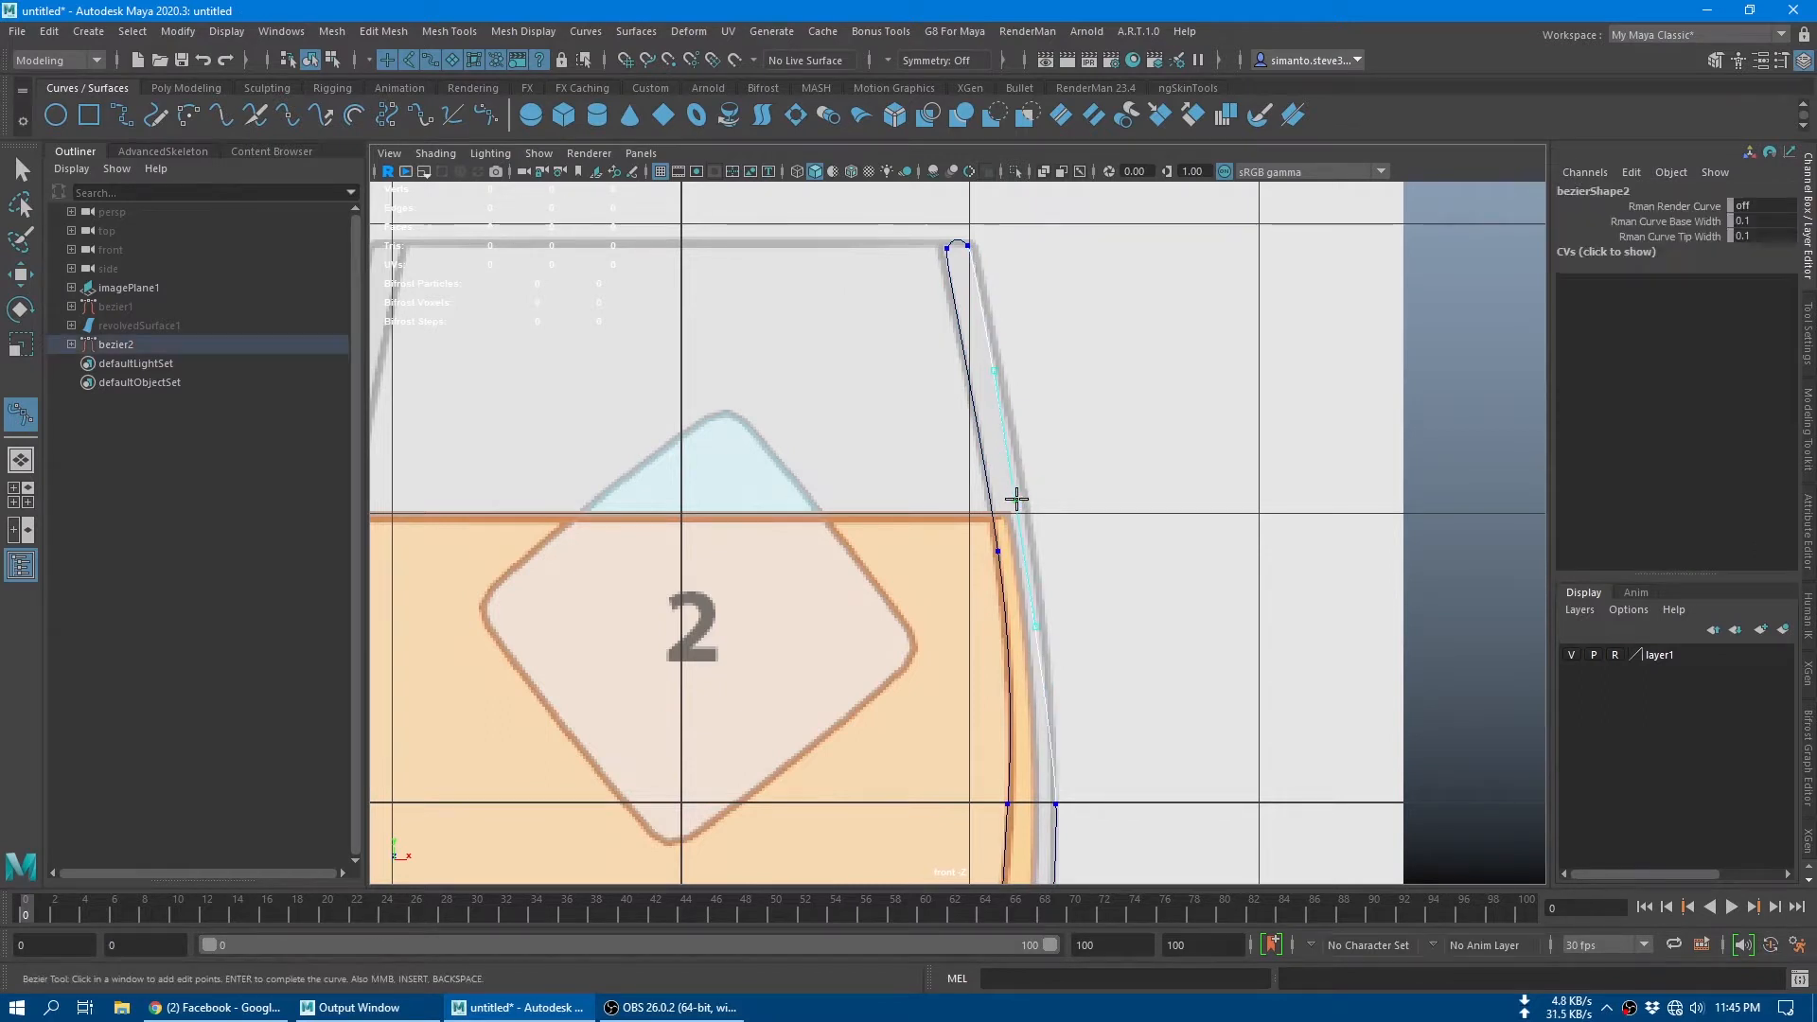
Step: Move the new outer wall anchor outward so the curve follows the reference glass's outer edge
key("w")
right_click_drag(1019, 513, 912, 508)
left_click_drag(1003, 487, 1067, 525)
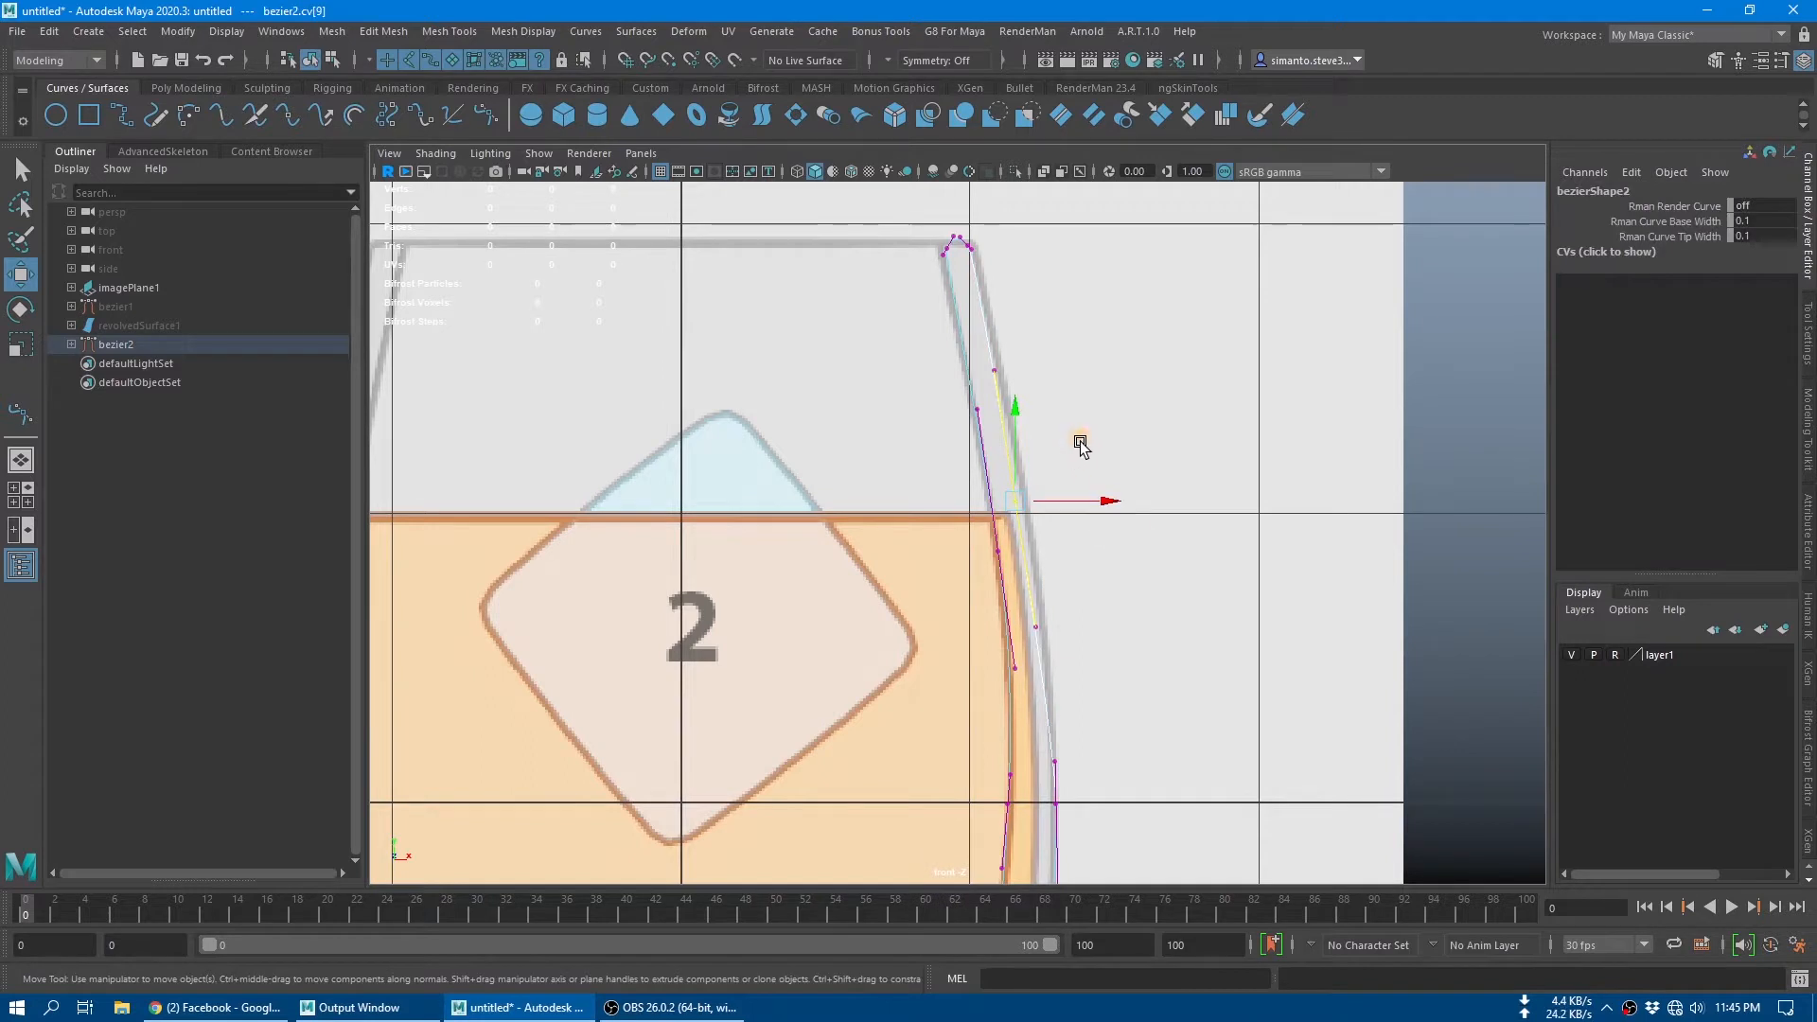
left_click_drag(1079, 438, 1091, 445)
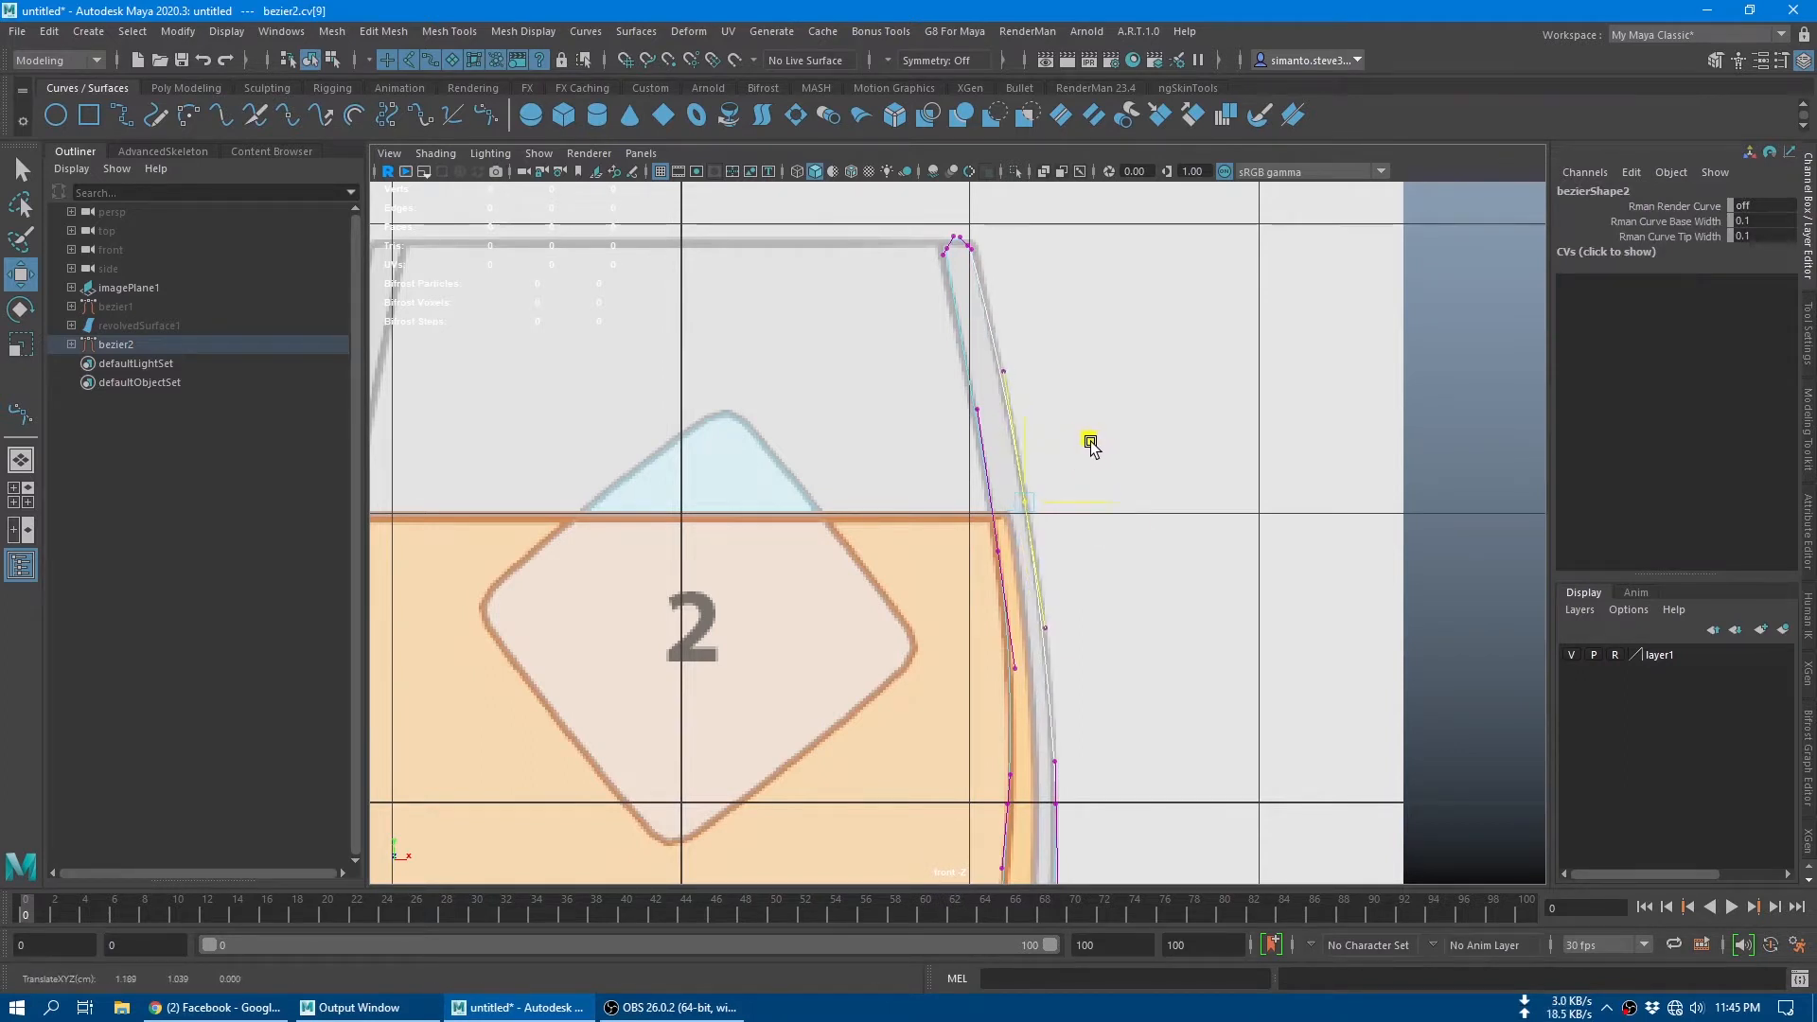
Step: Examine how closely the profile curve follows the reference from the outer wall down to the base
middle_click_drag(1122, 663, 1152, 479, "alt")
middle_click_drag(1152, 714, 1157, 516, "alt")
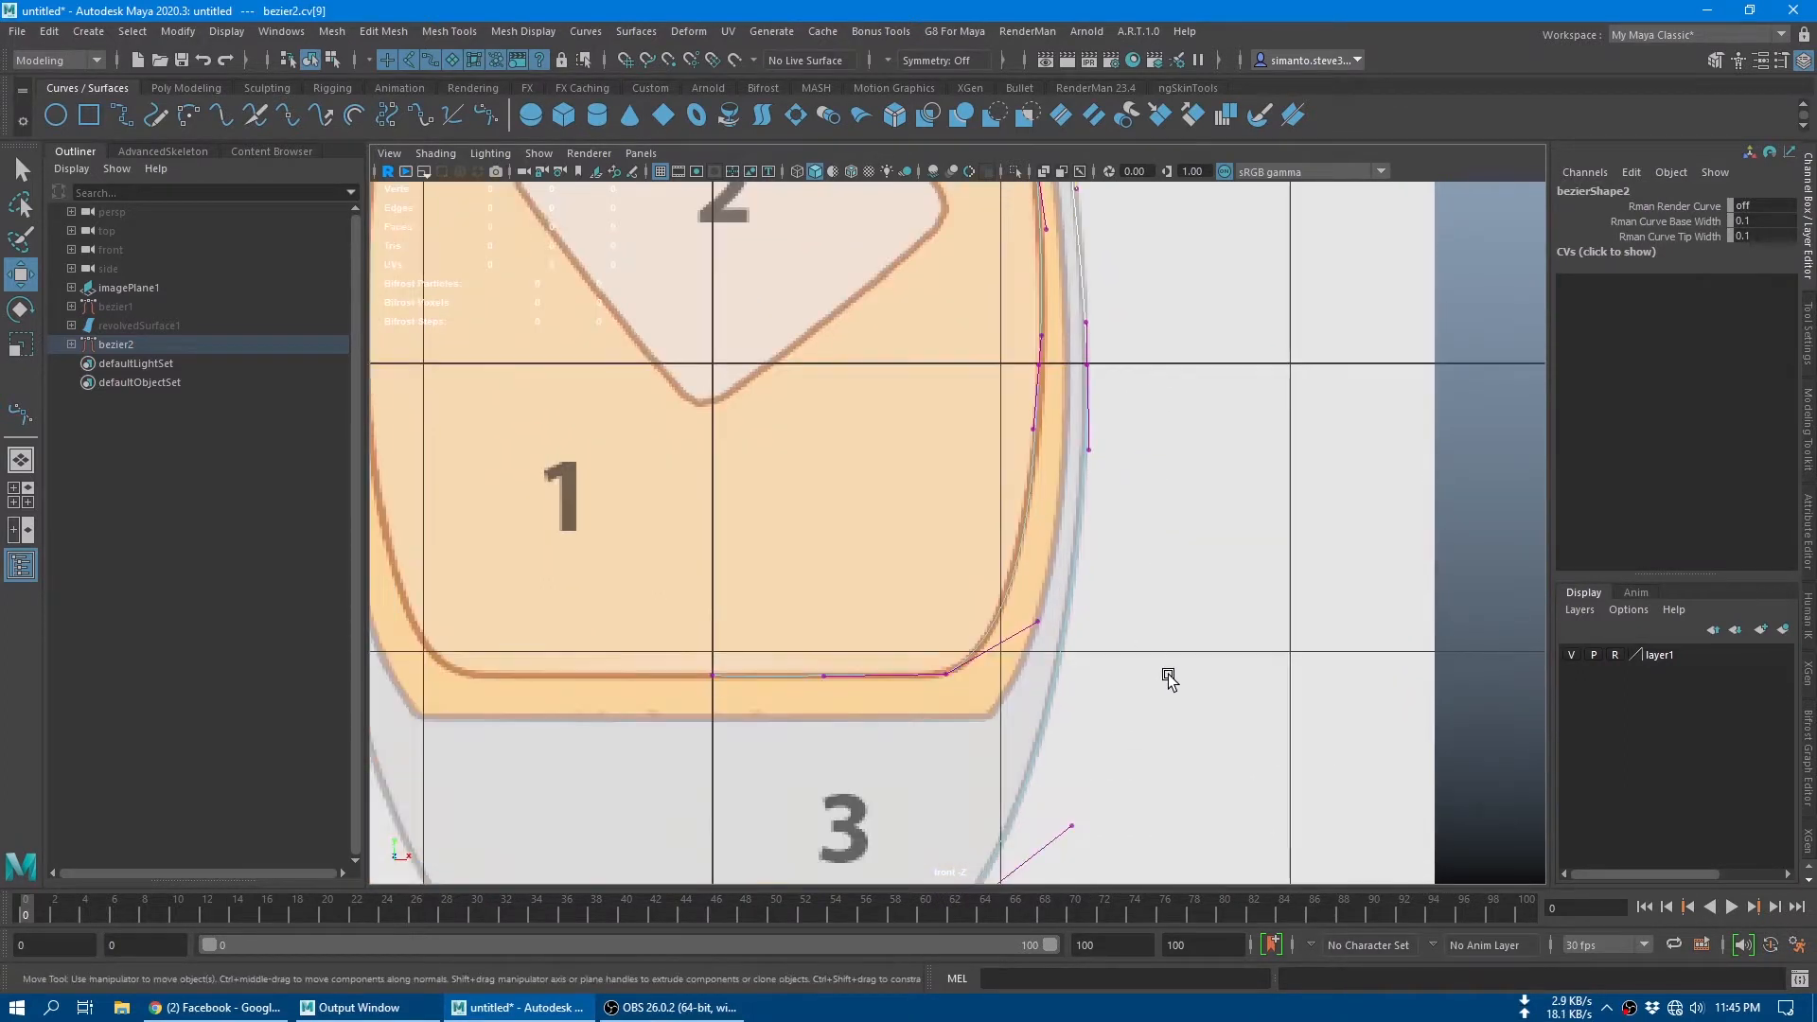
middle_click_drag(1155, 827, 1217, 584, "alt")
middle_click_drag(1108, 607, 1116, 709, "alt")
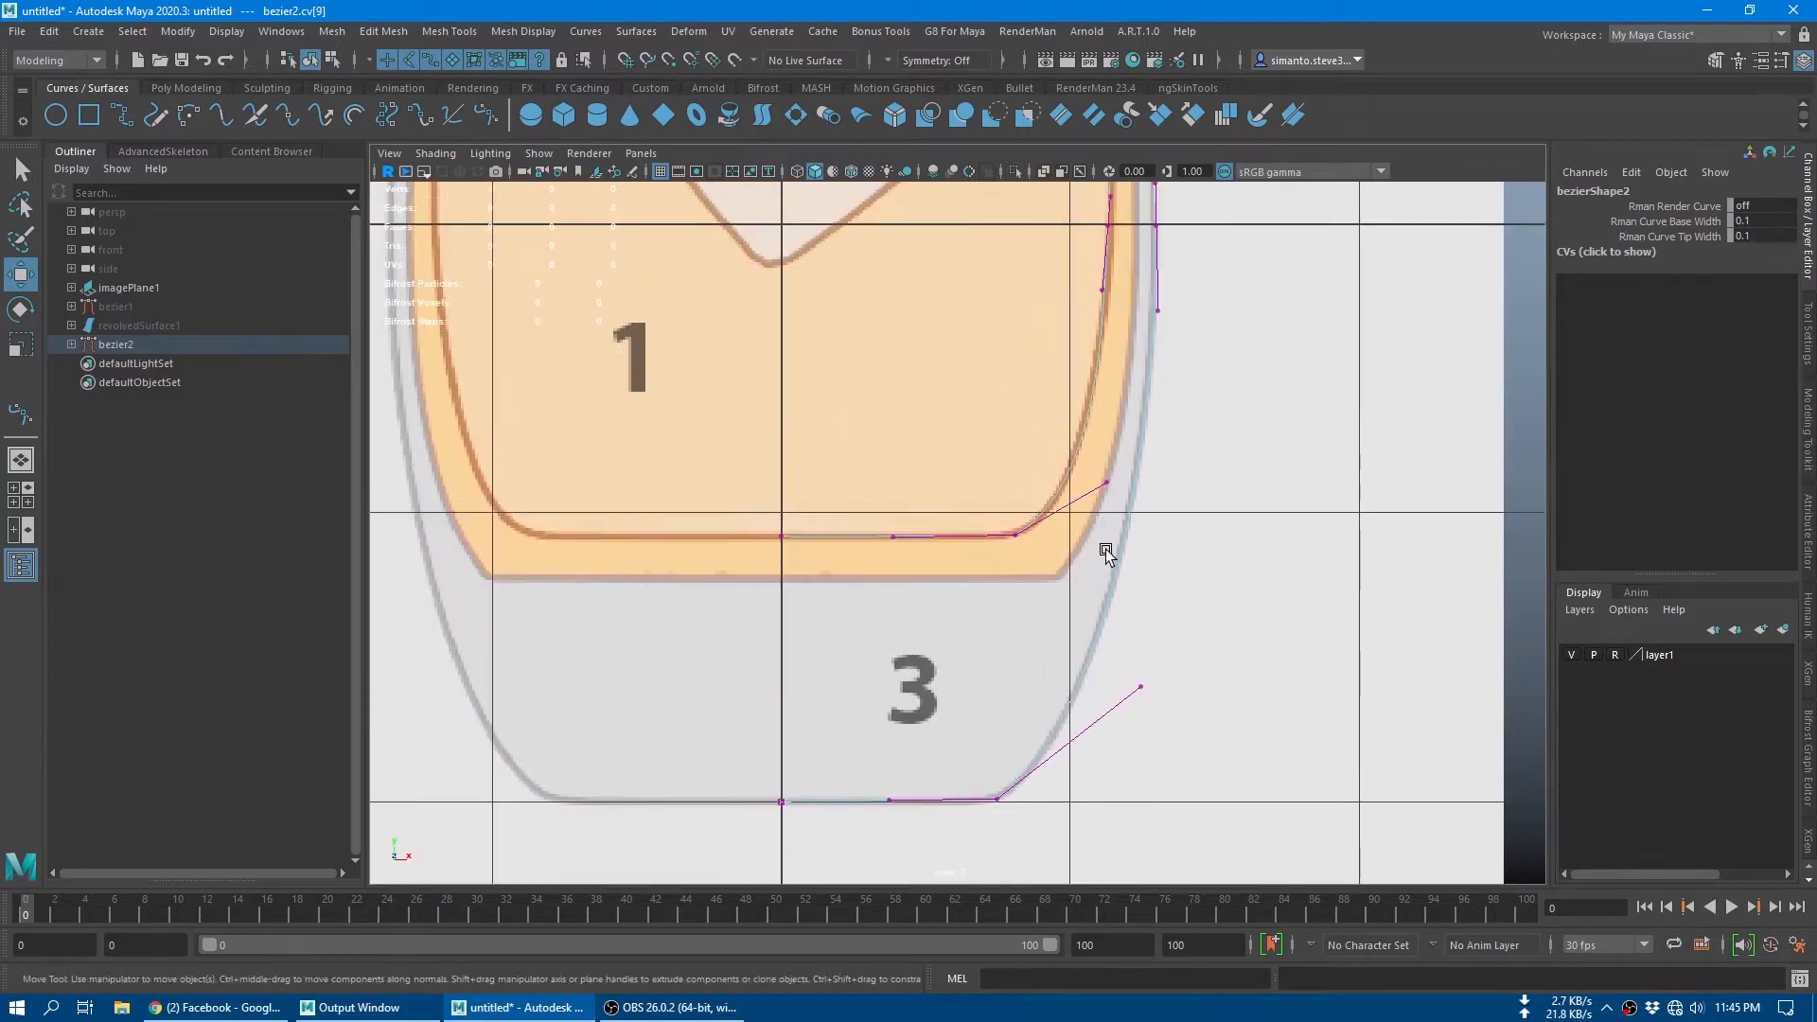
mouse_move(1174, 630)
middle_mouse_down("alt")
mouse_move(1153, 865)
mouse_move(1184, 788)
middle_mouse_up("alt")
middle_click_drag(1194, 478, 1195, 538, "alt")
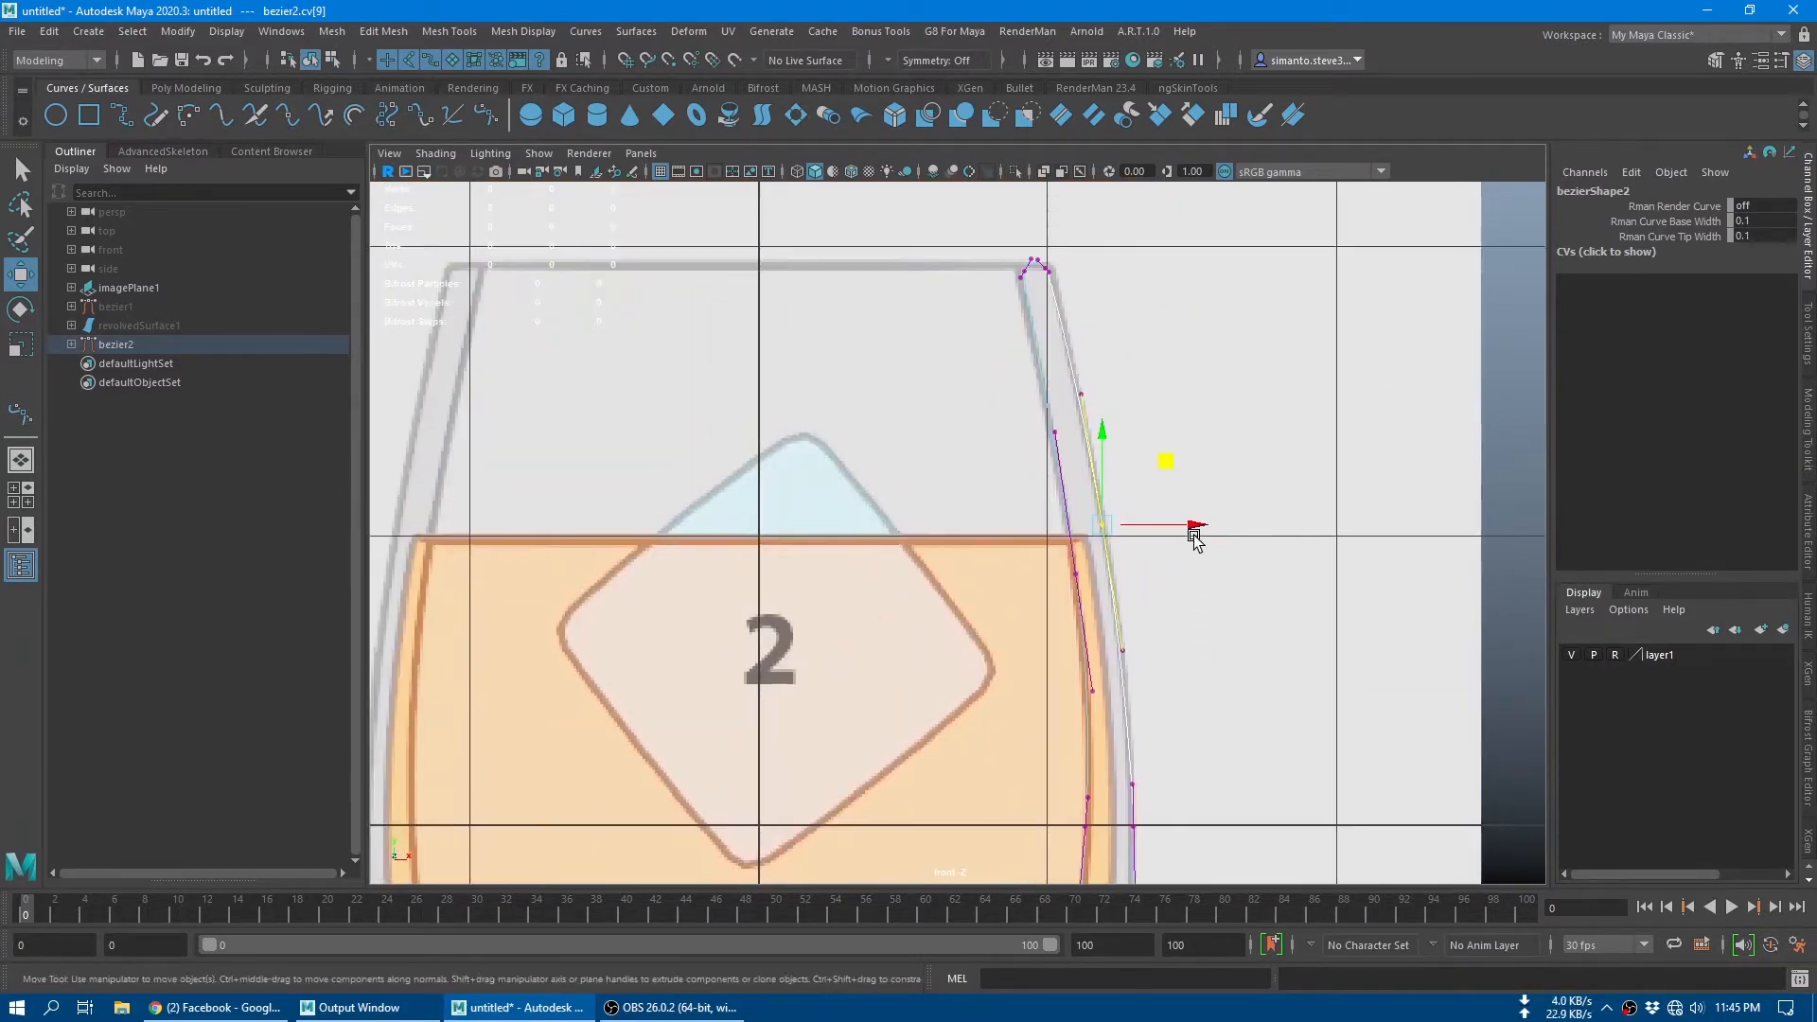
middle_click_drag(1218, 669, 1204, 593, "alt")
middle_click_drag(1197, 881, 1199, 568, "alt")
Step: Return the profile curve to object mode with the Select tool, frame the whole reference image and deselect everything
key("q")
right_click_drag(1124, 348, 1220, 321)
scroll(1269, 502, "down", 9)
scroll(1251, 504, "up", 4)
middle_click_drag(1298, 445, 1260, 589, "alt")
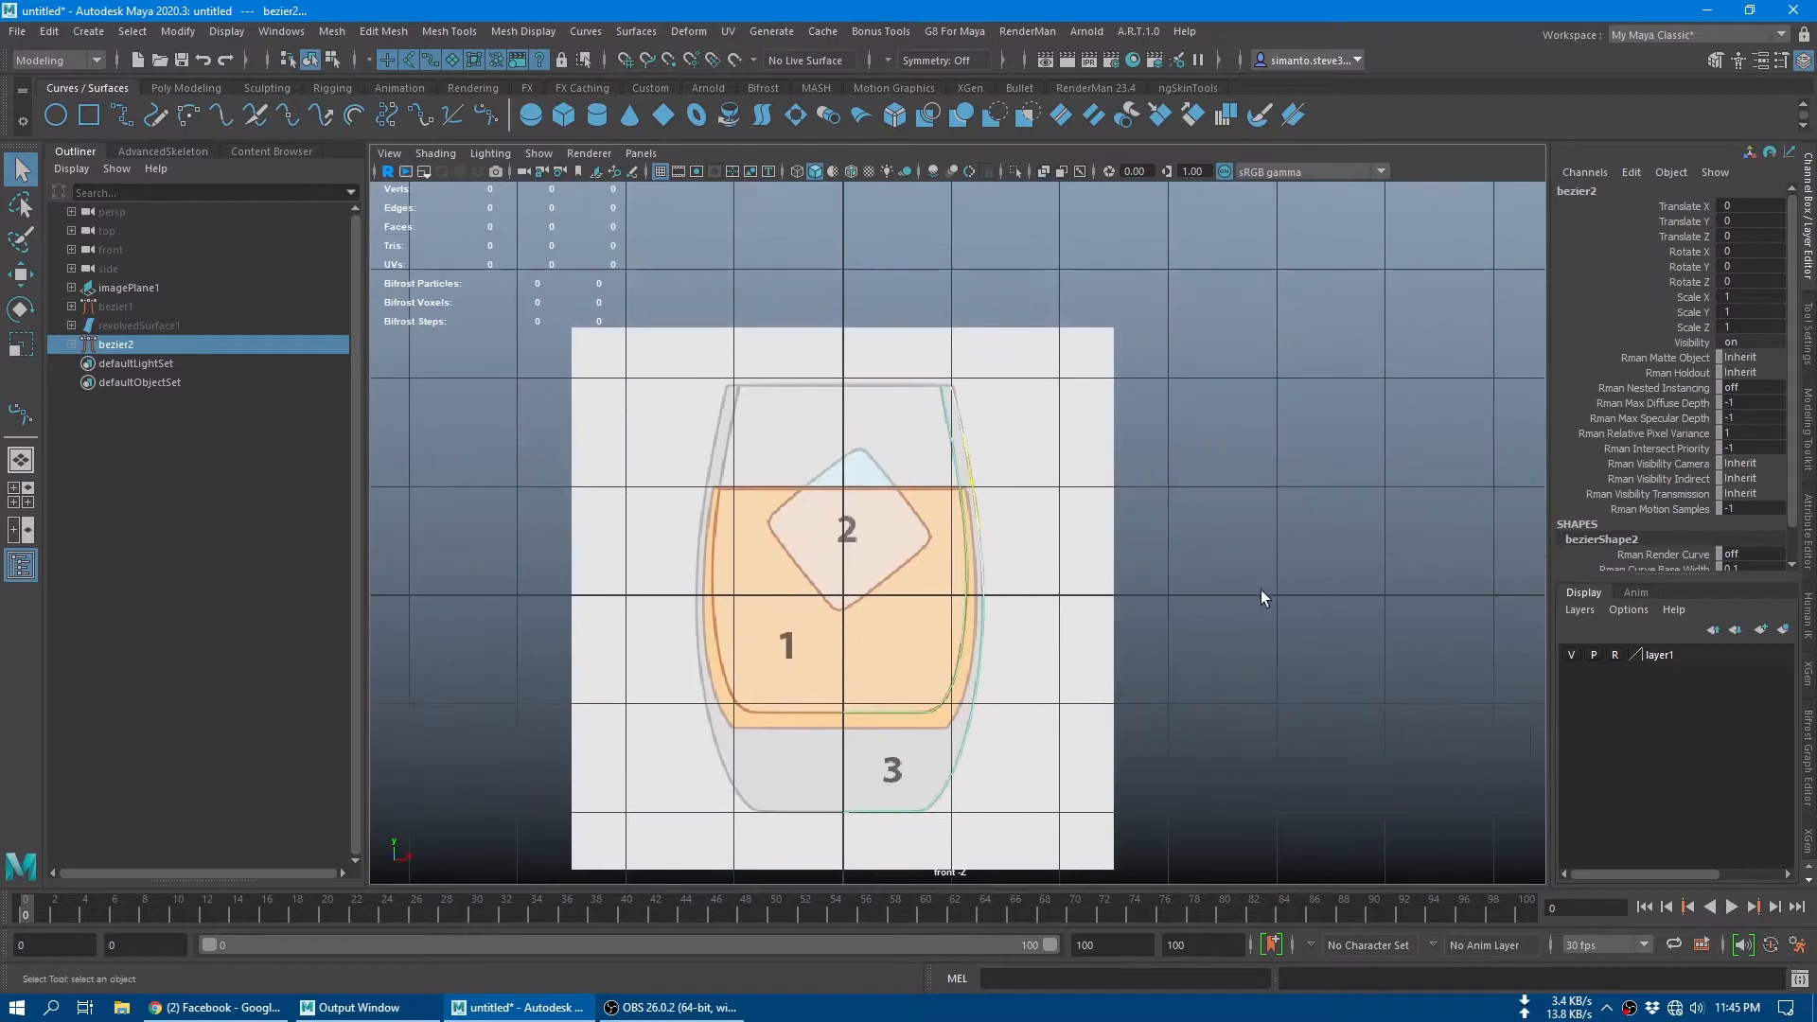
left_click(1261, 589)
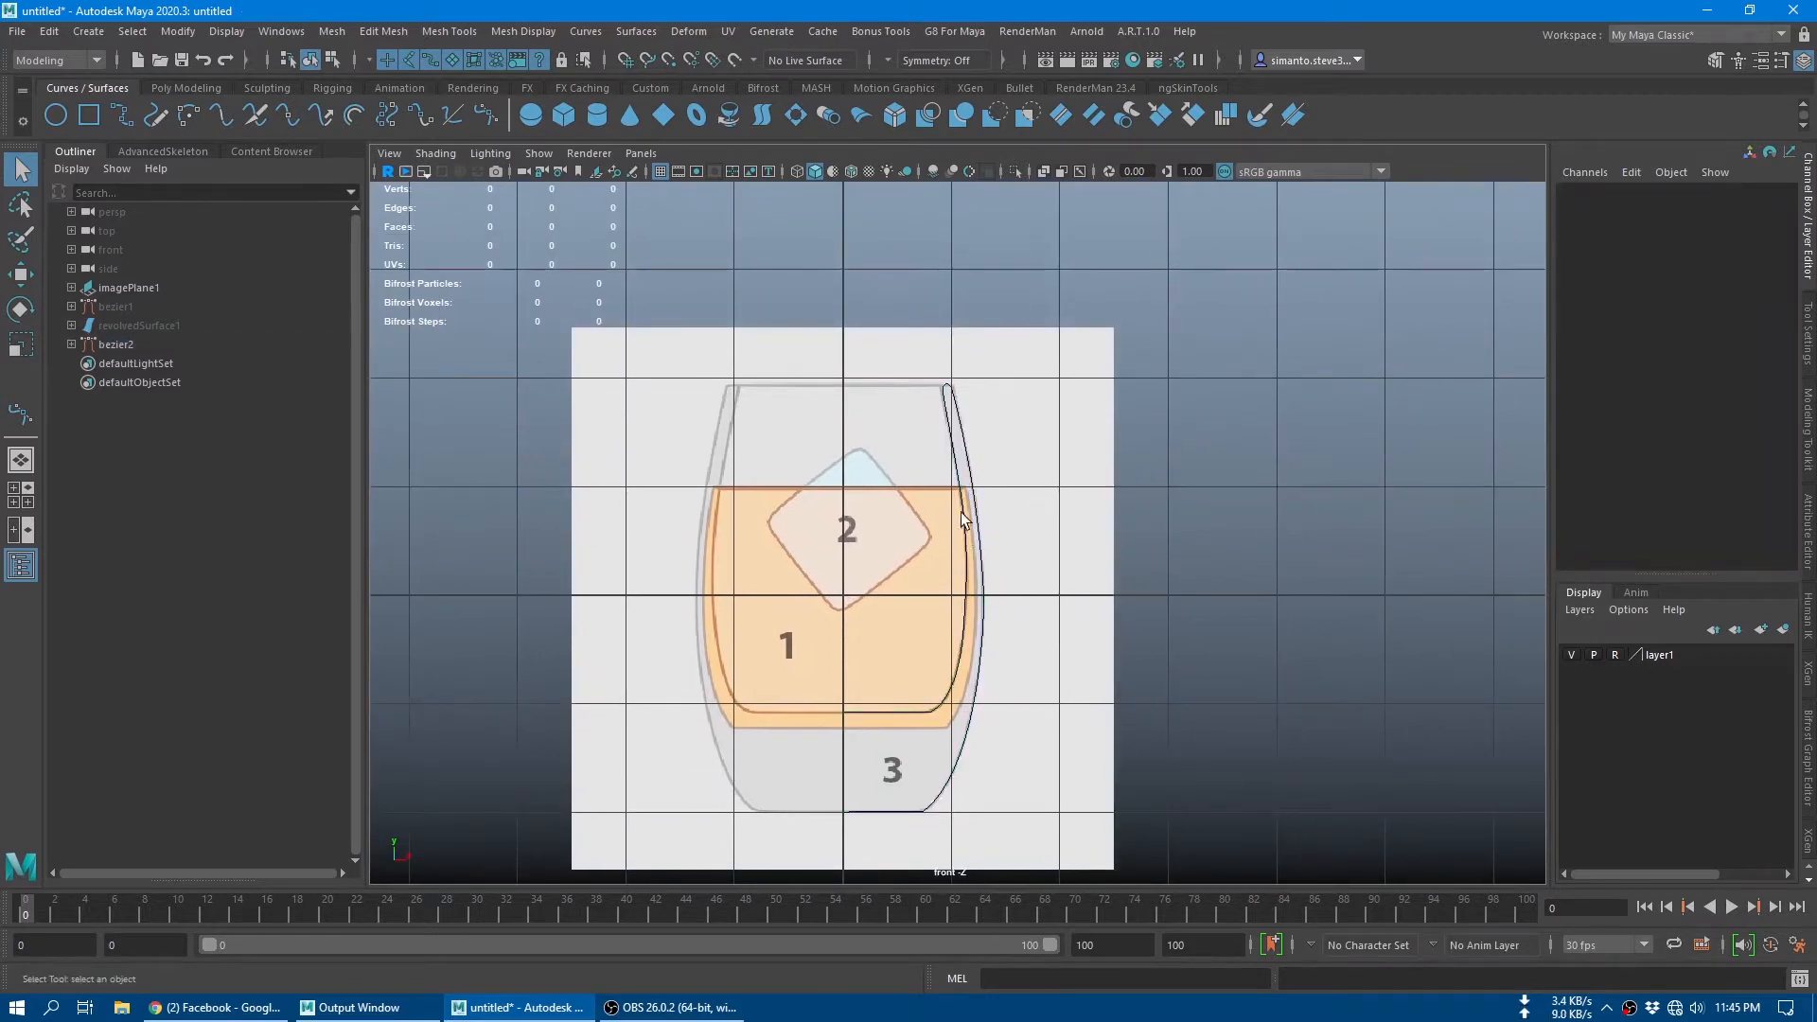
Step: Revolve the profile curve into a glass surface, switch to the perspective view and deselect the surface
left_click(982, 553)
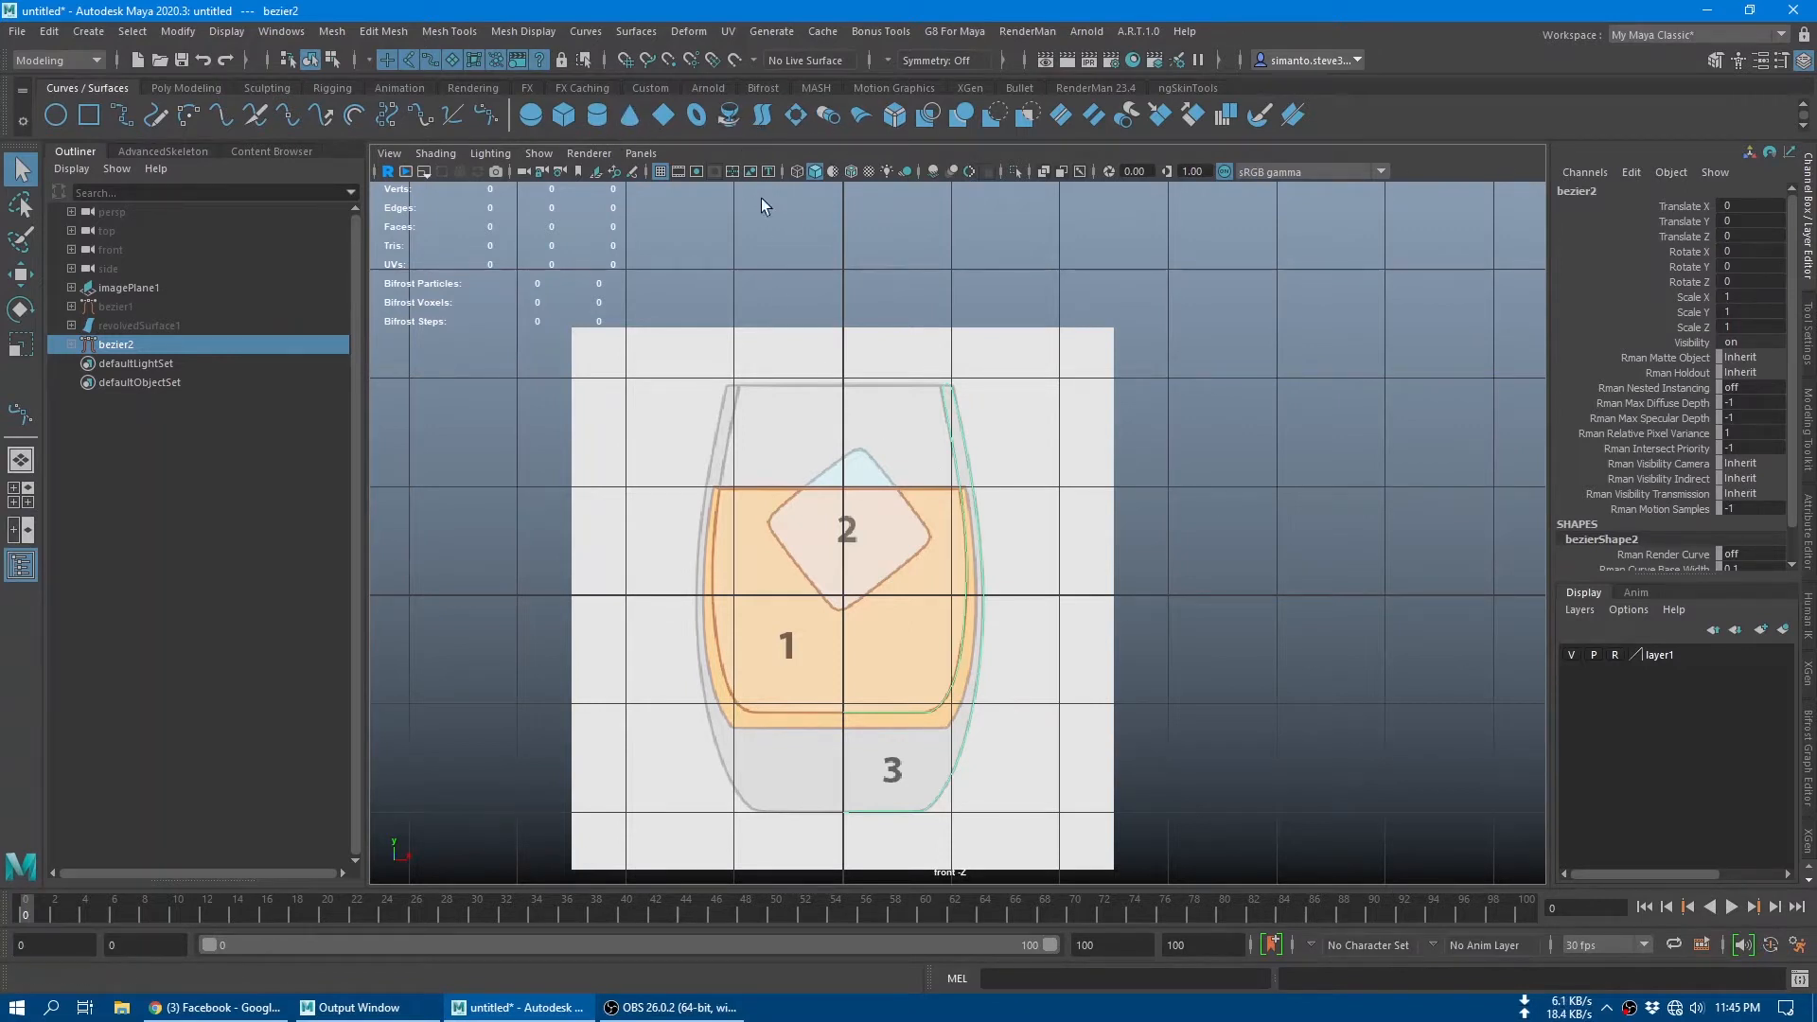
left_click(734, 121)
key("space")
left_click(1166, 474)
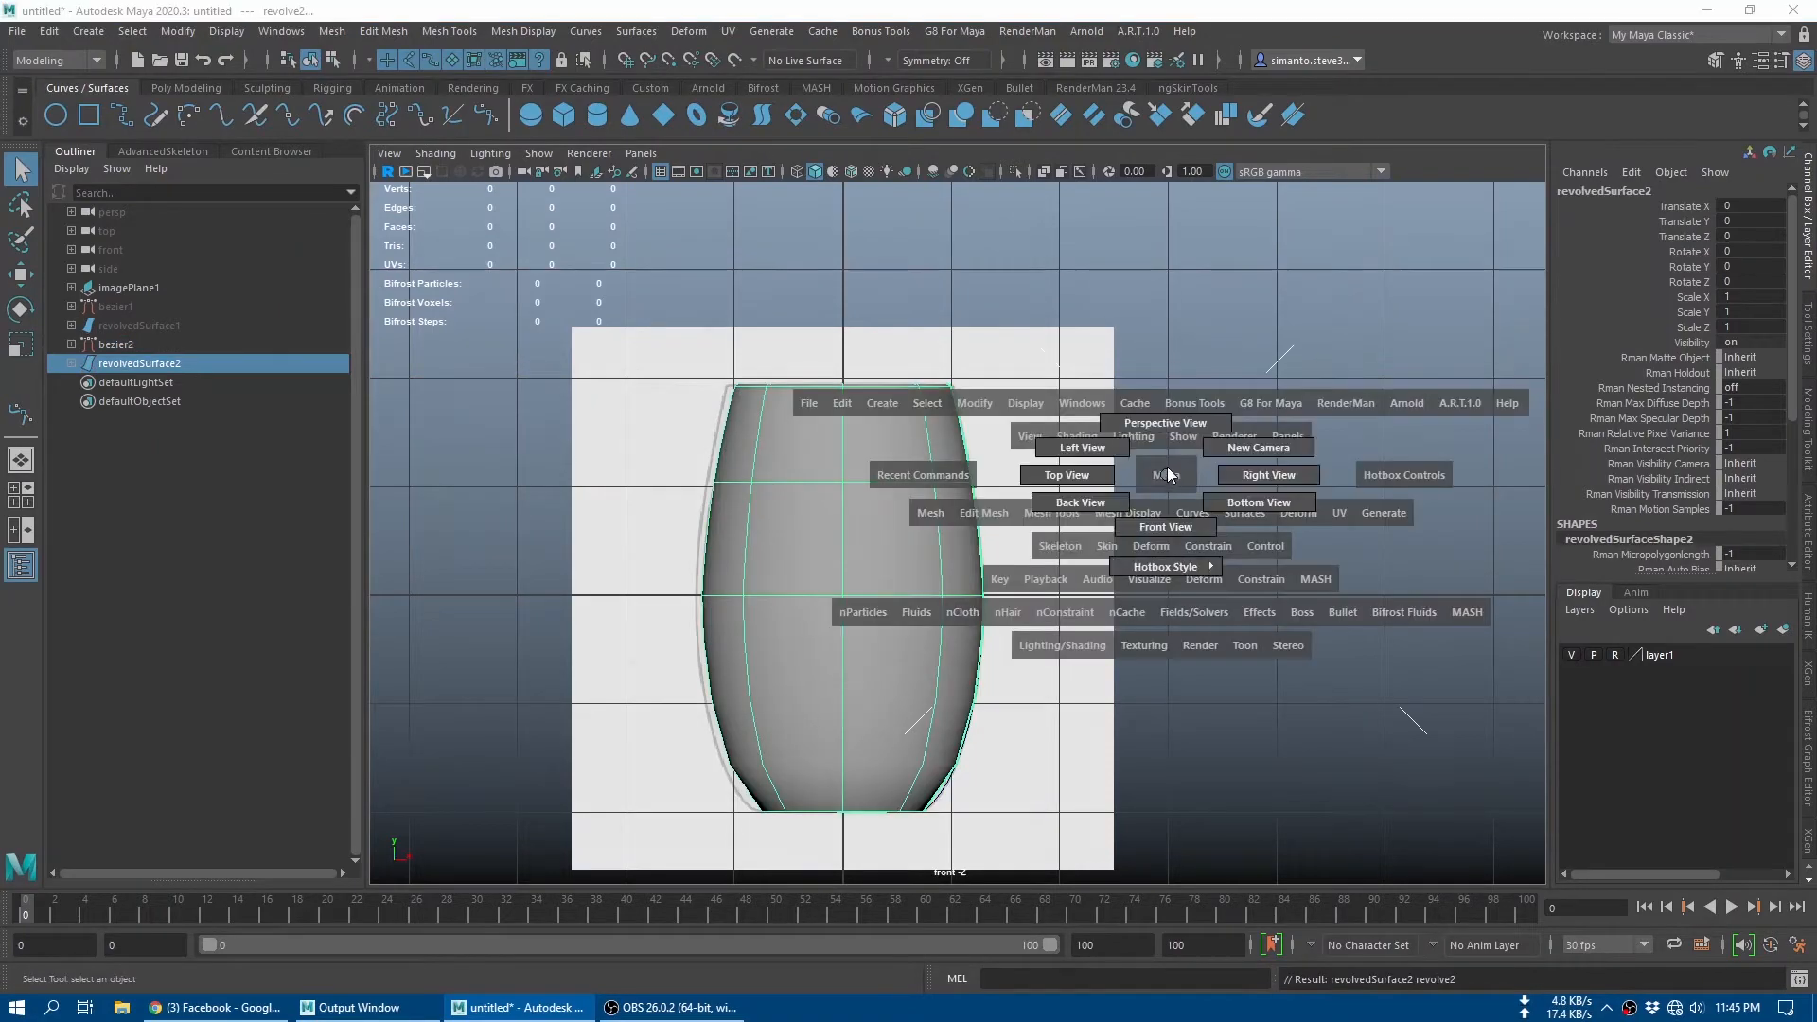
left_click_drag(1166, 475, 1128, 519)
left_click(1128, 519)
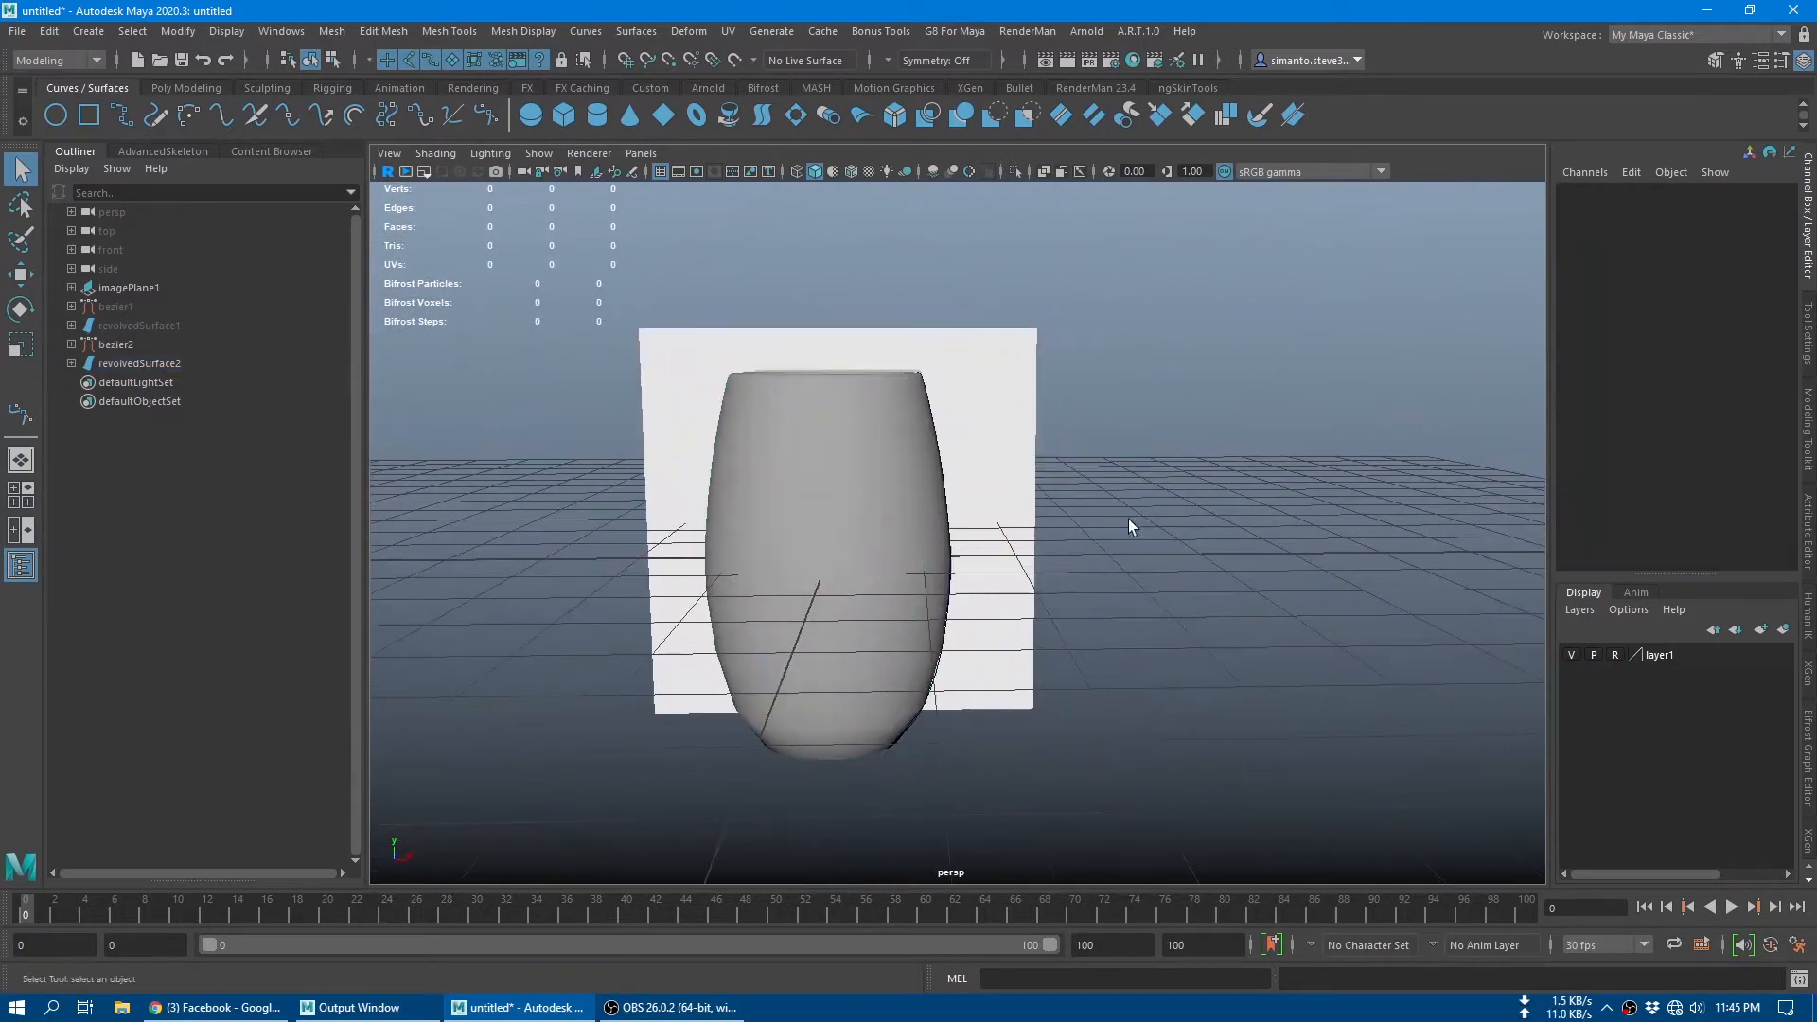
Step: Enable Use Tolerance in the glass surface's revolve history
left_click(935, 513)
left_click(1807, 530)
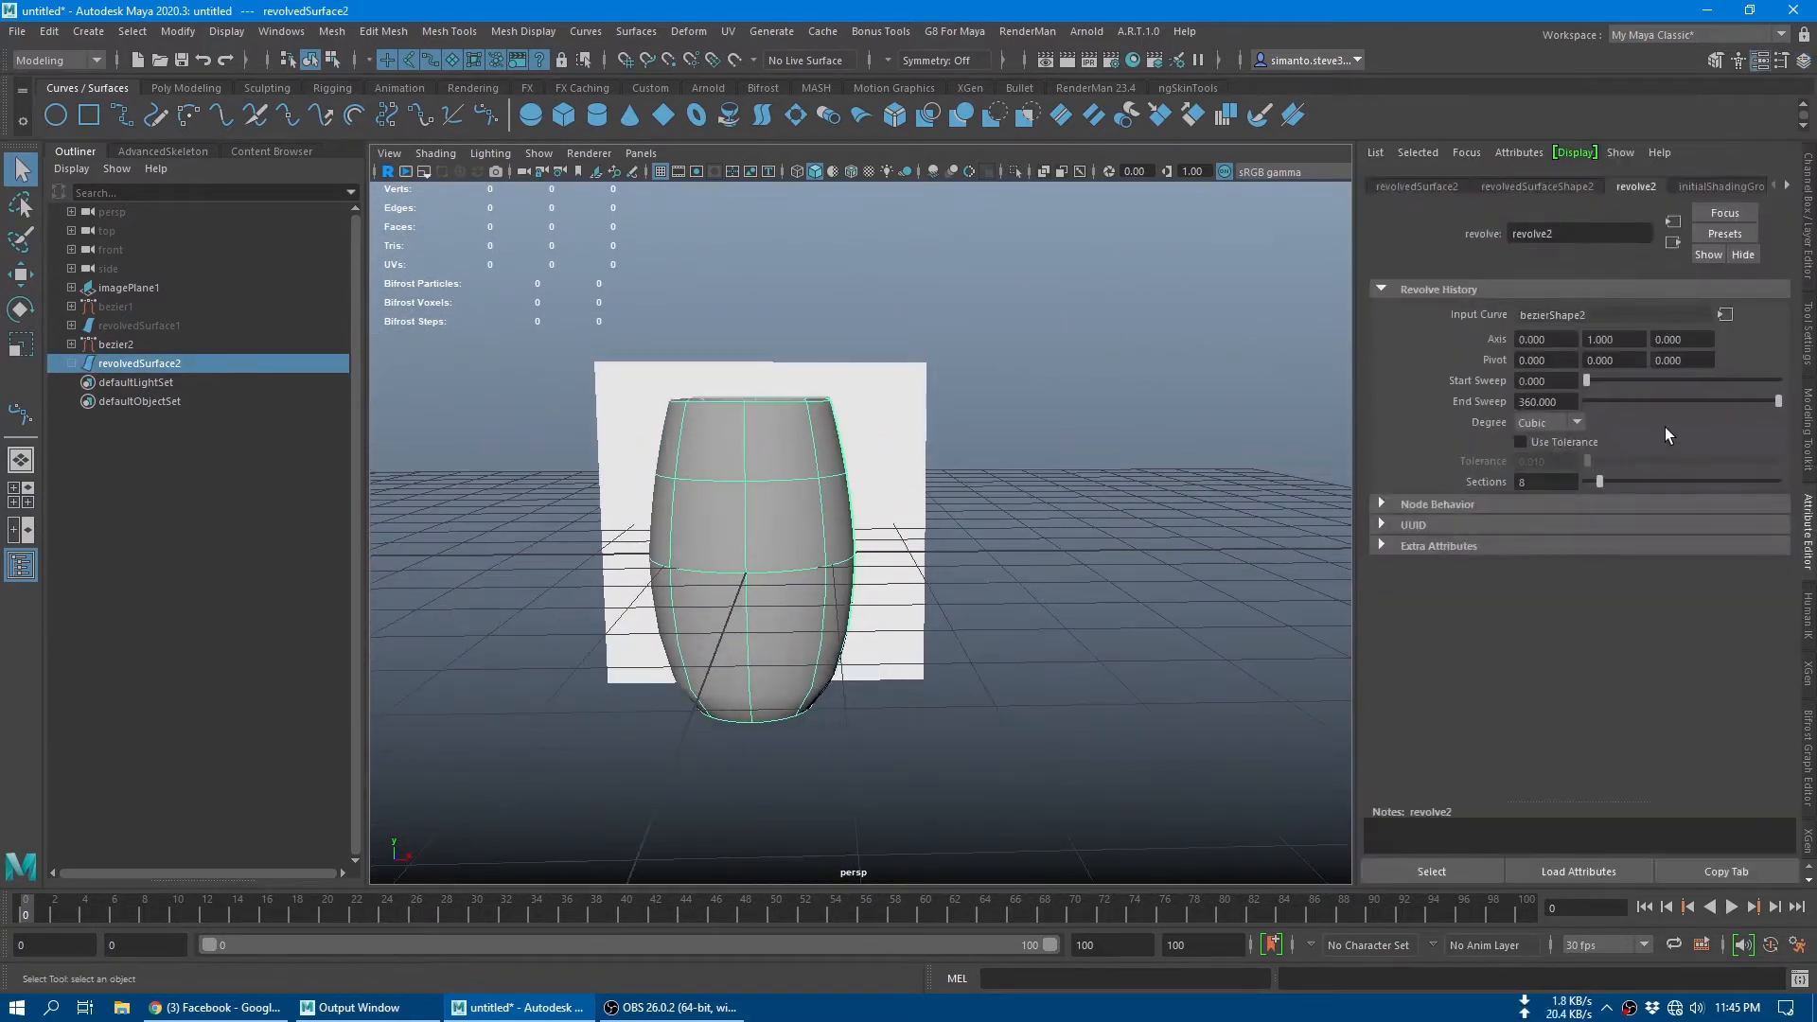
left_click(1563, 445)
Step: Examine the revolved glass surface from several angles to check its wall smoothness and span density
left_click_drag(681, 541, 986, 621, "alt")
left_click_drag(947, 538, 1032, 623, "alt")
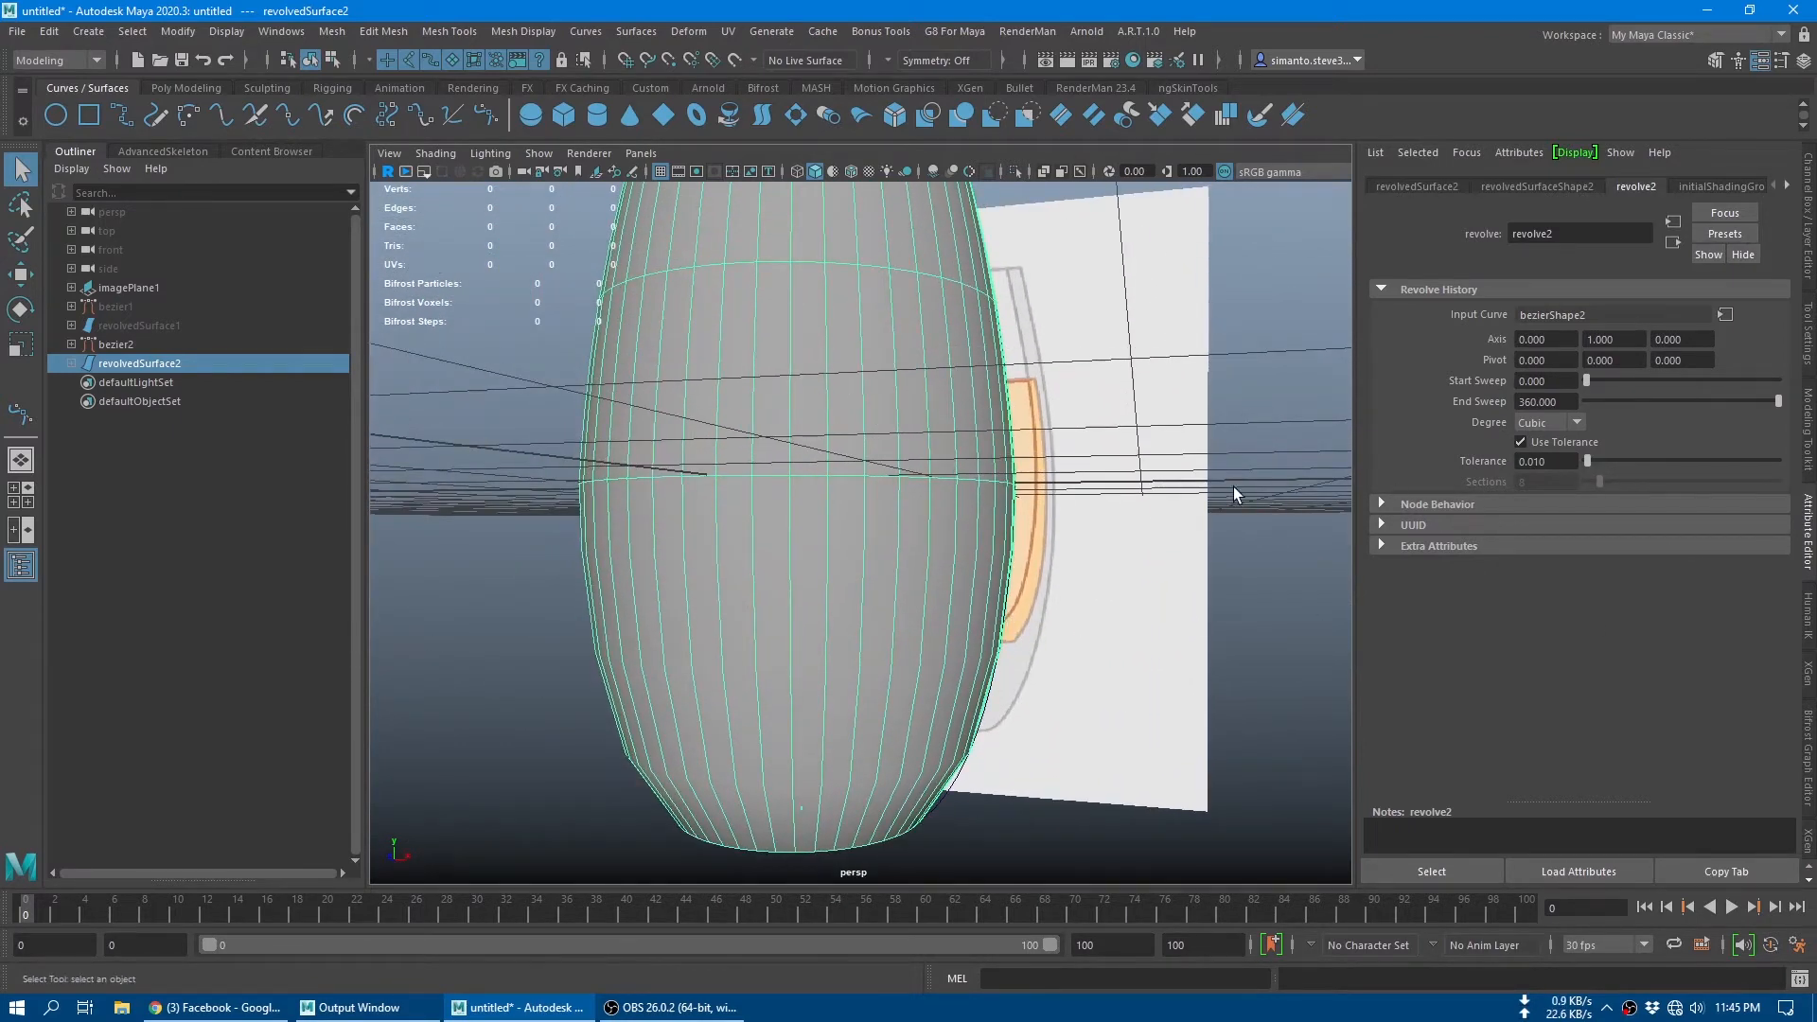
left_click_drag(1023, 502, 1070, 530, "alt")
middle_click_drag(1101, 450, 1096, 600, "alt")
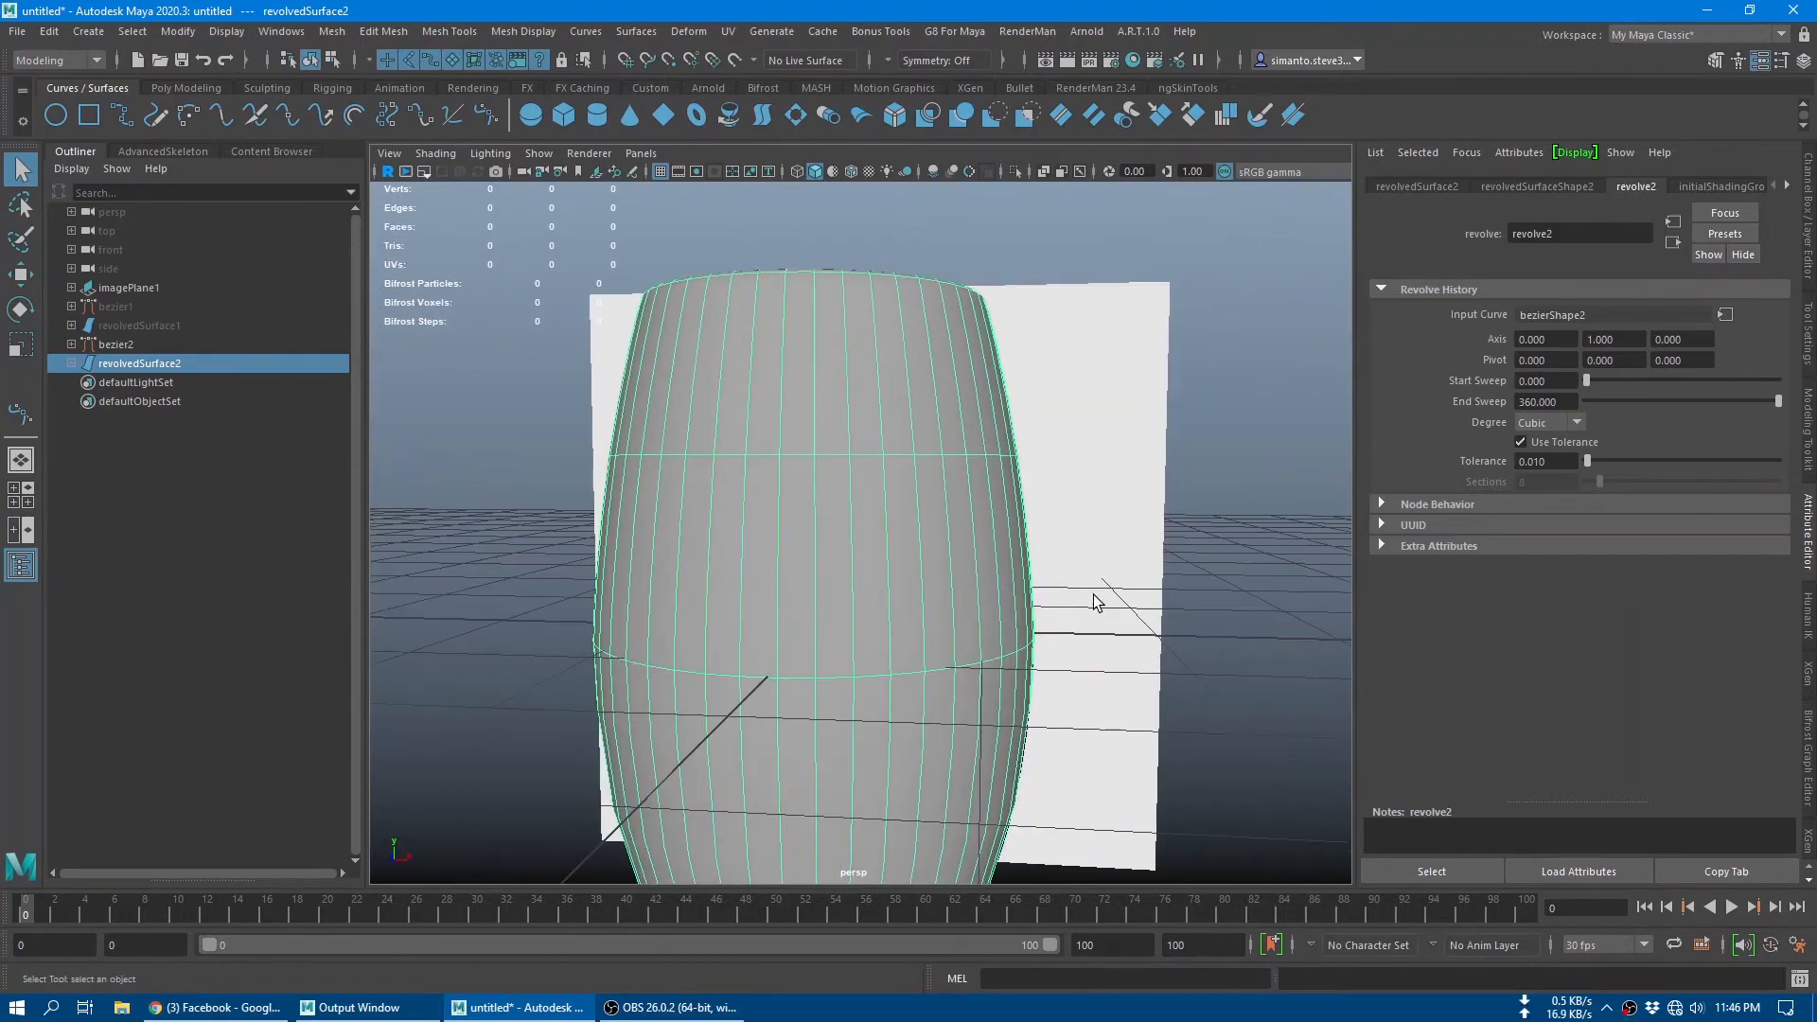
right_click_drag(1095, 600, 937, 609, "alt")
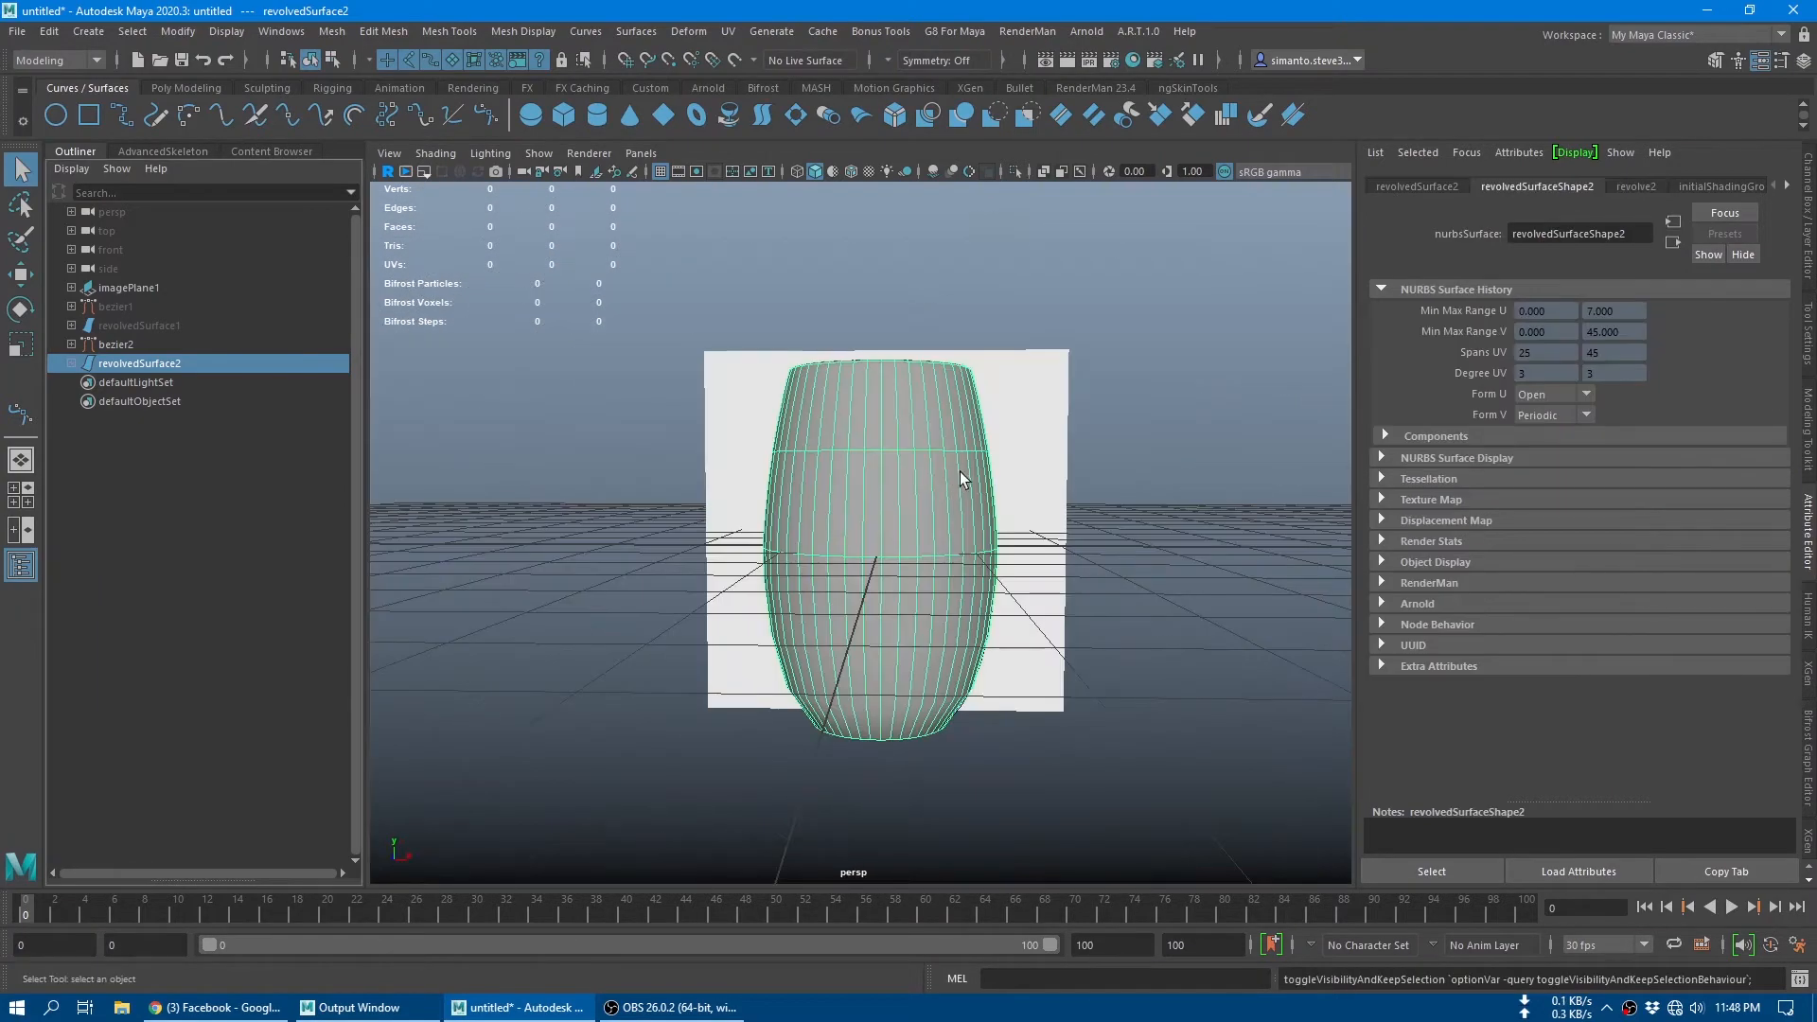
left_click_drag(960, 471, 1047, 510, "alt")
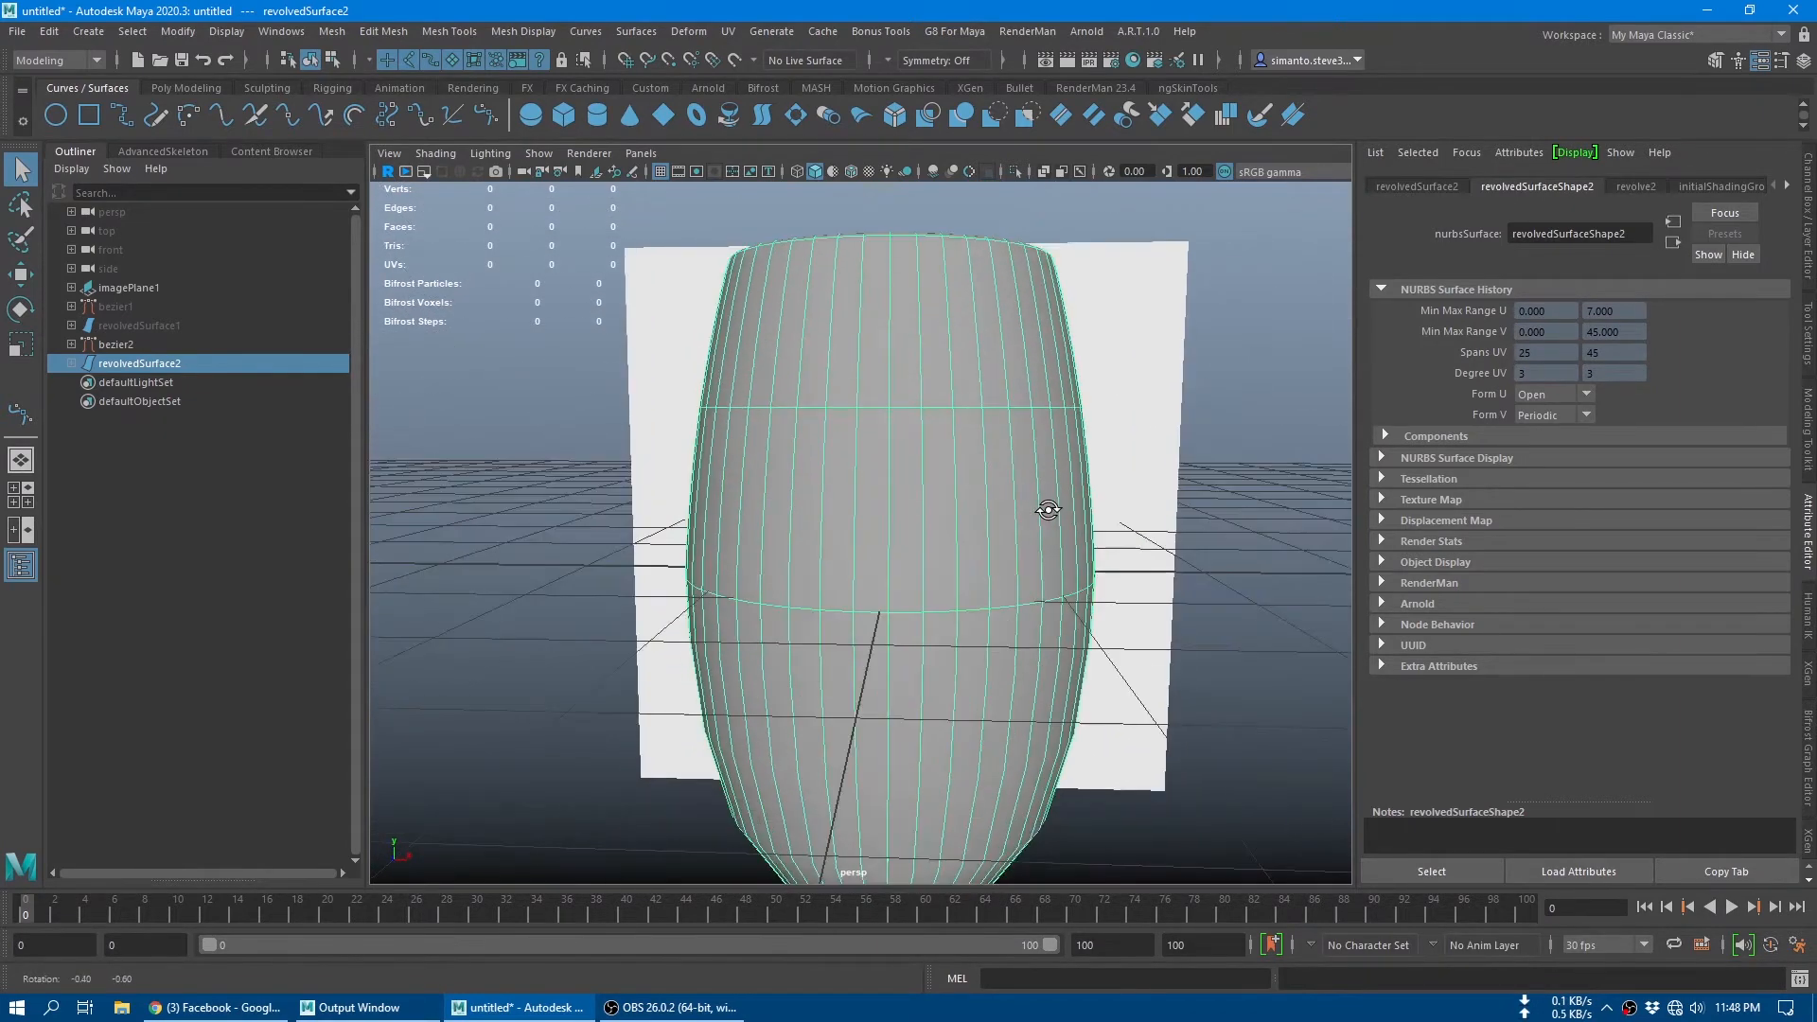
Step: Convert the revolved glass surface from NURBS to polygons
right_click_drag(1115, 541, 947, 527, "alt")
middle_click_drag(1047, 546, 979, 537, "alt")
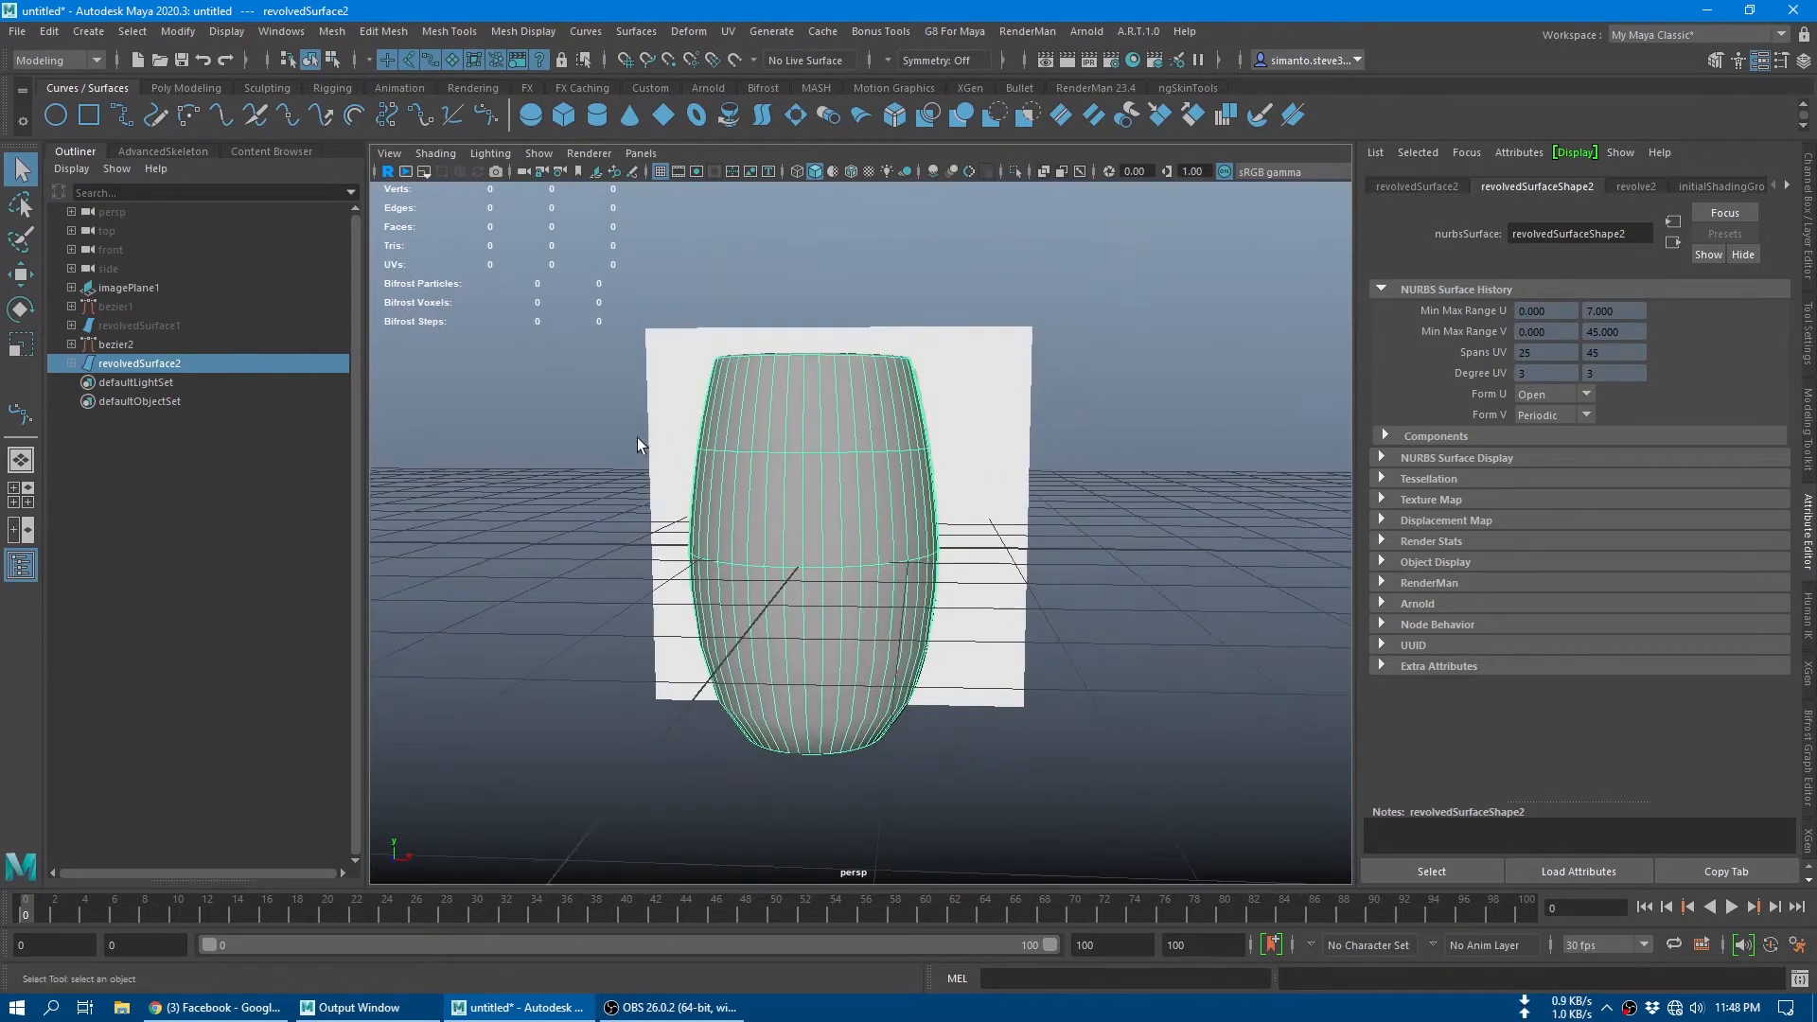
left_click(167, 34)
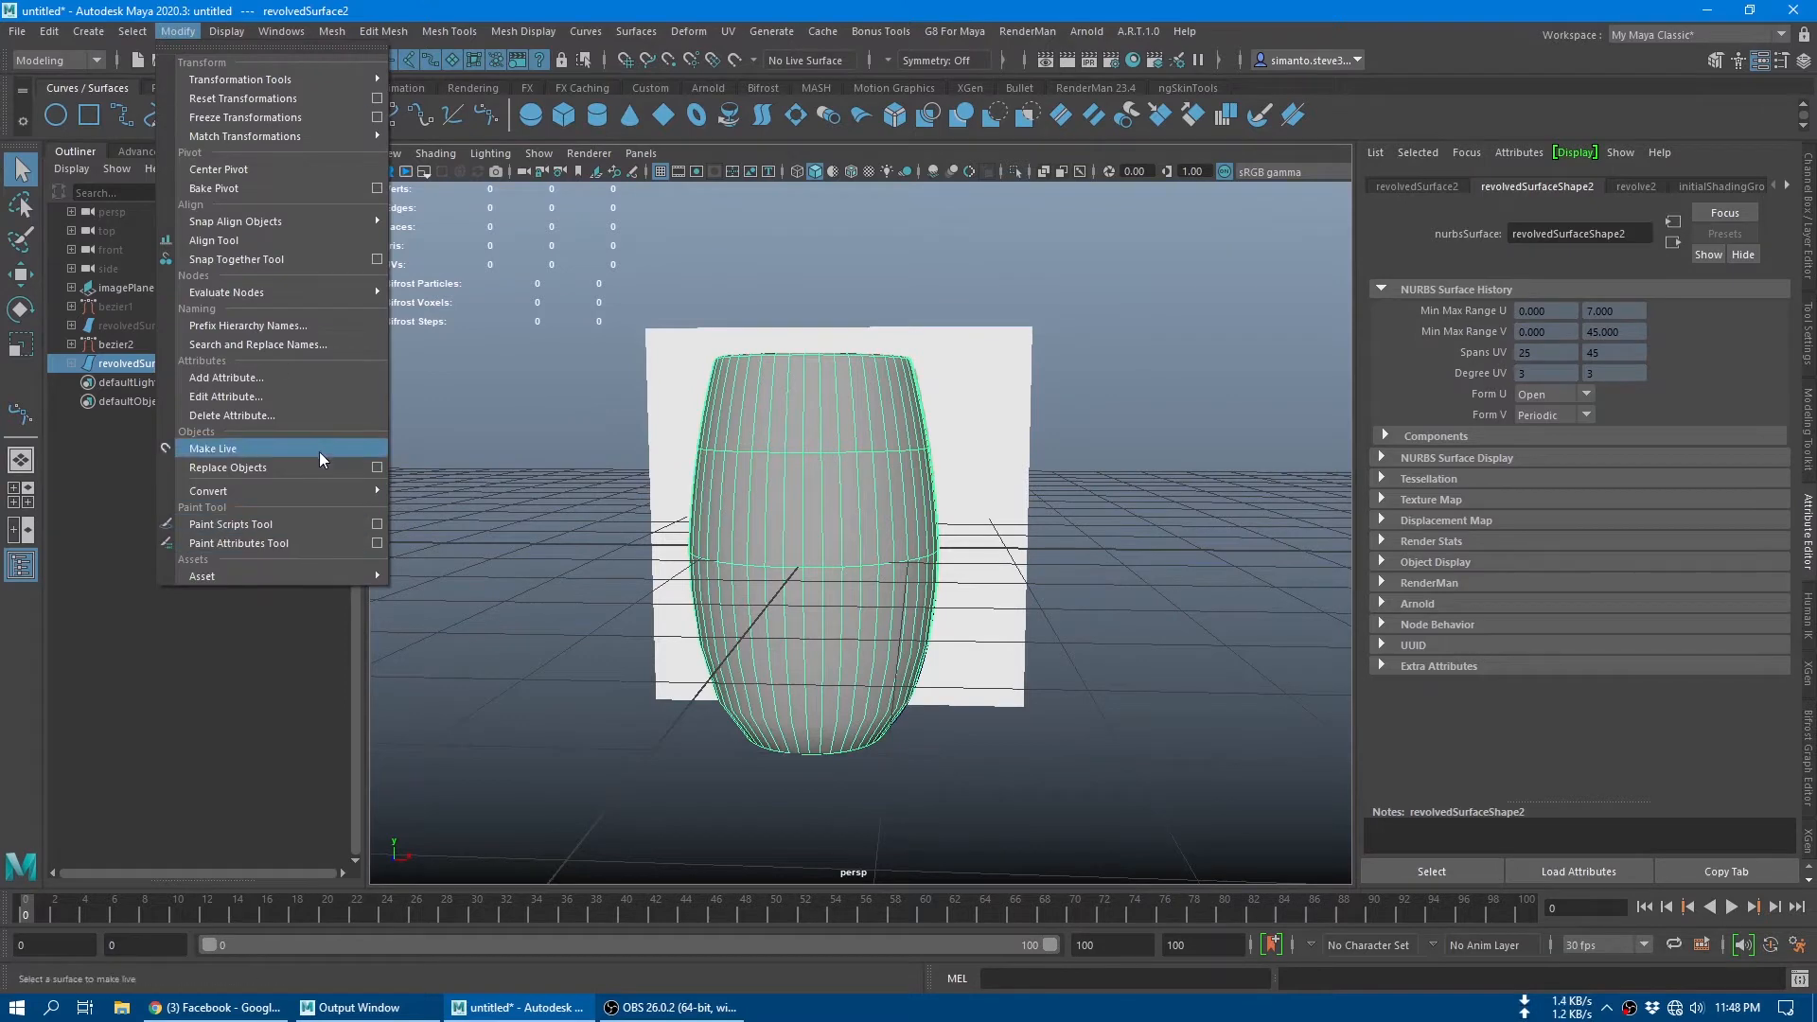
mouse_move(327, 487)
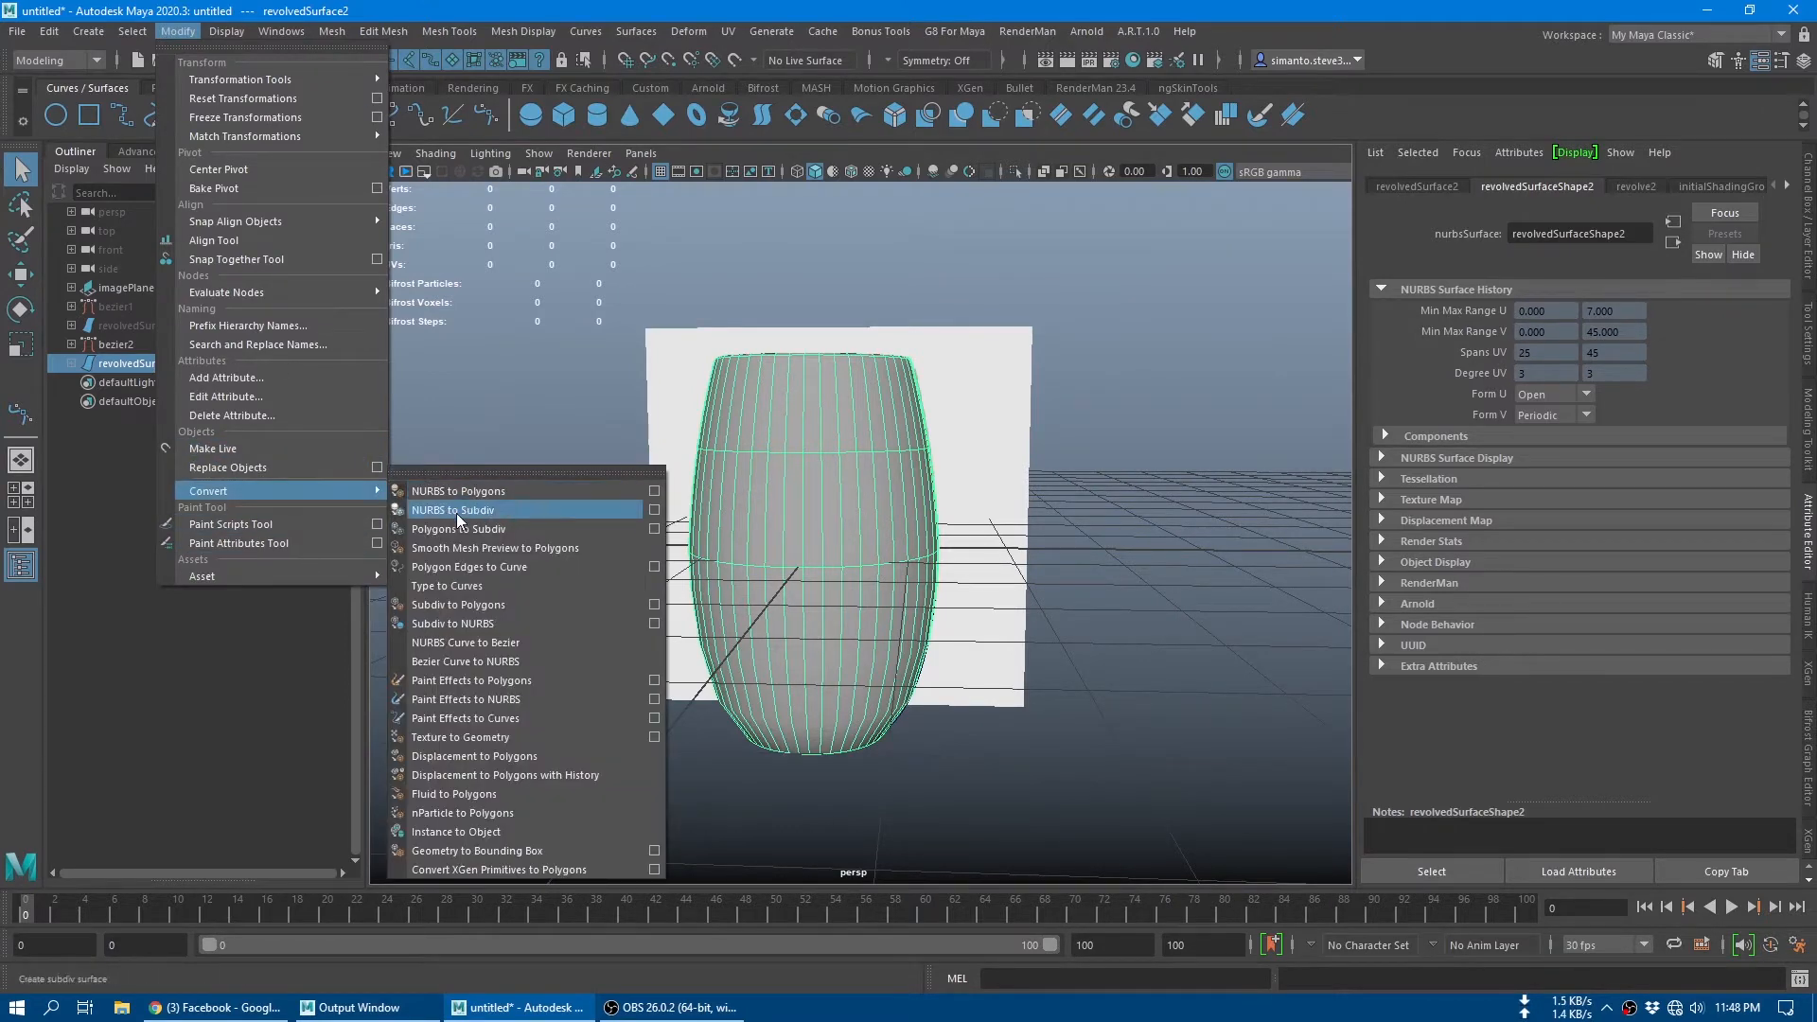
left_click(469, 492)
left_click_drag(1064, 542, 1042, 537, "alt")
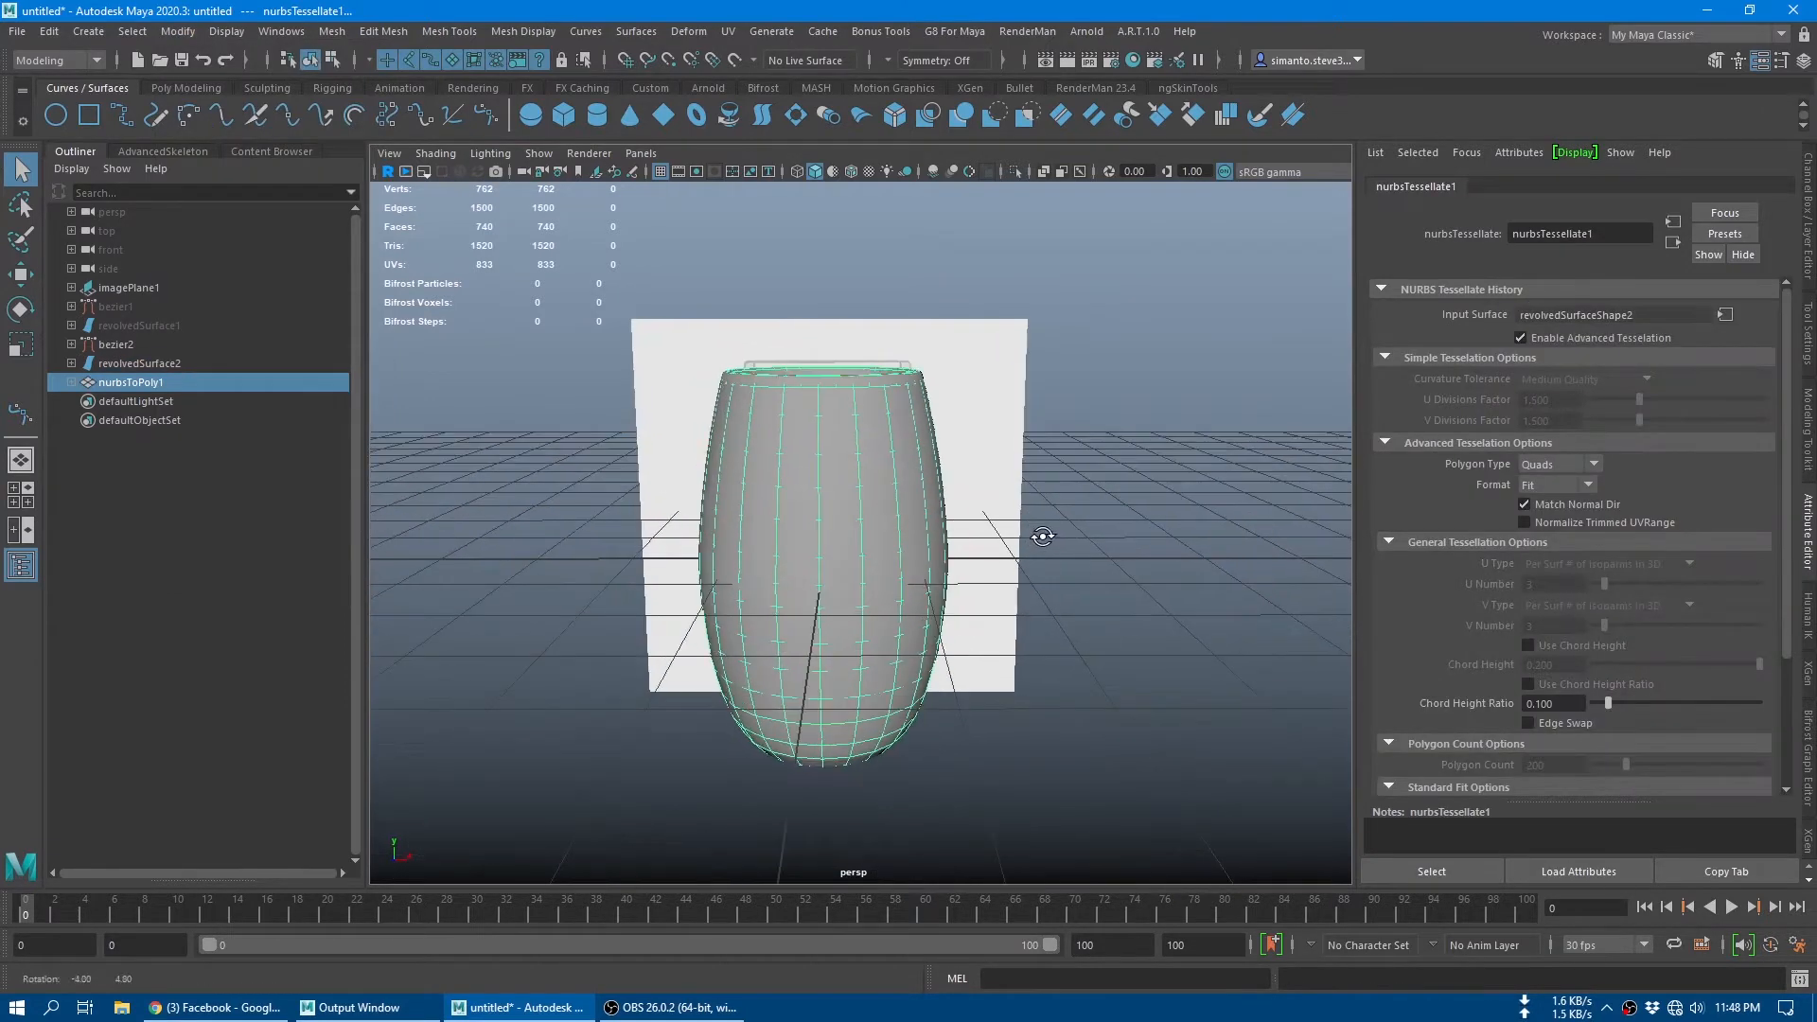
Step: Hide the original revolved surface and select the converted polygon glass
left_click(212, 364)
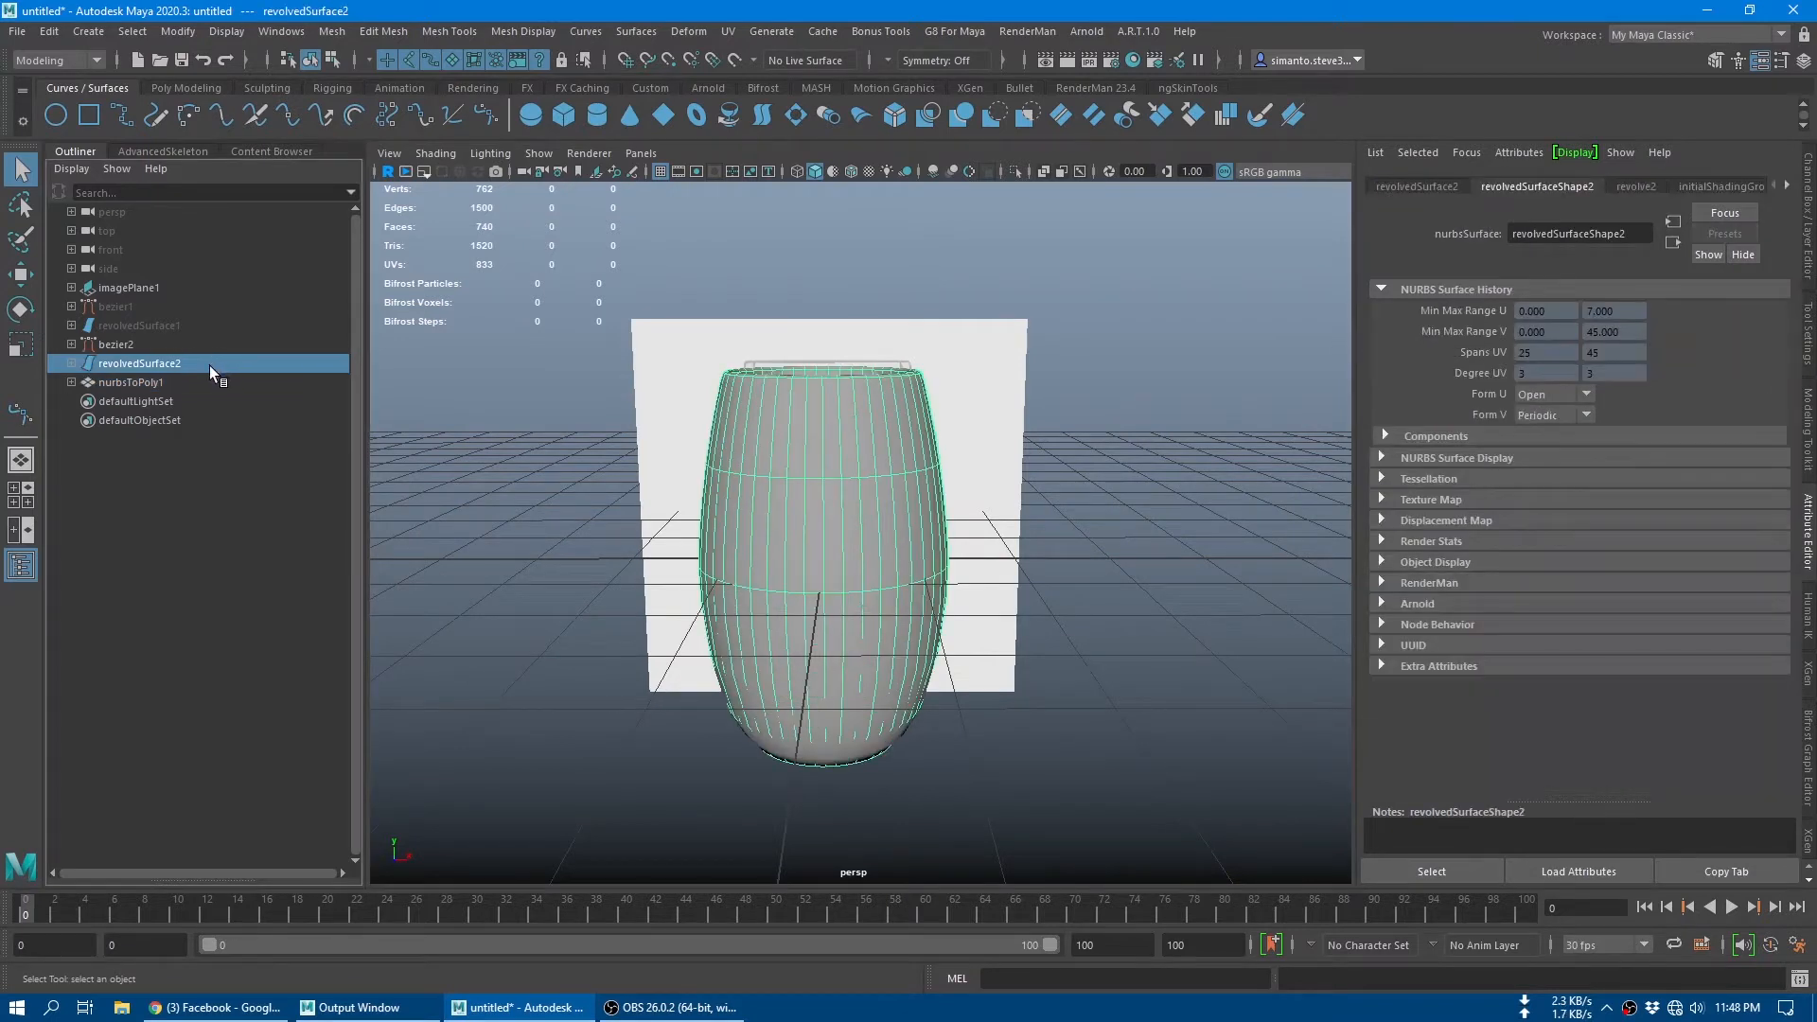
key("ctrl+h")
left_click(894, 492)
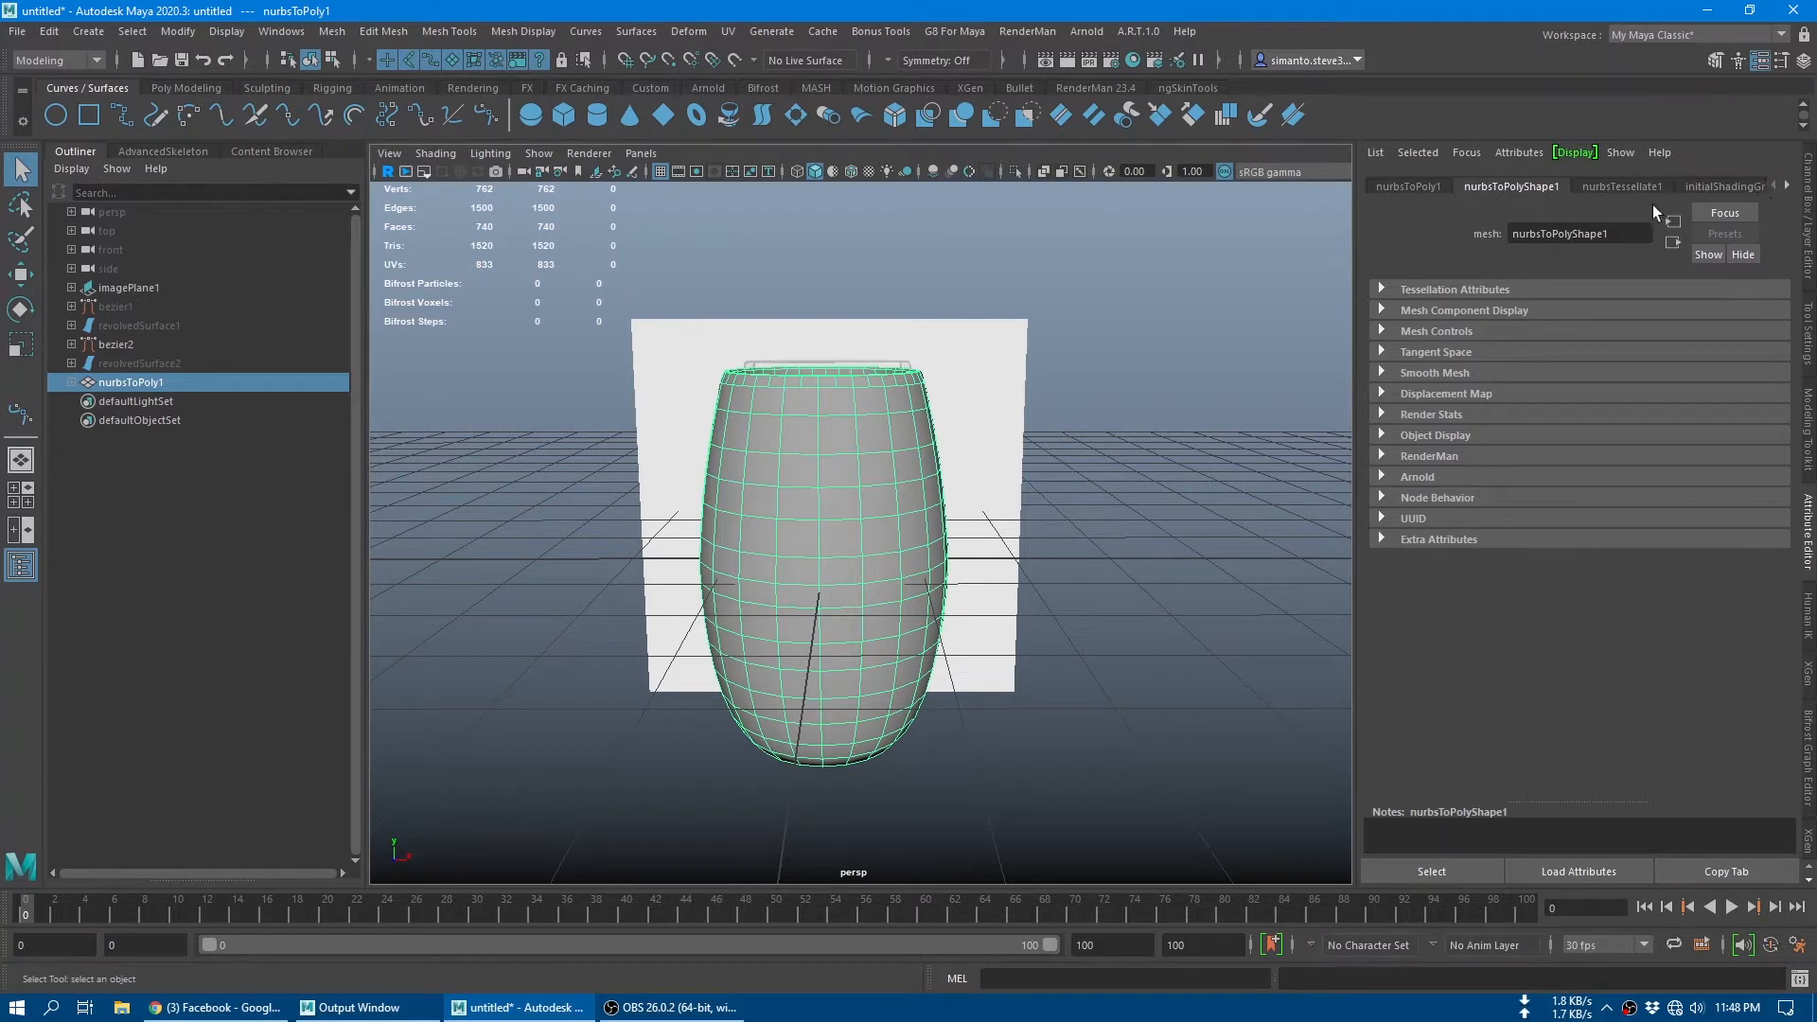
Step: Set the polygon glass's tessellation format to General and its U Type to Per Surf # of Isoparms
left_click(1630, 187)
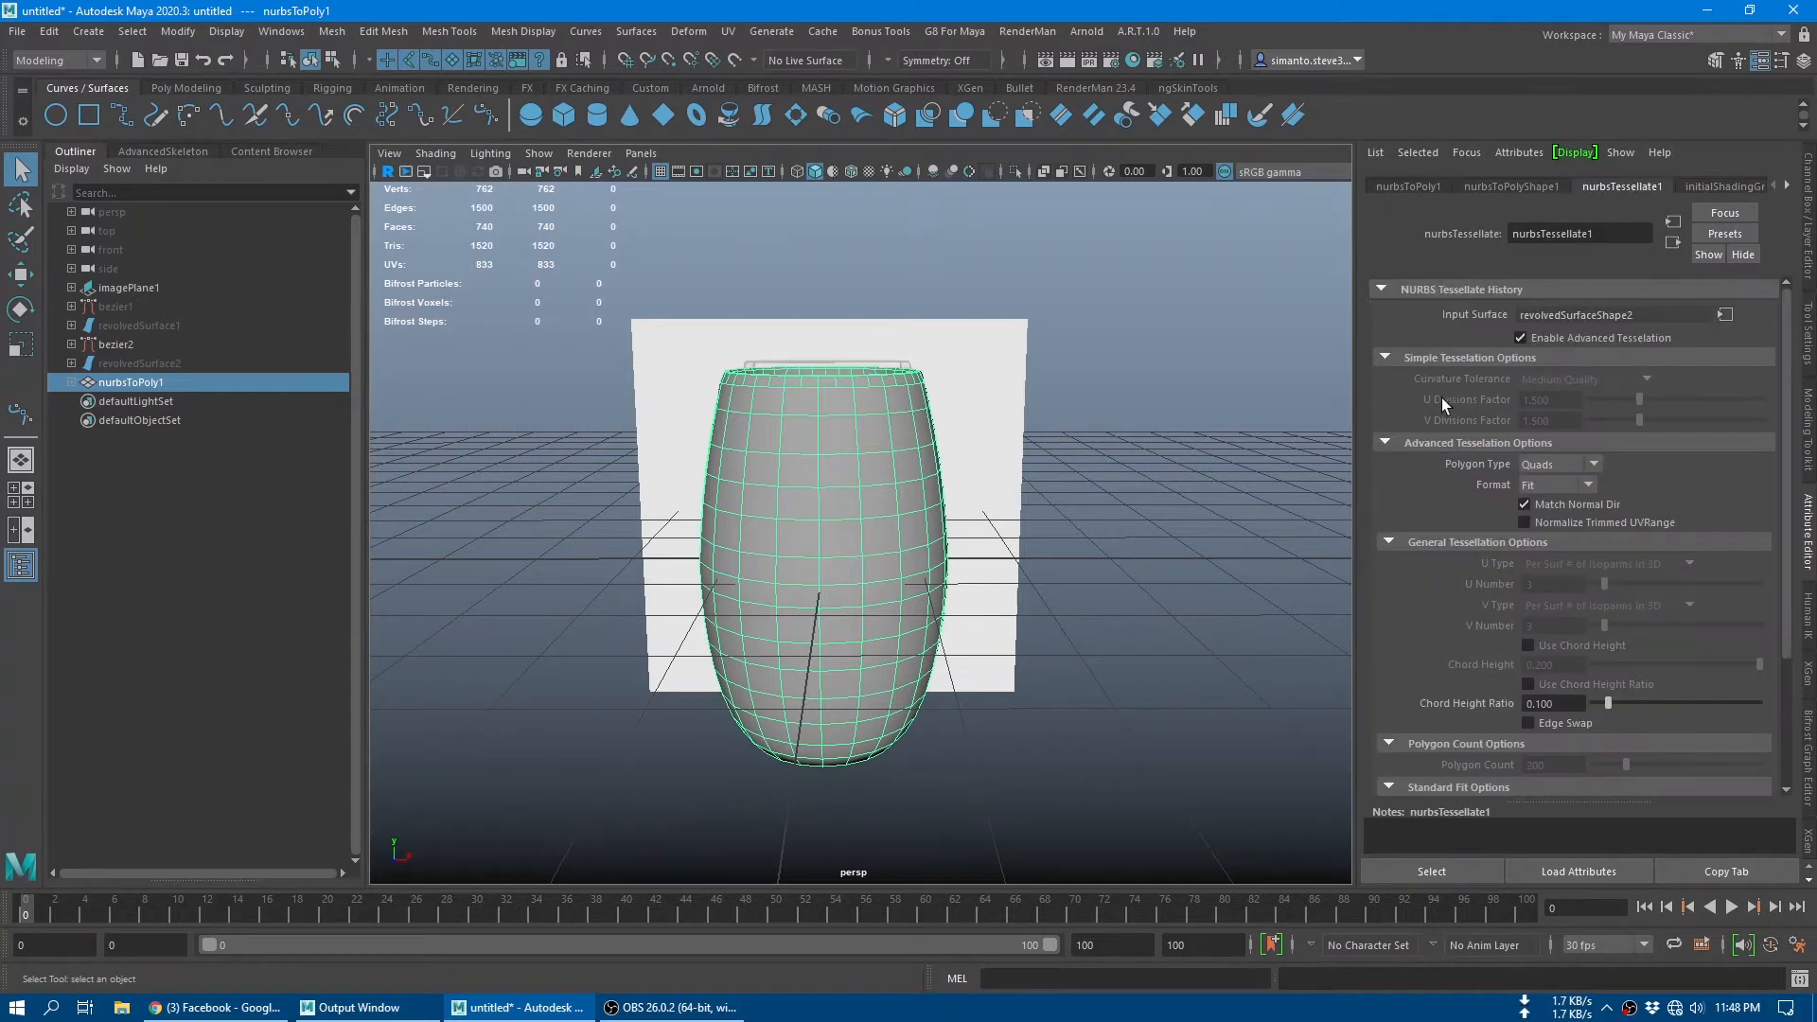
scroll(1474, 572, "down", 3)
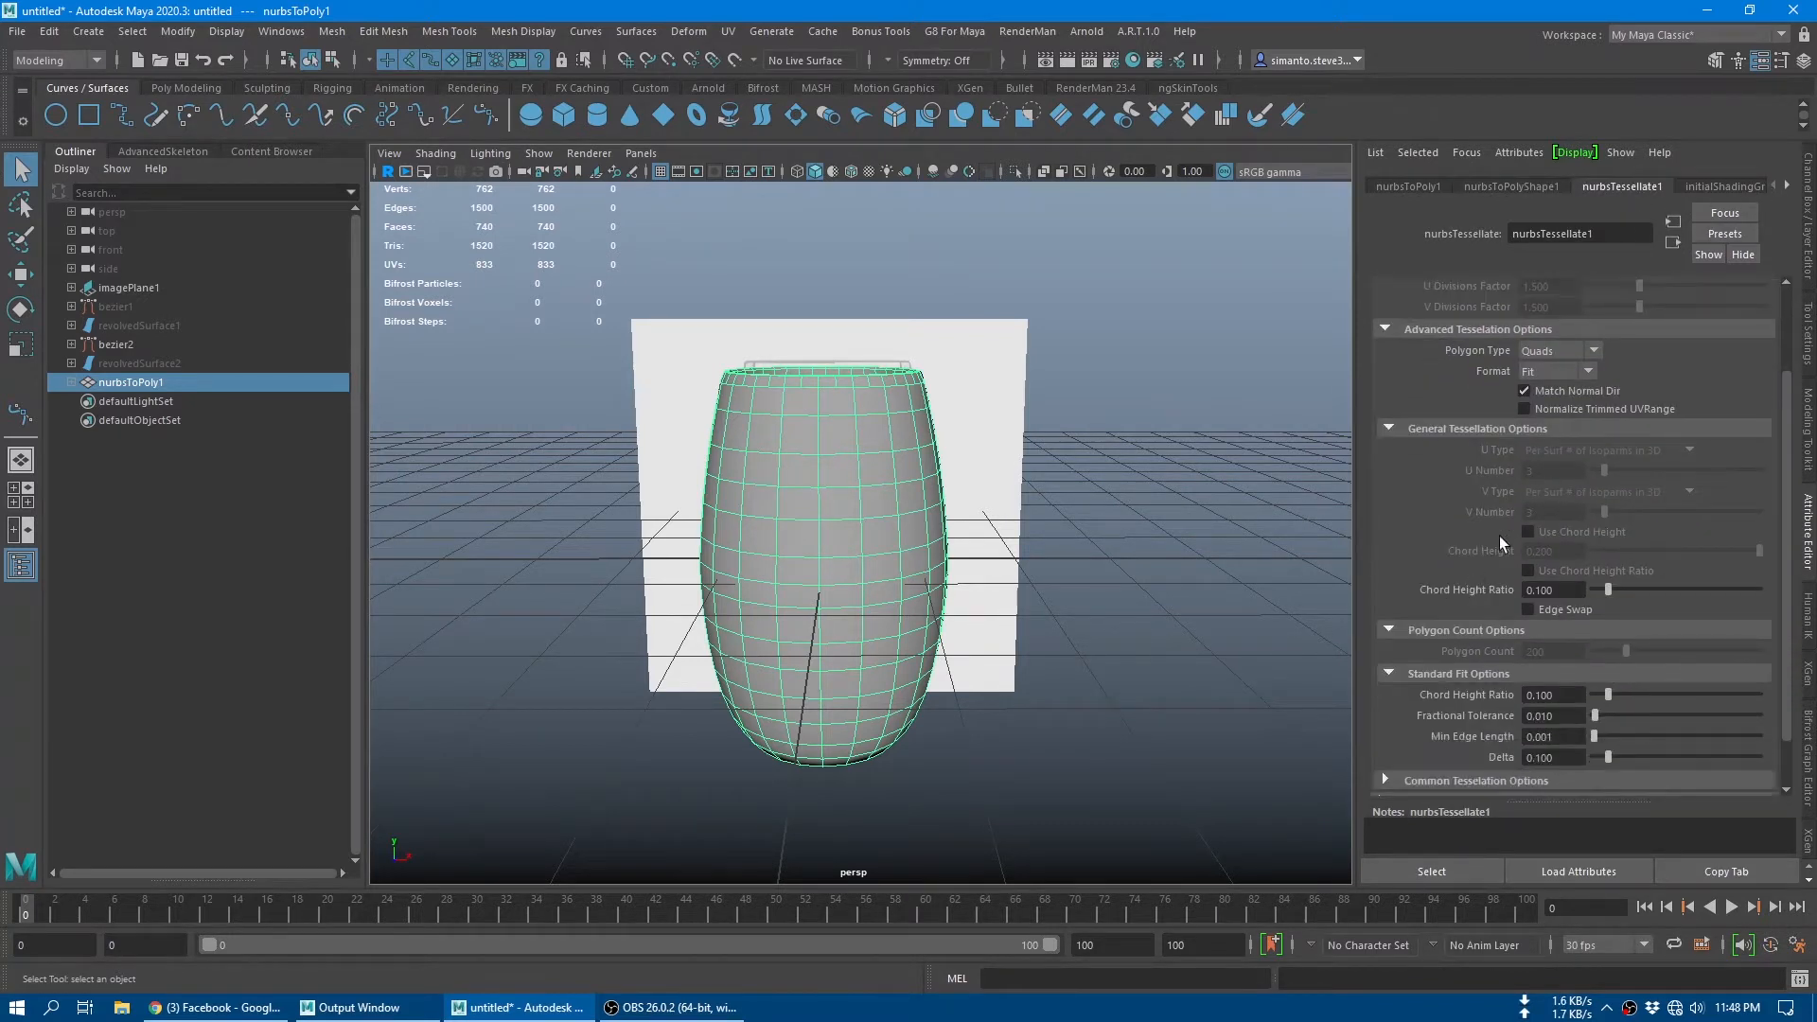
left_click(1559, 373)
left_click(1551, 432)
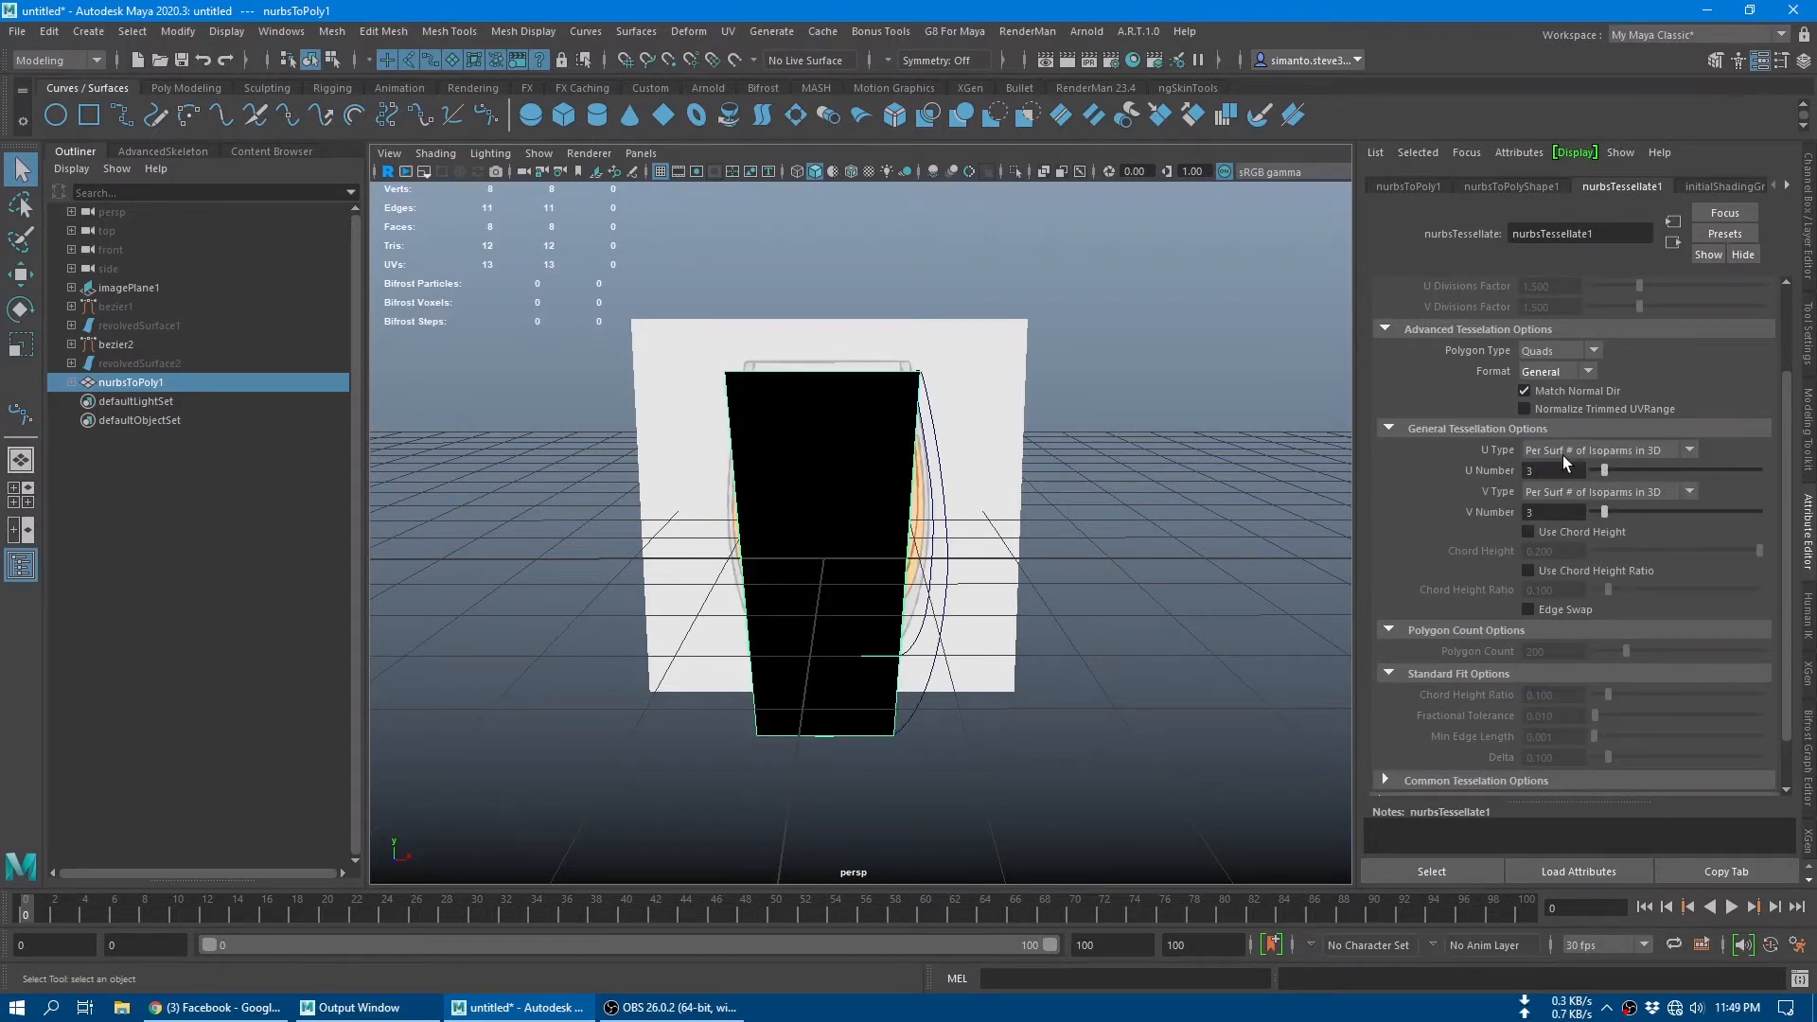
left_click(1649, 454)
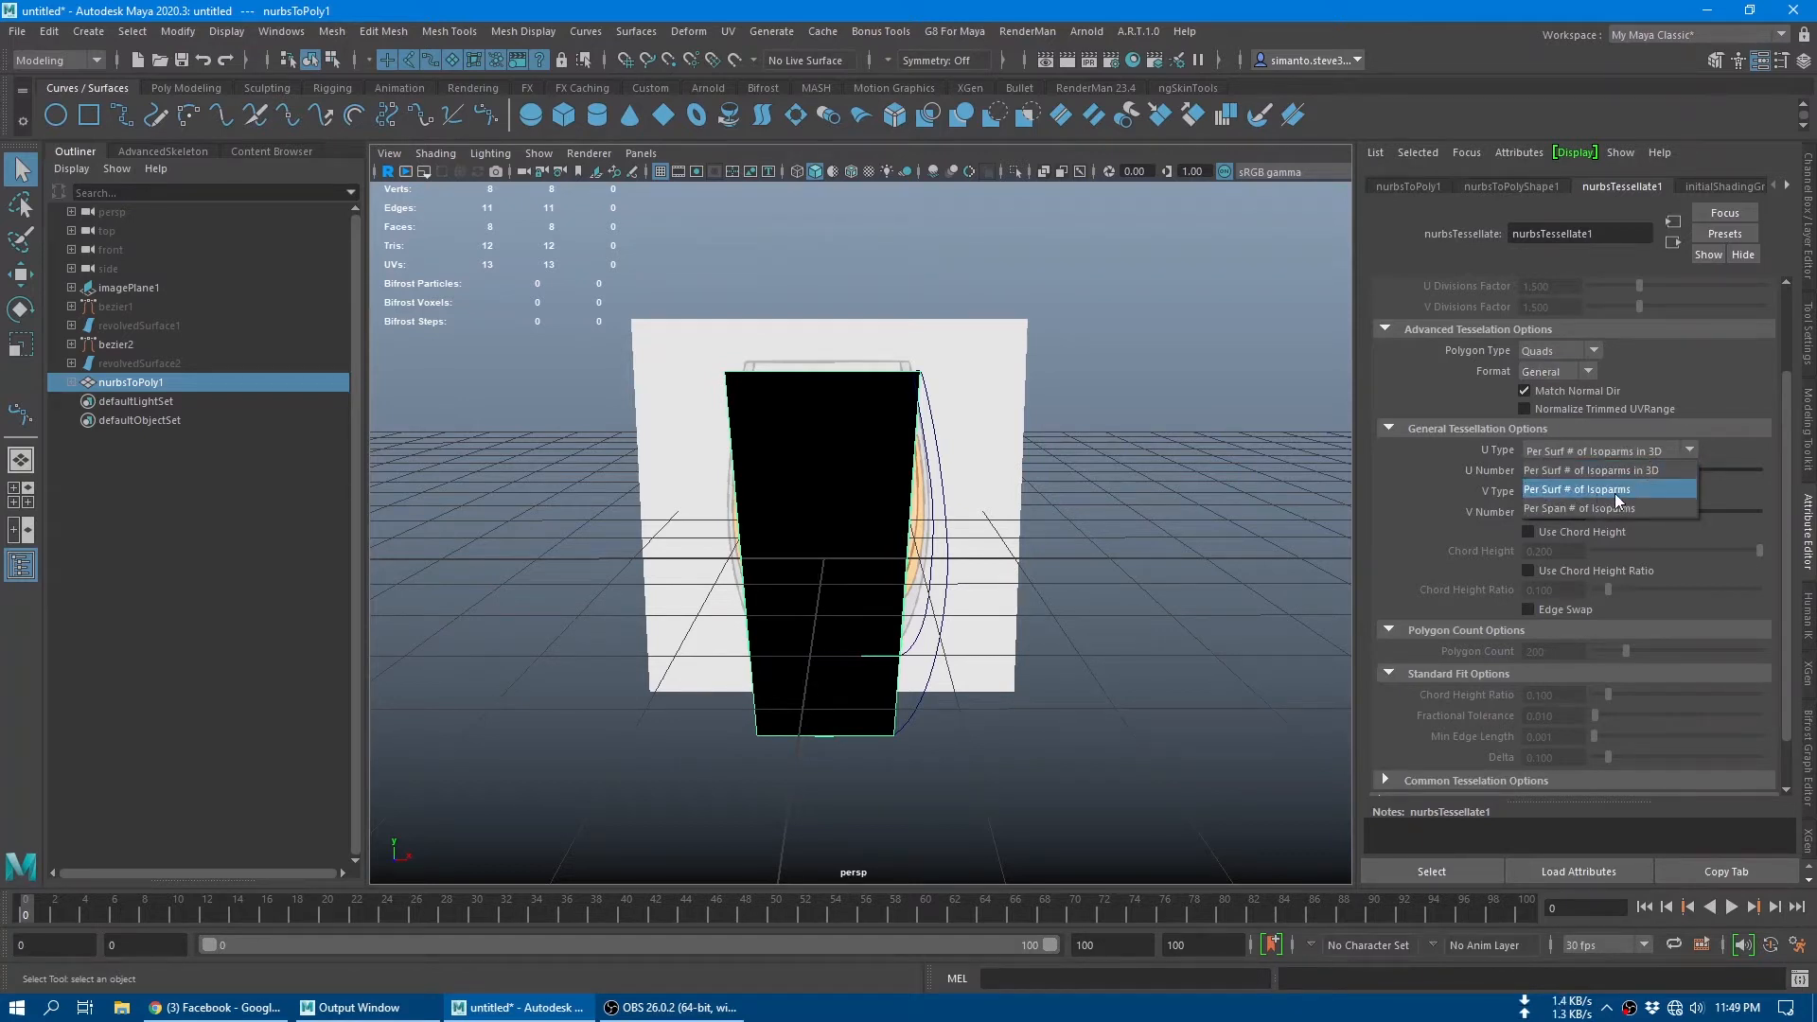
left_click(1619, 490)
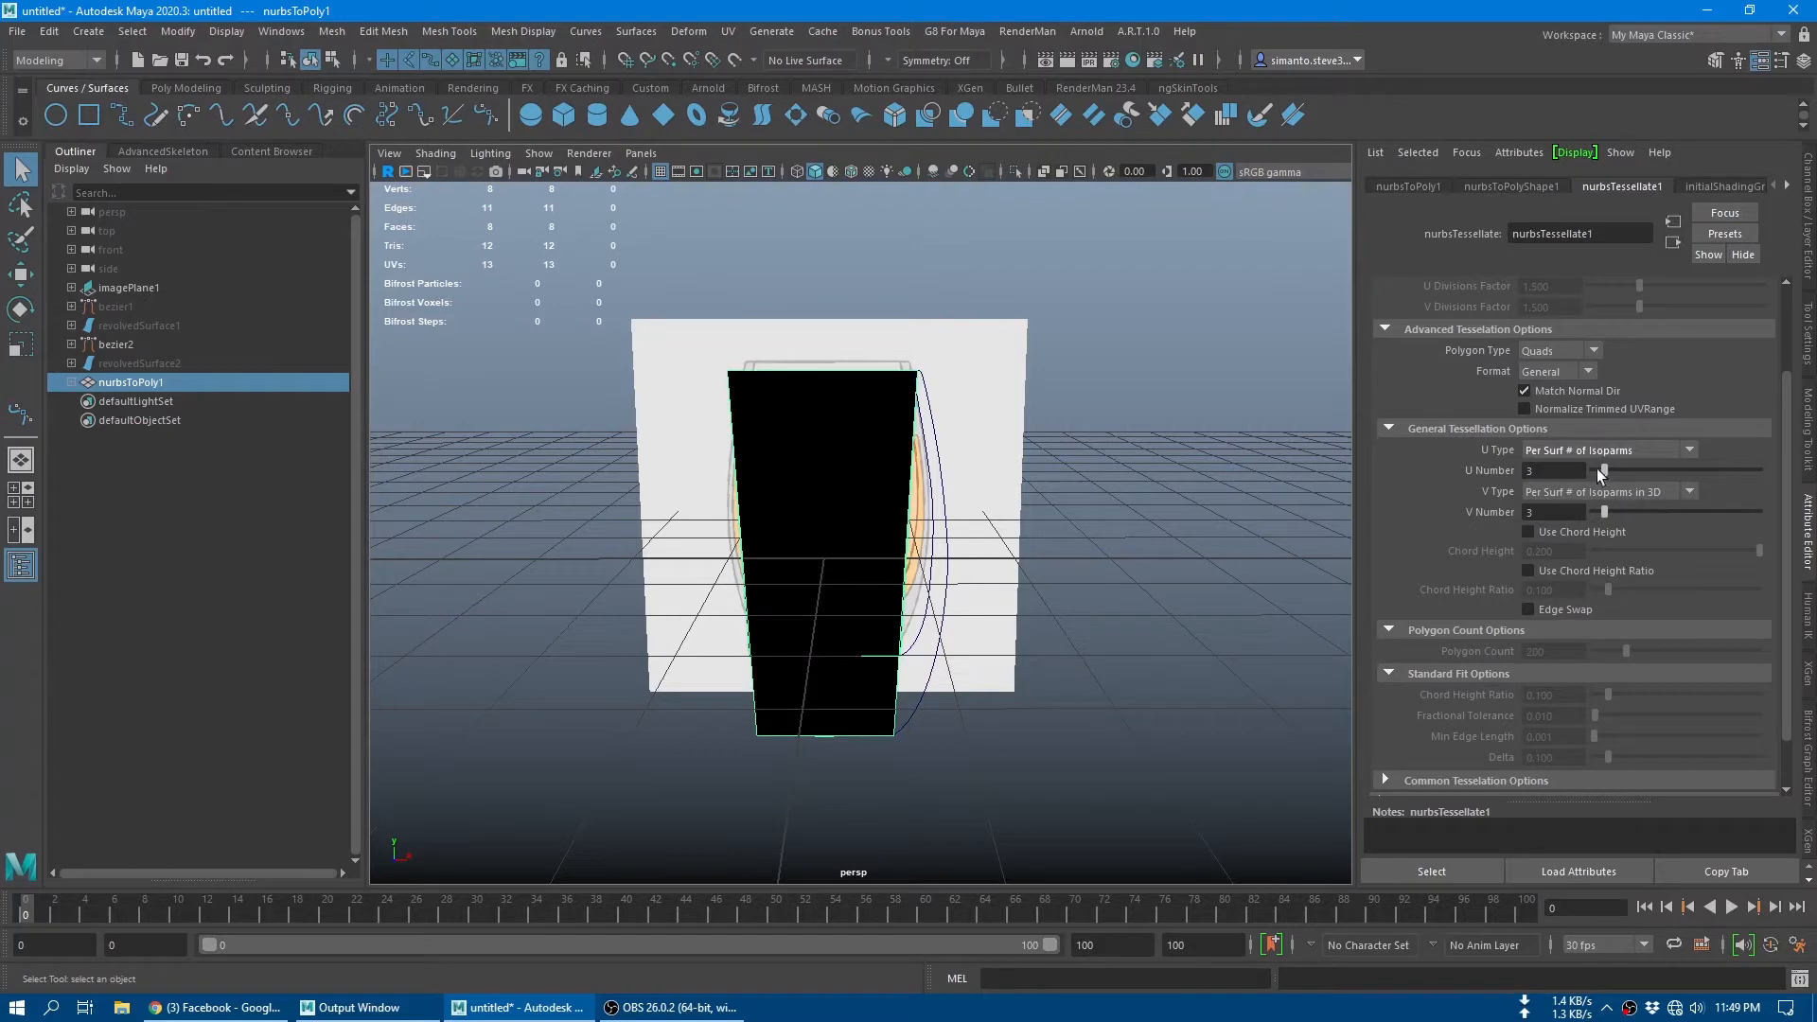
Step: Try a U Number of 32 and a V Number of 44 for the glass's tessellation
left_click_drag(1600, 473, 1755, 472)
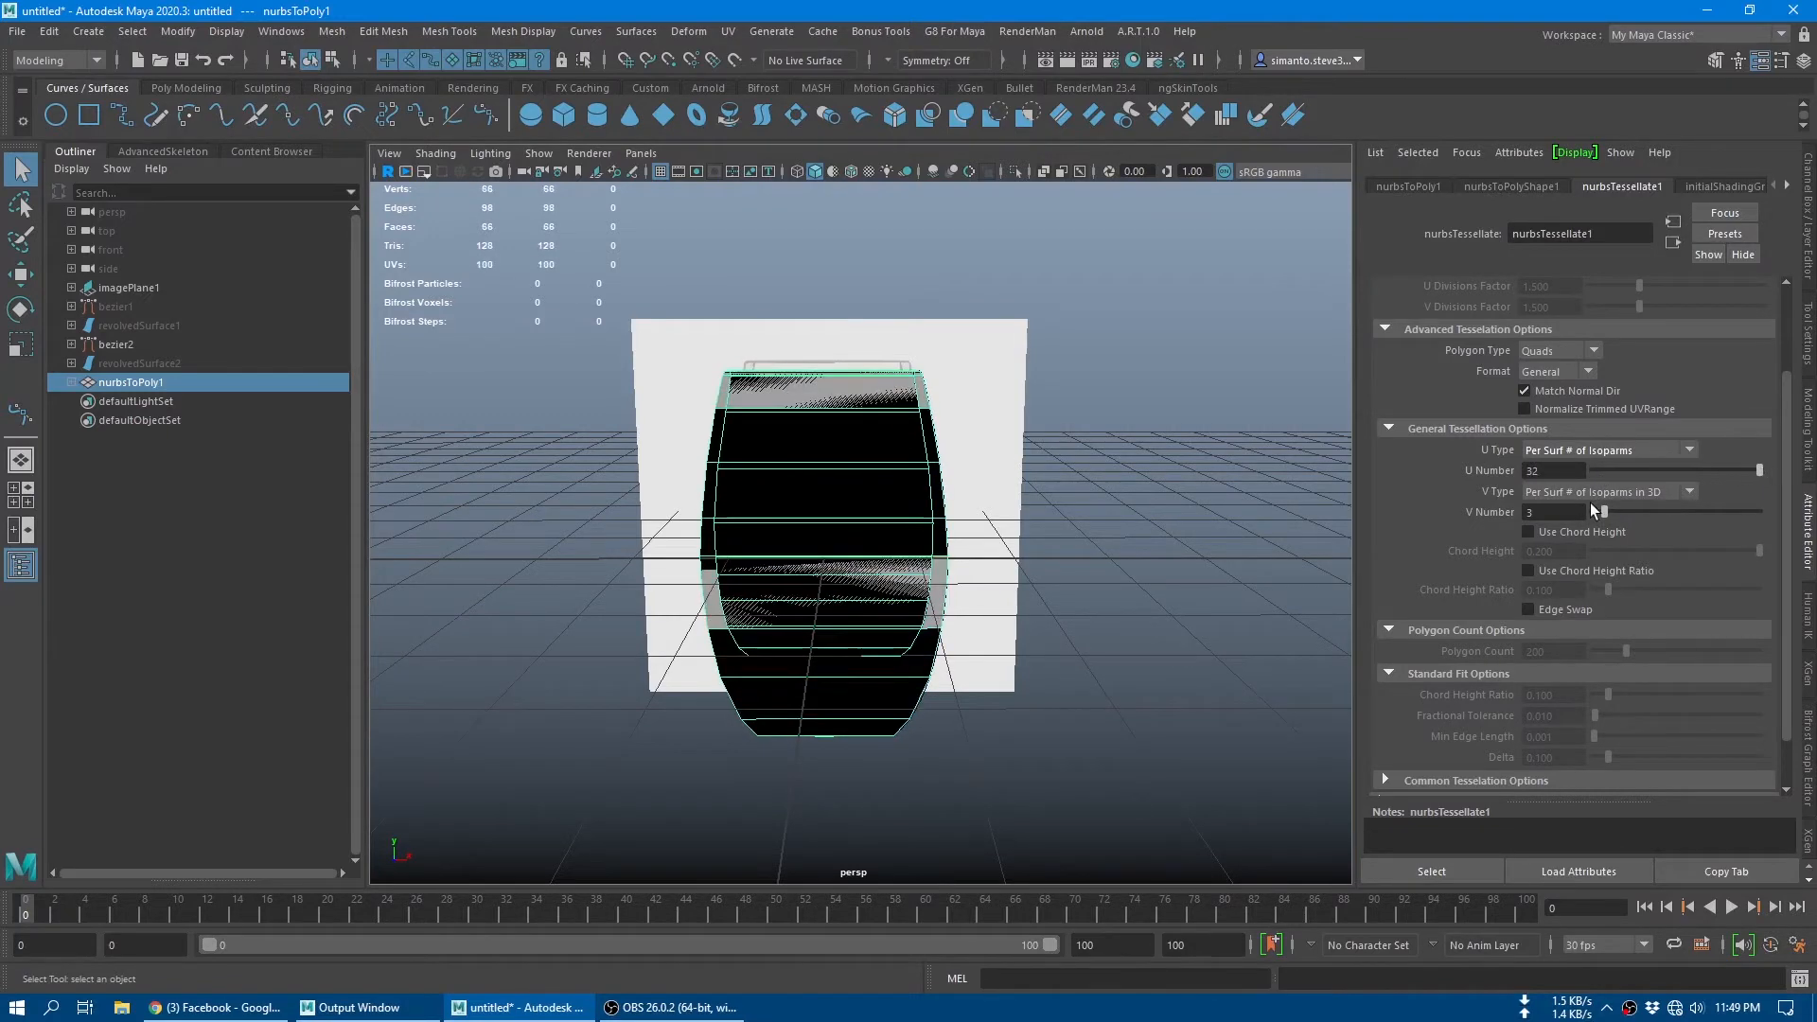
left_click_drag(1611, 513, 1662, 518)
left_click(1552, 513)
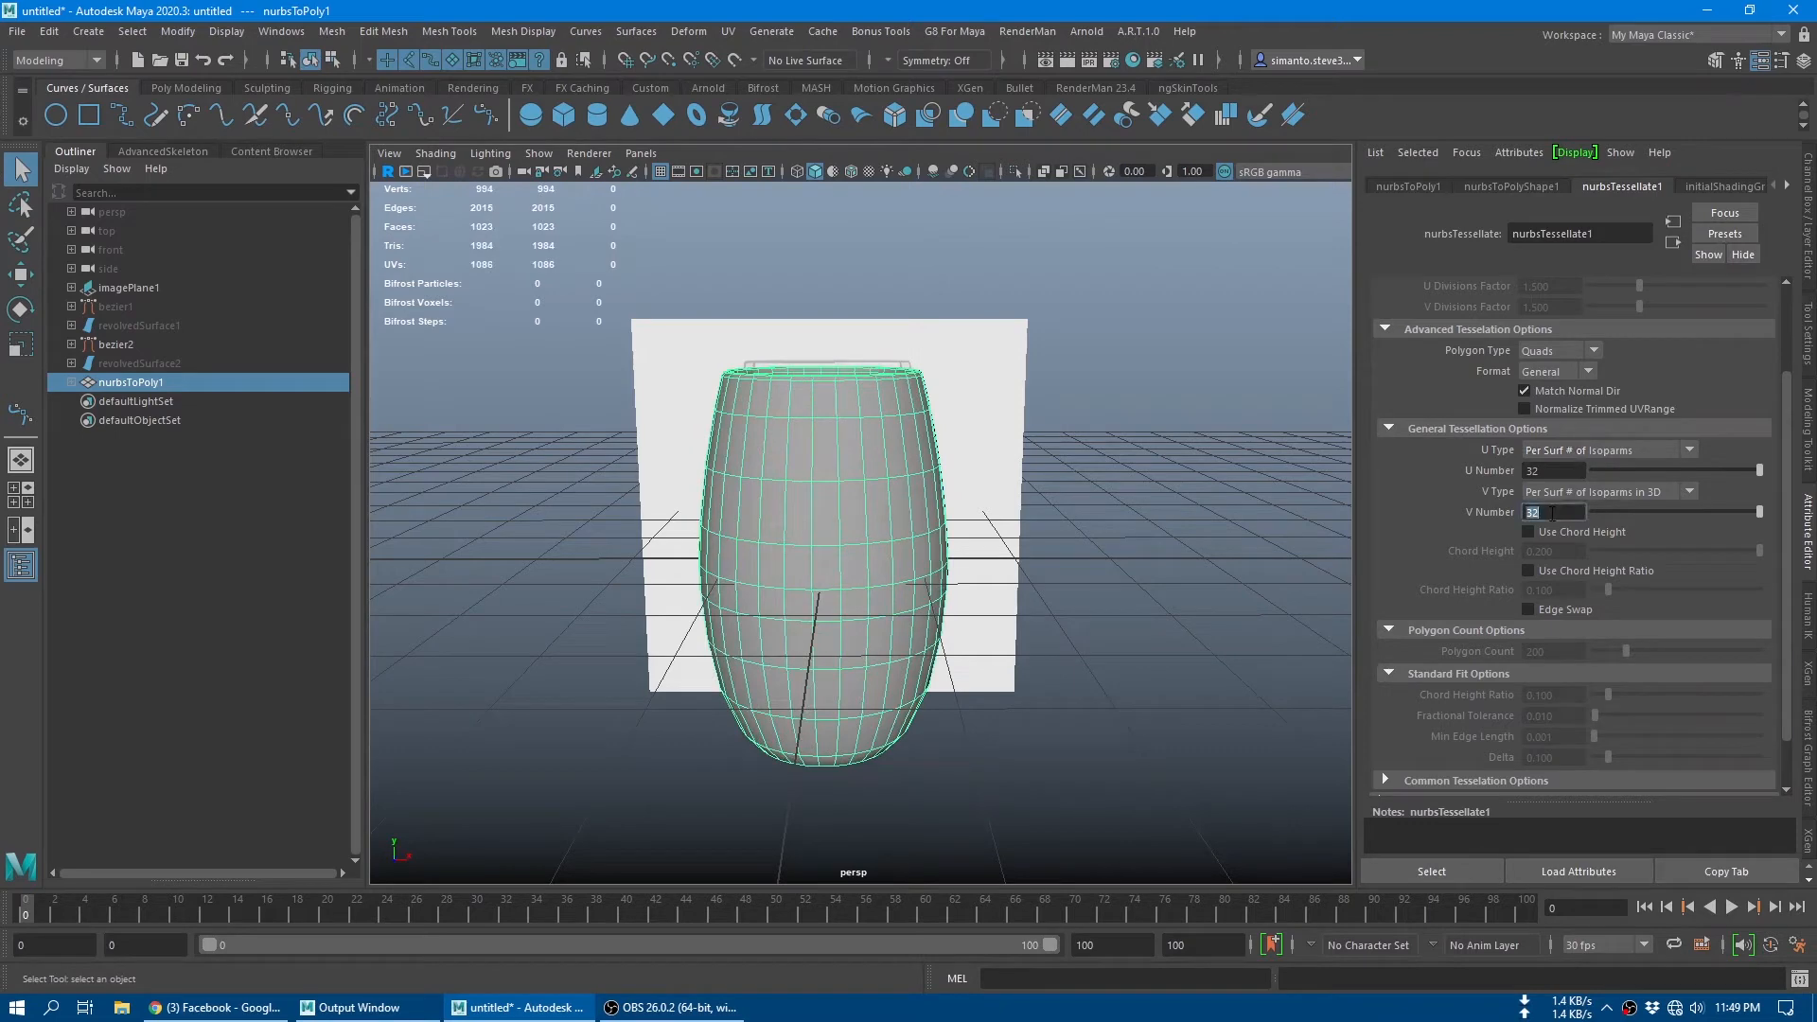
type("50")
key("Return")
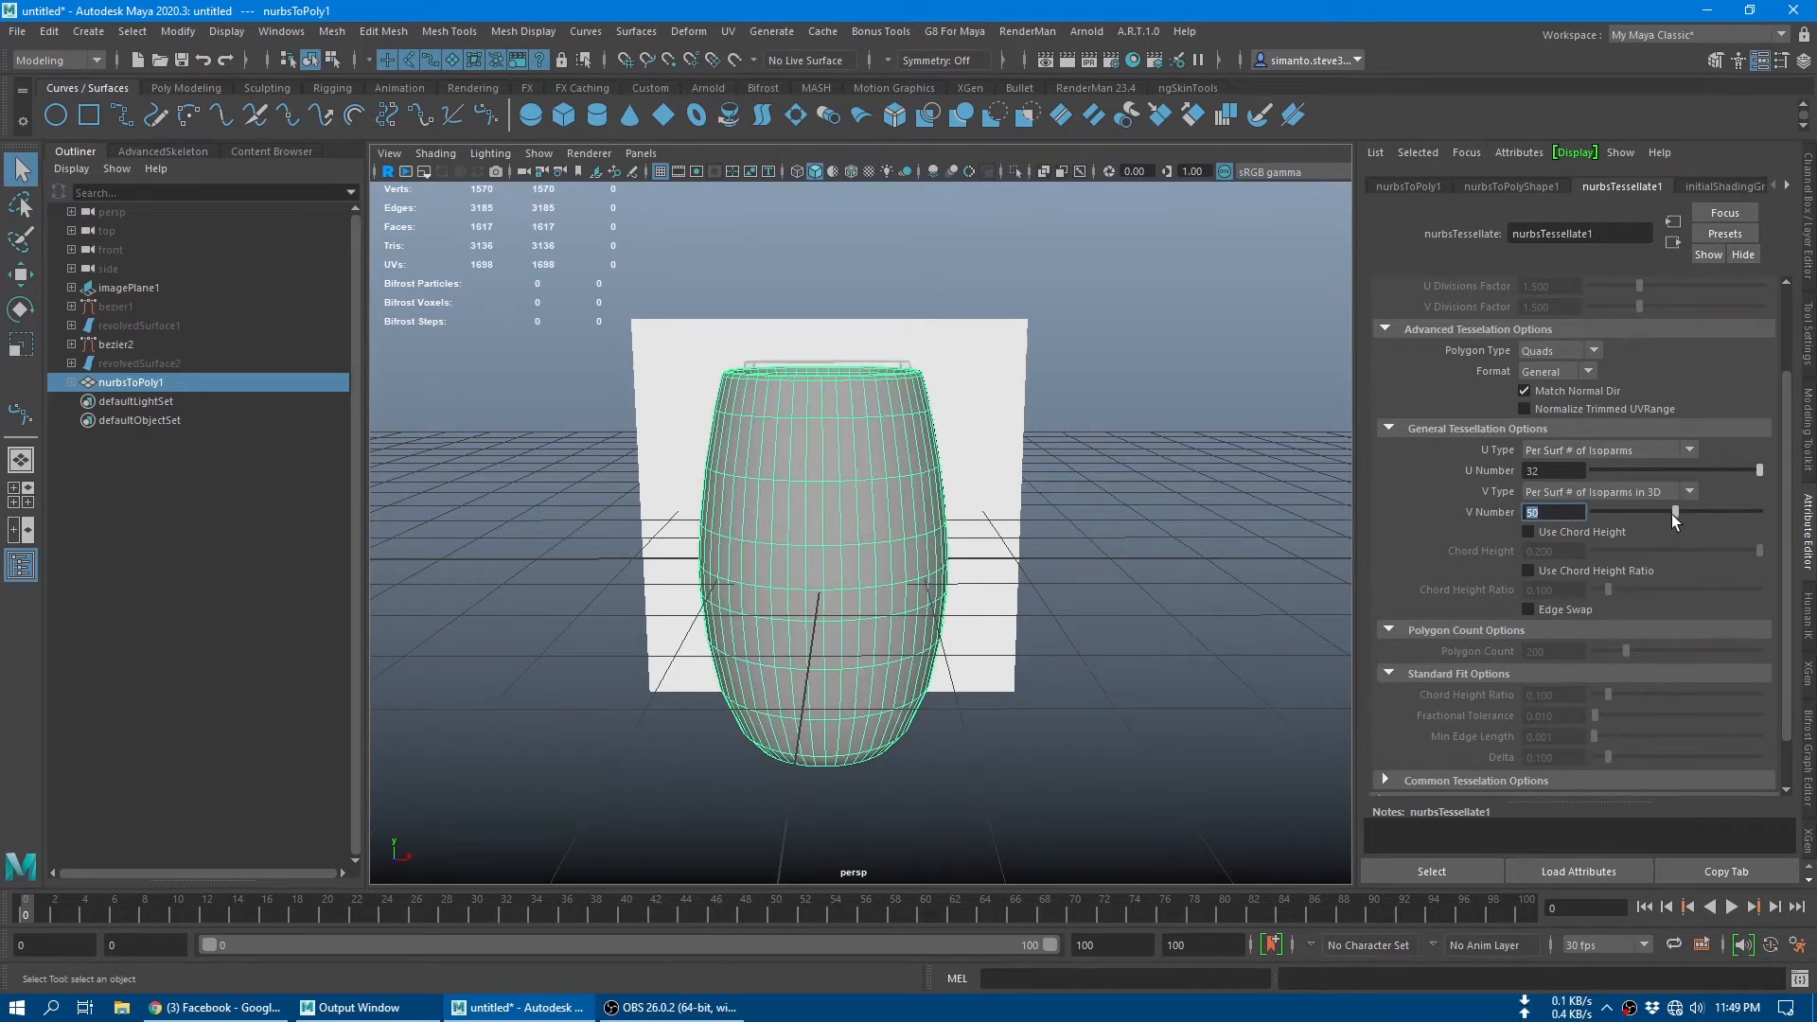
left_click_drag(1676, 512, 1646, 513)
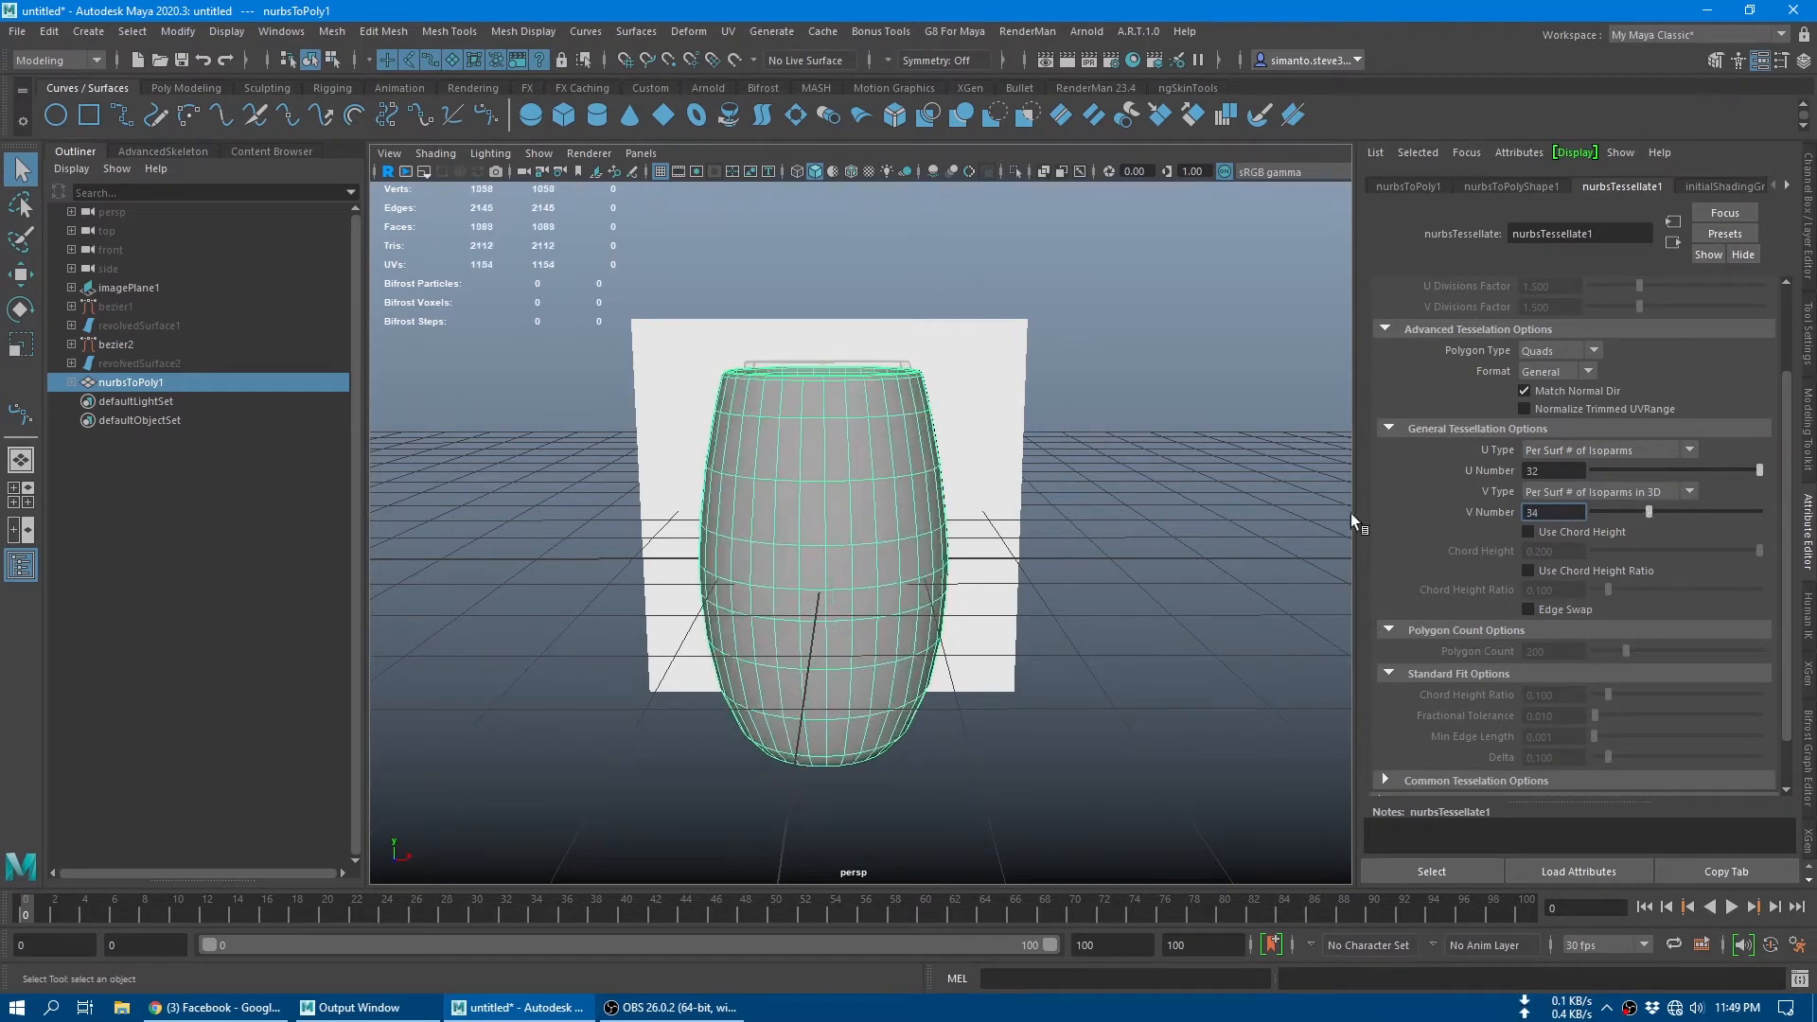
left_click_drag(1339, 519, 1053, 485, "alt")
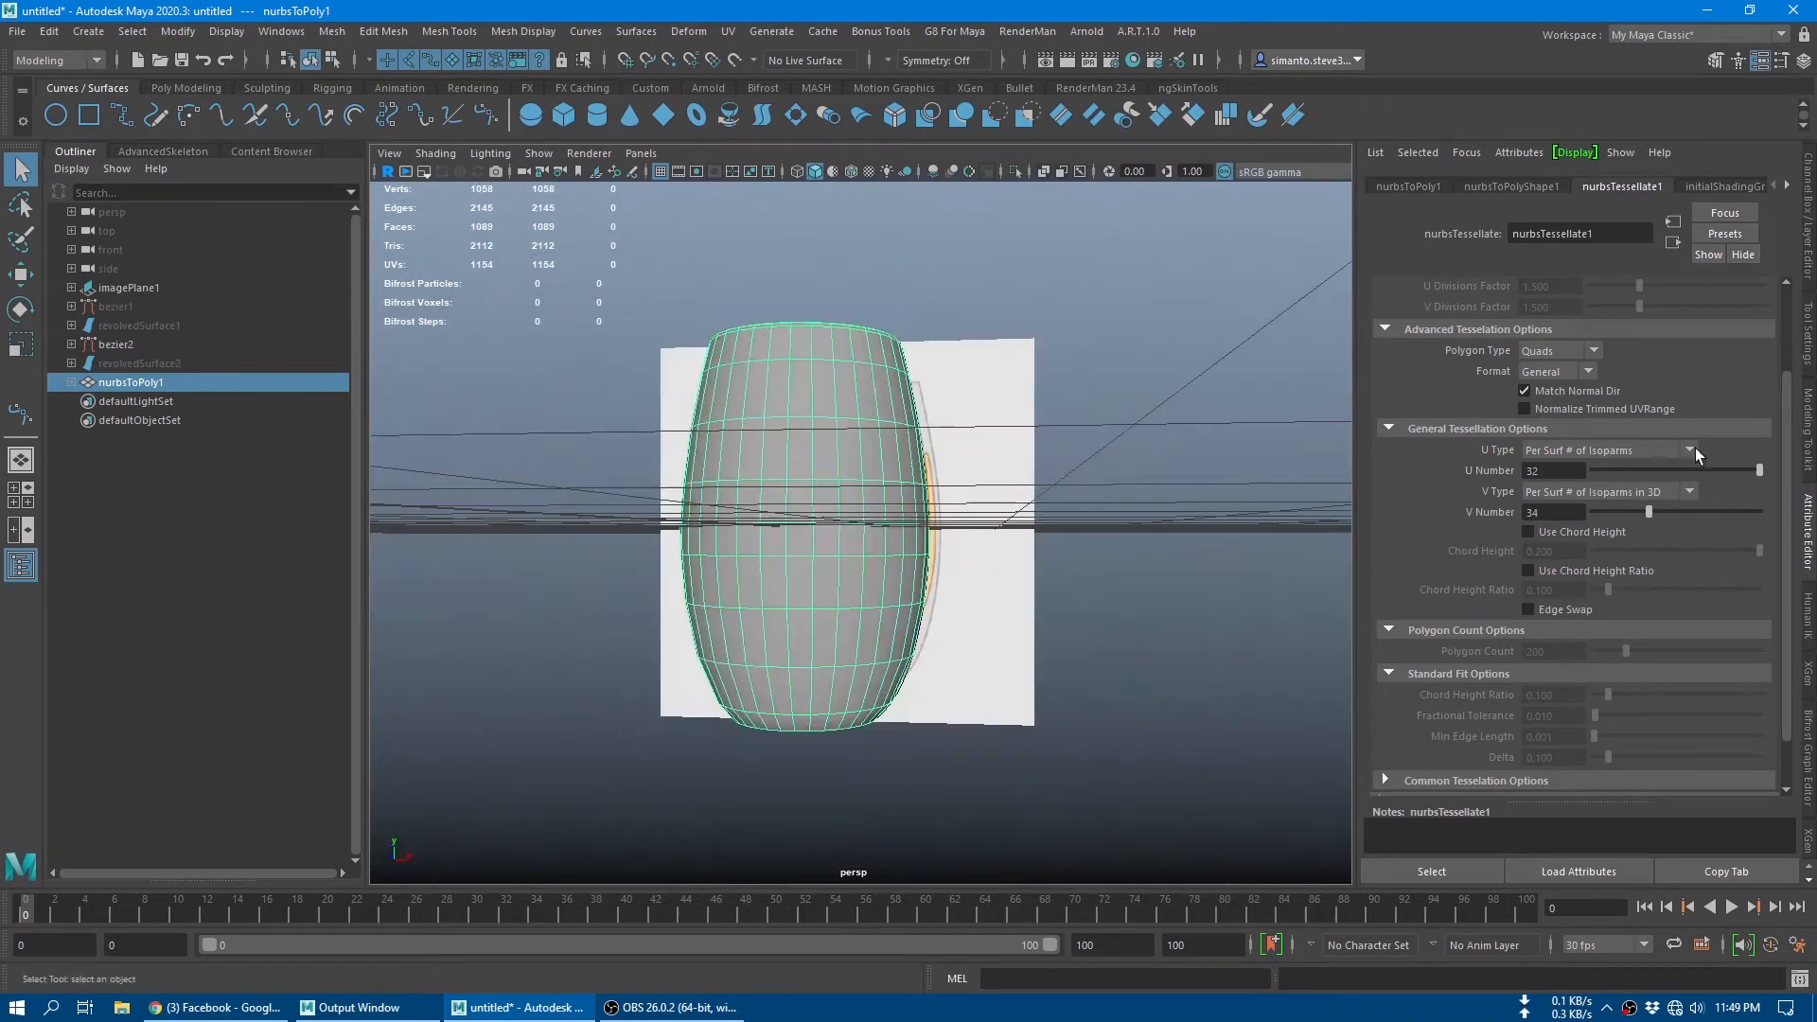
left_click_drag(1649, 513, 1666, 513)
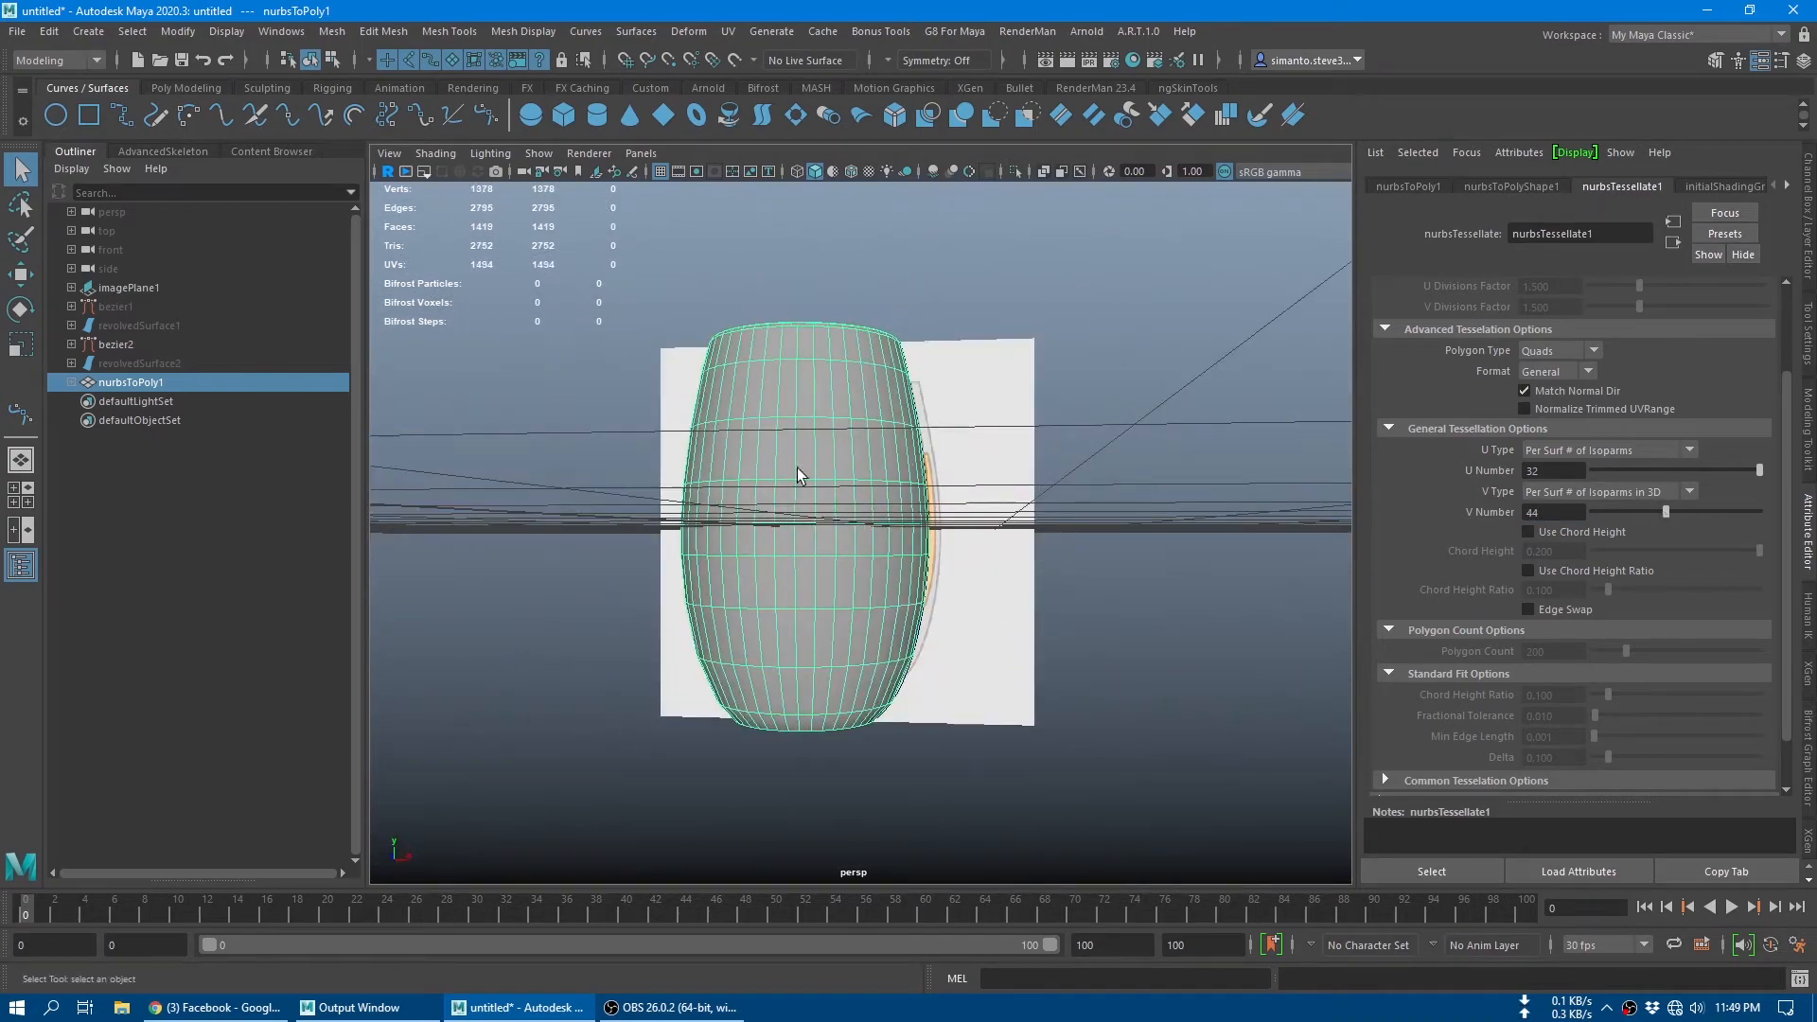
Step: Check the mesh density around the glass's rim and raise the tessellation V Number to 62
left_click_drag(871, 508, 895, 560, "alt")
right_click_drag(881, 501, 1147, 653, "alt")
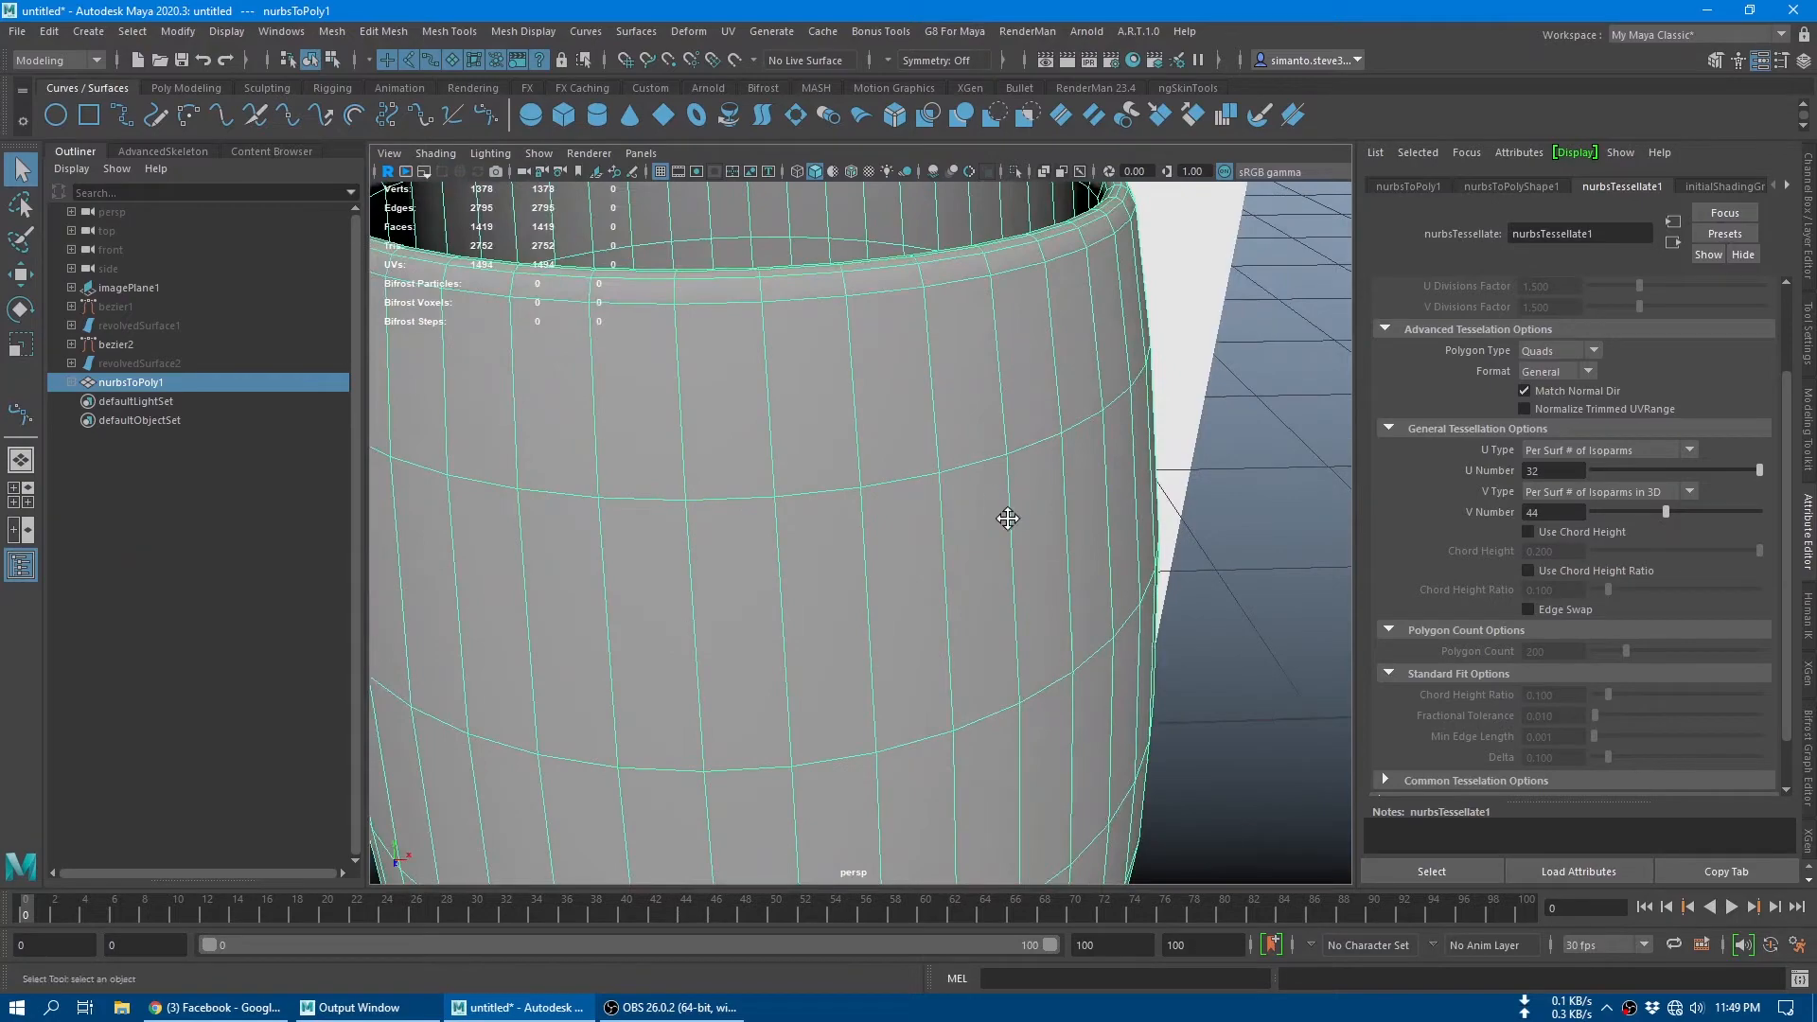
scroll(1007, 518, "down", 5)
left_click_drag(1075, 593, 934, 464, "alt")
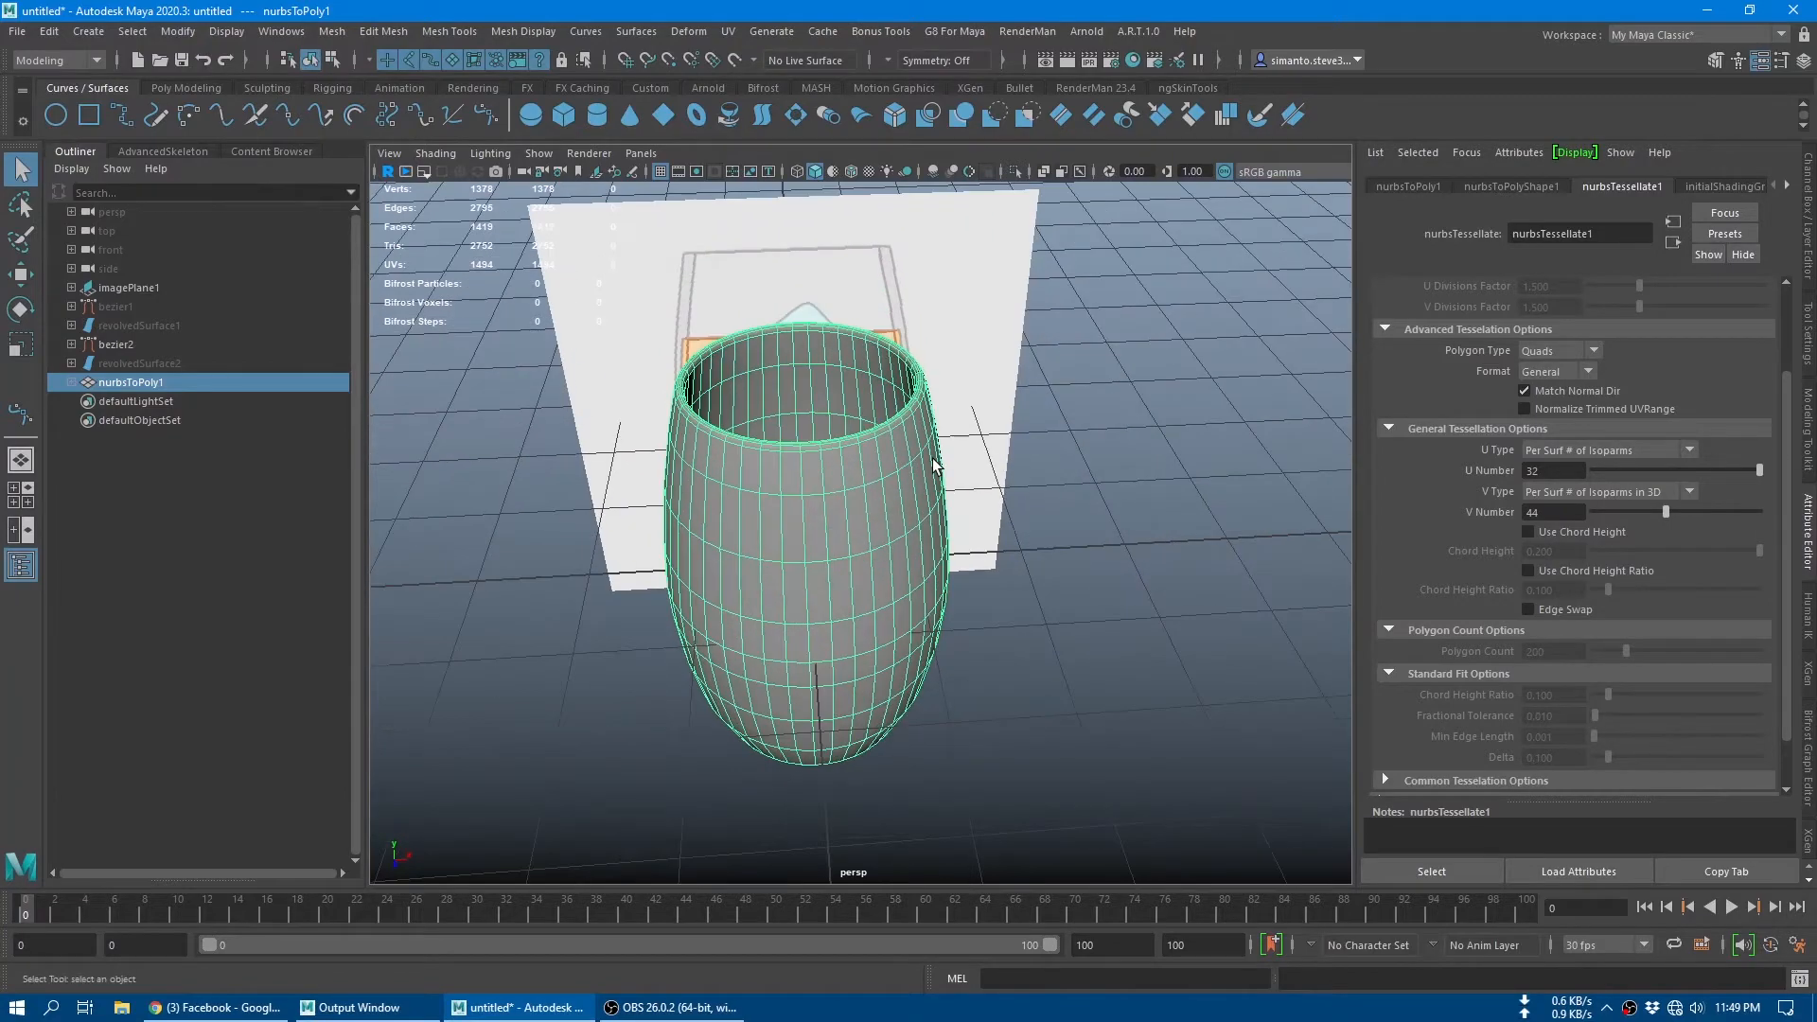
right_click_drag(933, 459, 1035, 540, "alt")
middle_click_drag(974, 288, 1047, 543, "alt")
left_click_drag(1666, 512, 1694, 518)
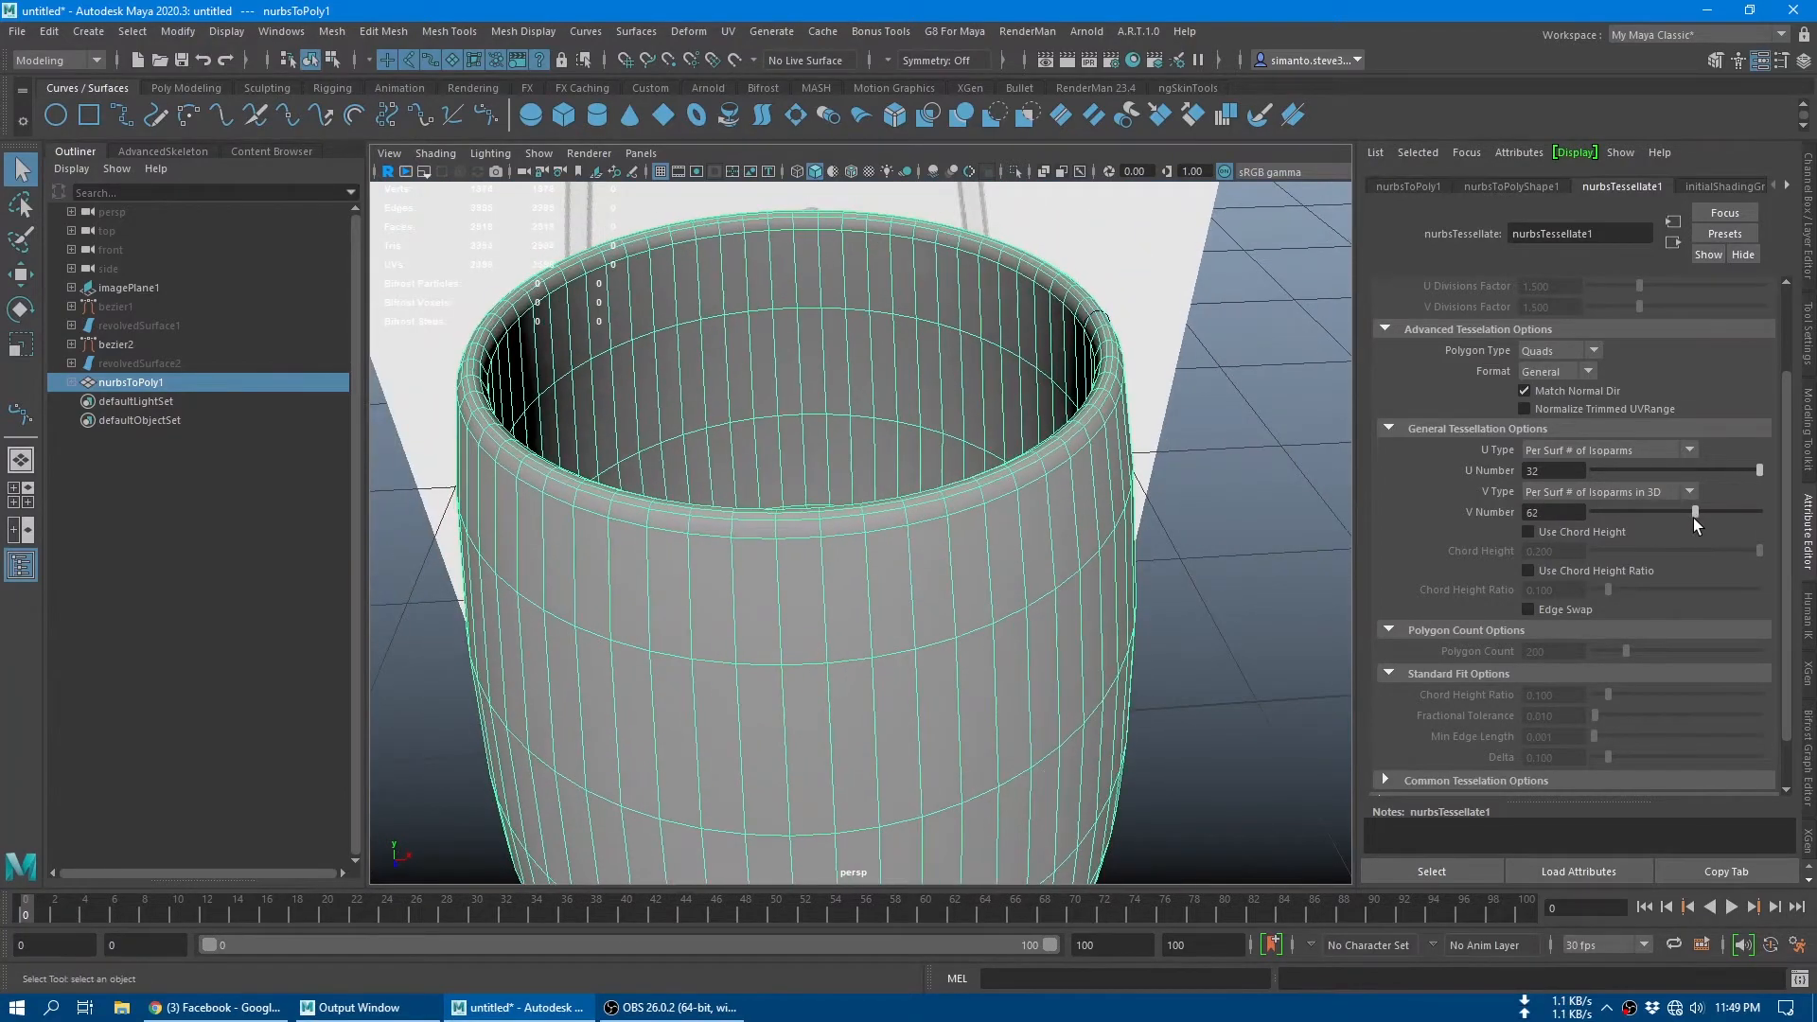
Step: Try a U Number of 50 for the glass's tessellation
right_click_drag(975, 629, 937, 615, "alt")
mouse_move(937, 615)
left_mouse_down("alt")
mouse_move(931, 576)
mouse_move(937, 650)
left_mouse_up("alt")
left_click(1571, 471)
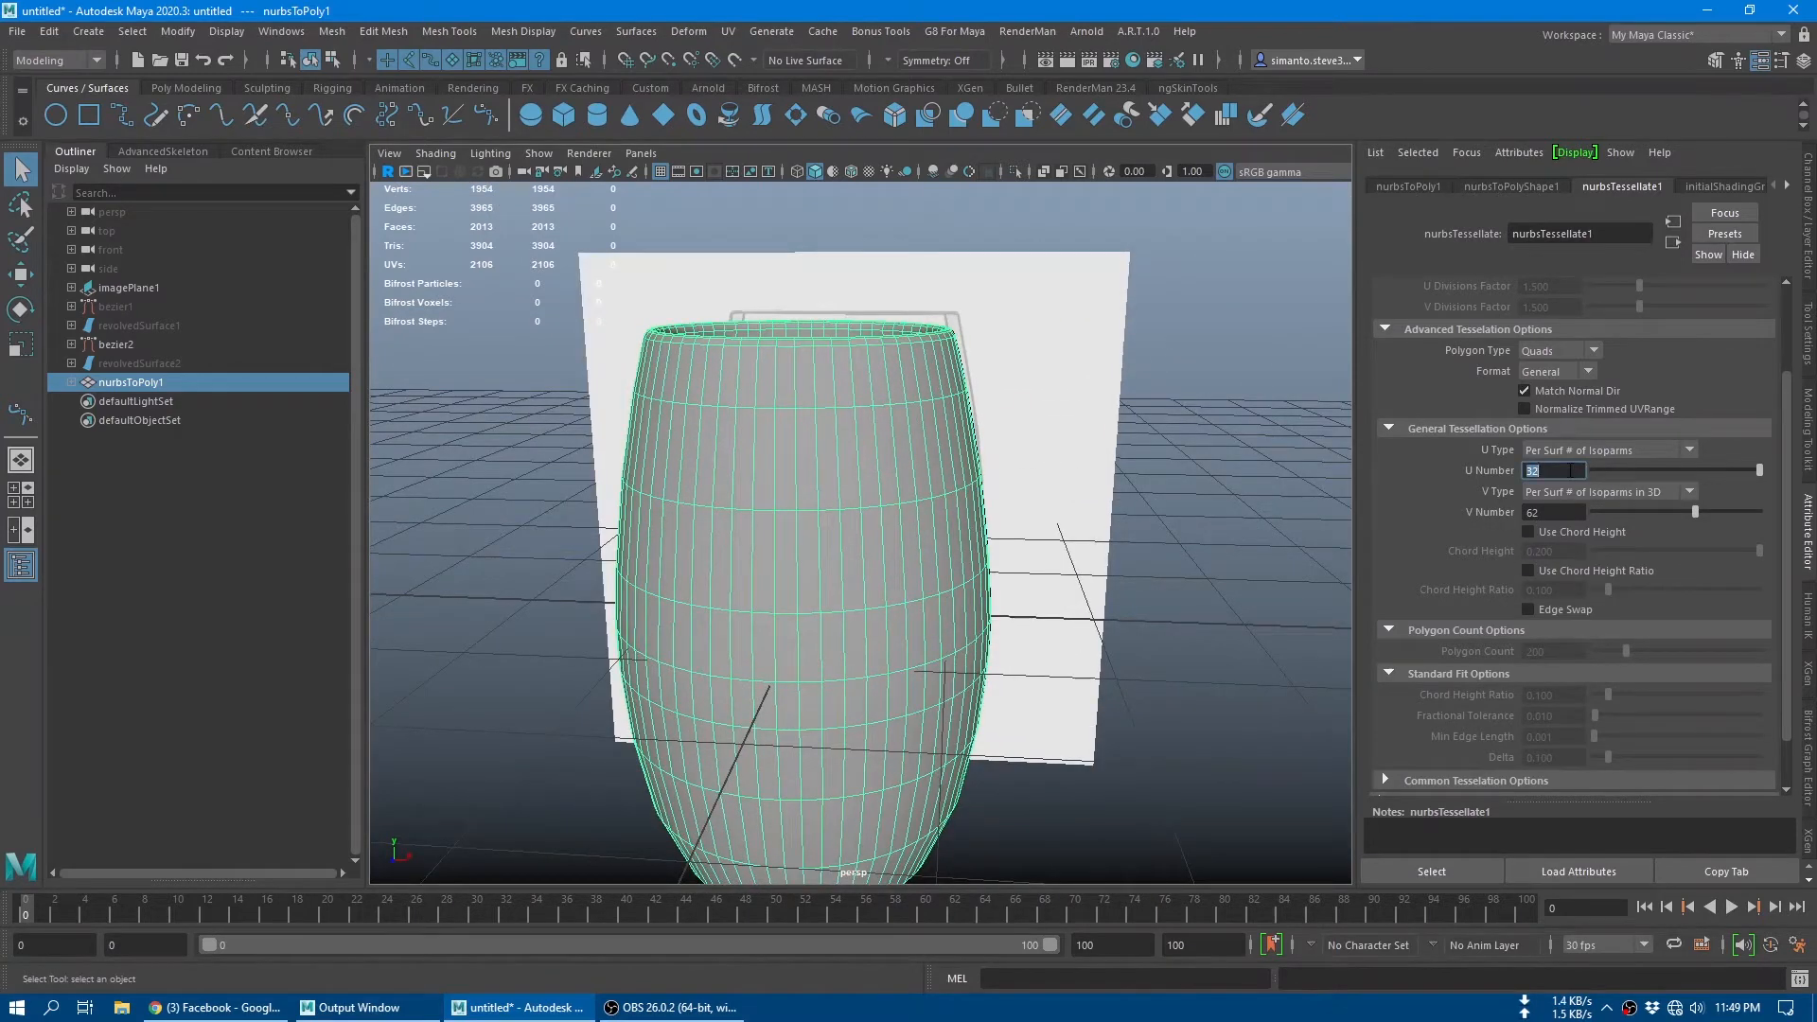
type("50")
key("Return")
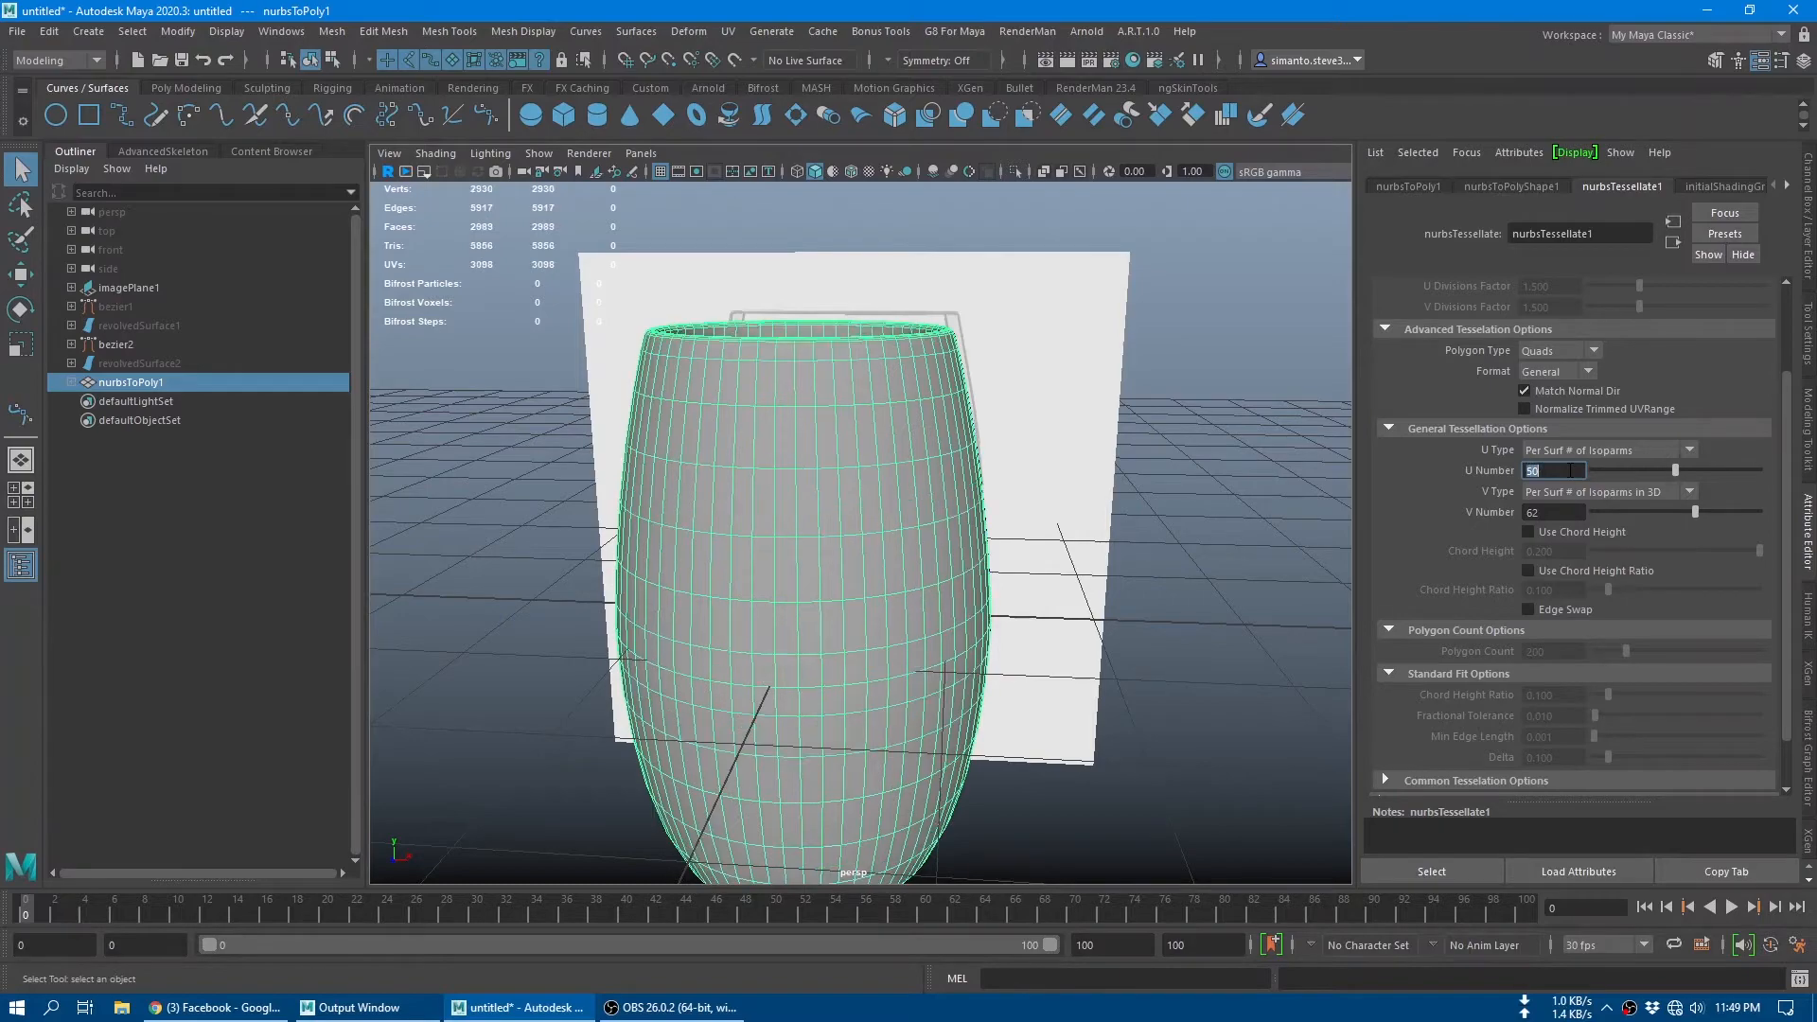
Step: Examine the edge loops on the glass's rim, outer wall and interior up close
left_click_drag(742, 411, 759, 580, "alt")
right_click_drag(759, 579, 911, 576, "alt")
left_click_drag(910, 576, 1127, 473, "alt")
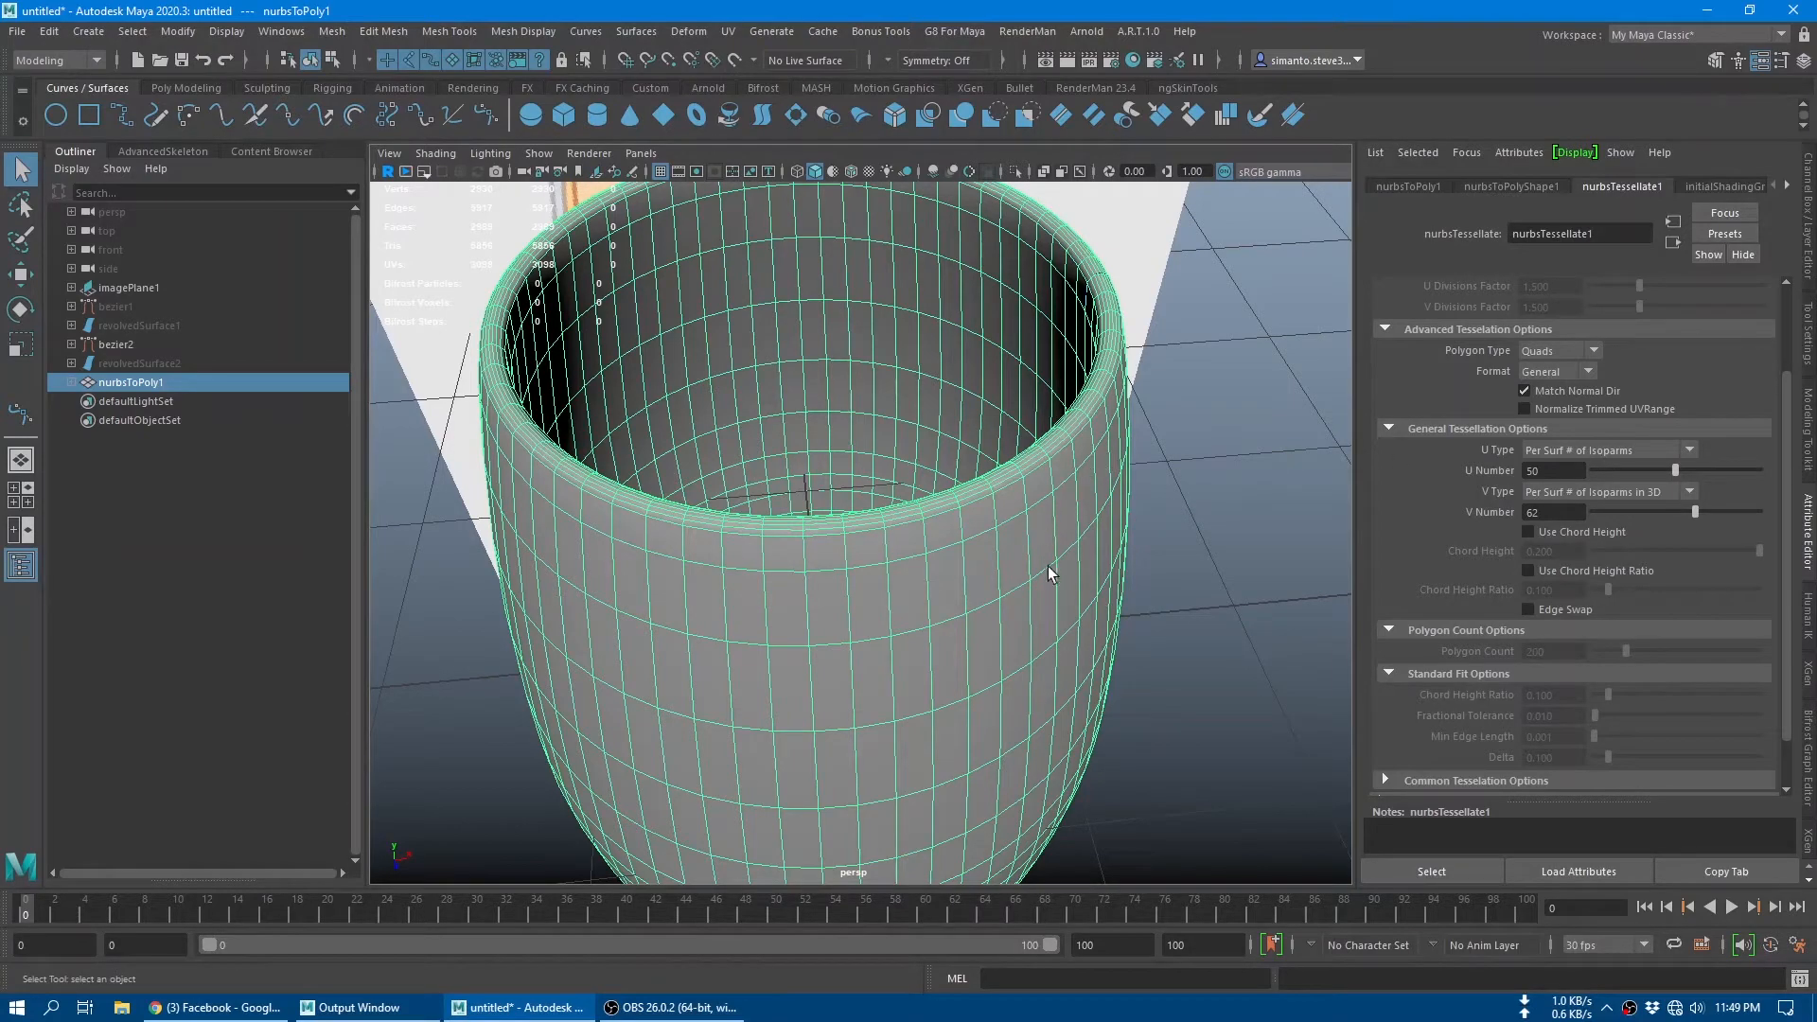
left_click_drag(1048, 566, 994, 628, "alt")
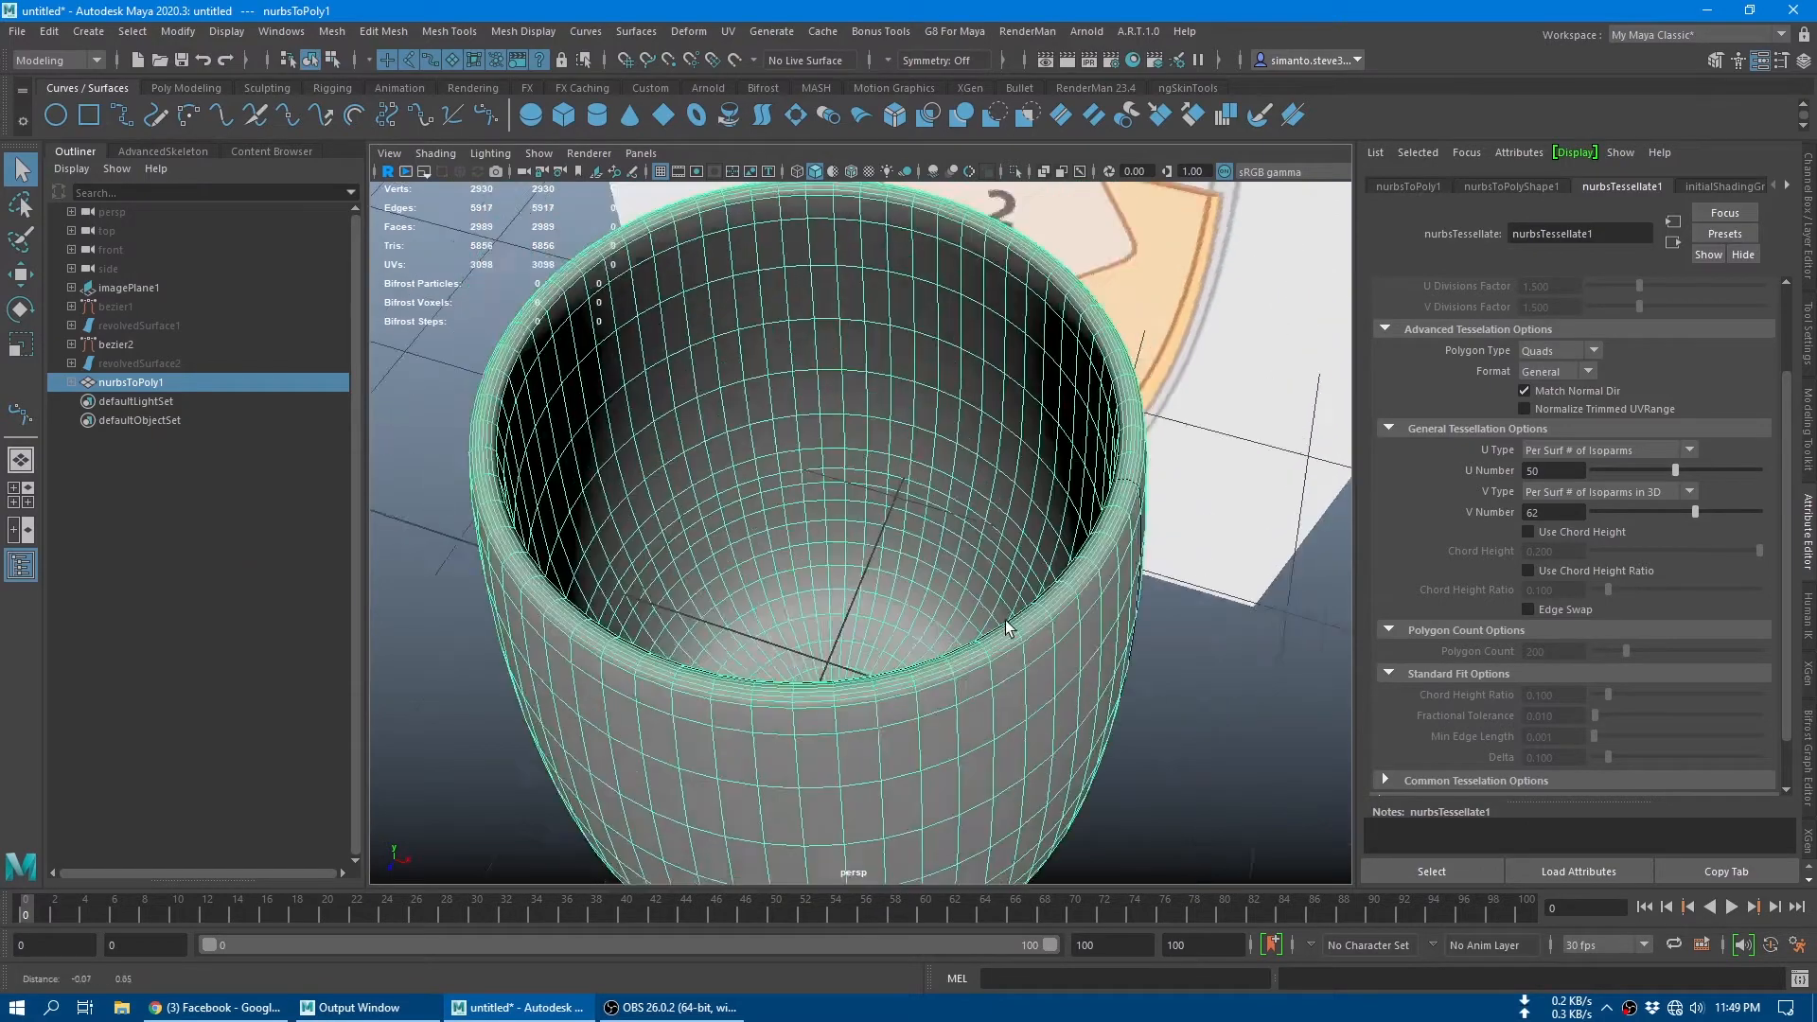
right_click_drag(994, 628, 1132, 566, "alt")
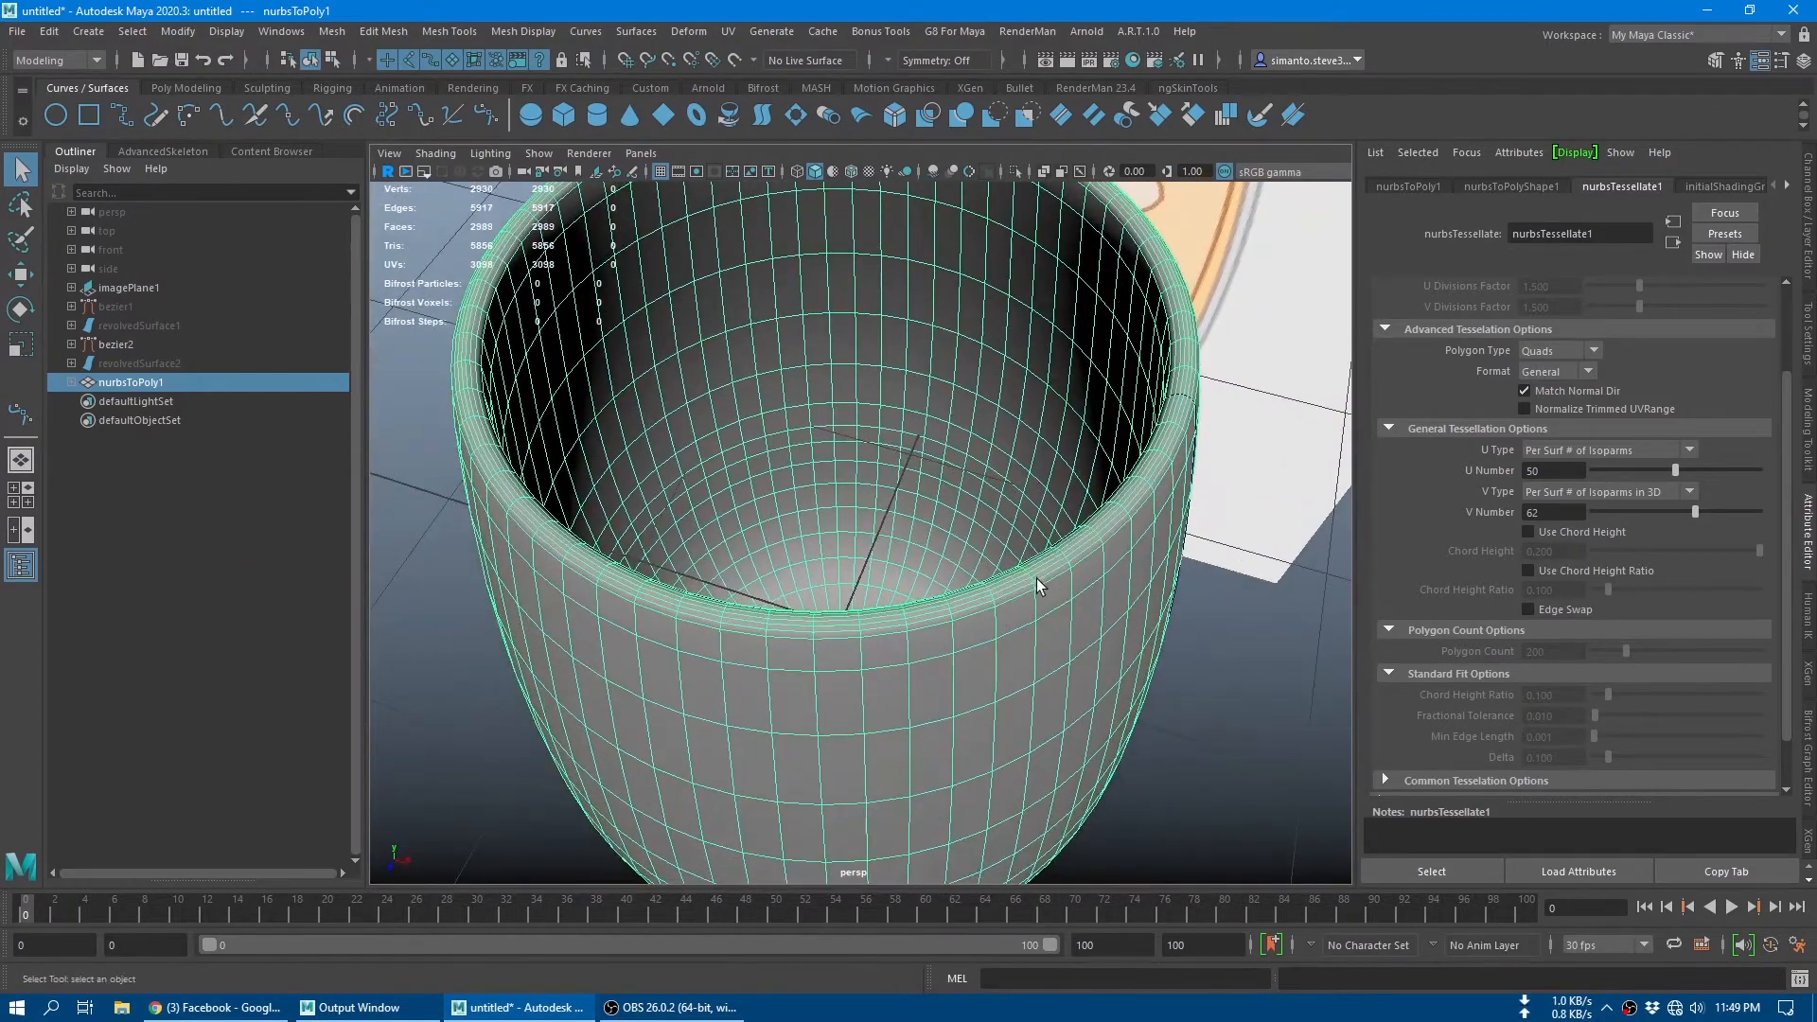
scroll(1015, 667, "down", 5)
mouse_move(1015, 667)
left_mouse_down("alt")
mouse_move(990, 601)
mouse_move(1023, 616)
mouse_move(1024, 679)
left_mouse_up("alt")
scroll(1002, 366, "up", 6)
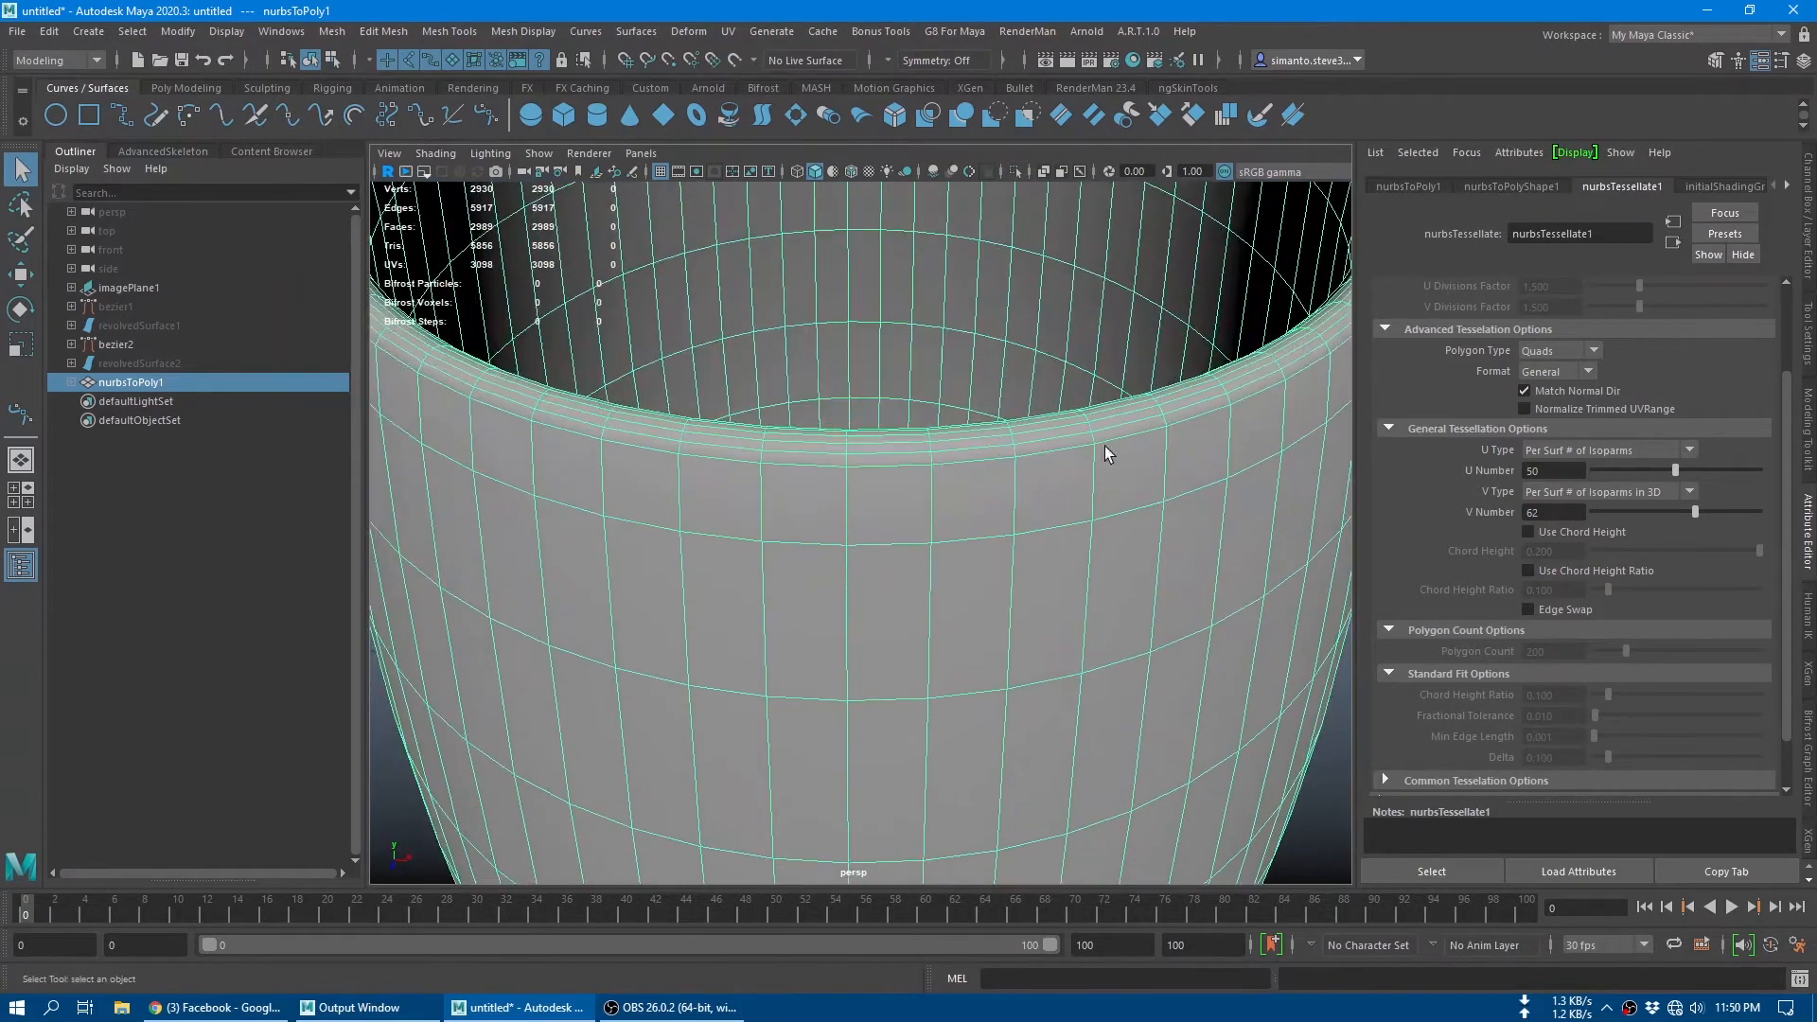
left_click_drag(852, 414, 856, 492, "alt")
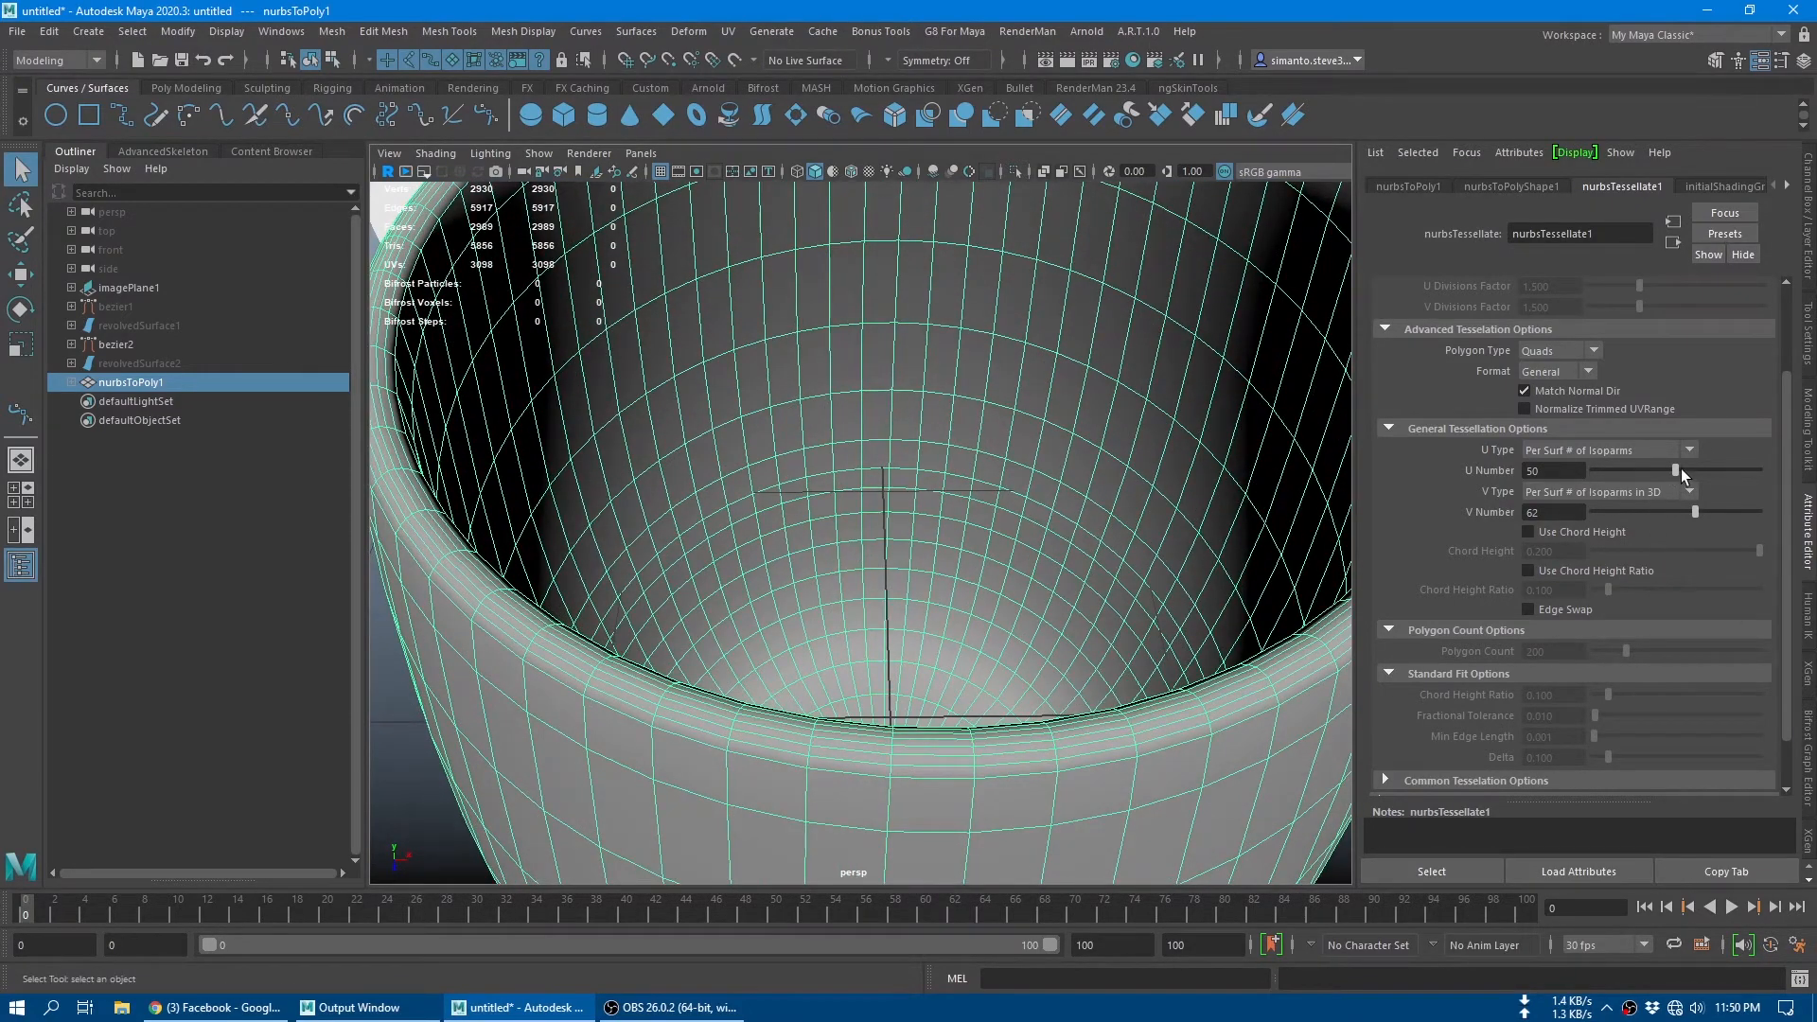
Step: Try a tessellation U Number of 37, and settle on 94 for a denser glass mesh
left_click_drag(1681, 469, 1653, 470)
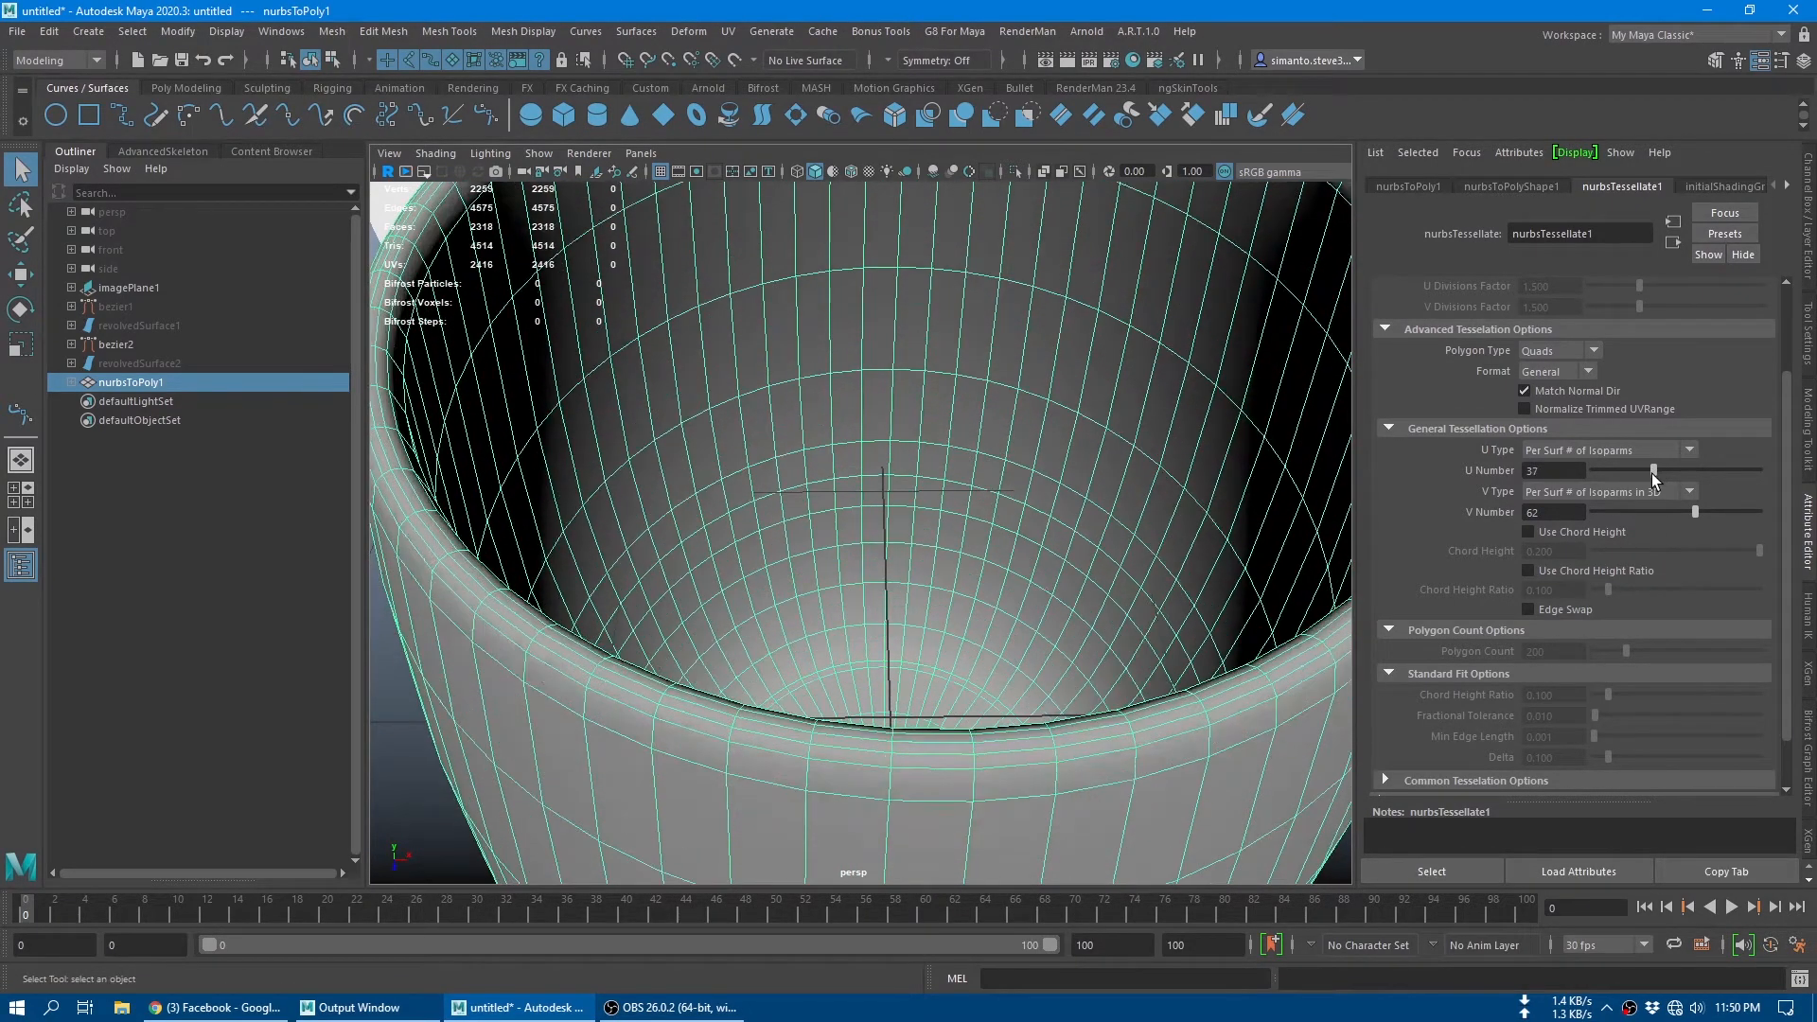
left_click_drag(961, 568, 857, 587, "alt")
left_click_drag(1690, 474, 1749, 476)
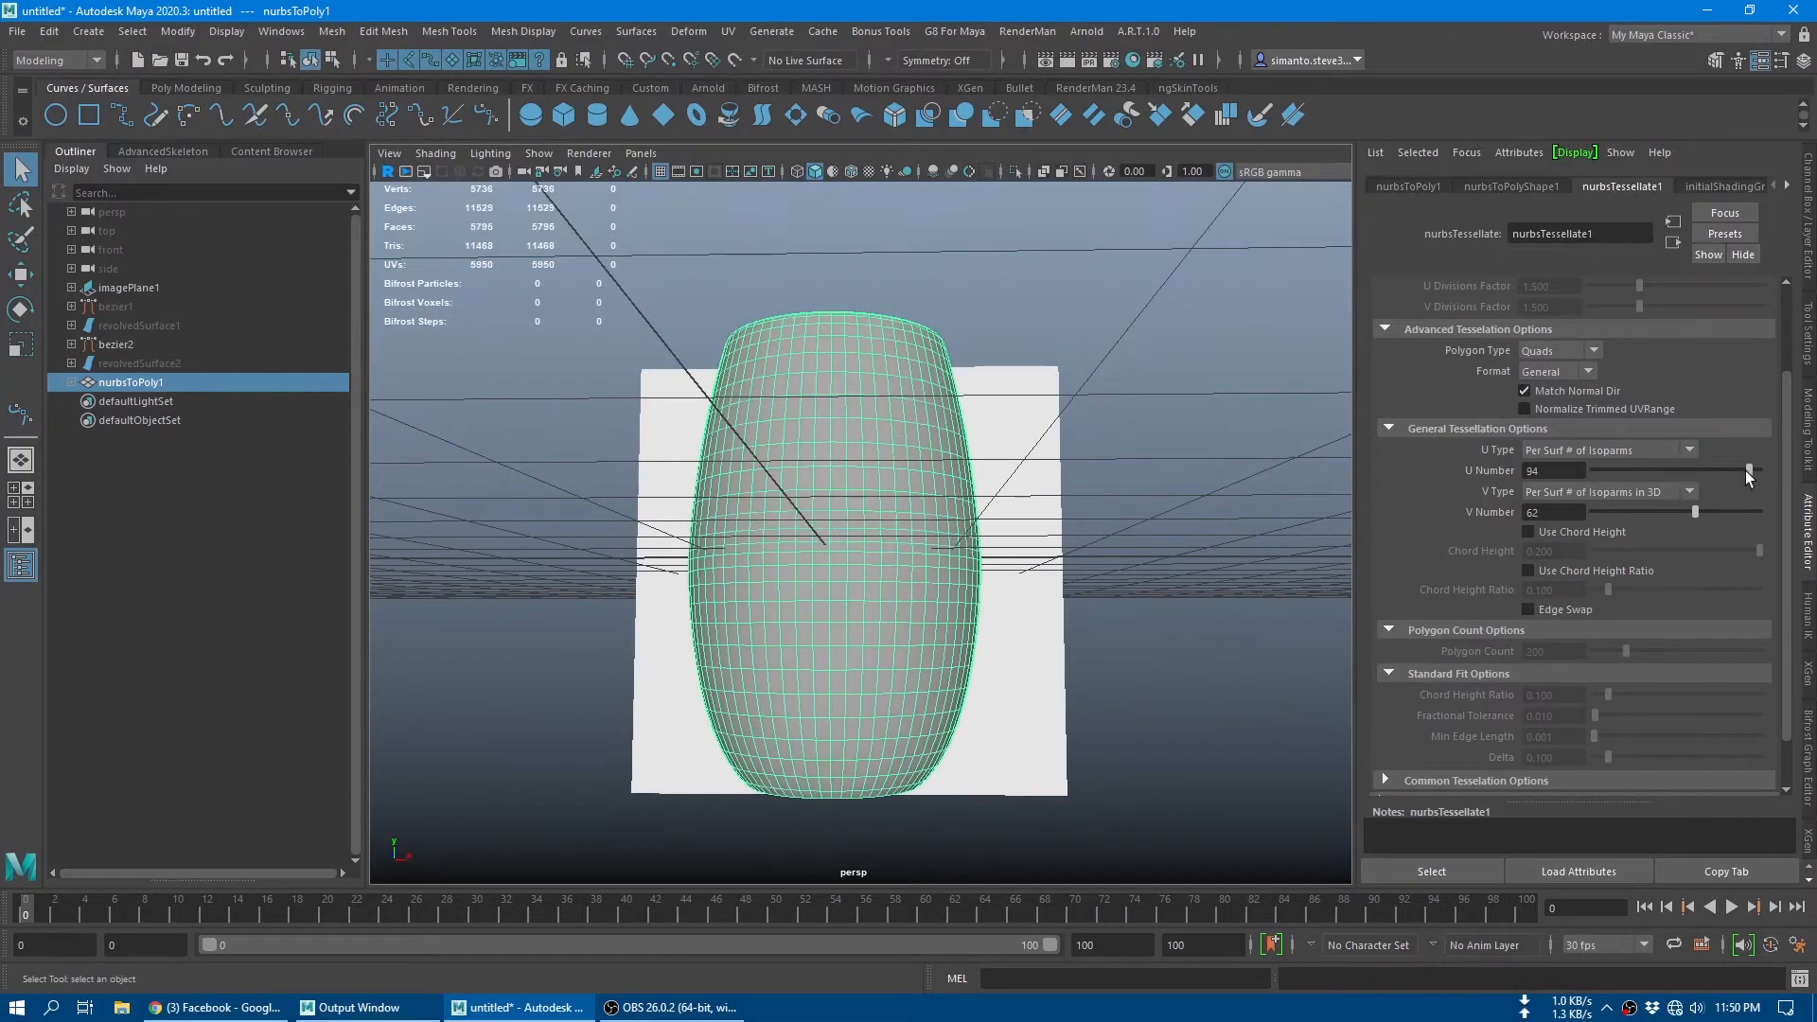
Step: Examine the dense glass mesh from below and above, and deselect it to check its shading
left_click_drag(797, 274, 795, 397, "alt")
right_click_drag(795, 398, 1217, 695, "alt")
middle_click_drag(1218, 695, 1219, 415, "alt")
left_click_drag(1046, 674, 1026, 483, "alt")
right_click_drag(1026, 483, 732, 607, "alt")
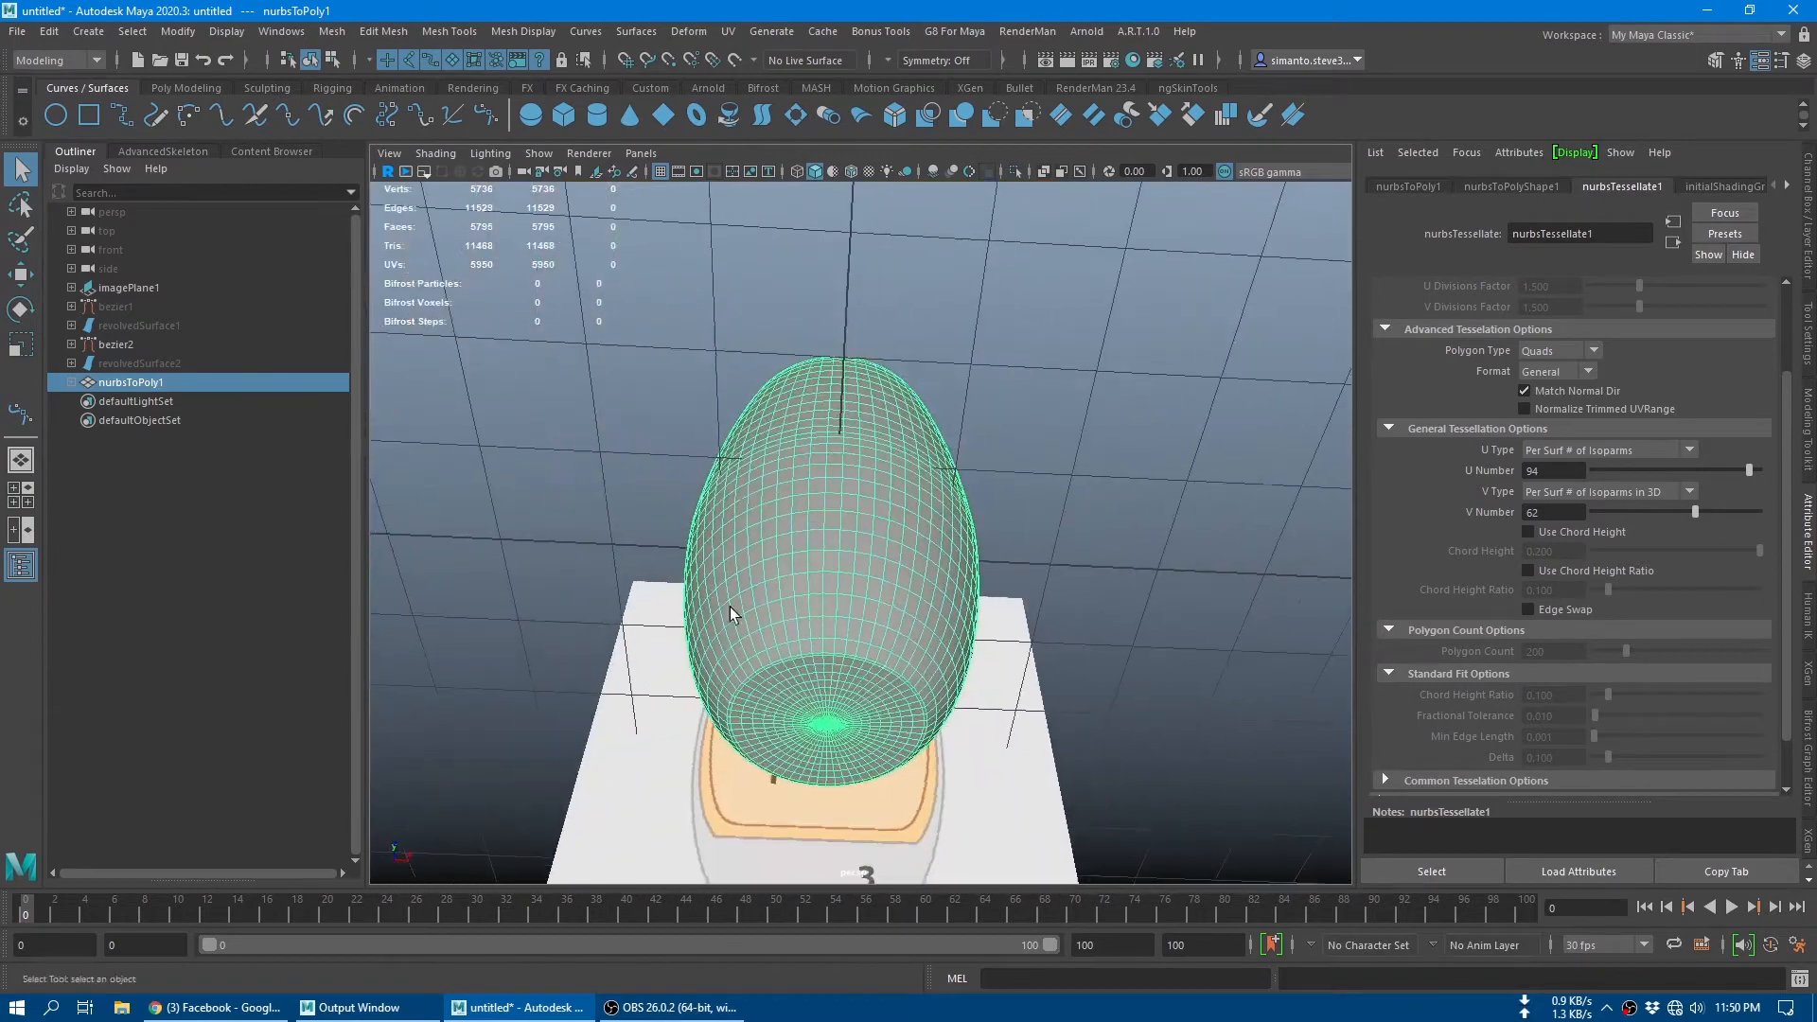
left_click_drag(831, 585, 845, 647, "alt")
left_click(1204, 407)
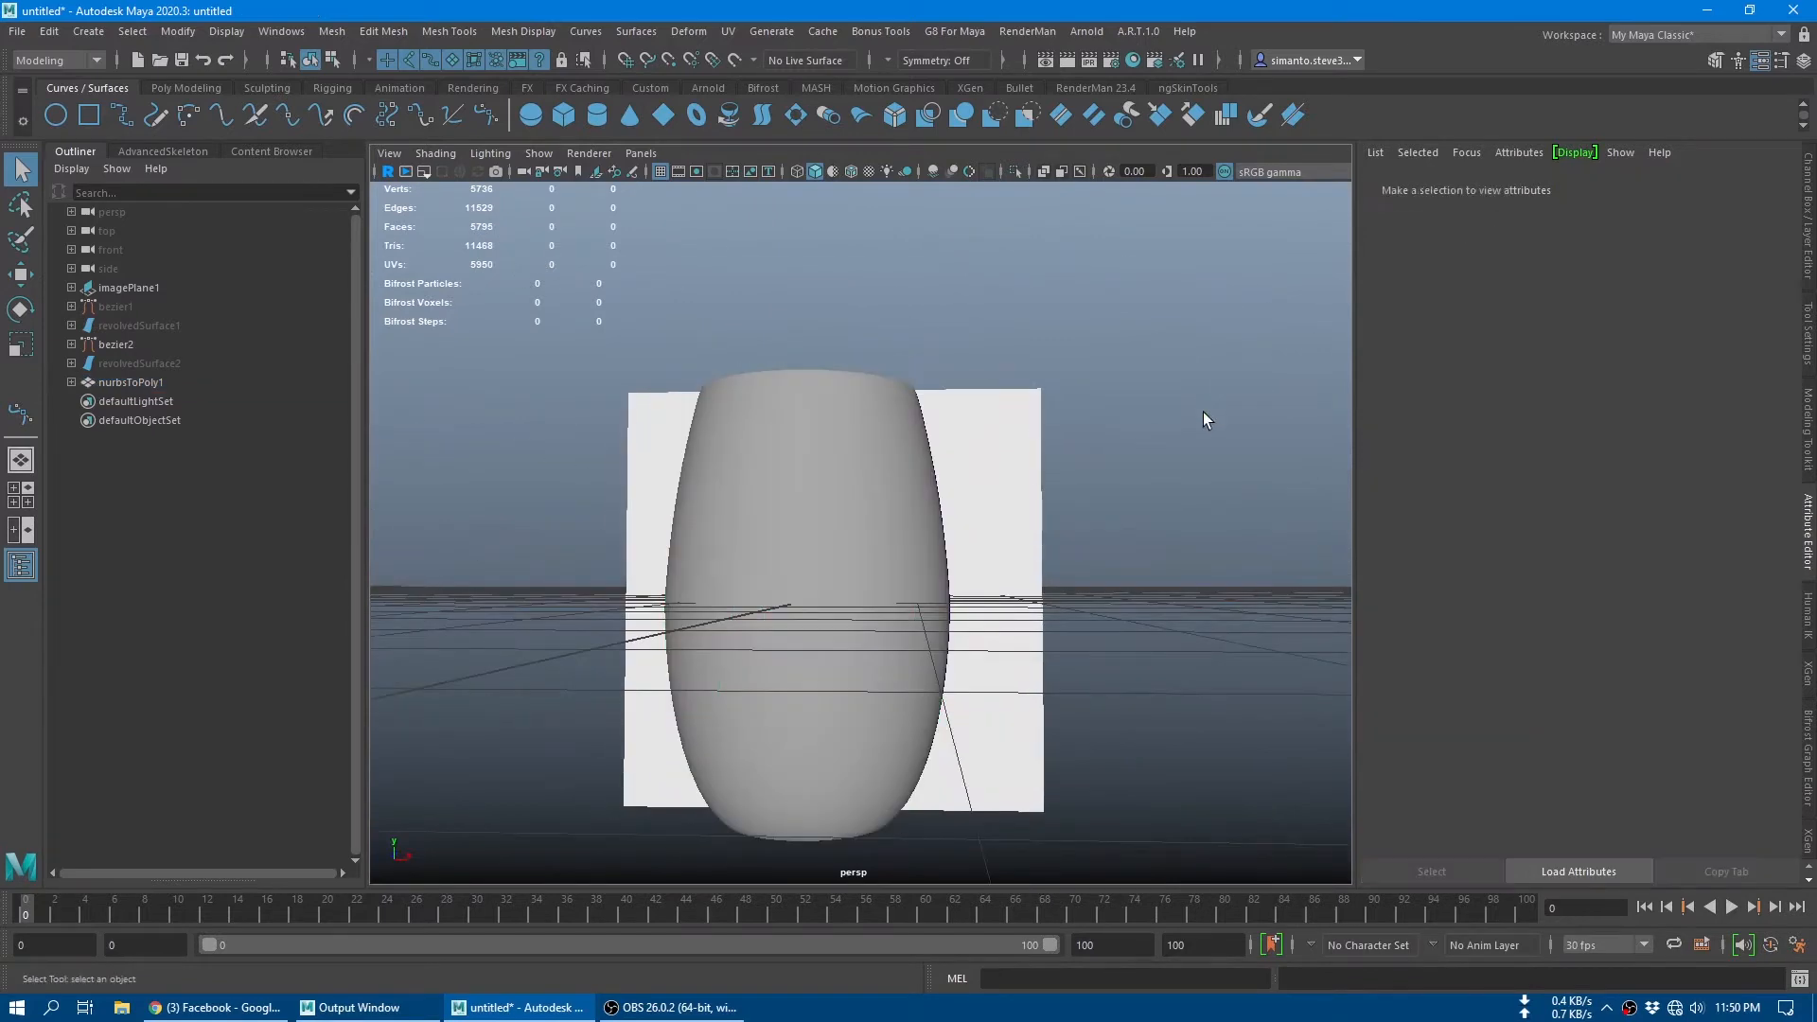
left_click_drag(1204, 409, 1087, 565, "alt")
Step: Hide the polygon glass and clear the selection
left_click(849, 481)
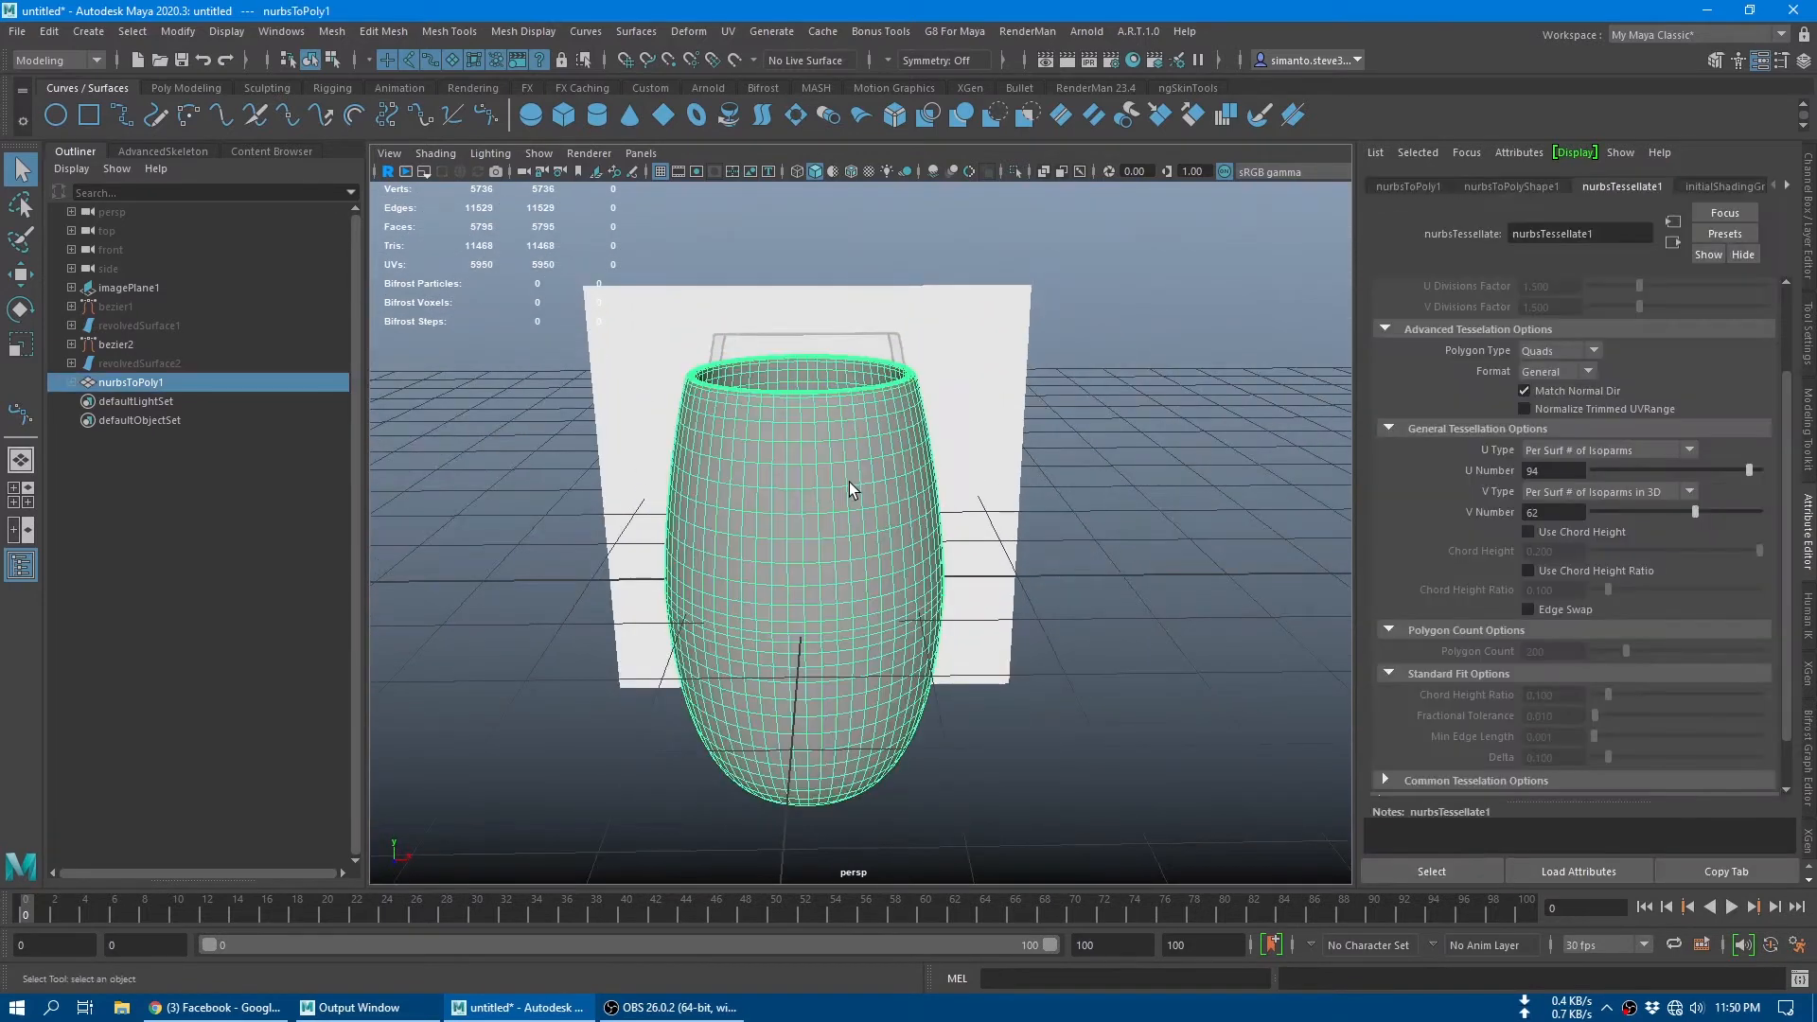
key("h")
left_click(1174, 406)
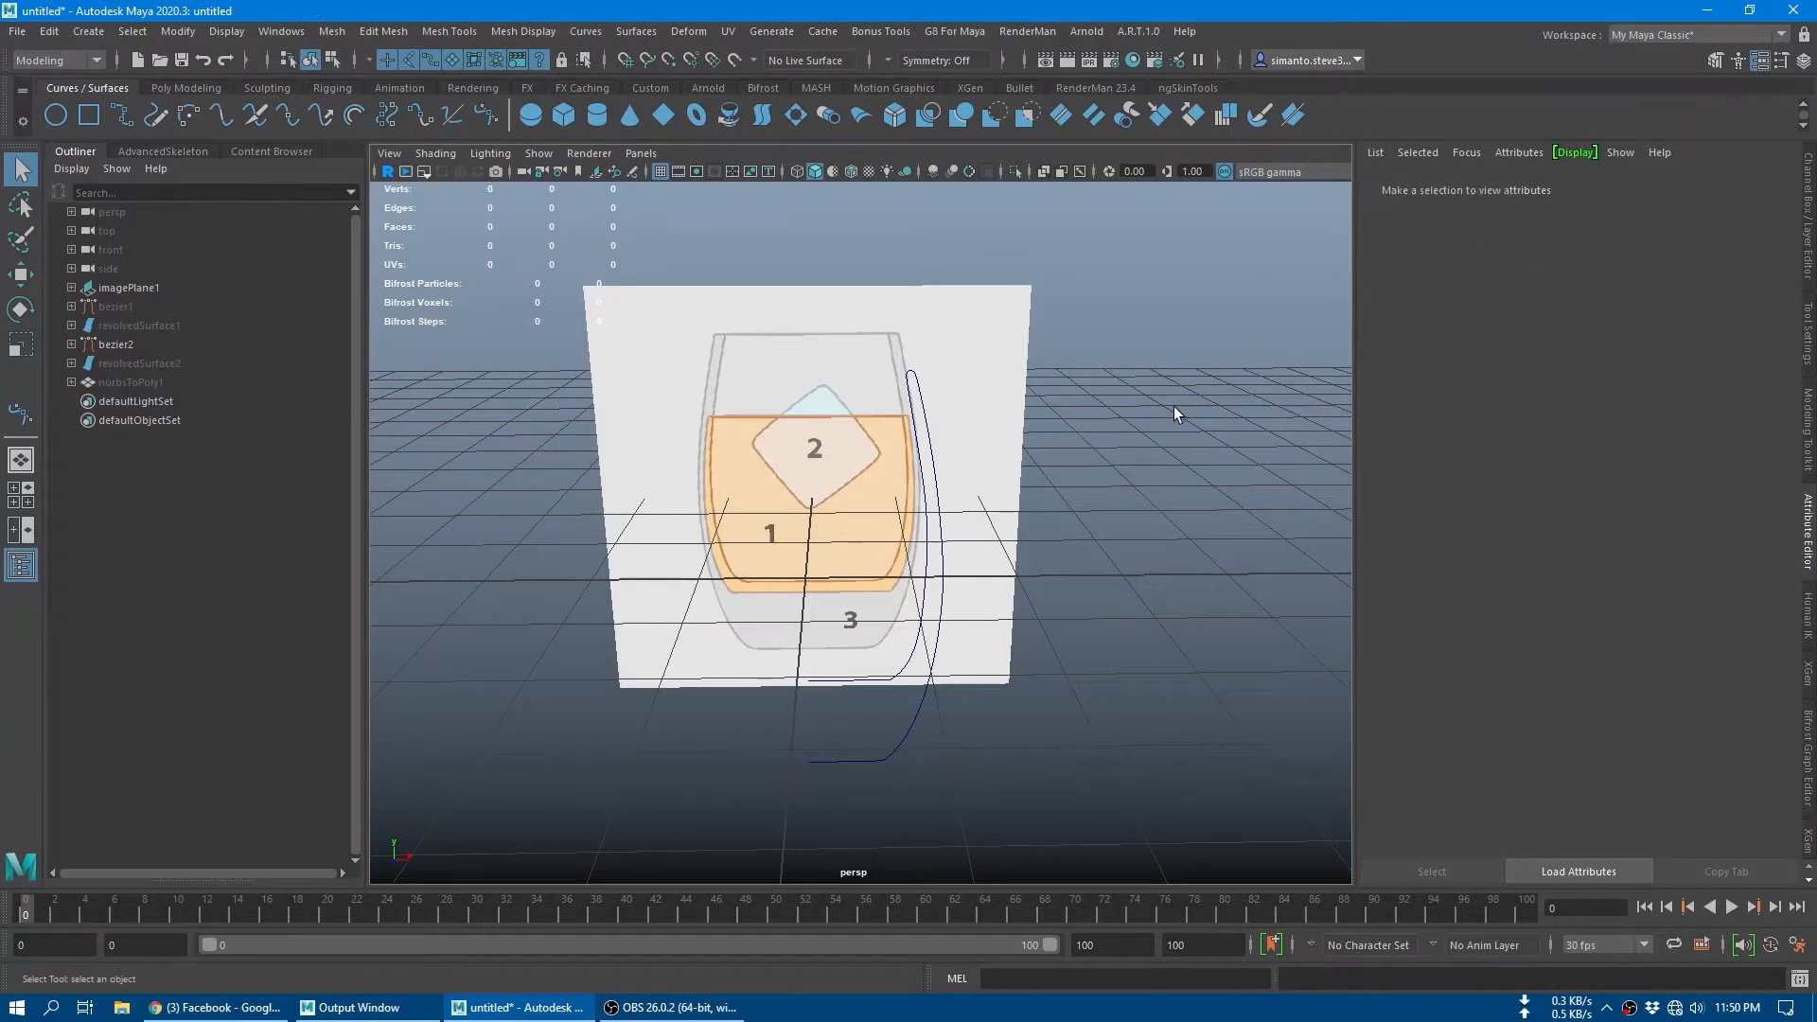
Step: Create a polygon cube in front of the reference image for the ice cube
scroll(832, 458, "up", 3)
middle_click_drag(831, 458, 874, 504, "alt")
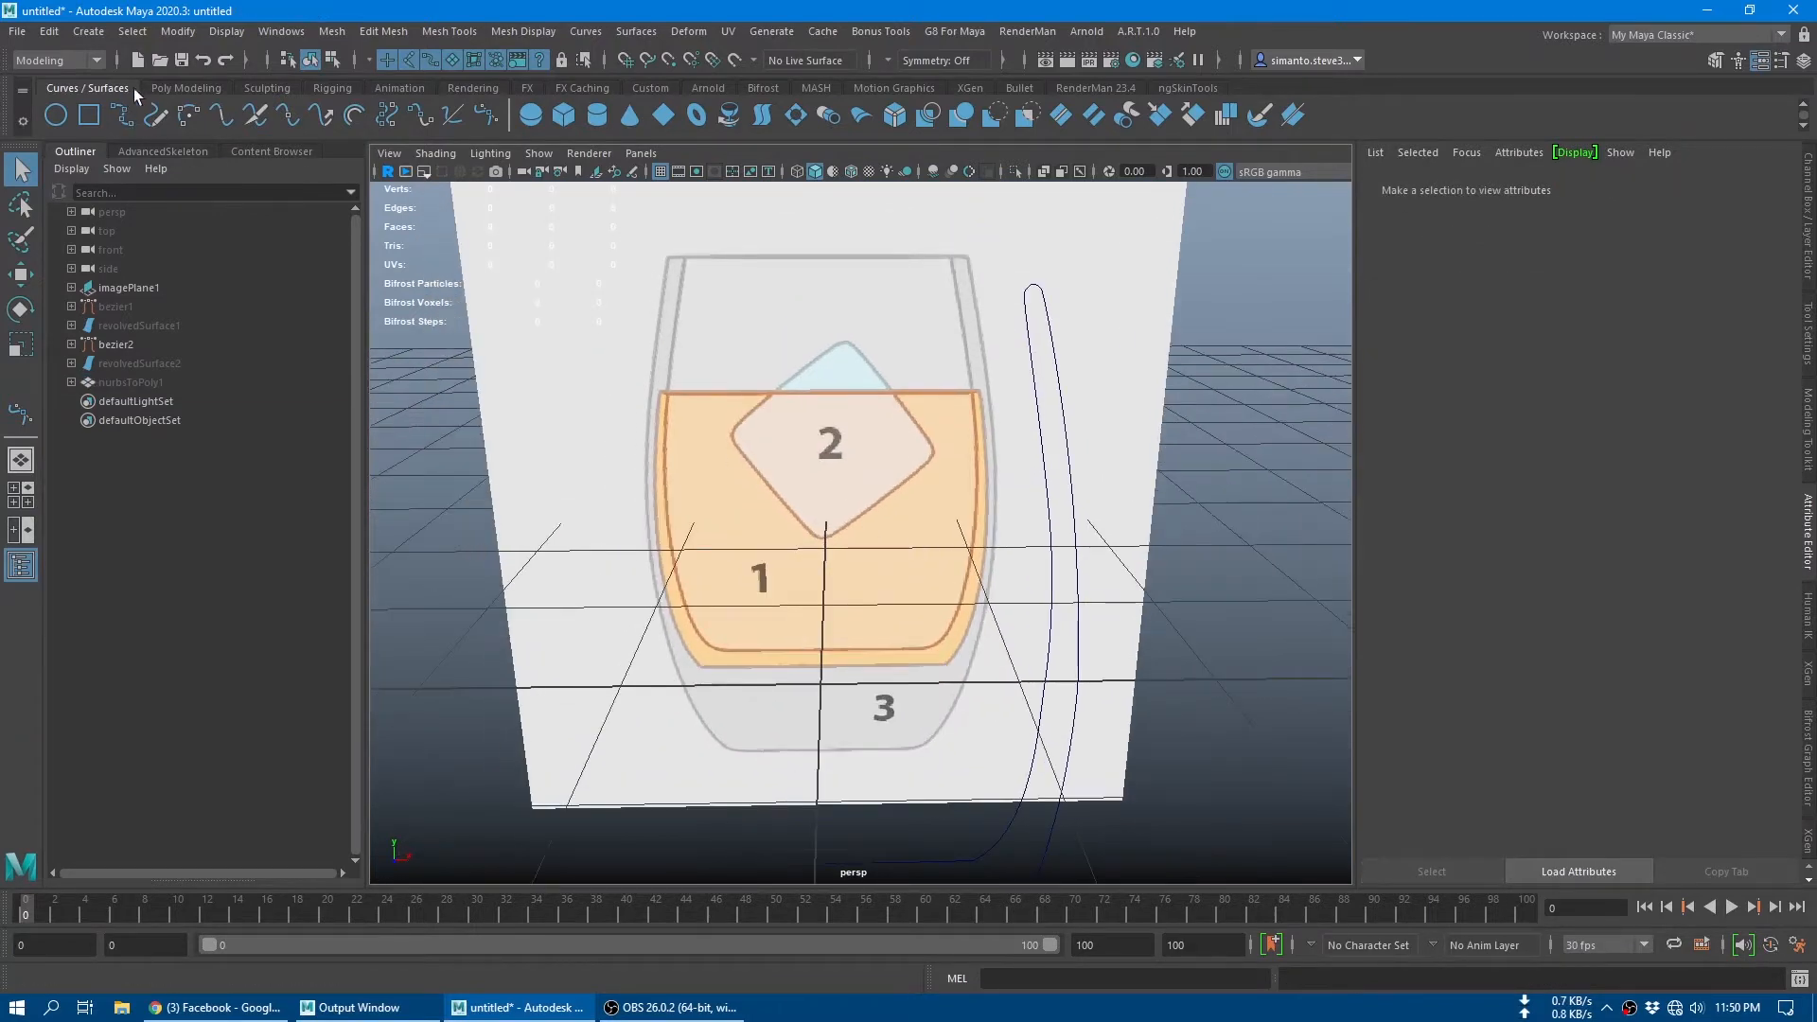
left_click(185, 88)
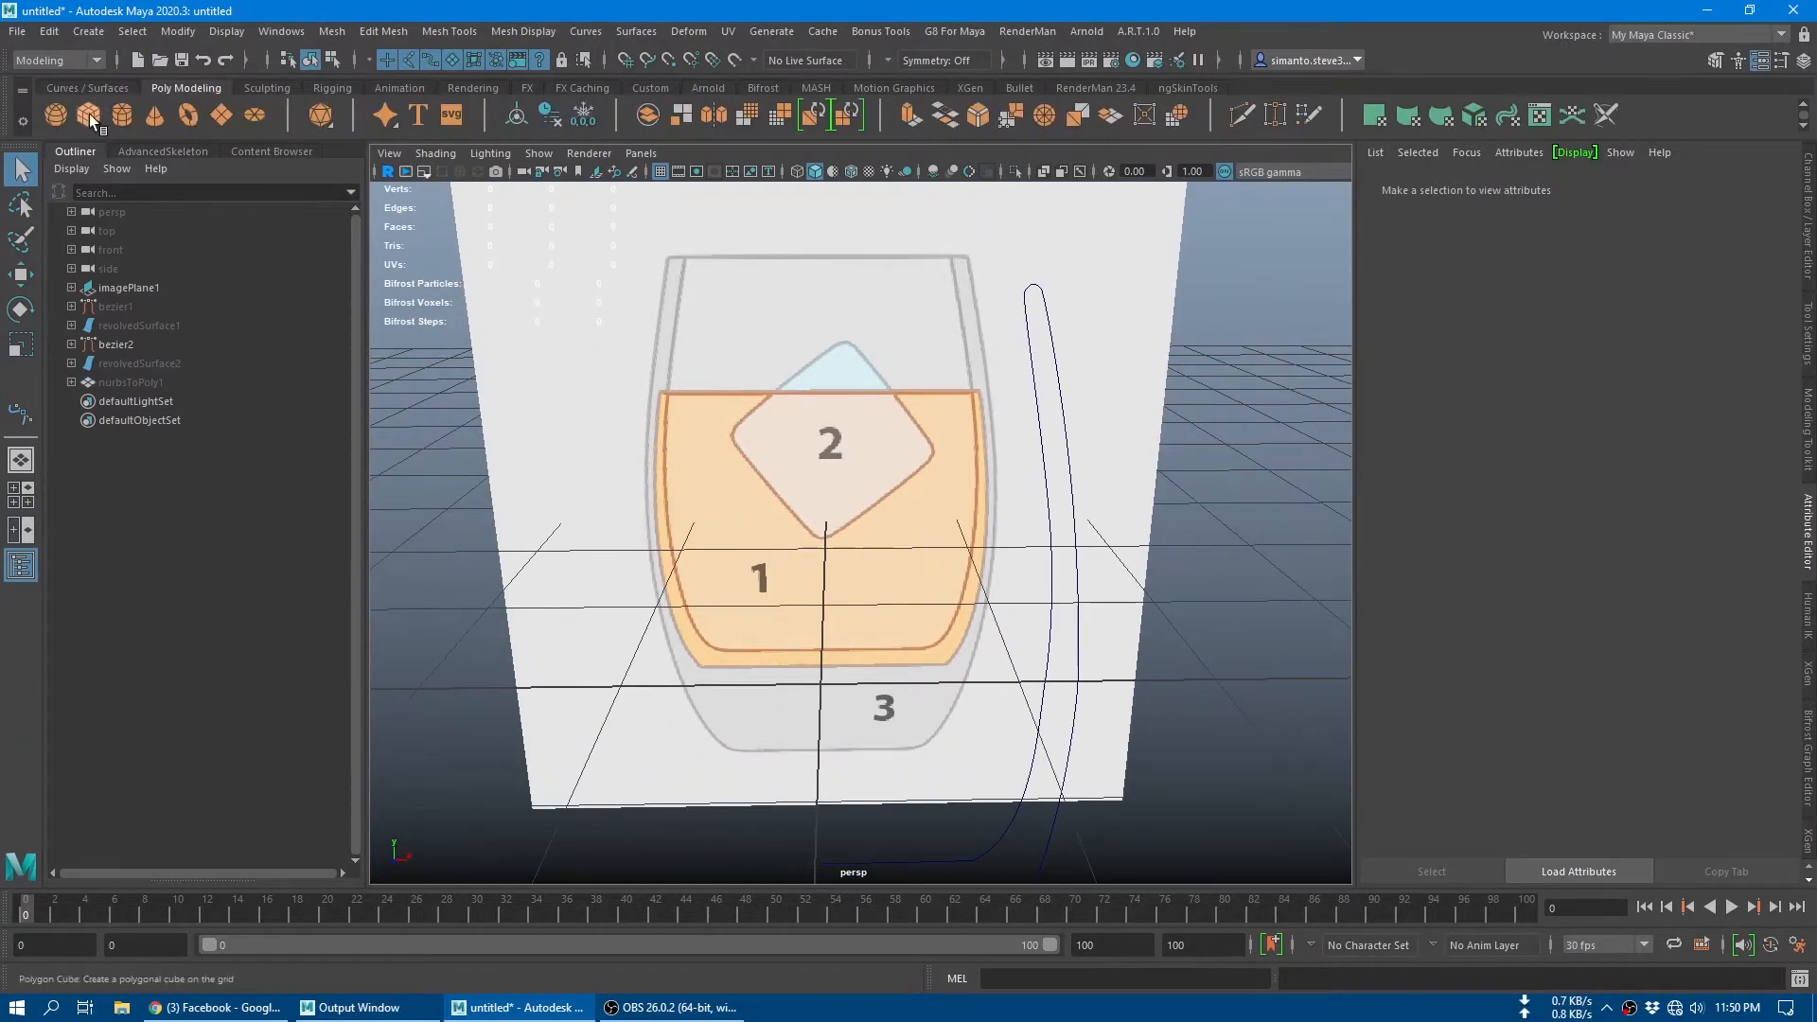
left_click(89, 113)
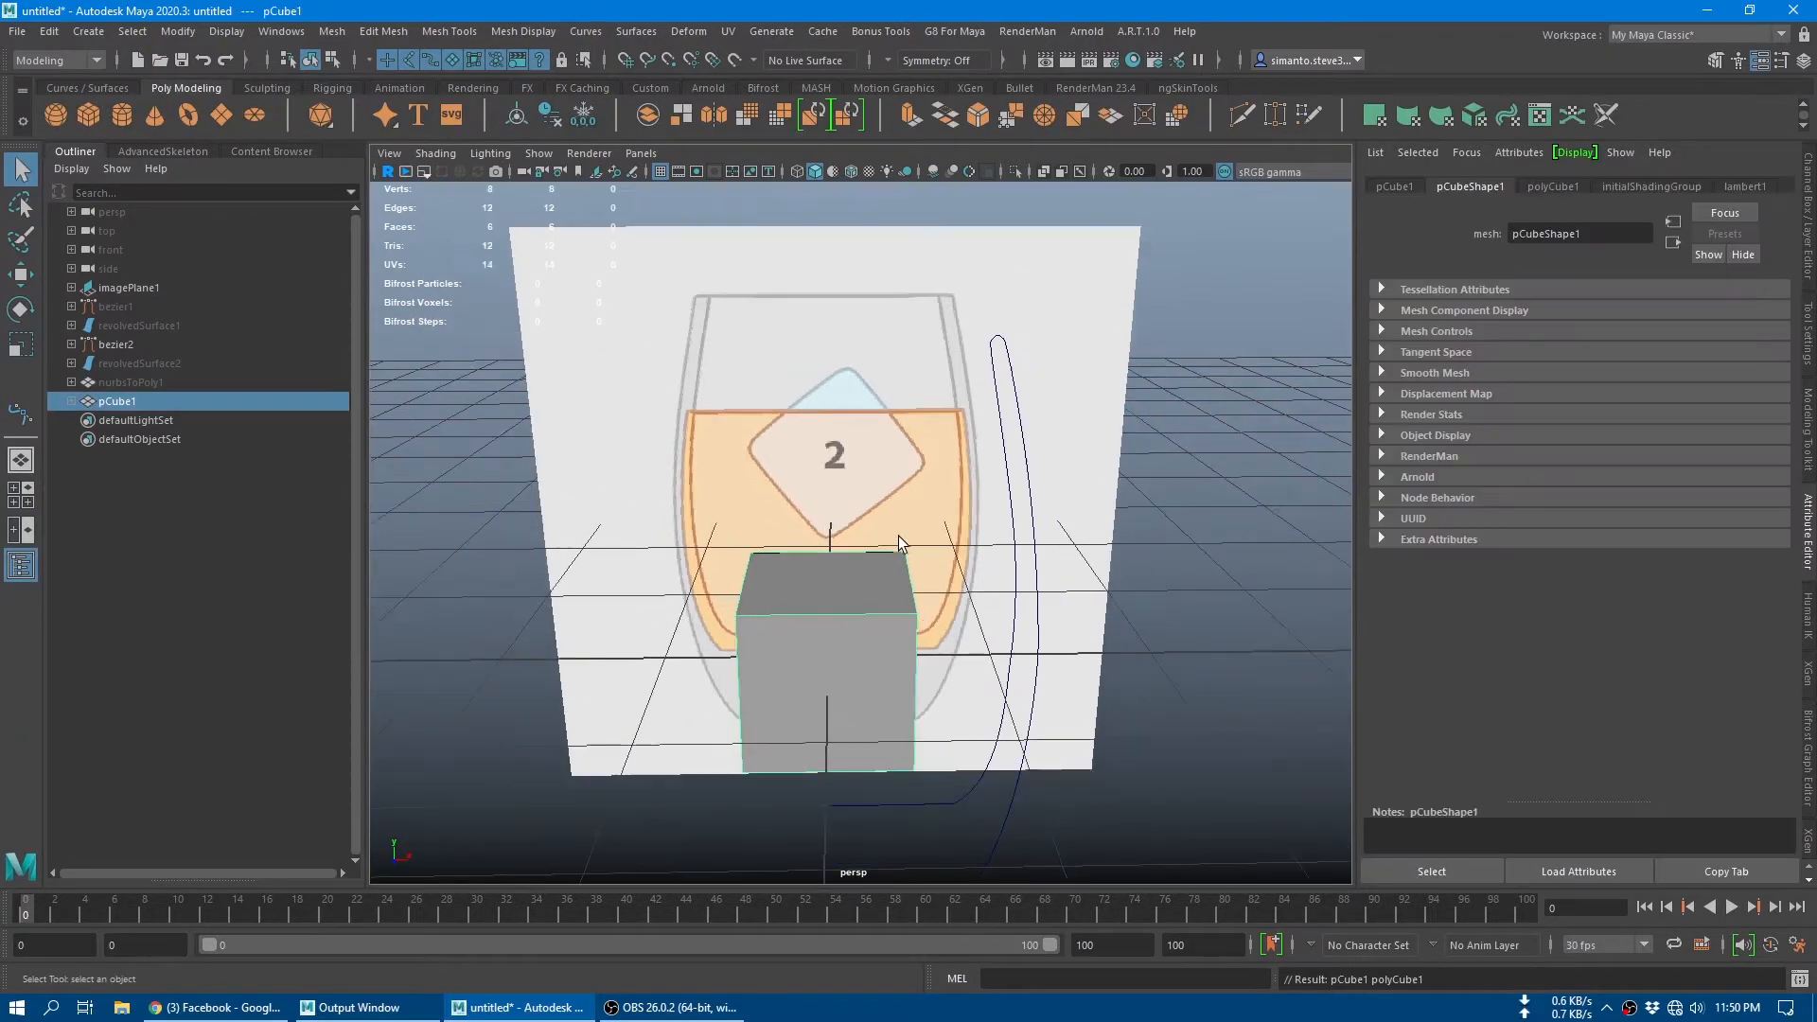
Step: In the front view, move the cube up so its centre sits over the ice cube in the reference image
left_click_drag(899, 535, 771, 626, "alt")
key("space")
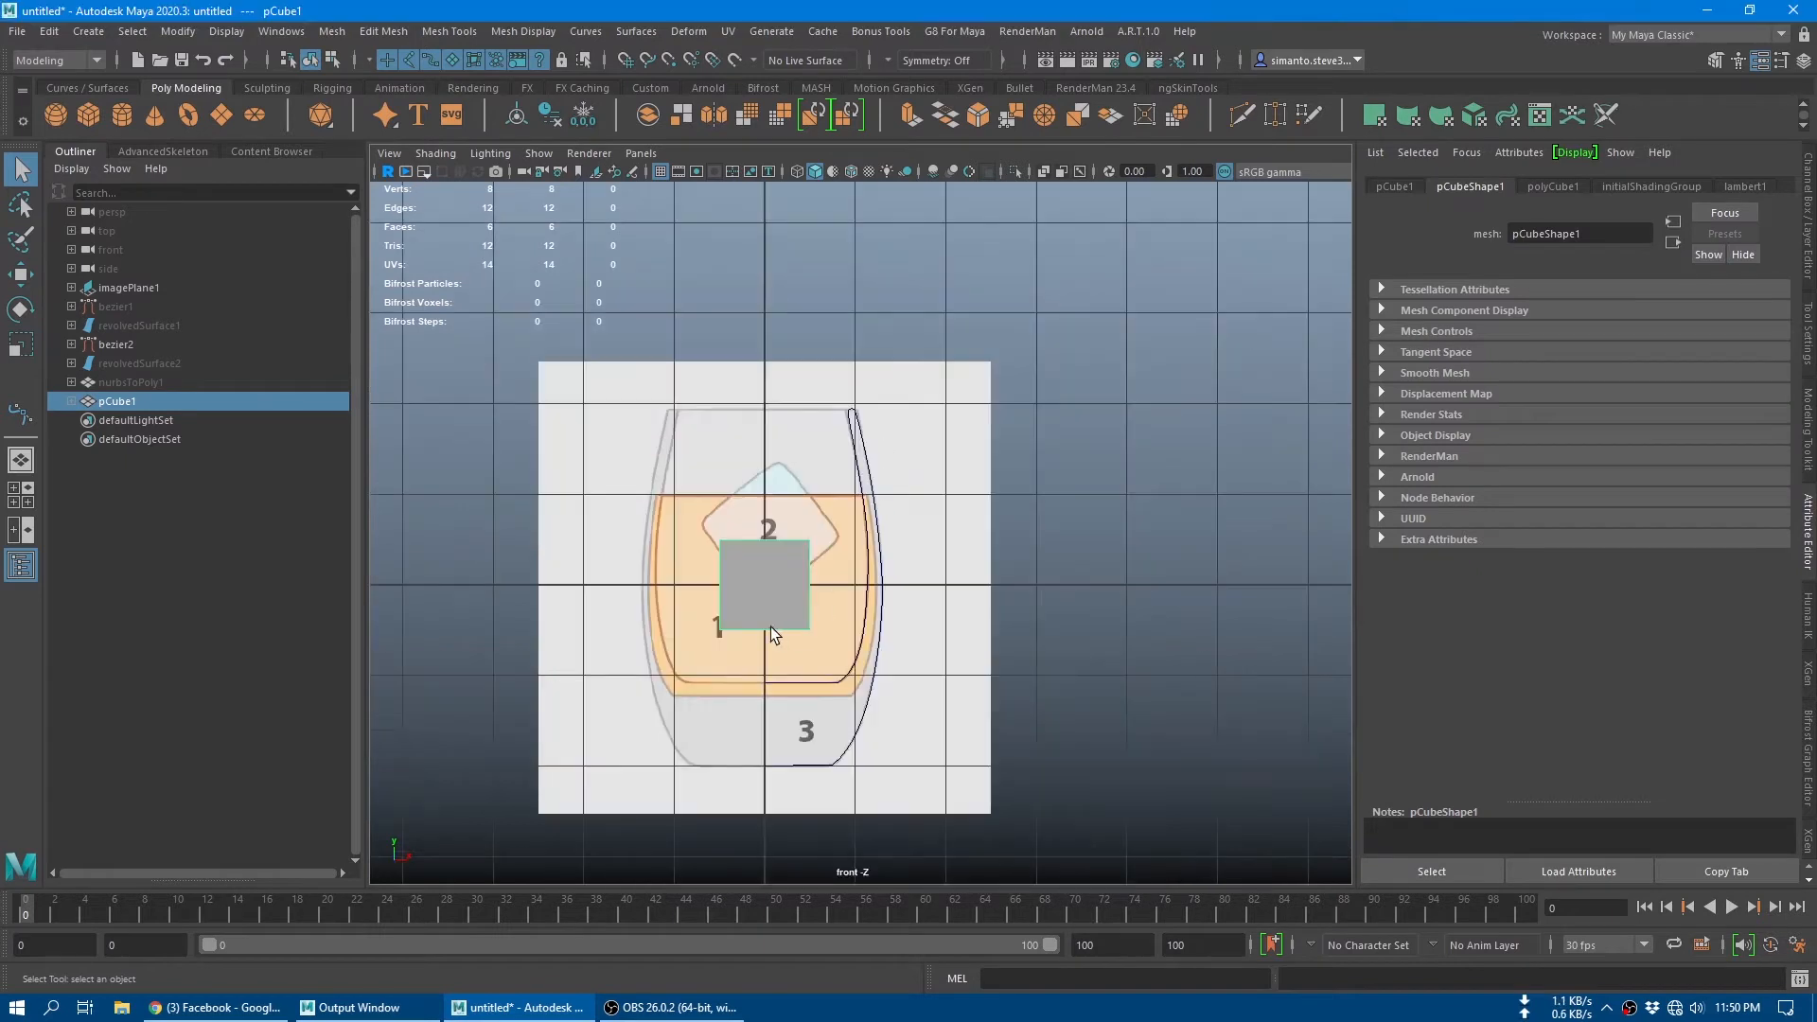
scroll(759, 582, "up", 5)
key("w")
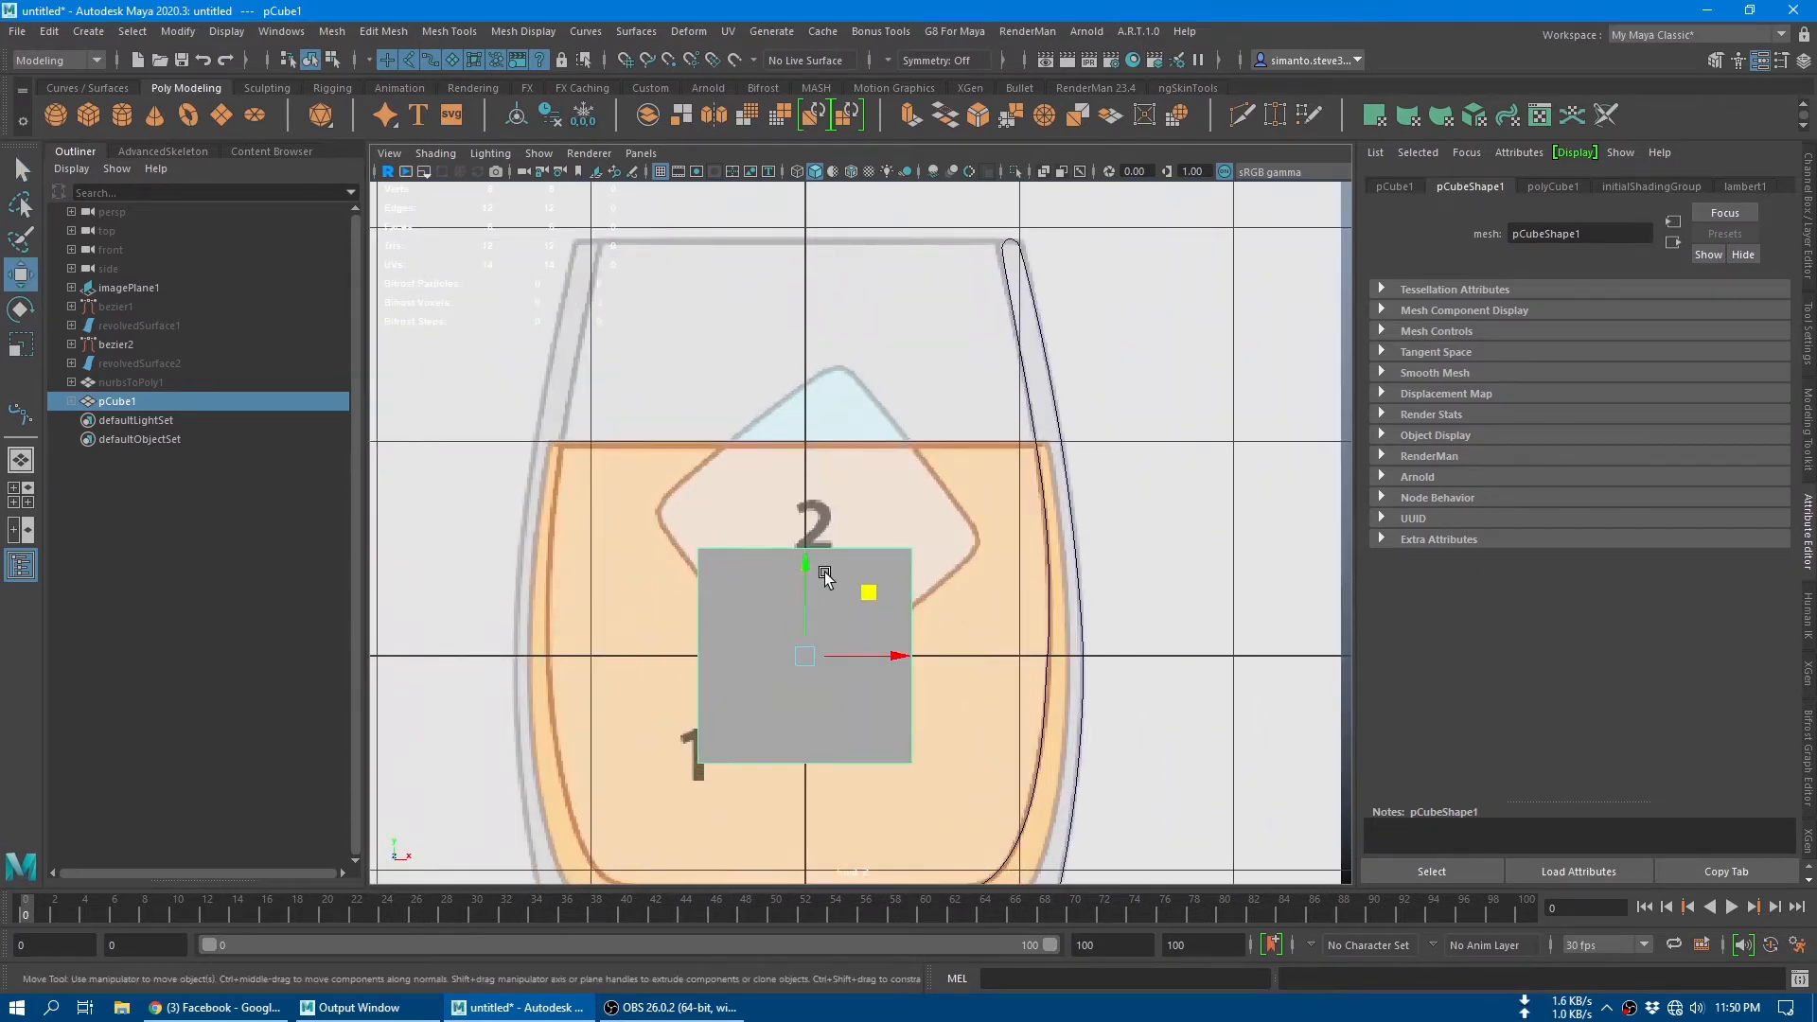
left_click_drag(871, 593, 836, 428)
Step: Rotate the cube to match the tilt of the reference ice cube, and fine-tune its position
key("e")
key("w")
key("e")
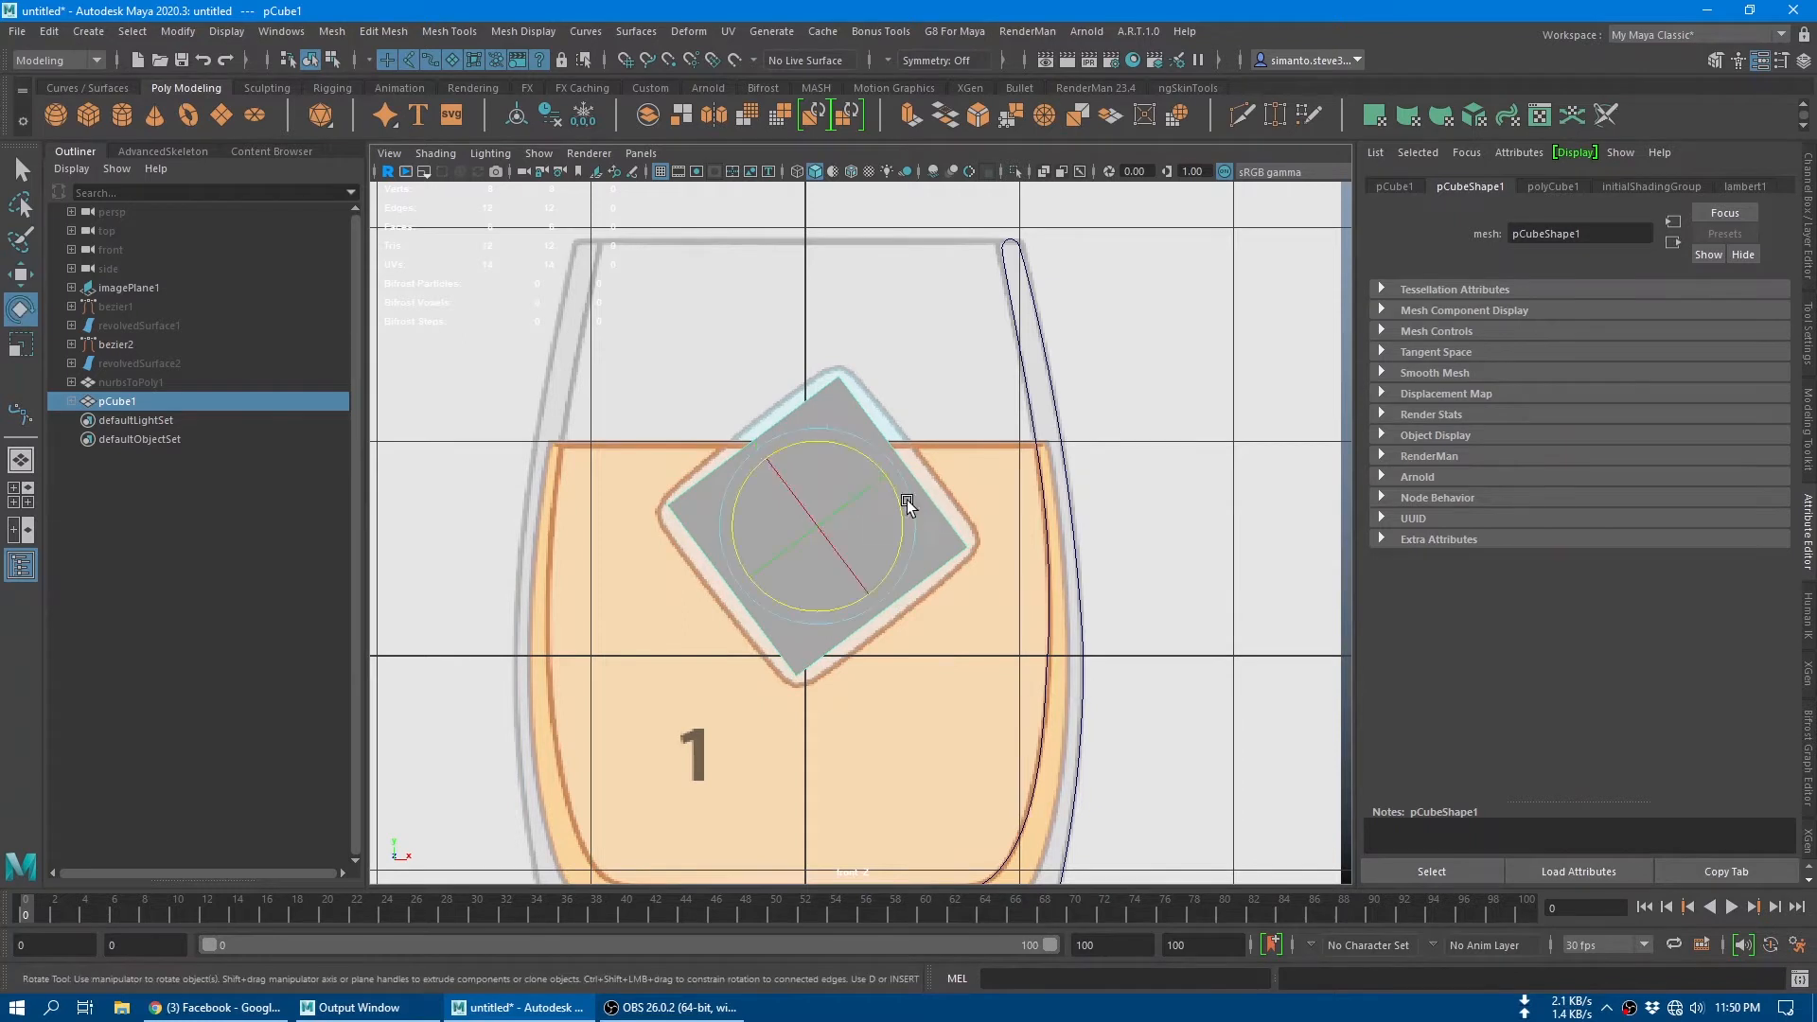
left_click_drag(901, 502, 899, 509)
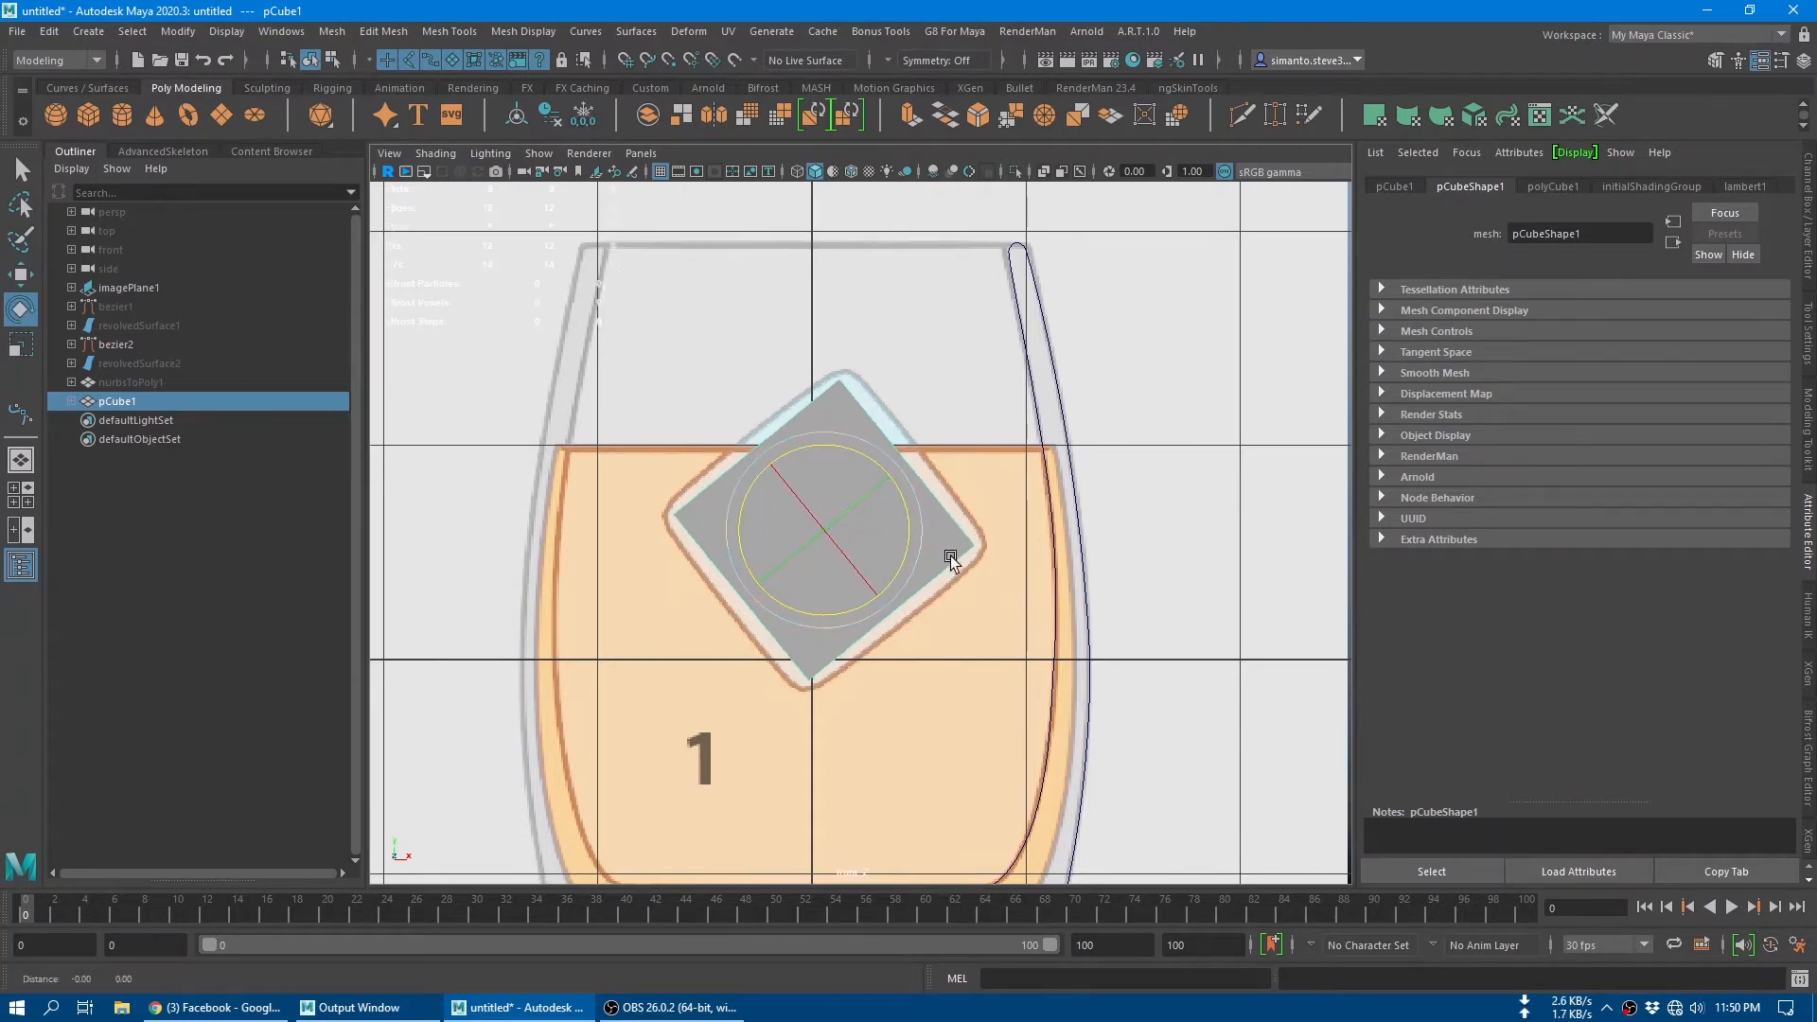
middle_click_drag(950, 554, 967, 557, "alt")
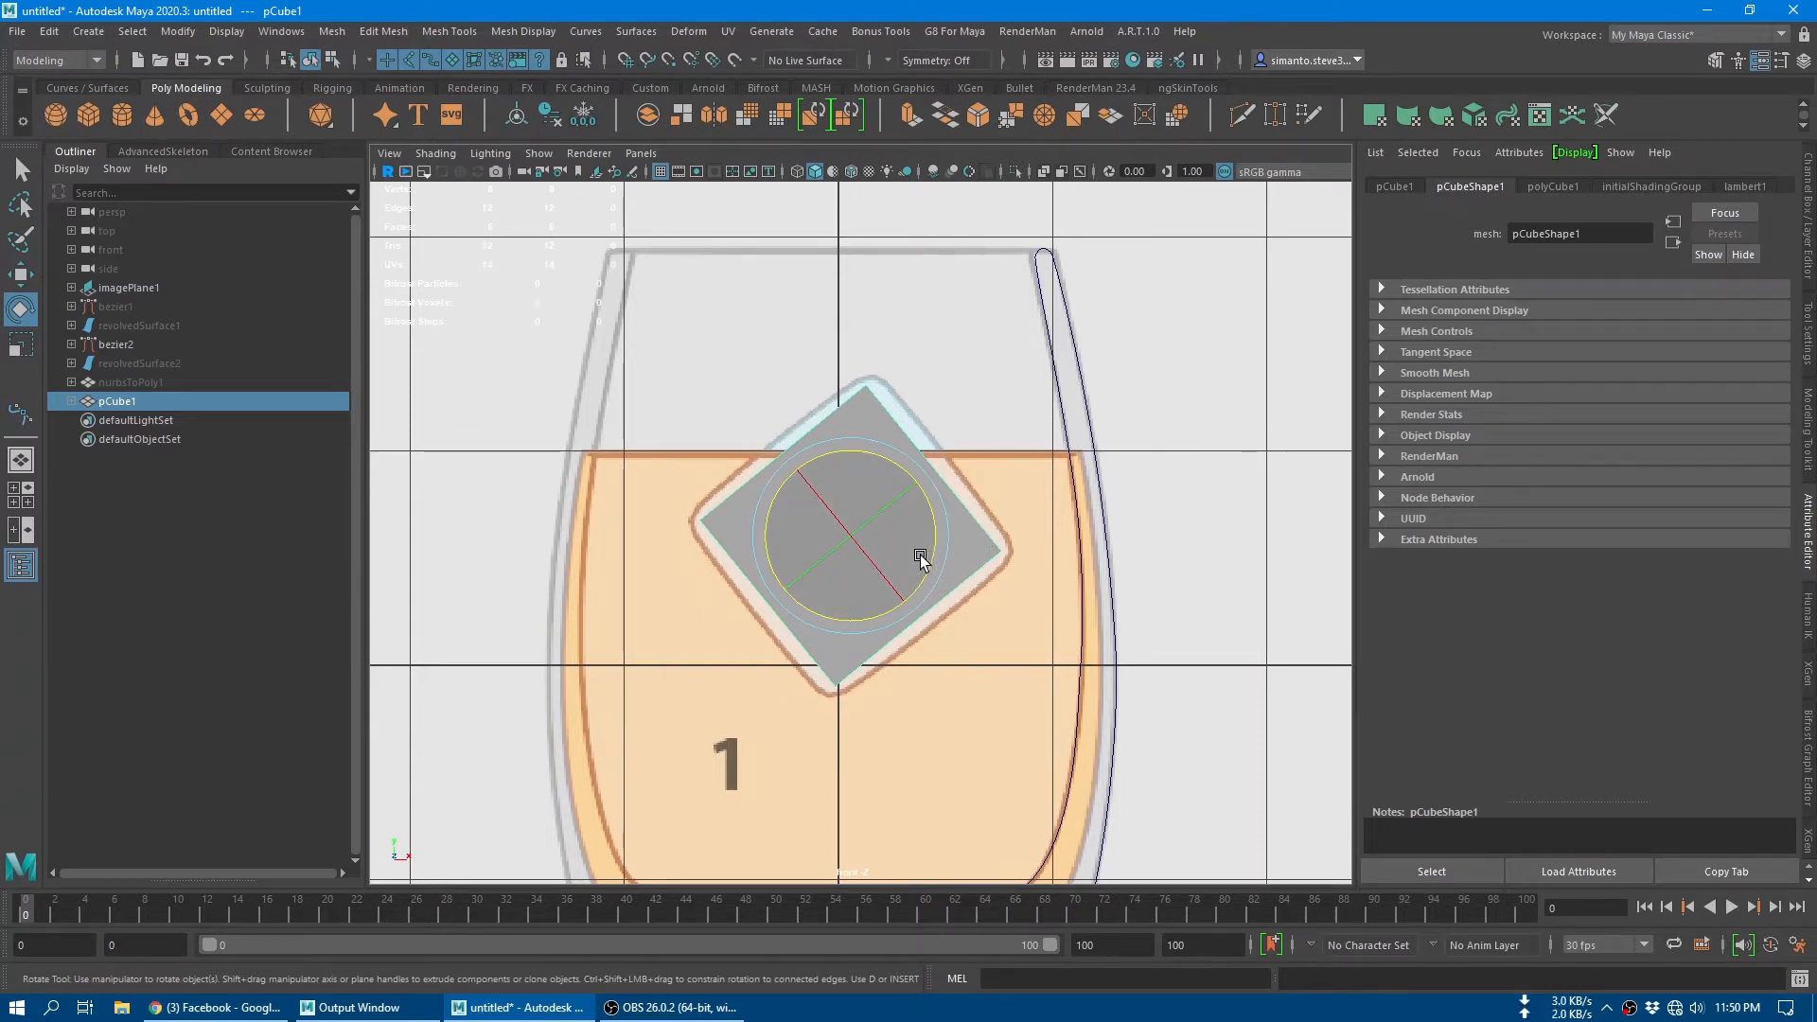
key("w")
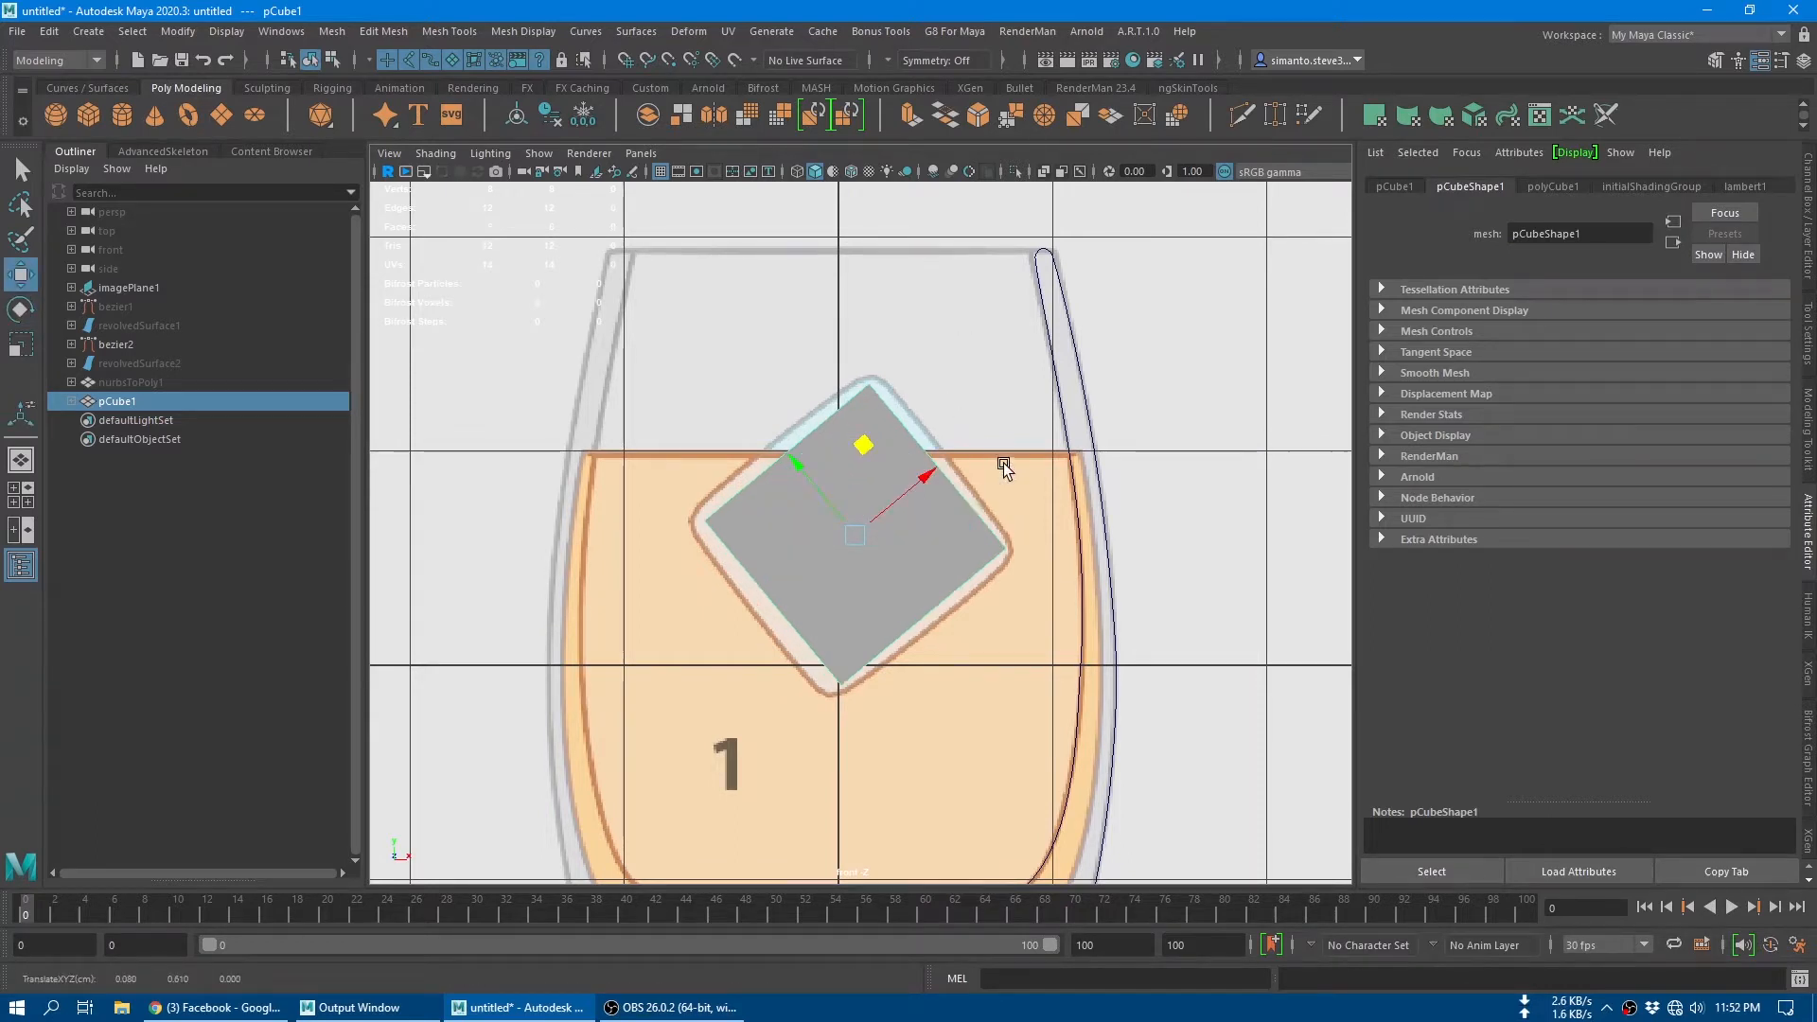
Step: Return to the perspective view and select all the edges of the tilted cube
key("space")
key("space")
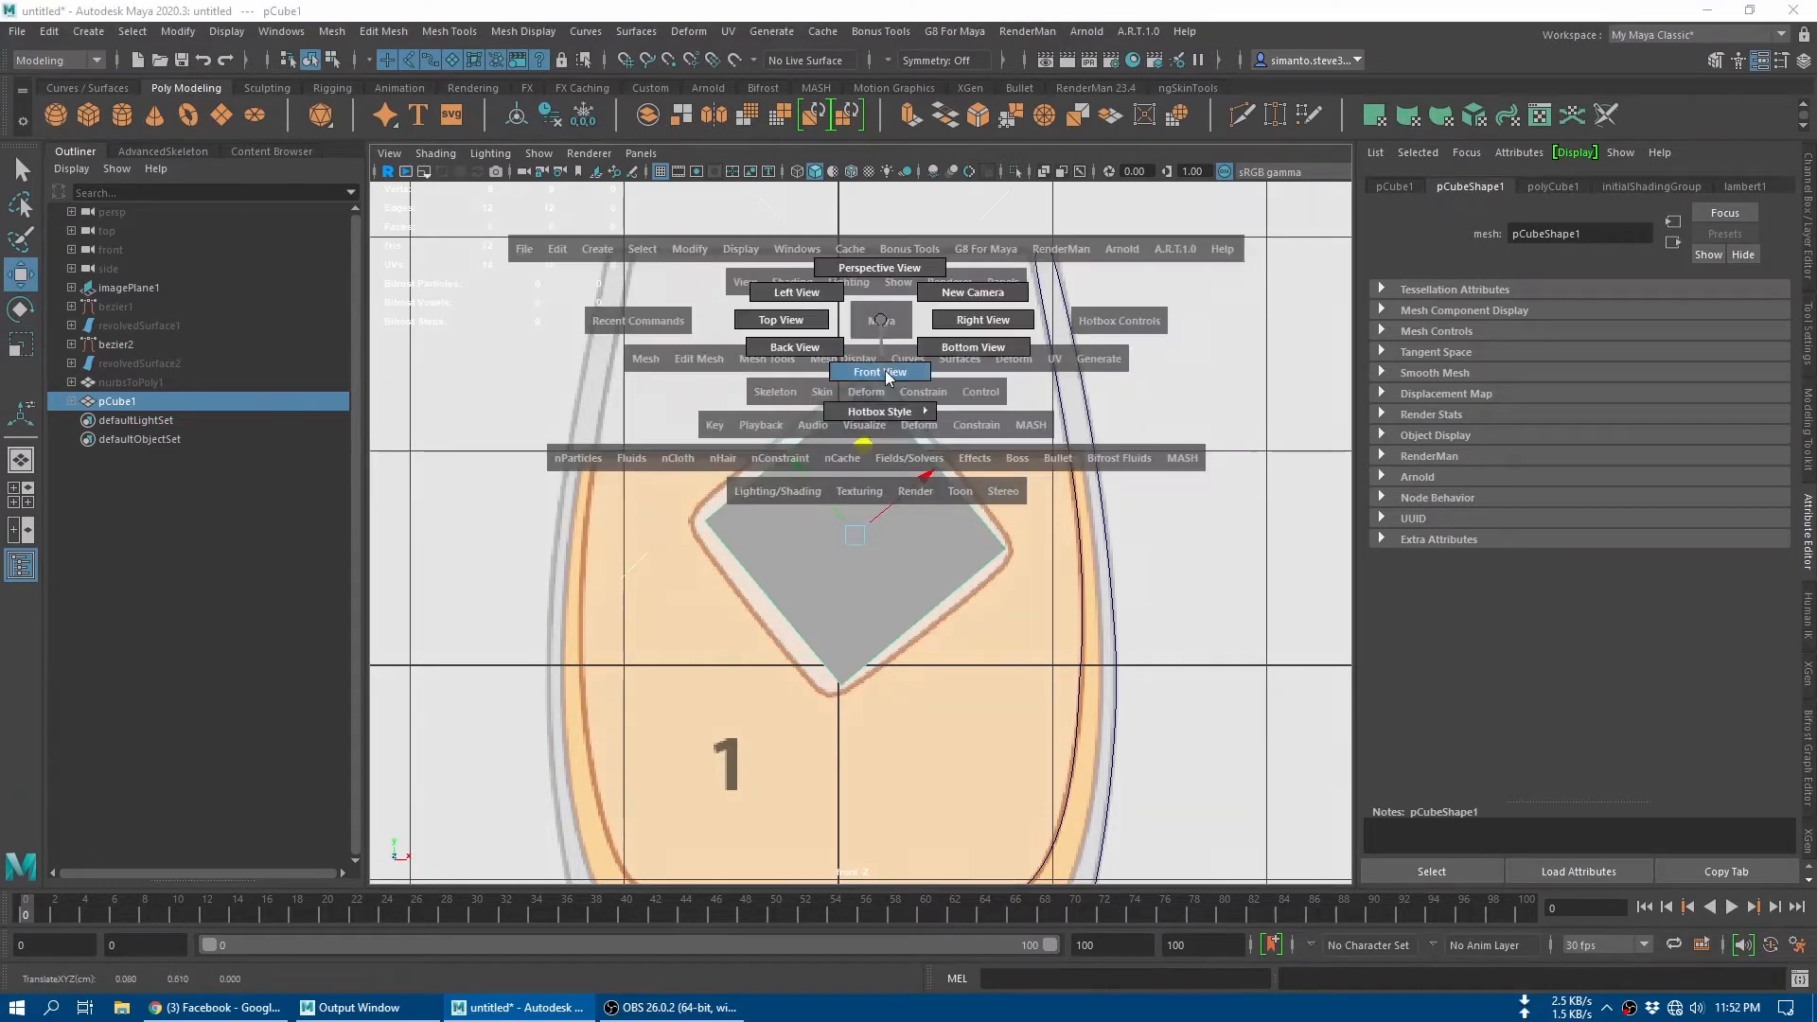
left_click_drag(888, 334, 886, 329)
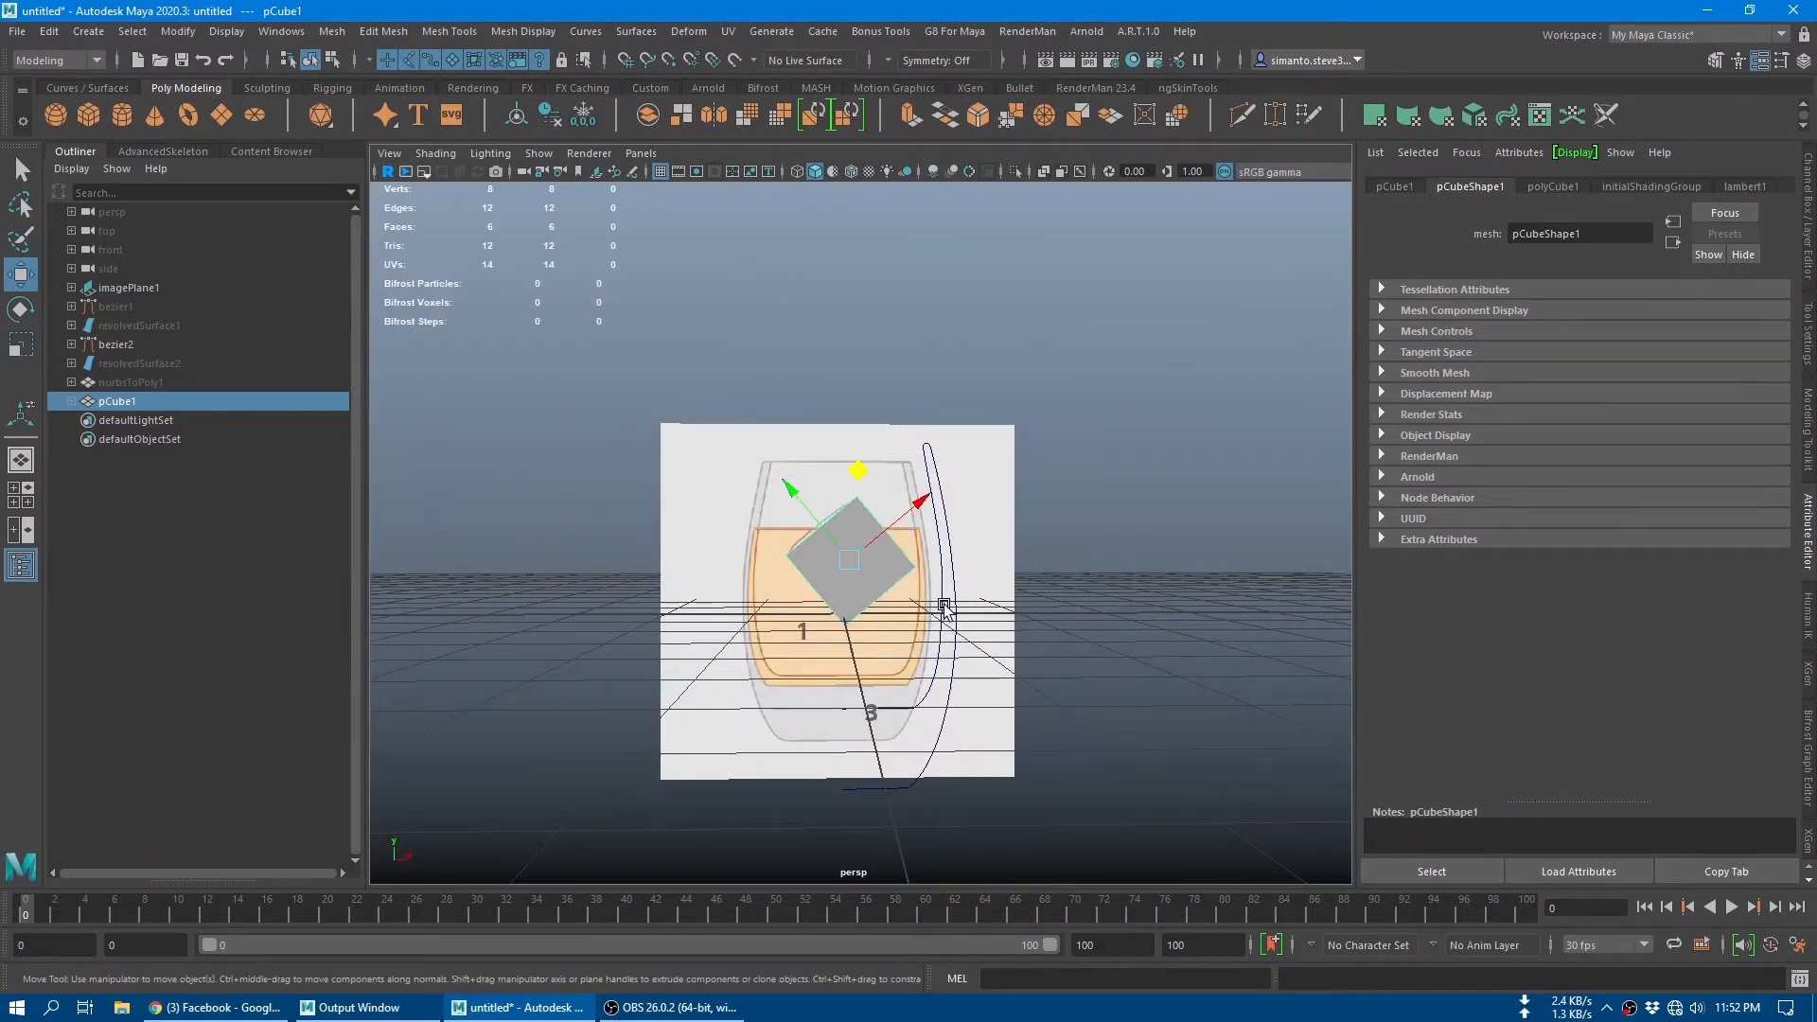
left_click_drag(941, 604, 1037, 648, "alt")
right_click_drag(1037, 648, 1106, 588, "alt")
middle_click_drag(1106, 589, 1171, 605, "alt")
key("q")
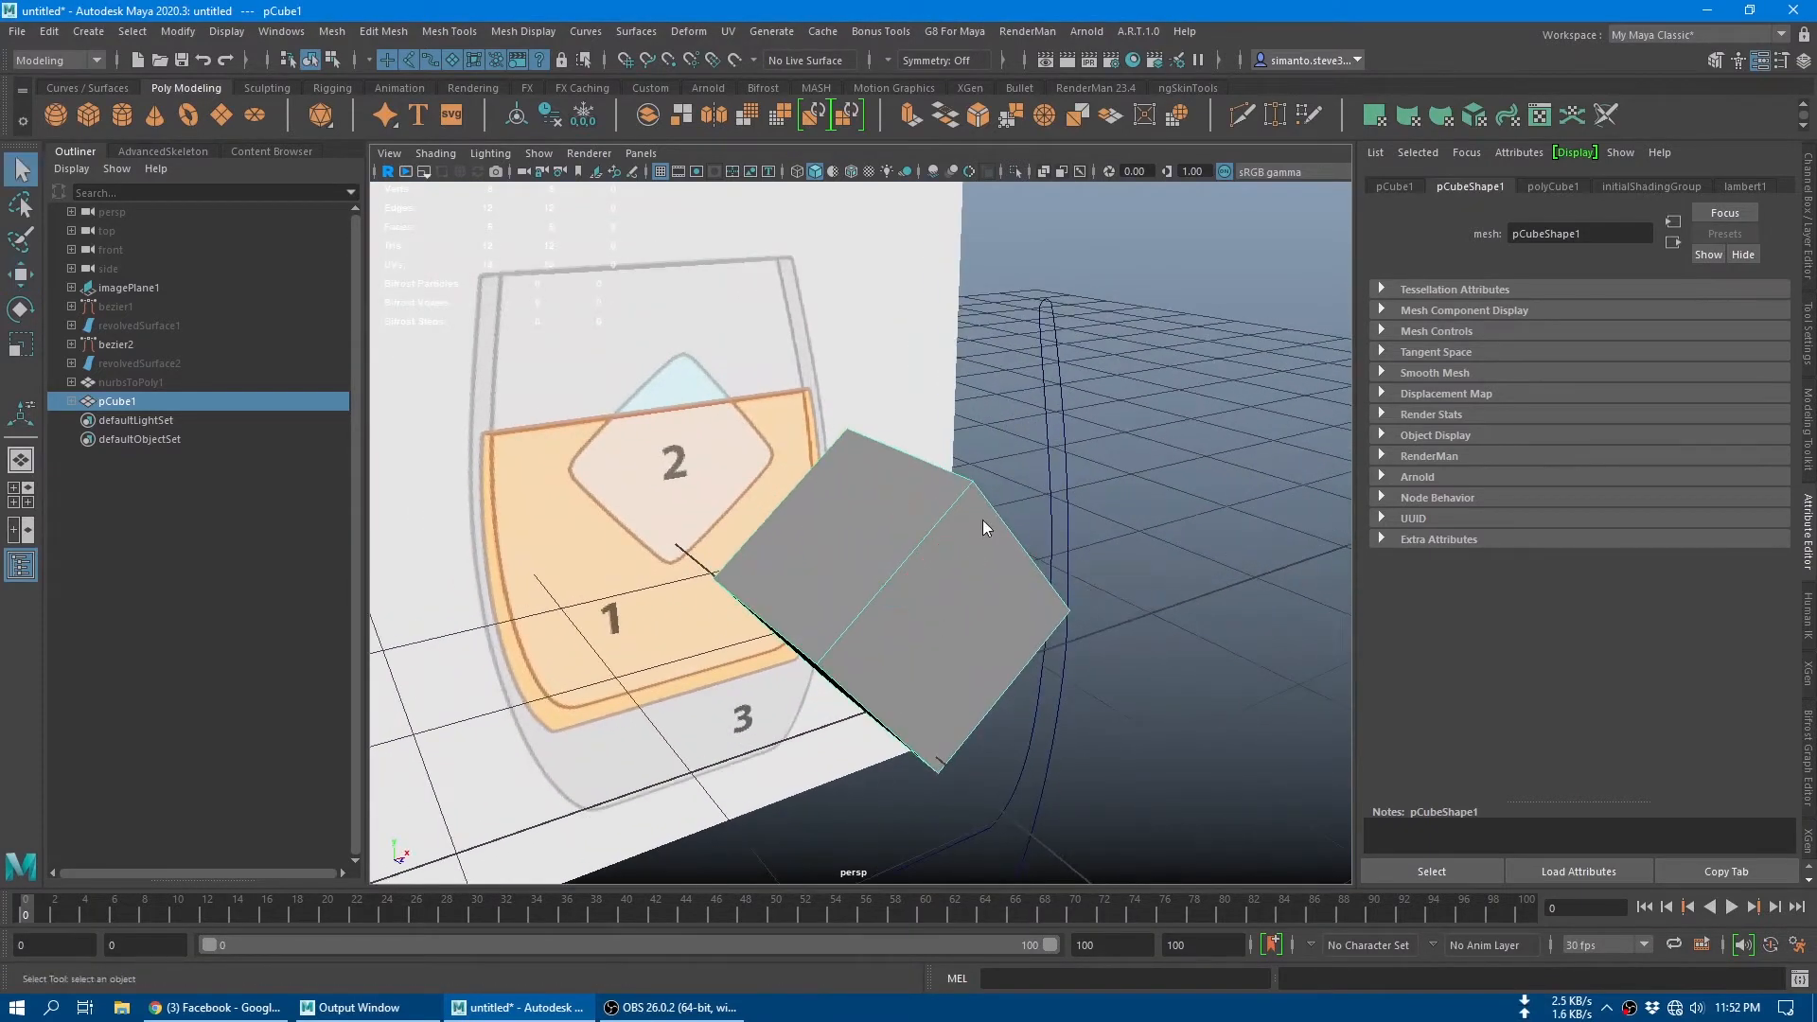
right_click_drag(983, 520, 989, 416)
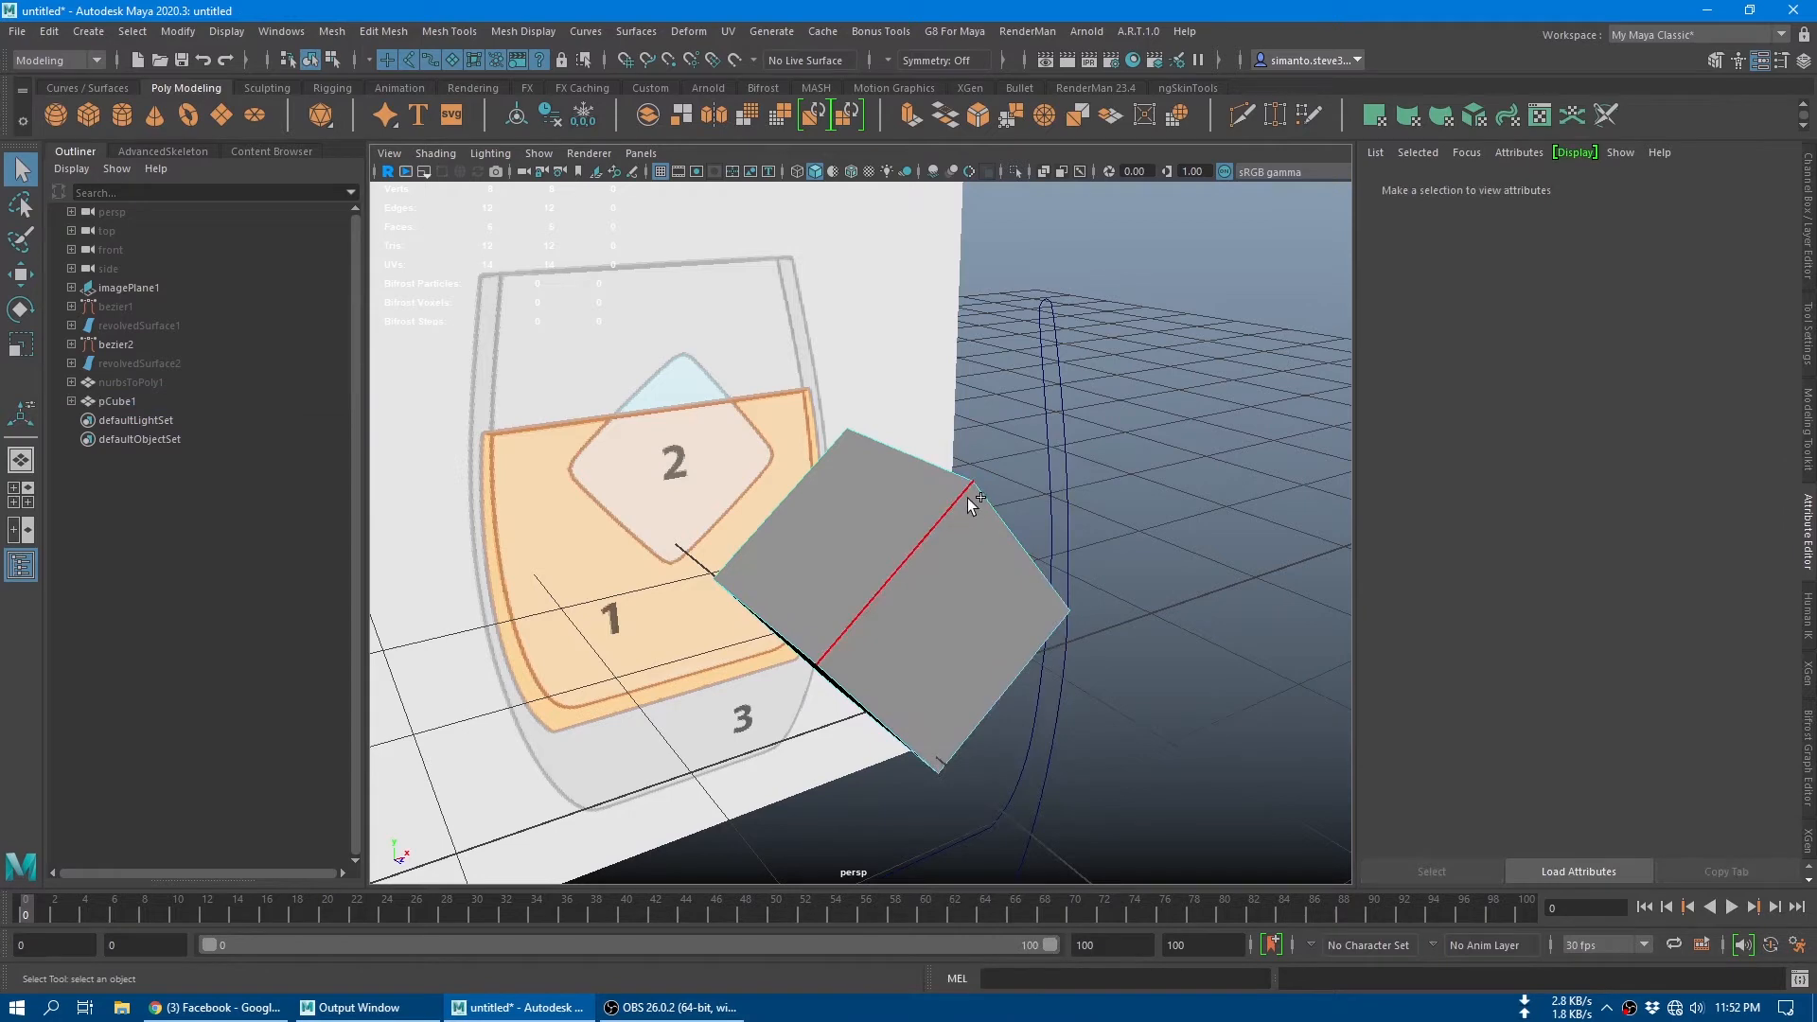
key("ctrl+shift+a")
left_click_drag(1257, 587, 1289, 553, "alt")
Step: Crease all the cube's edges with the Crease Tool to a value of 2.01
right_click(987, 414, "shift")
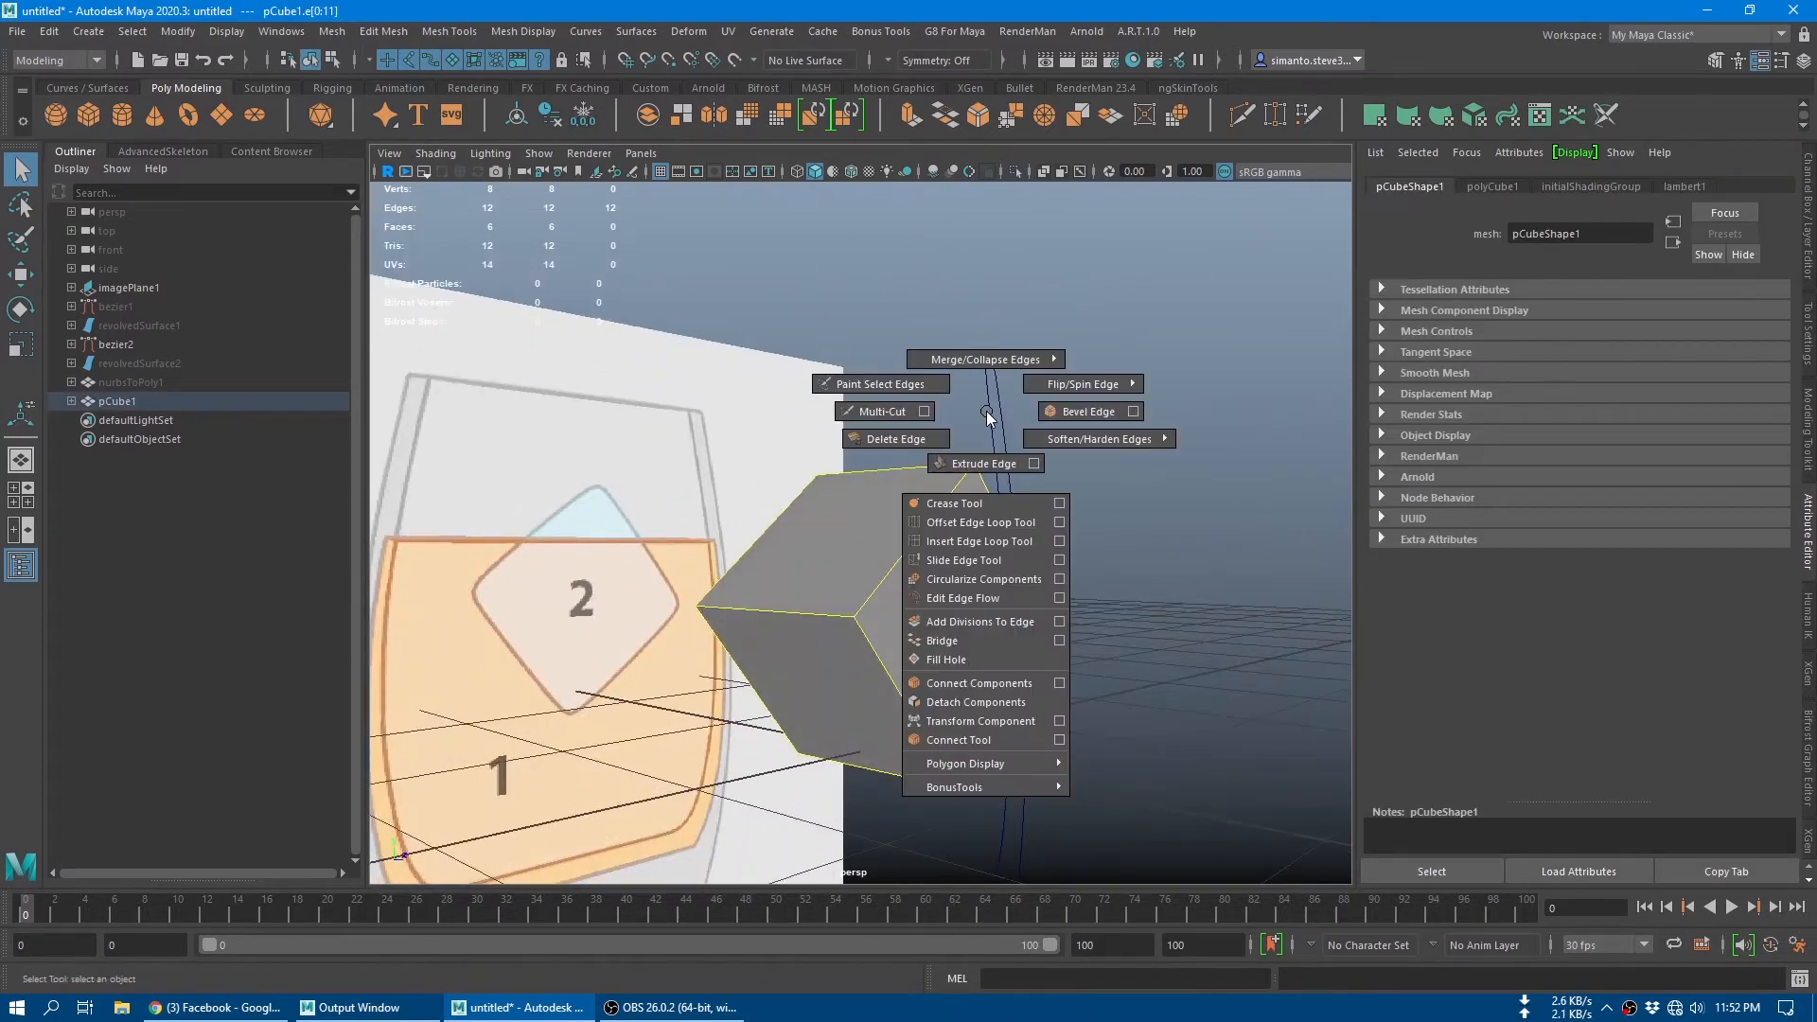
left_click(992, 509)
middle_click_drag(880, 344, 1073, 343)
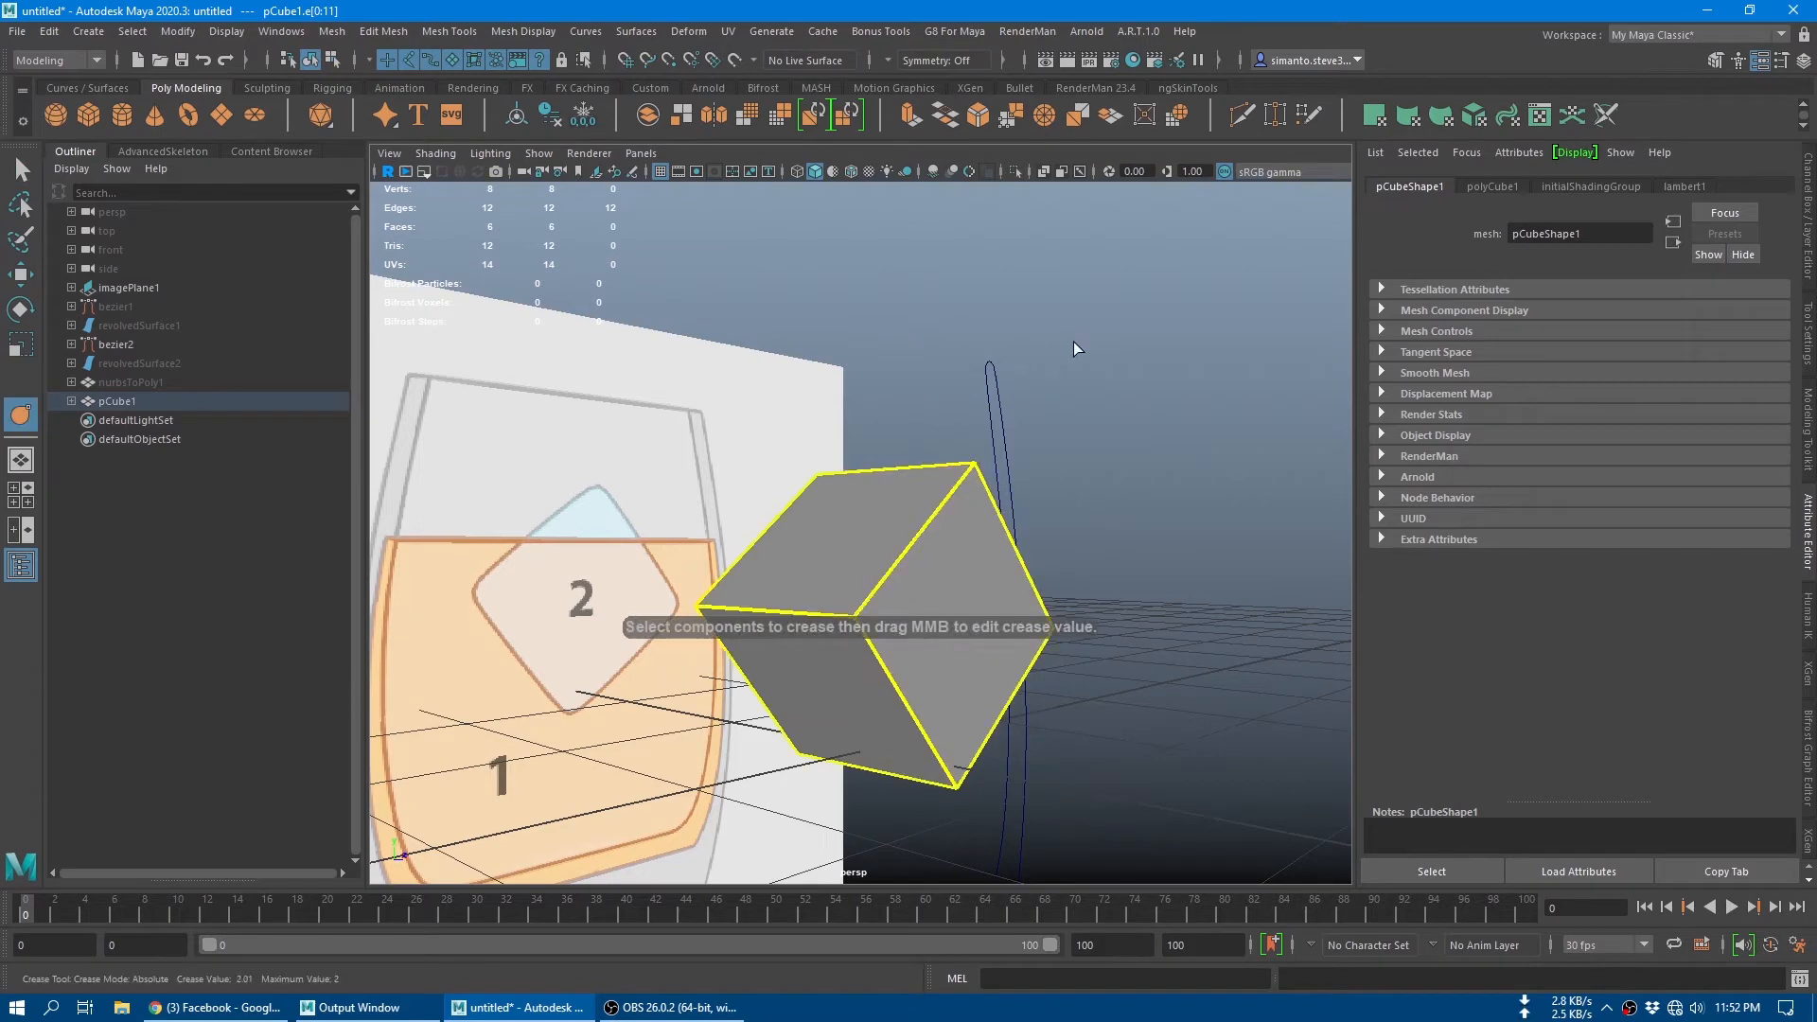
left_click_drag(1074, 342, 1087, 457, "alt")
key("q")
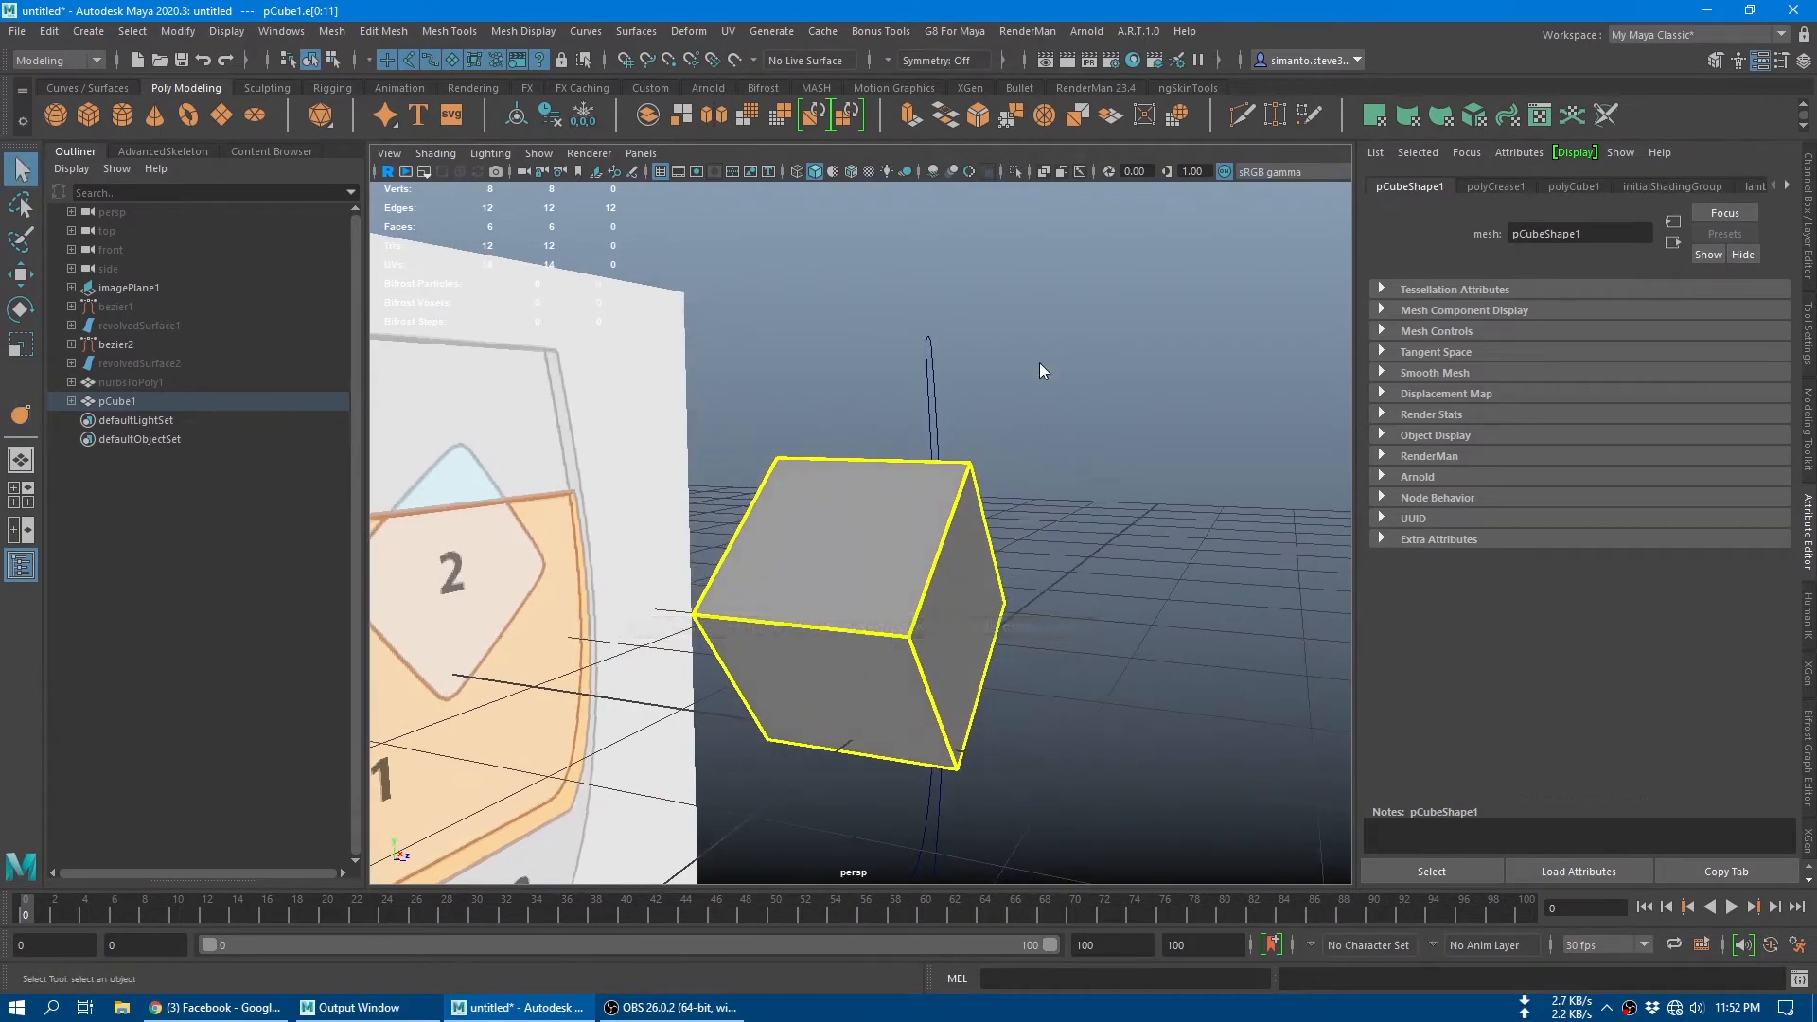
Step: Smooth the whole cube and raise the smoothing divisions to get a dense mesh with rounded corners
right_click_drag(1039, 363, 1093, 349)
left_click(1092, 350)
left_click(931, 502)
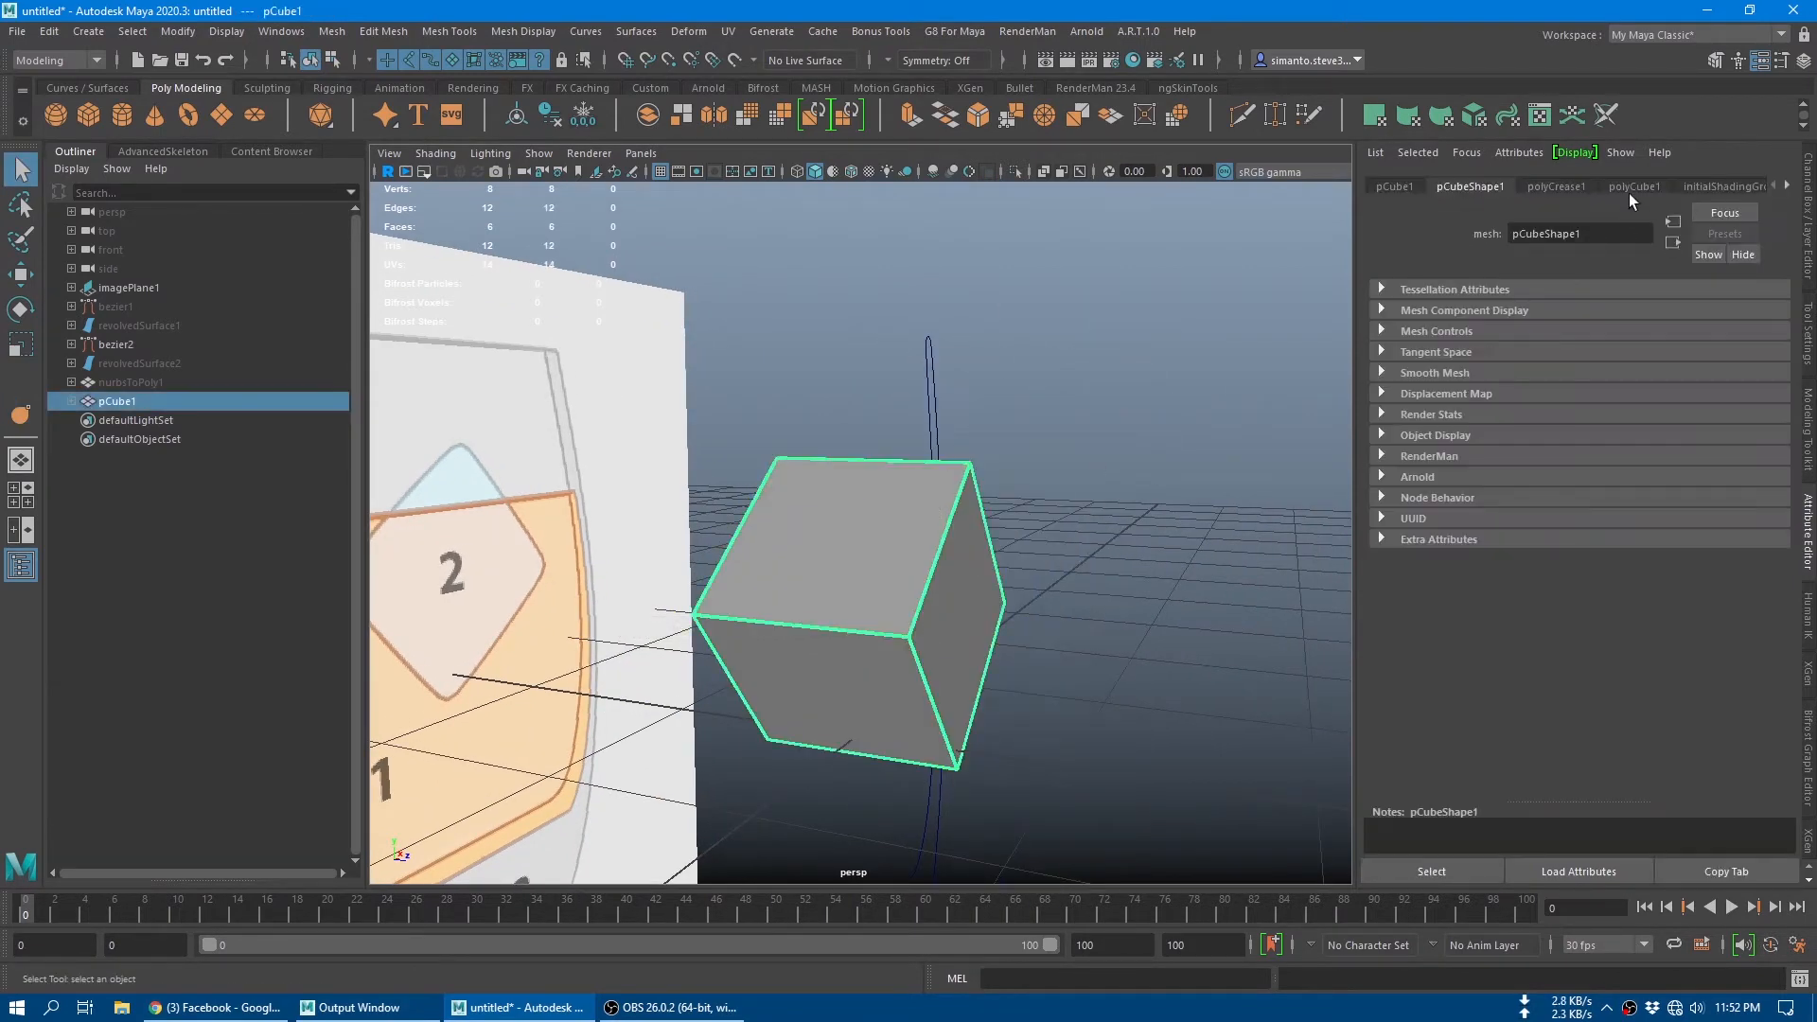
left_click(746, 113)
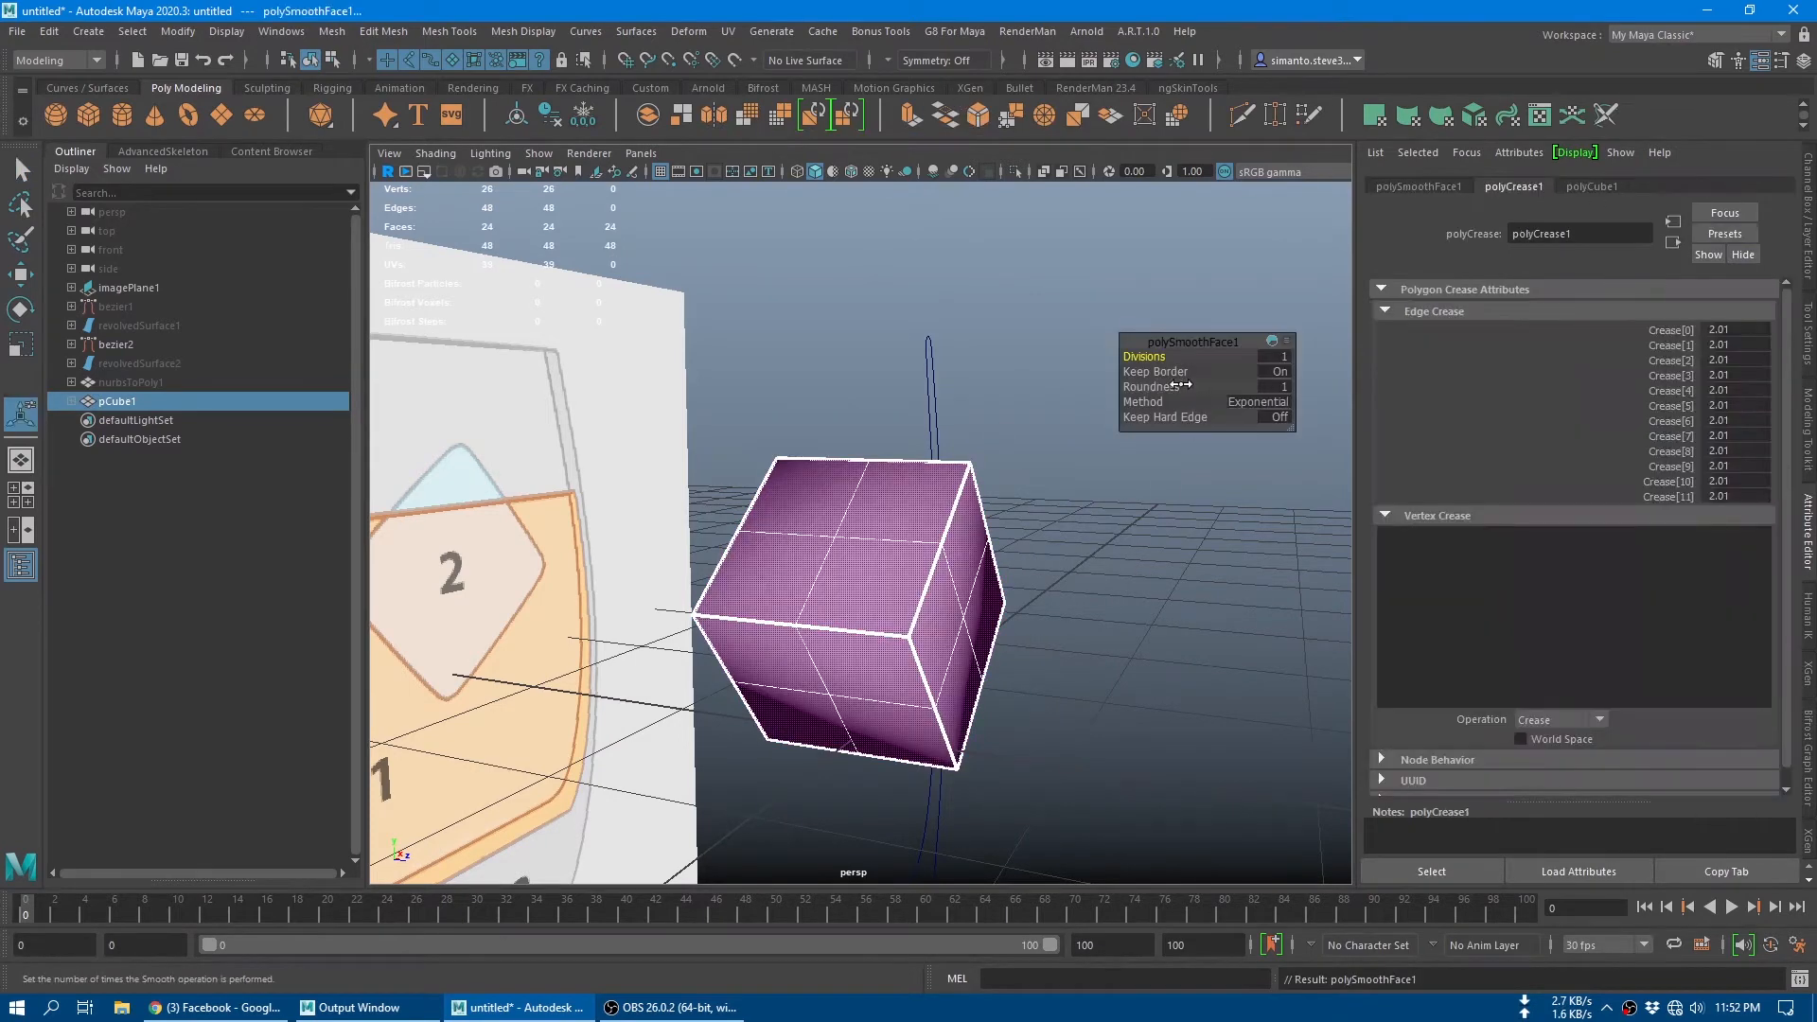
left_click_drag(1144, 356, 1168, 356)
key("q")
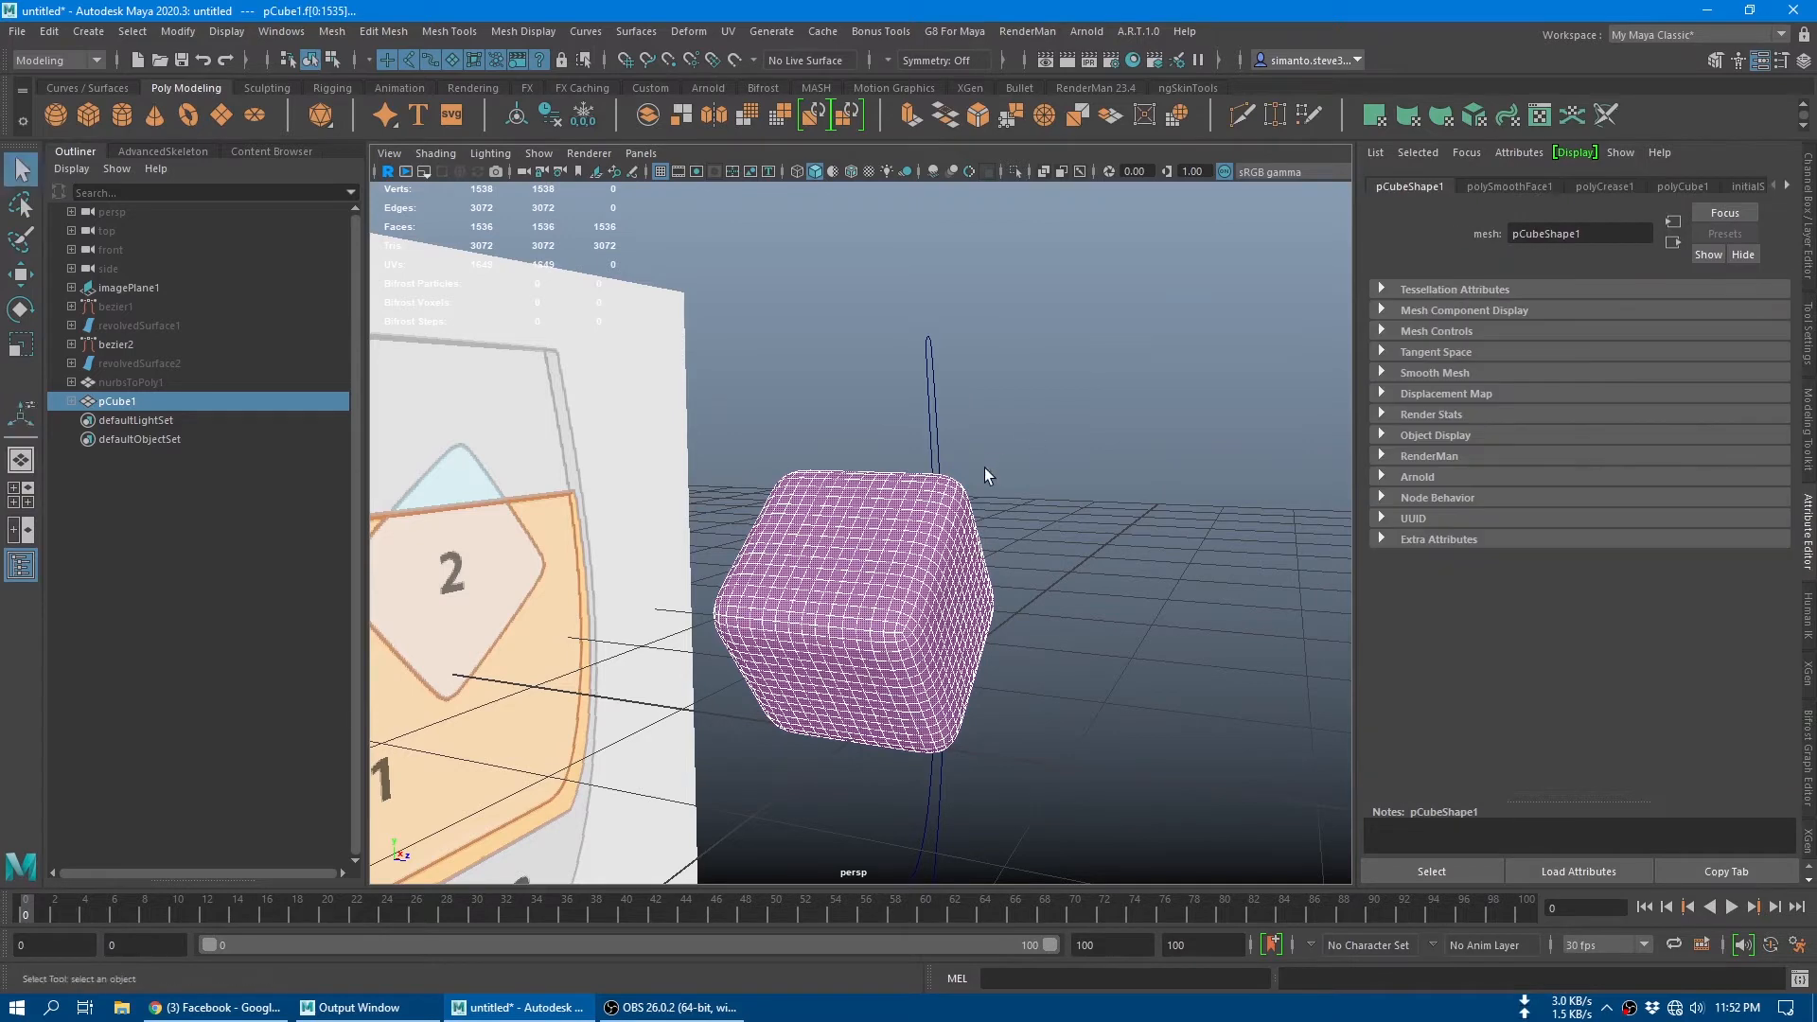
Step: Set all twelve edge crease values of the smoothed cube to 2.31, and deselect it to check its rounding
left_click_drag(1134, 508, 1147, 524, "alt")
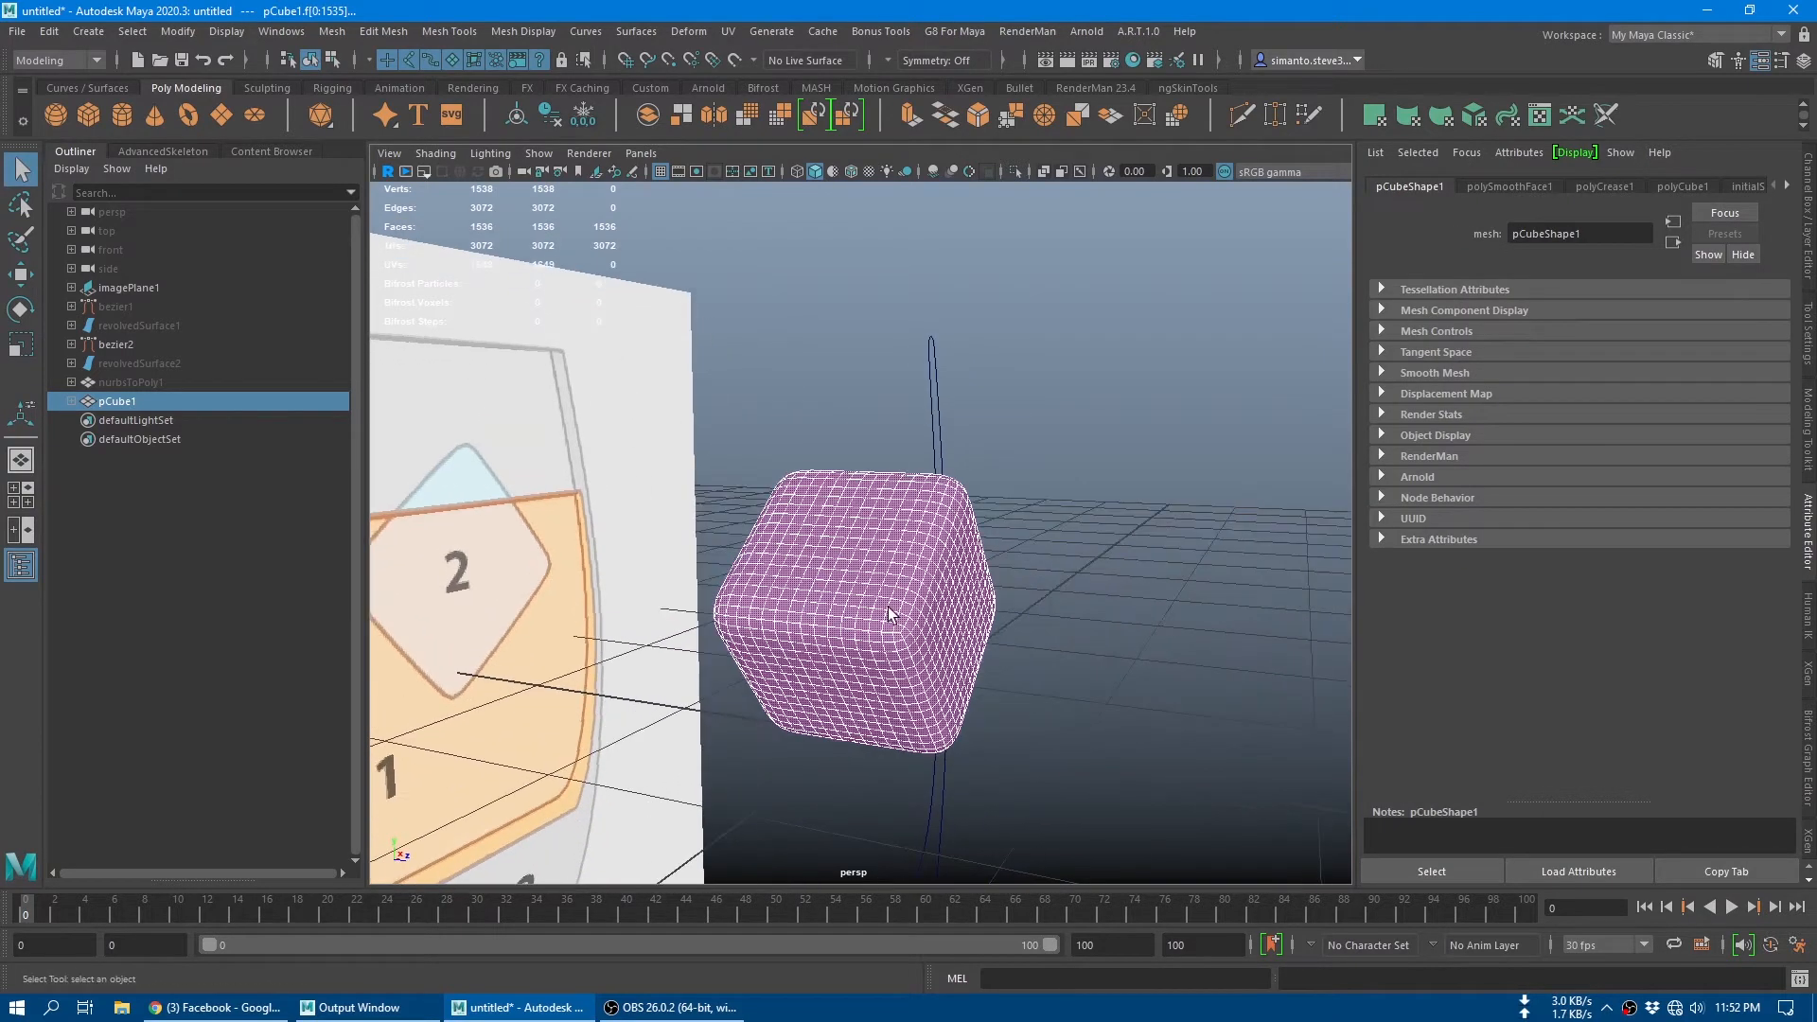
right_click_drag(888, 605, 1059, 474)
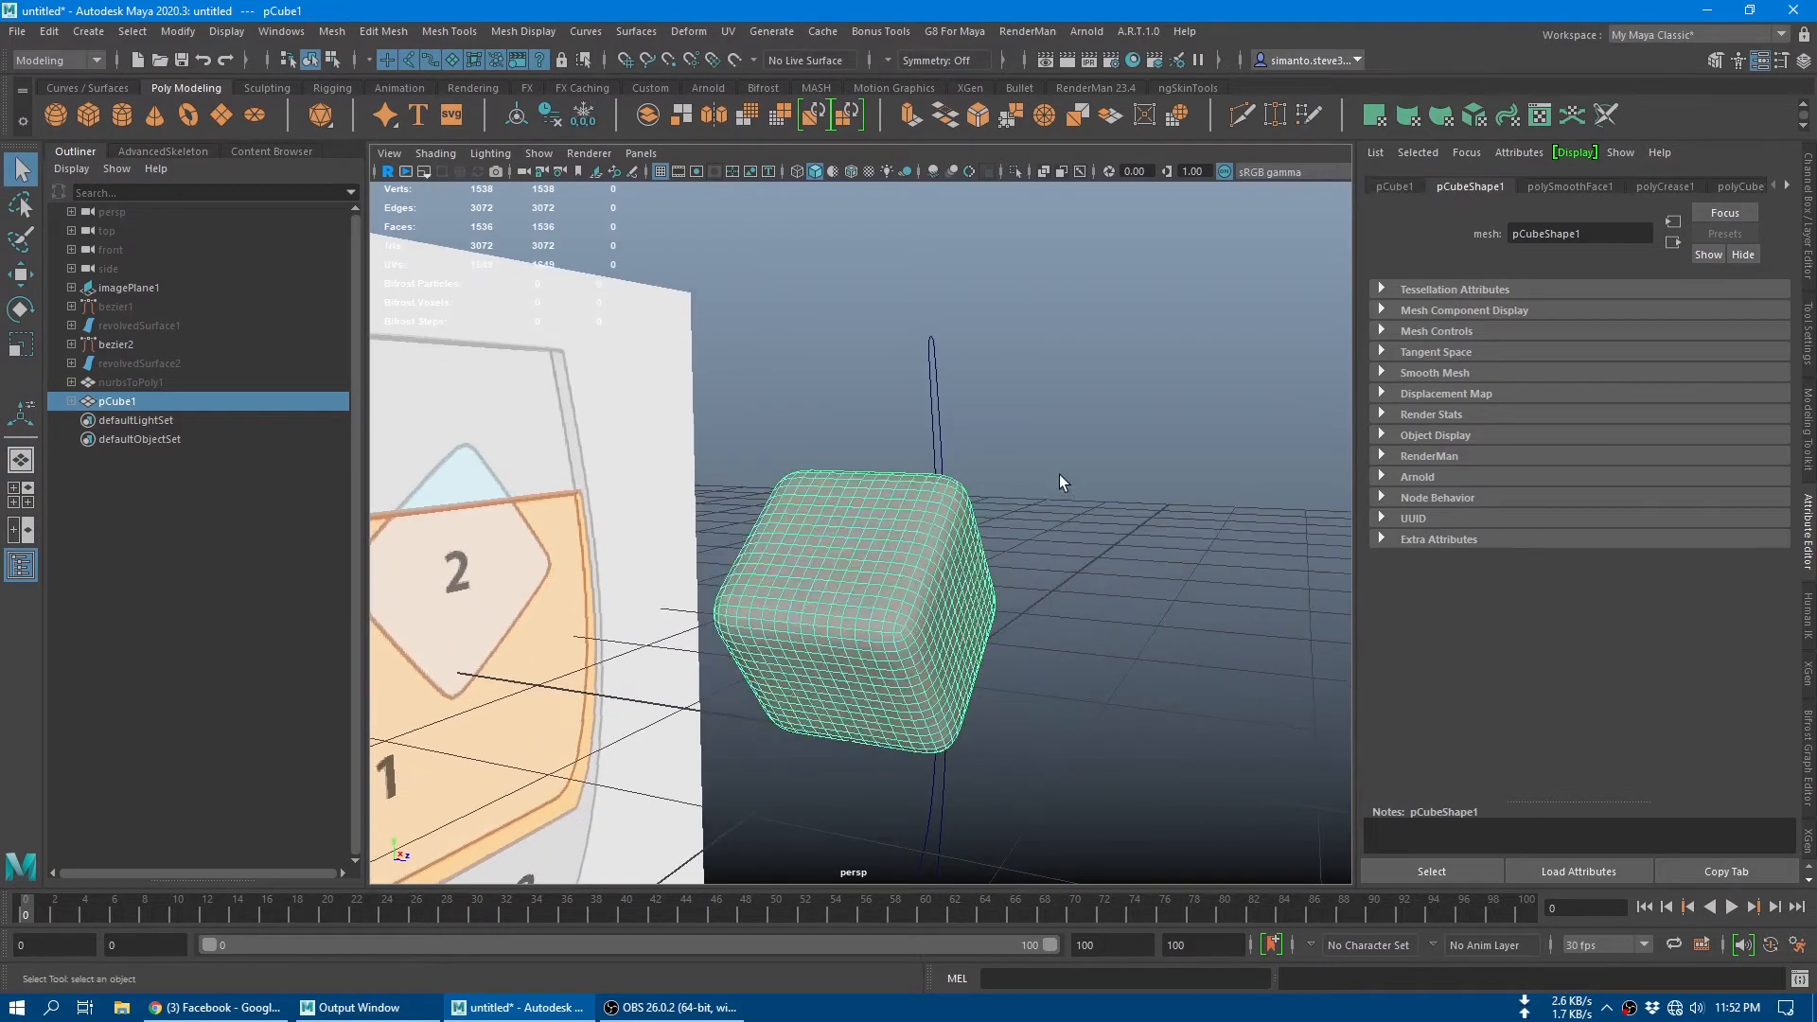
left_click(1655, 190)
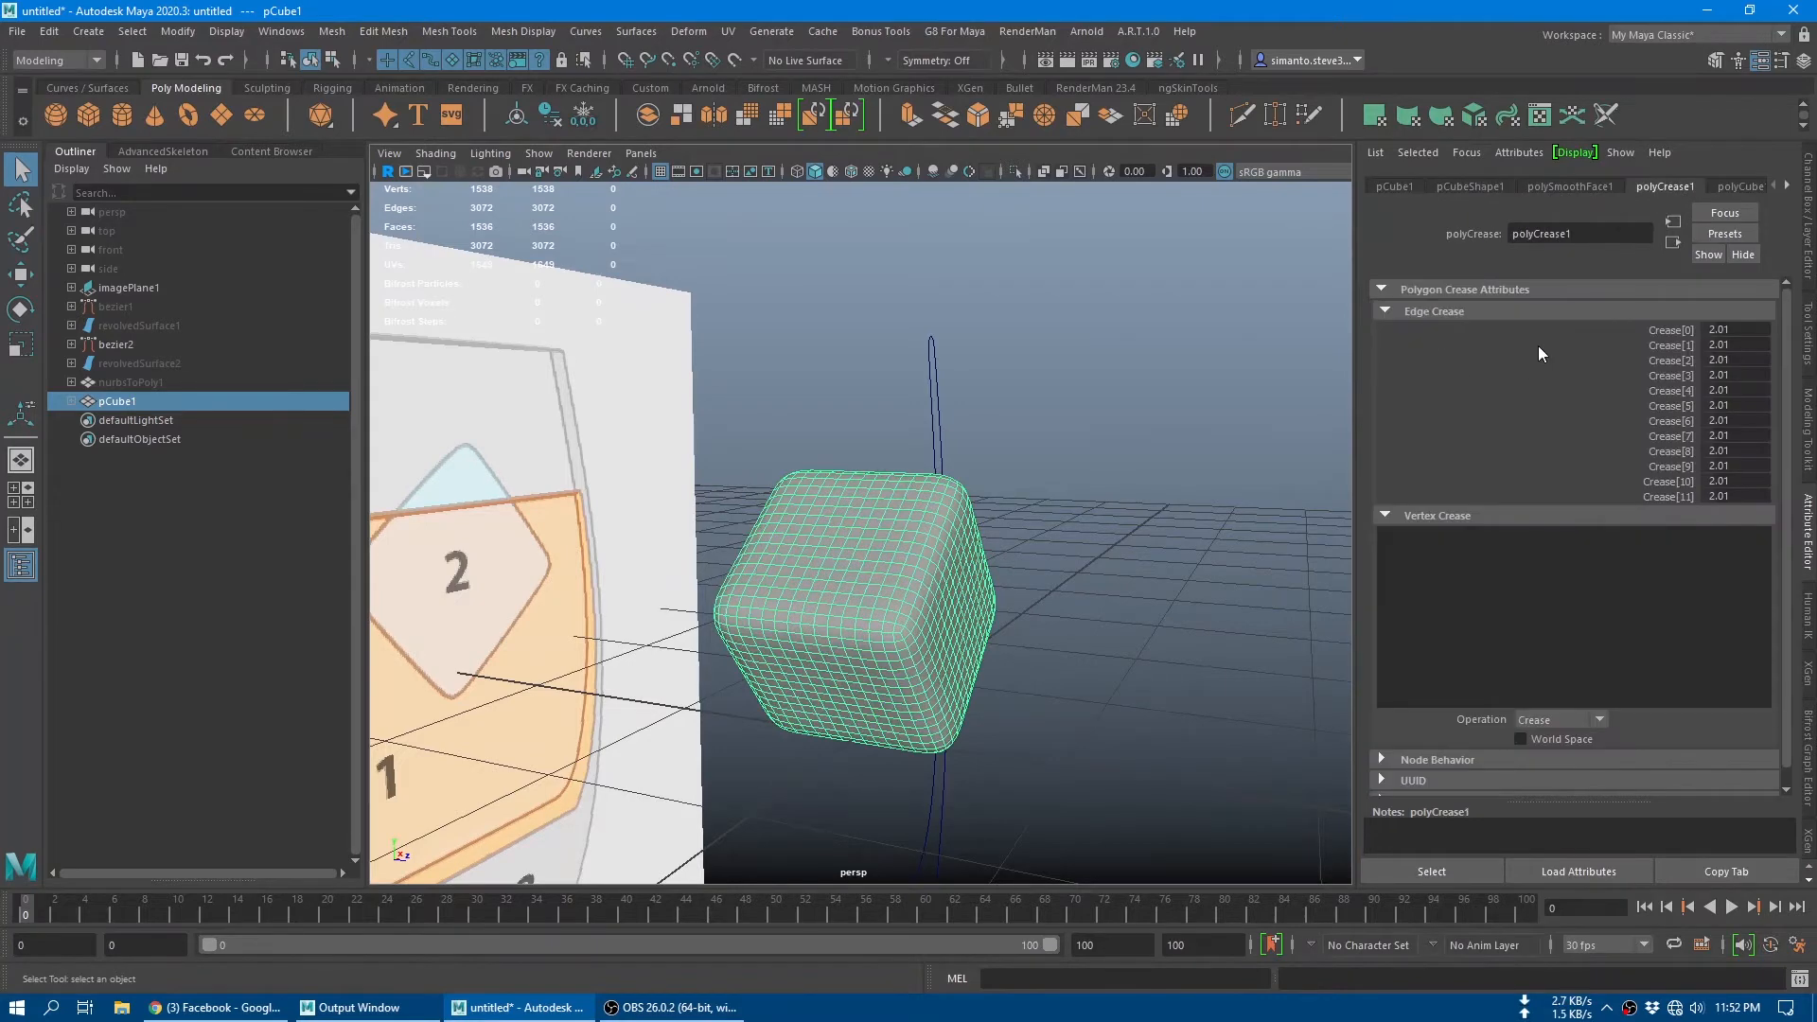
left_click_drag(1657, 326, 1660, 499)
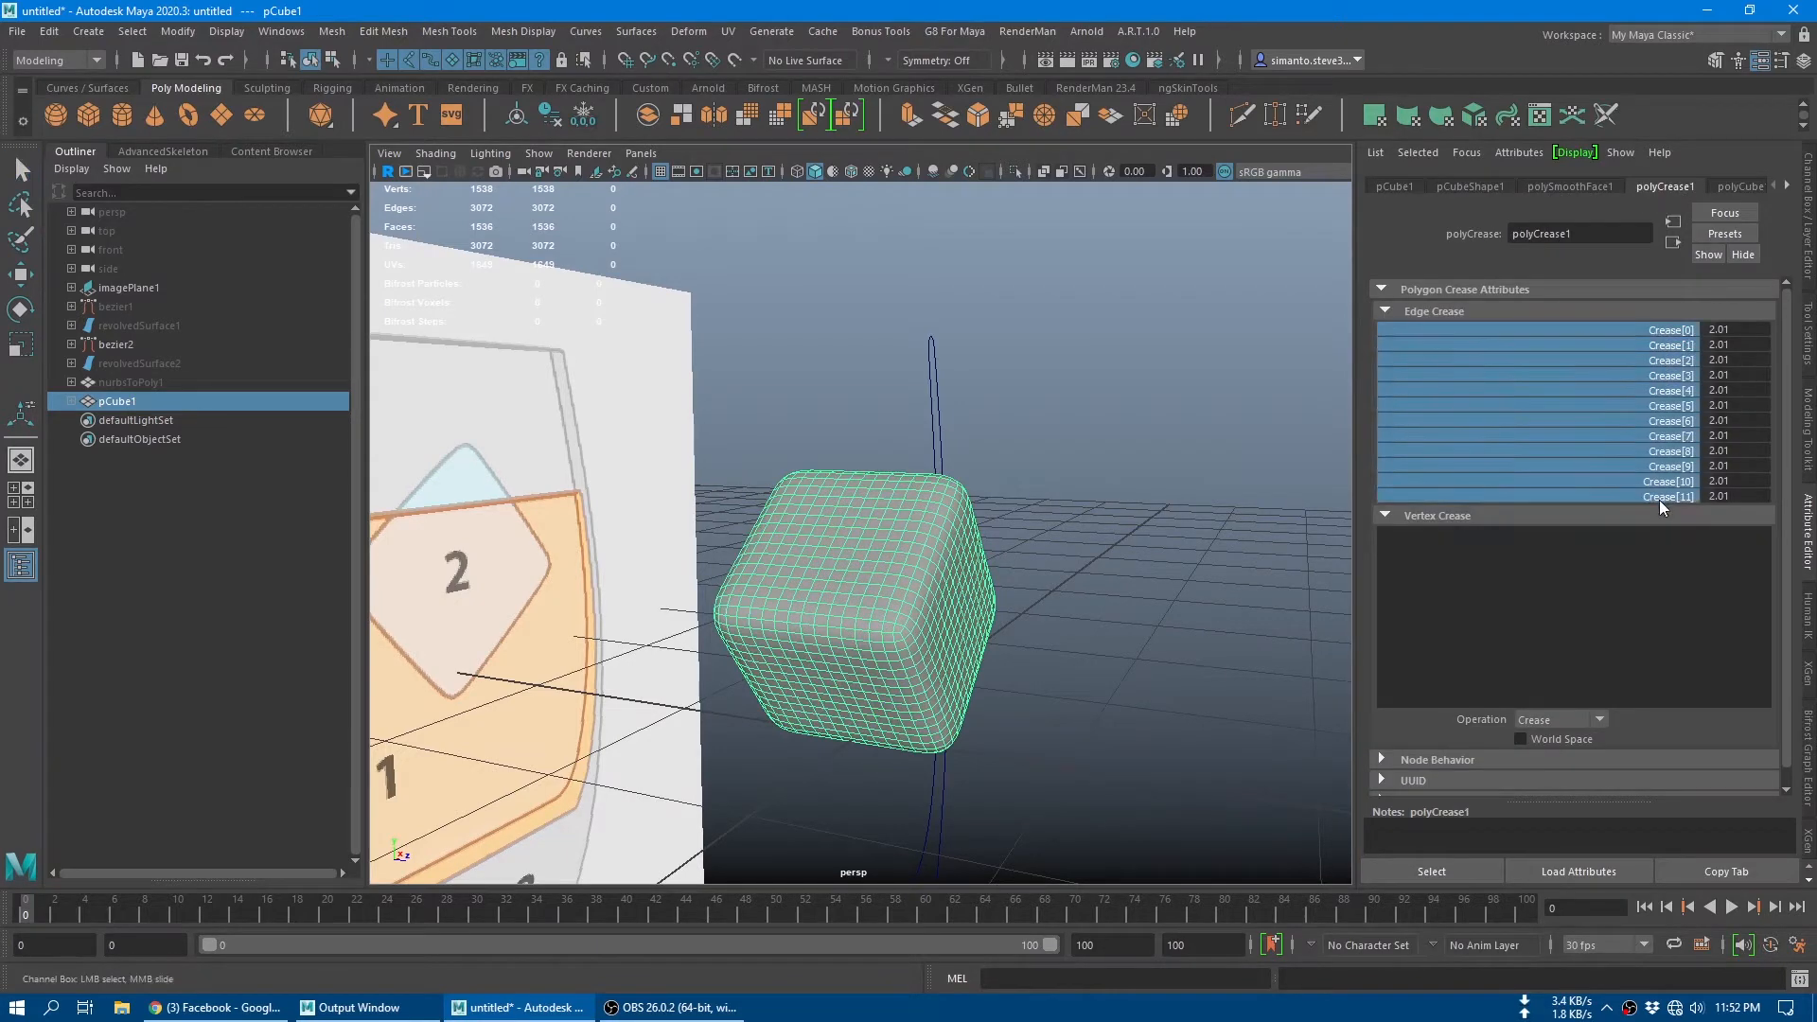
mouse_move(1184, 458)
middle_mouse_down()
mouse_move(1160, 459)
mouse_move(1205, 458)
mouse_move(1150, 464)
mouse_move(1210, 466)
mouse_move(1170, 467)
mouse_move(1186, 465)
middle_mouse_up()
left_click_drag(1185, 466, 968, 493, "alt")
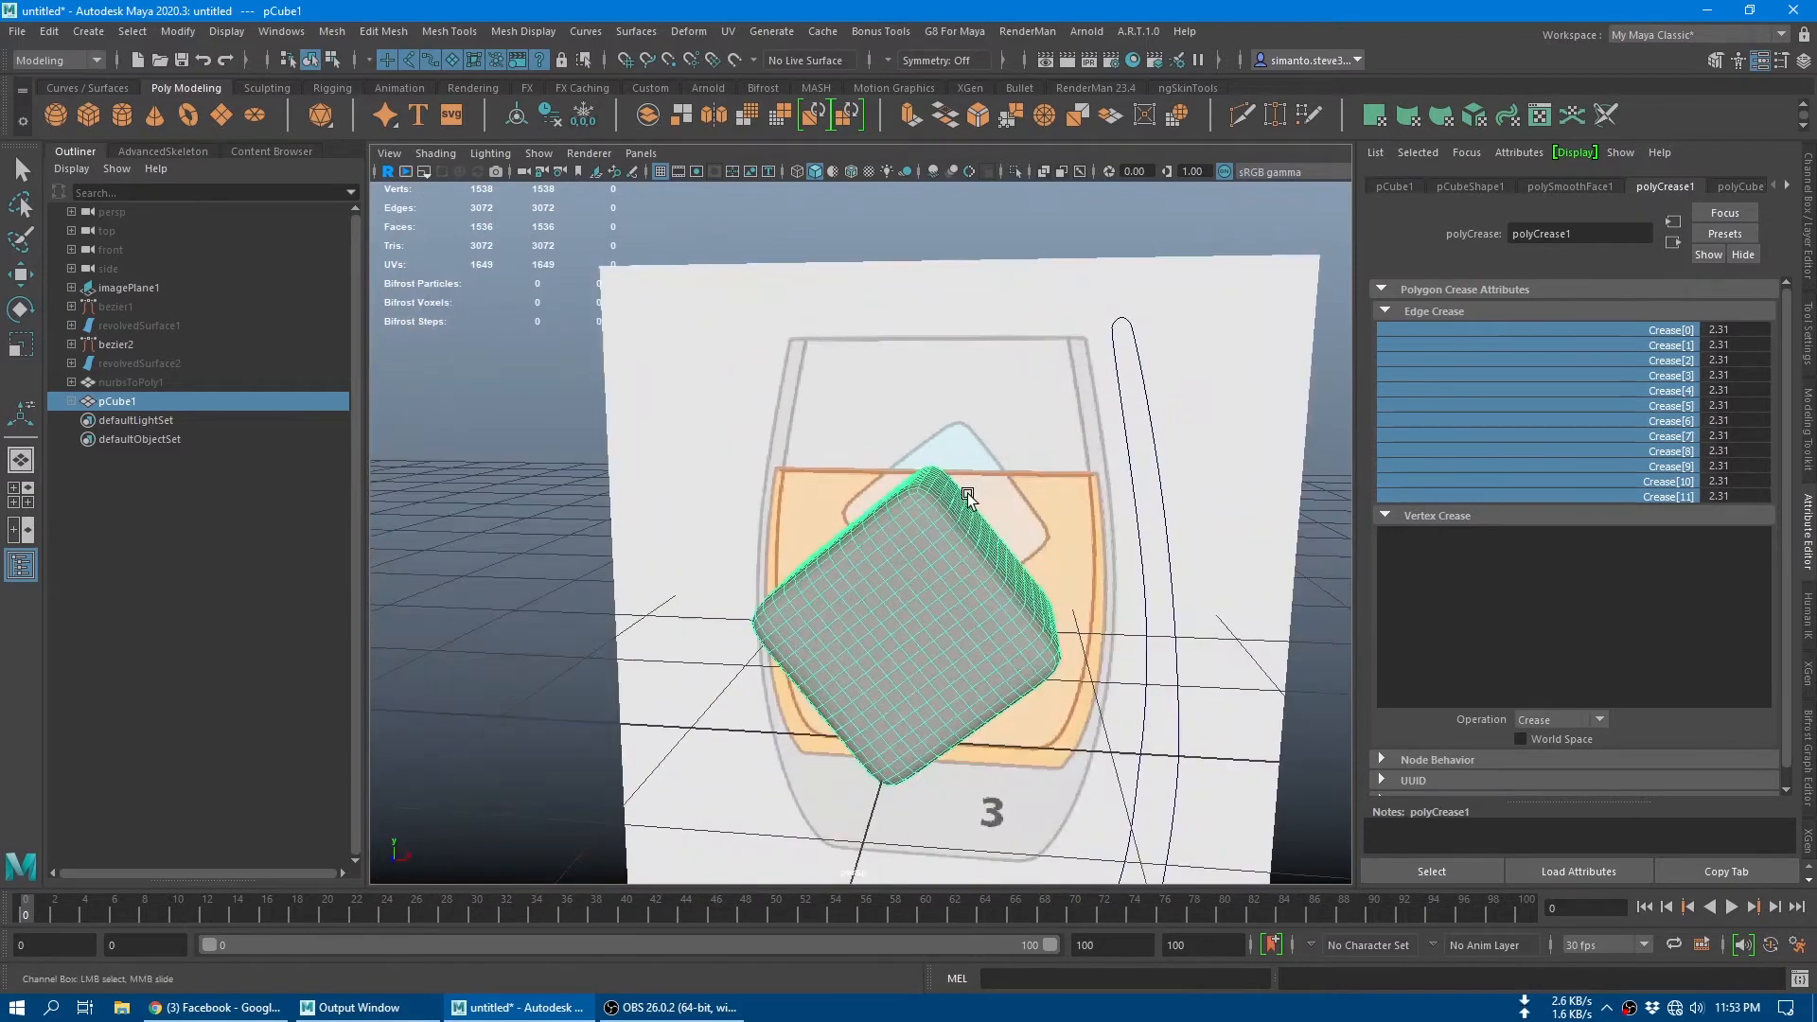
right_click_drag(1057, 310, 1102, 292)
left_click(1003, 287)
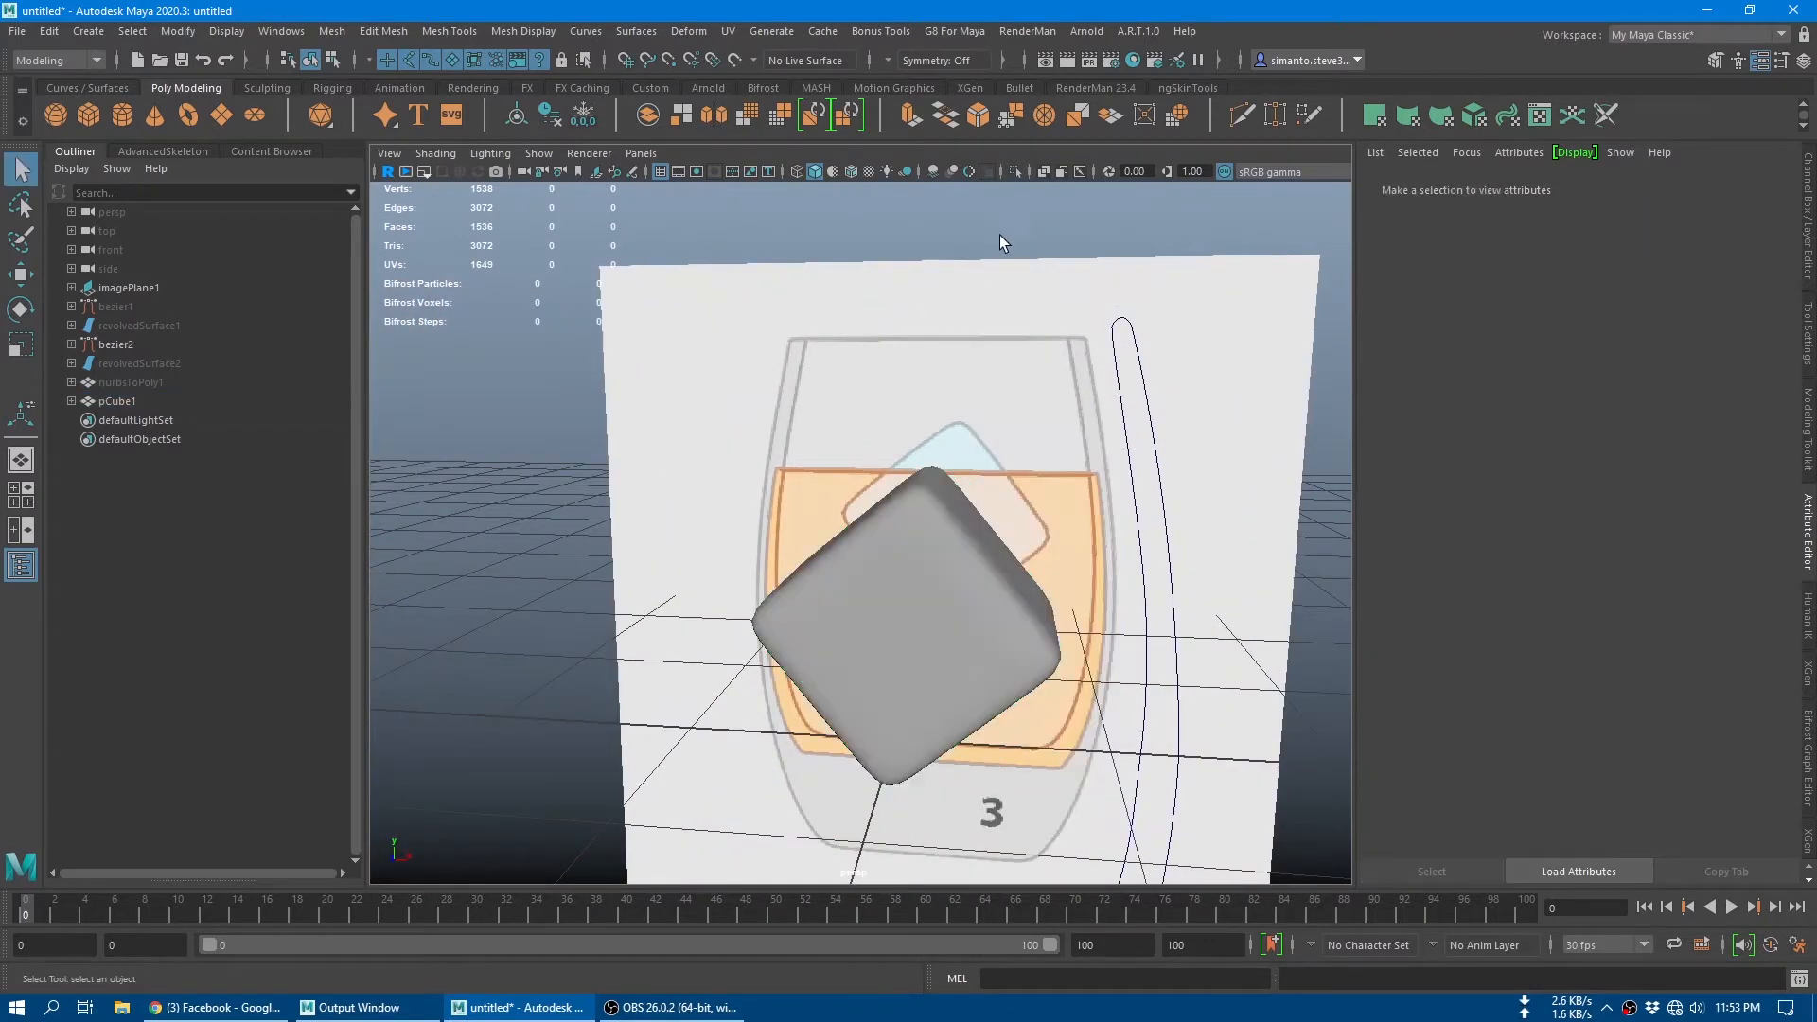
left_click_drag(1000, 236, 832, 462, "alt")
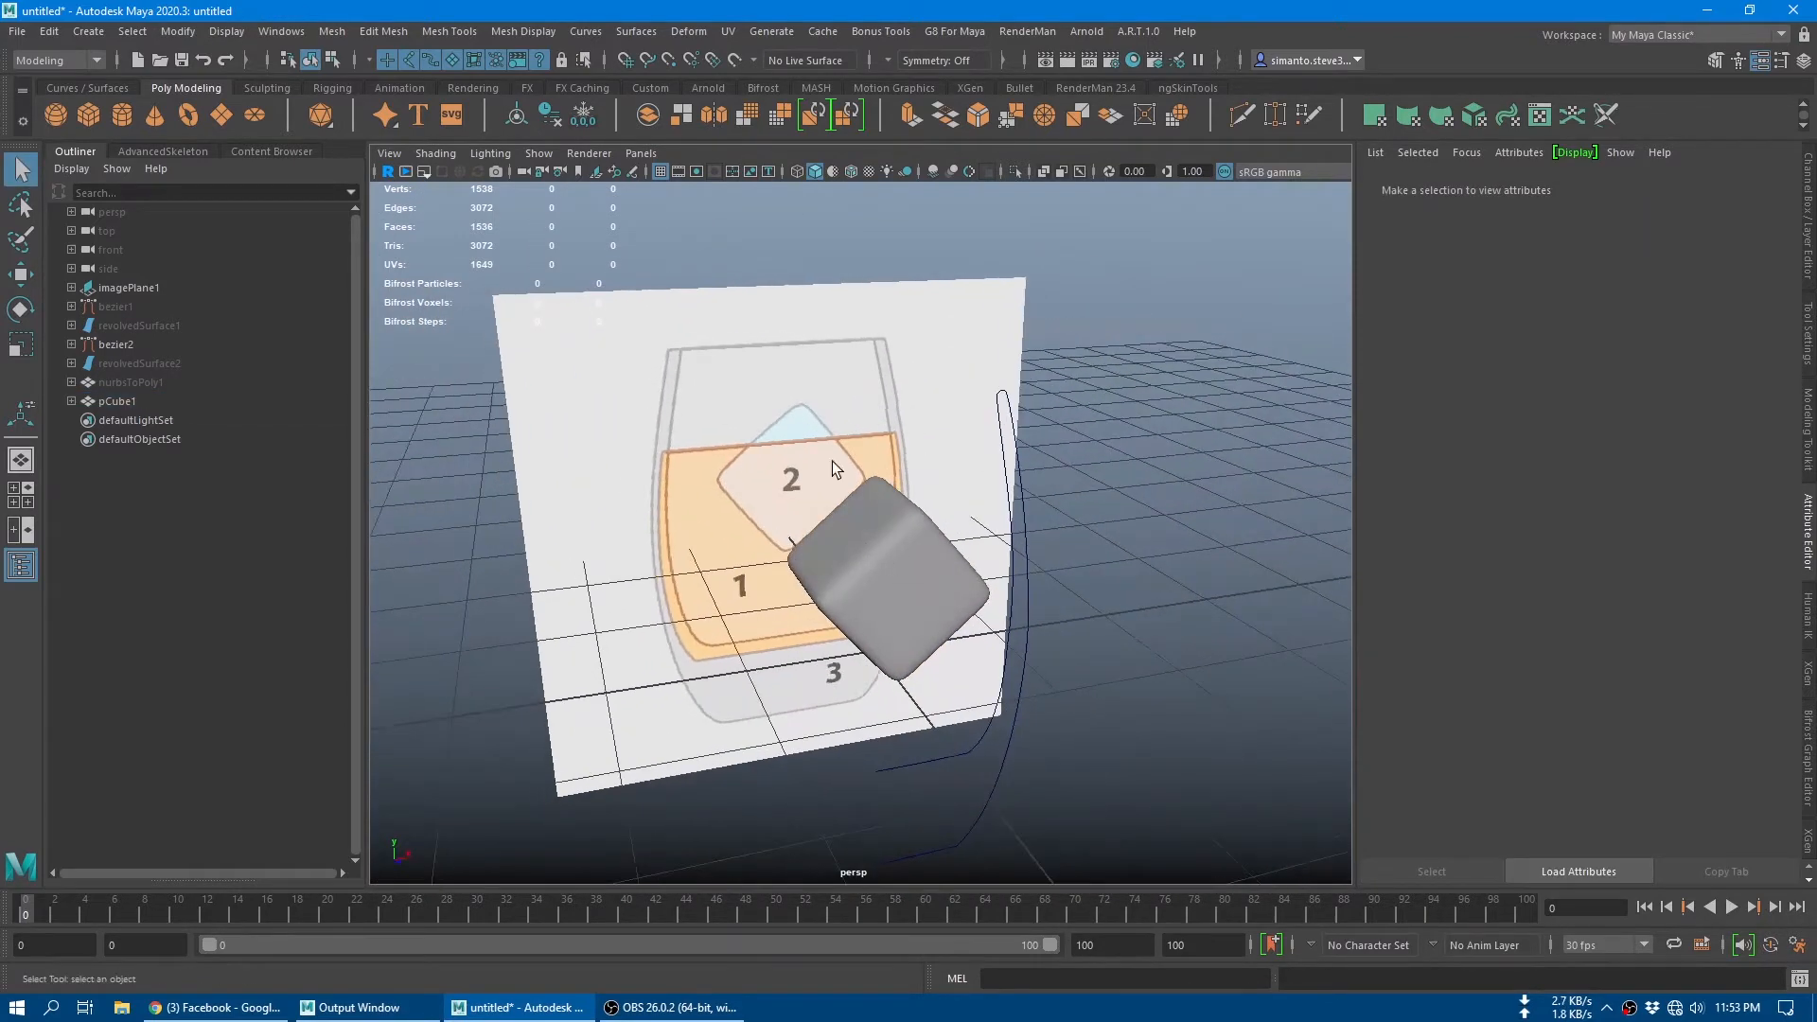
Step: Hide the ice cube and show the hidden polygon glass
left_click(922, 548)
key("h")
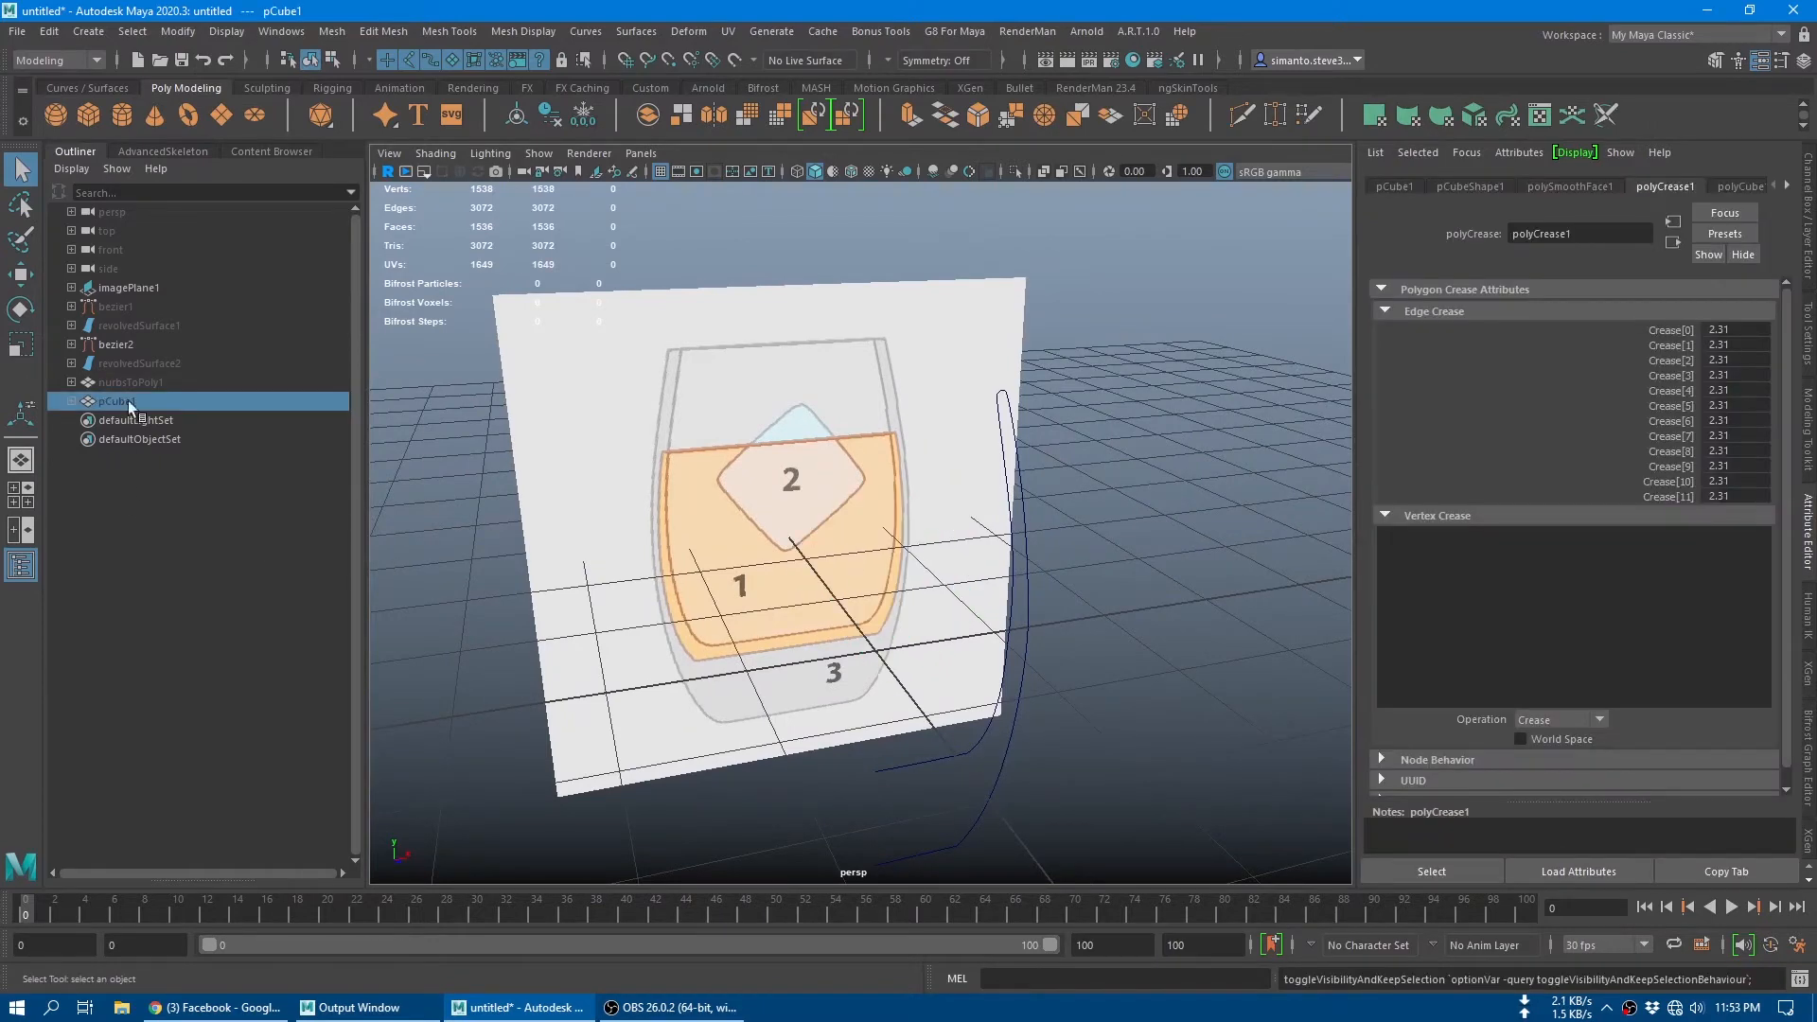
left_click(137, 382)
key("h")
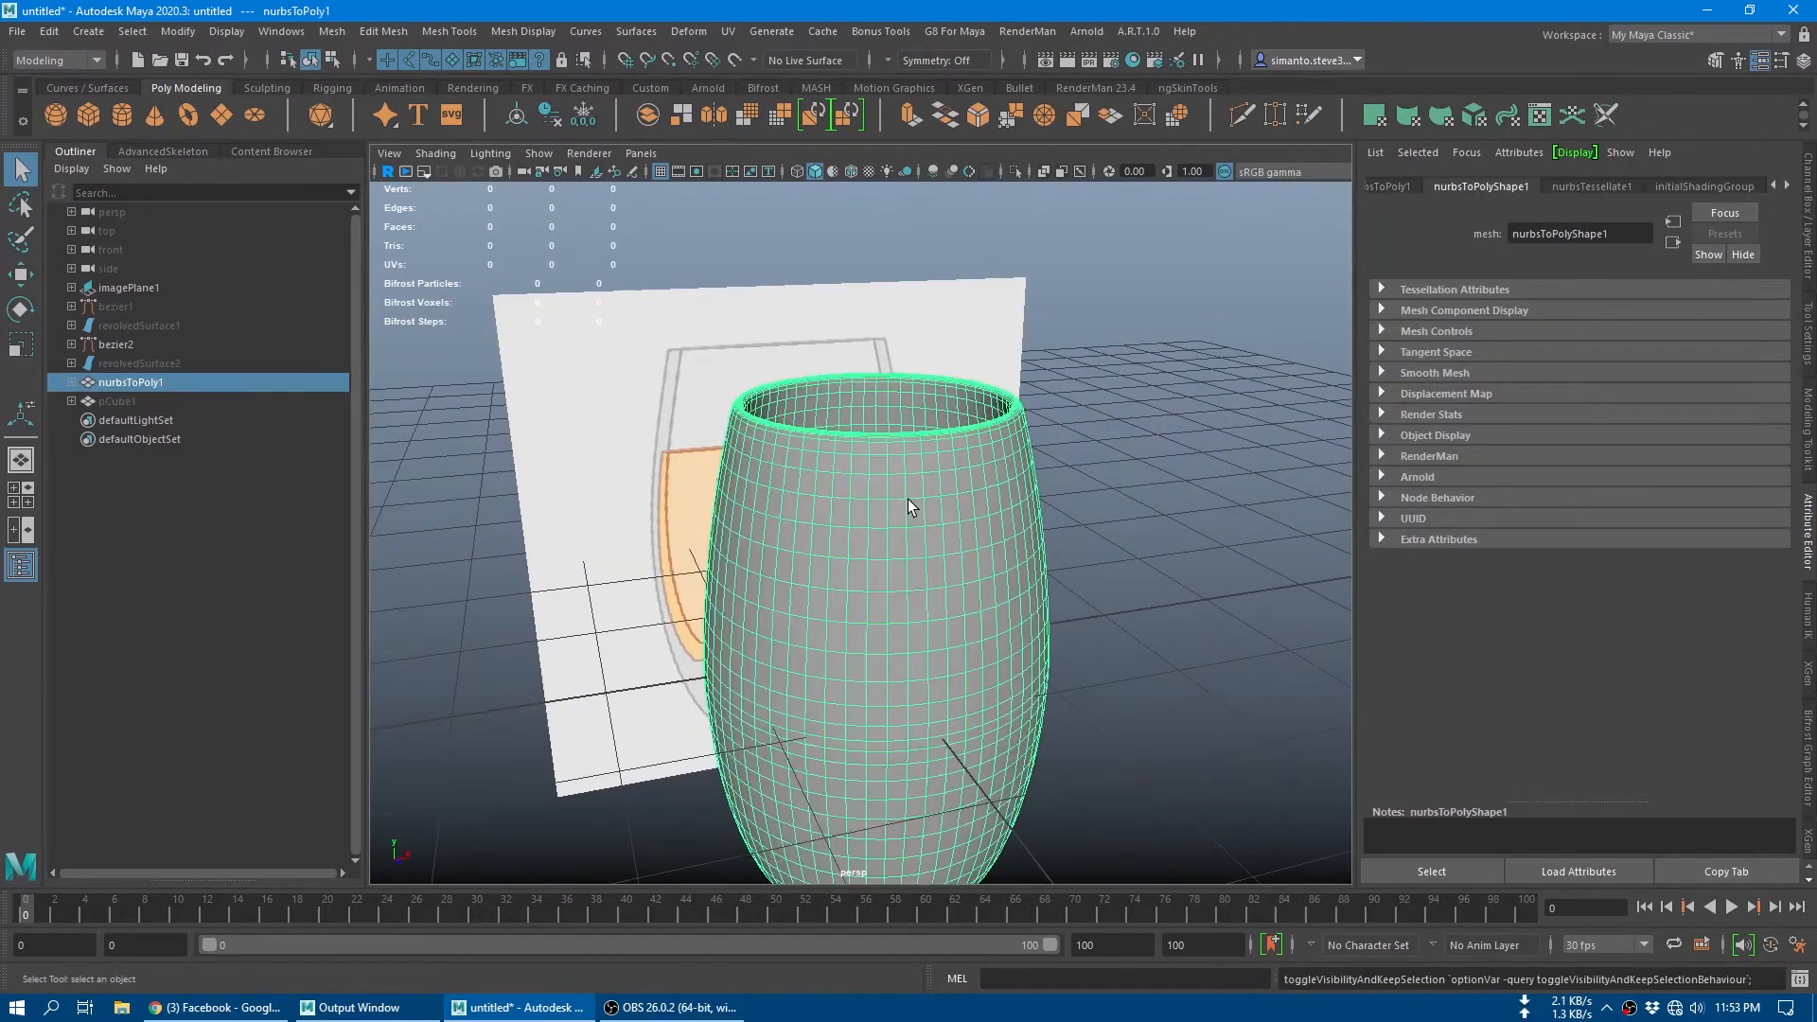
Step: Rename the polygon glass object as Glass
double_click(157, 382)
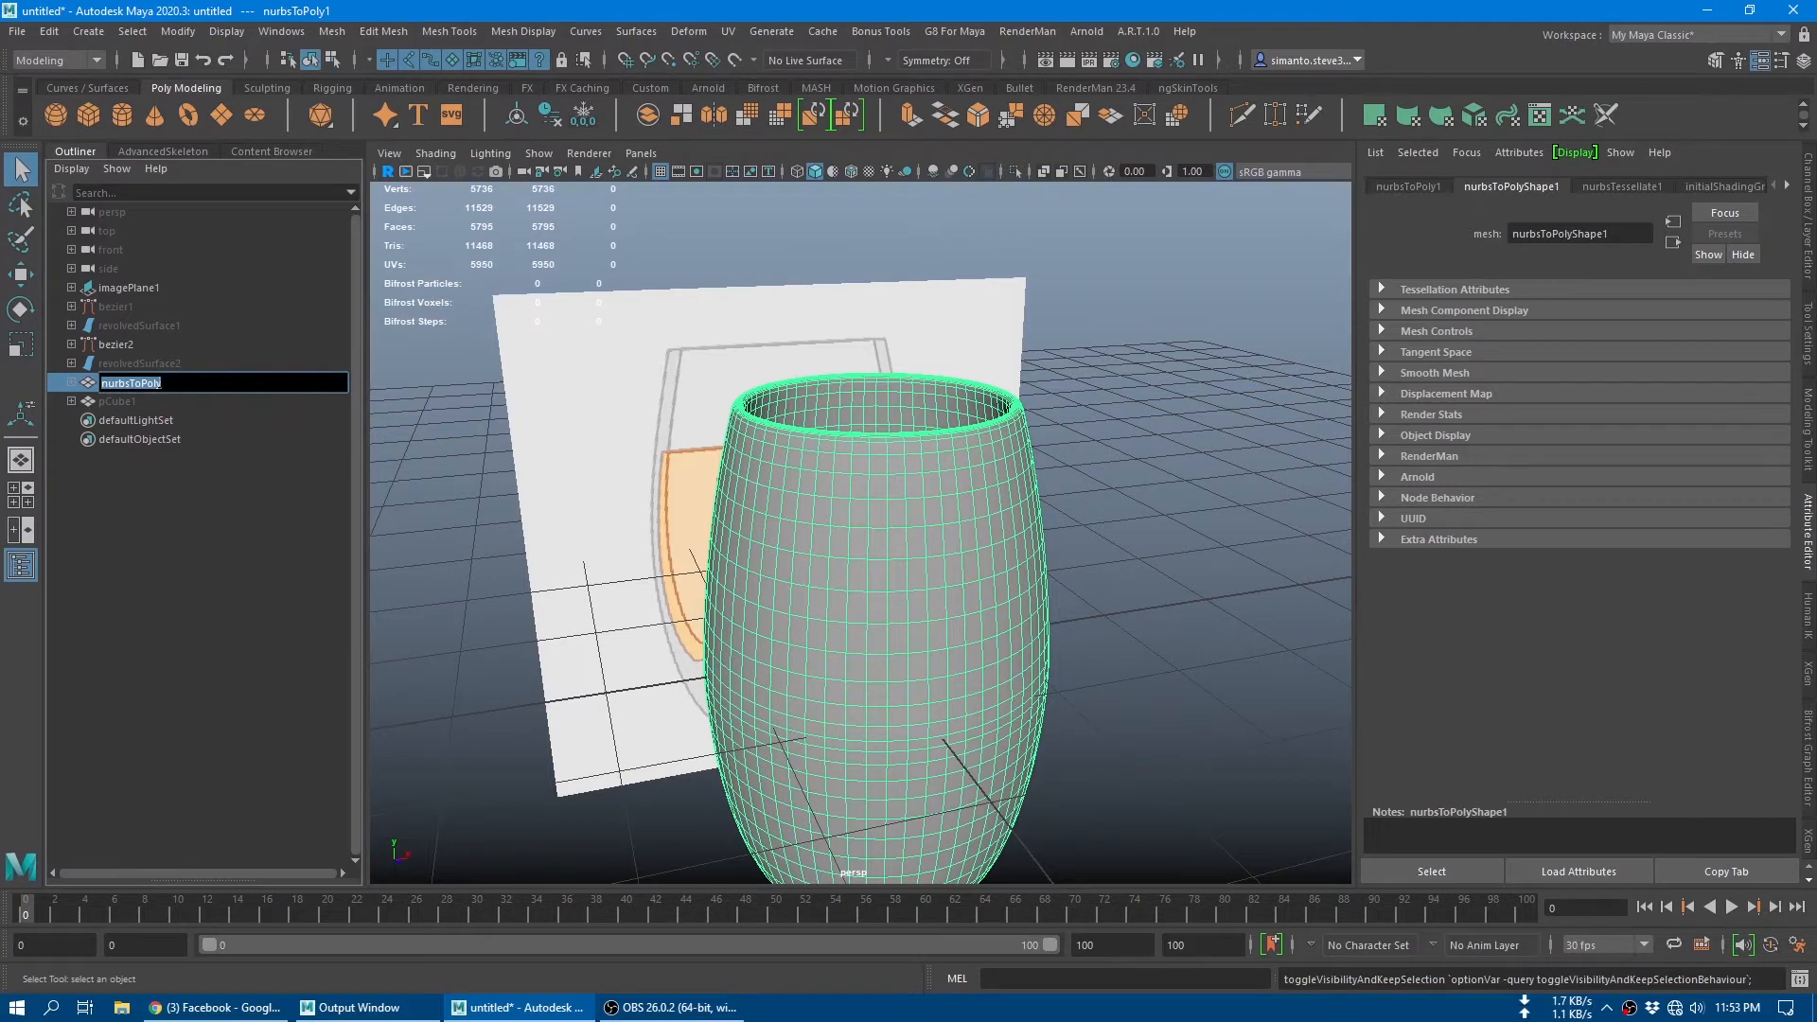
type("Glass")
key("Return")
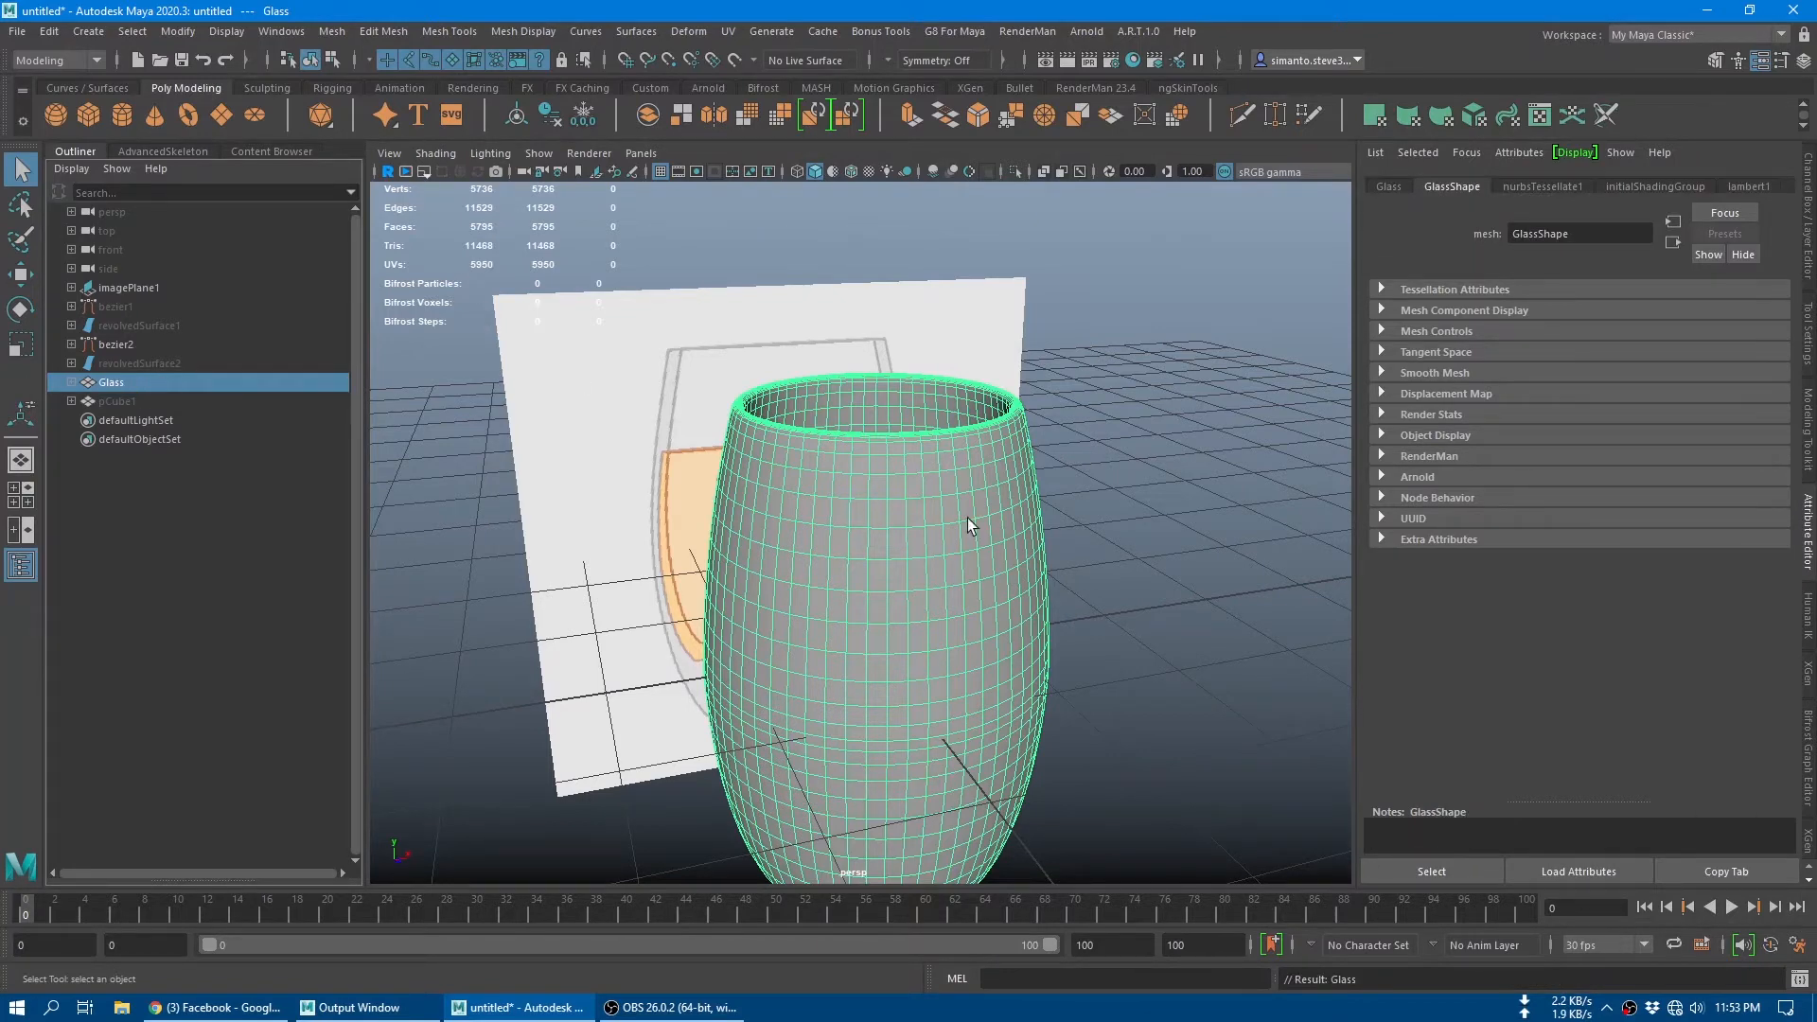
Step: Try moving the glass sideways along X away from the reference image, and undo the move
scroll(967, 520, "down", 5)
left_click_drag(932, 544, 804, 611, "alt")
right_click_drag(805, 610, 1022, 660, "alt")
left_click_drag(1022, 659, 1032, 605, "alt")
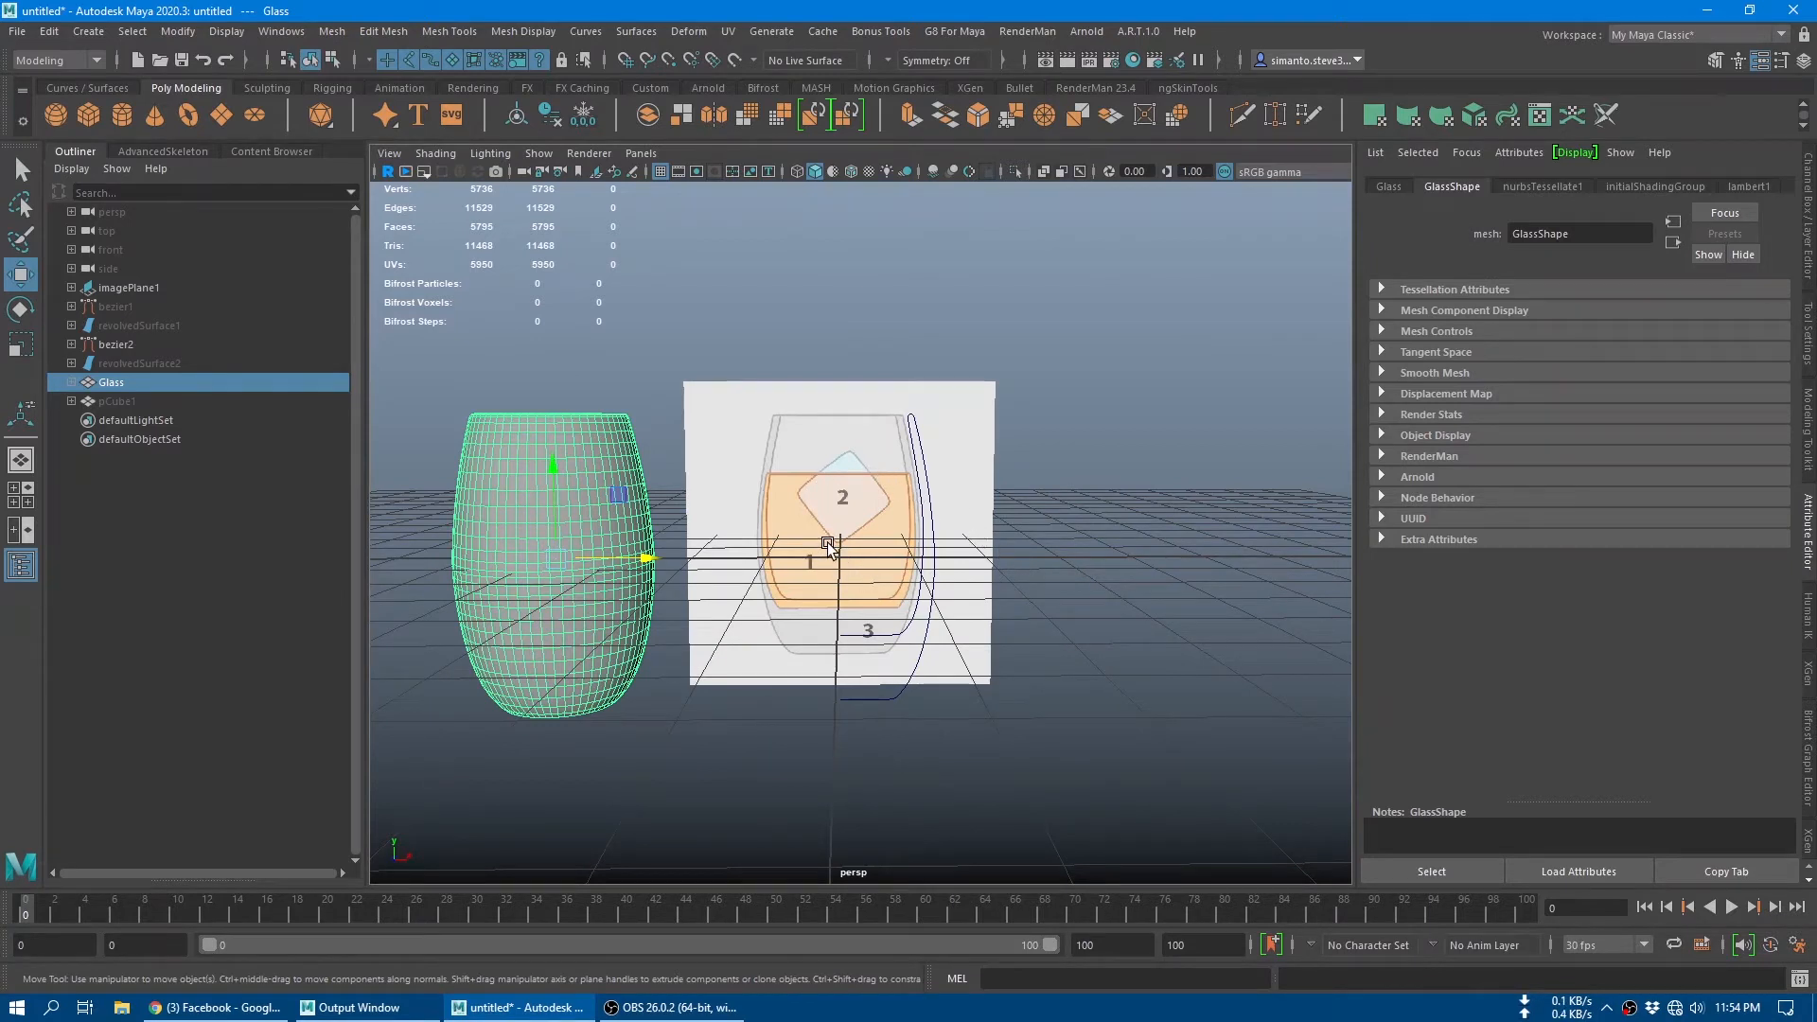
key("ctrl+z")
Step: Switch the glass to vertex selection and examine the mesh converging at the centre of its inner base
left_click_drag(941, 577, 899, 625, "alt")
right_click_drag(899, 625, 1076, 694, "alt")
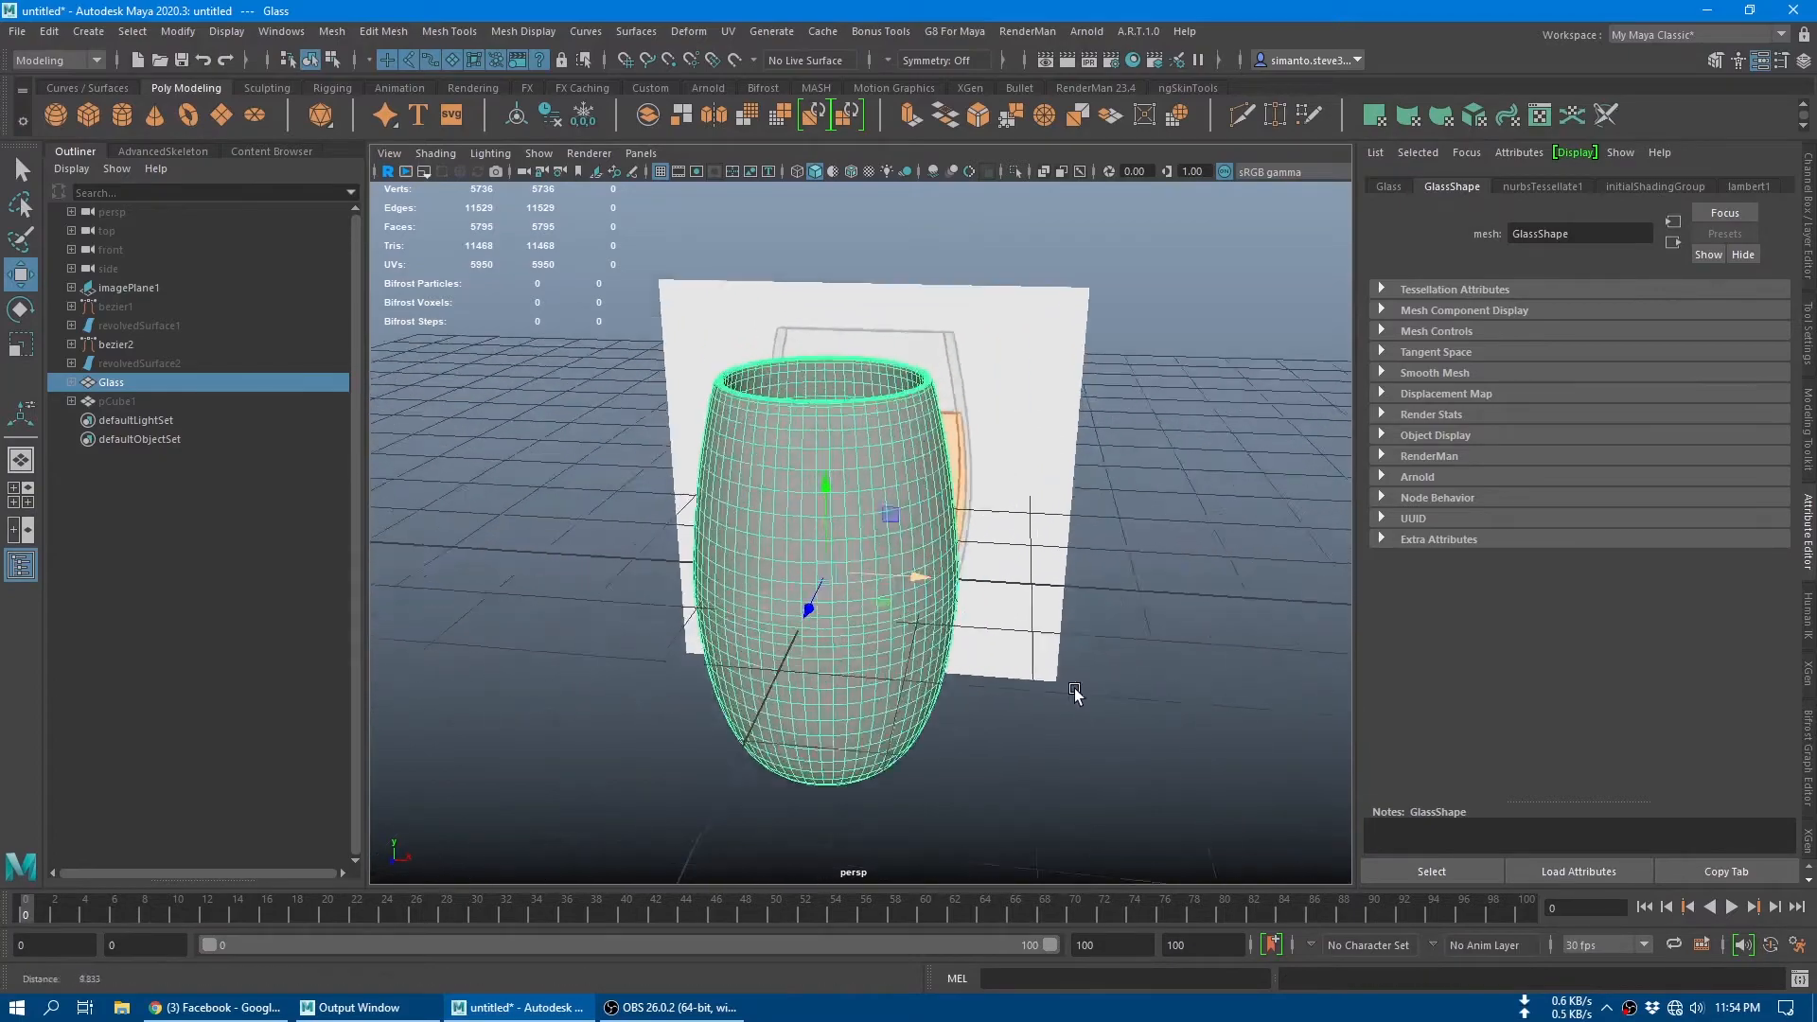
left_click_drag(899, 530, 918, 703, "alt")
mouse_move(903, 620)
left_mouse_down("alt")
mouse_move(913, 549)
mouse_move(916, 597)
left_mouse_up("alt")
left_click_drag(946, 657, 835, 489, "alt")
left_click_drag(1072, 534, 953, 439, "alt")
right_click(894, 357)
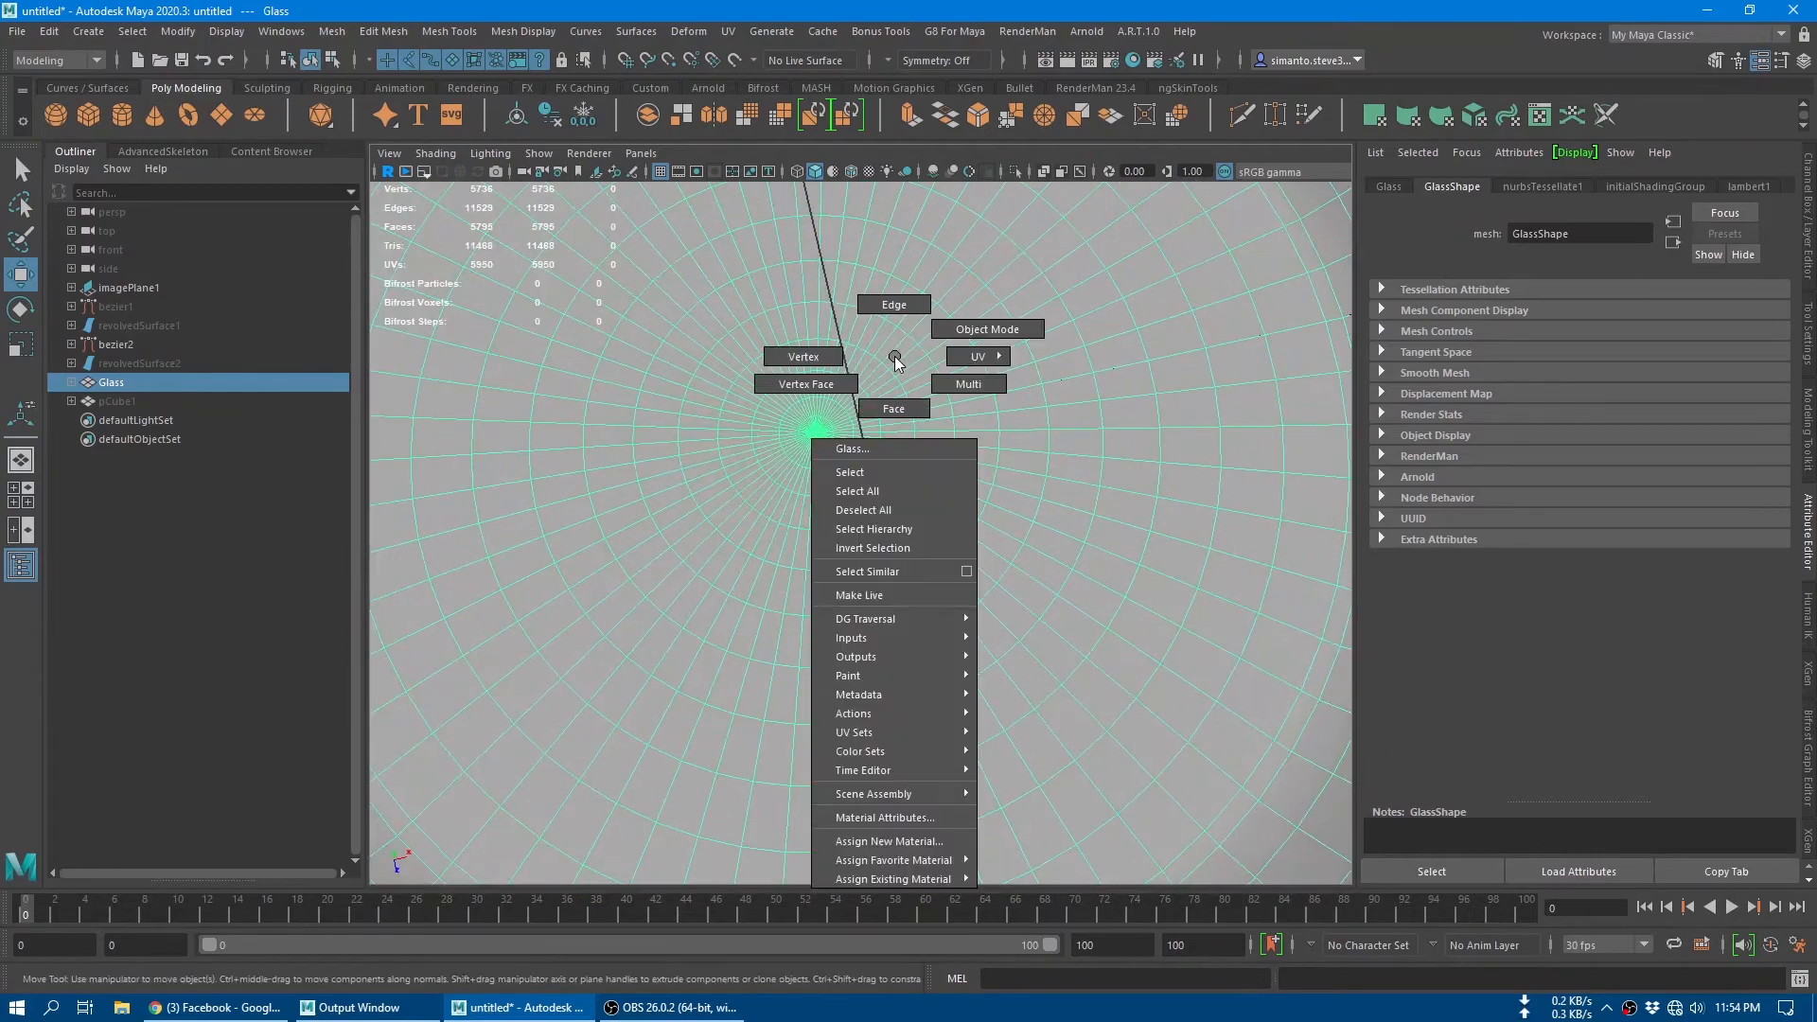
left_click(861, 318)
key("alt+b")
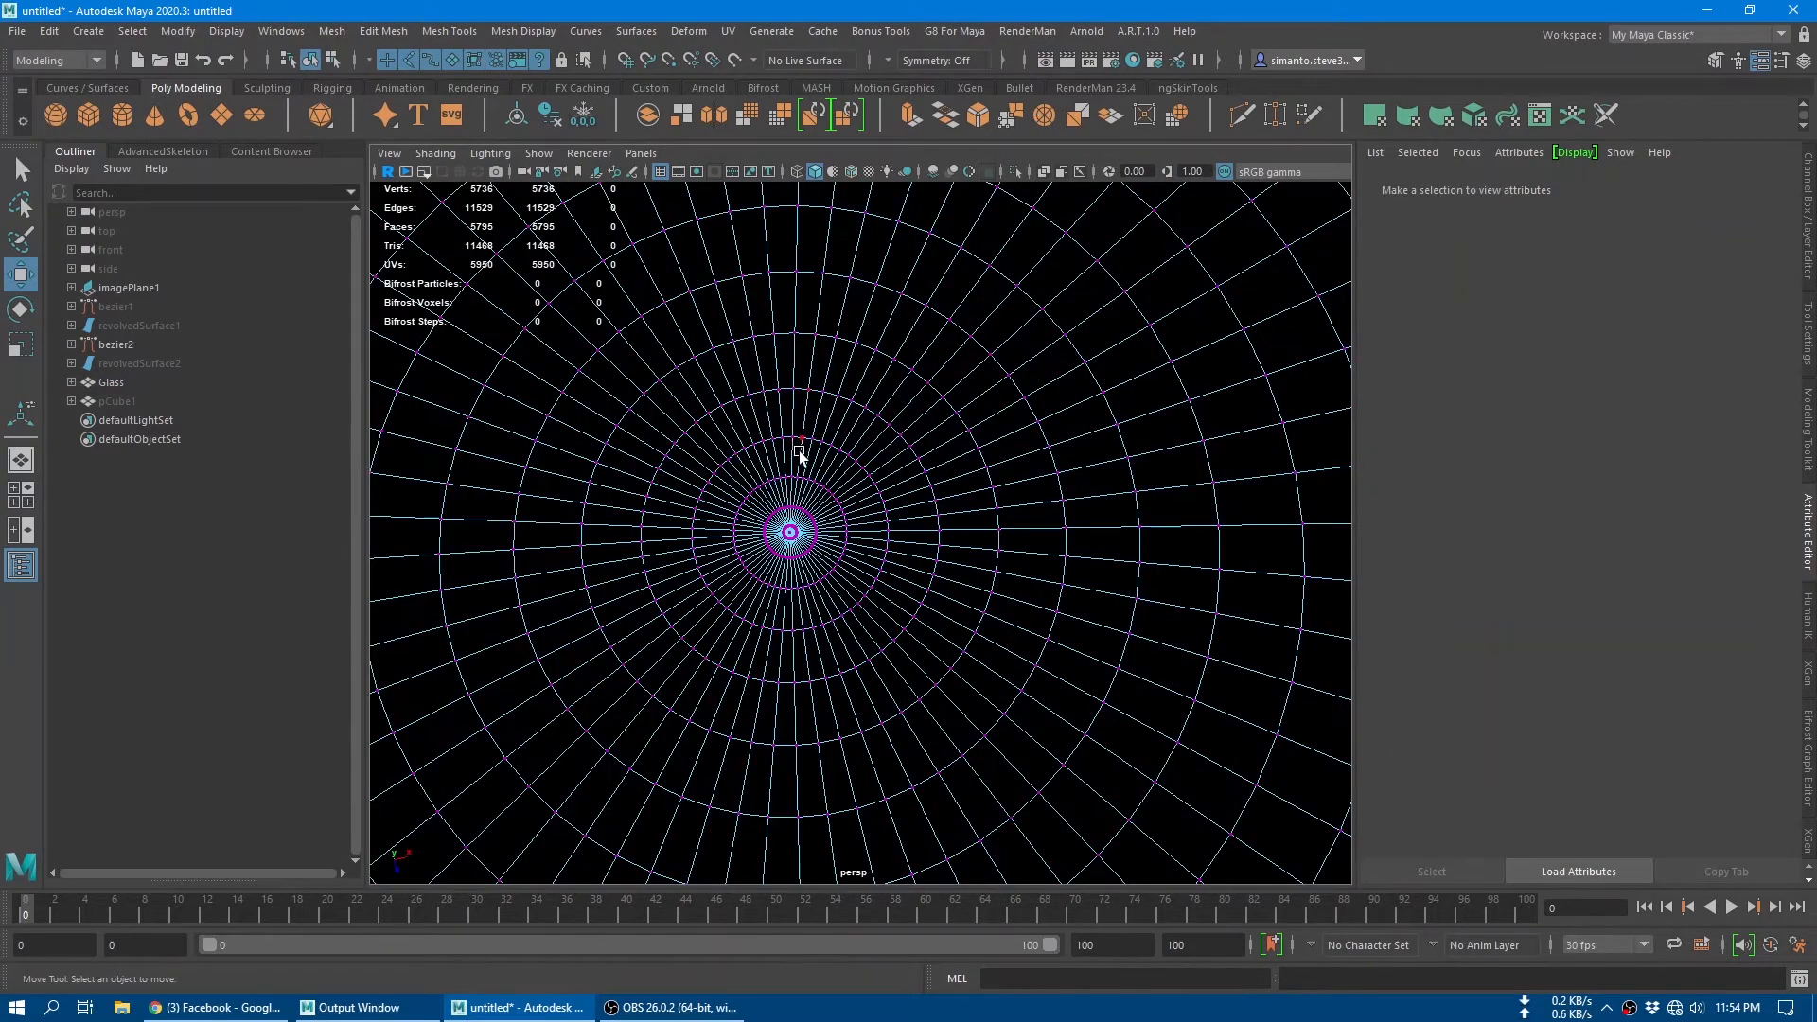
scroll(800, 452, "down", 1)
left_click_drag(838, 454, 908, 482, "alt")
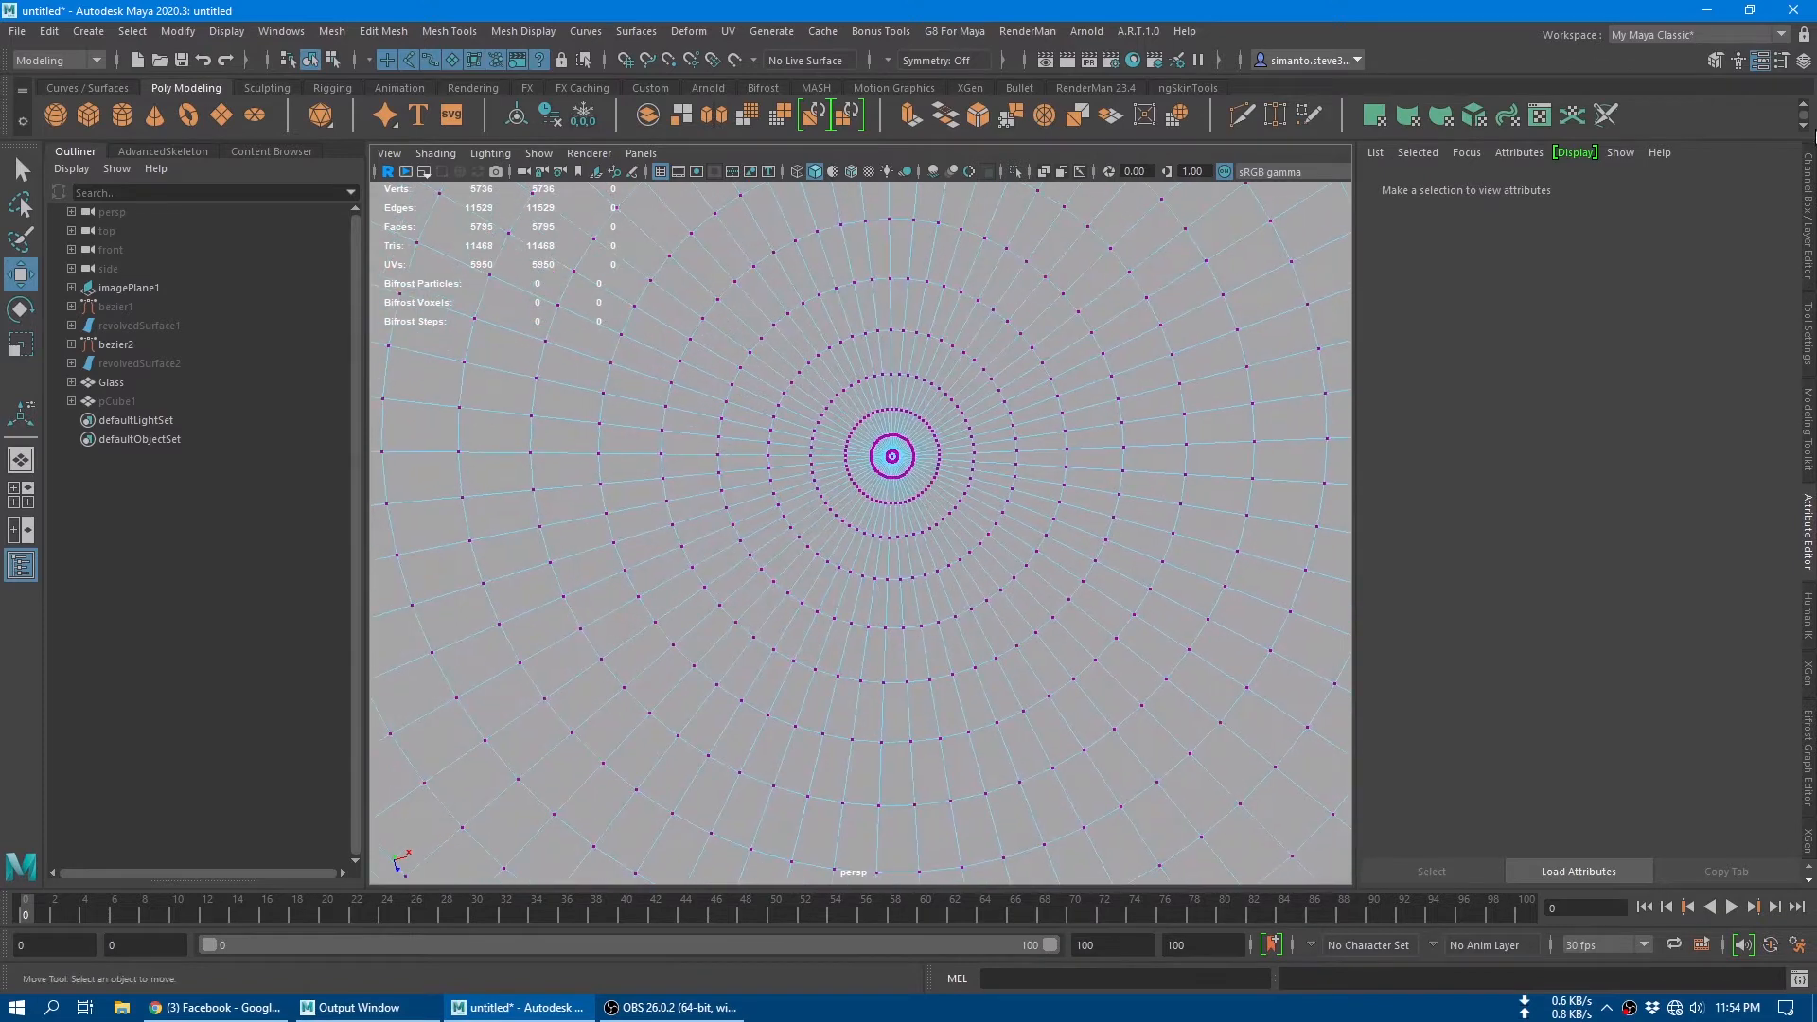
Step: Show the modeling selection settings and examine the vertex rings around the centre of the glass's base
left_click(1808, 216)
left_click(1808, 428)
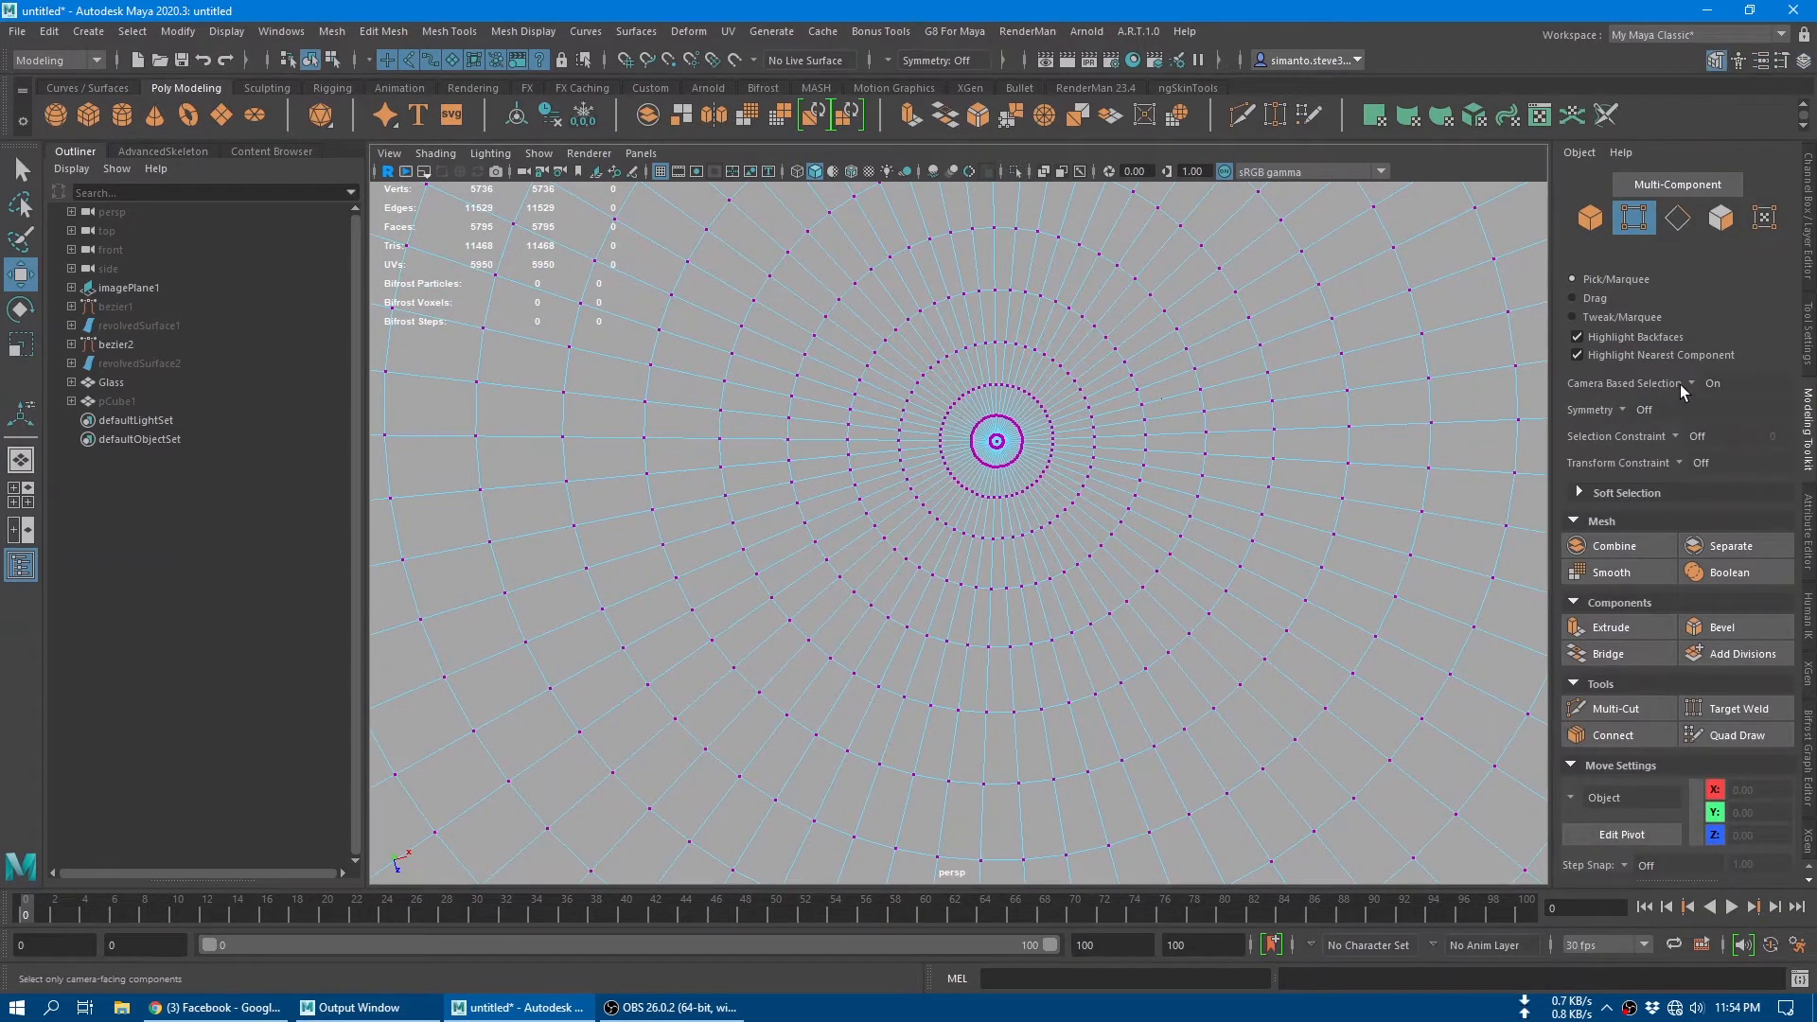
middle_click_drag(1087, 464, 977, 464, "alt")
scroll(977, 464, "down", 5)
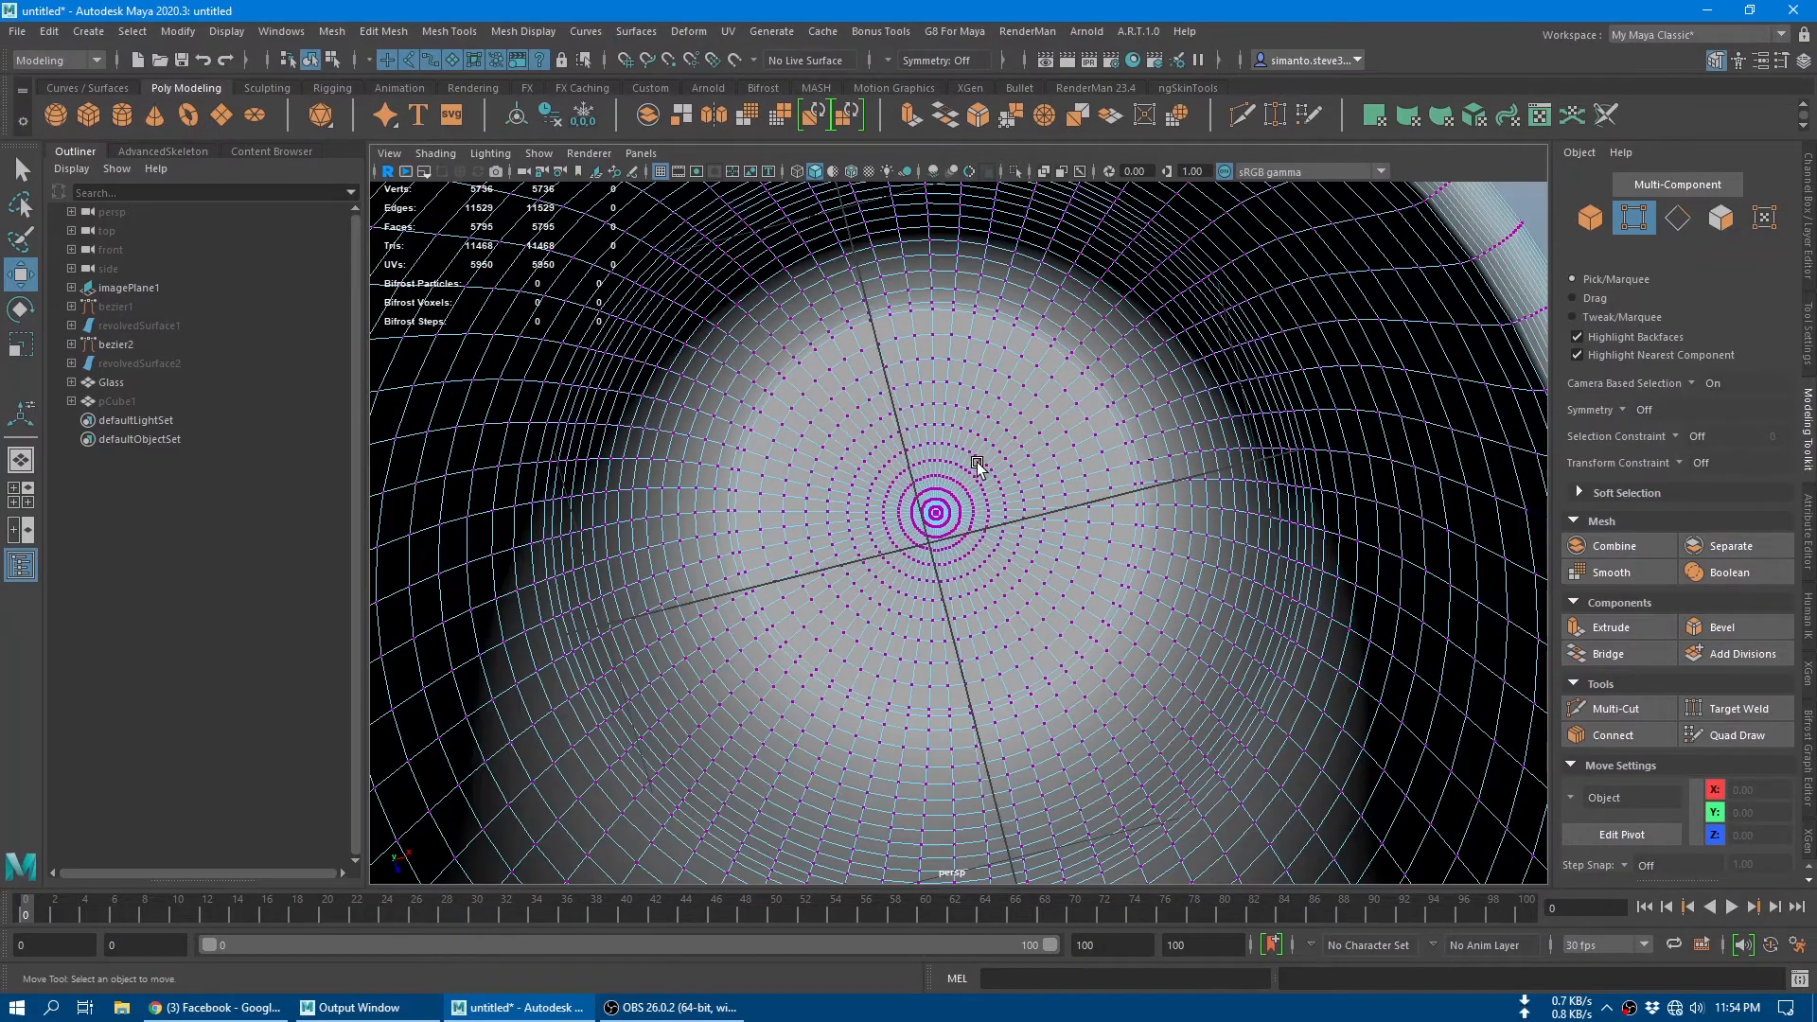
scroll(977, 464, "up", 4)
scroll(957, 468, "down", 2)
scroll(958, 469, "up", 2)
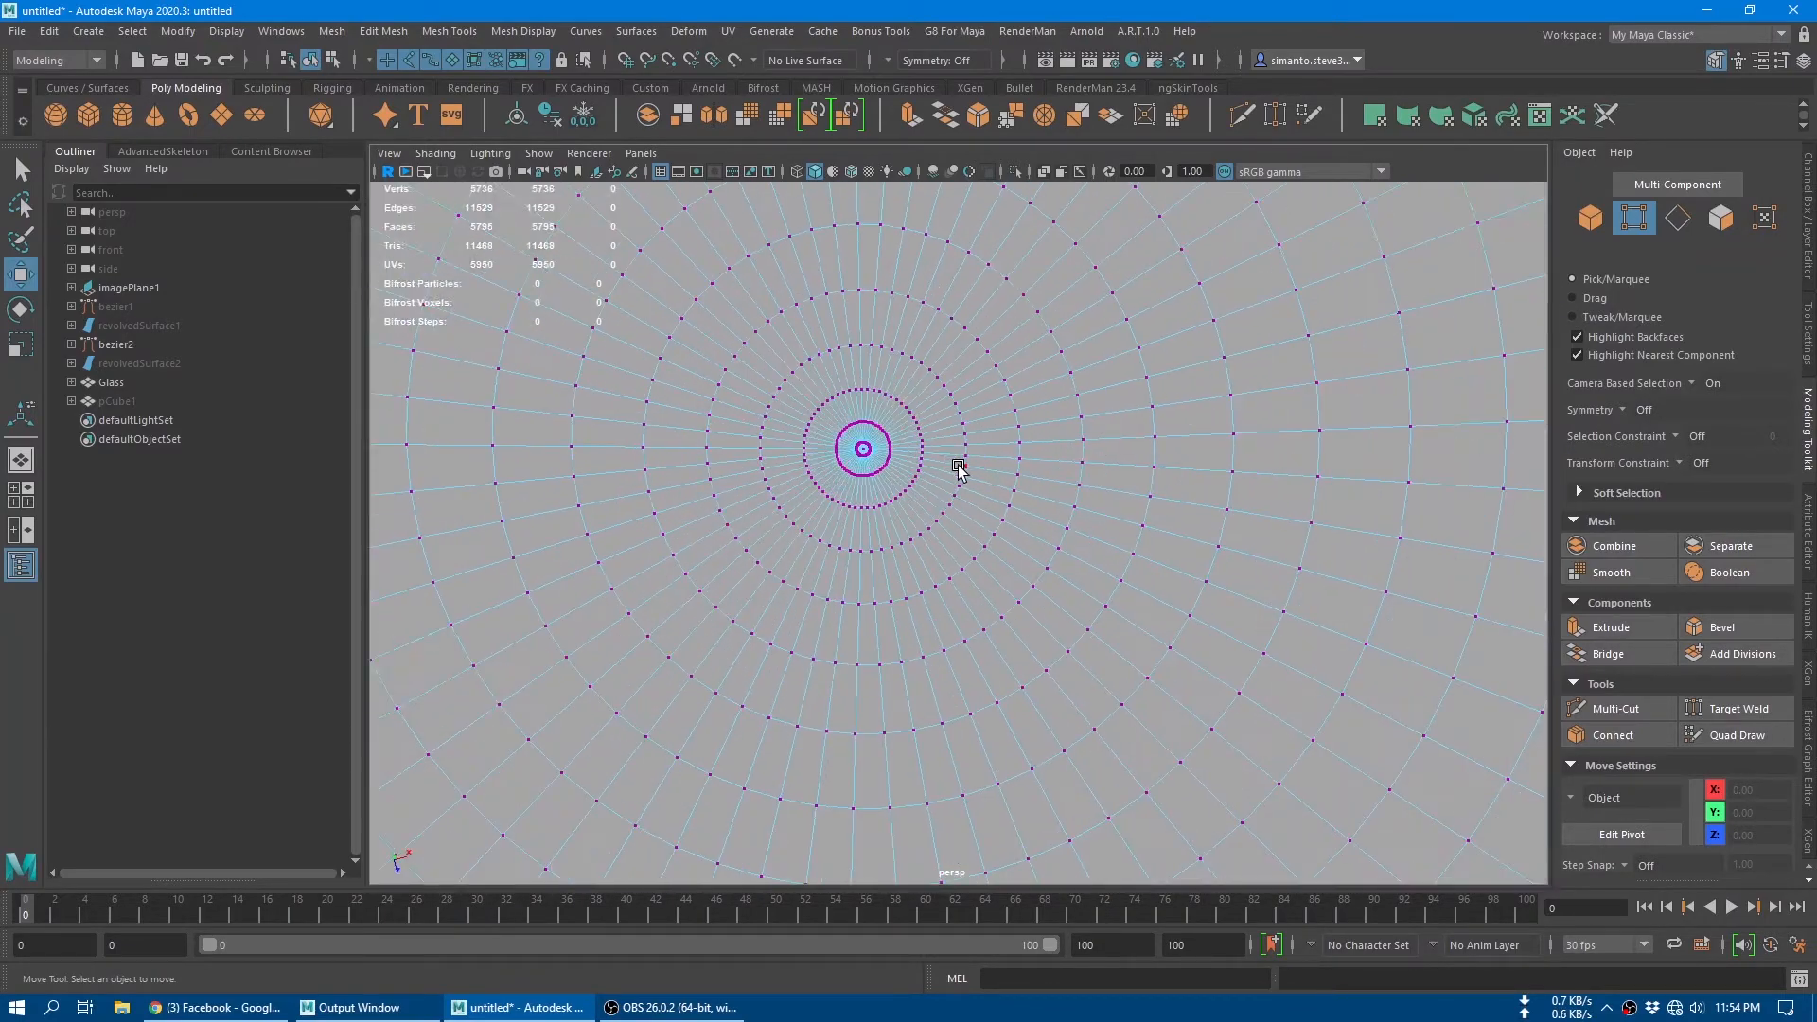
scroll(957, 468, "down", 3)
Step: Return the glass to object mode and view its outside beside the reference image
left_click_drag(958, 469, 992, 533, "alt")
right_click_drag(992, 534, 1779, 699, "alt")
middle_click_drag(937, 531, 1126, 523, "alt")
right_click_drag(1060, 496, 1095, 494, "alt")
middle_click_drag(1287, 512, 1075, 522, "alt")
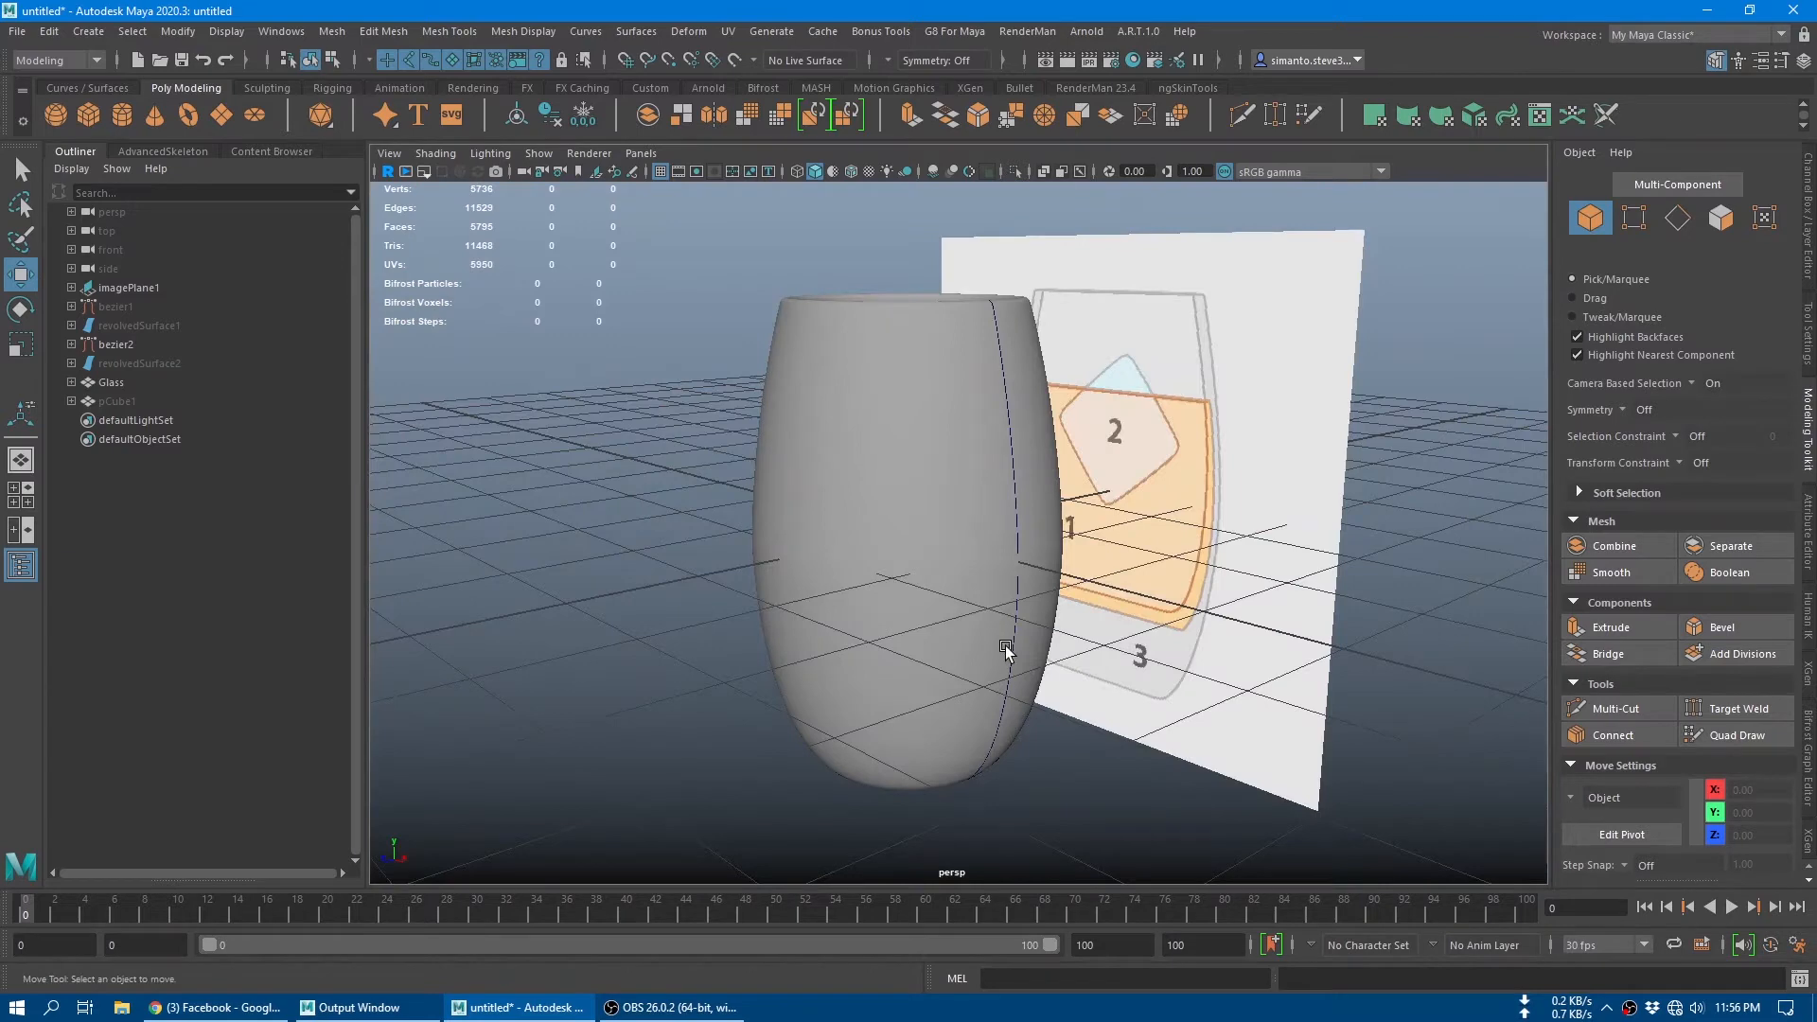
Step: Select the glass, switch it to vertex selection and pick the single vertex at the centre of its inner base
left_click_drag(1111, 561, 1077, 635, "alt")
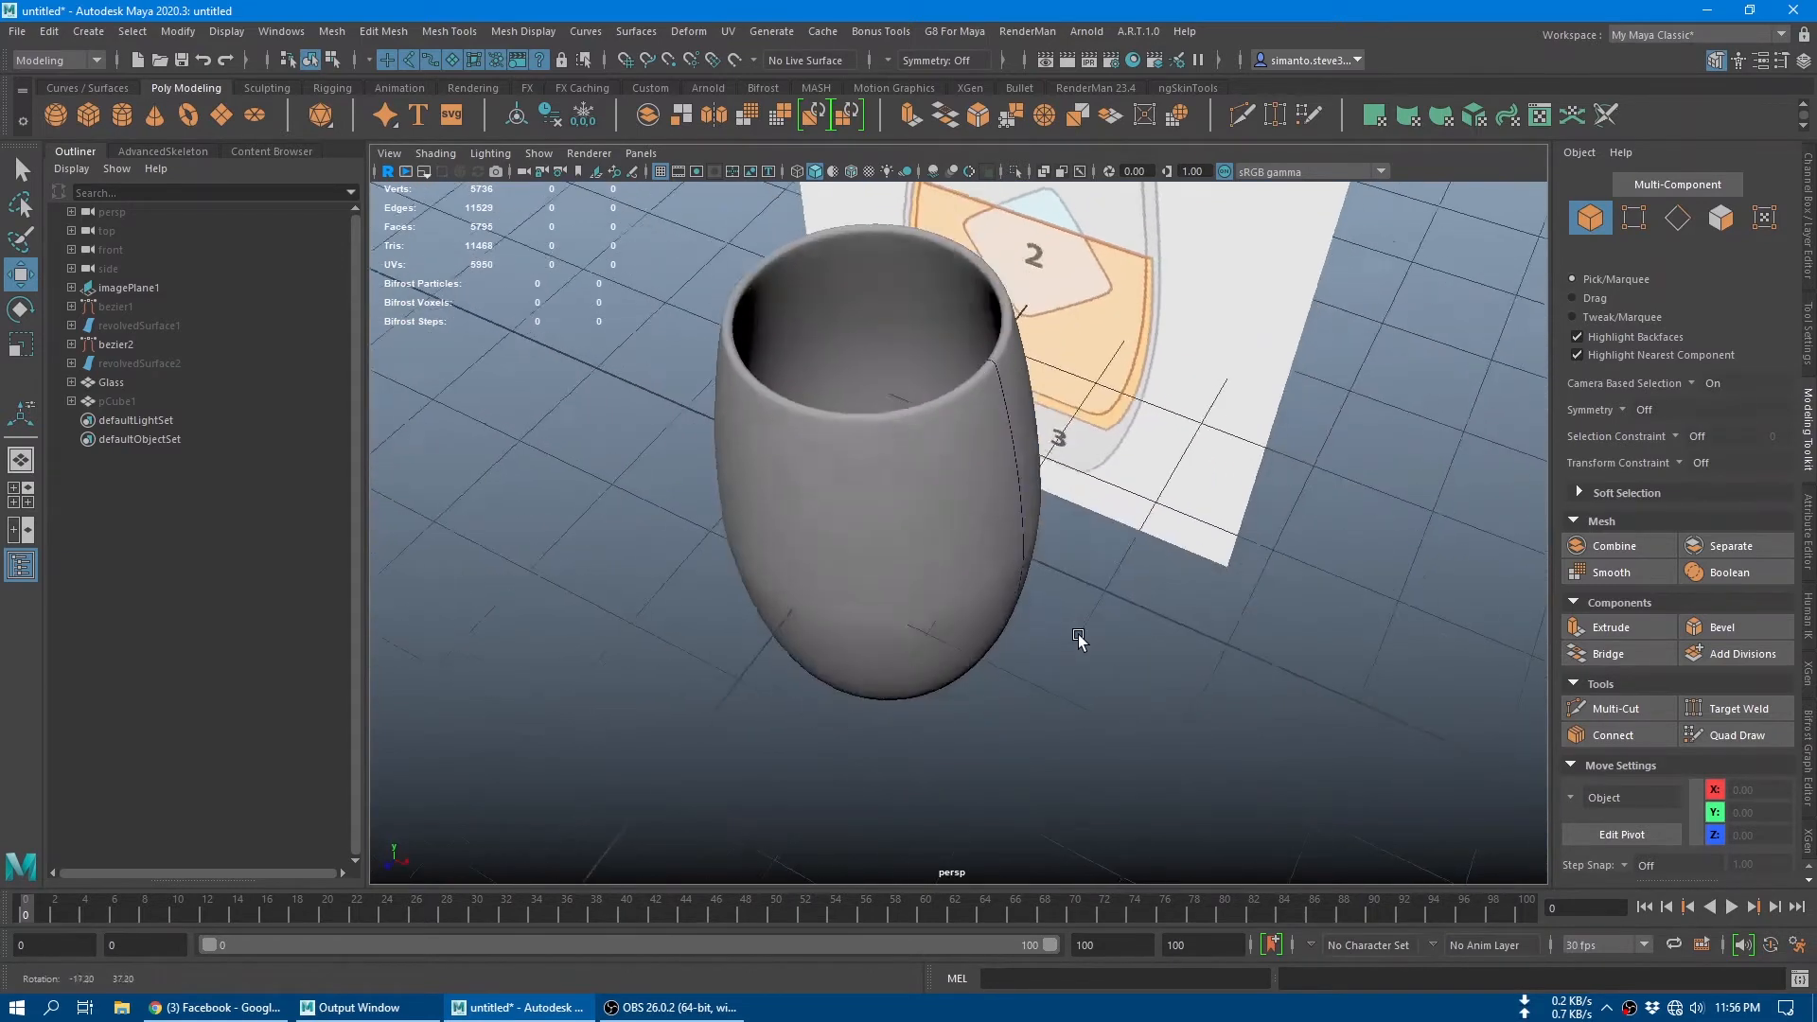
left_click_drag(1111, 507, 962, 656, "alt")
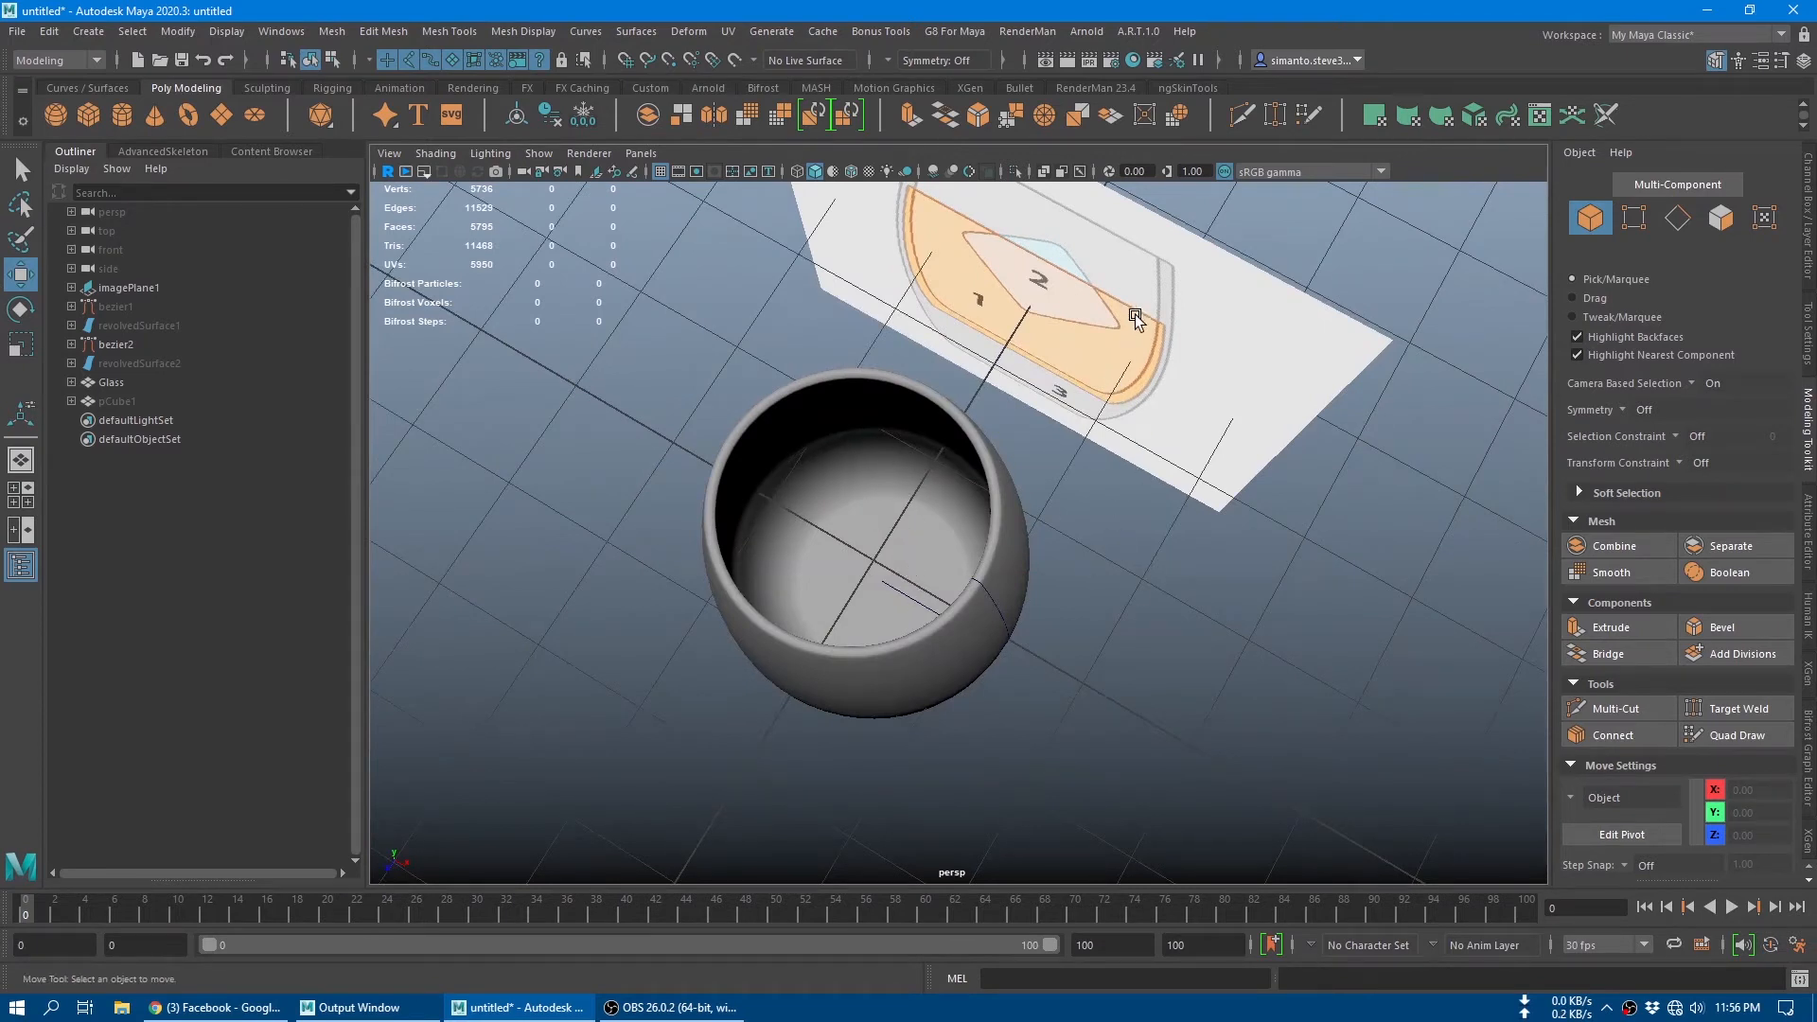
mouse_move(971, 504)
left_mouse_down("alt")
mouse_move(932, 594)
mouse_move(933, 562)
mouse_move(961, 612)
mouse_move(946, 478)
left_mouse_up("alt")
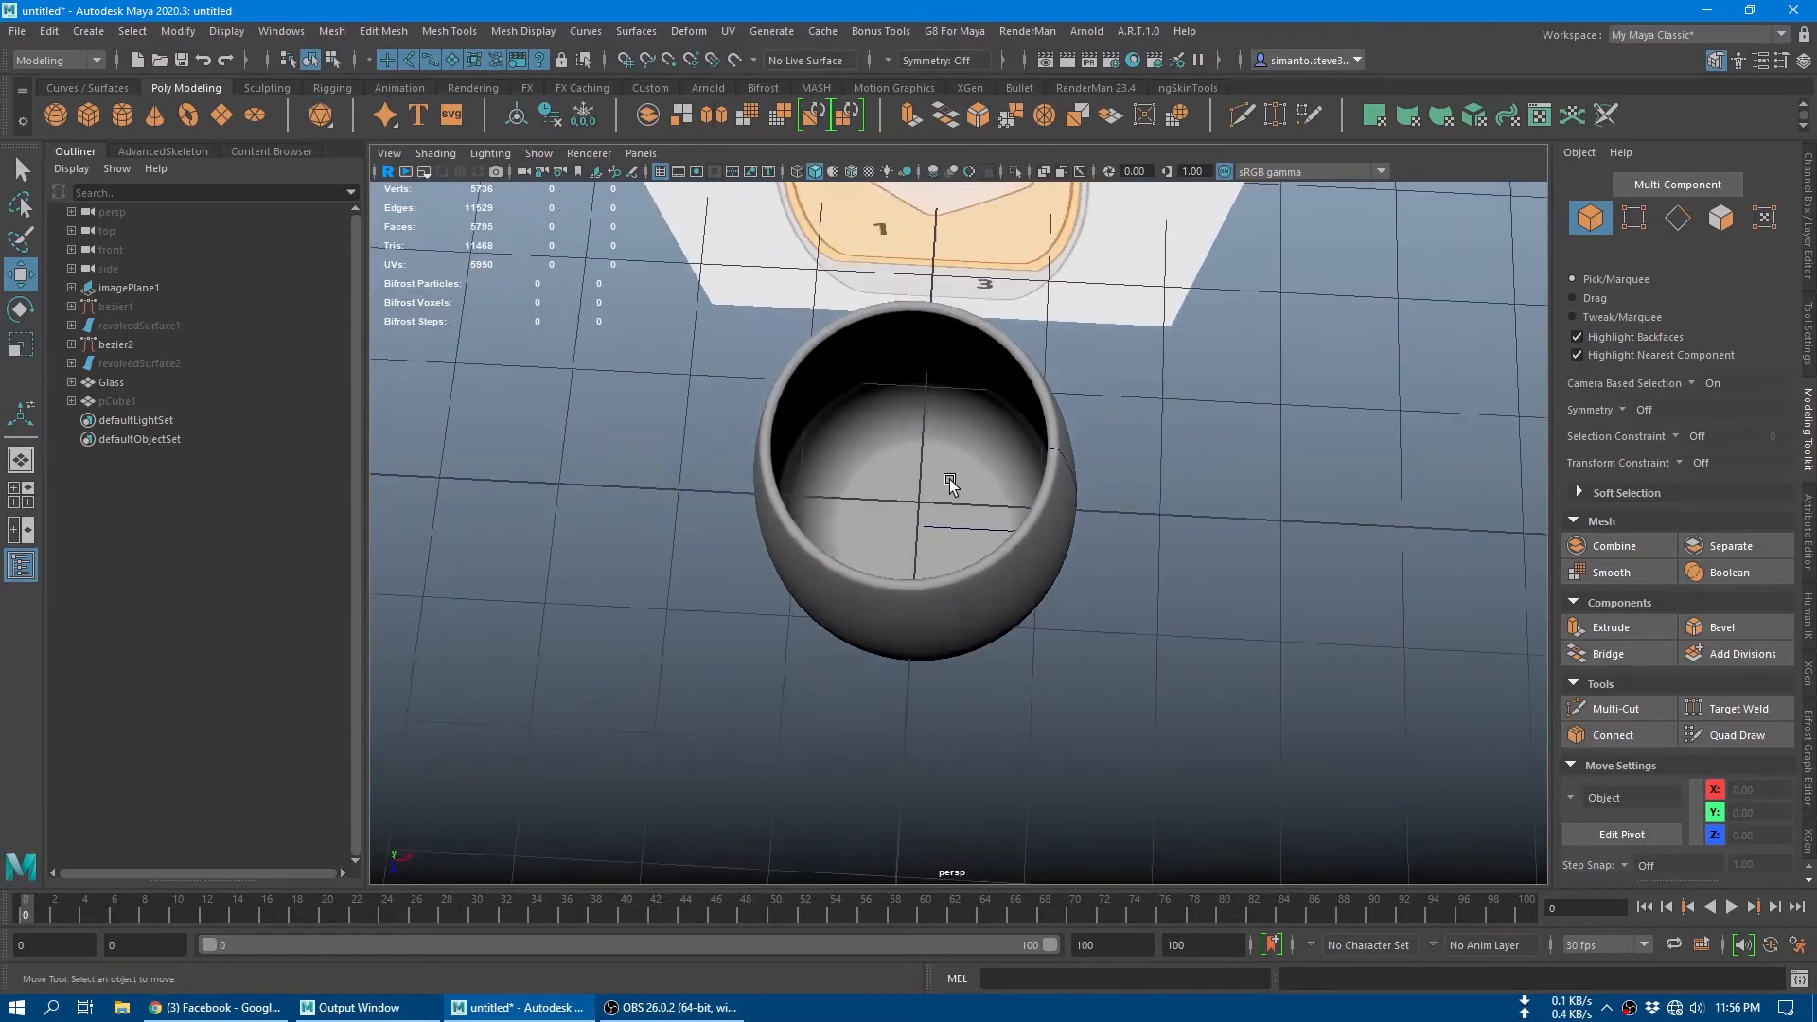
left_click(945, 479)
scroll(939, 547, "up", 5)
key("q")
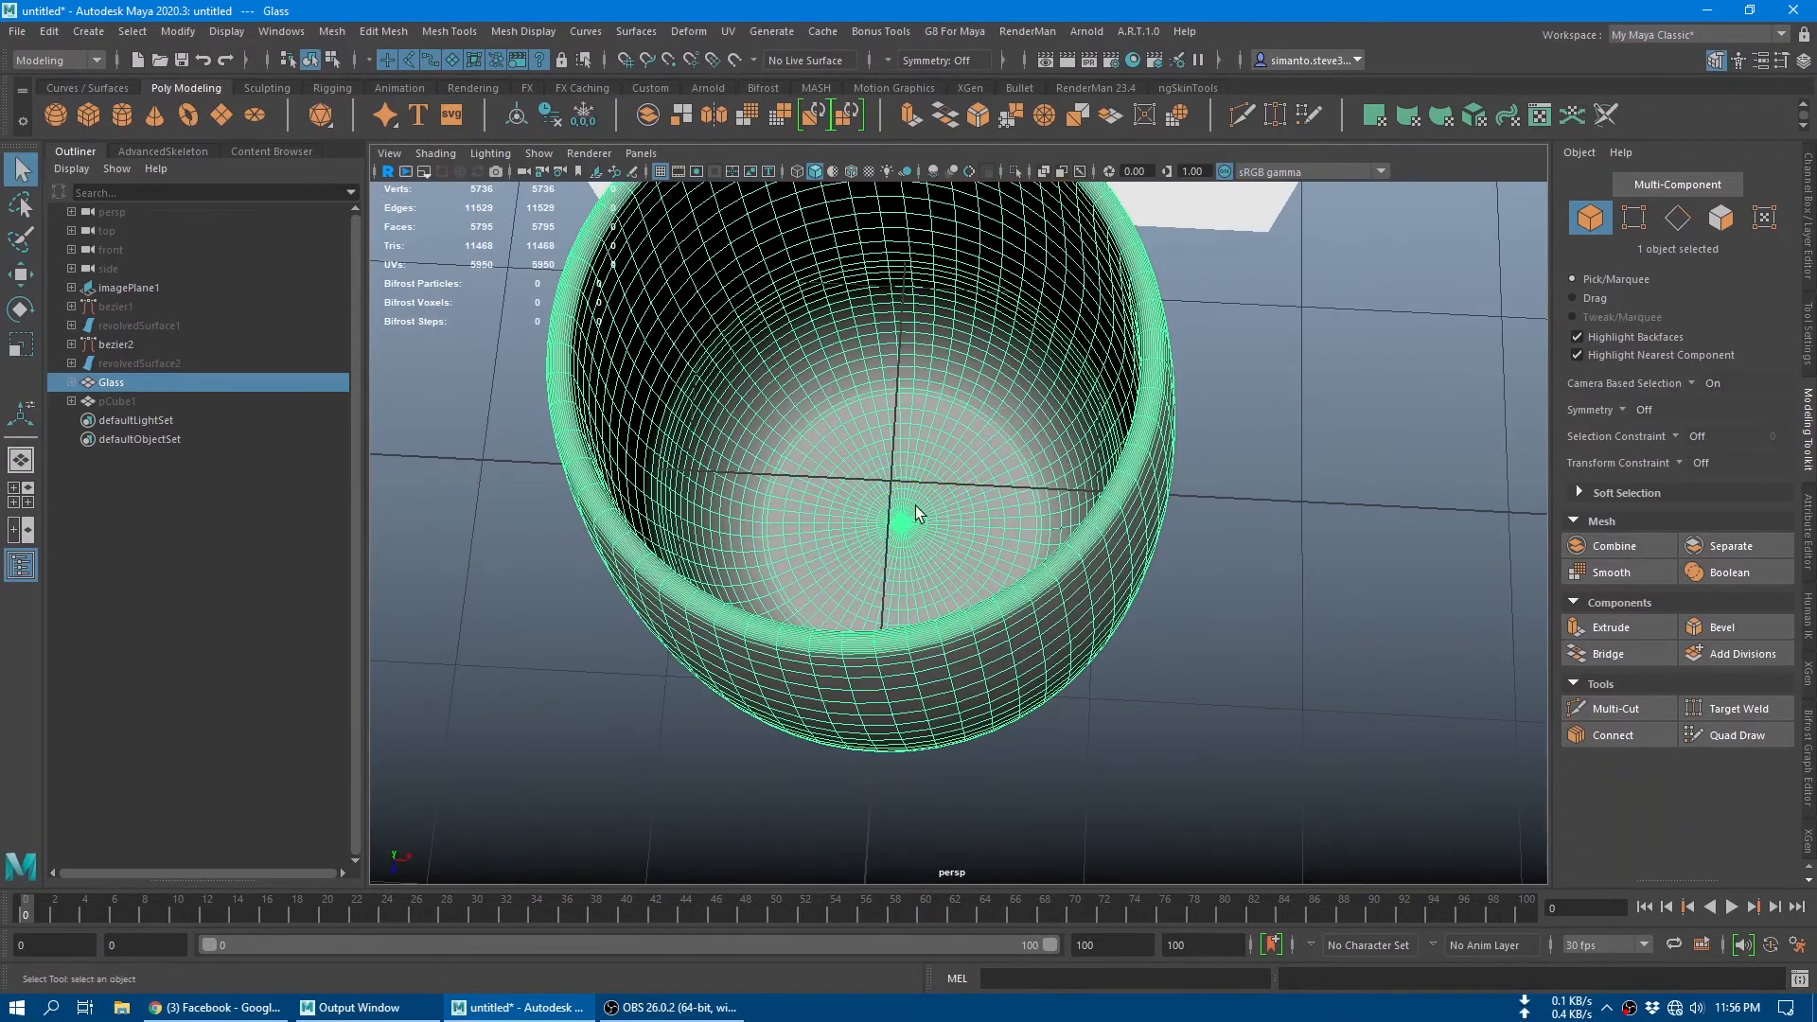
scroll(928, 575, "up", 5)
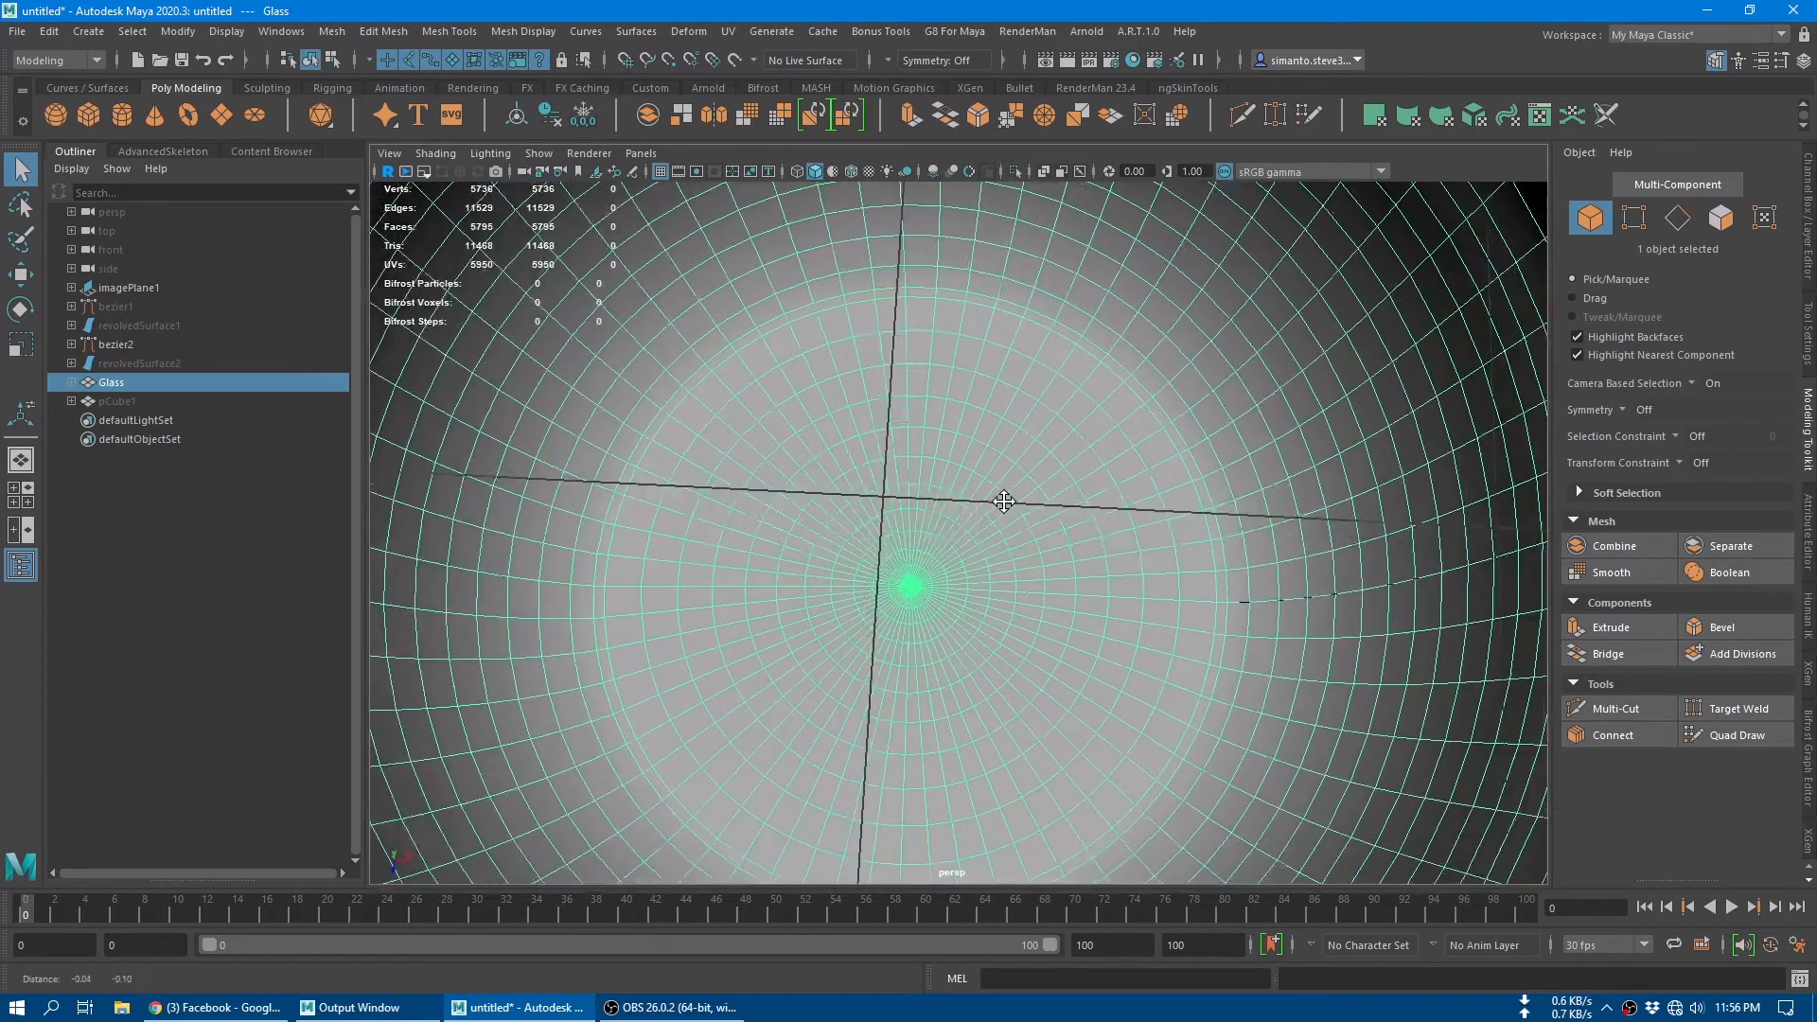
left_click(1630, 219)
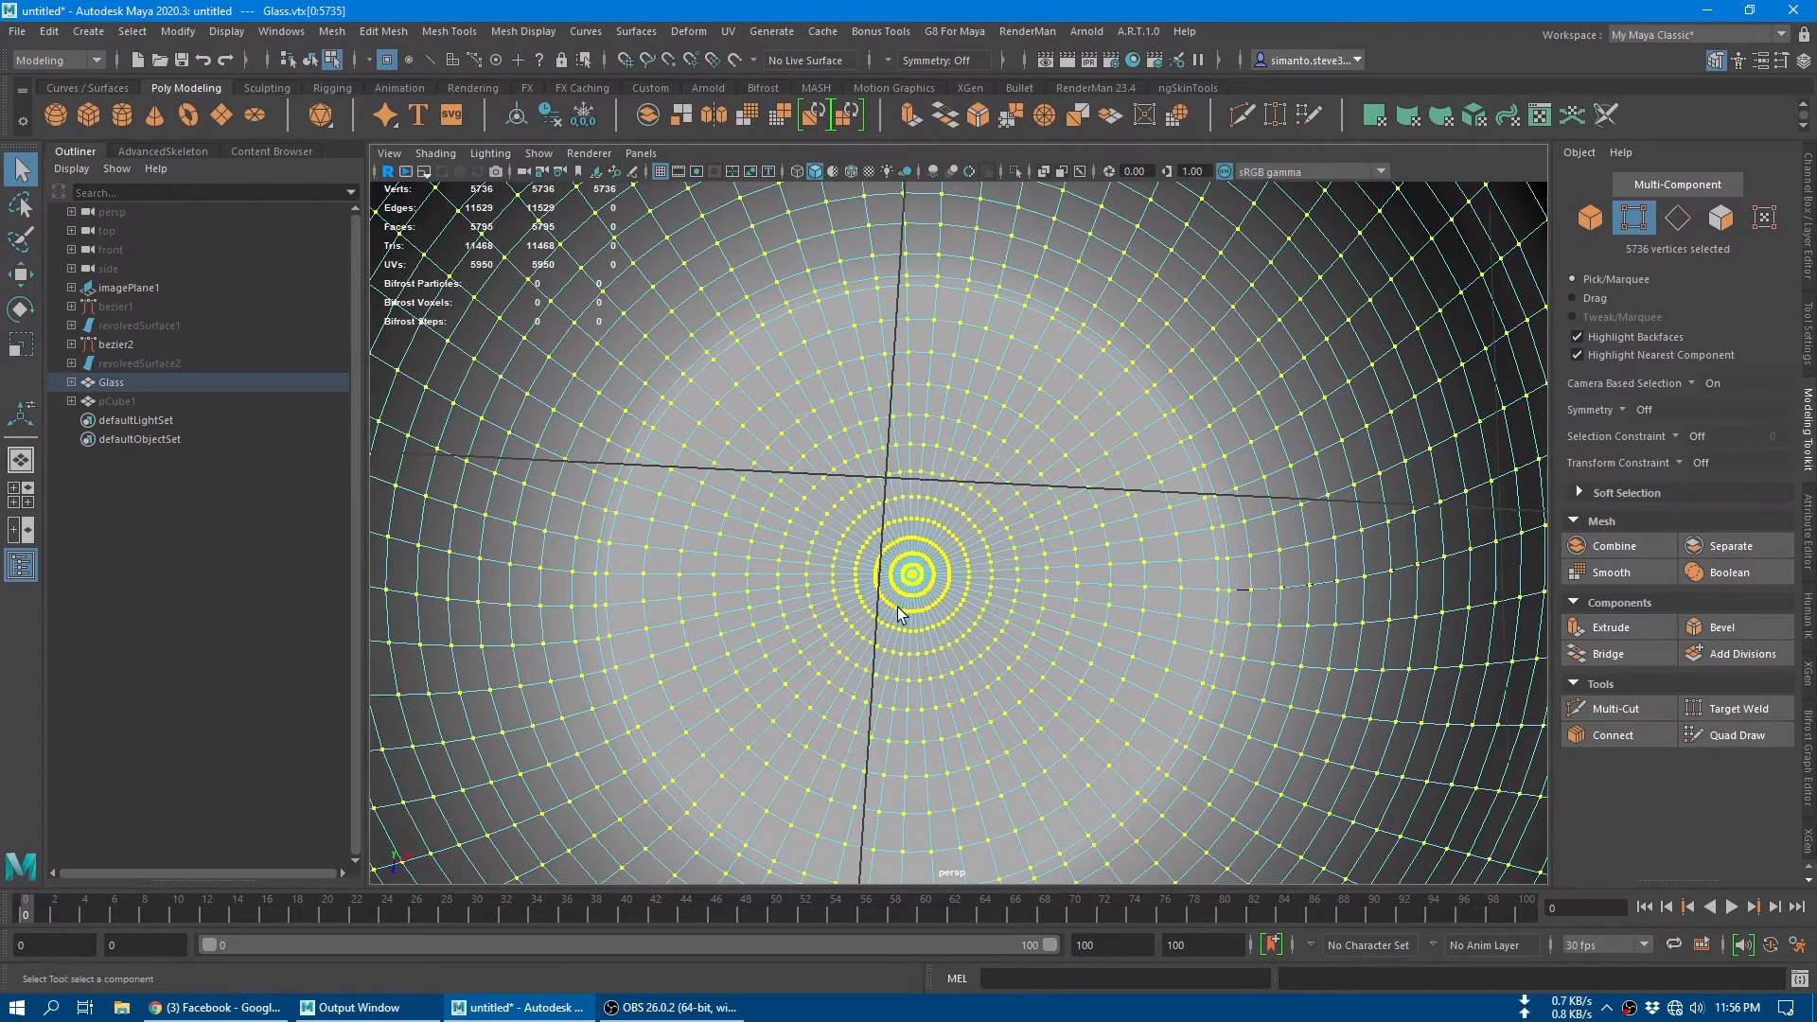
scroll(812, 562, "up", 5)
middle_click_drag(742, 698, 934, 512, "alt")
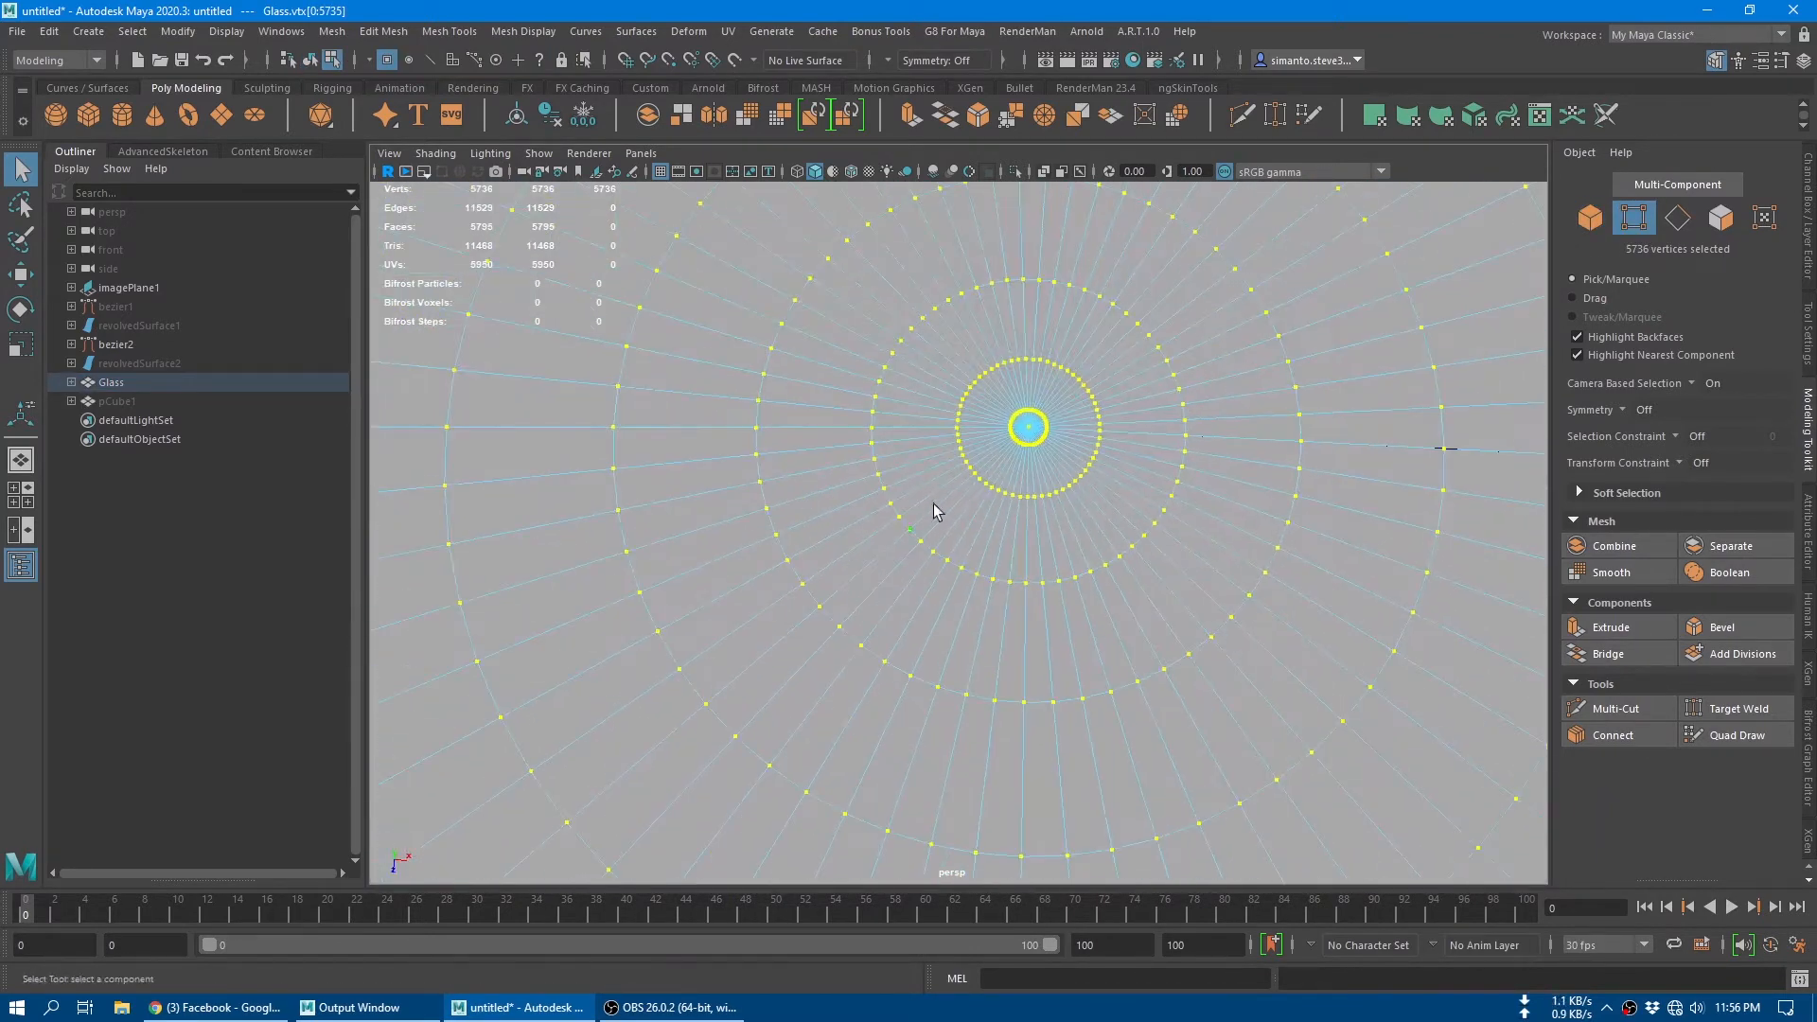
left_click(1029, 429)
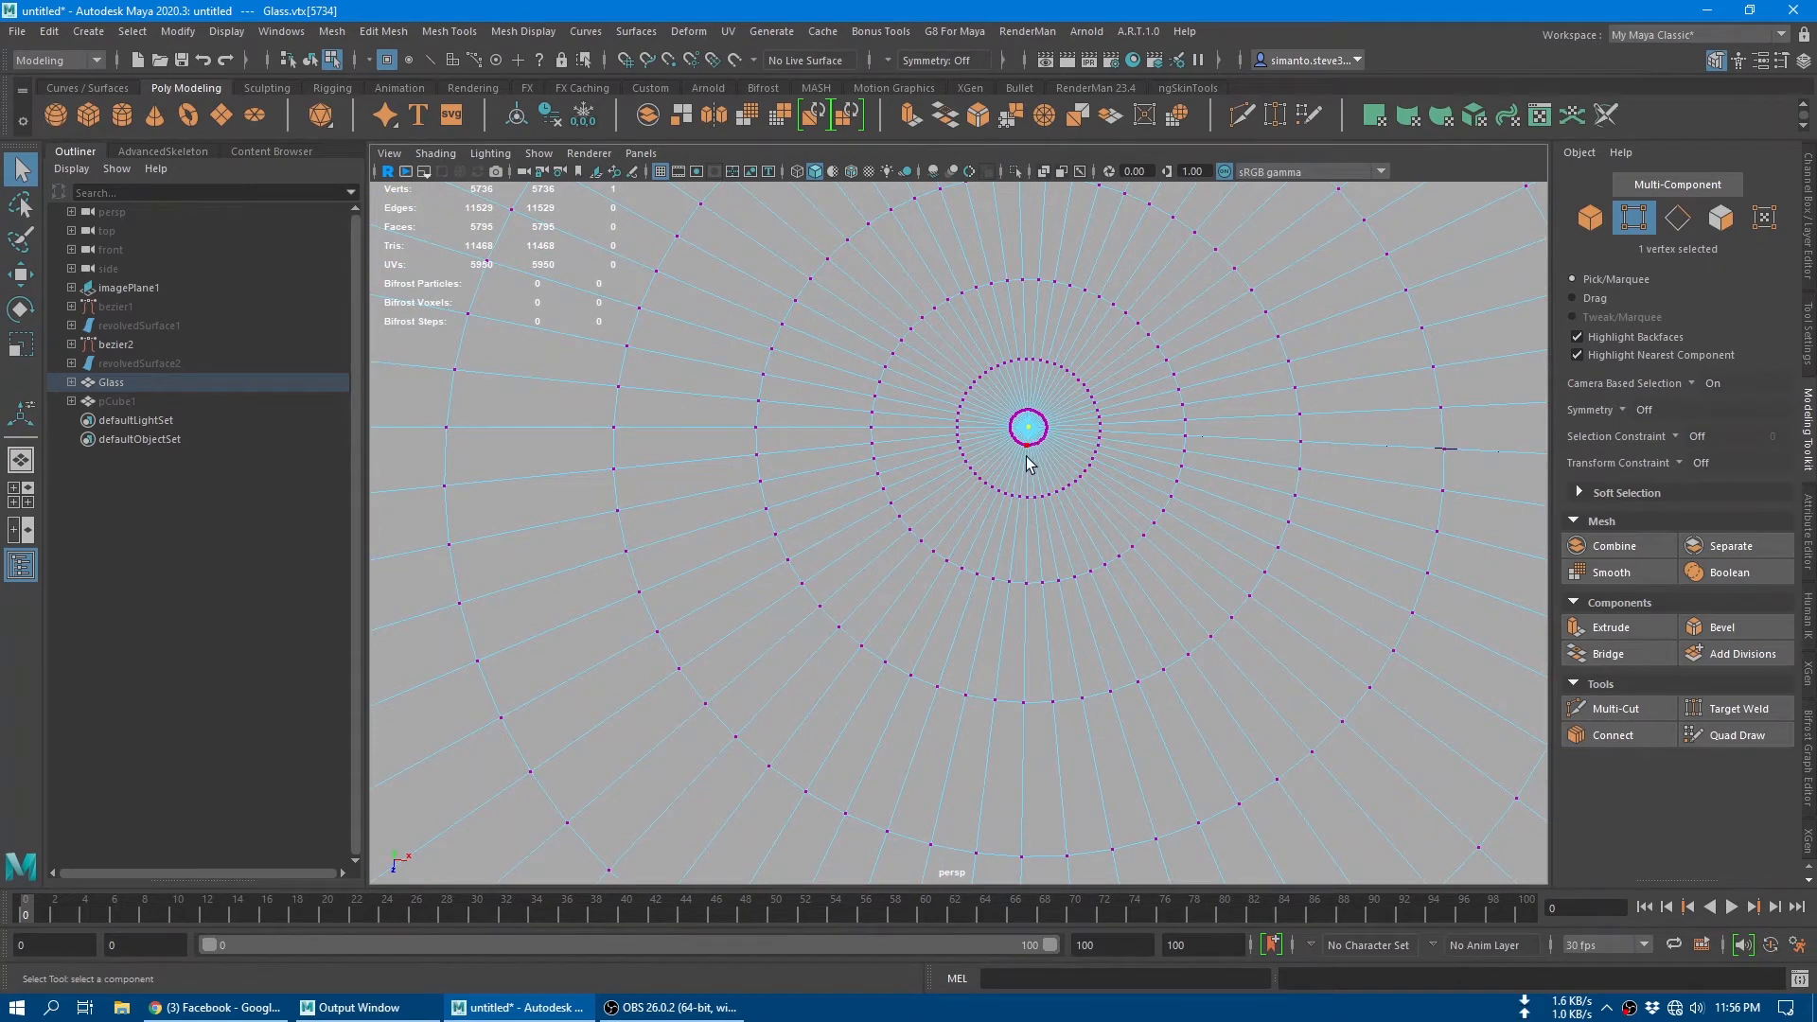
Step: Convert the inner centre vertex to its surrounding faces and grow the selection over most of the flat inner base
right_click_drag(1014, 403, 1011, 496, "shift")
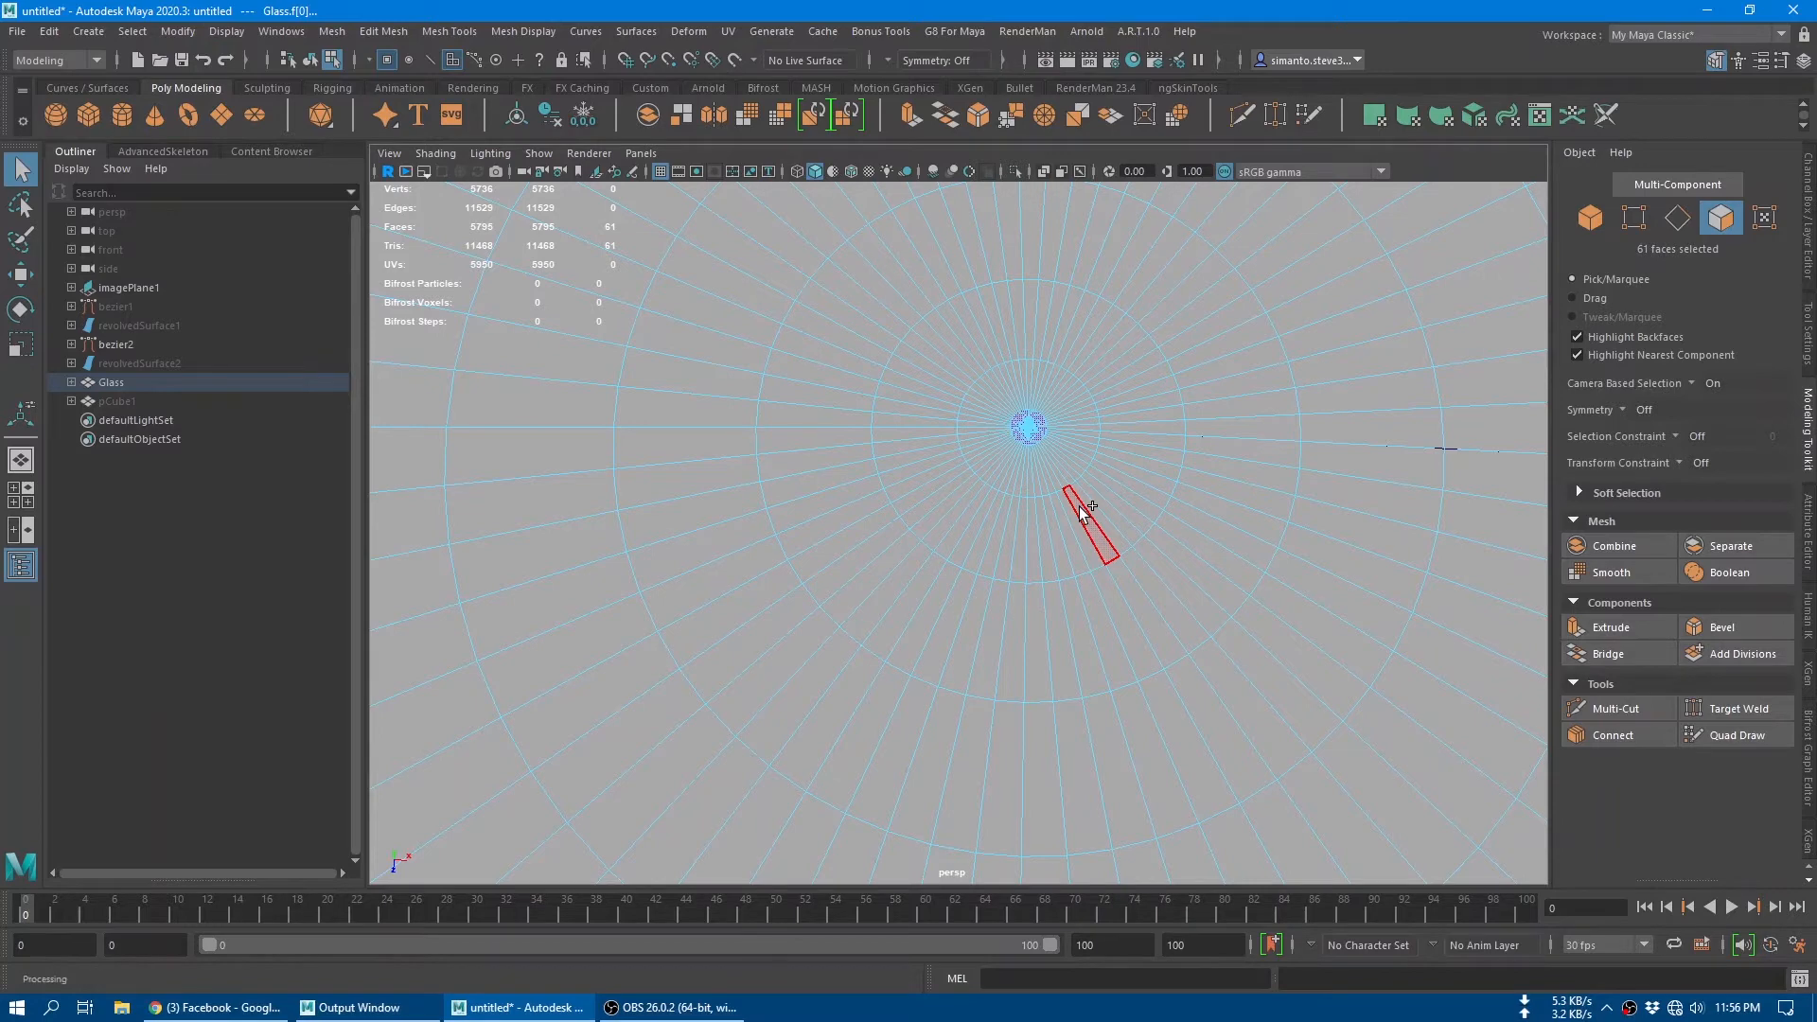
key("shift+period")
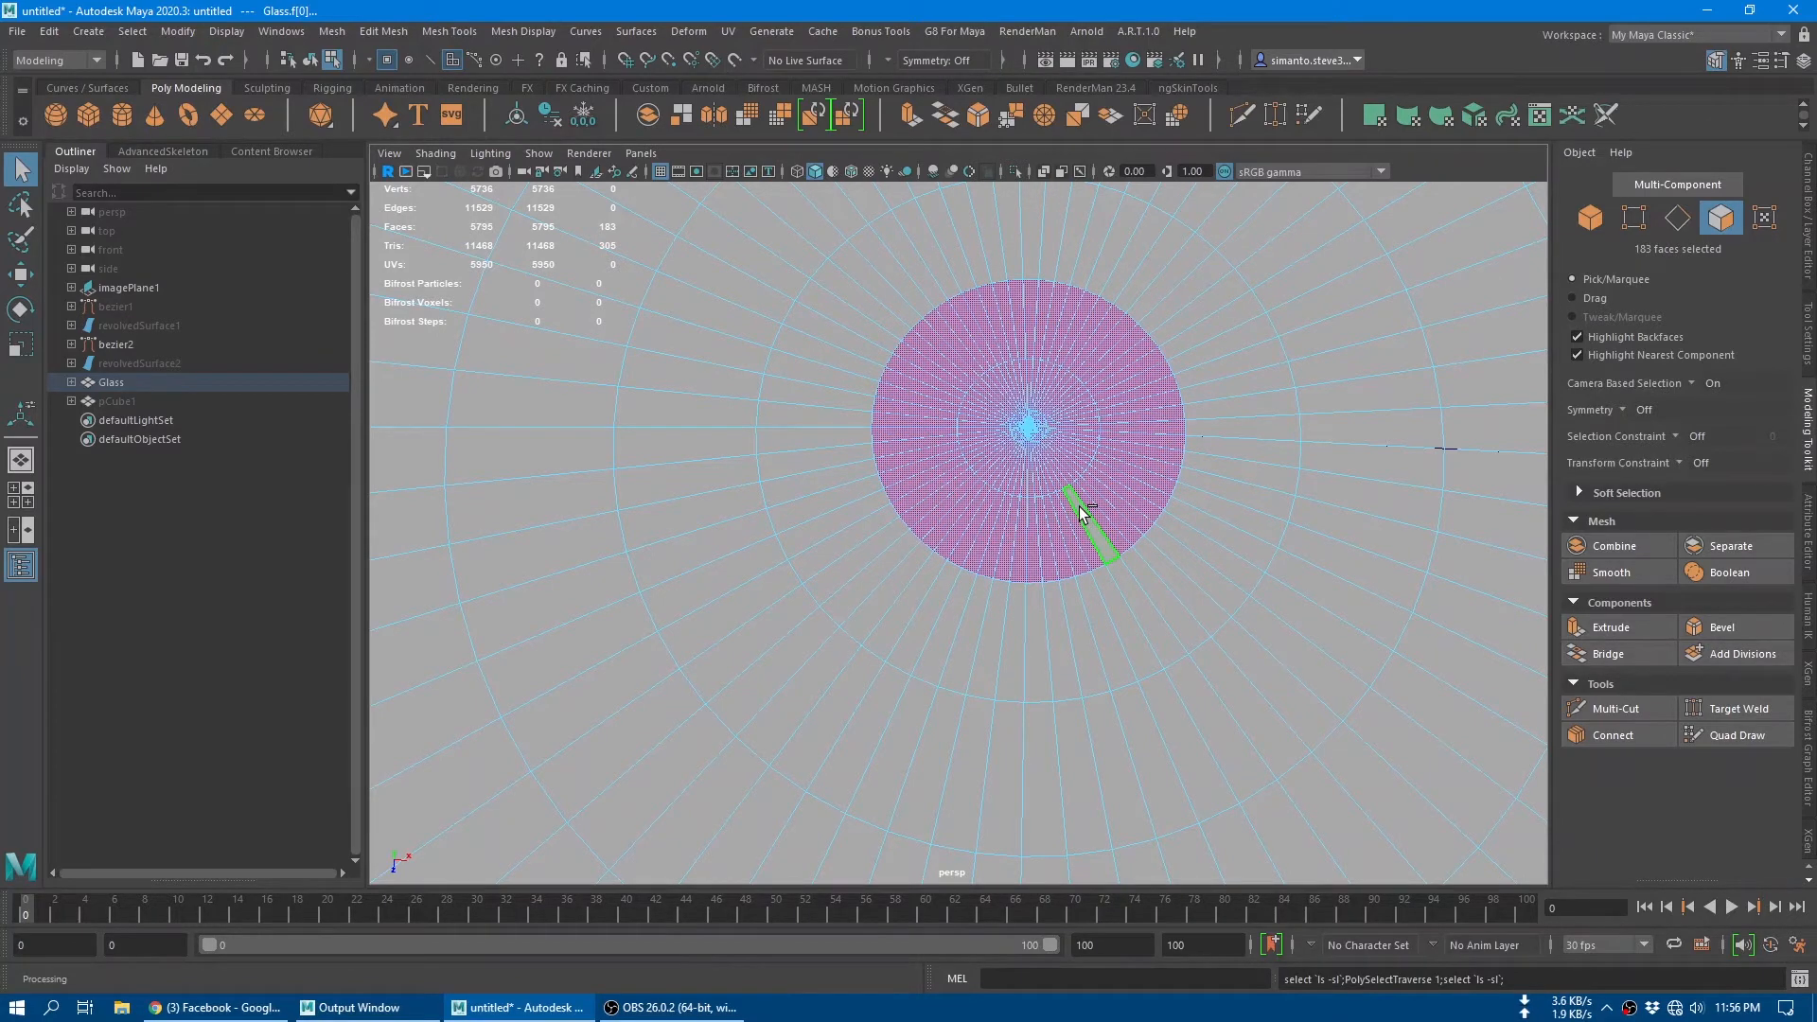
key("shift+period")
key("shift+period")
key("shift+period")
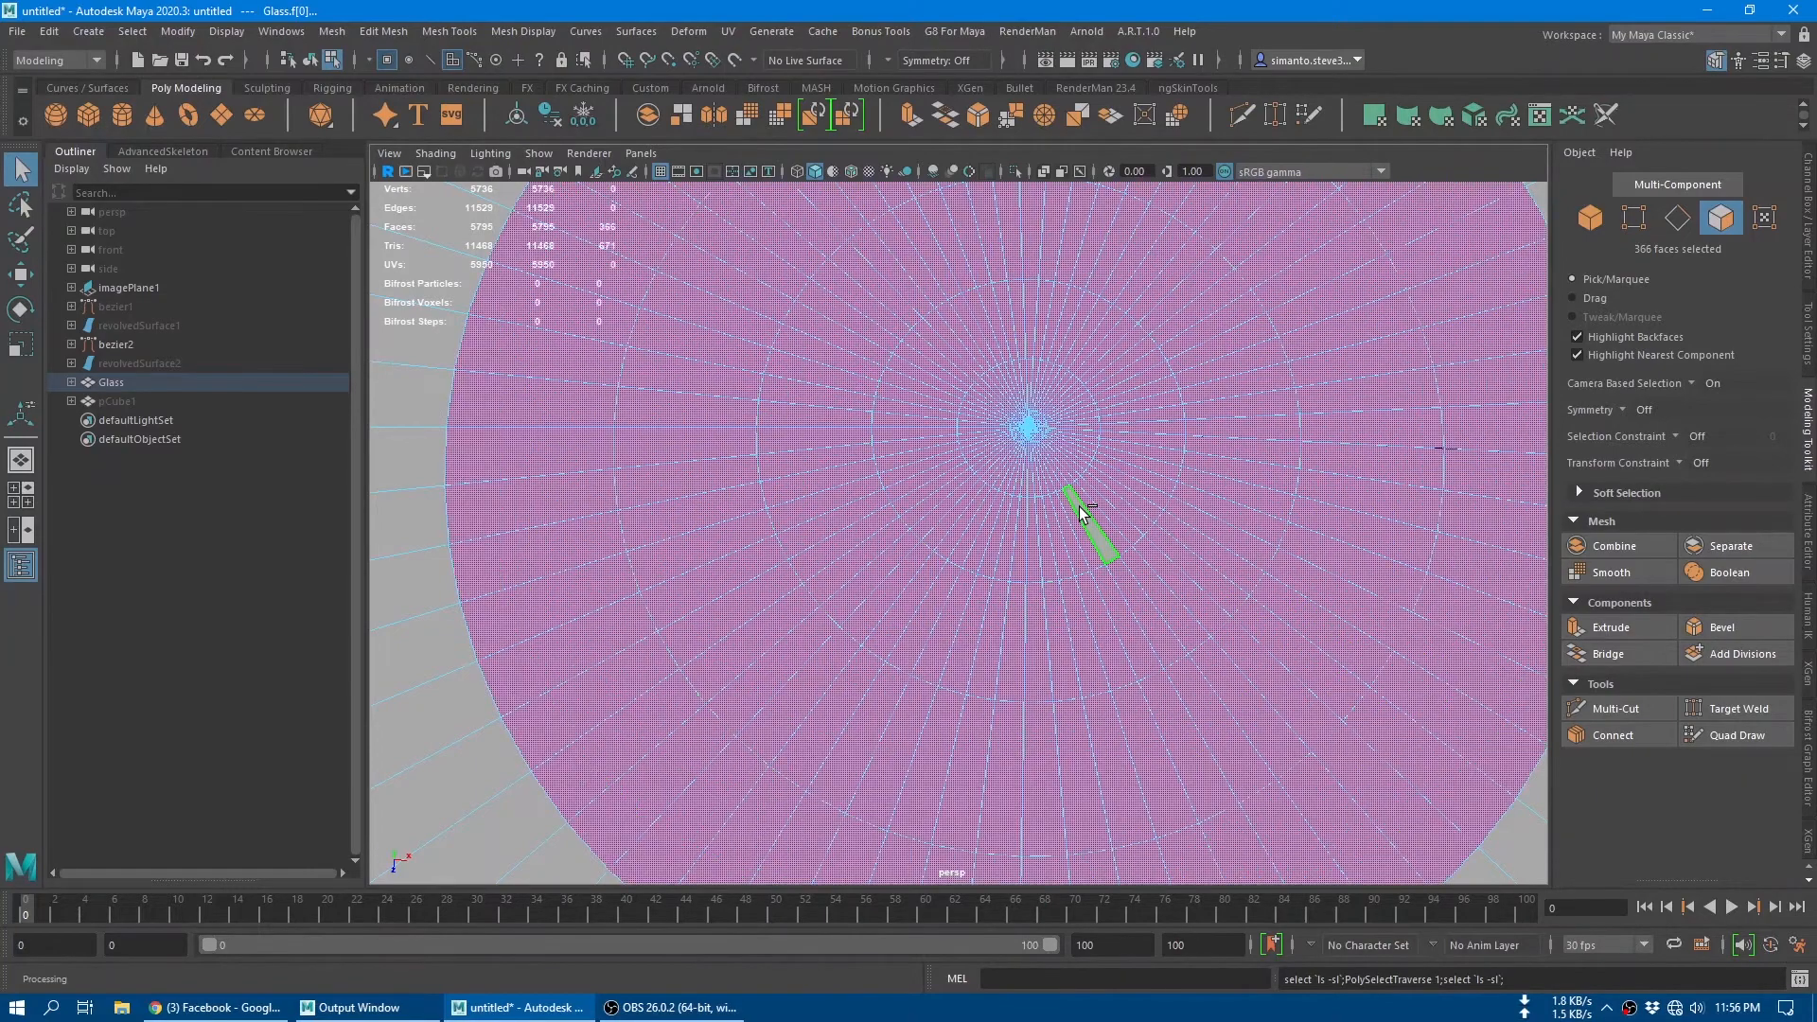
scroll(1082, 507, "down", 5)
scroll(1082, 507, "down", 4)
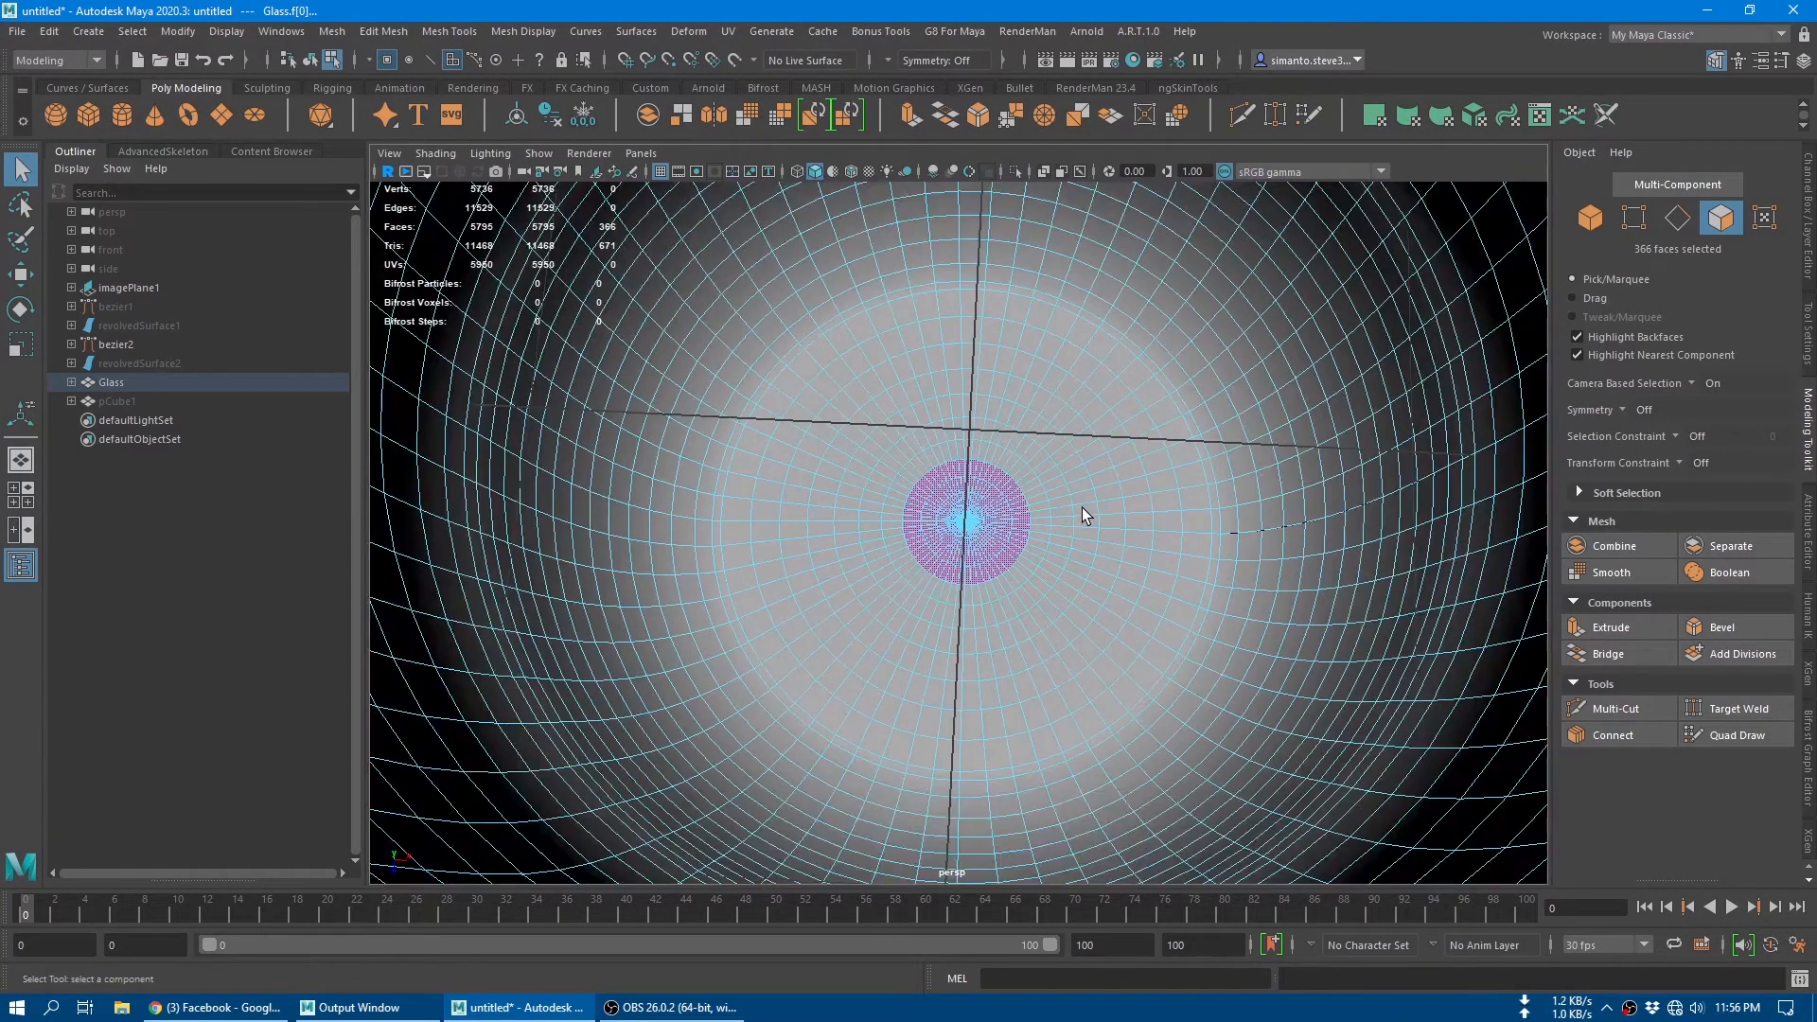
key("shift+period")
key("shift+period")
key("shift+period")
key("shift+period")
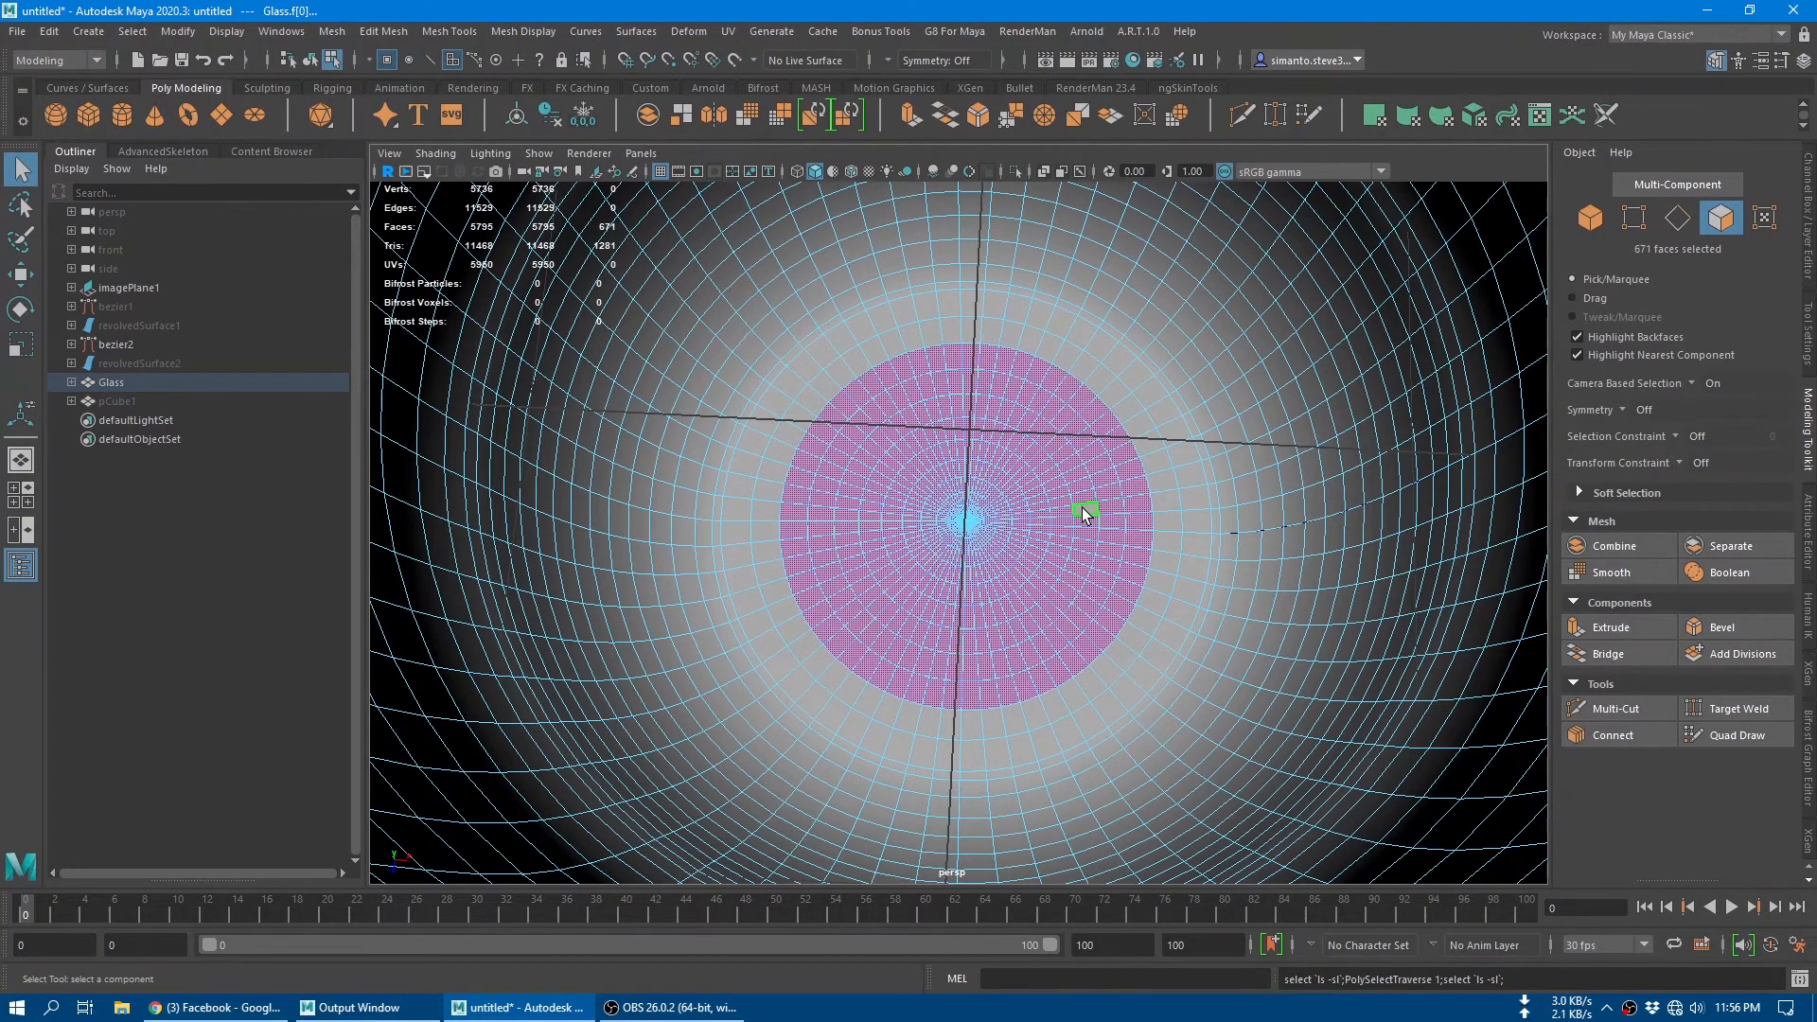
Step: Merge the selected inner base faces to their centre
scroll(1082, 508, "down", 6)
right_click(952, 516, "shift")
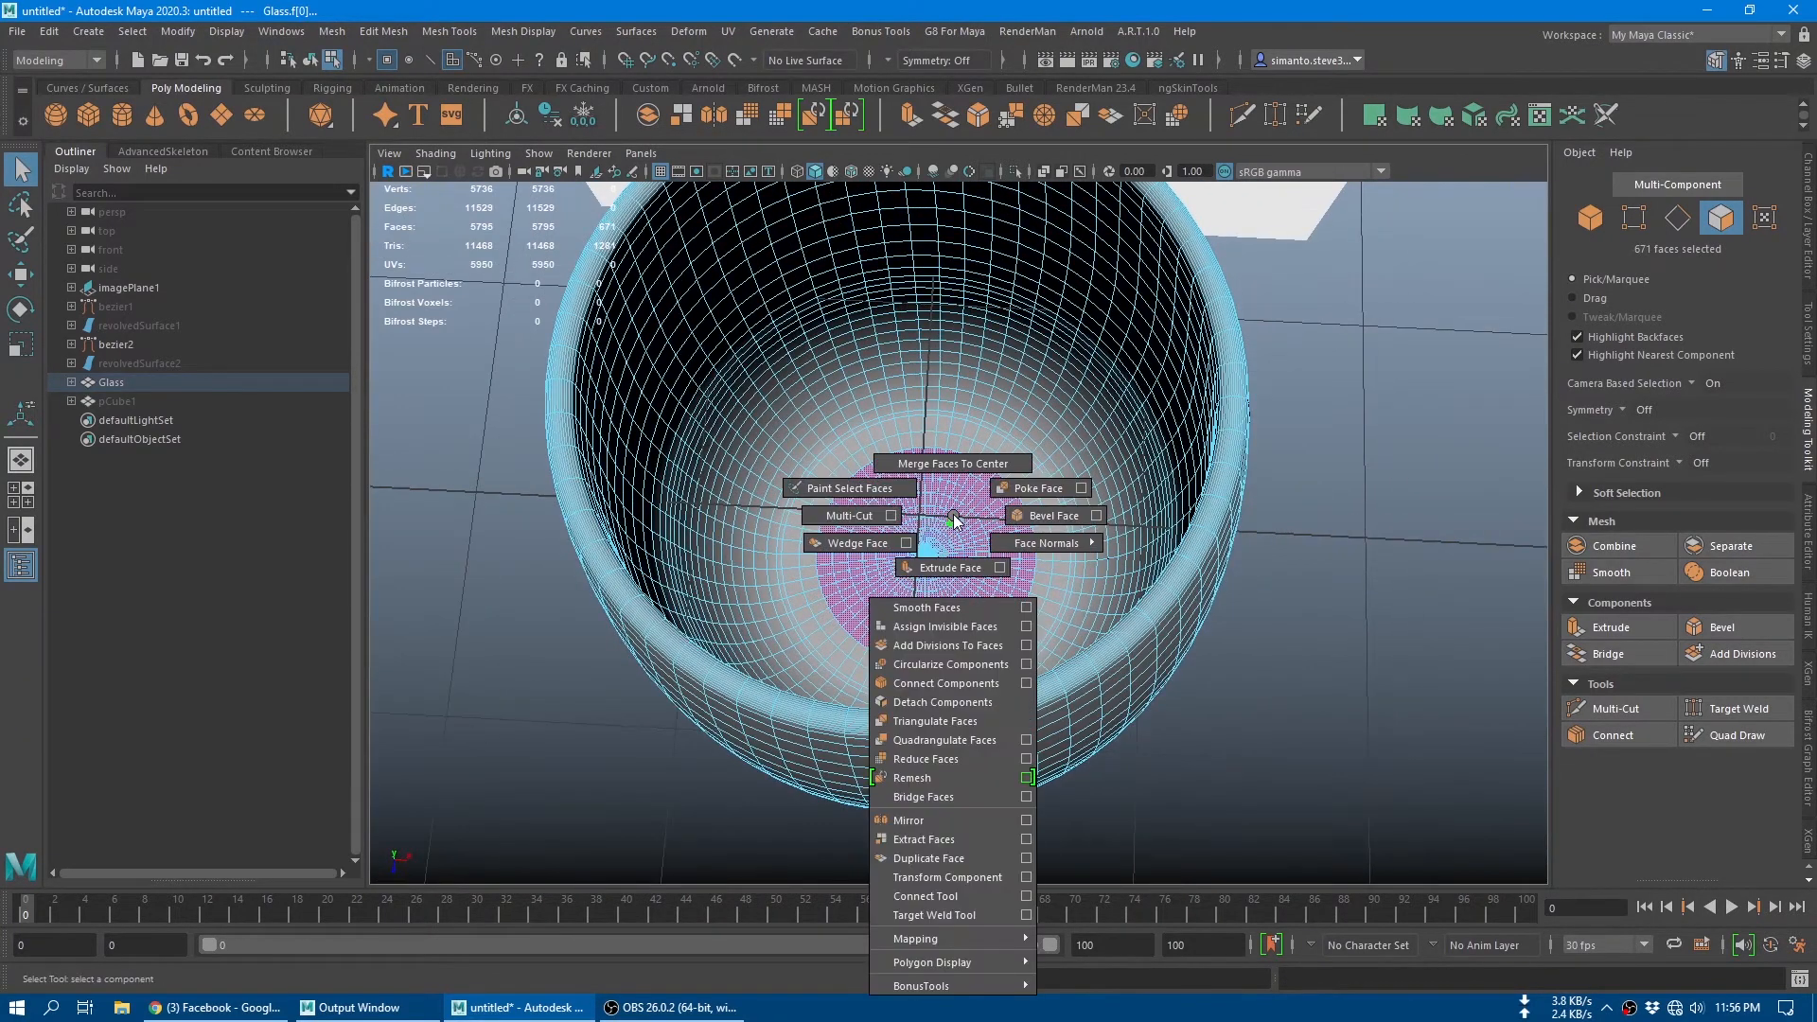
left_click(953, 414)
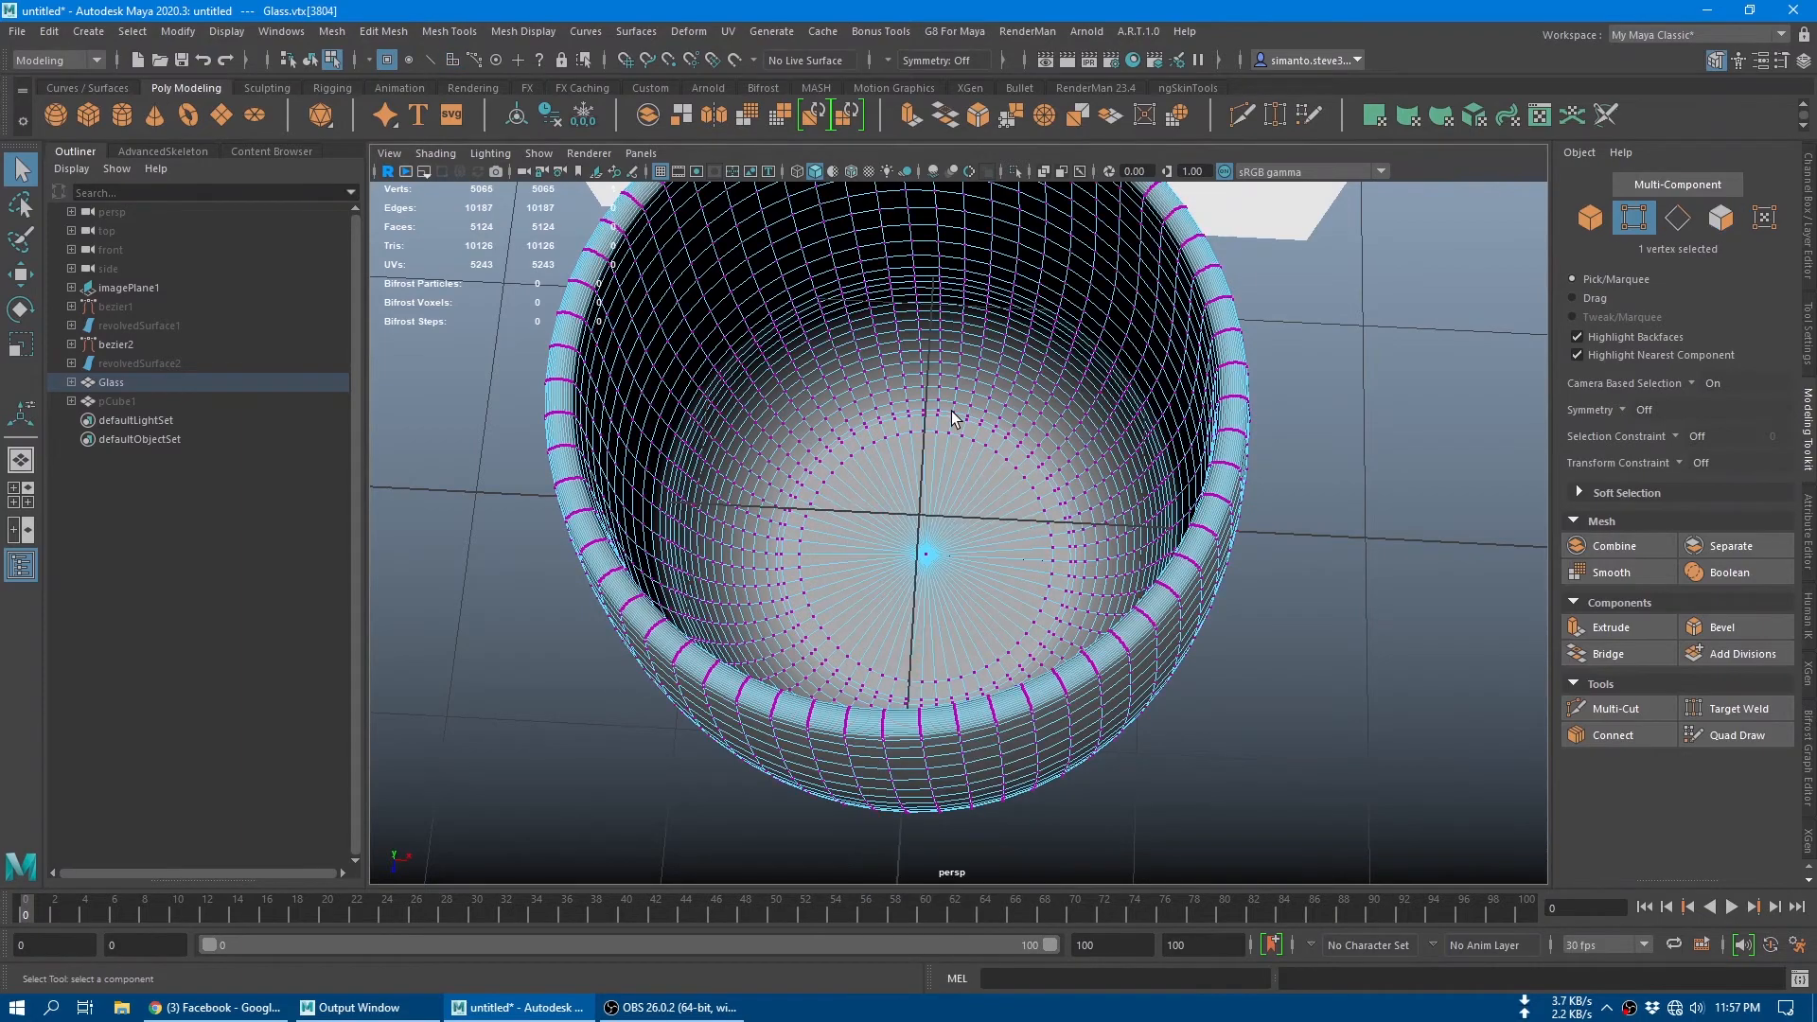
Step: Select the single vertex at the centre of the glass's outer underside
left_click_drag(932, 502, 965, 333, "alt")
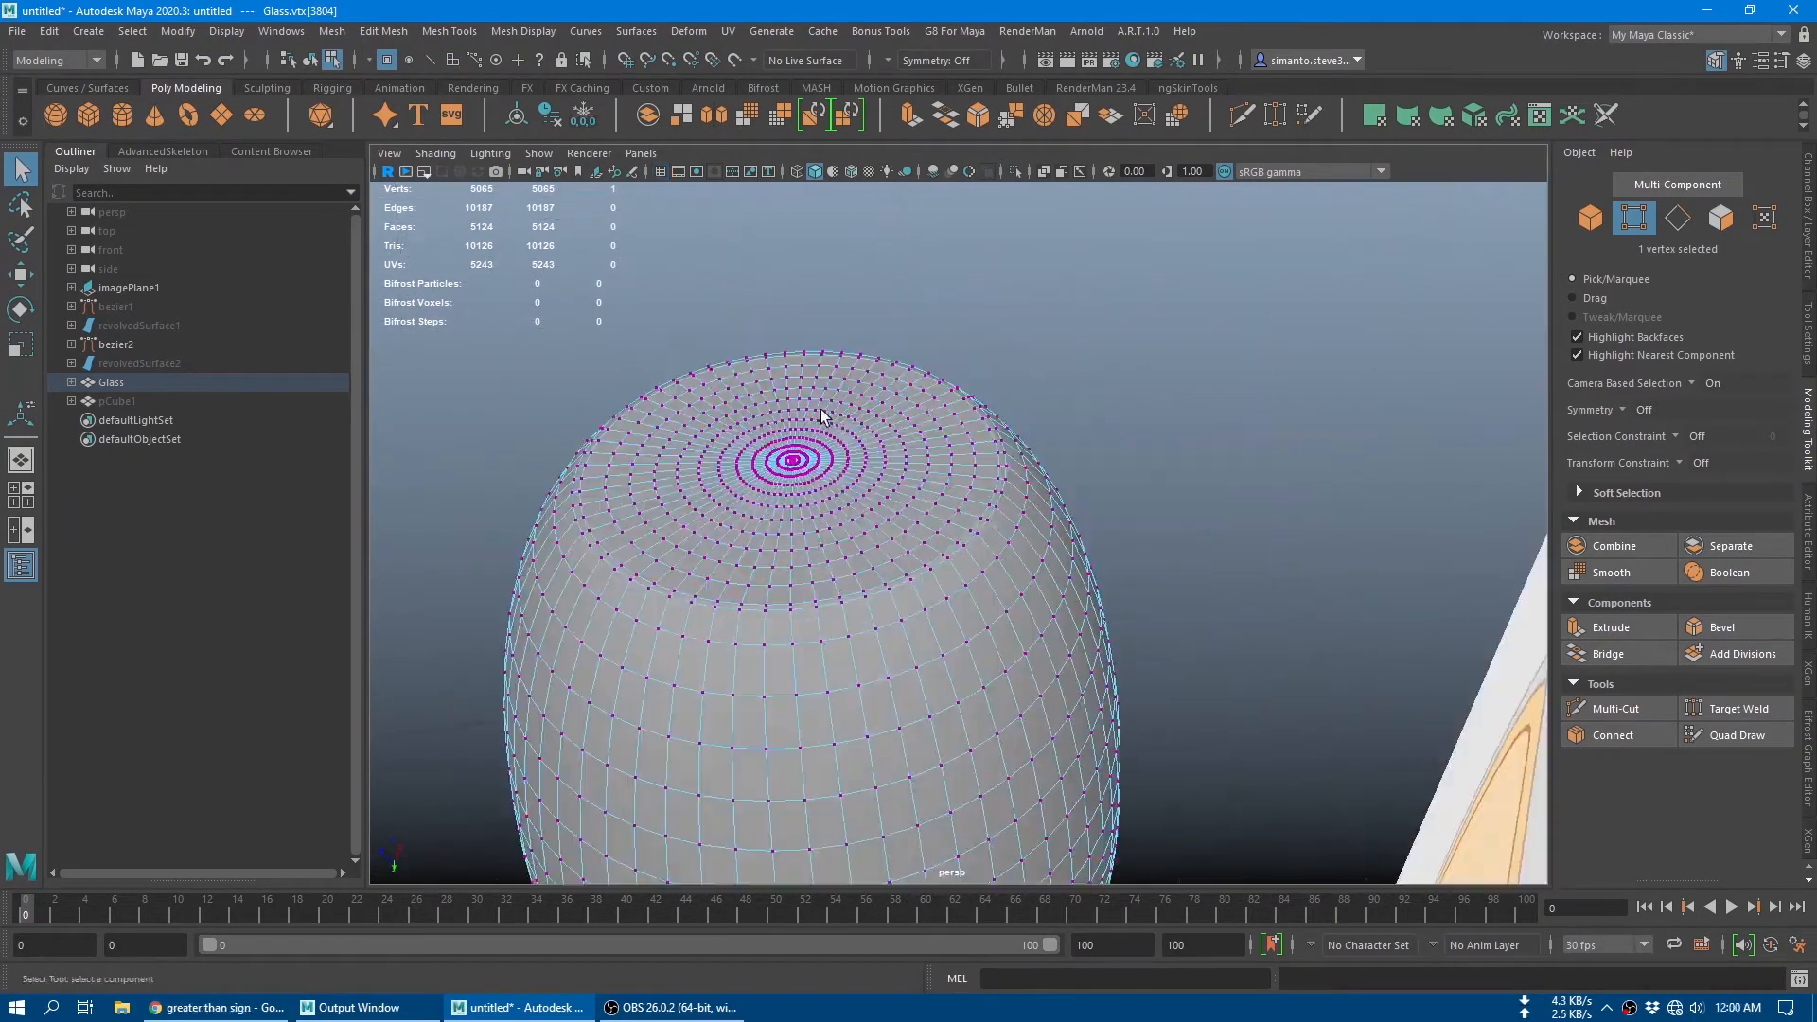
left_click_drag(823, 414, 949, 653, "alt")
scroll(949, 653, "up", 2)
middle_click_drag(949, 653, 1147, 484, "alt")
right_click_drag(1148, 484, 1298, 755, "alt")
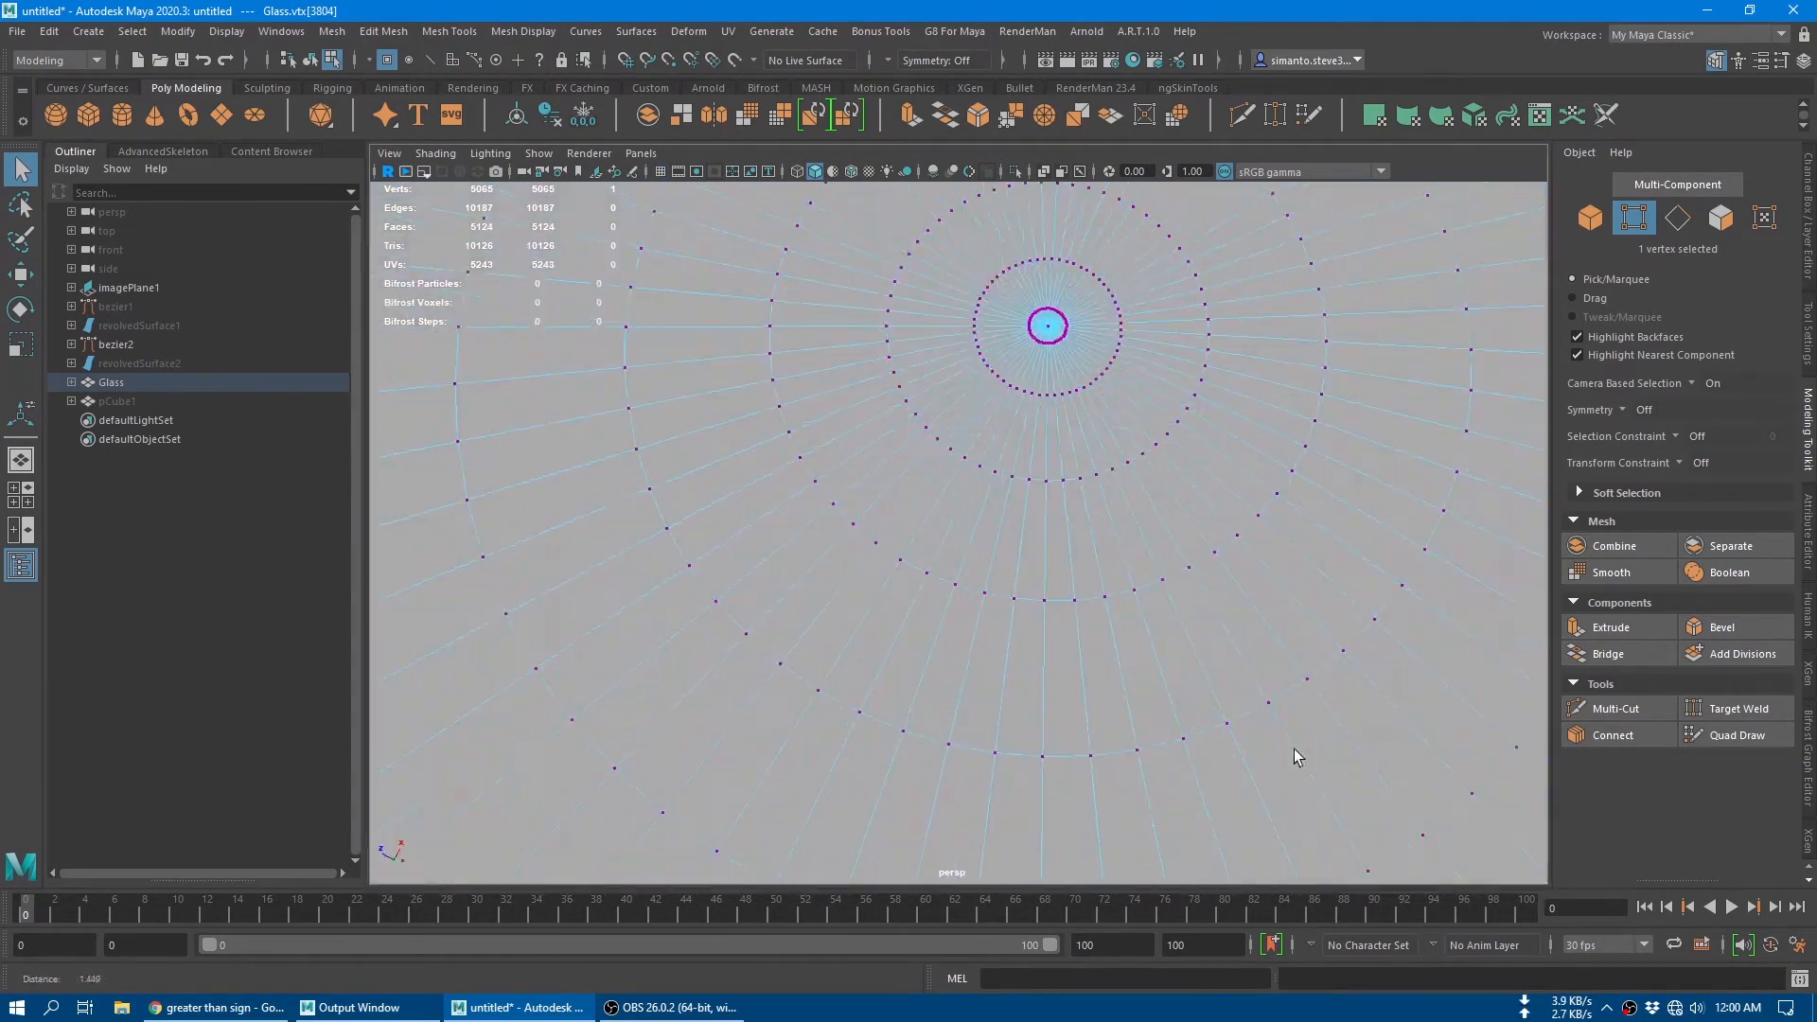
left_click(1053, 325)
scroll(1124, 488, "down", 5)
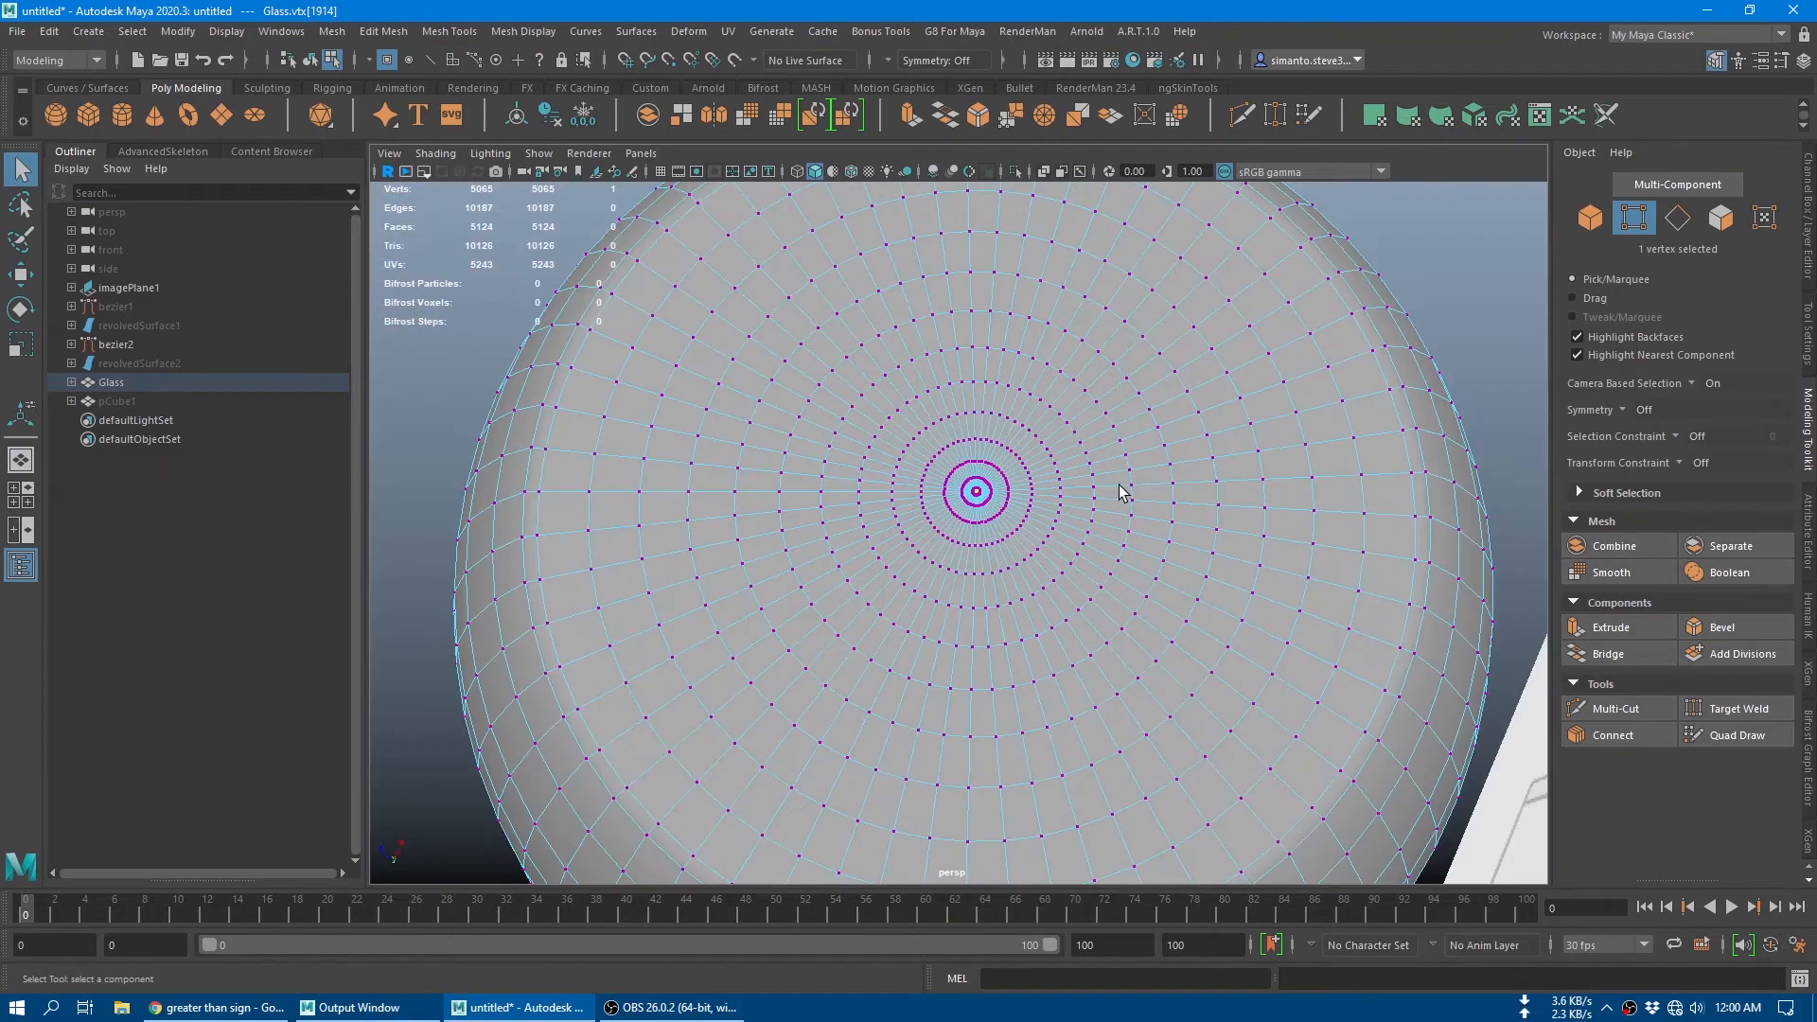
left_click_drag(1124, 491, 1164, 597, "alt")
scroll(1173, 598, "up", 1)
middle_click_drag(1174, 599, 1063, 346, "alt")
scroll(1051, 341, "down", 4)
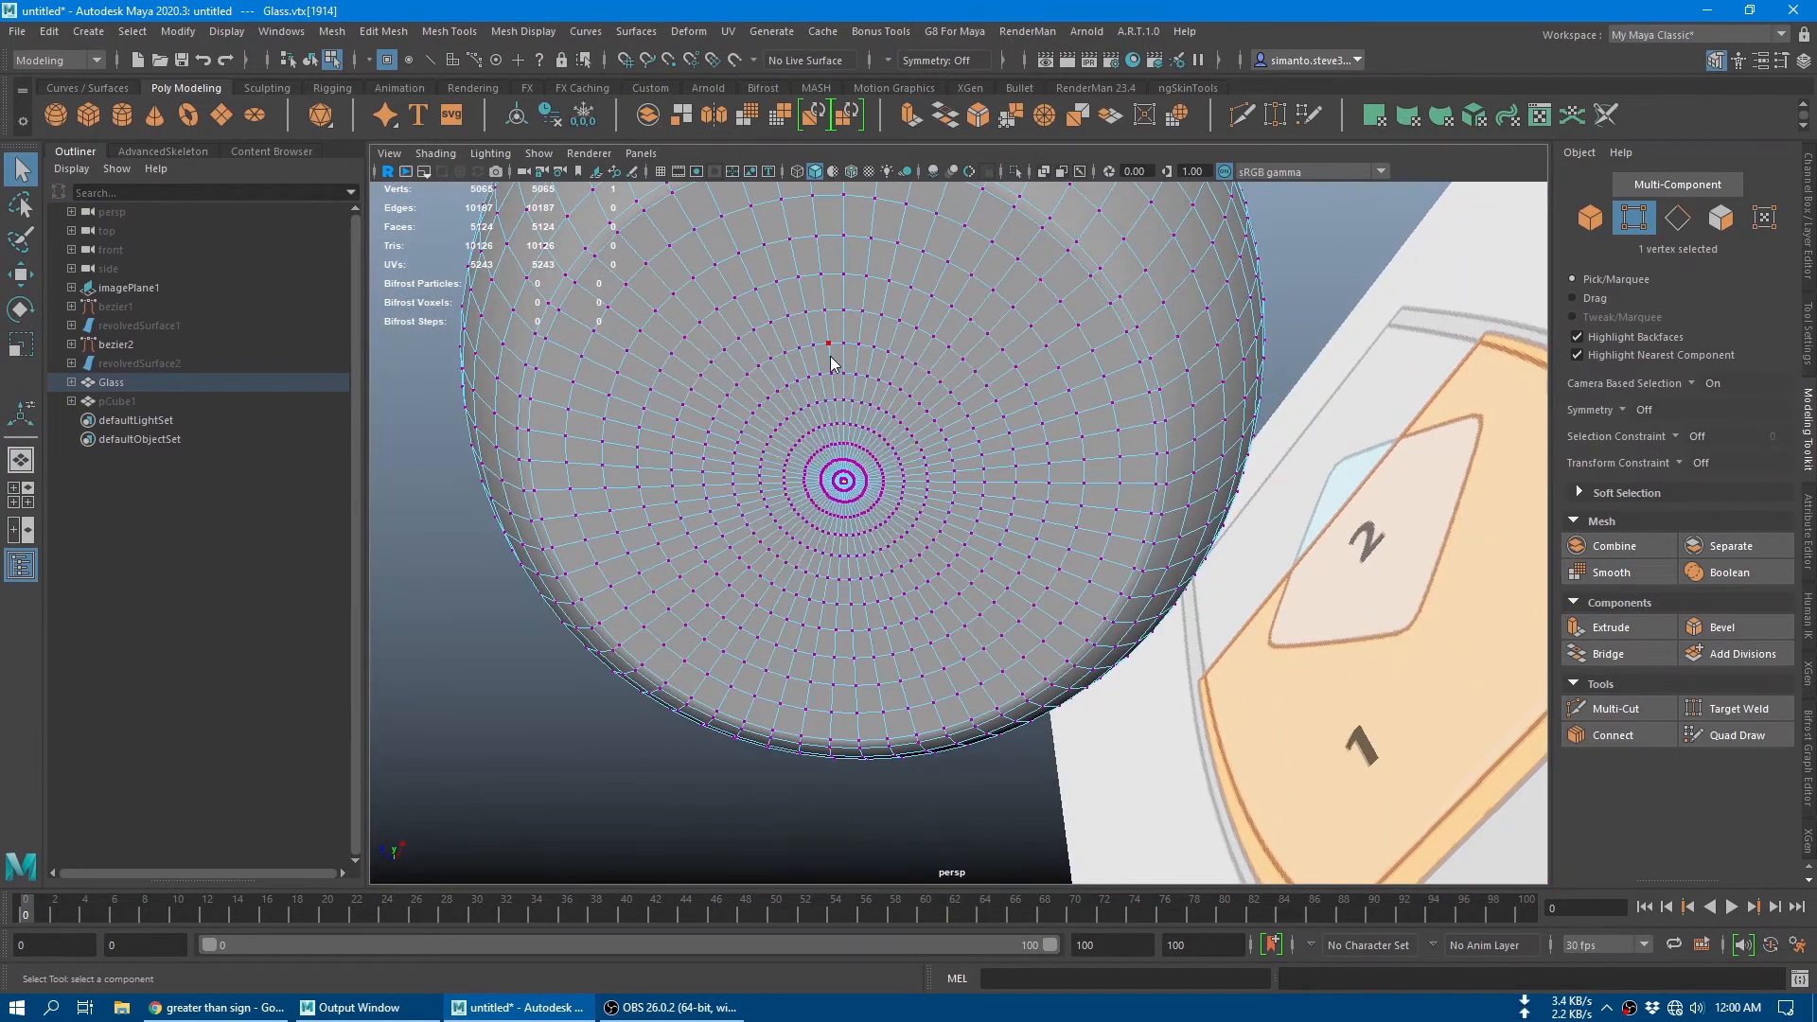
Step: Convert the underside's centre vertex to faces and grow the selection over most of the flat bottom
right_click_drag(831, 409, 835, 464, "ctrl")
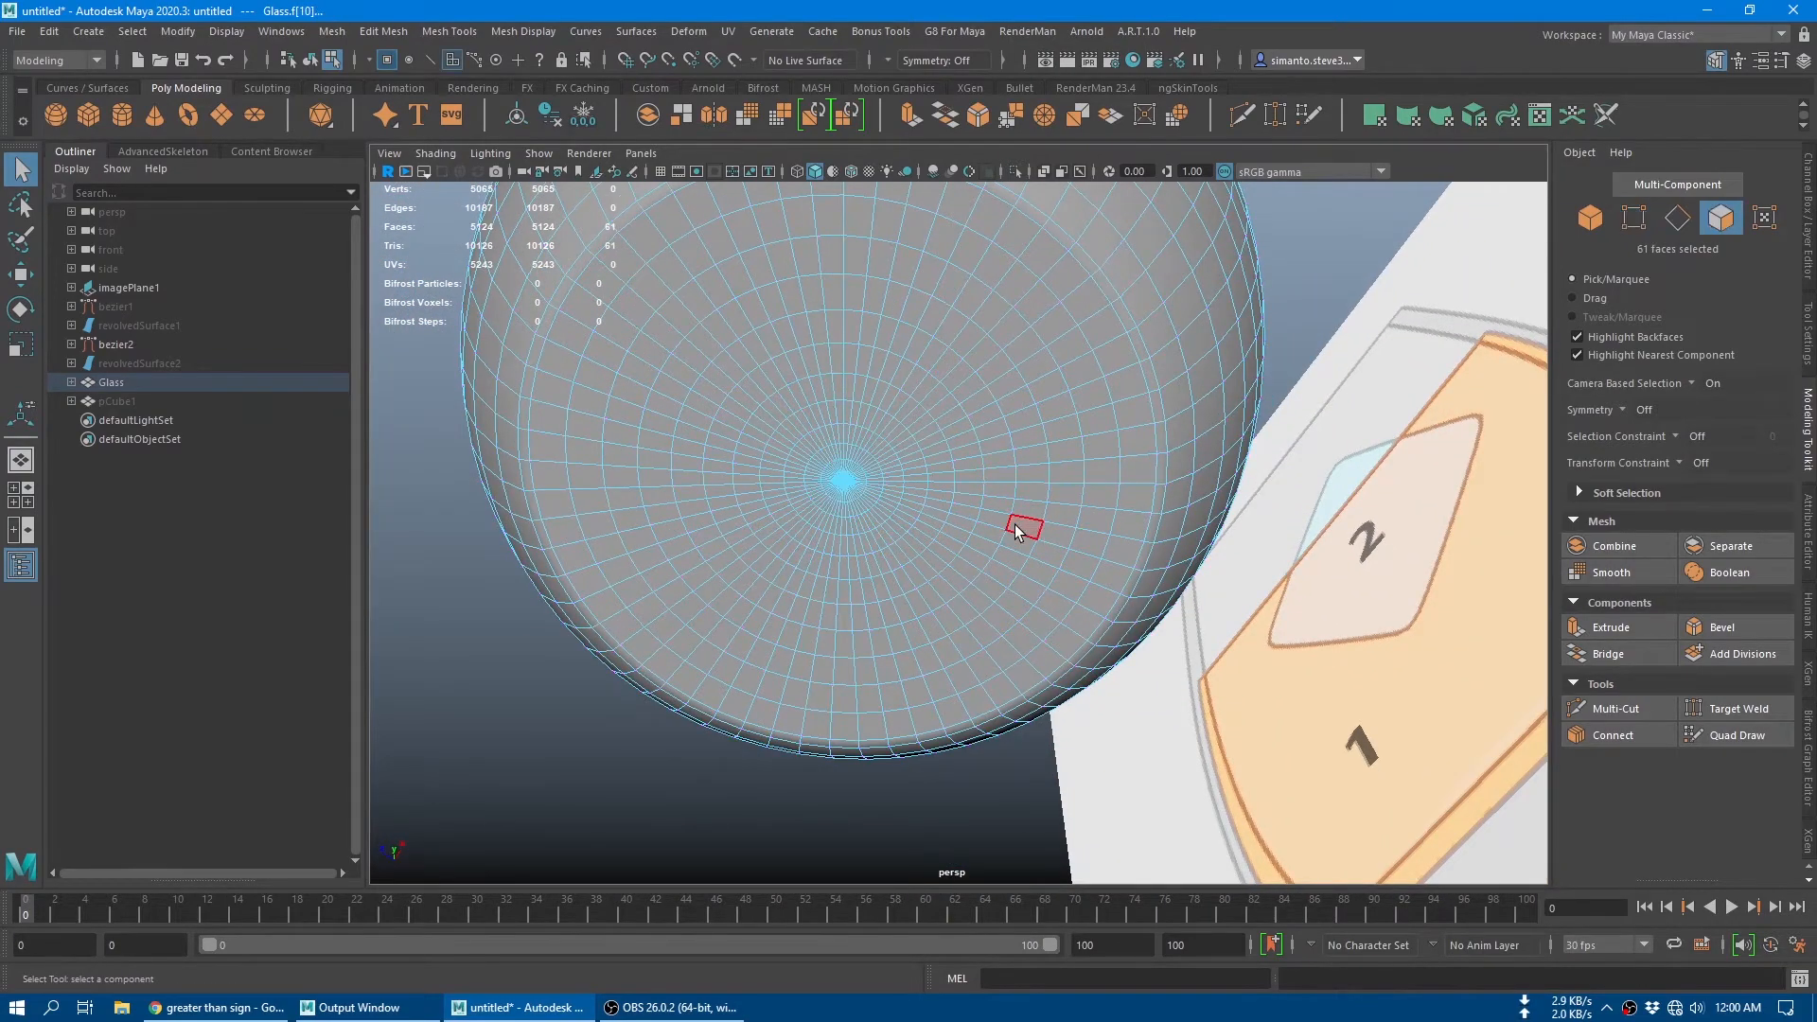
key("shift+period")
key("shift+period")
key("shift+period")
key("shift+period")
key("shift+period")
key("shift+period")
key("shift+period")
key("shift+period")
key("shift+period")
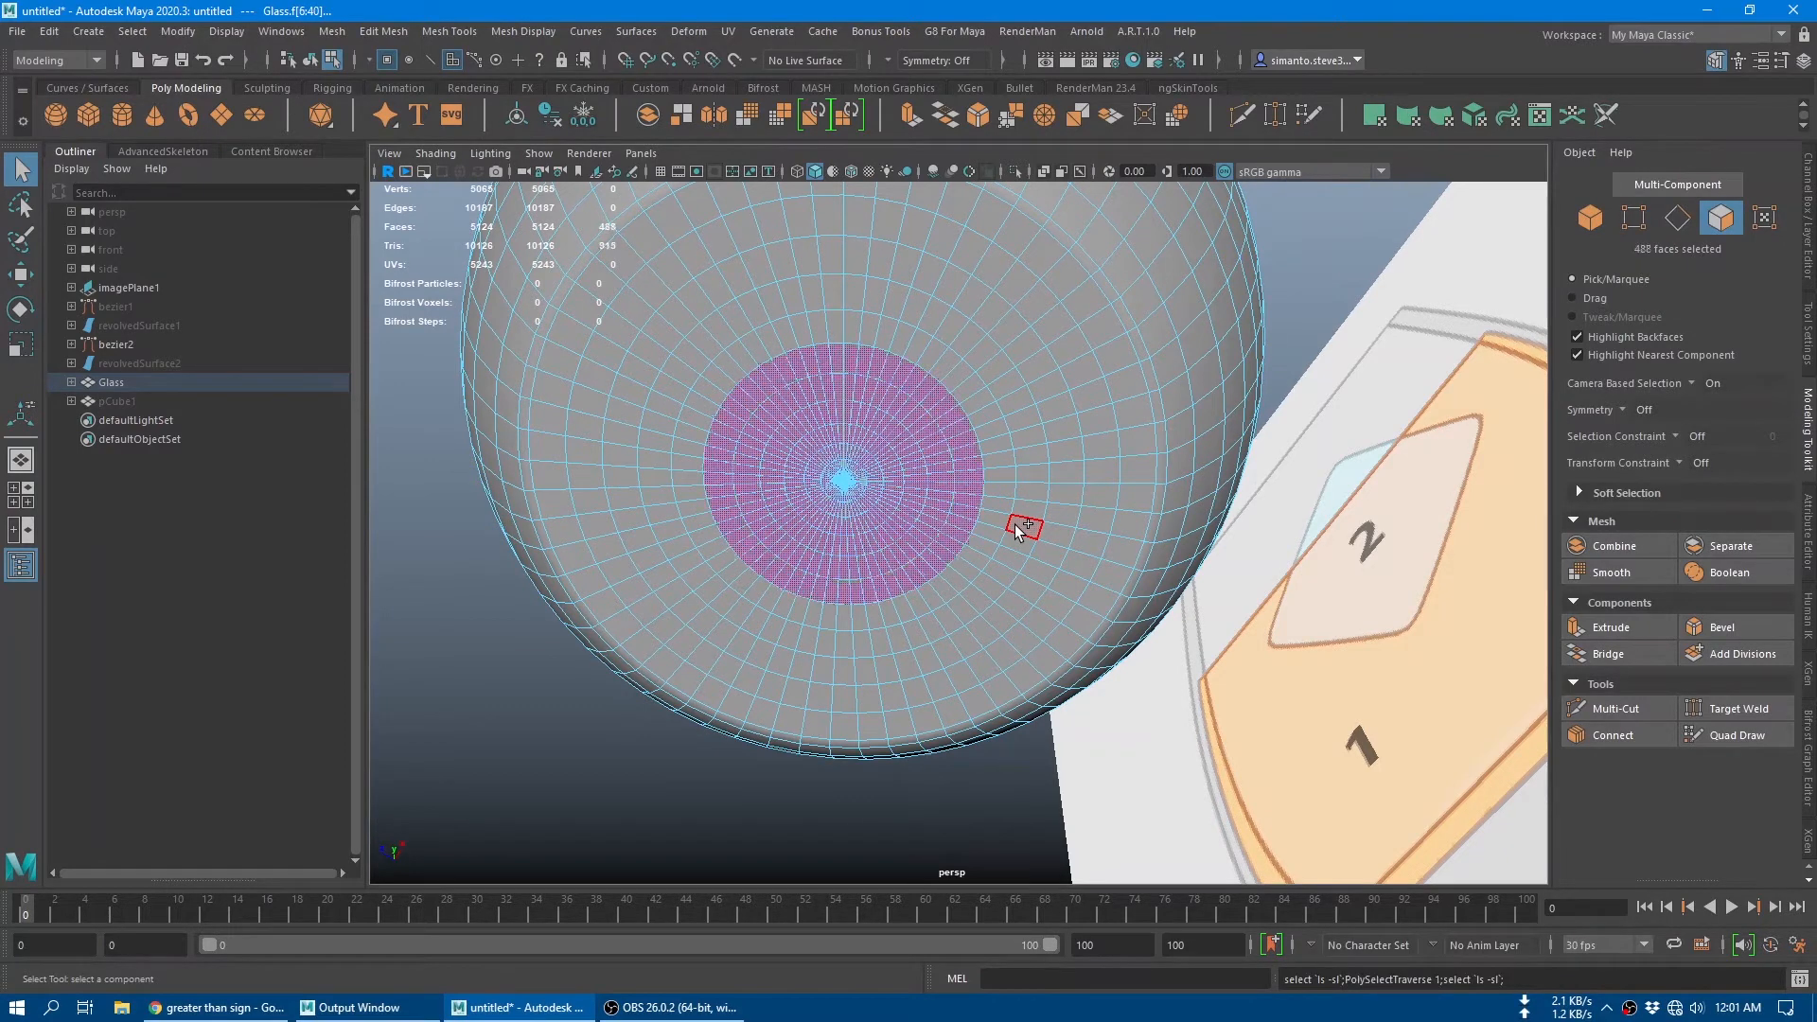
key("shift+period")
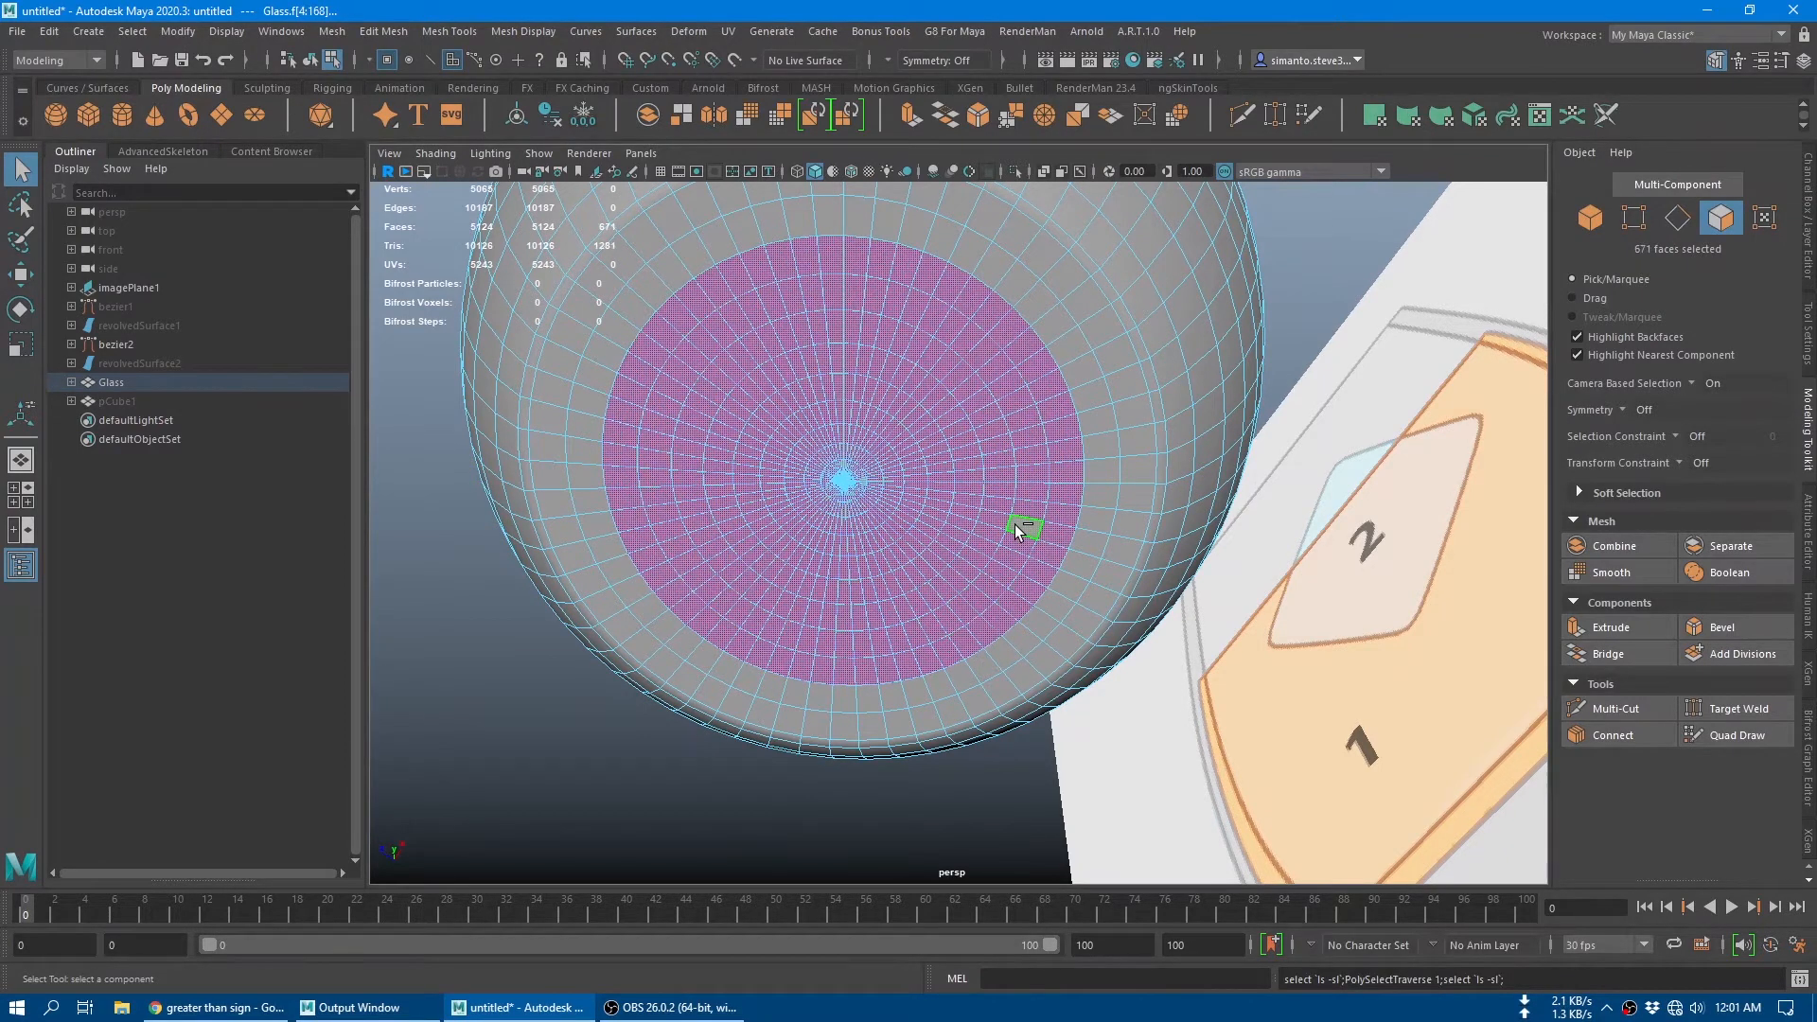
Step: Merge the selected underside faces to their centre and return the glass to object mode
right_click_drag(983, 354, 970, 302, "shift")
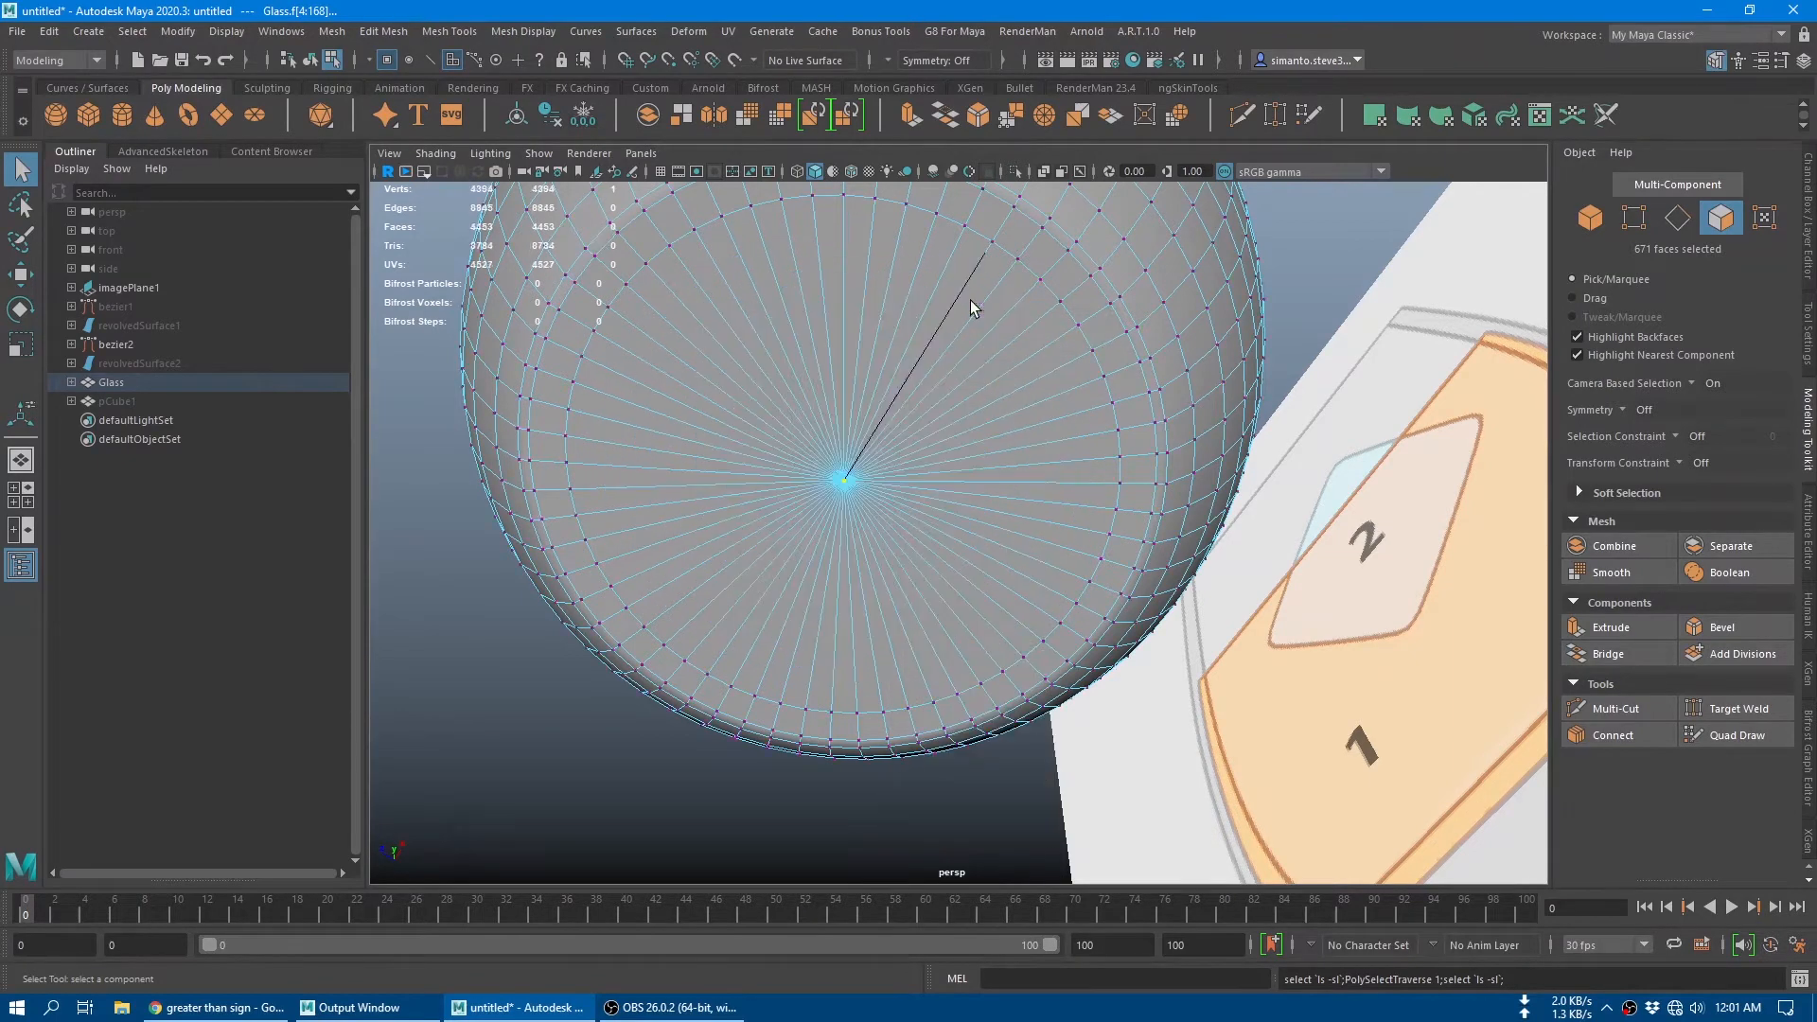
middle_click_drag(930, 375, 848, 407, "alt")
left_click_drag(852, 349, 946, 643, "alt")
right_click_drag(1034, 439, 1134, 417)
scroll(1134, 407, "down", 5)
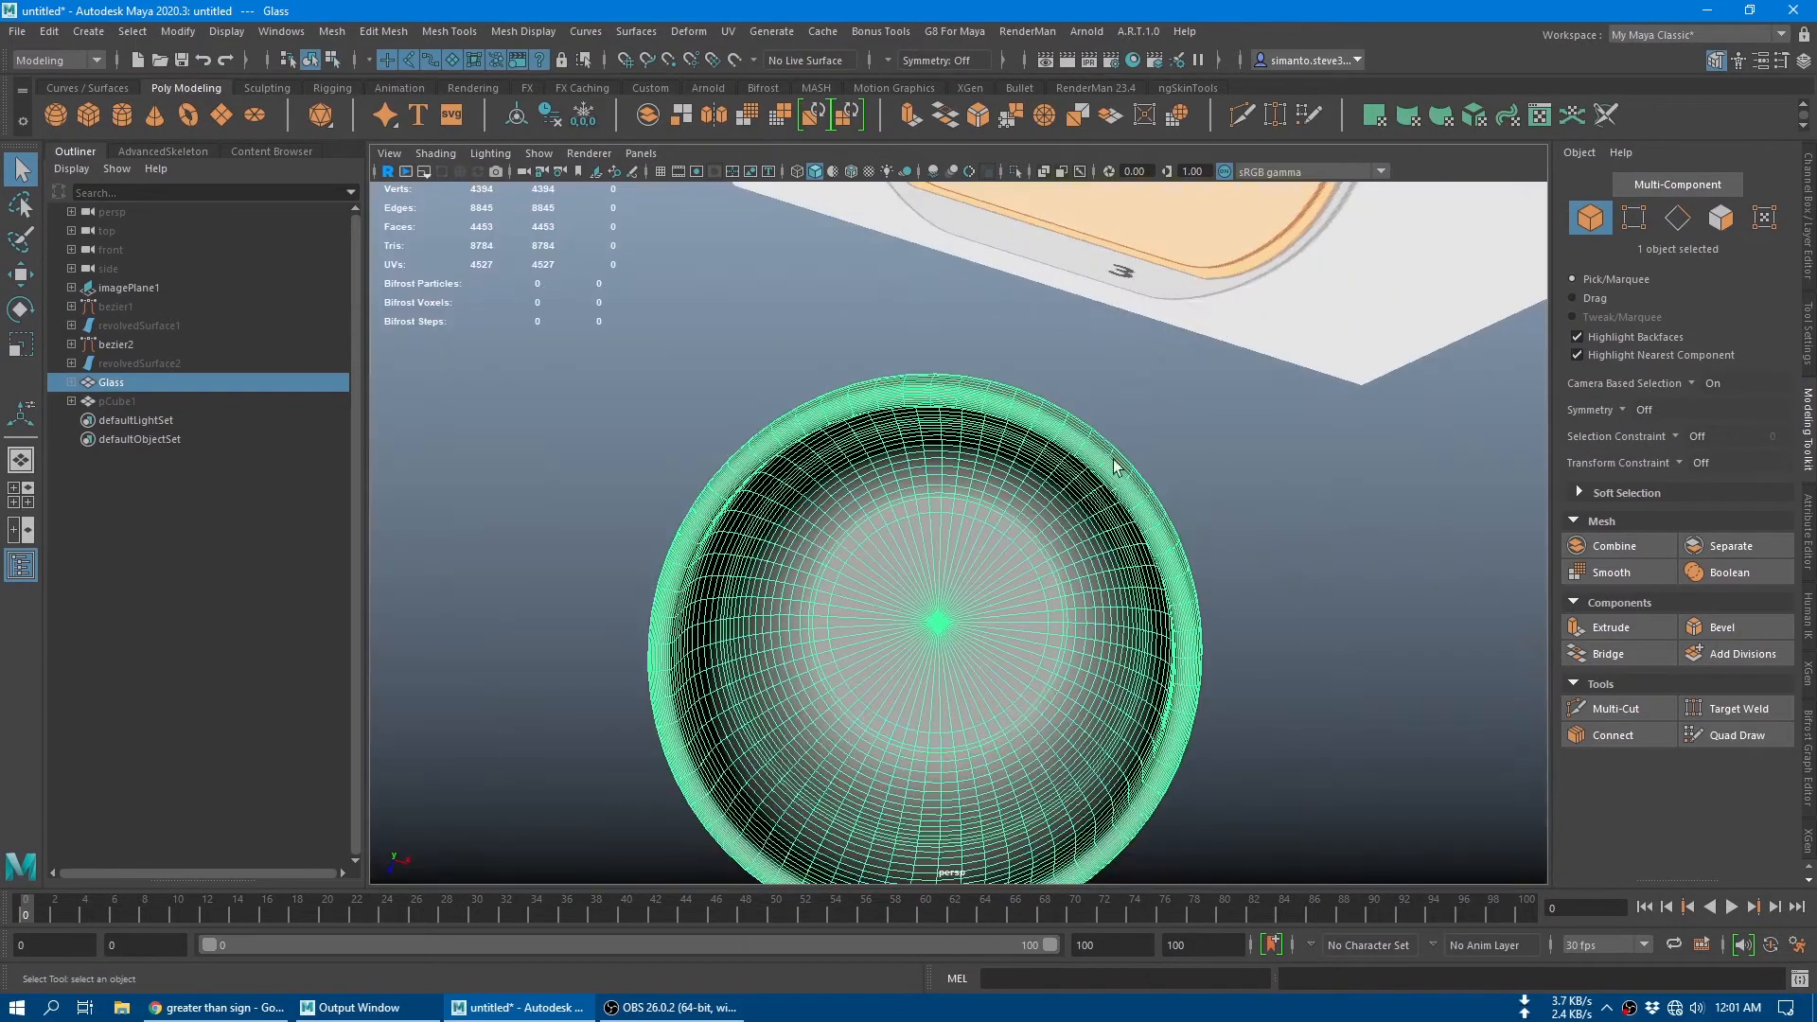
Step: Examine the simplified mesh on the glass's inner base, rim and outer wall
left_click_drag(1133, 407, 1035, 530, "alt")
right_click_drag(1033, 524, 1203, 626, "alt")
middle_click_drag(1204, 627, 1241, 556, "alt")
scroll(655, 446, "up", 4)
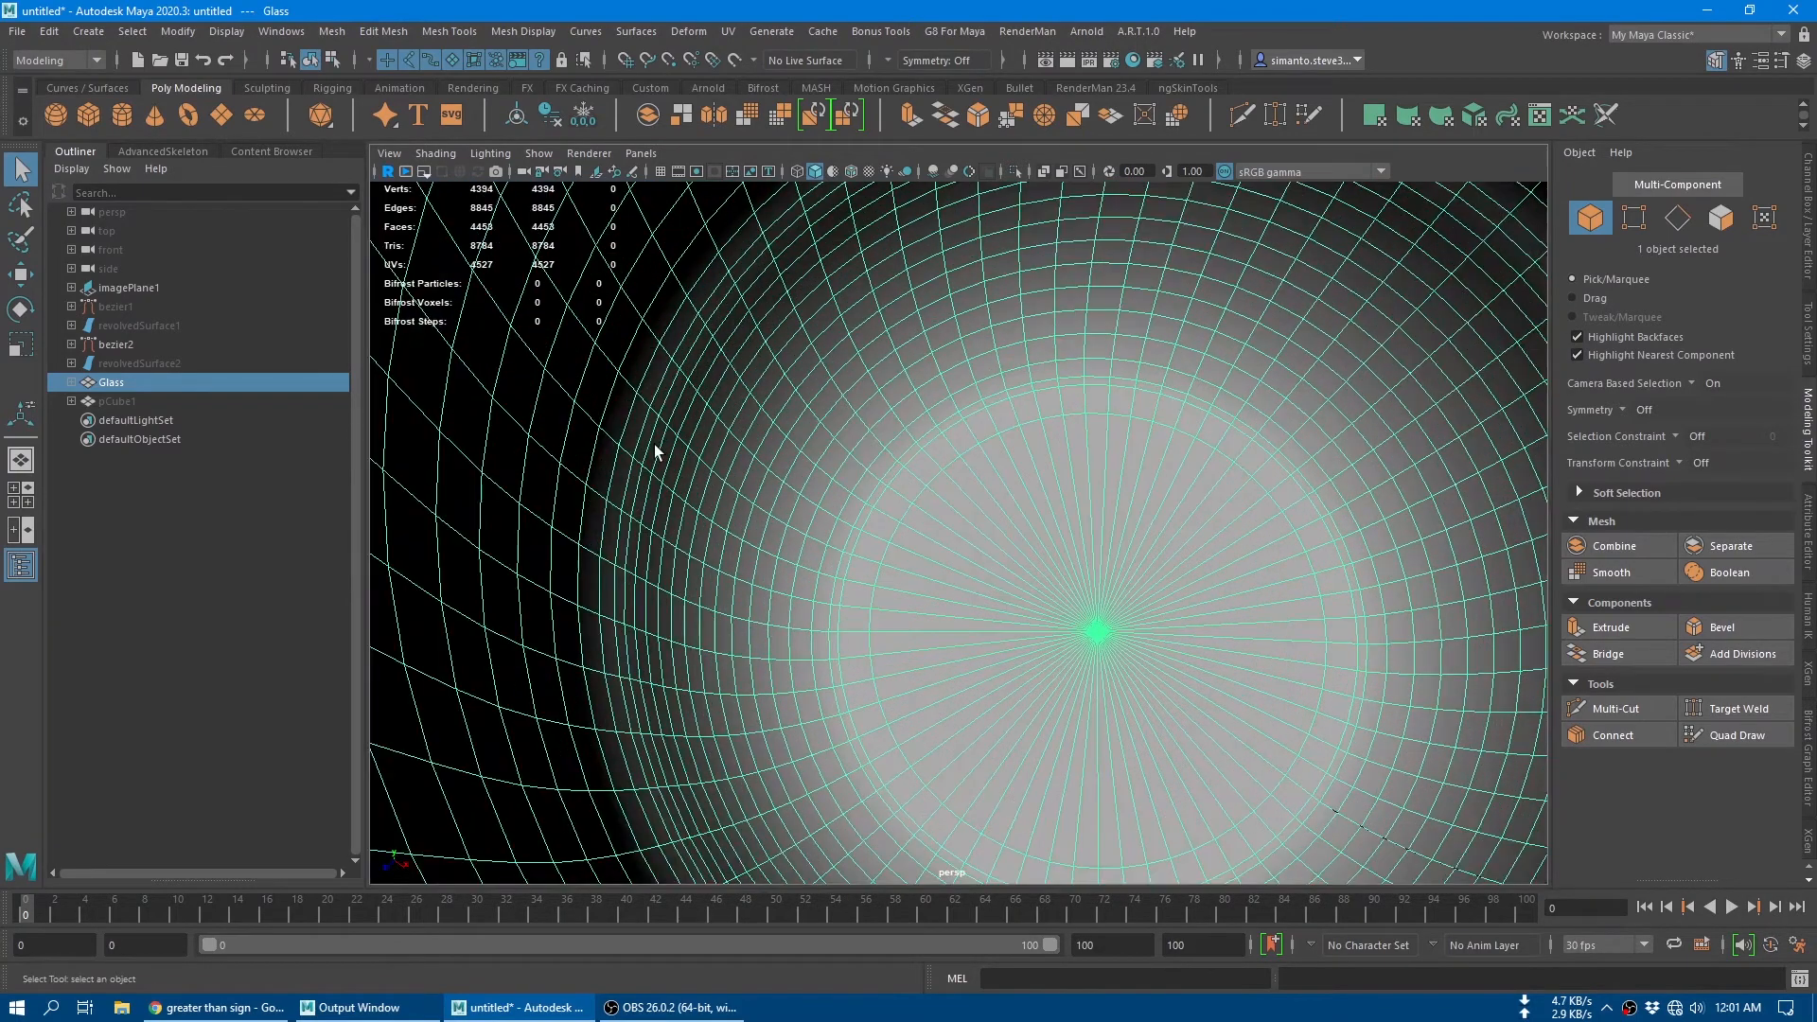
middle_click_drag(655, 446, 823, 438, "alt")
right_click_drag(824, 438, 782, 445, "alt")
left_click_drag(781, 445, 796, 540, "alt")
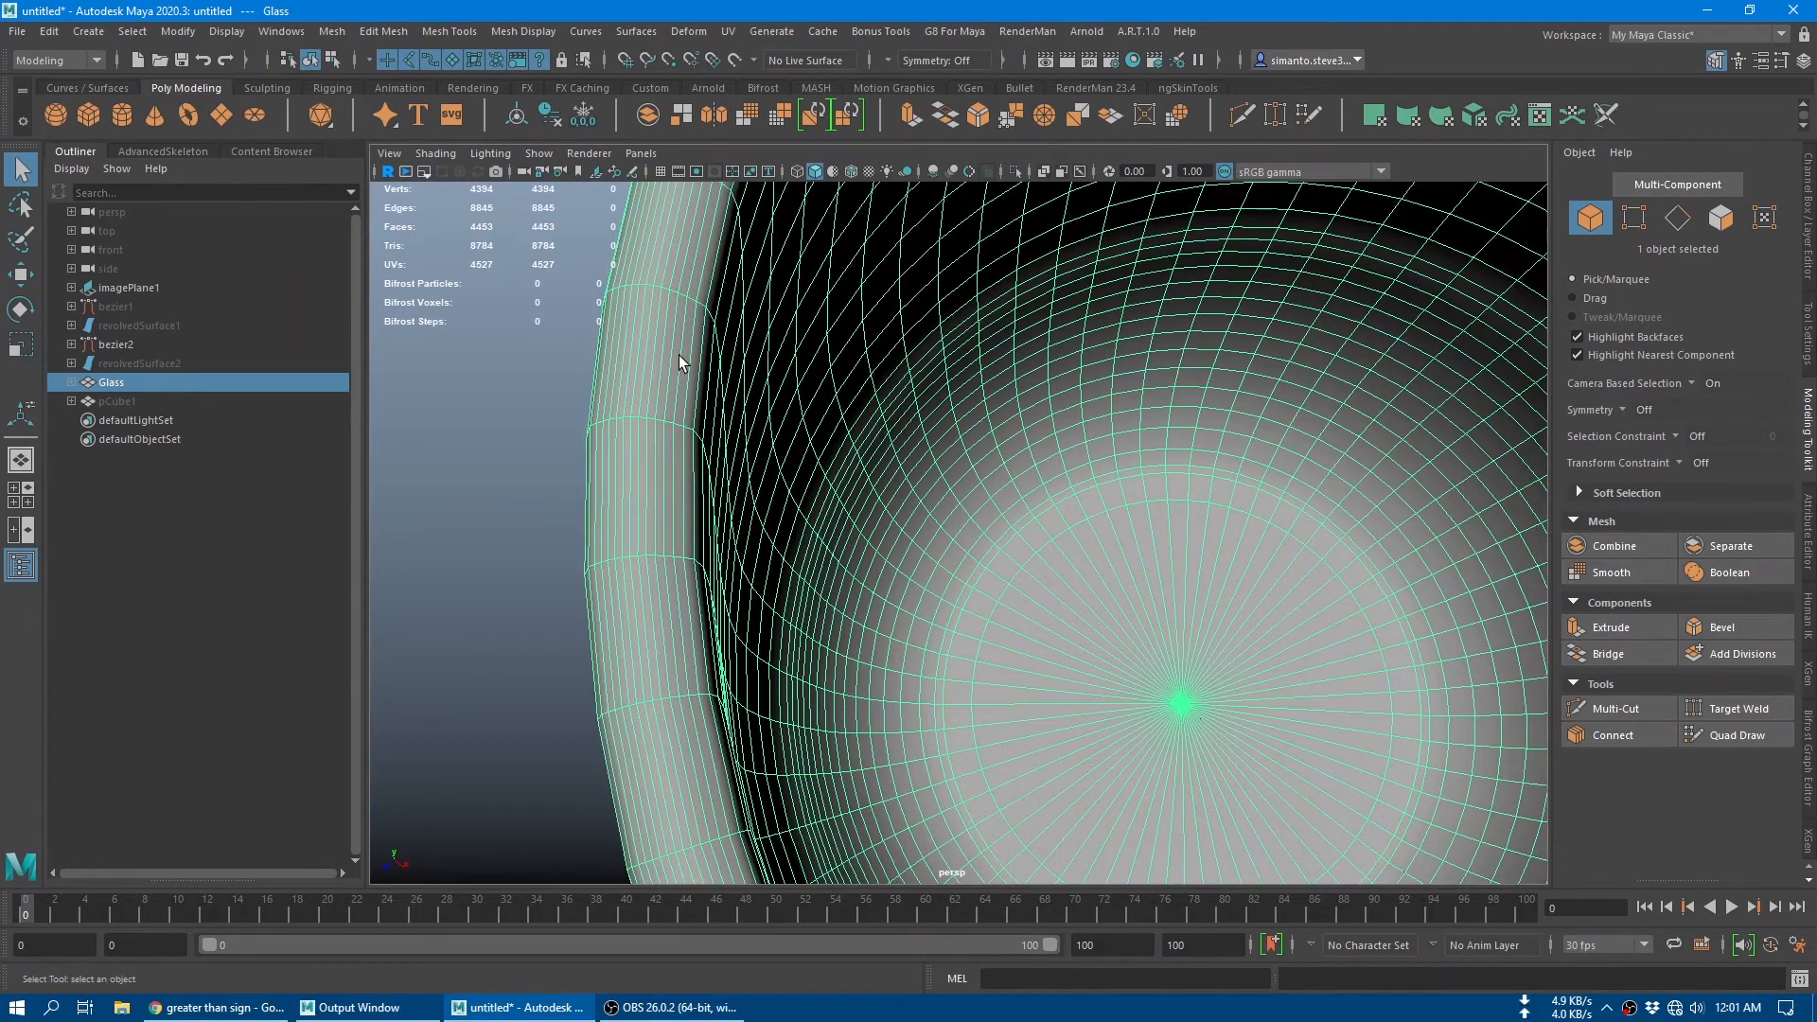
scroll(679, 355, "down", 8)
left_click_drag(1185, 647, 1205, 492, "alt")
middle_click_drag(1204, 491, 996, 591, "alt")
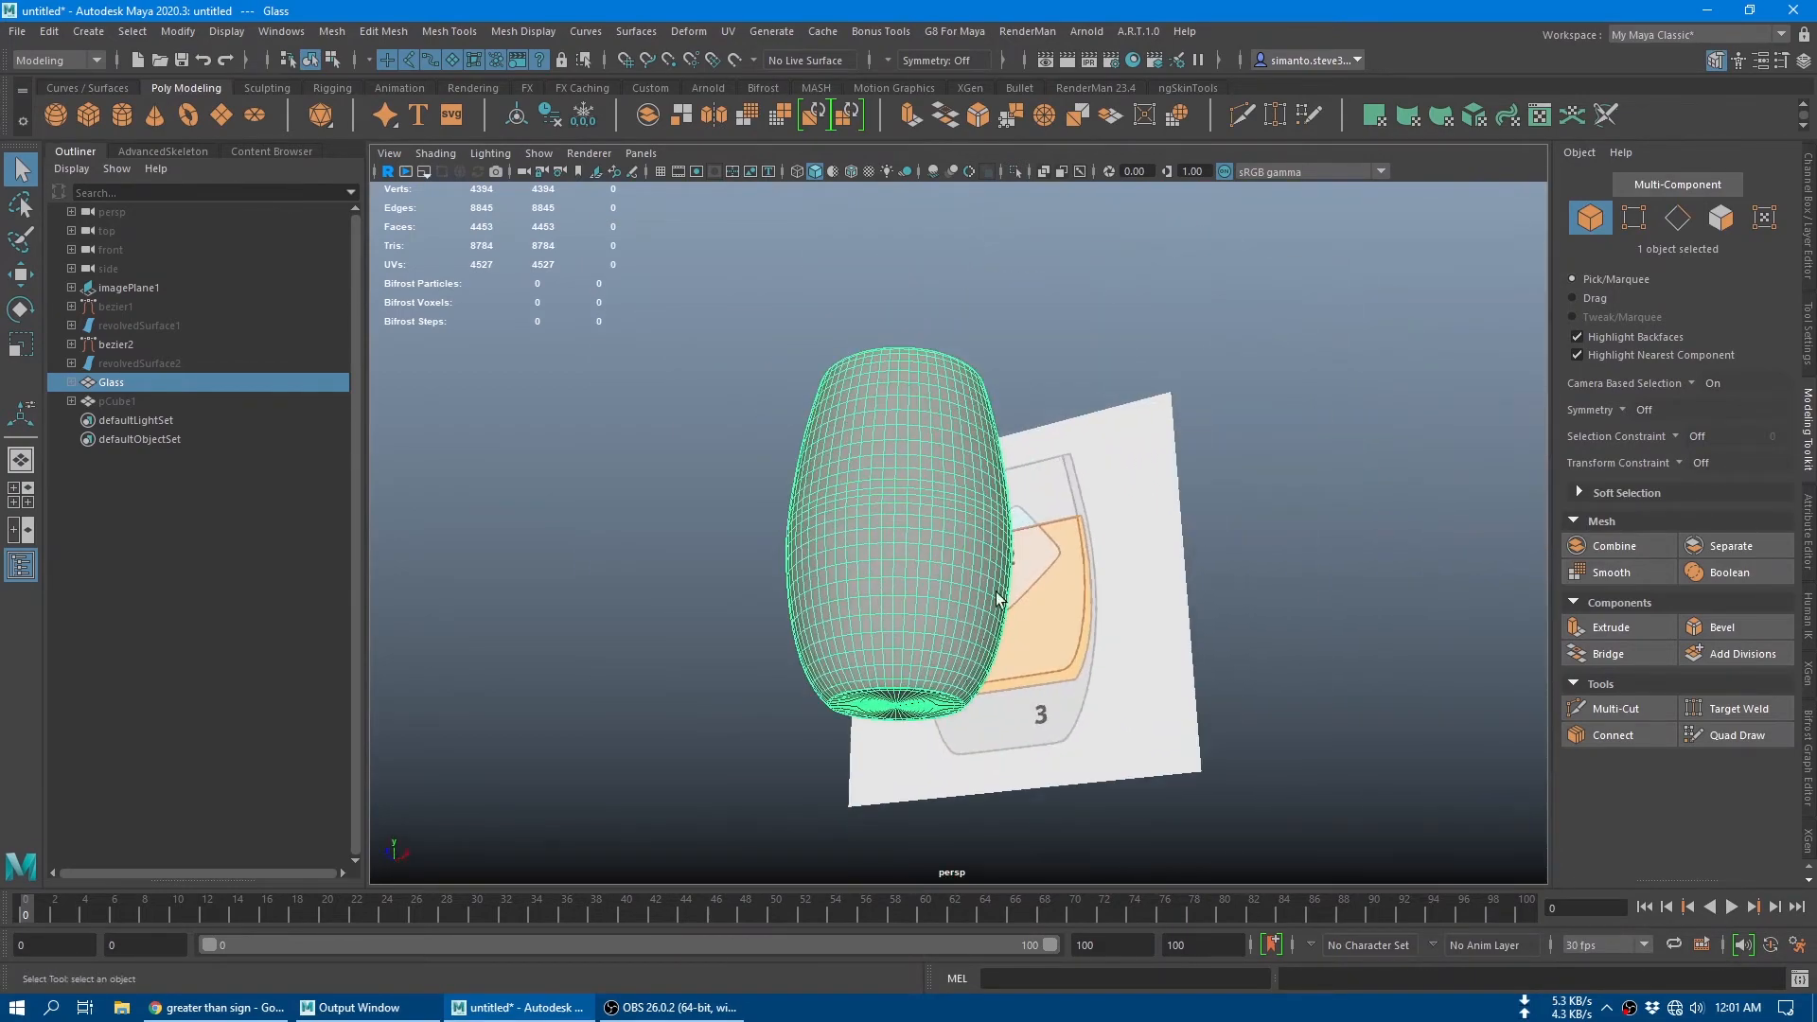
left_click_drag(996, 598, 975, 549, "alt")
scroll(937, 566, "up", 5)
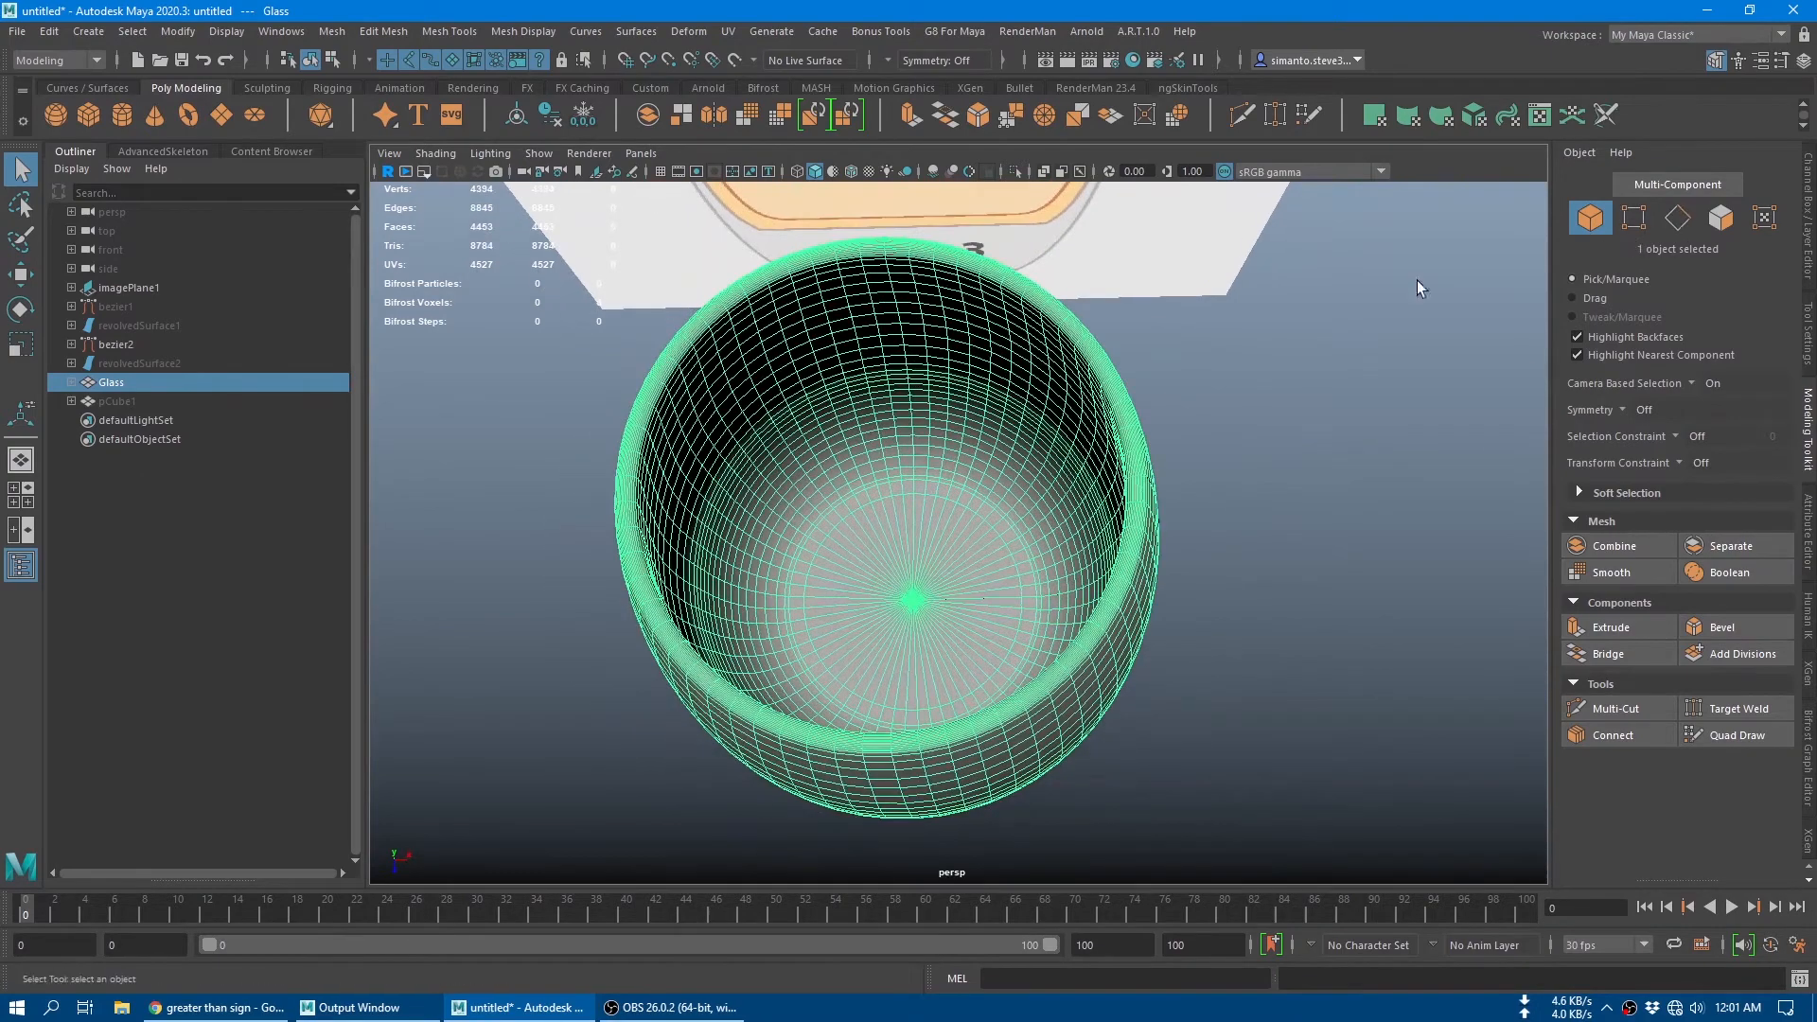
Step: Select the inner base's centre vertex, convert it to faces and grow the selection outward past the flat base
left_click(1634, 217)
scroll(1024, 528, "up", 5)
left_click(921, 586)
left_click(921, 586)
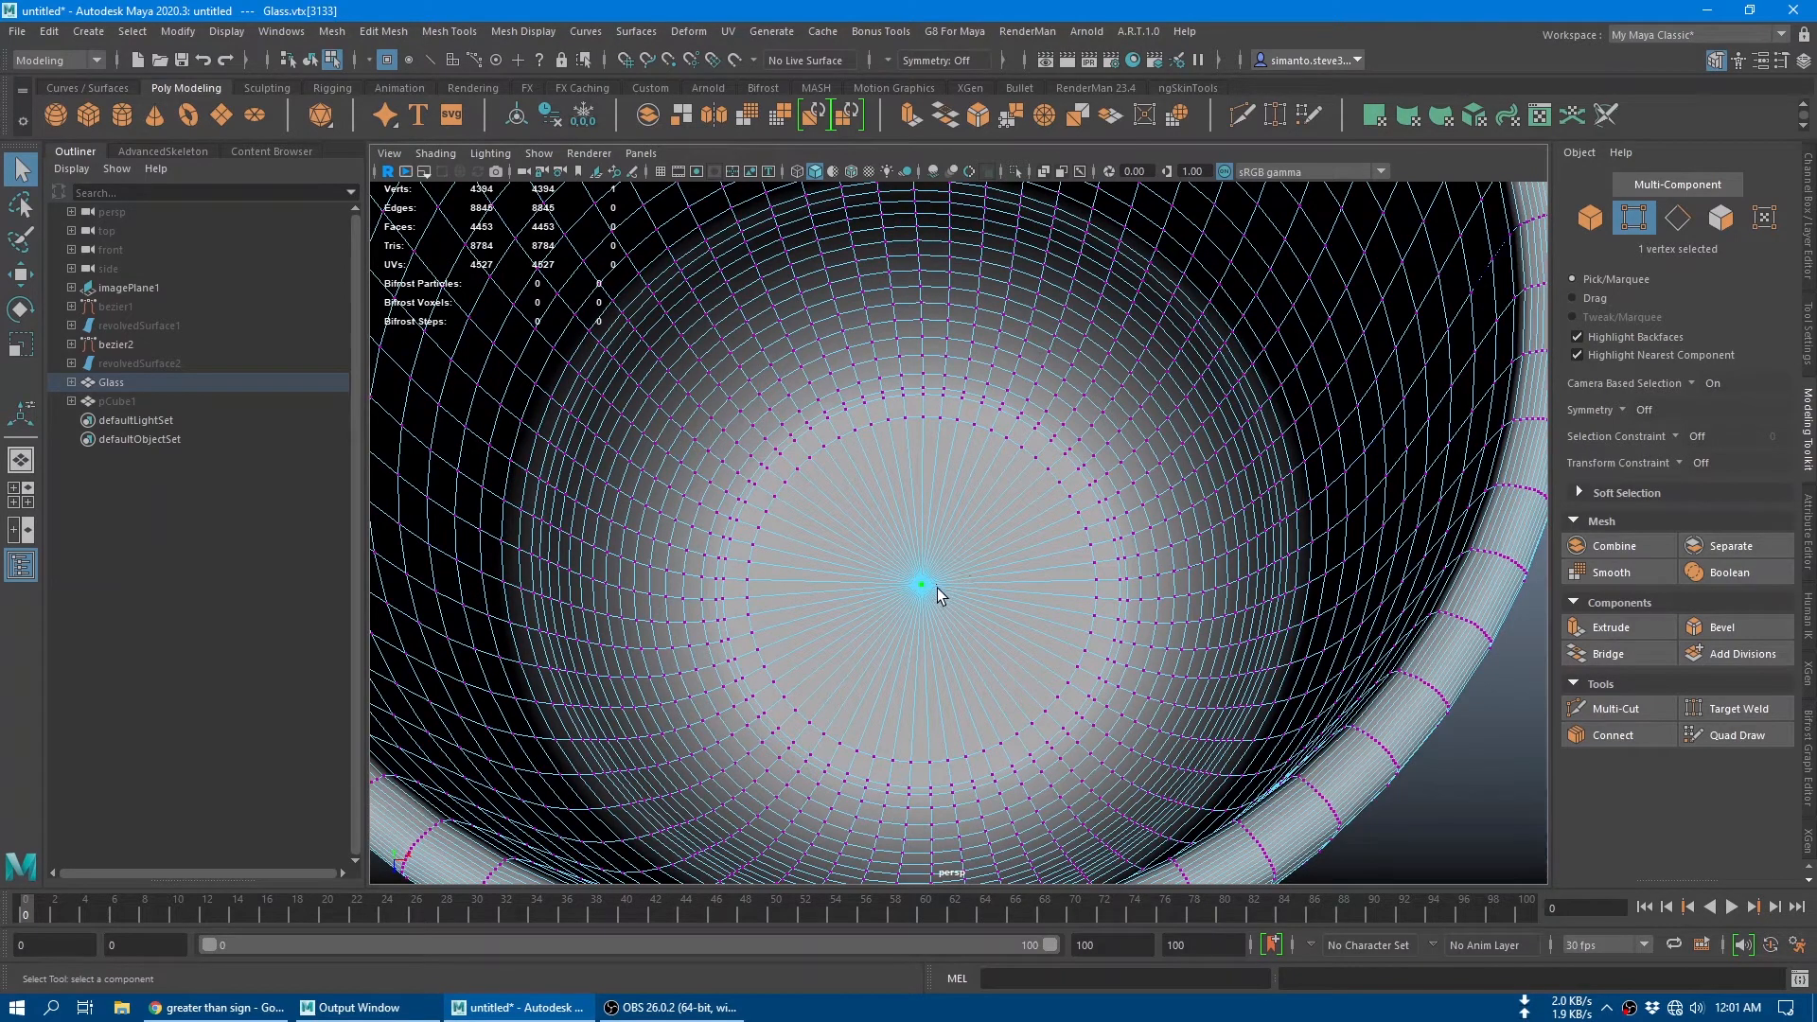
right_click_drag(914, 490, 918, 615, "ctrl")
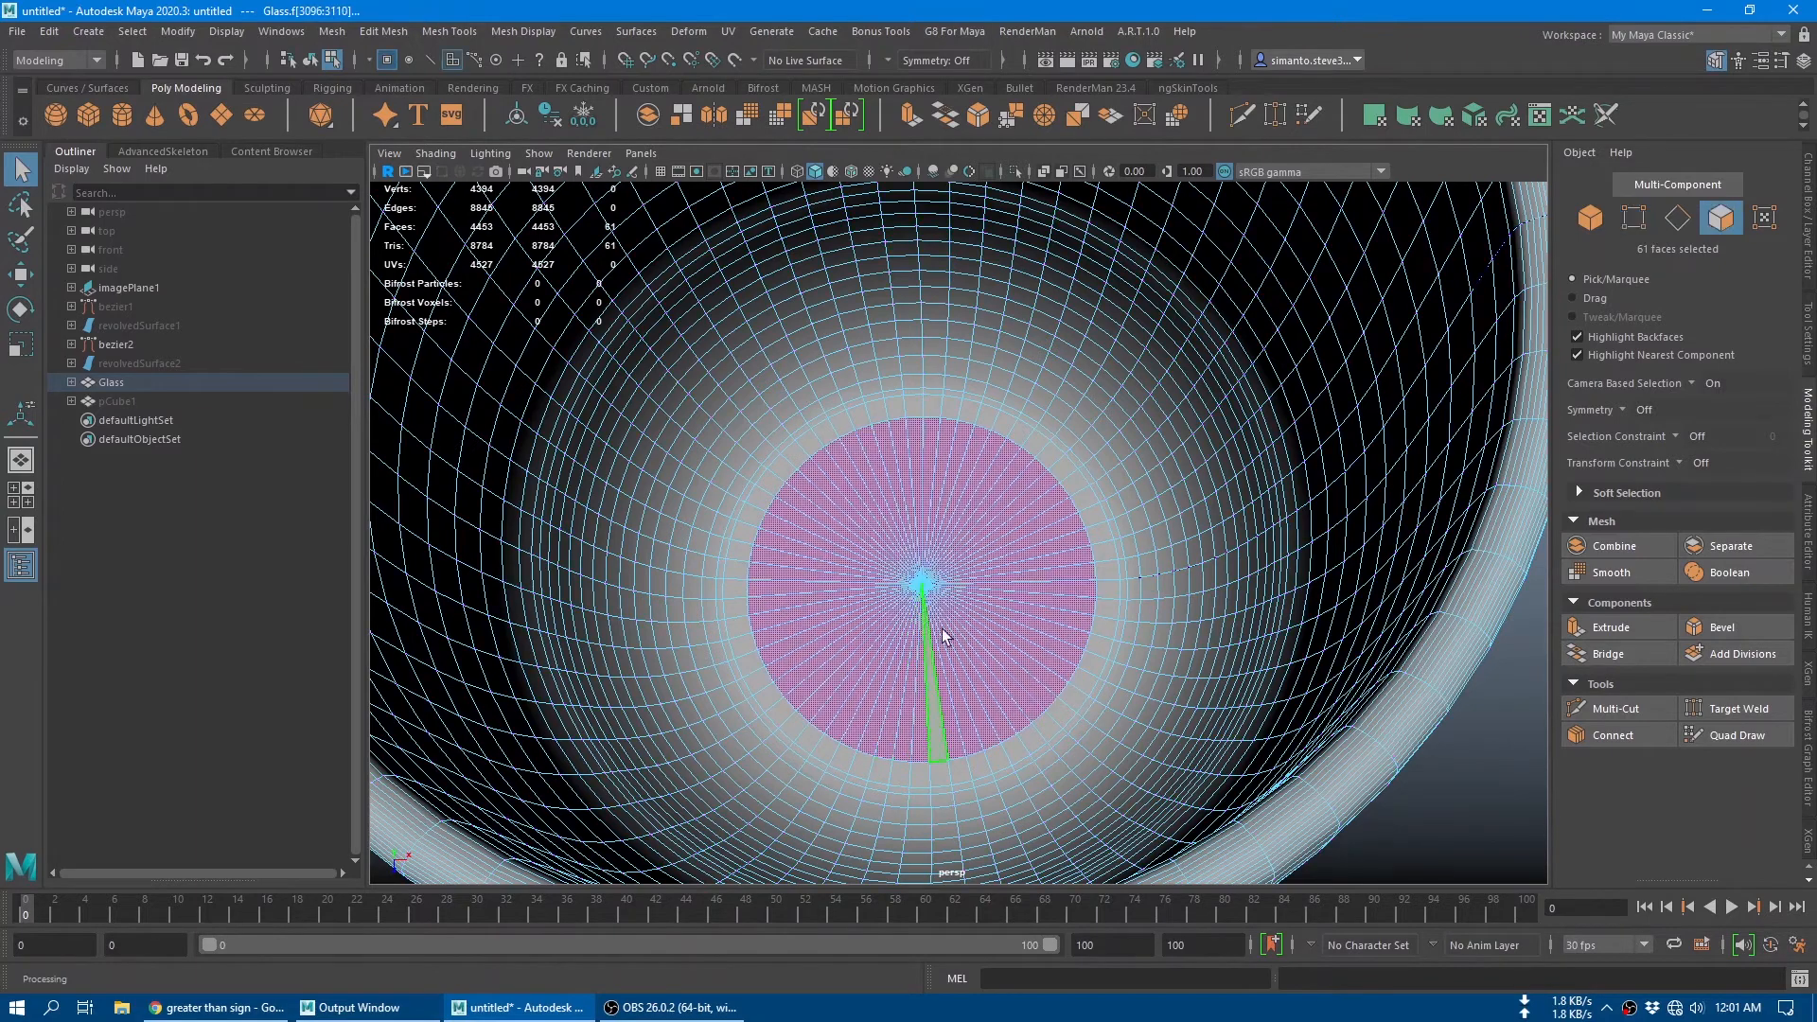
key("shift+period")
key("shift+period")
key("shift+period")
key("shift+period")
key("shift+period")
key("shift+period")
key("shift+period")
key("shift+period")
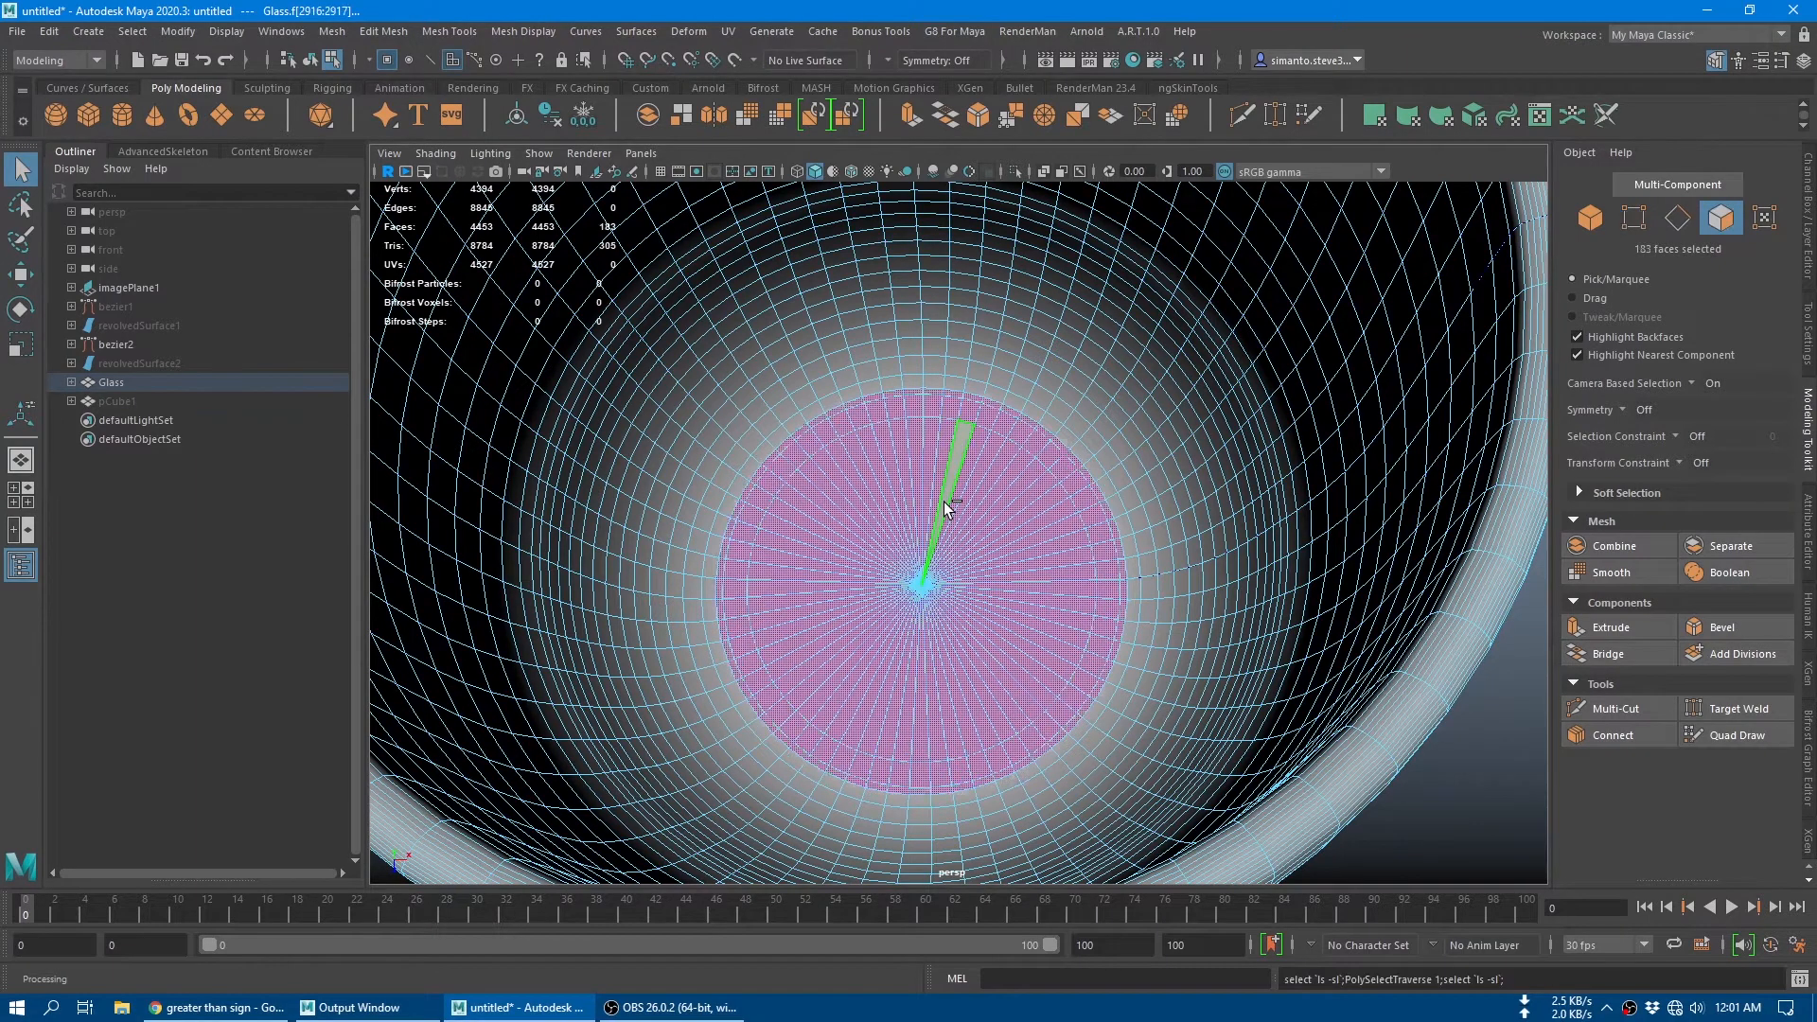
Step: Switch to the front view and turn on X-Ray shading to compare the glass with the reference image
key("space")
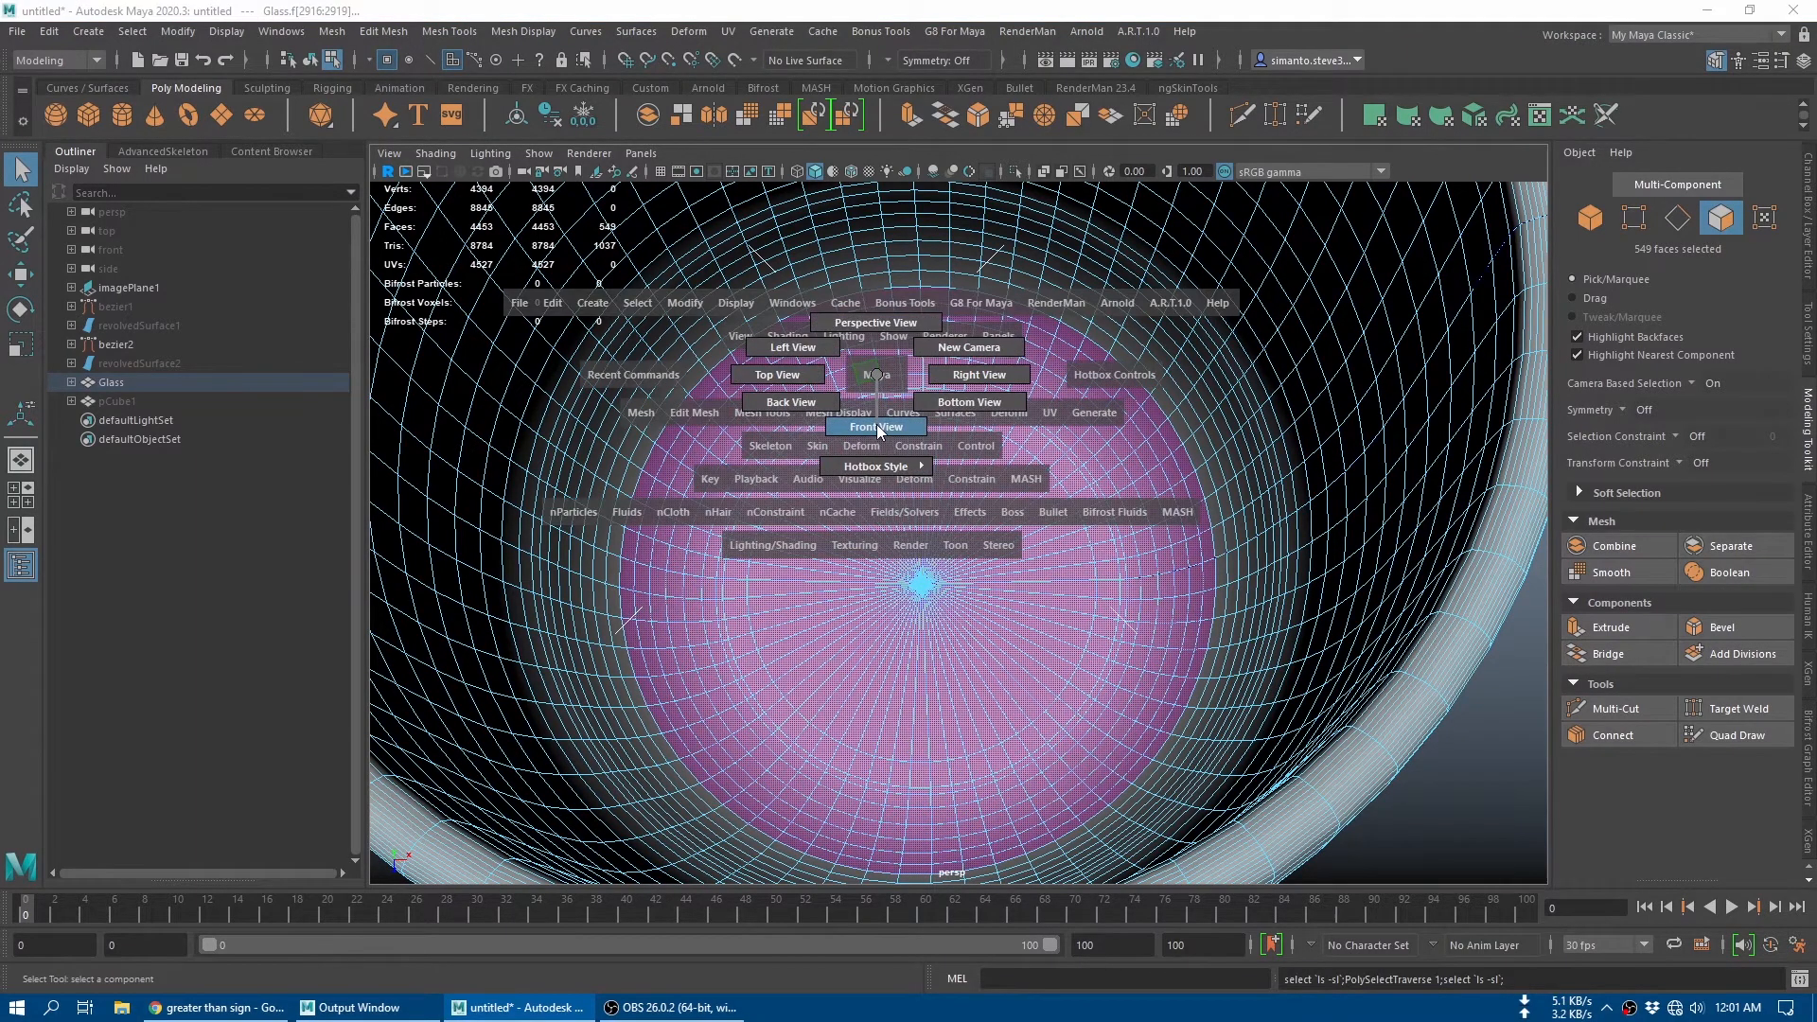
left_click_drag(878, 396, 876, 427)
scroll(946, 524, "down", 5)
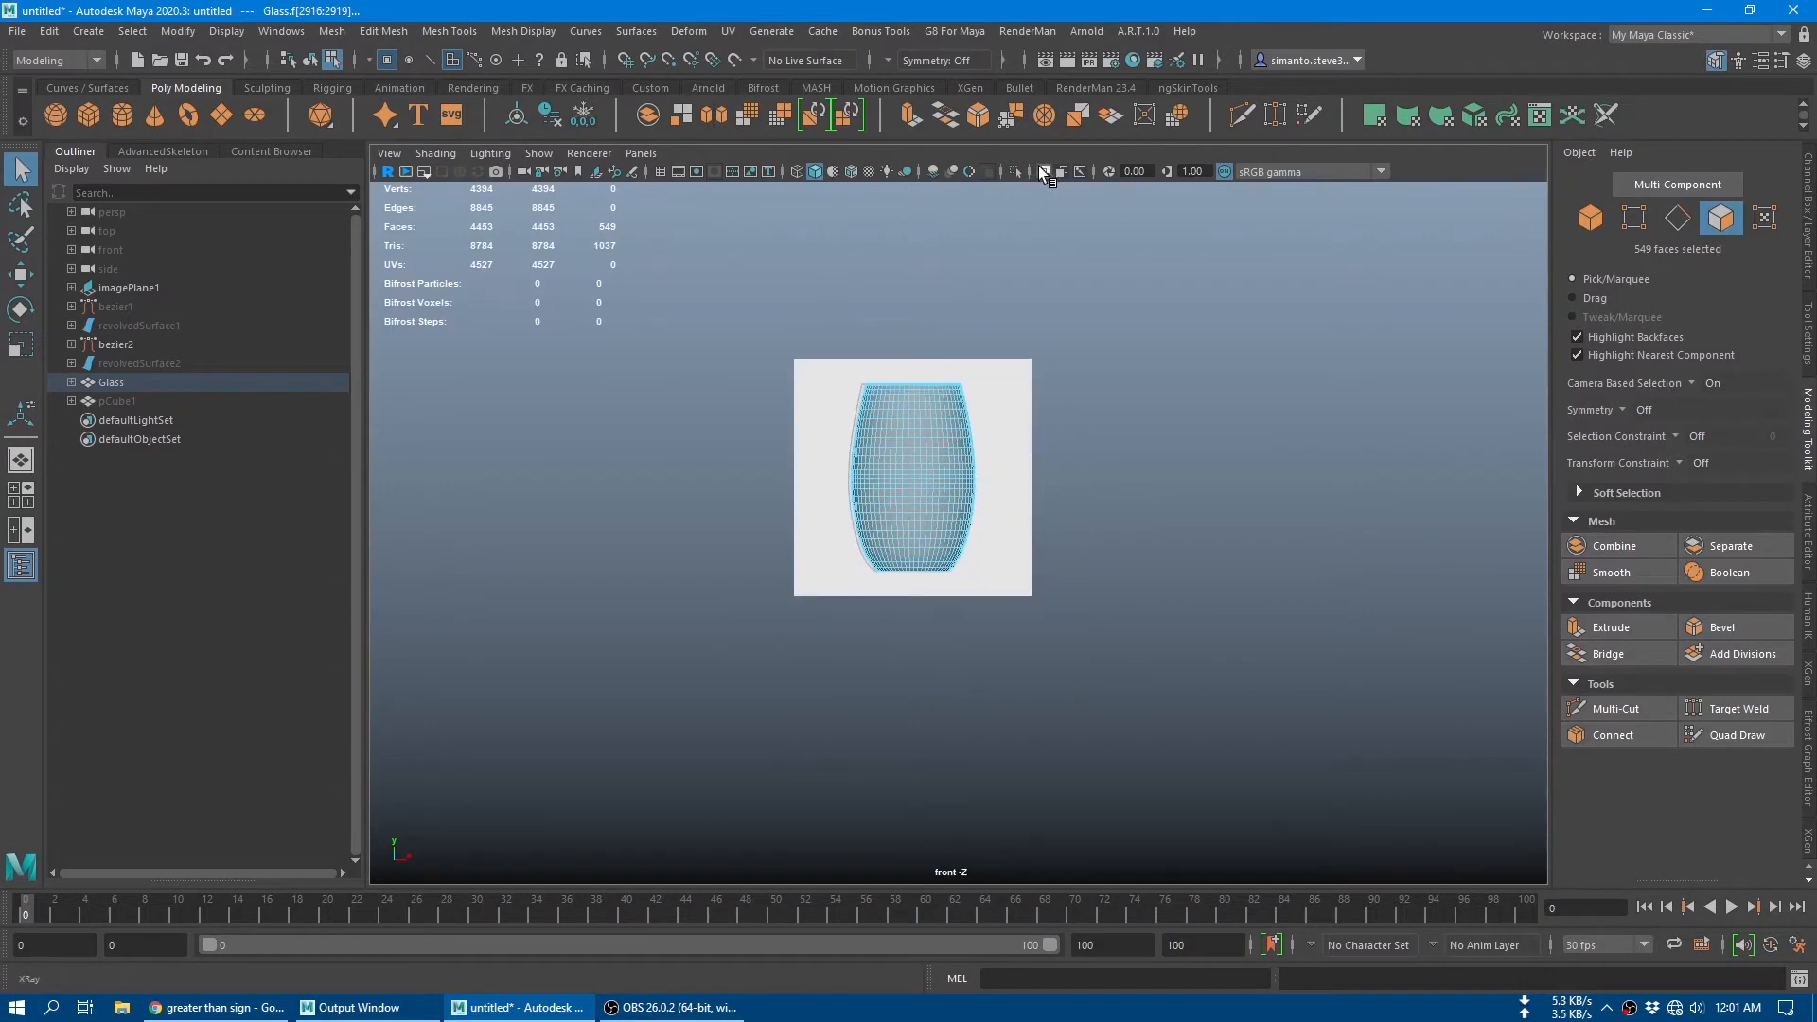
left_click(1042, 172)
scroll(985, 397, "up", 5)
middle_click_drag(1056, 496, 1151, 657, "alt")
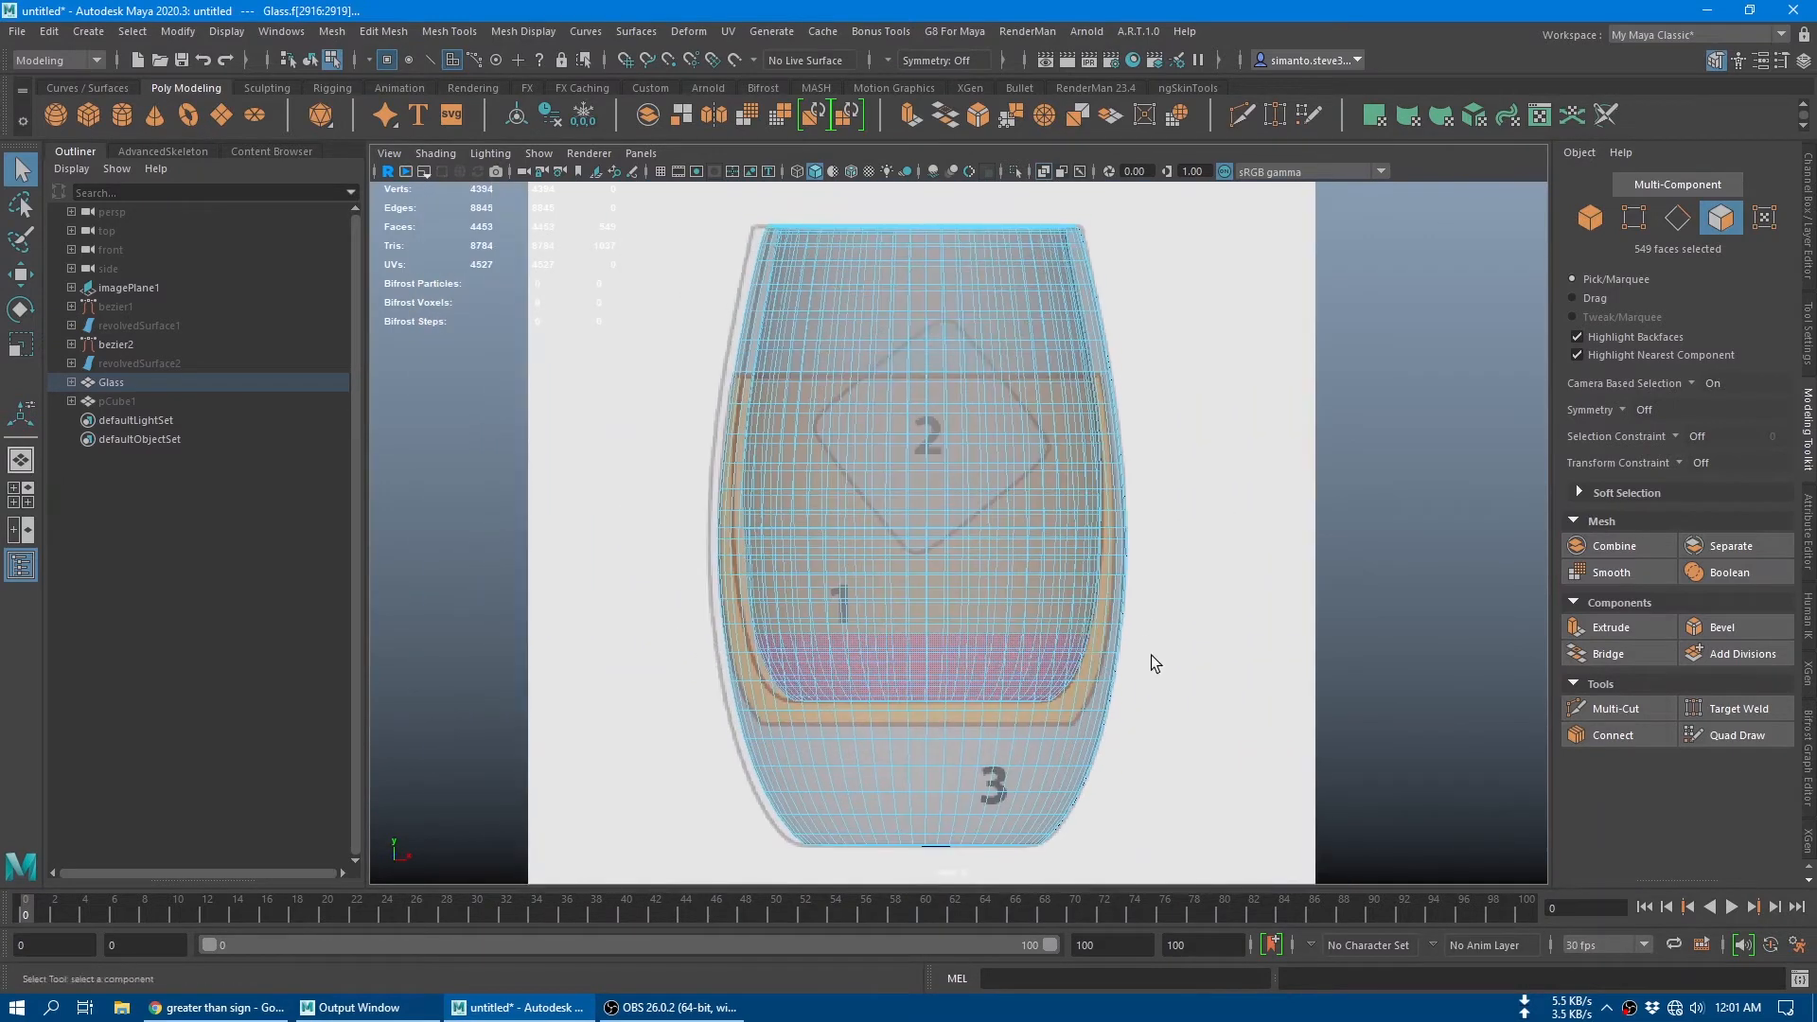
Step: Grow the glass's inner face selection upward until it reaches the liquid line in the reference image
scroll(1157, 655, "up", 3)
key("shift+period")
key("shift+period")
key("shift+period")
key("shift+period")
key("shift+period")
key("shift+period")
key("shift+period")
key("shift+period")
key("shift+period")
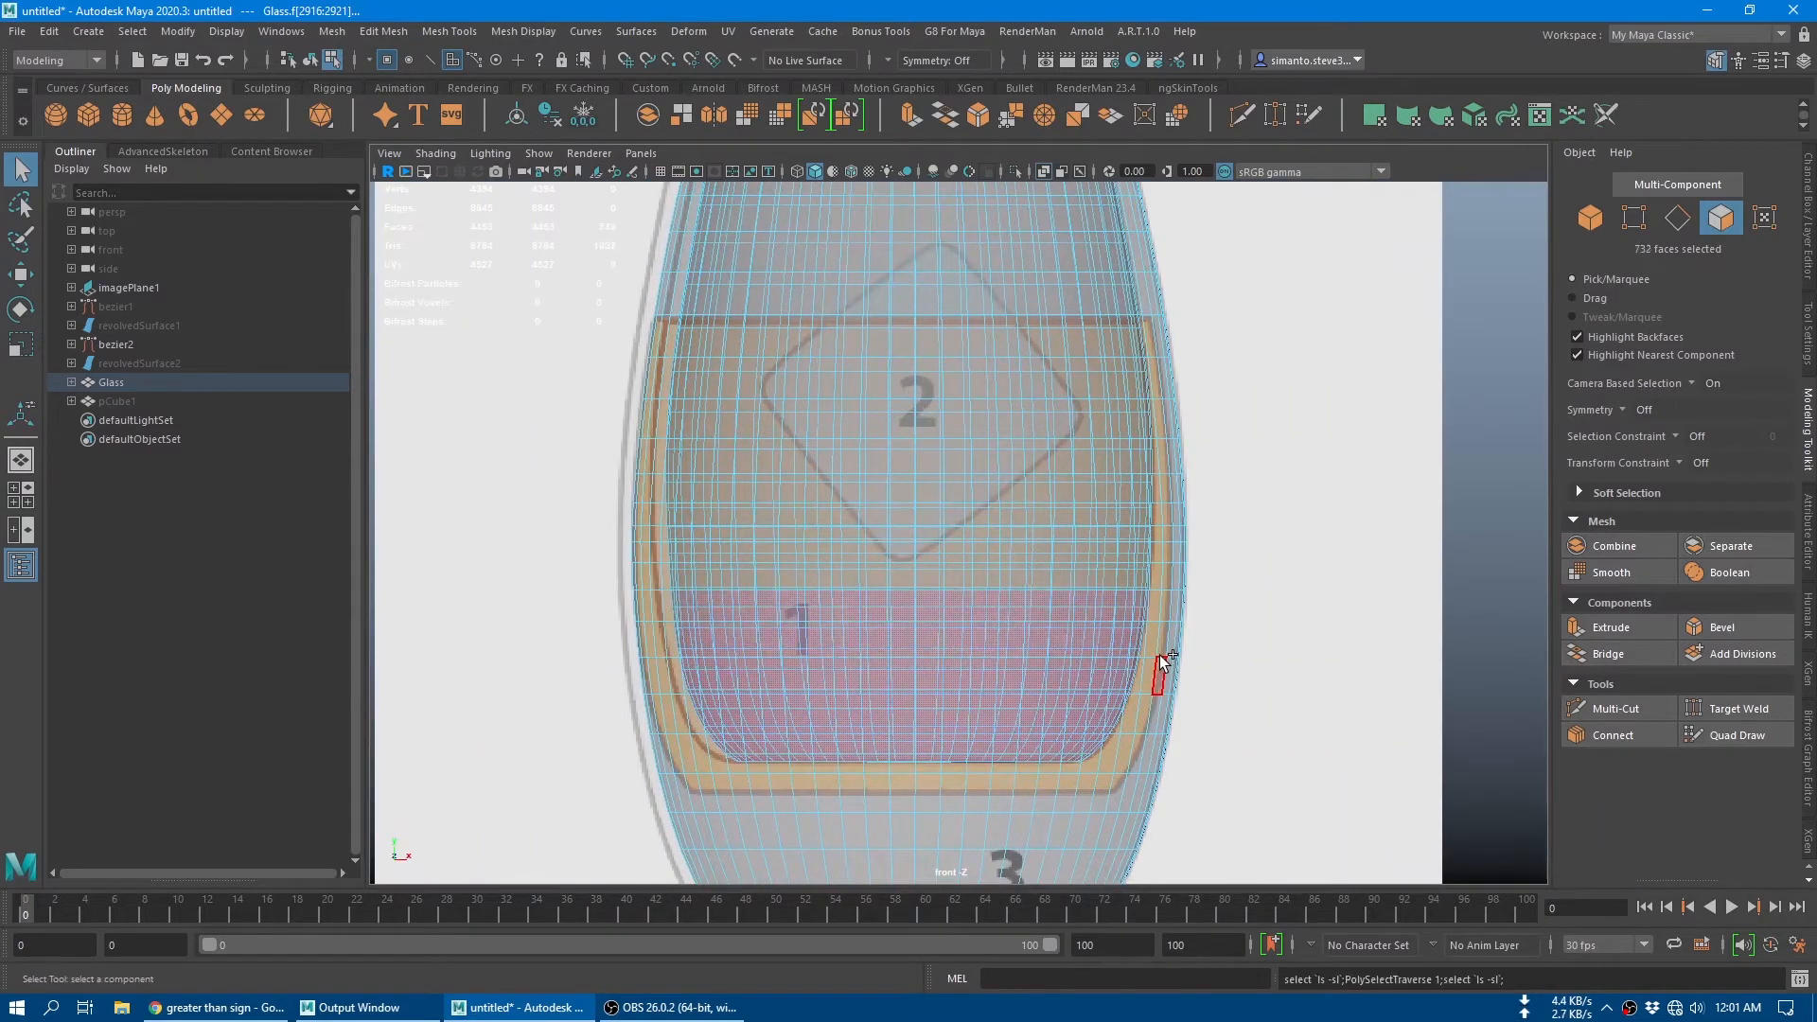
key("shift+period")
key("shift+period")
key("shift+period")
key("shift+comma")
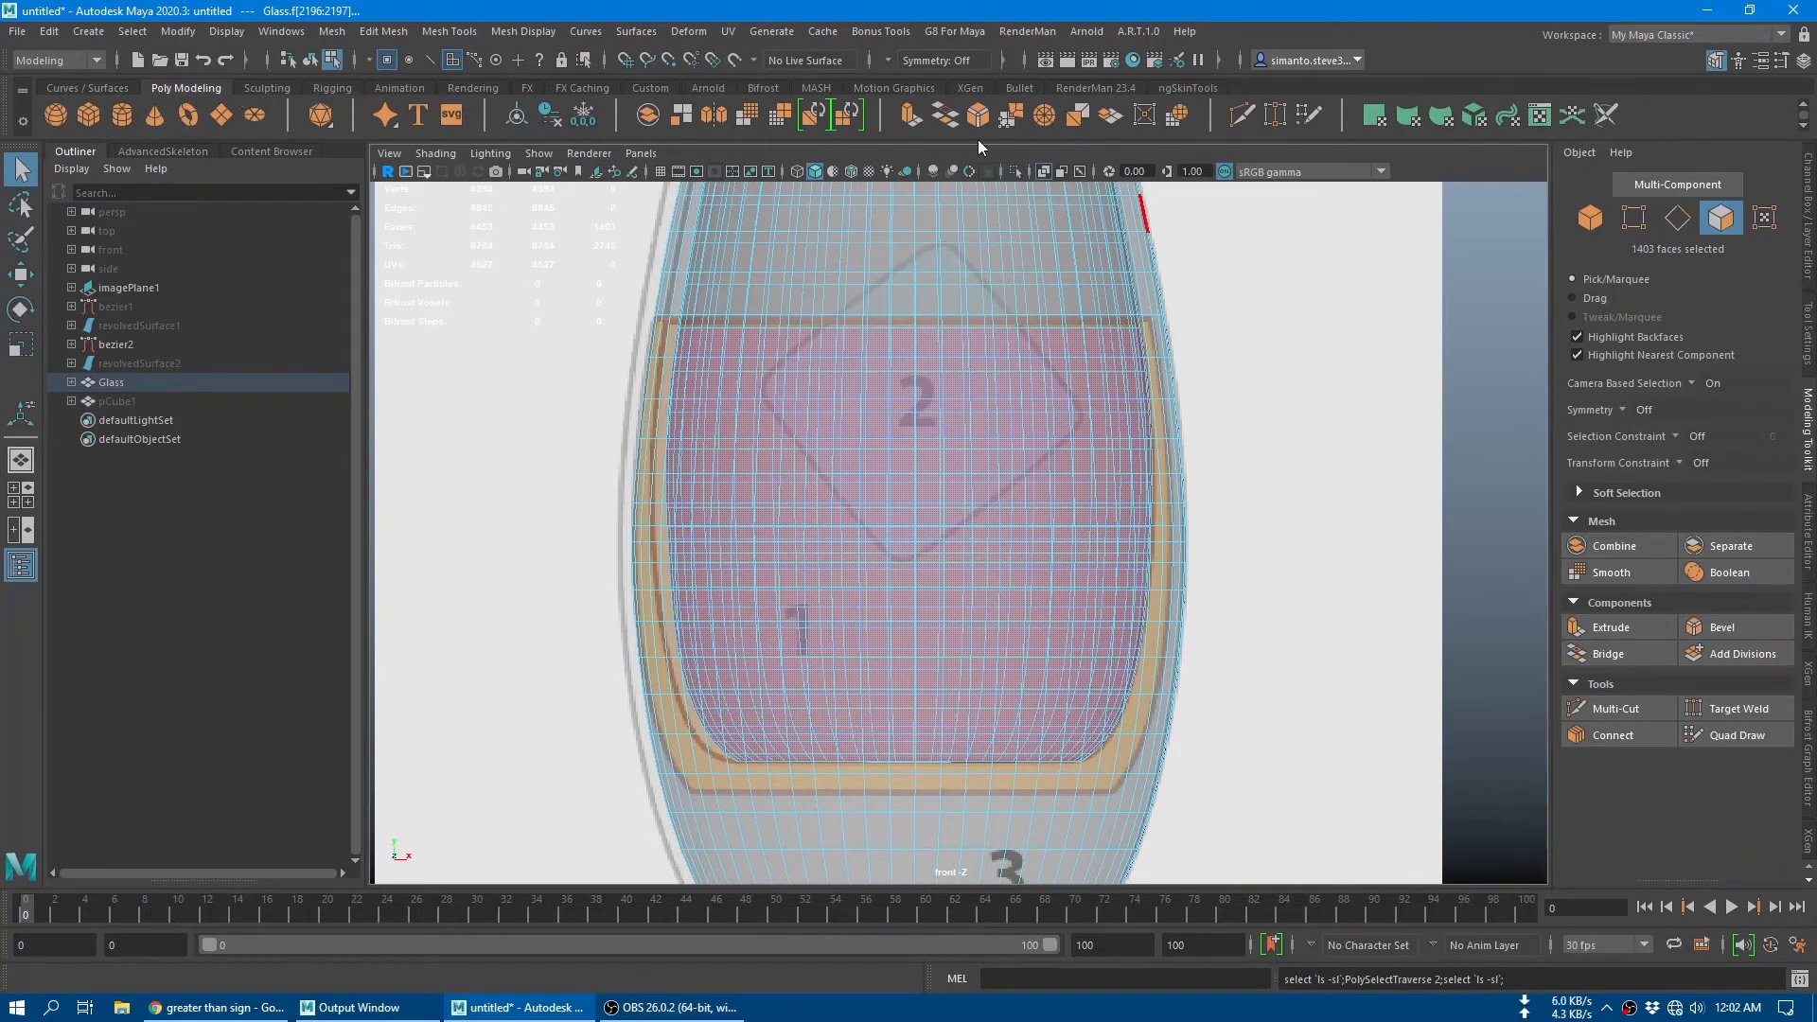
Step: Duplicate the selected inner faces as a separate mesh and rename it Juice
left_click(1116, 123)
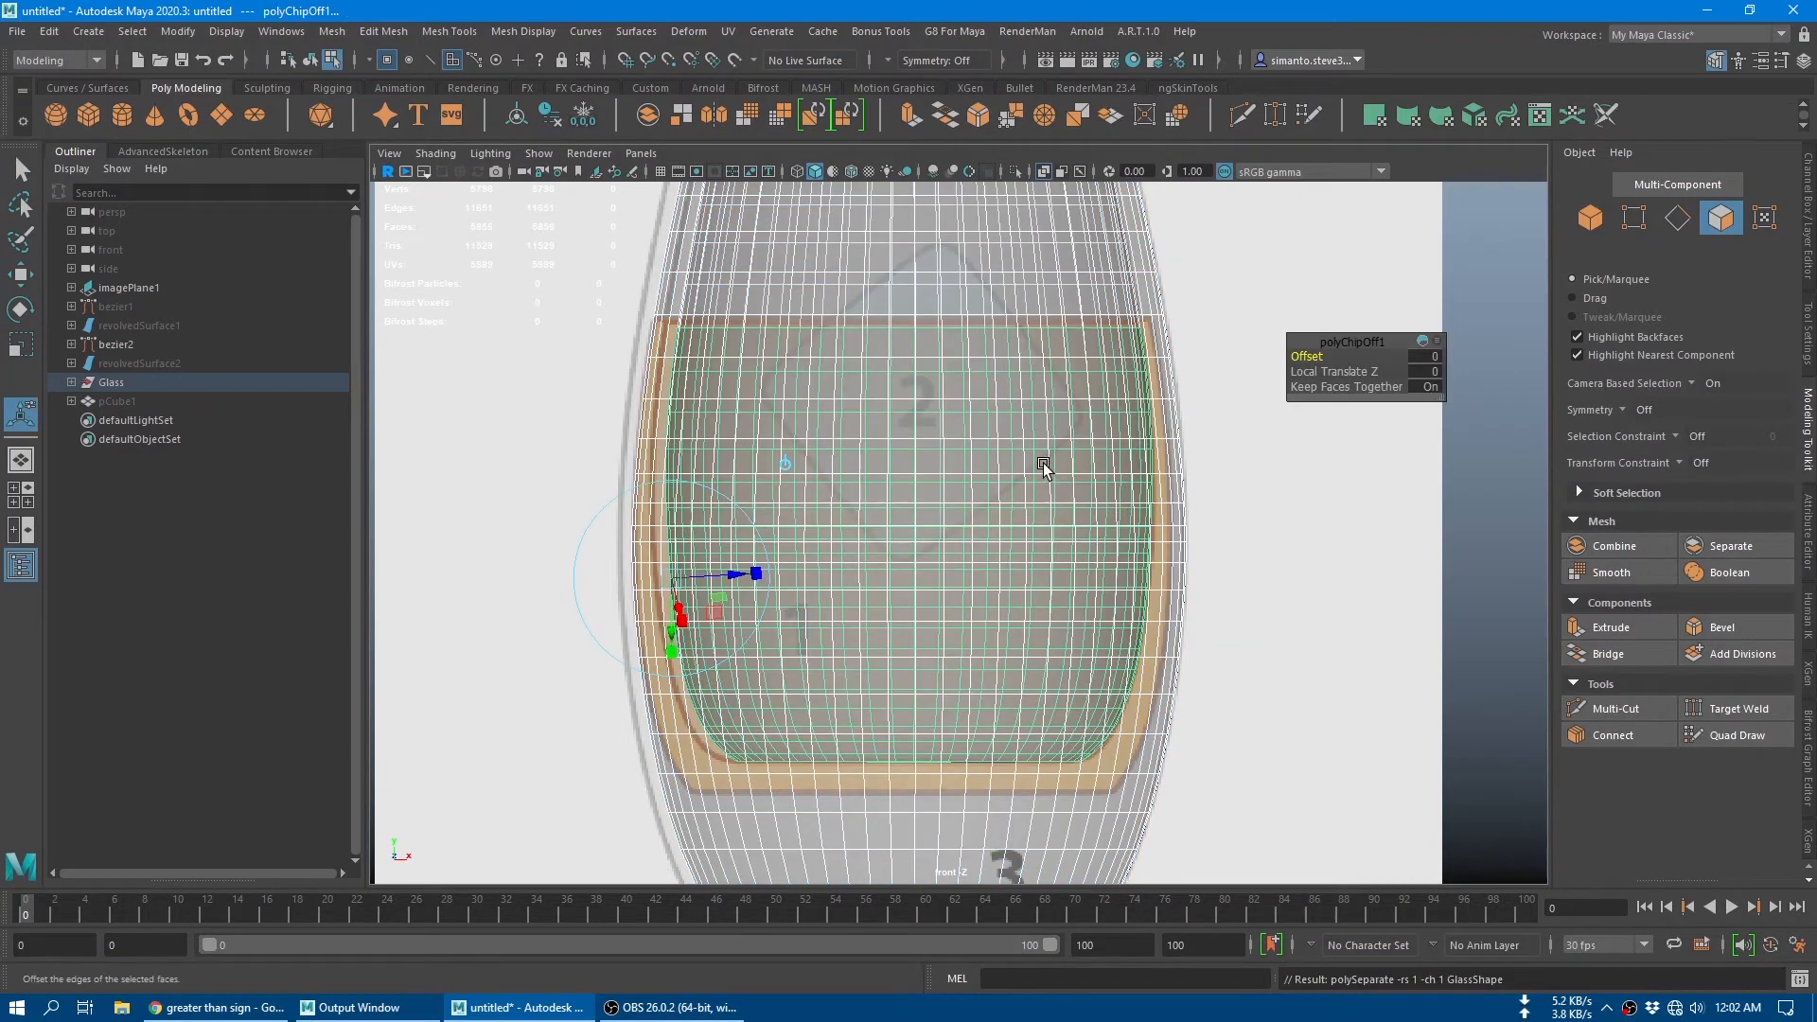
key("w")
left_click(72, 382)
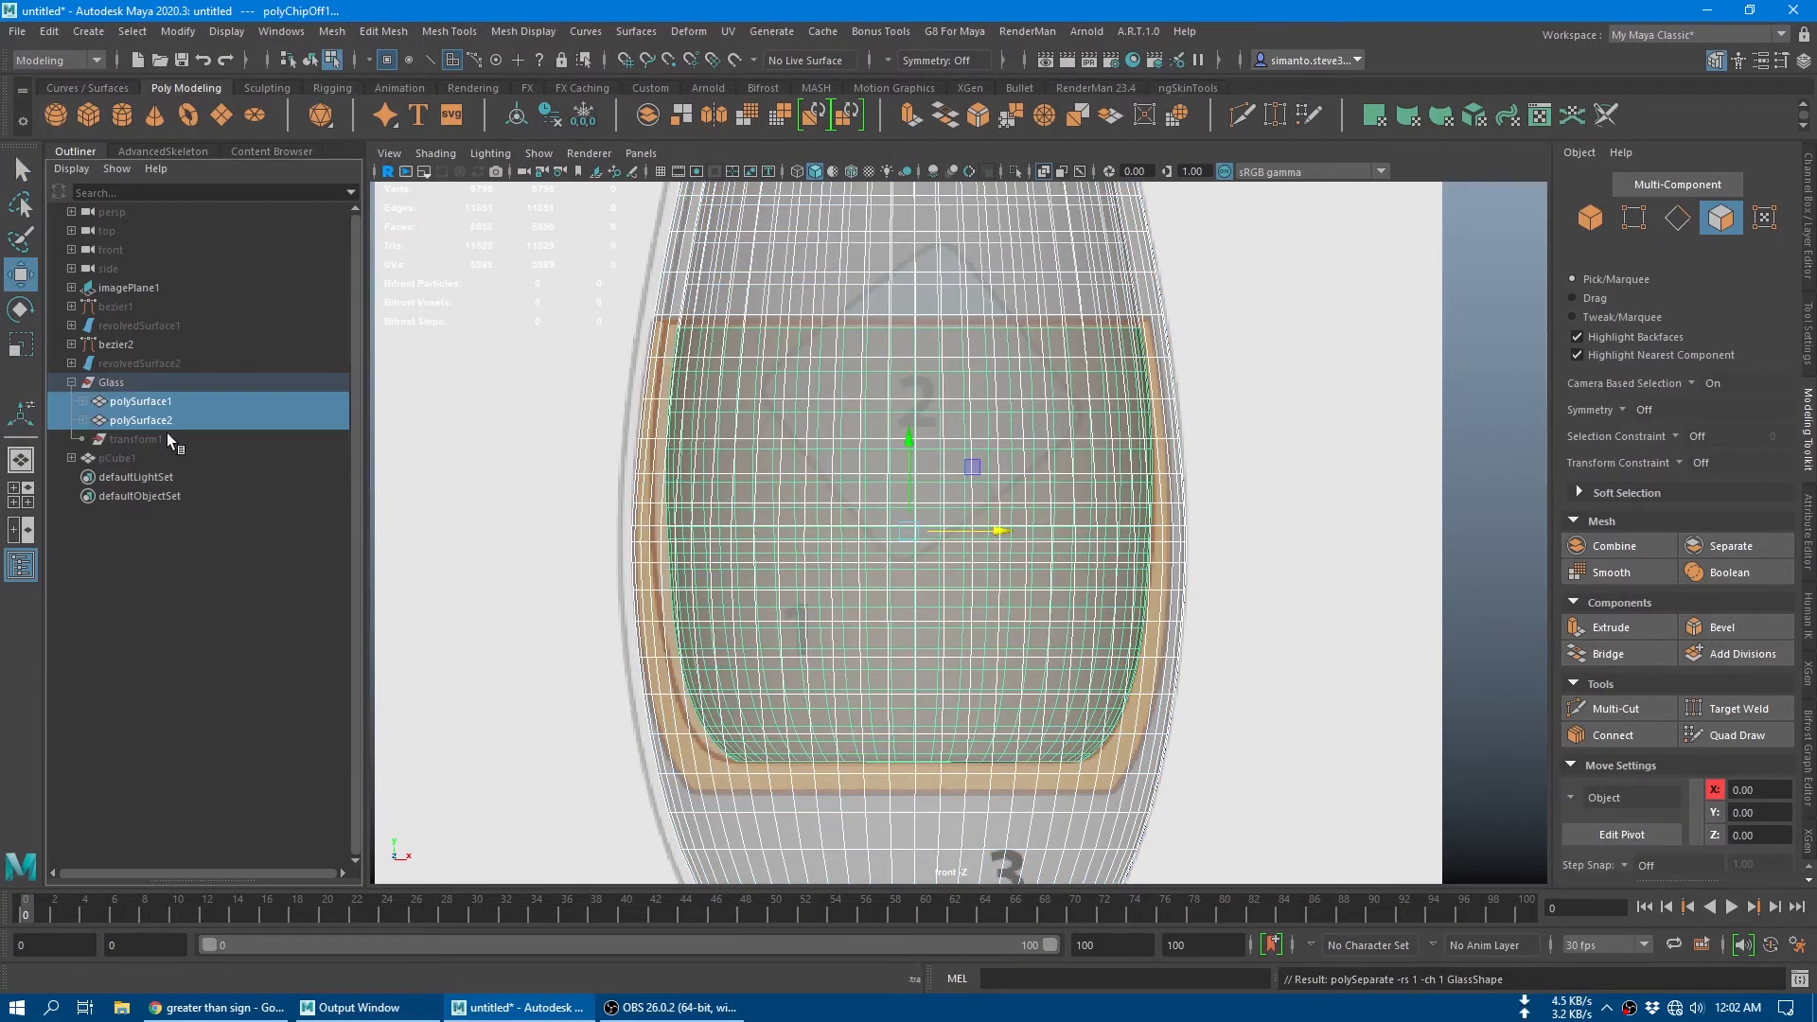
left_click(167, 420)
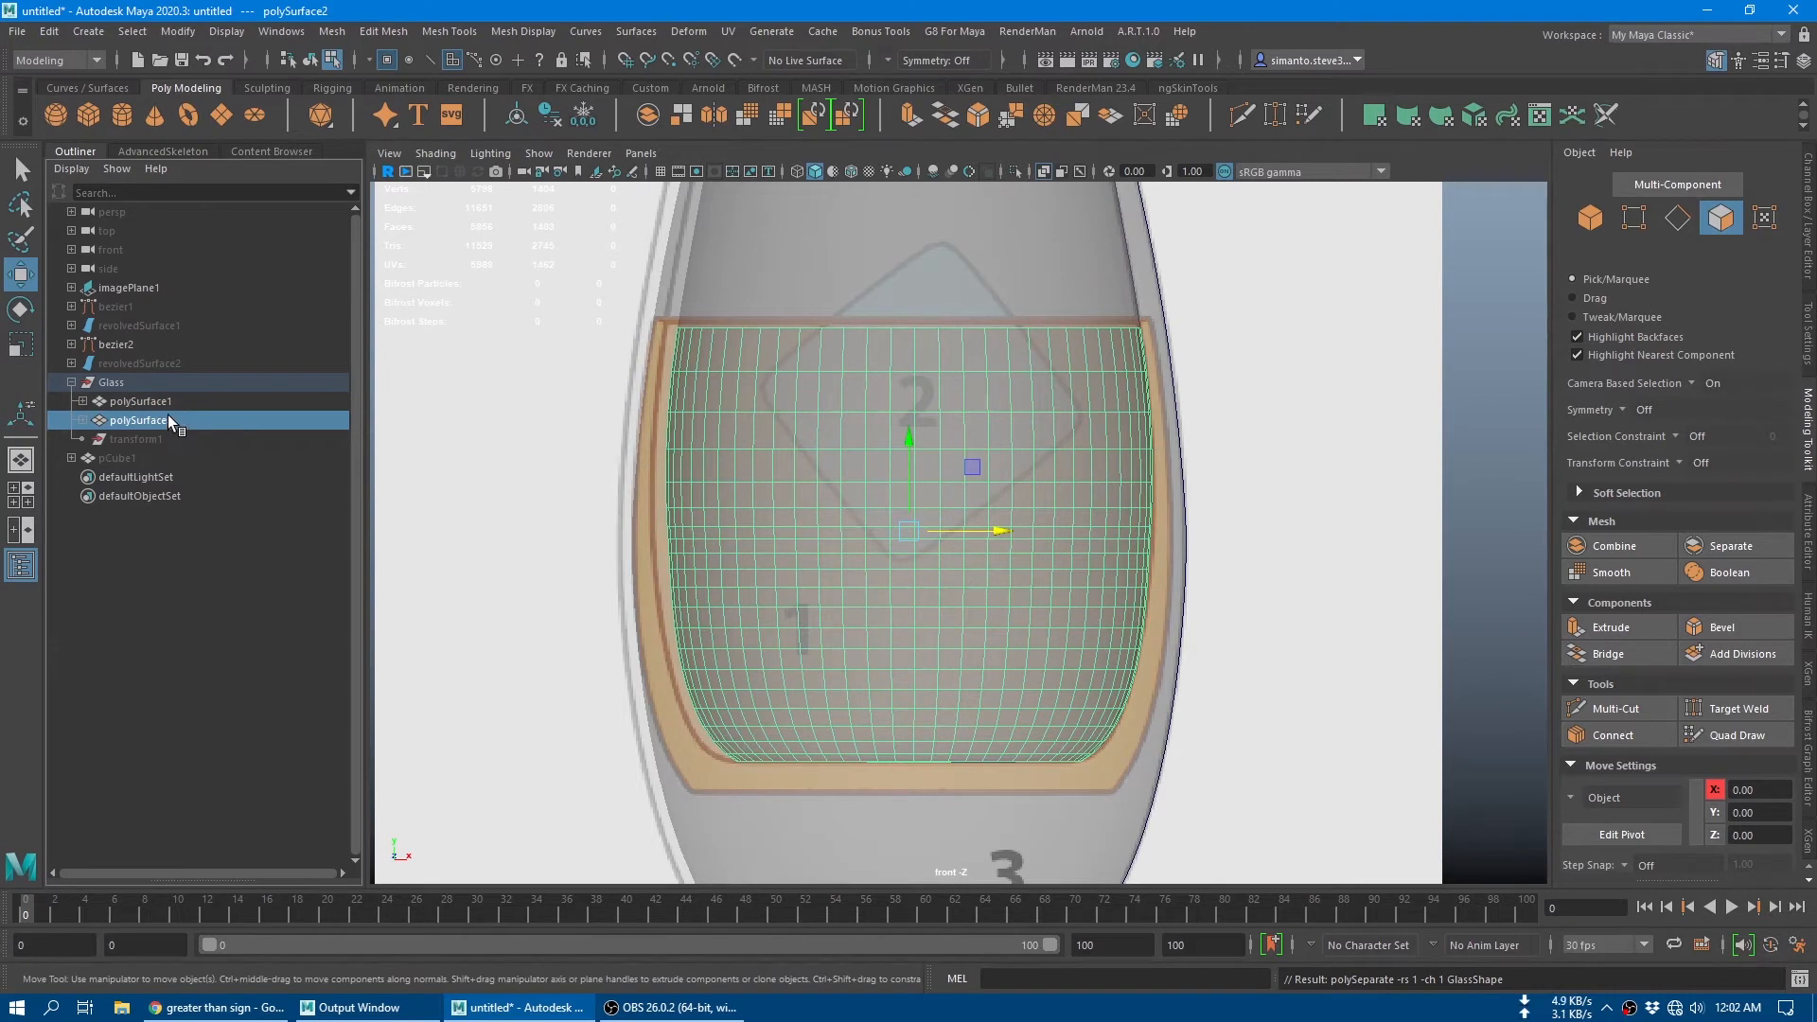
double_click(168, 417)
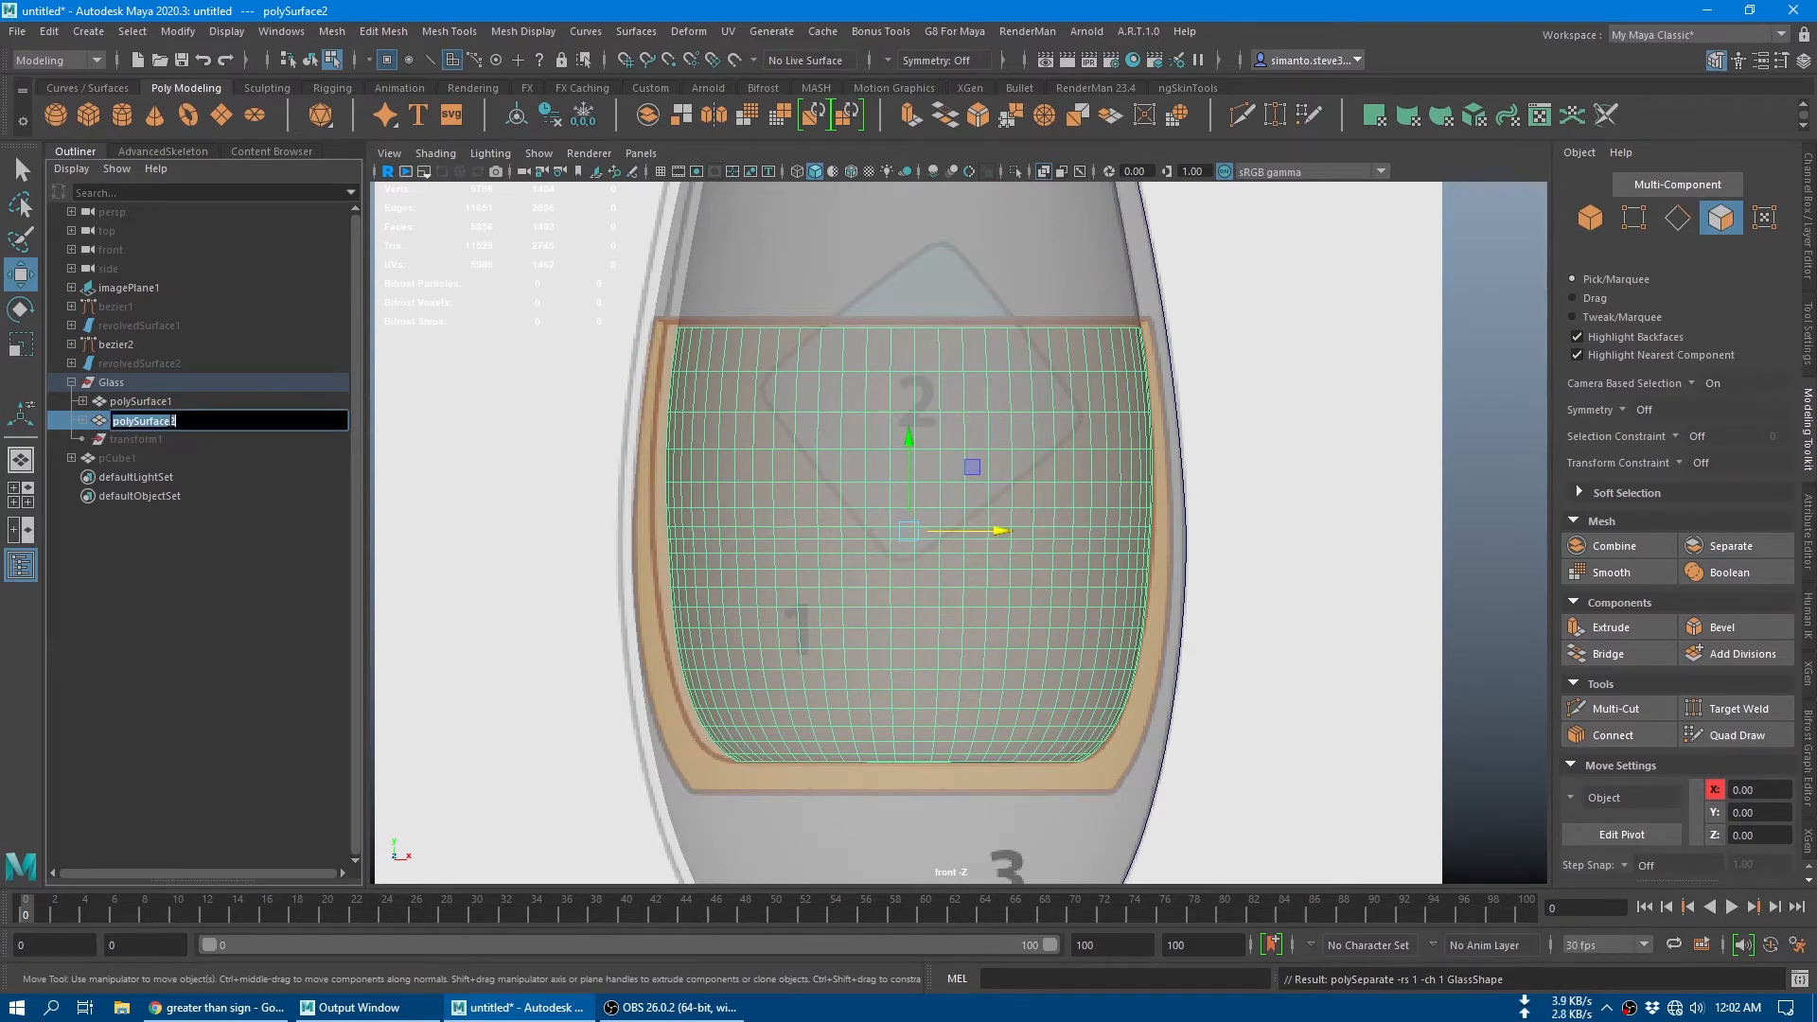
type("Juice")
key("Return")
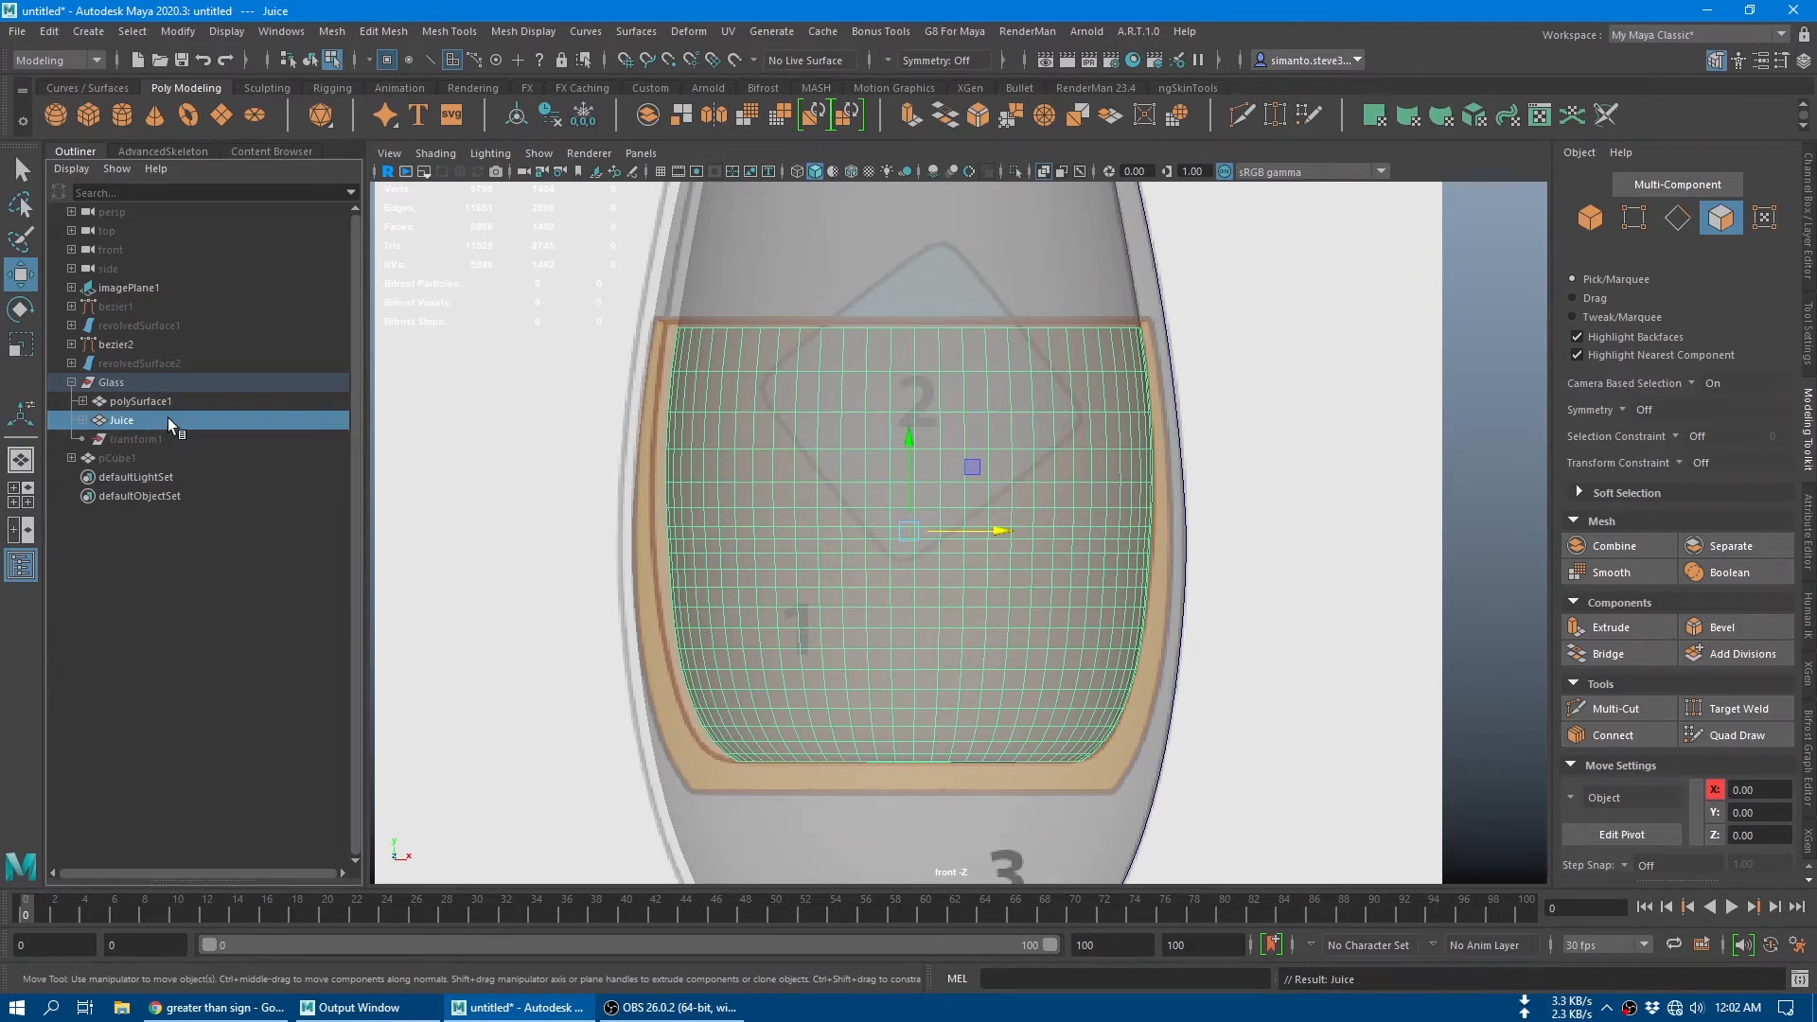
Step: Raise the juice's top border edge loop to Y 0.99 with soft selection to meet the reference's liquid line, and return to object mode
left_click(1676, 218)
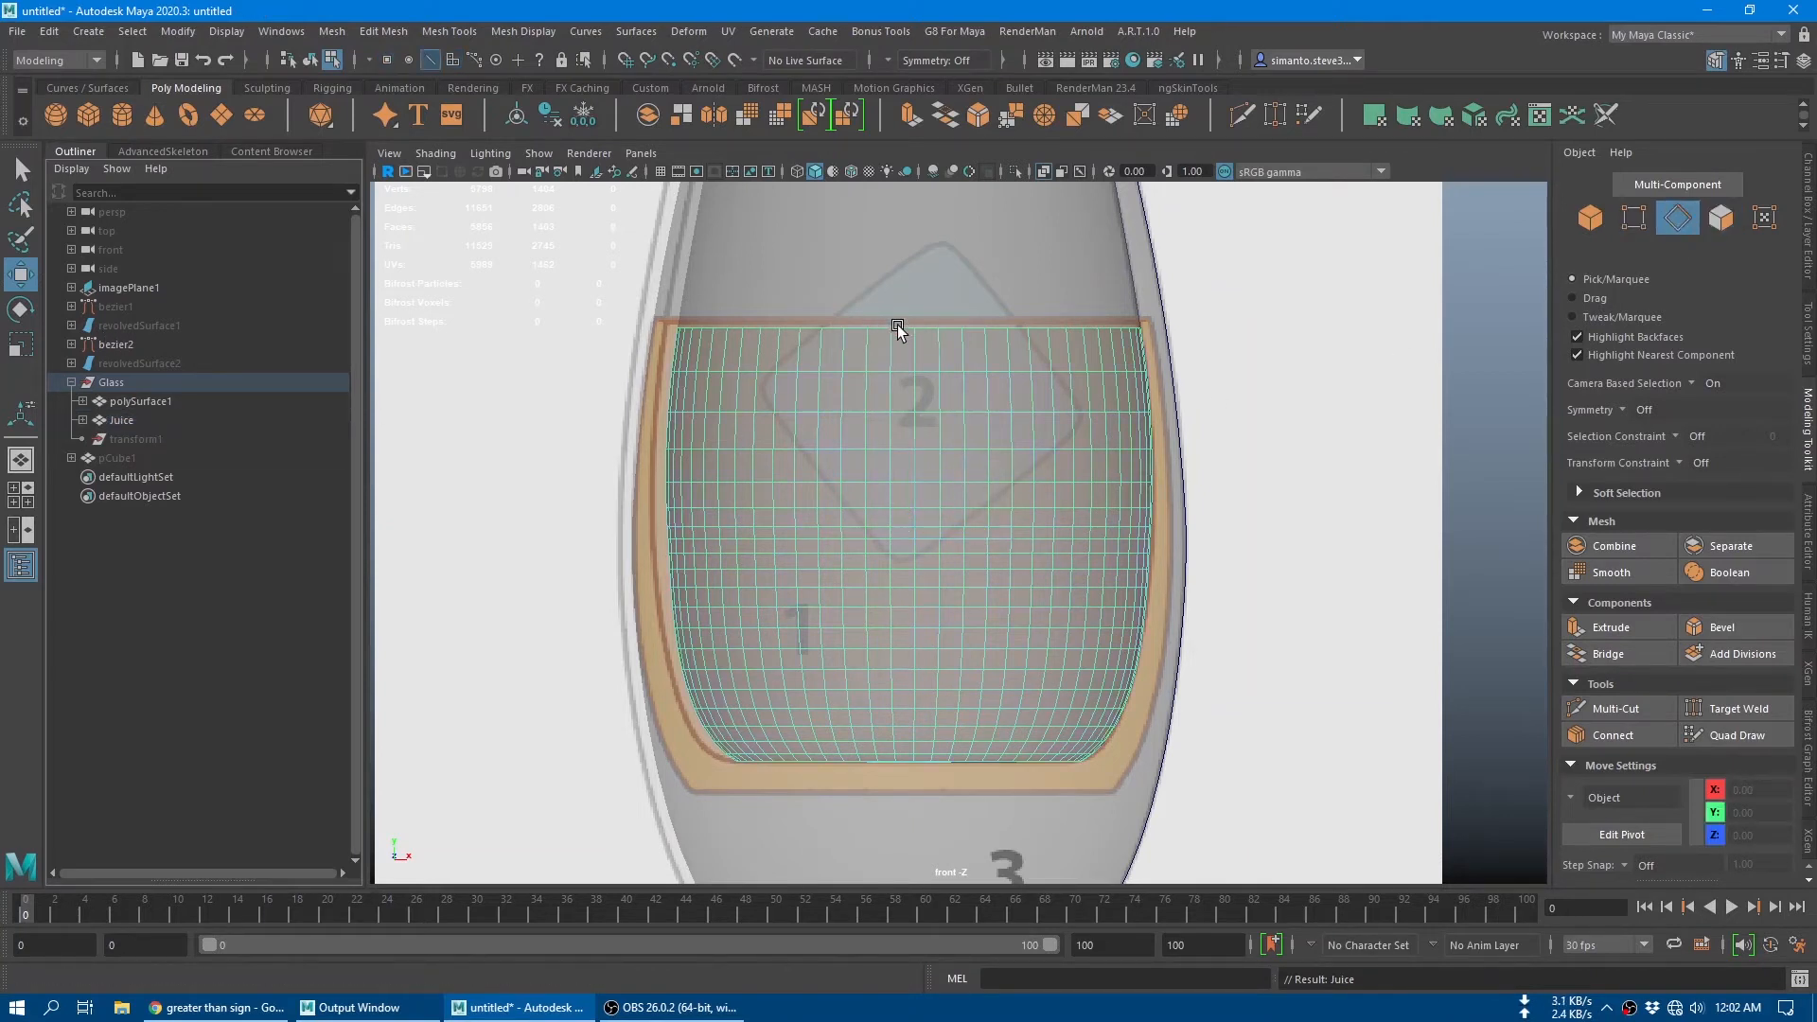
left_click(934, 333)
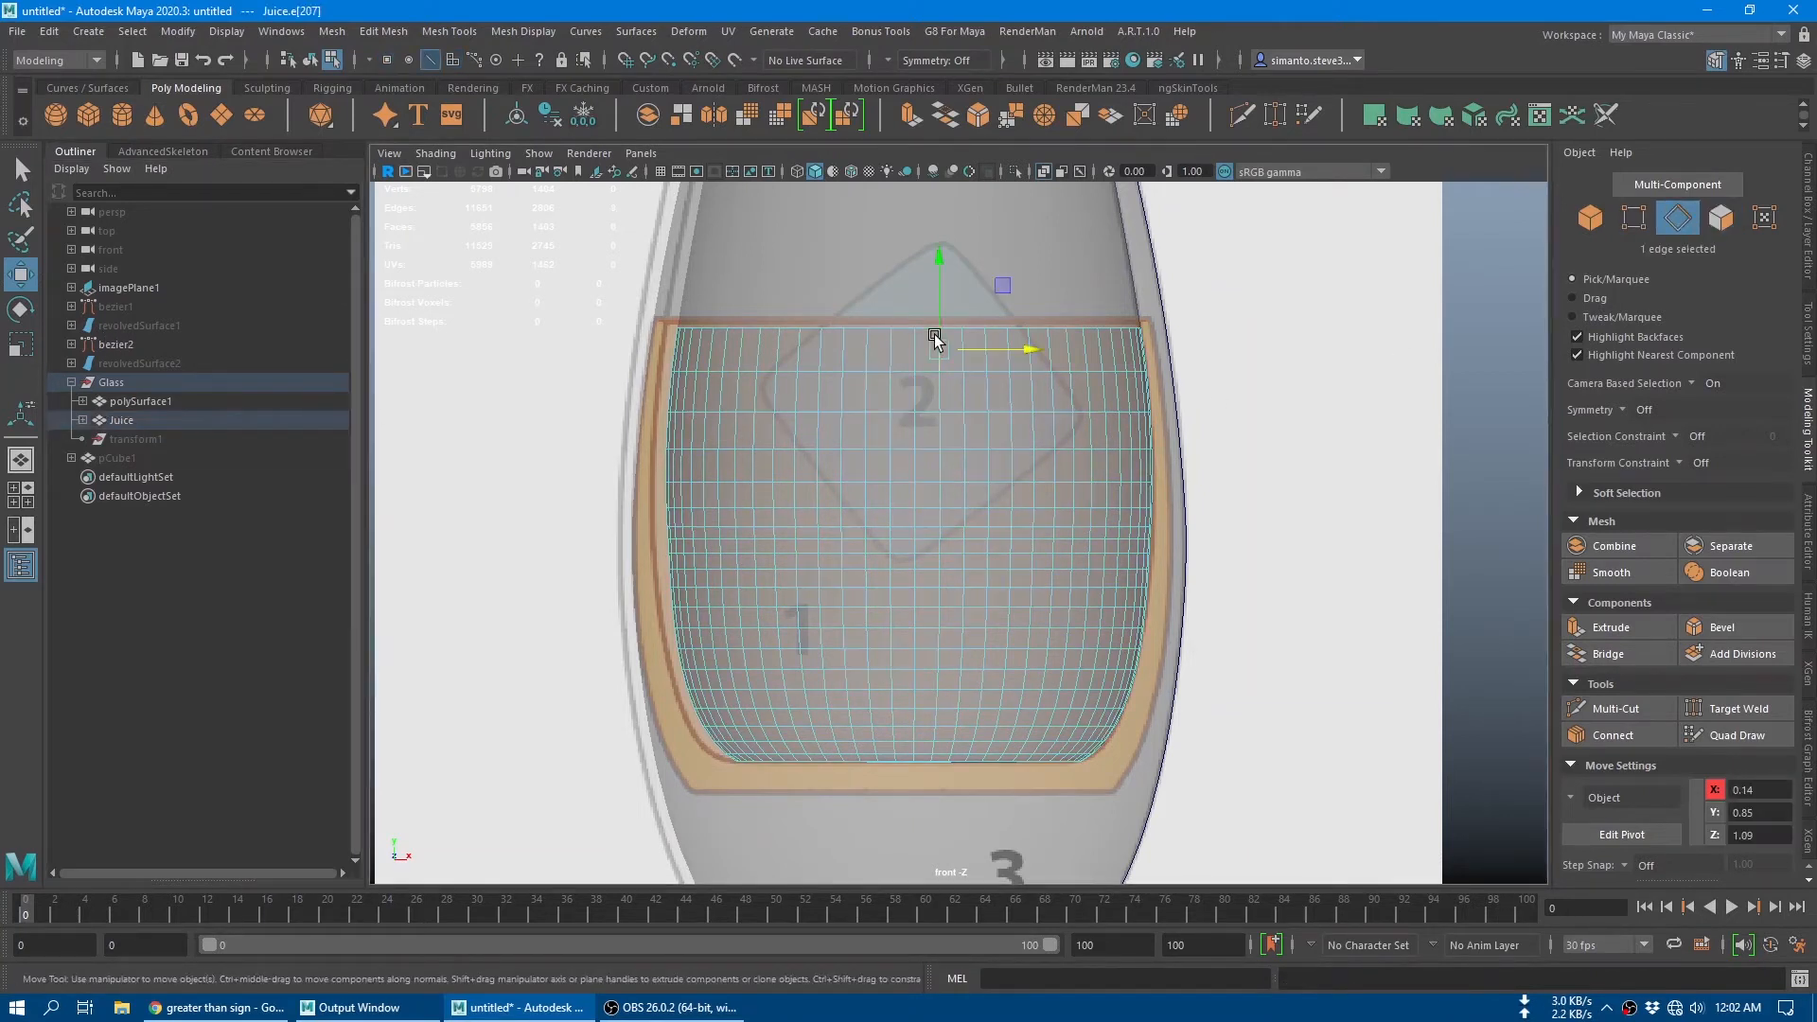
double_click(871, 324)
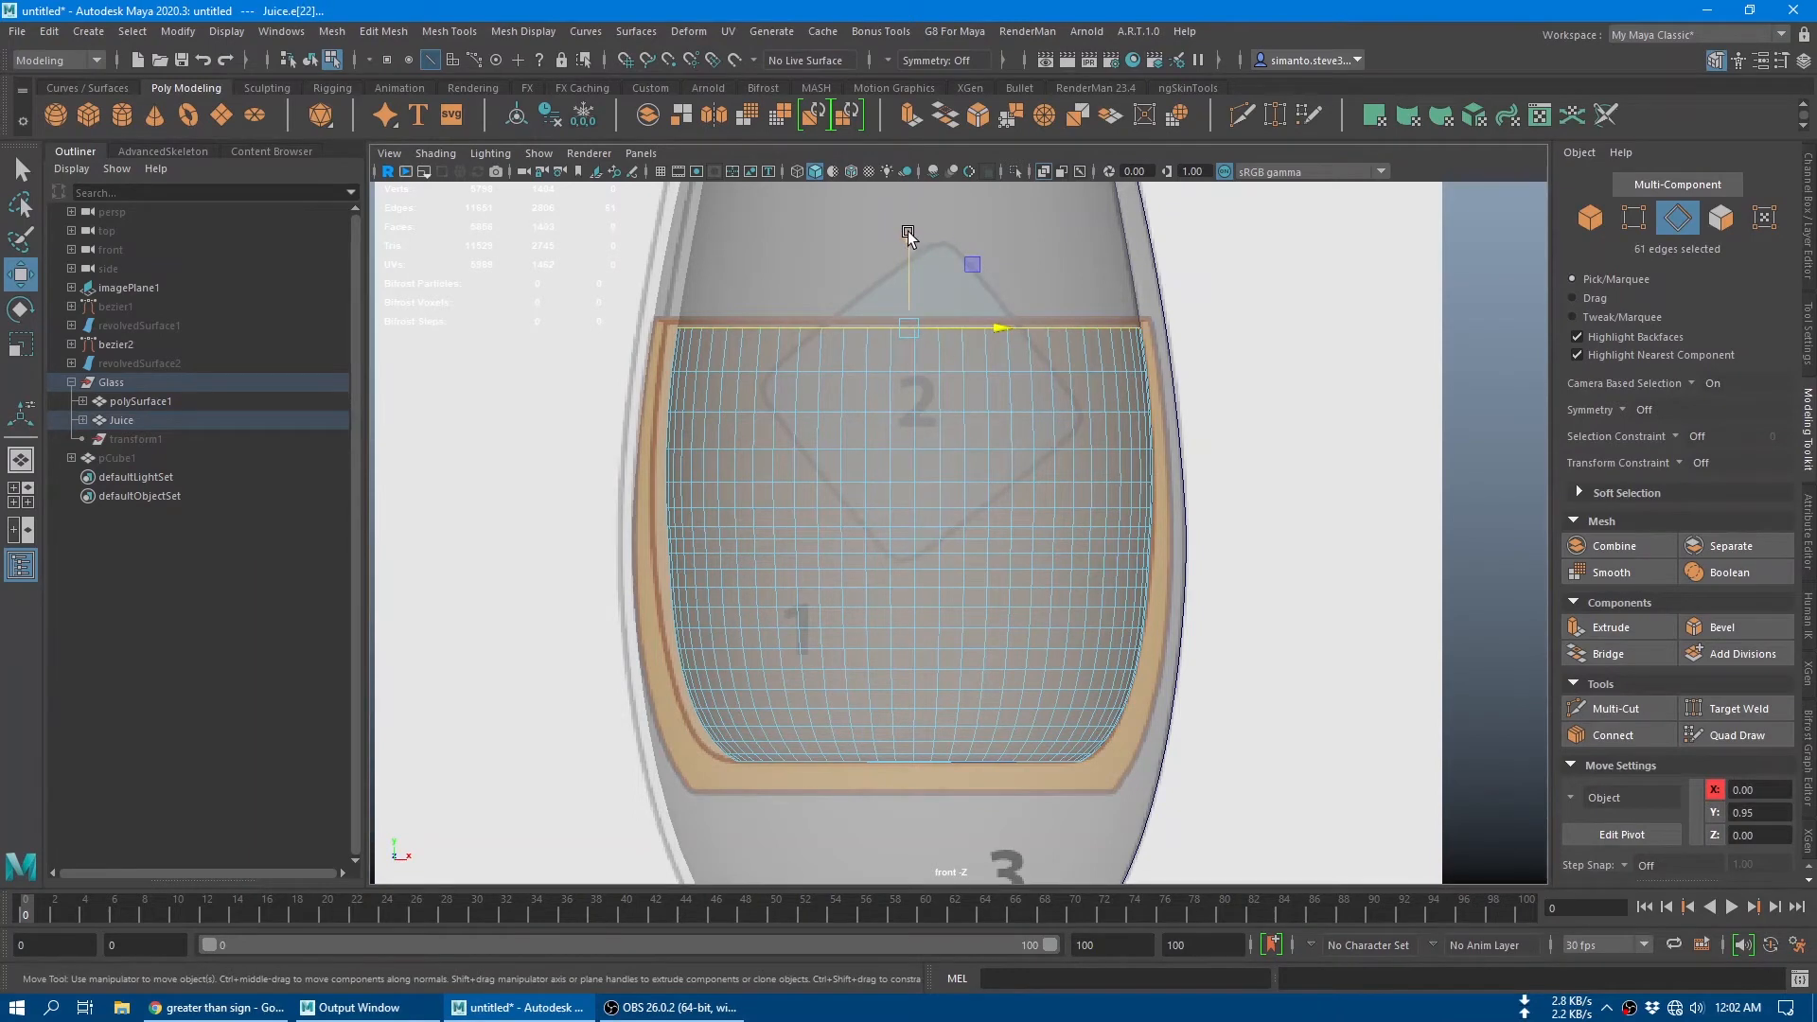
key("b")
middle_click_drag(1076, 428, 647, 405)
left_click_drag(910, 240, 906, 233)
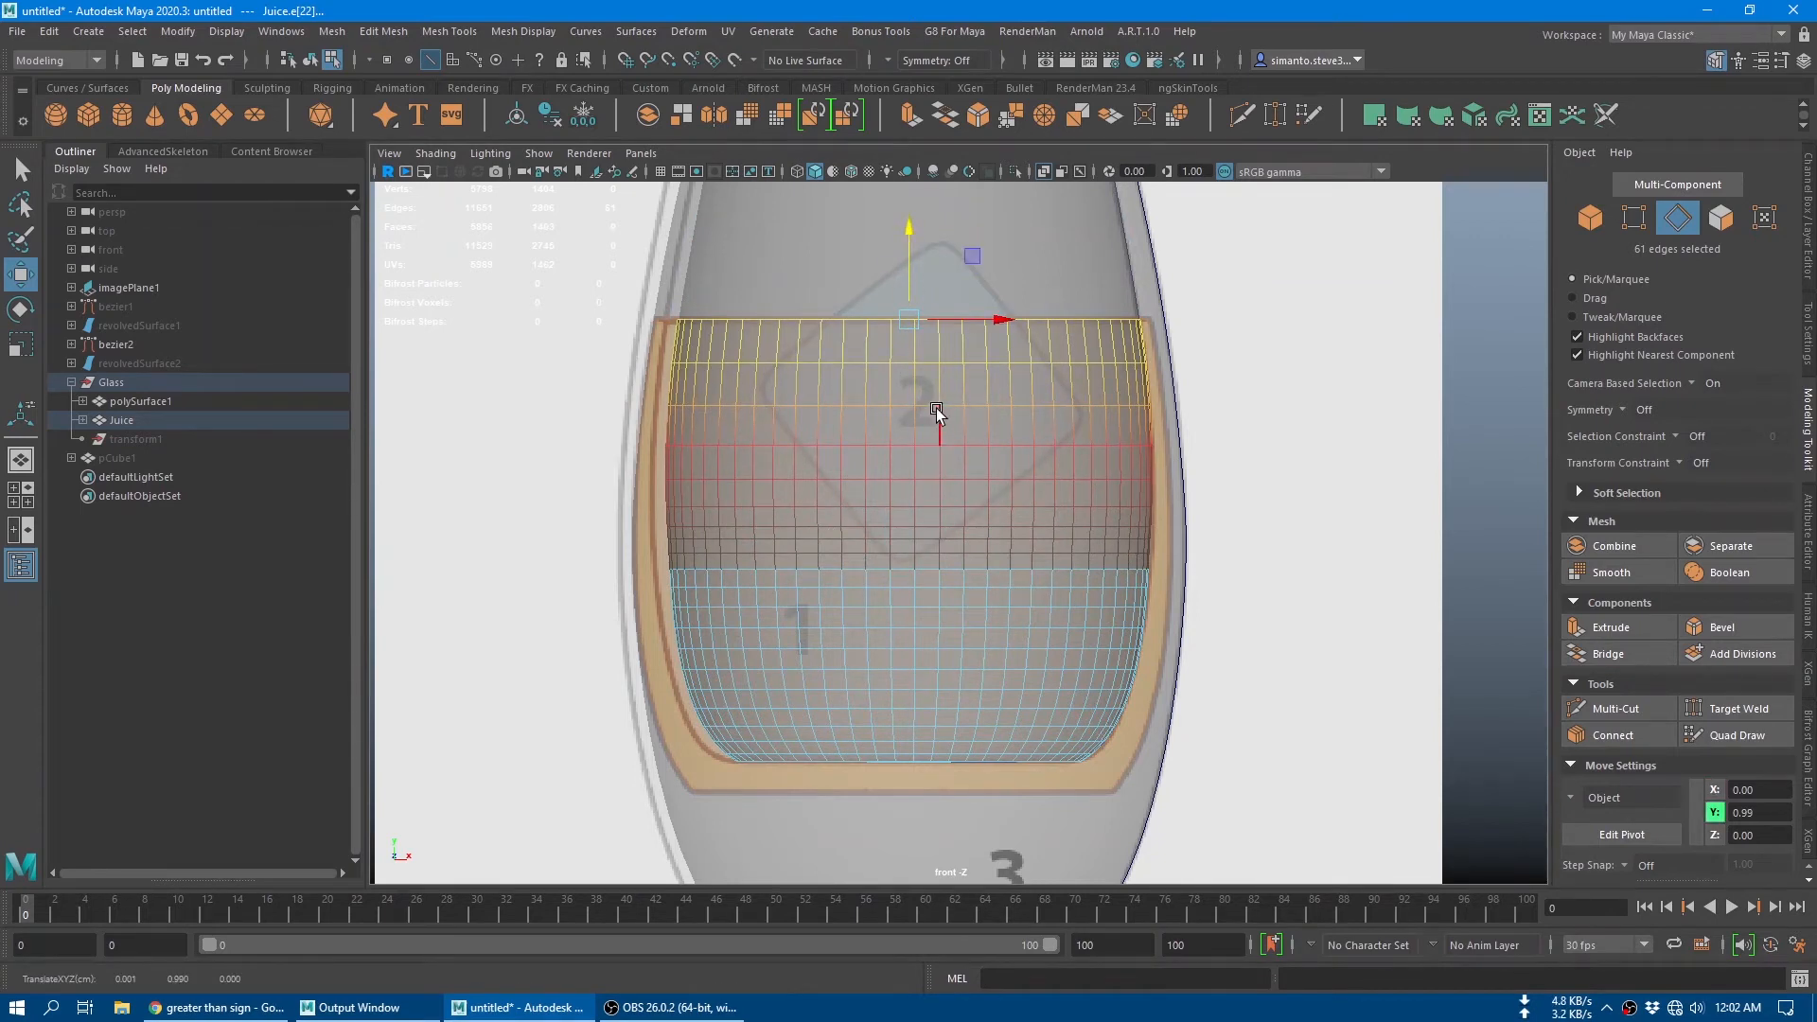
key("q")
right_click_drag(910, 306, 990, 283)
left_click(207, 590)
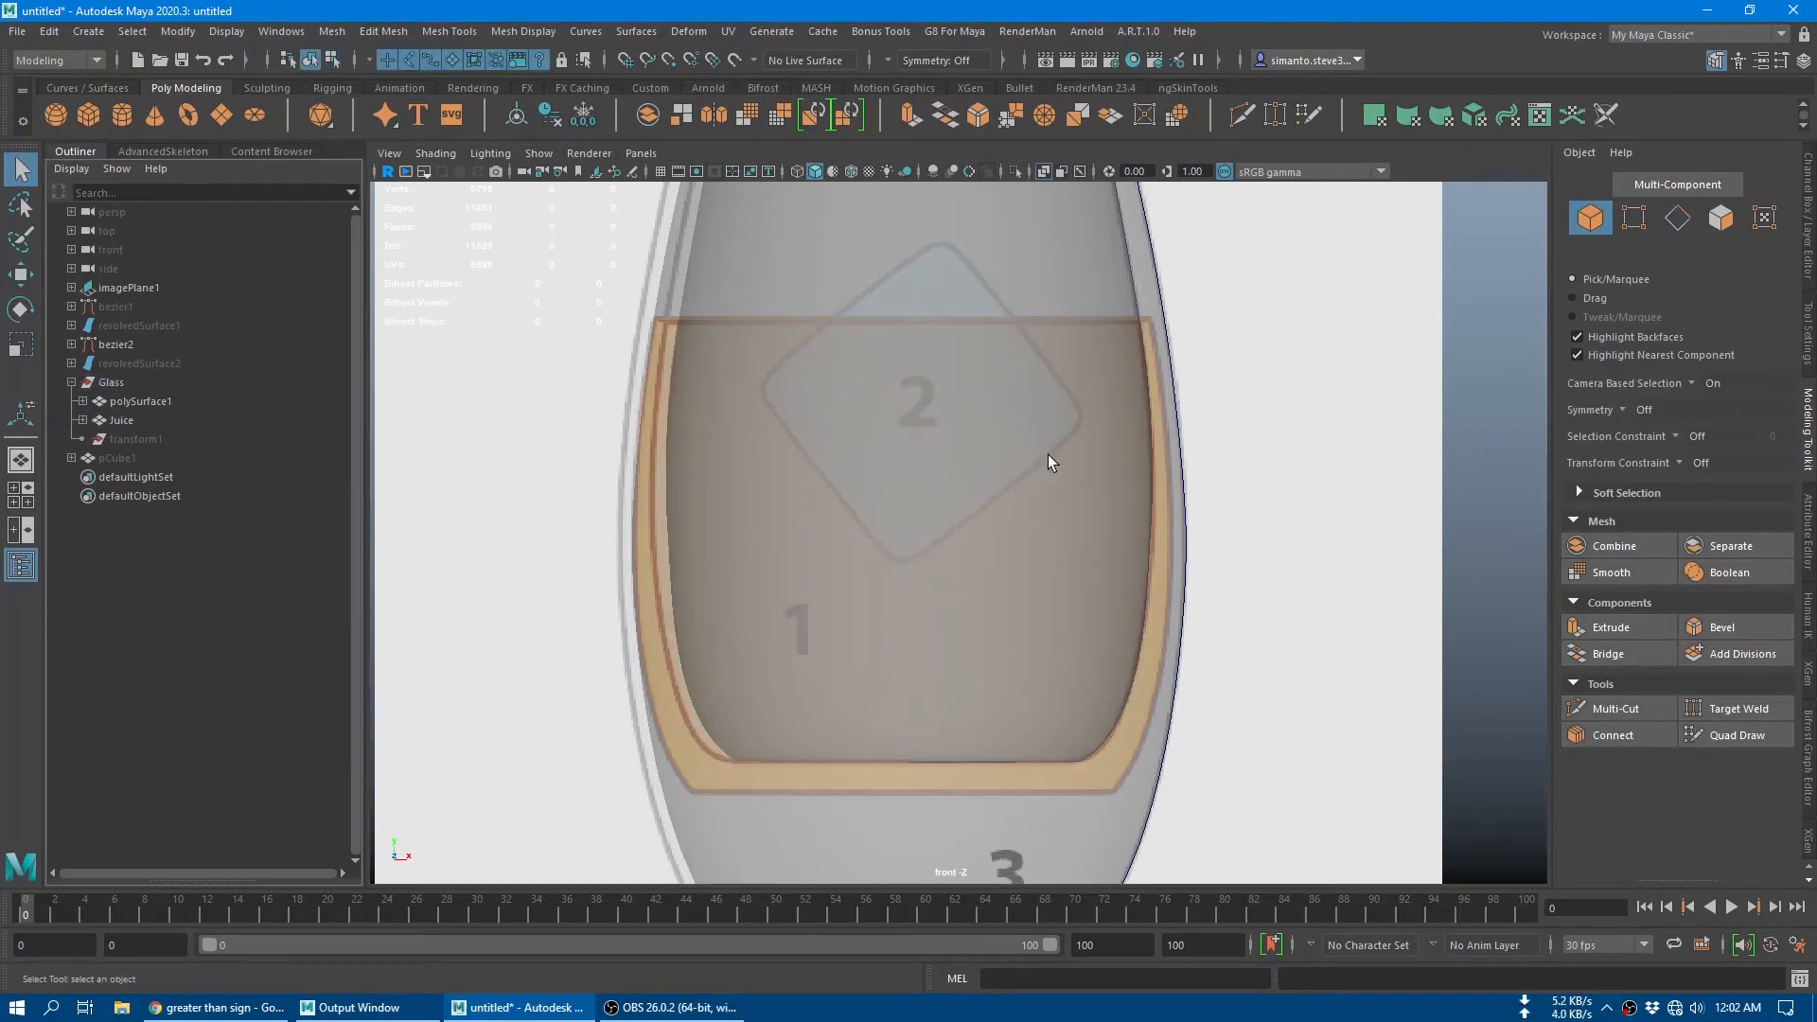
Step: Select the glass mesh in the perspective view, hide it and return to the front view
left_click_drag(1048, 455, 1035, 605, "alt")
key("space")
left_click_drag(1099, 378, 1112, 337)
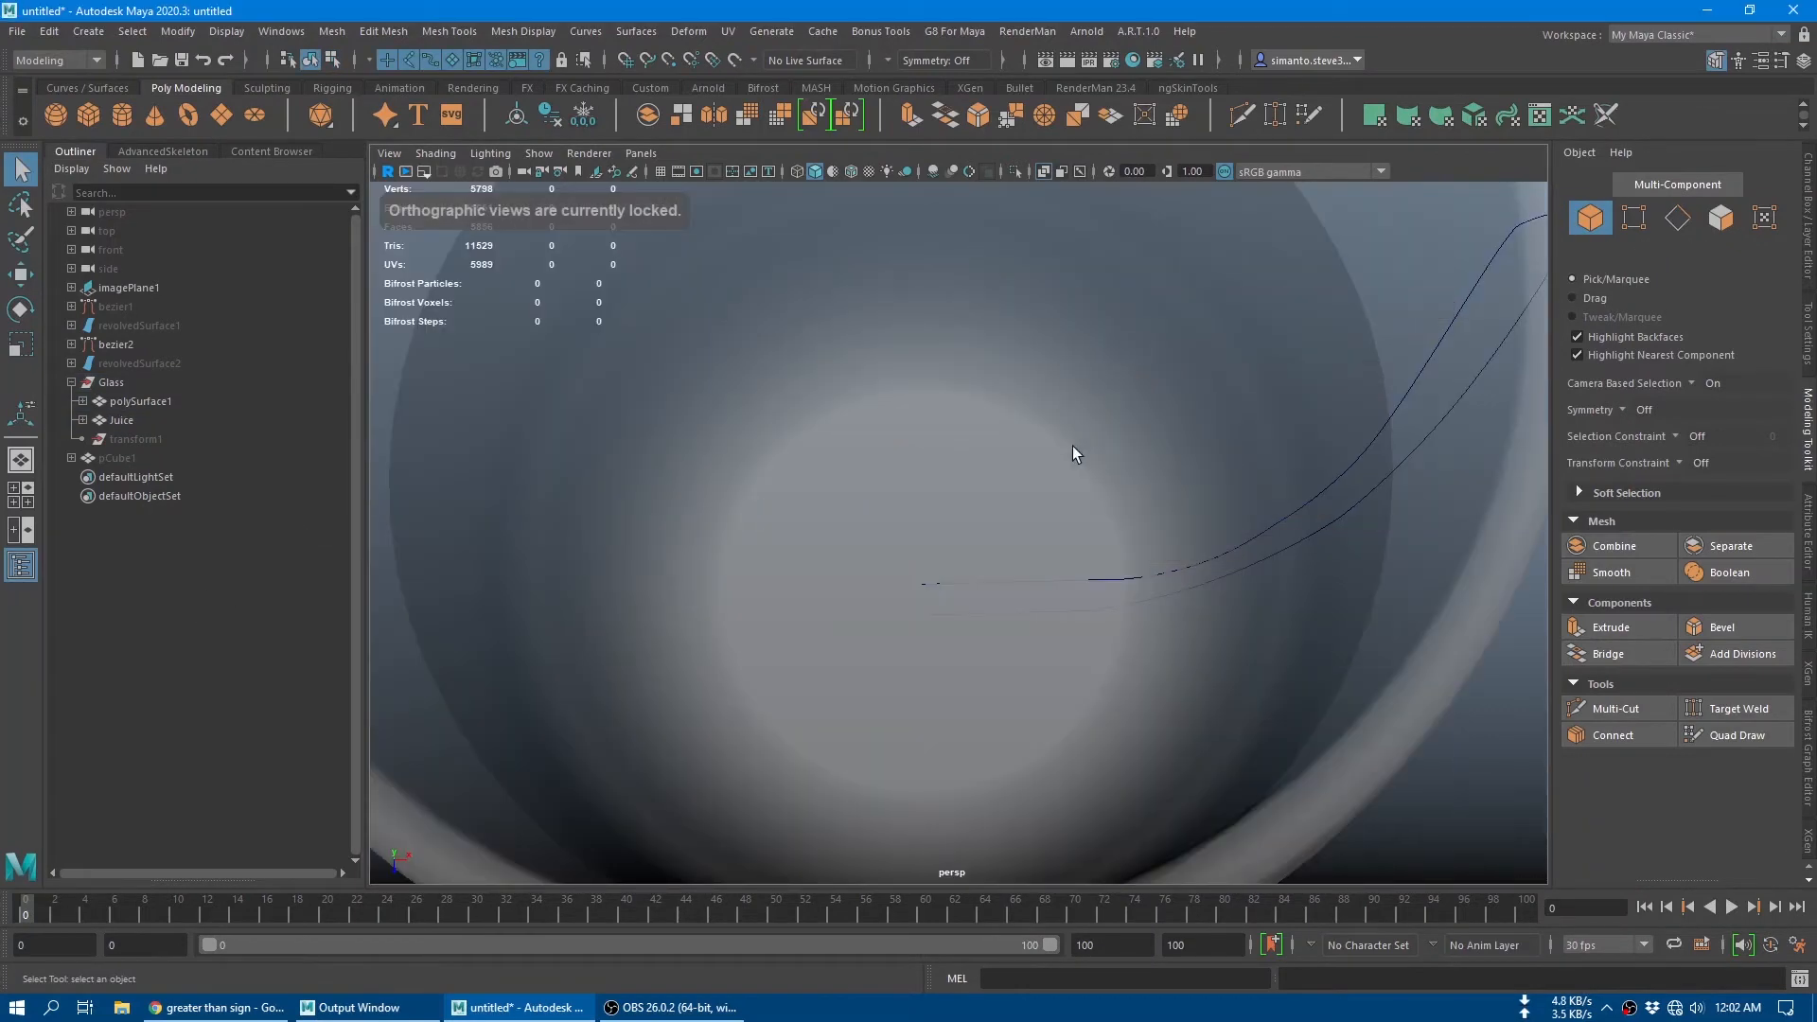
left_click(1304, 345)
key("f")
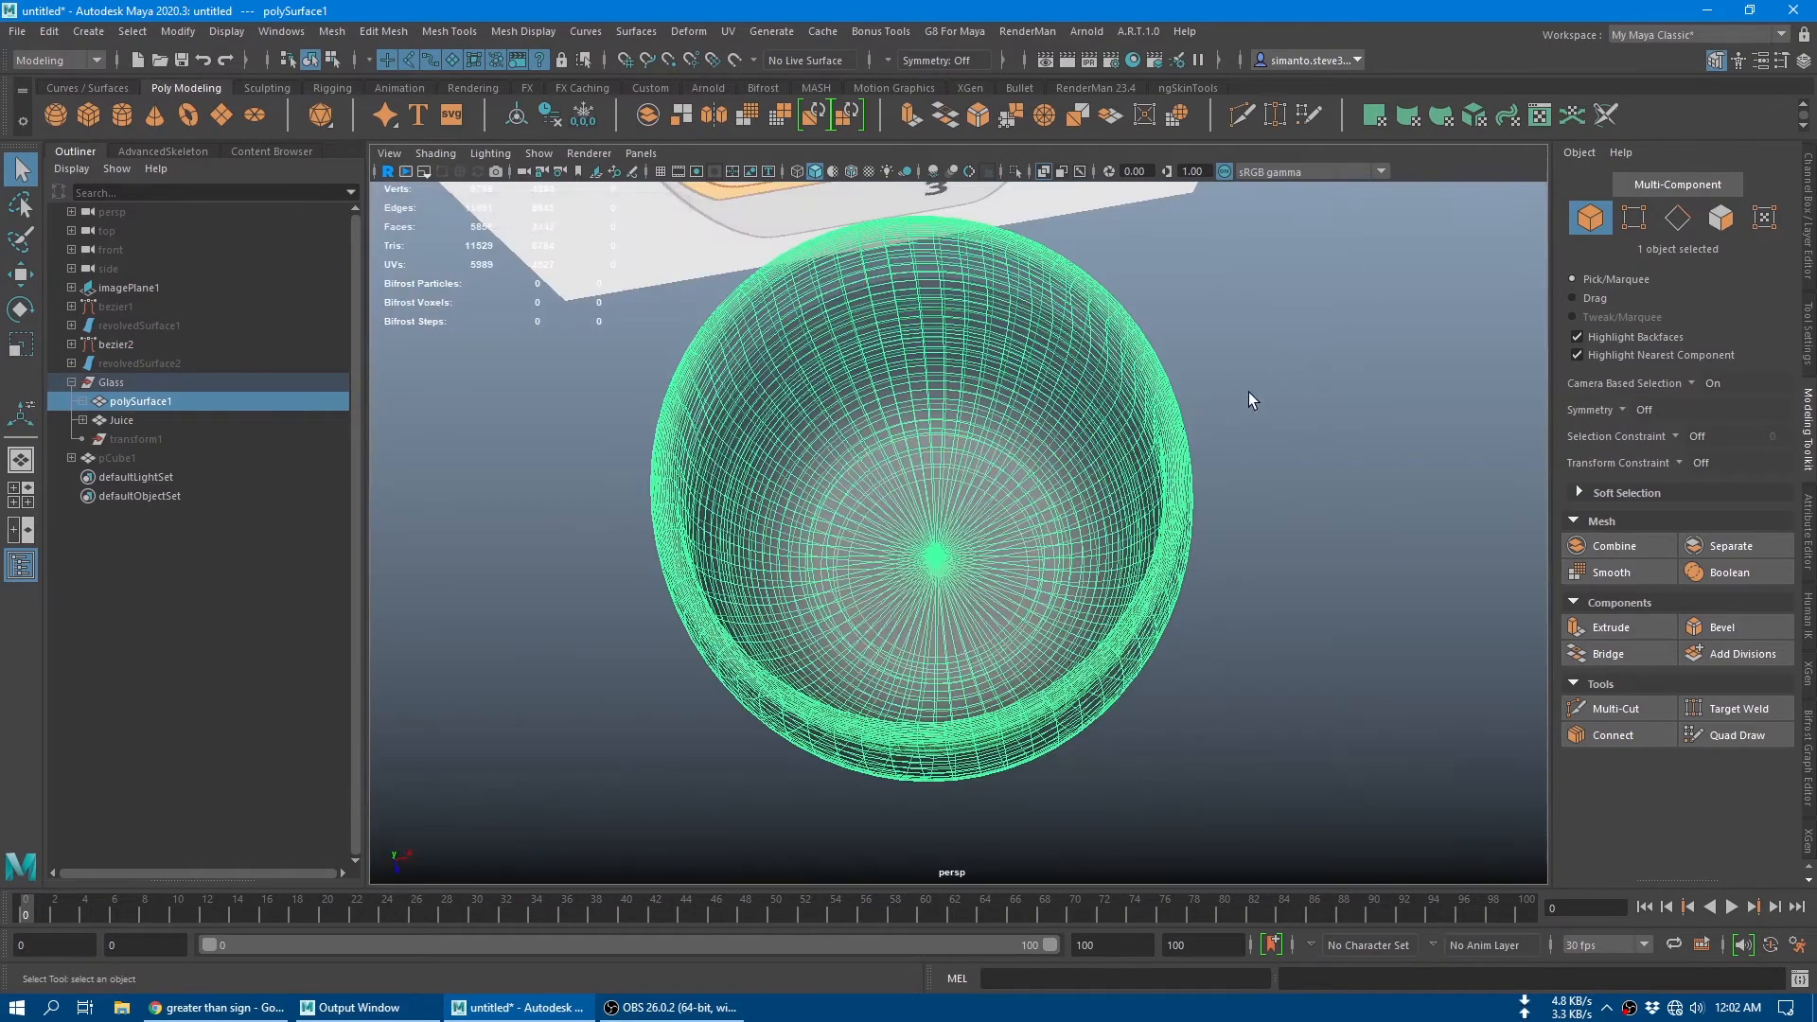
left_click(1247, 392)
left_click(1180, 534)
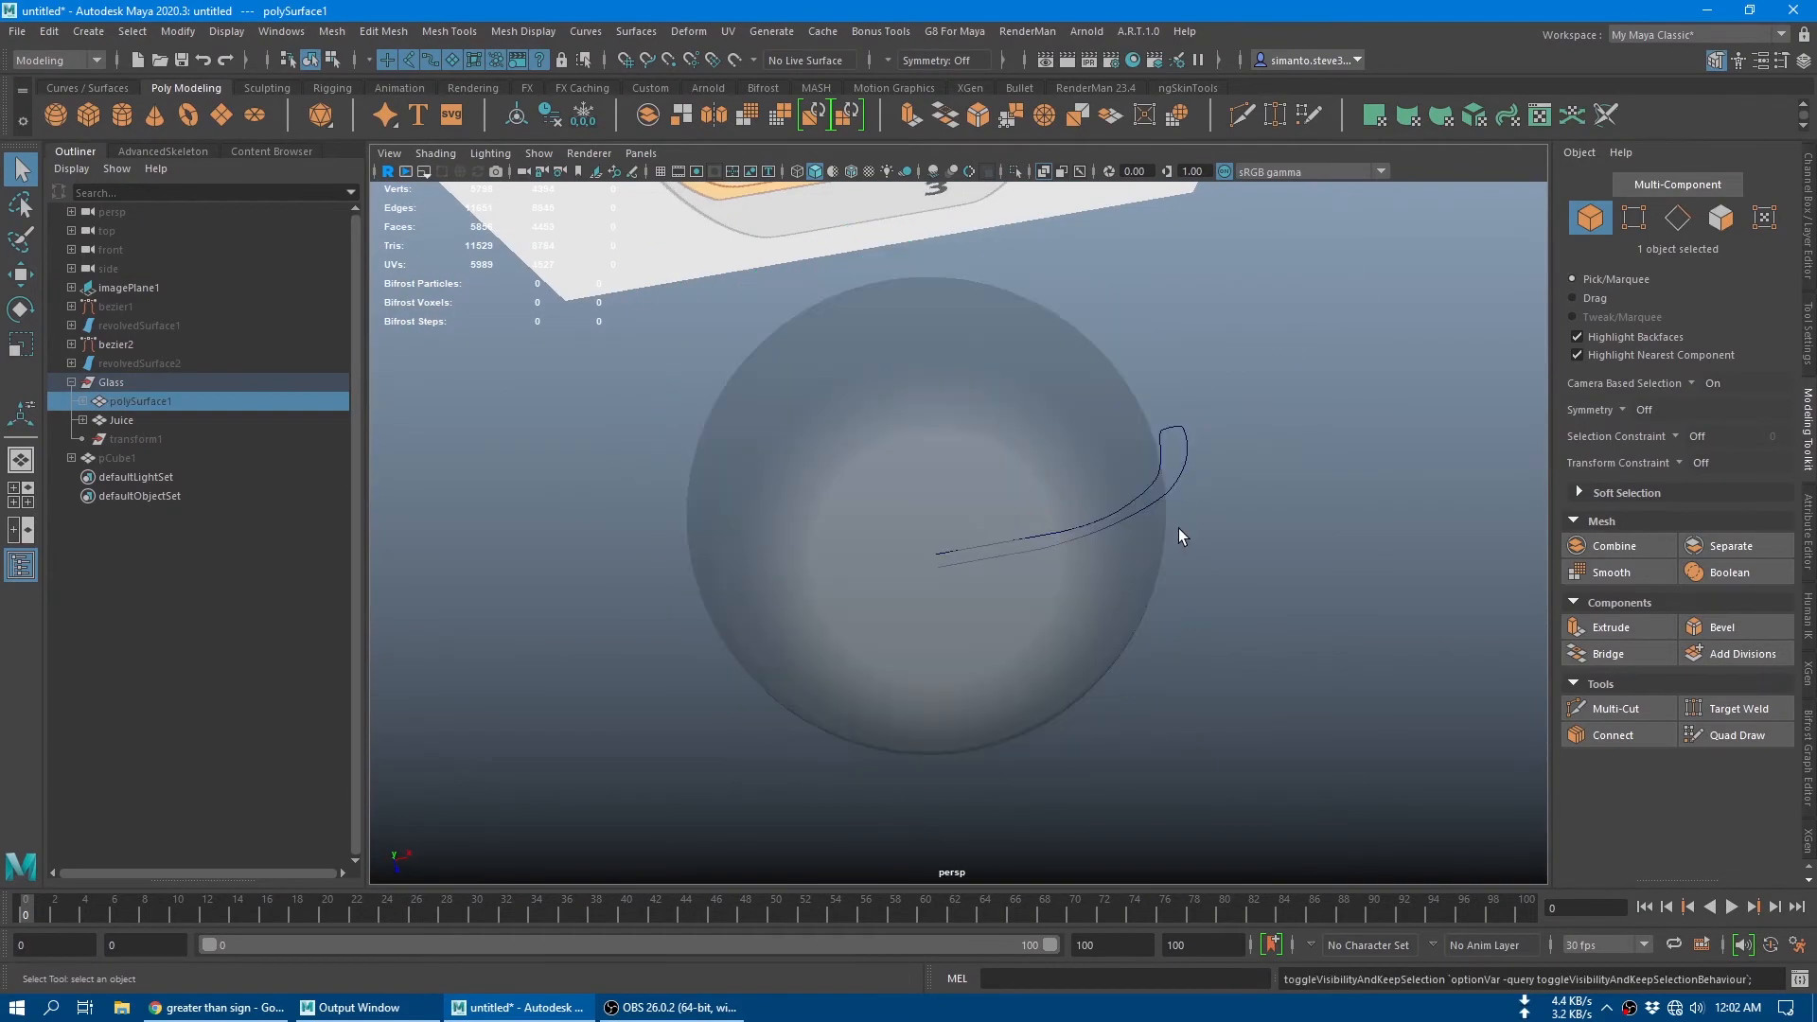
left_click_drag(1178, 528, 1276, 452, "alt")
key("space")
left_click_drag(1177, 315, 1190, 367)
scroll(886, 526, "down", 10)
scroll(885, 526, "up", 10)
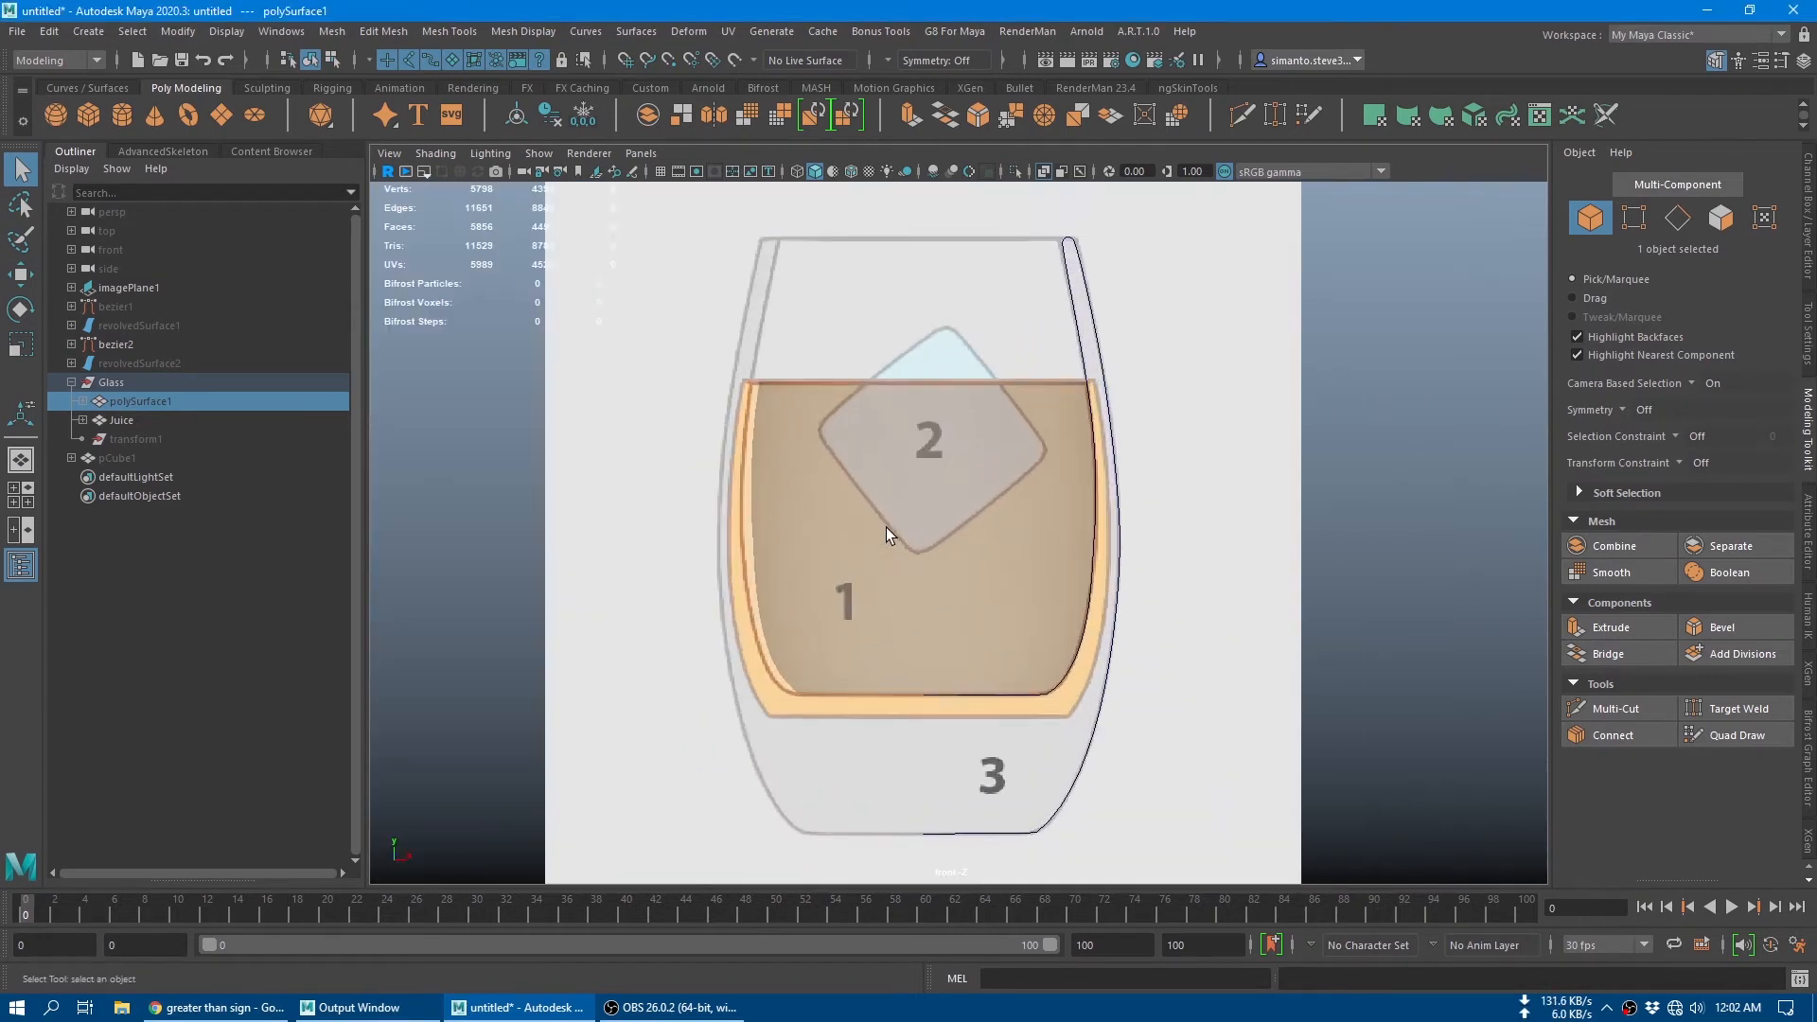
Step: Scale the juice mesh up slightly and lower it to Y -0.07 to fit the liquid outline in the reference
middle_click_drag(1002, 521, 935, 526, "alt")
left_click(939, 519)
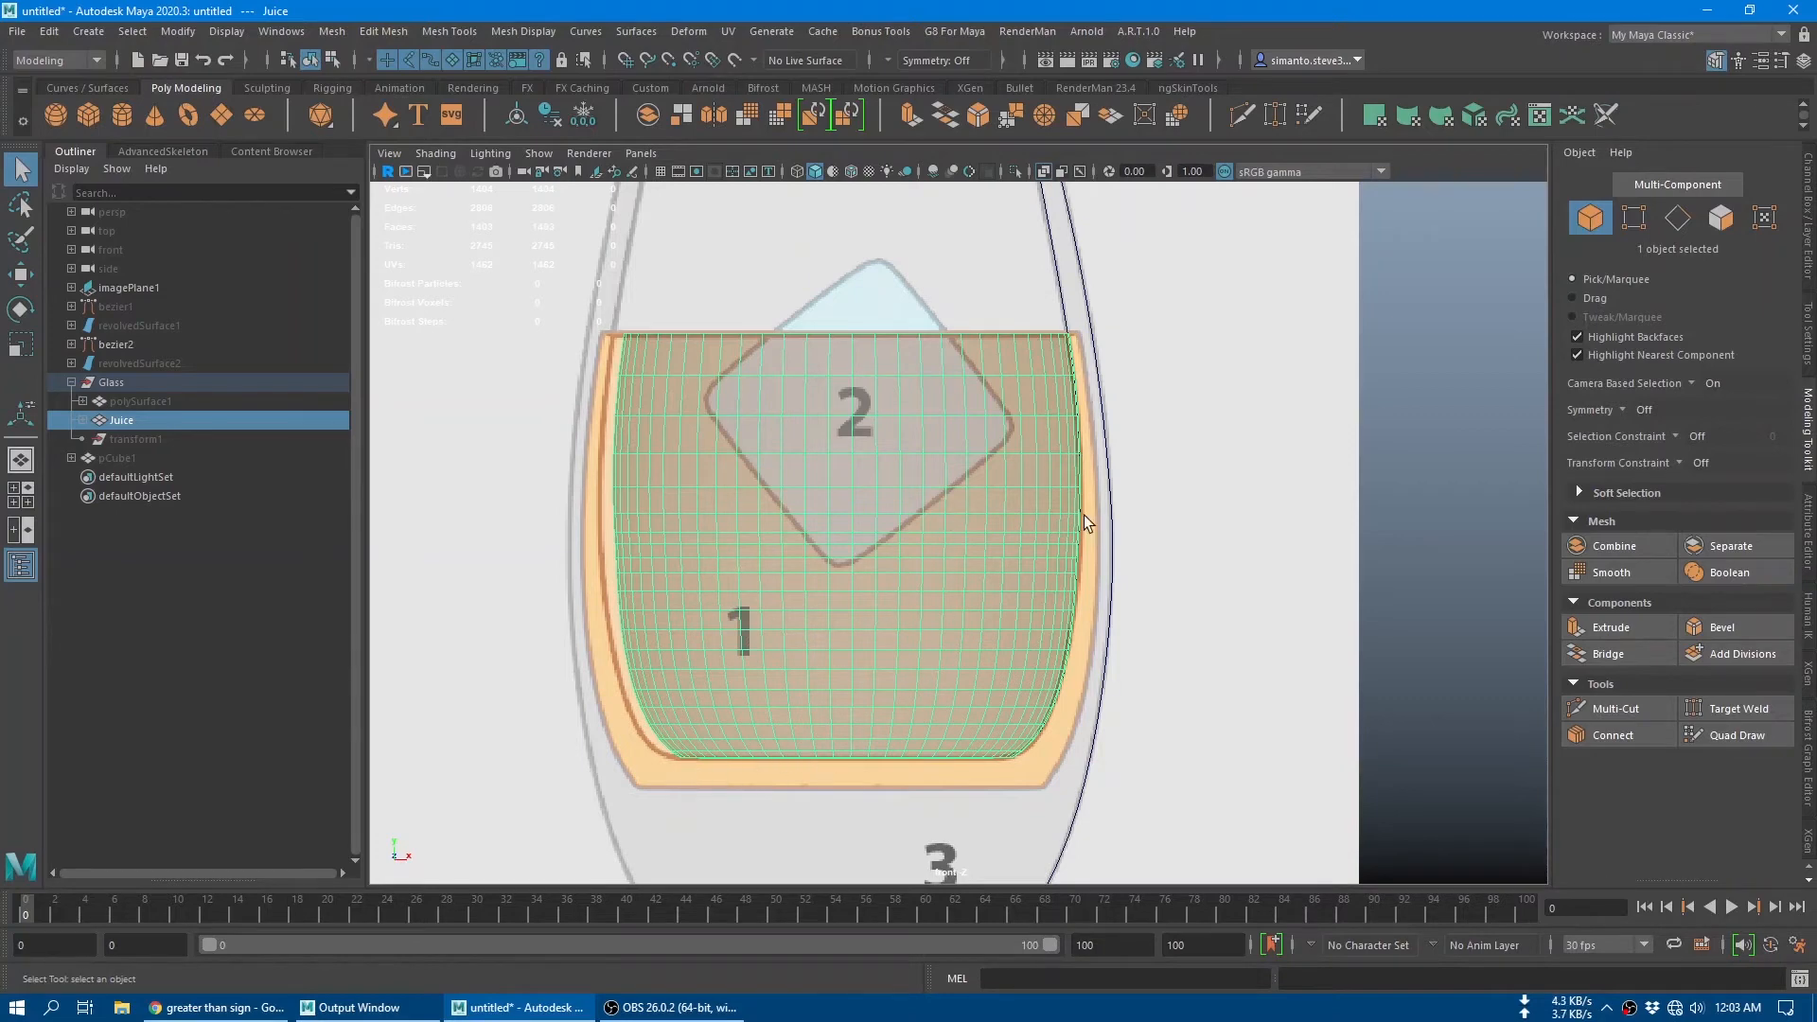
key("r")
left_click_drag(845, 536, 871, 543)
key("w")
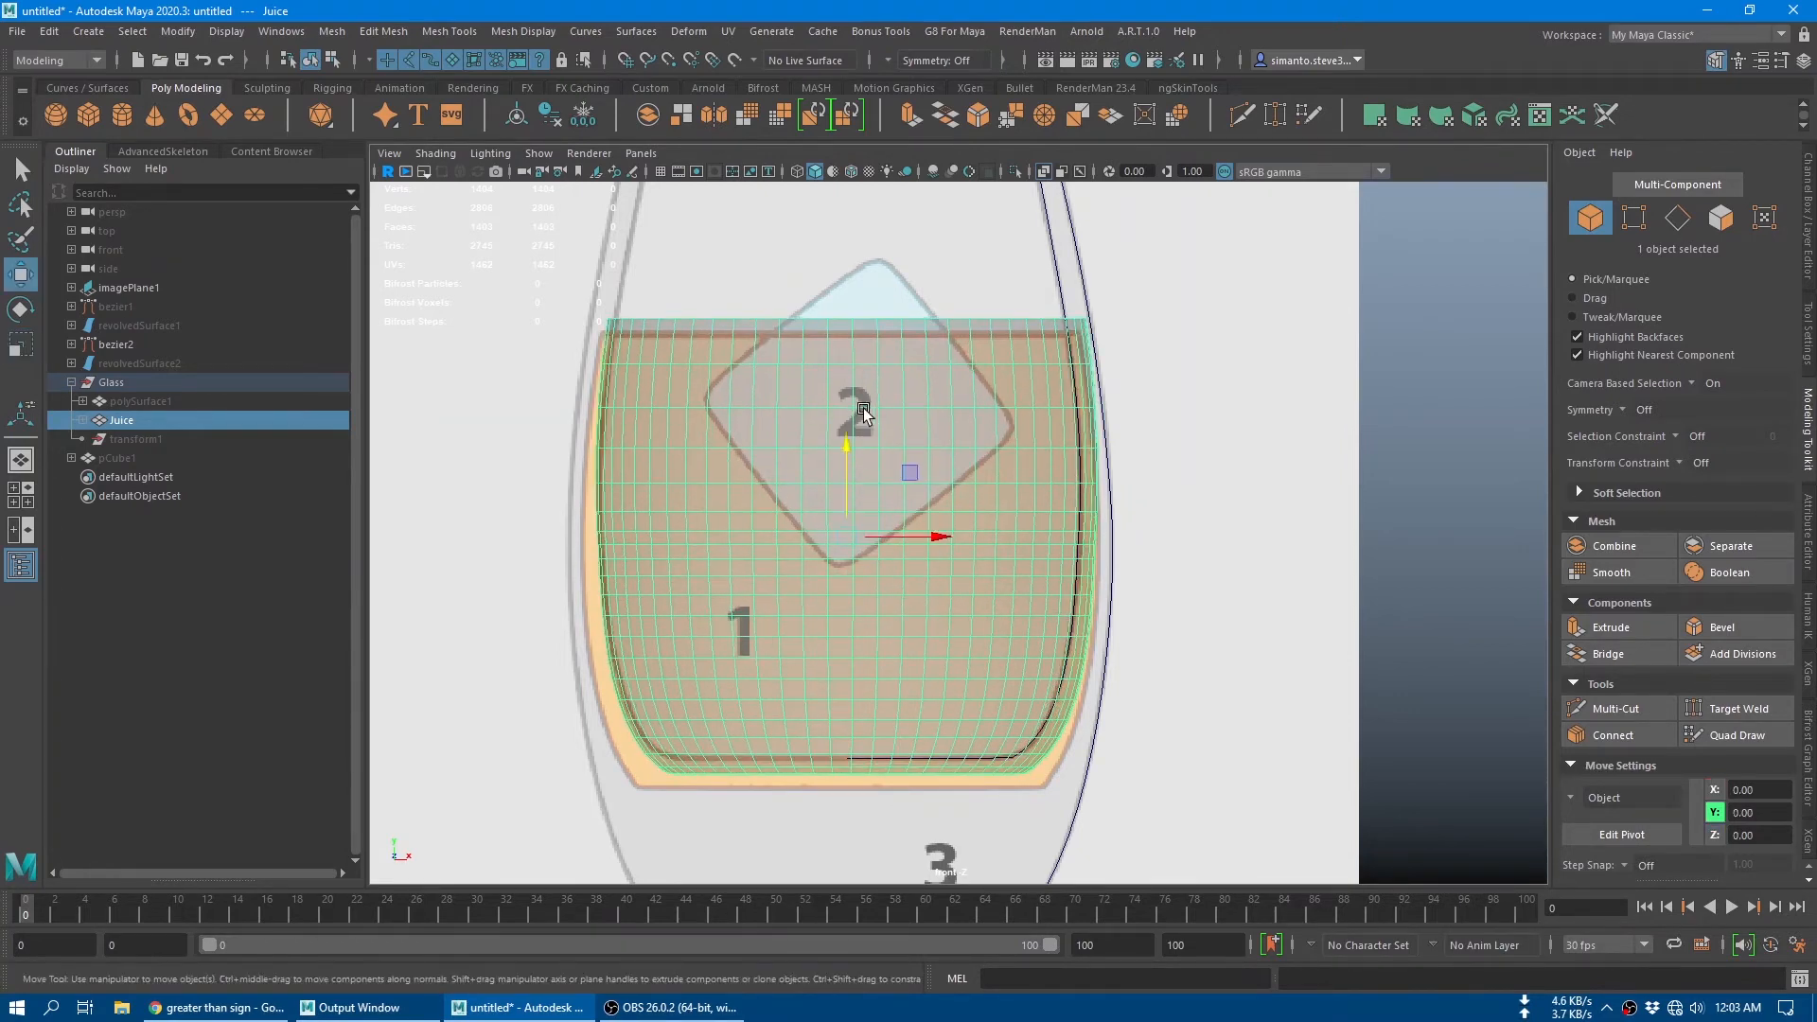
left_click_drag(863, 407, 843, 454)
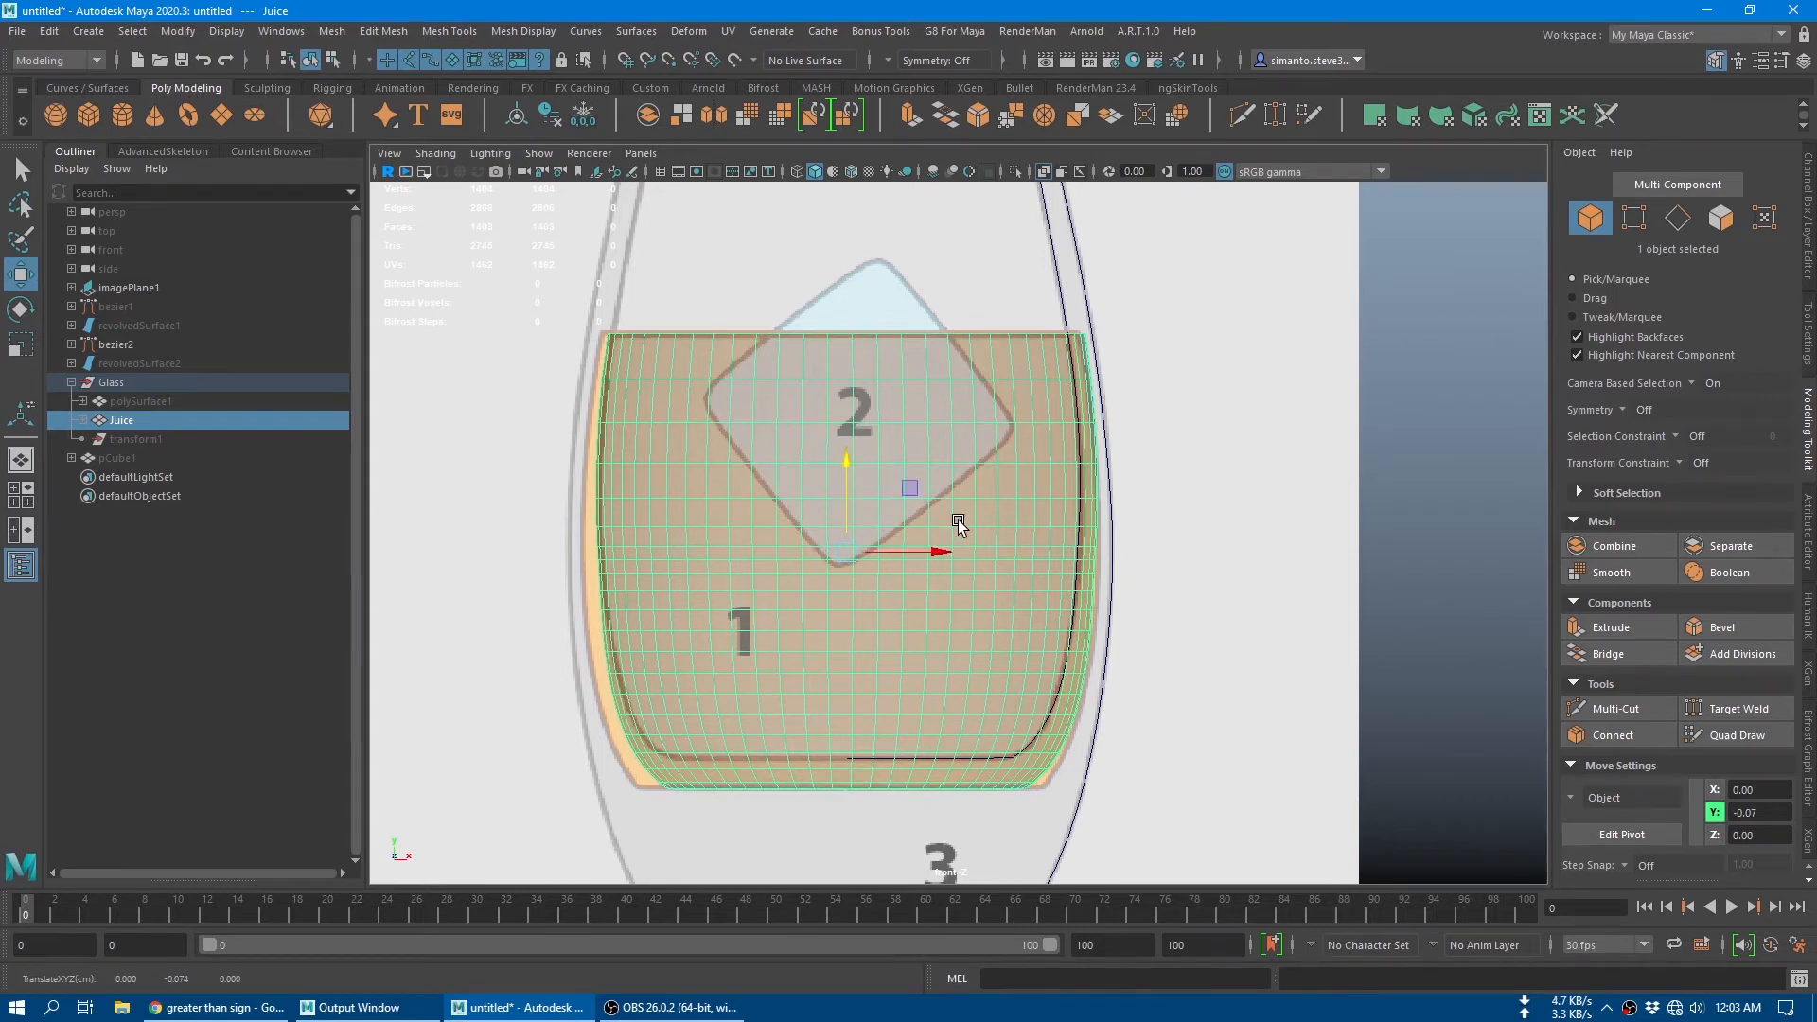
mouse_move(1099, 555)
middle_mouse_down("alt")
mouse_move(1088, 579)
mouse_move(1111, 502)
mouse_move(1115, 537)
middle_mouse_up("alt")
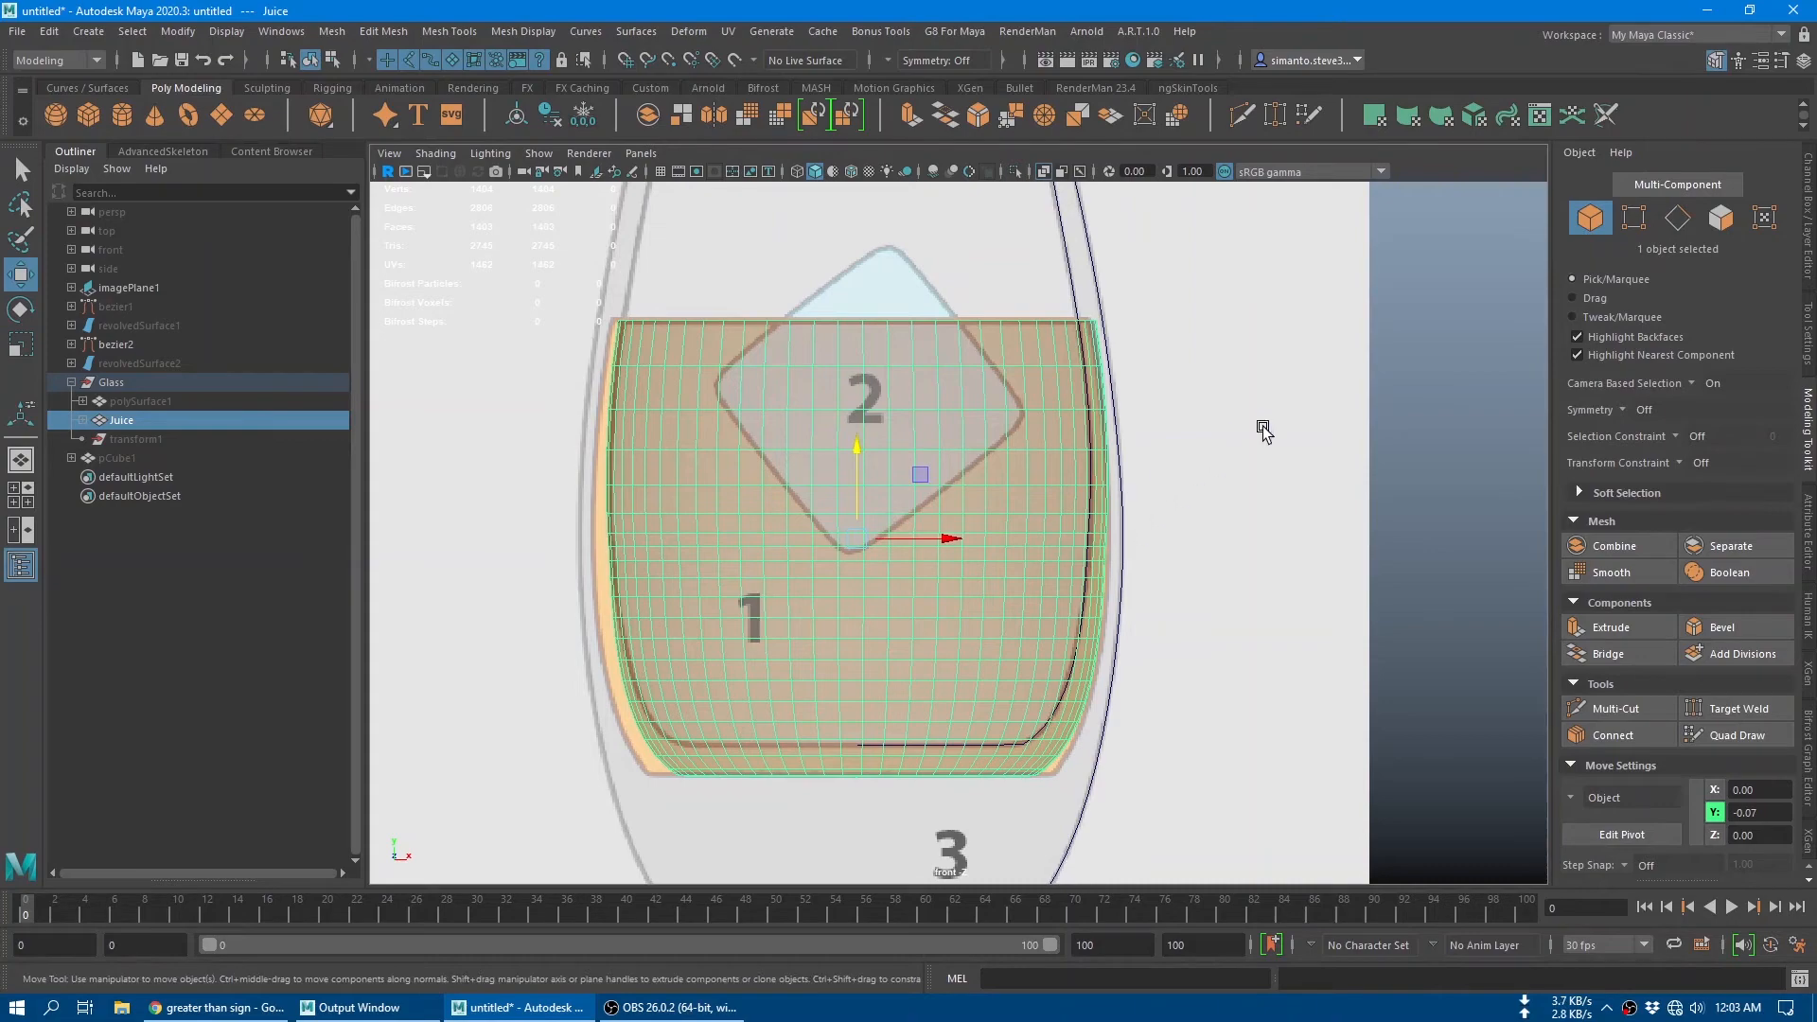
Step: Switch to the perspective view and turn off X-Ray shading to see the open top of the juice mesh
left_click_drag(1067, 394, 1100, 475, "alt")
key("space")
left_click_drag(1135, 328, 1134, 275)
left_click_drag(1085, 425, 1072, 528, "alt")
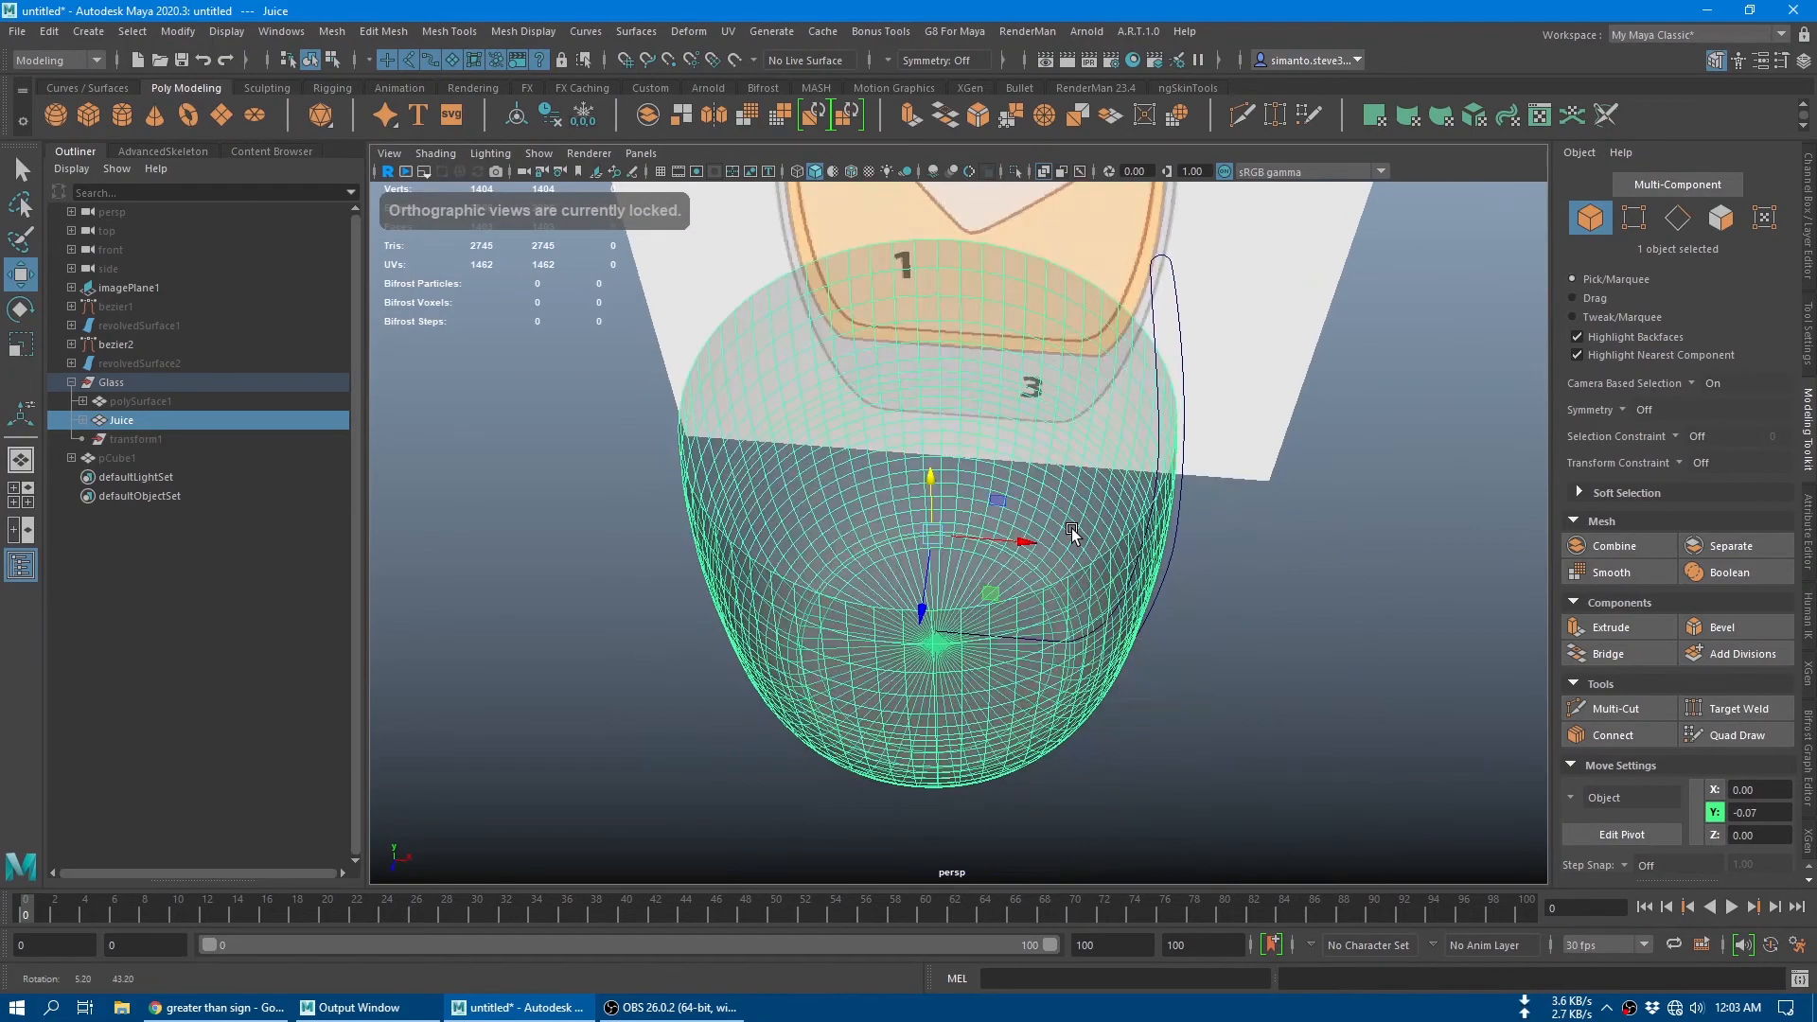
left_click(1043, 171)
middle_click_drag(1156, 443, 1041, 526, "alt")
left_click_drag(1041, 526, 1075, 519, "alt")
middle_click_drag(1105, 534, 1196, 510, "alt")
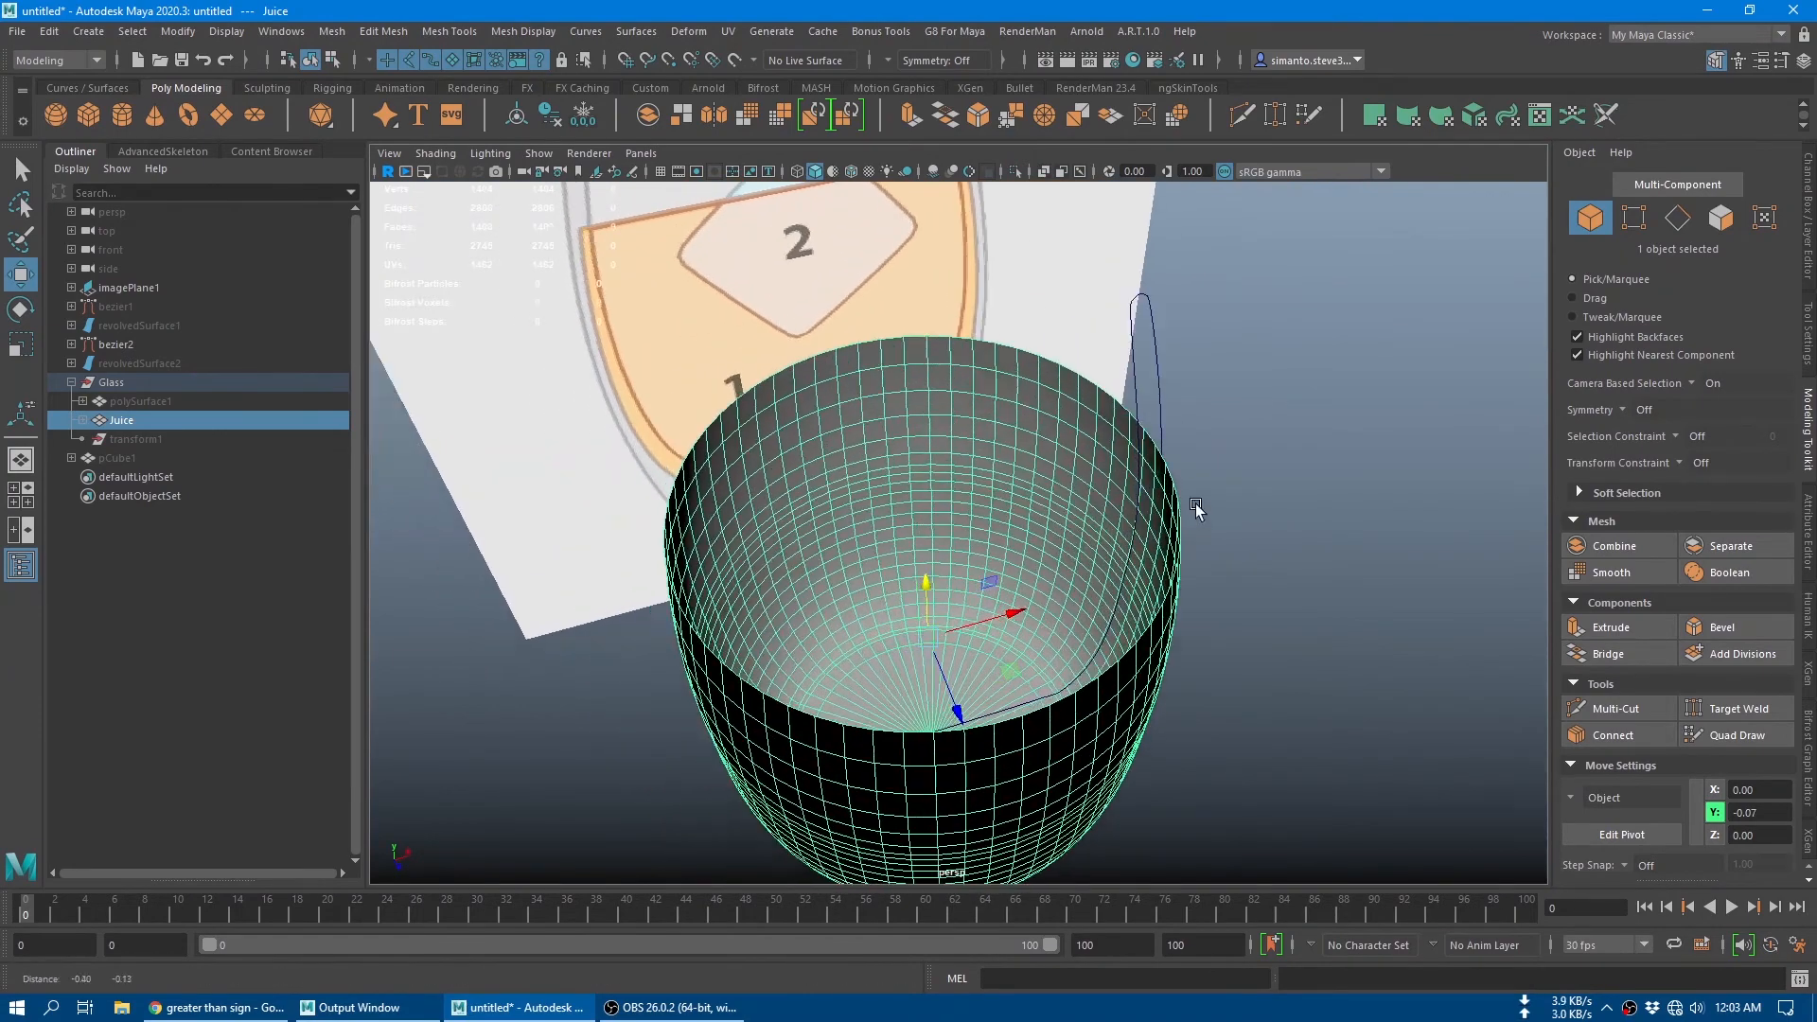
Step: Select the juice's top border edge loop, turn off soft selection and clear the selection
left_click(1676, 223)
double_click(1056, 356)
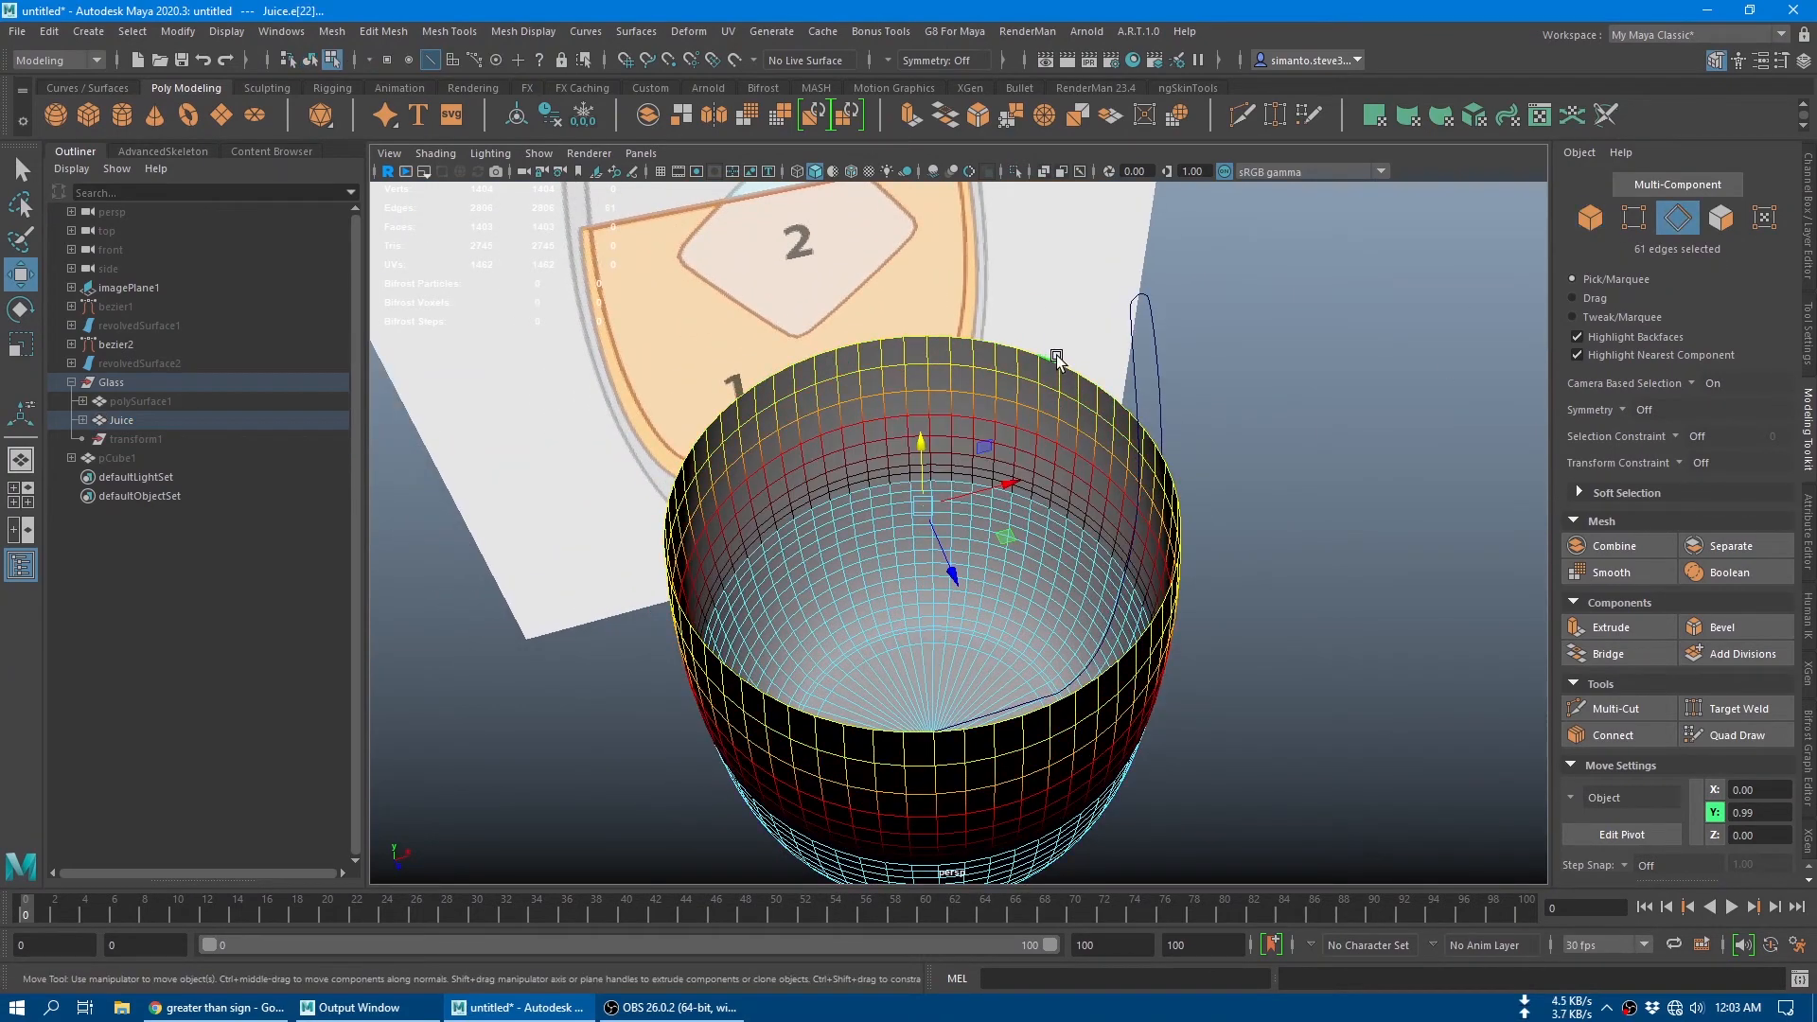
key("b")
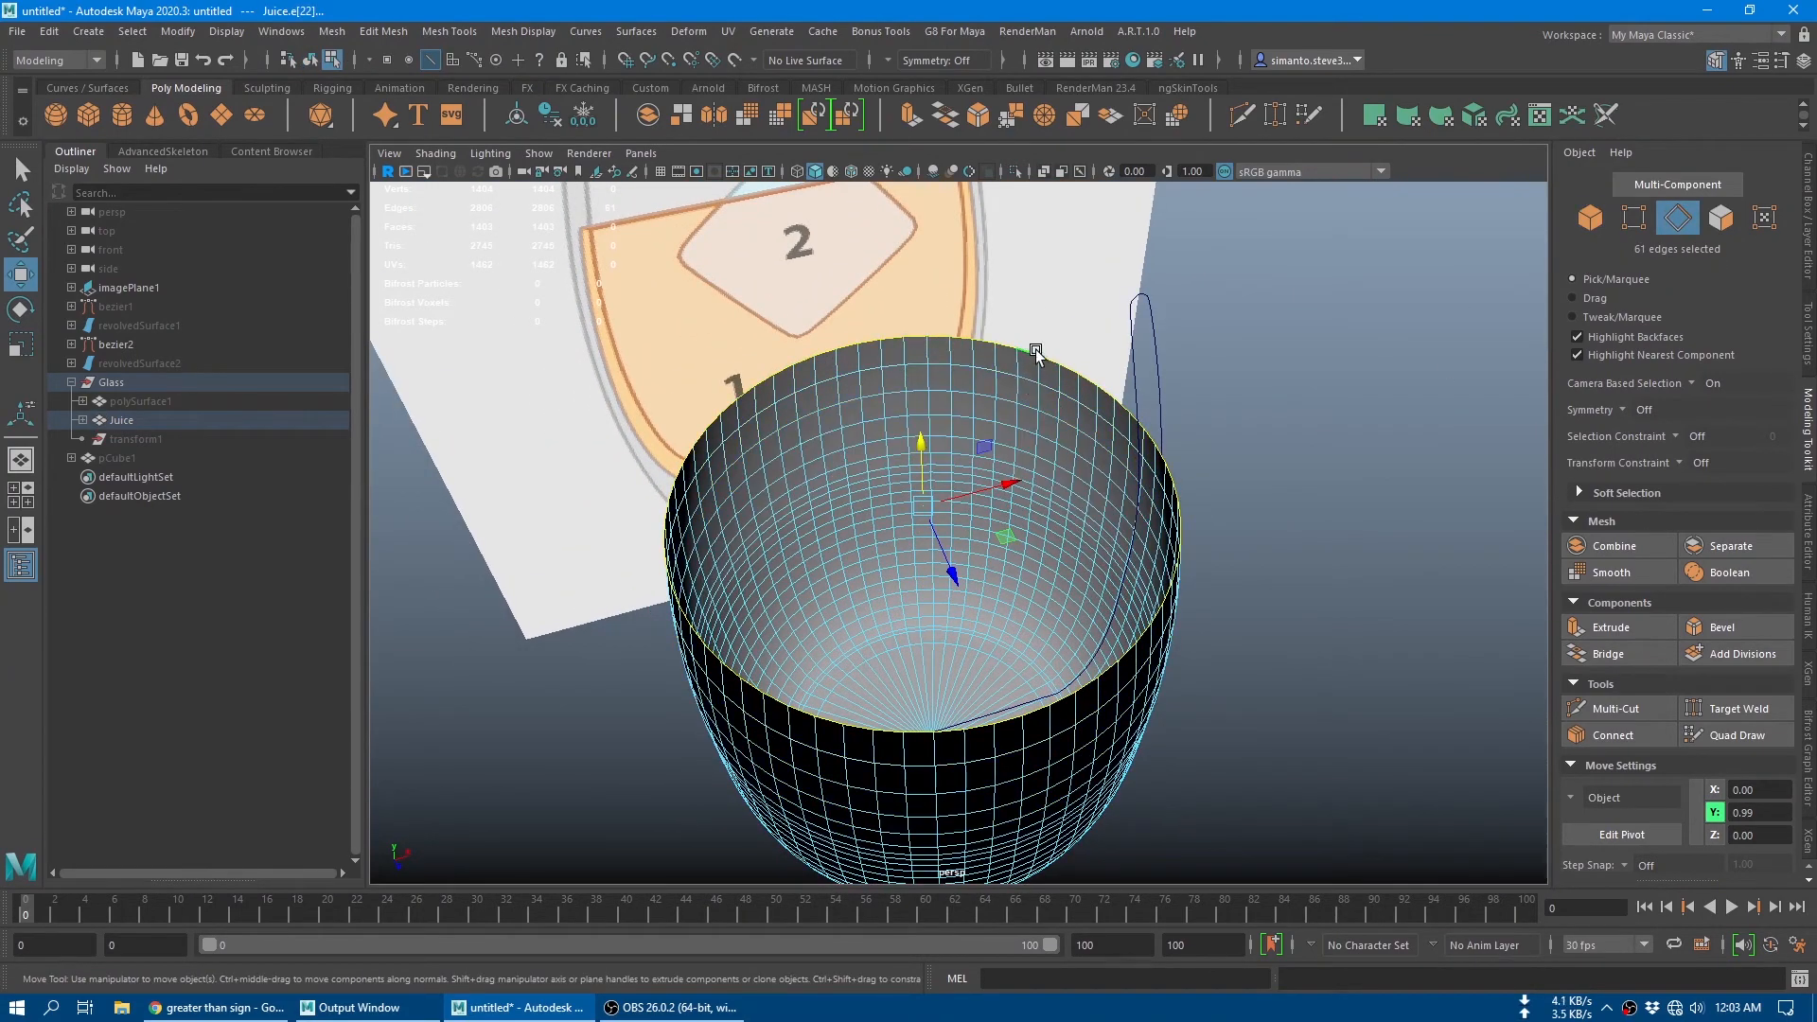
left_click_drag(1041, 477, 1048, 546, "alt")
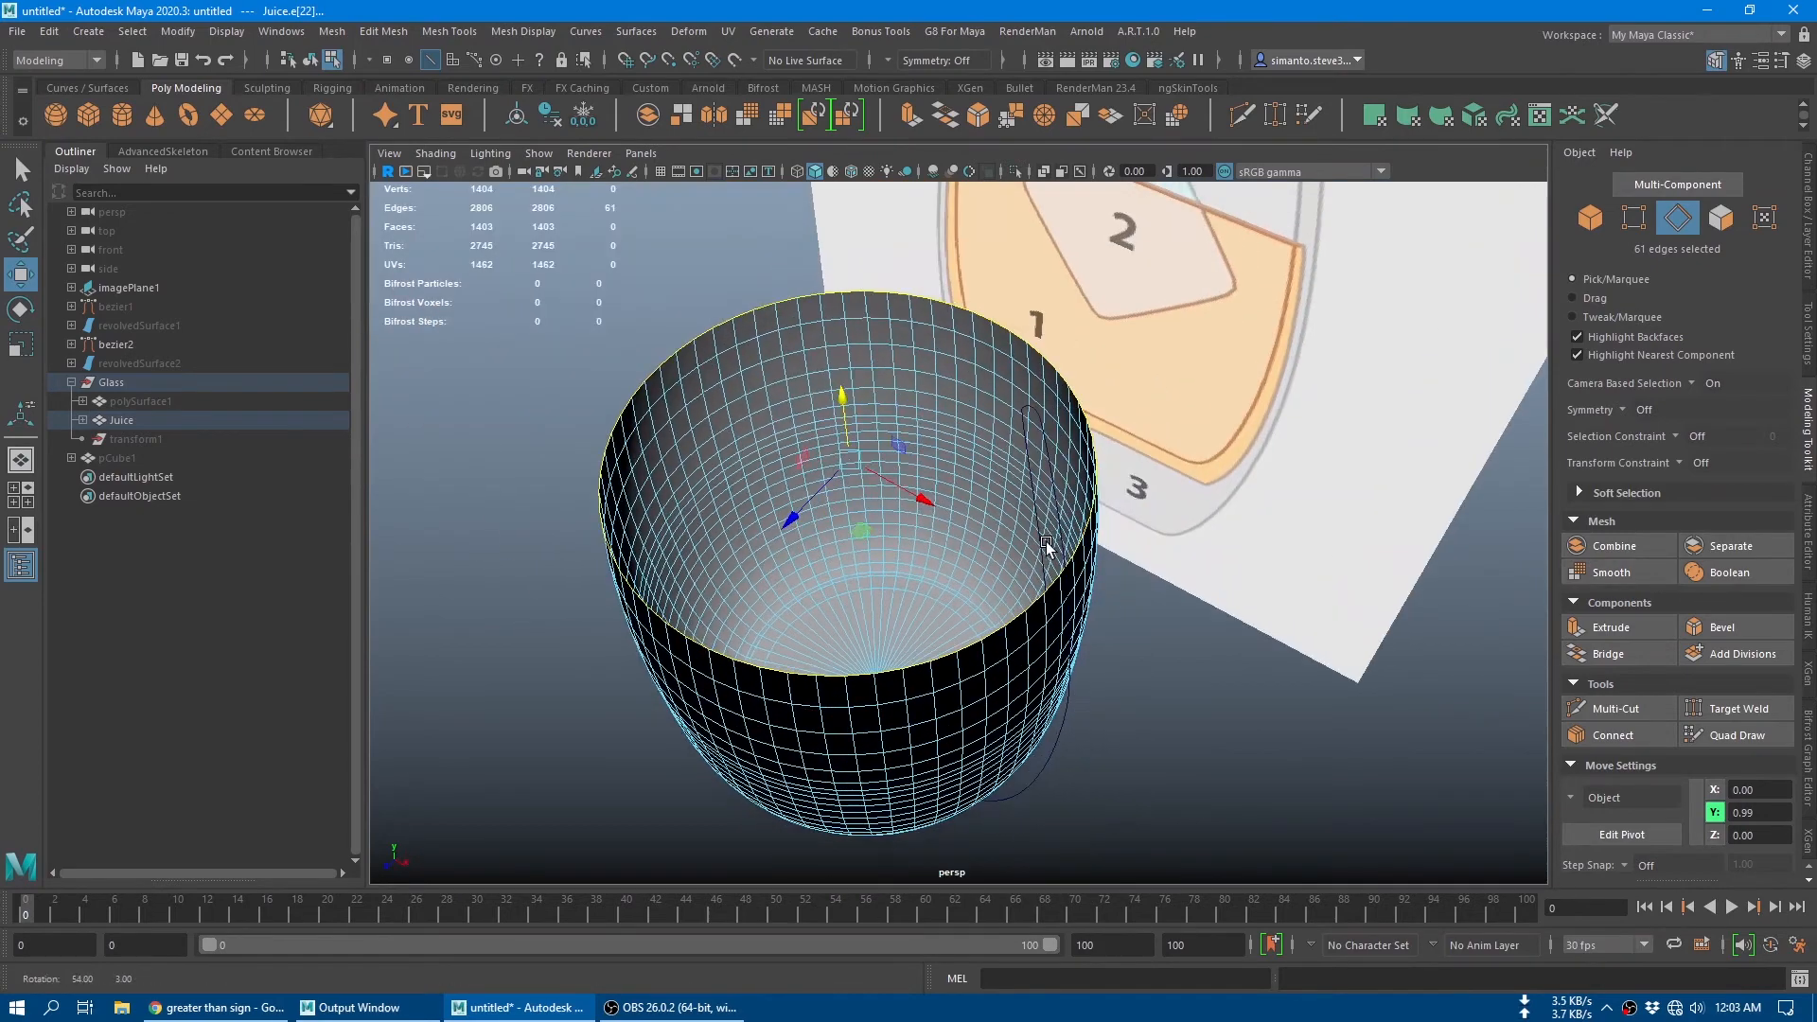
left_click(502, 597)
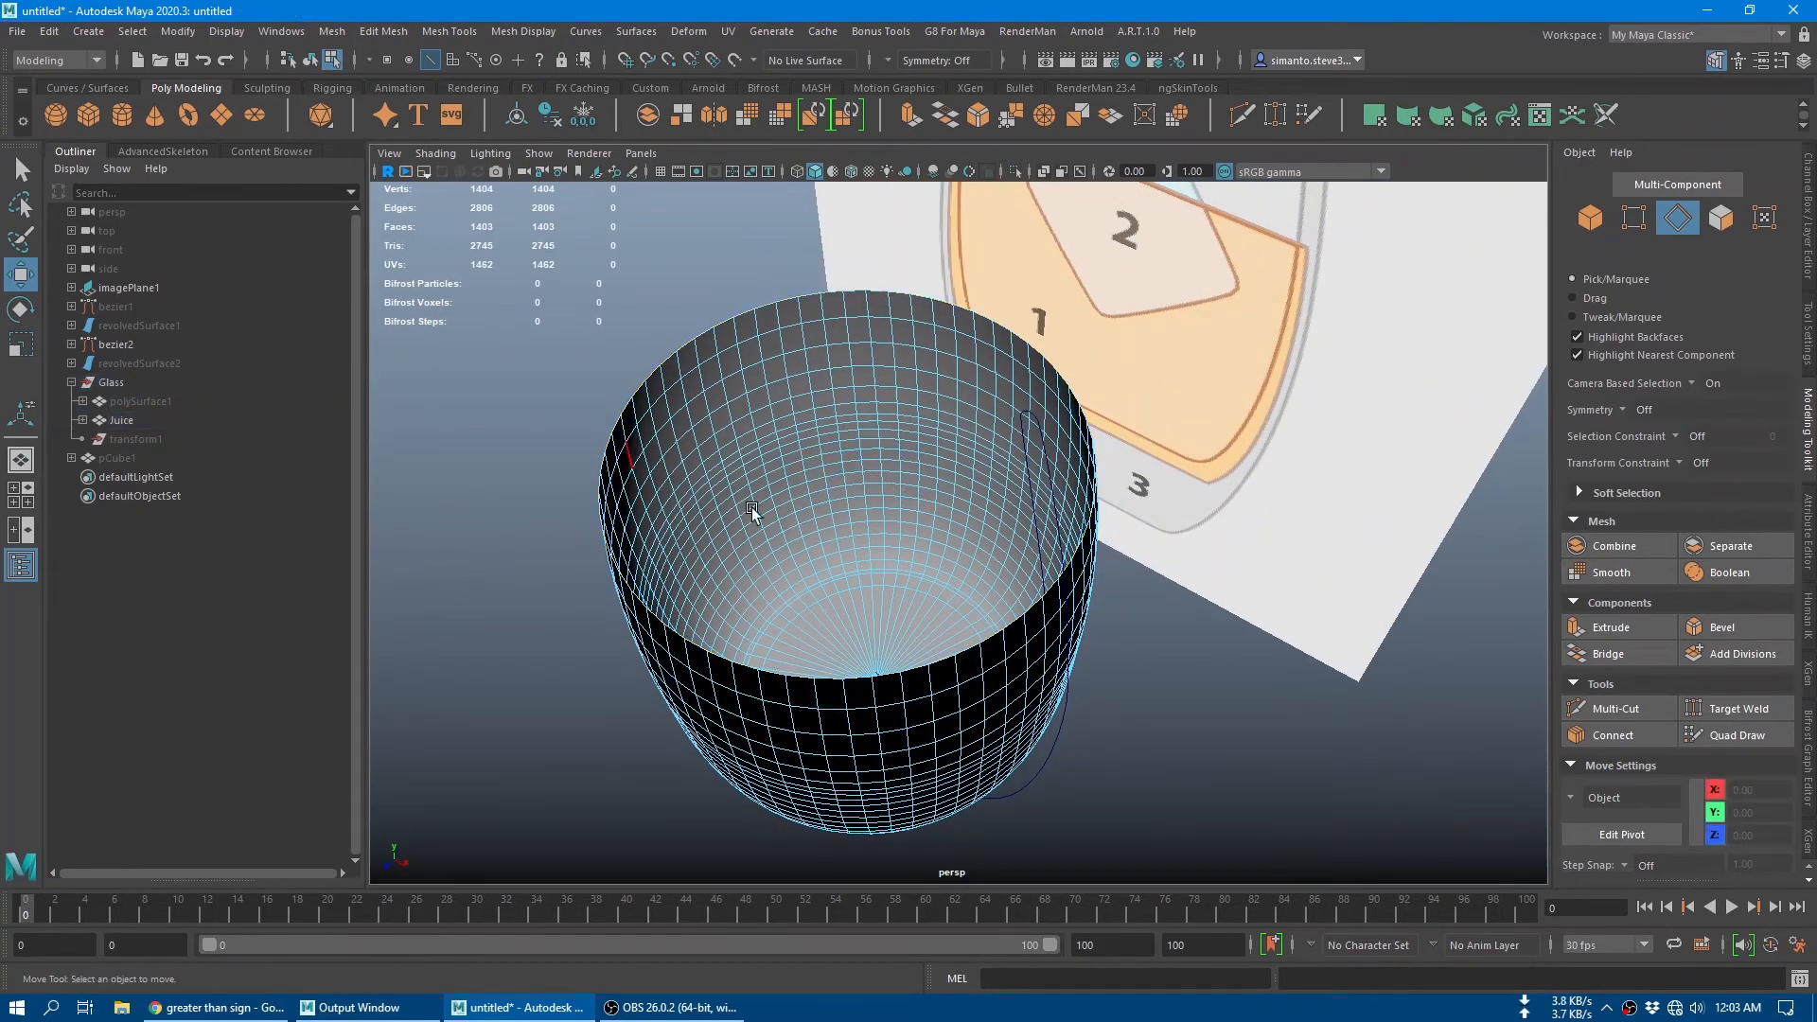
Step: Select the juice's top border edge loop and fill the opening with a cap face
left_click_drag(751, 508, 755, 465, "alt")
right_click_drag(755, 466, 832, 566, "alt")
middle_click_drag(832, 566, 854, 647, "alt")
key("q")
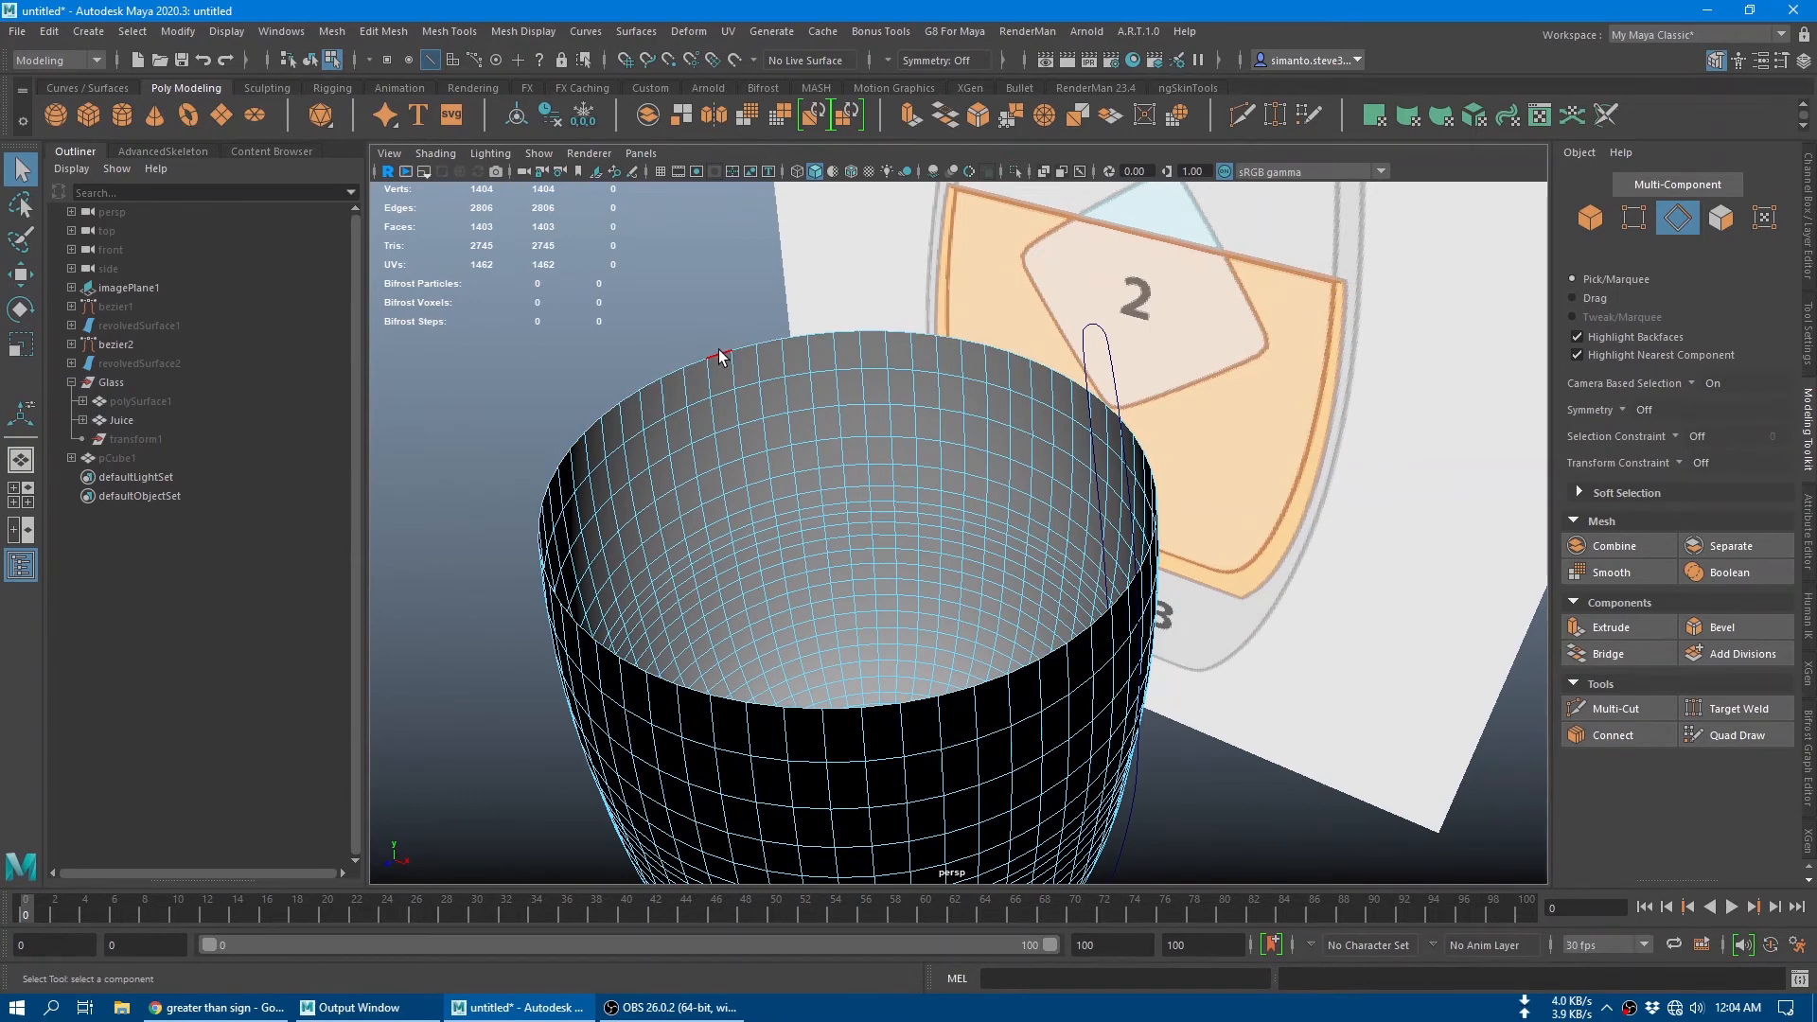
double_click(721, 353)
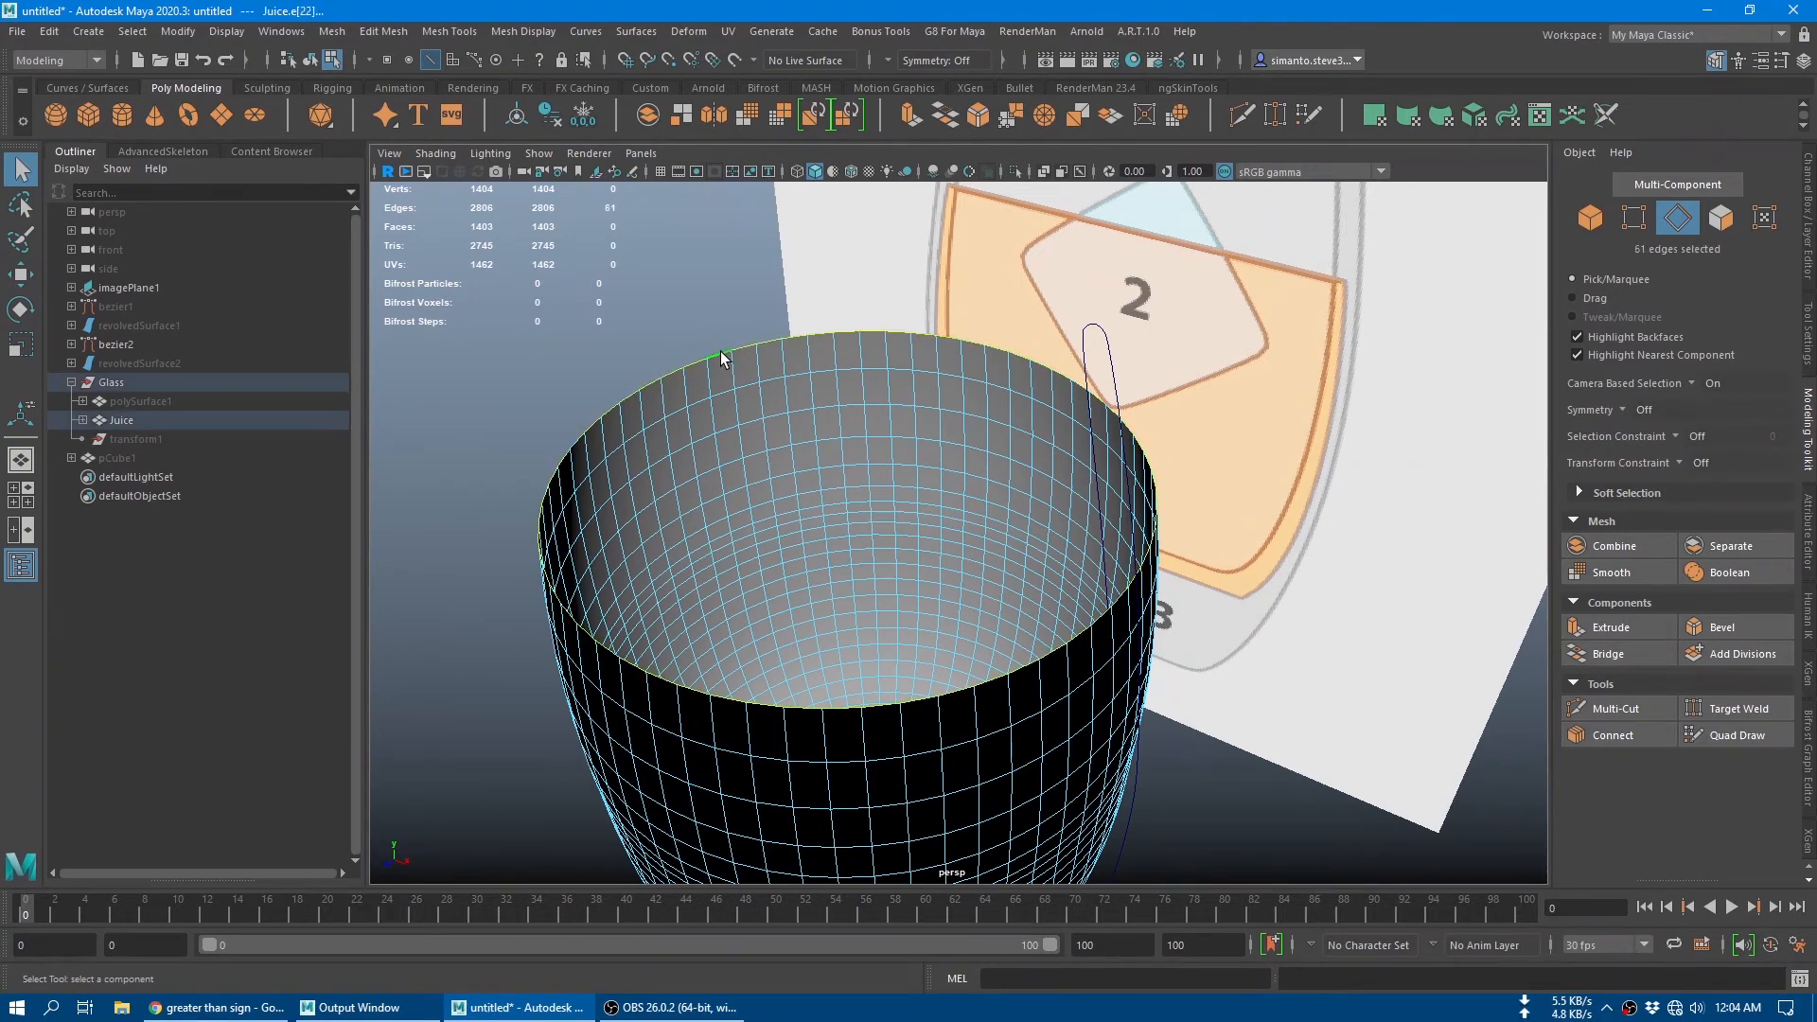
right_click_drag(779, 355, 792, 585, "shift")
left_click_drag(929, 597, 912, 545, "alt")
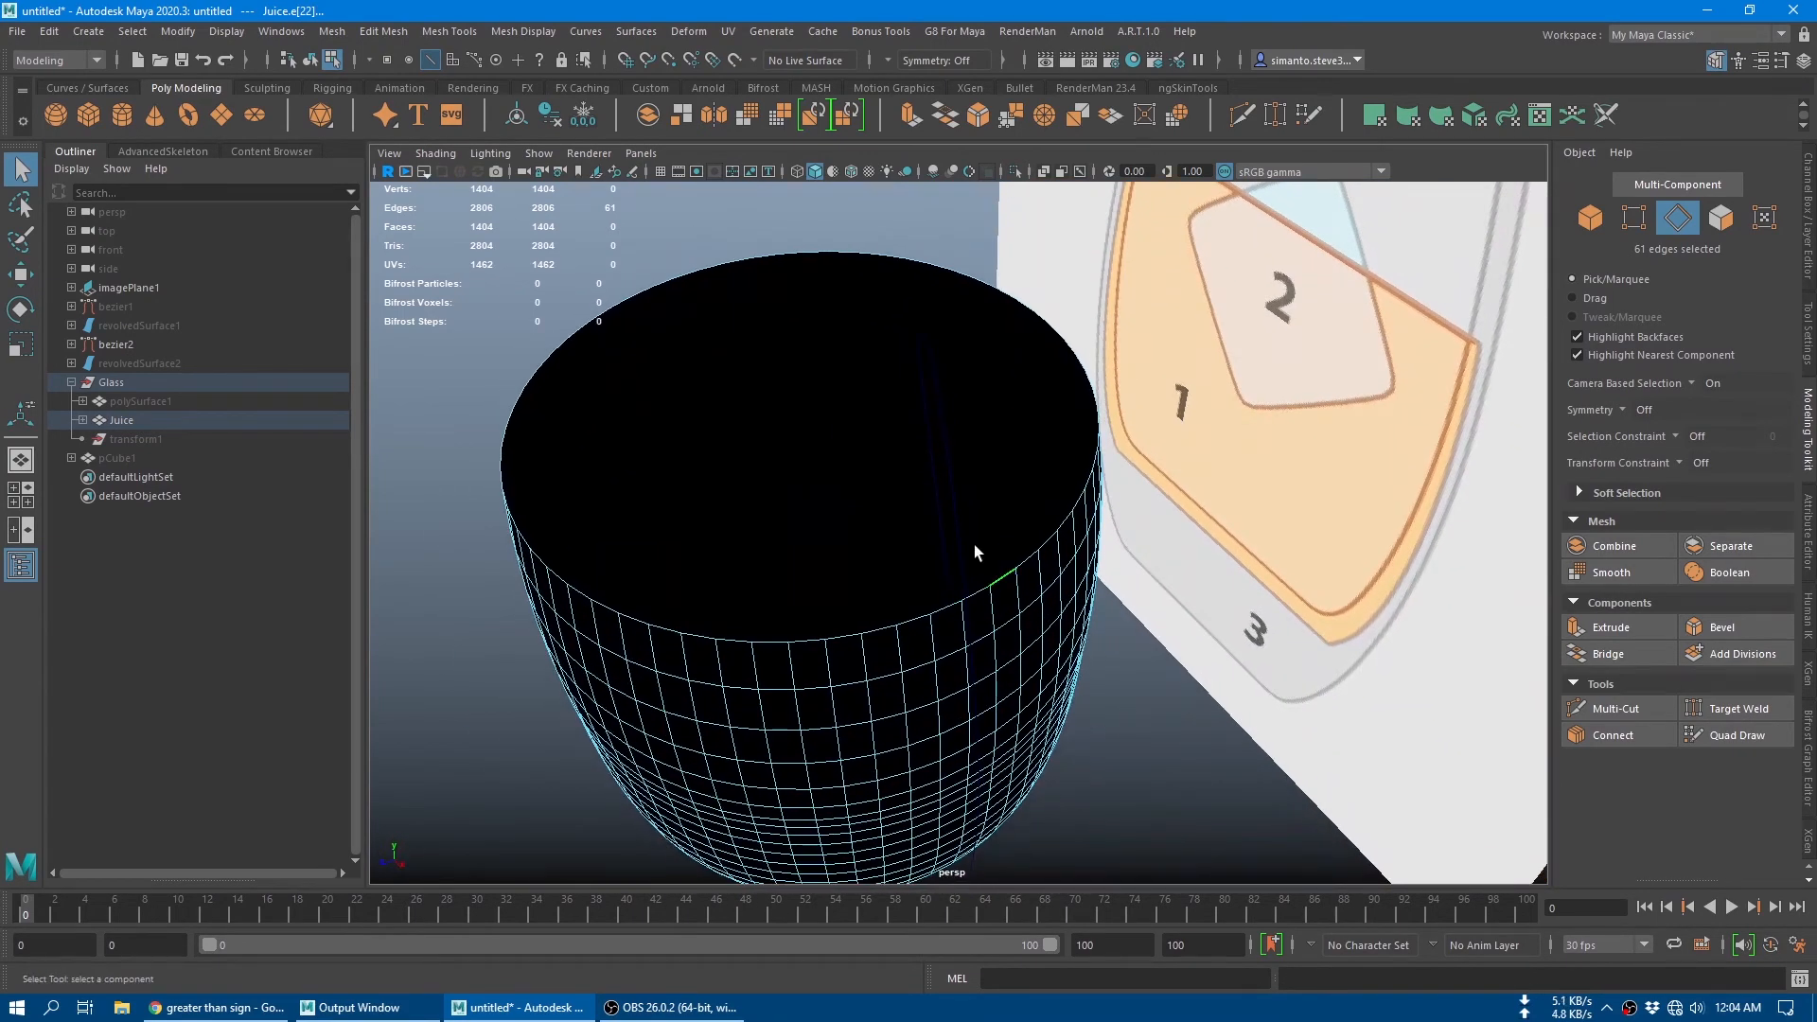
Step: Poke the juice's top cap face into triangles meeting at its centre and return to object mode
left_click_drag(997, 438, 912, 316, "alt")
right_click_drag(913, 316, 912, 369)
left_click(839, 500)
right_click(790, 440, "shift")
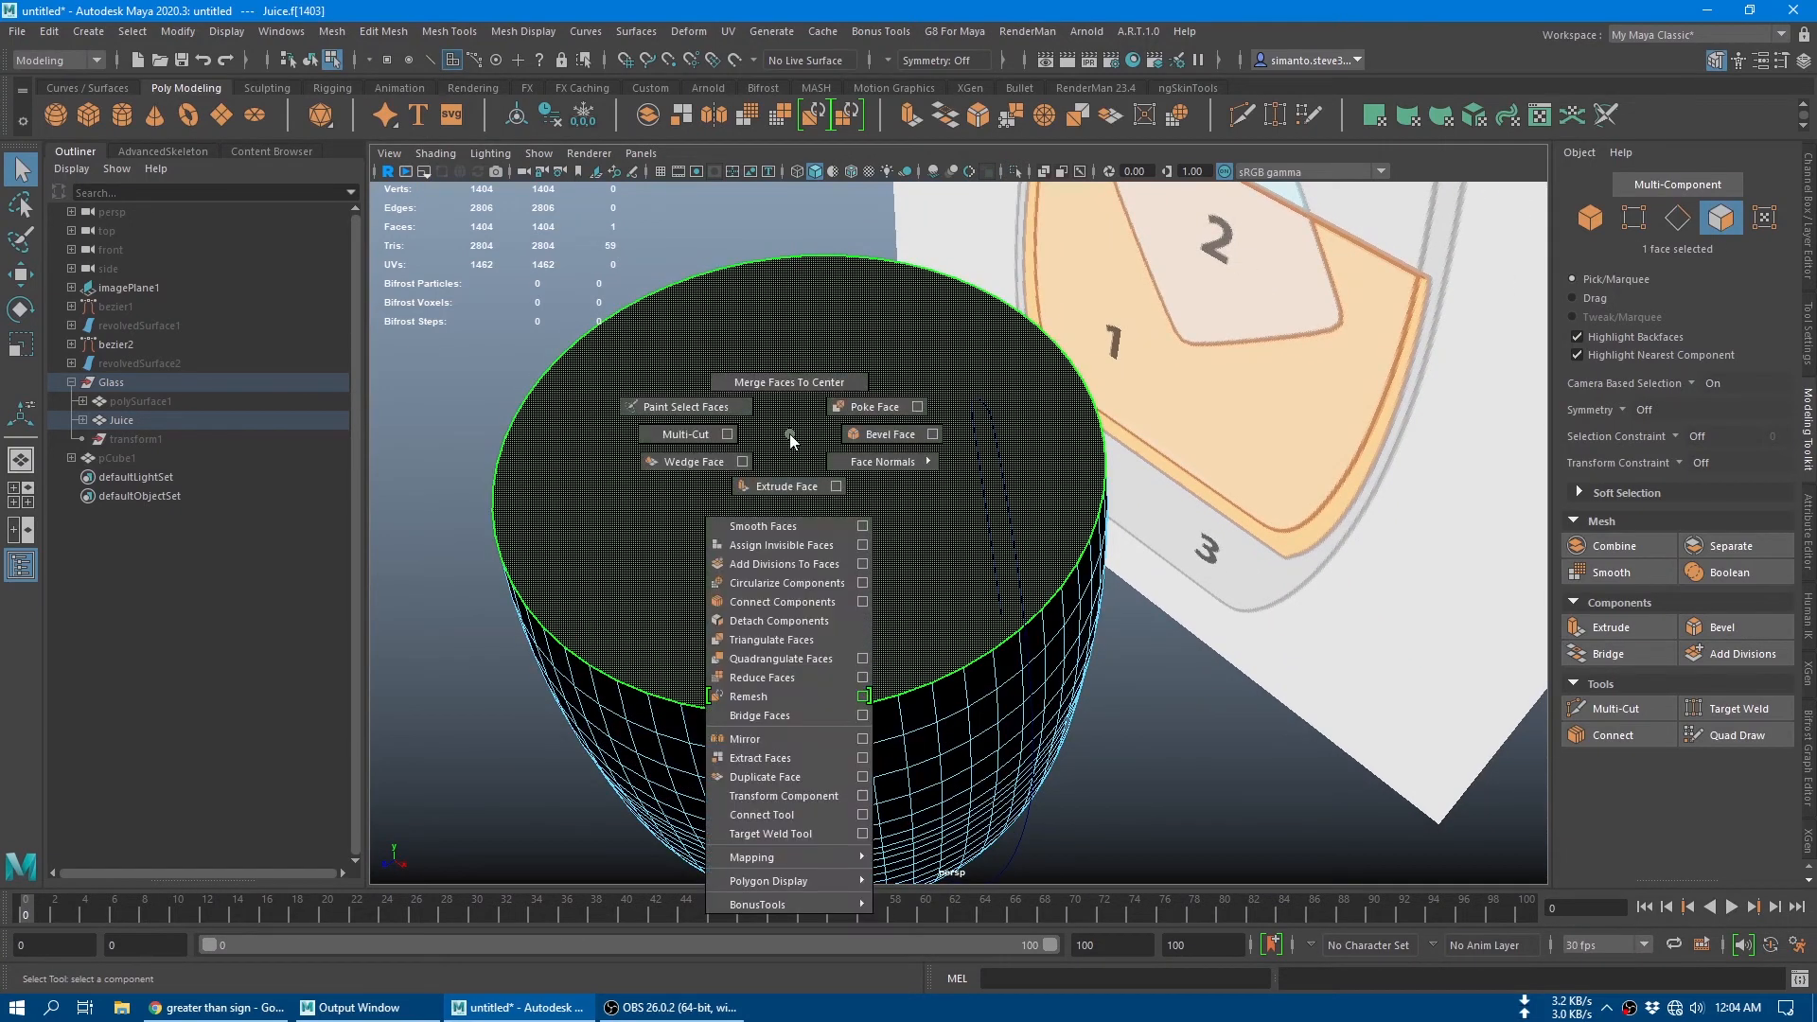
left_click(852, 411)
left_click_drag(840, 559, 998, 511, "alt")
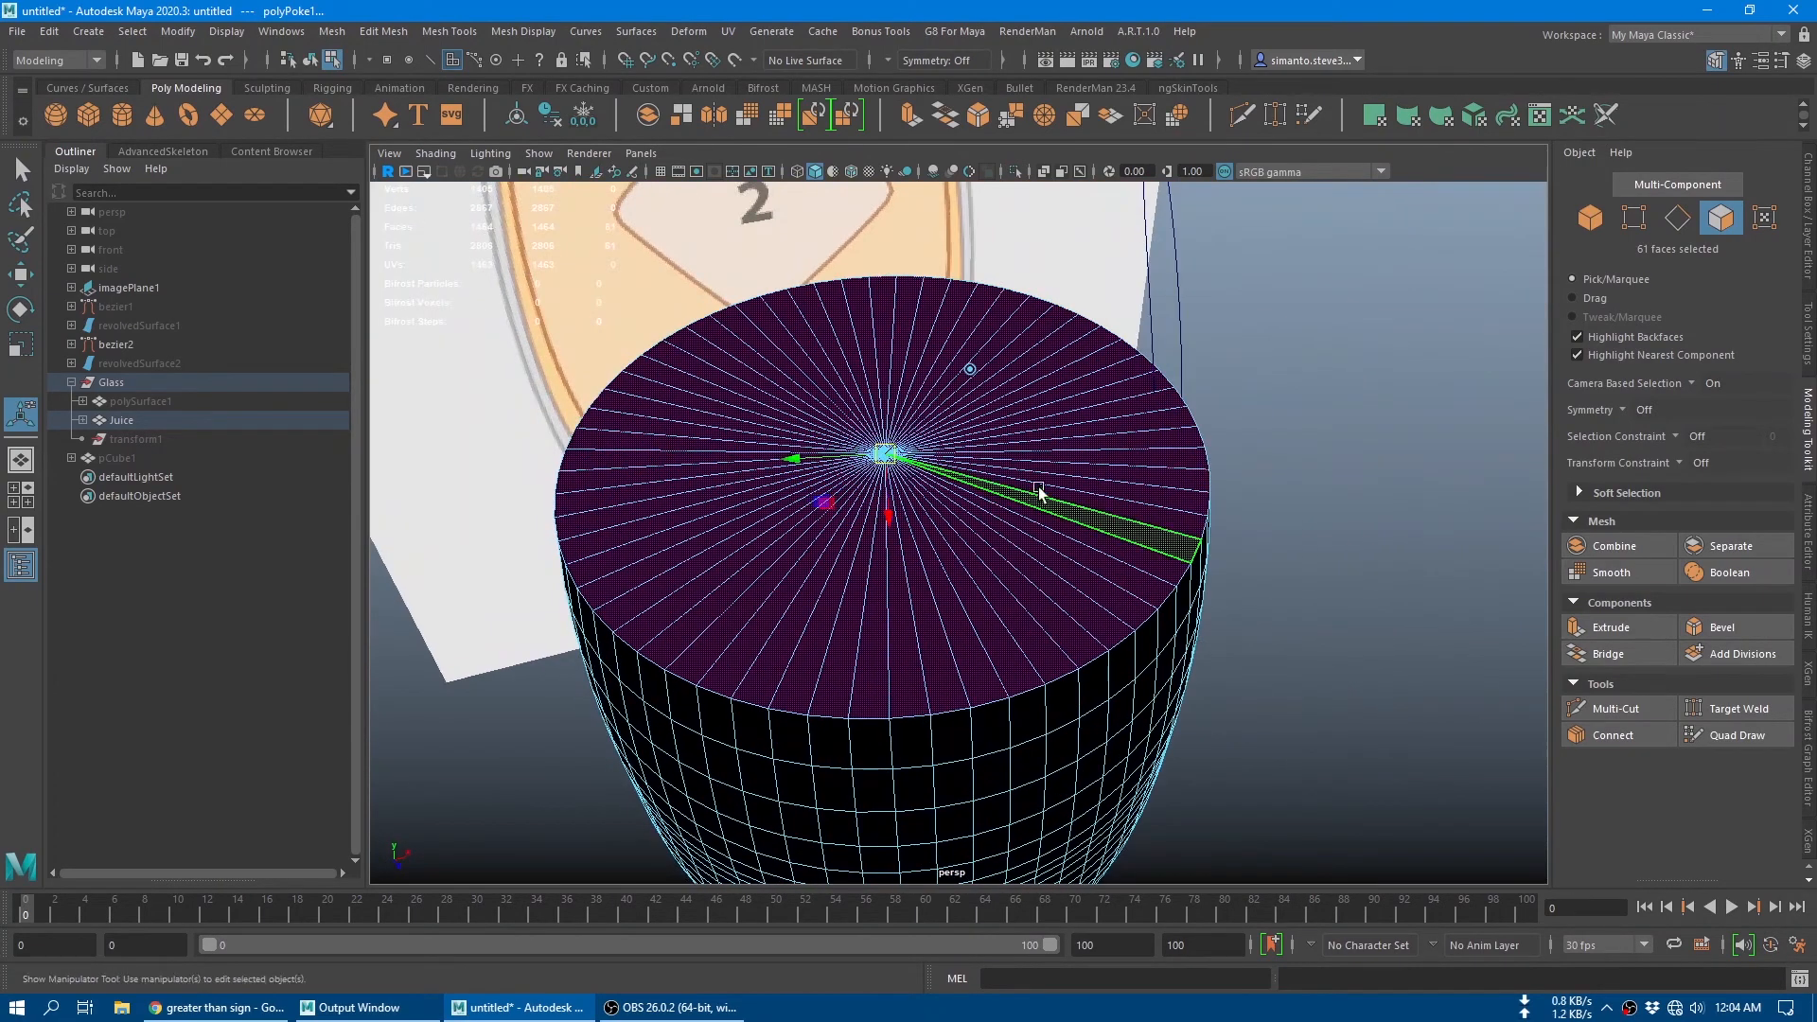
right_click_drag(1034, 496, 1219, 320)
left_click(1150, 611)
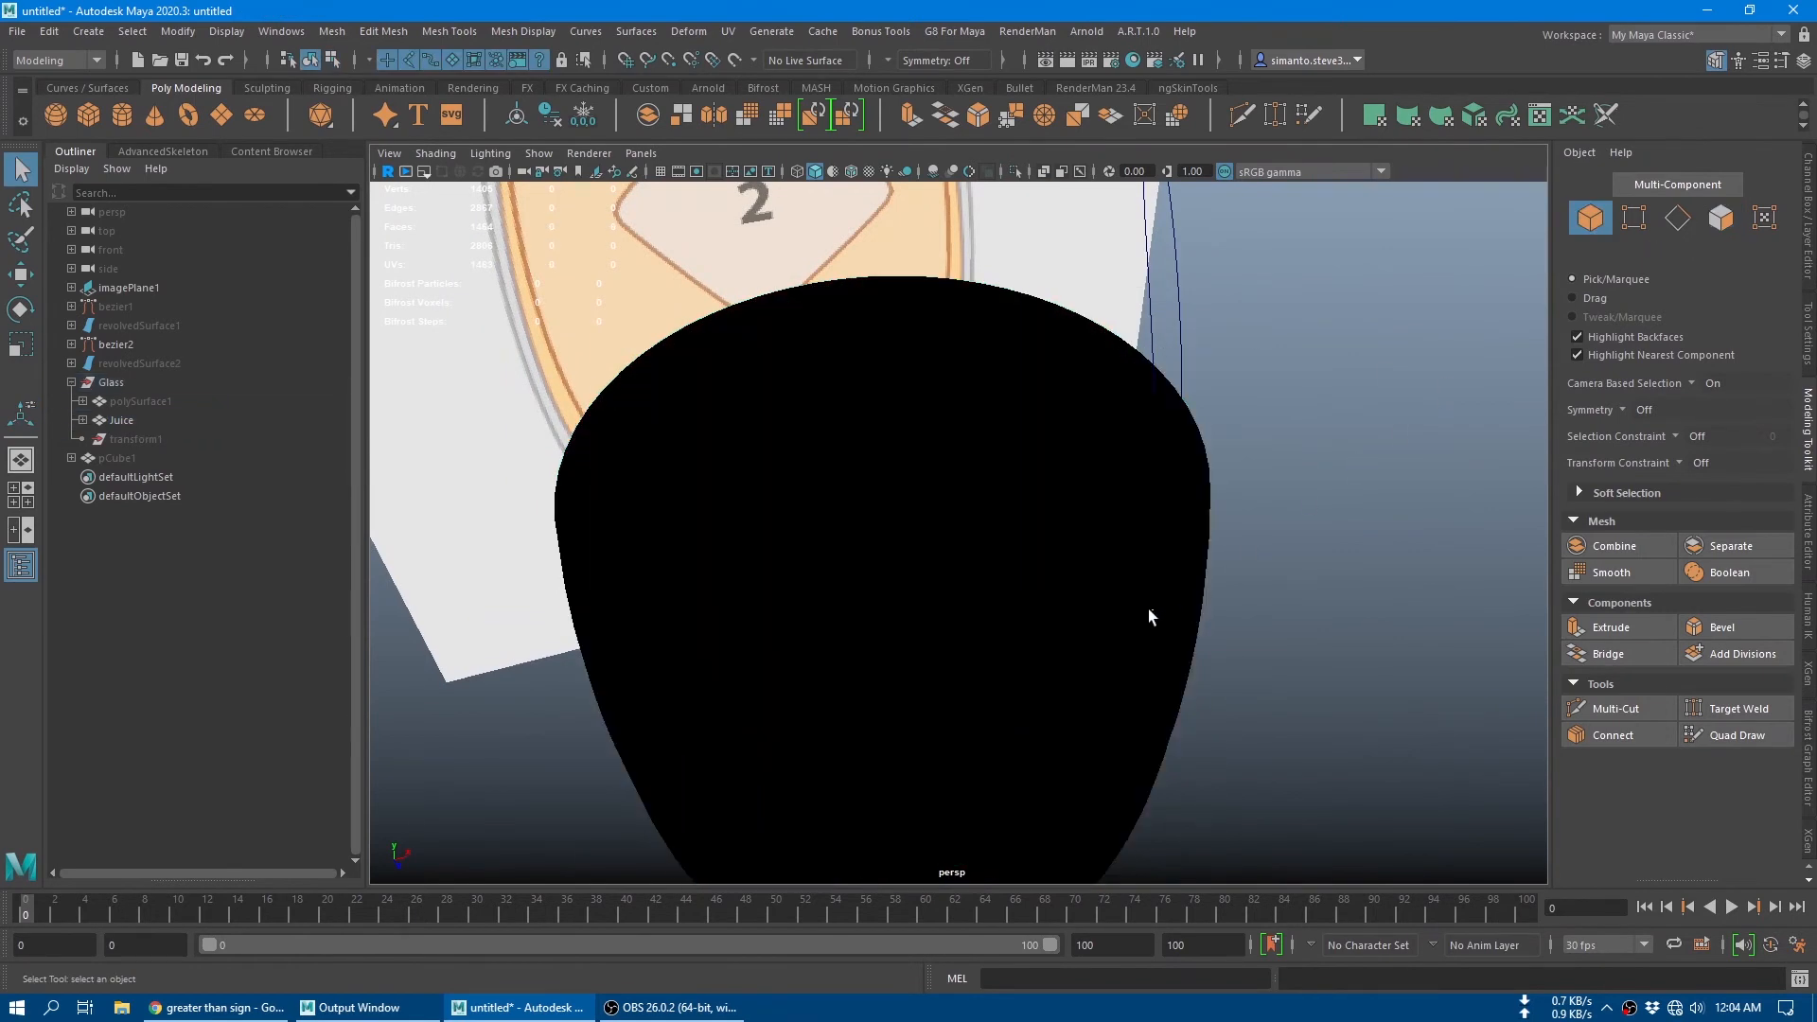
Step: Reverse the normals of the juice mesh and inspect its shading from above and the side
left_click(1026, 448)
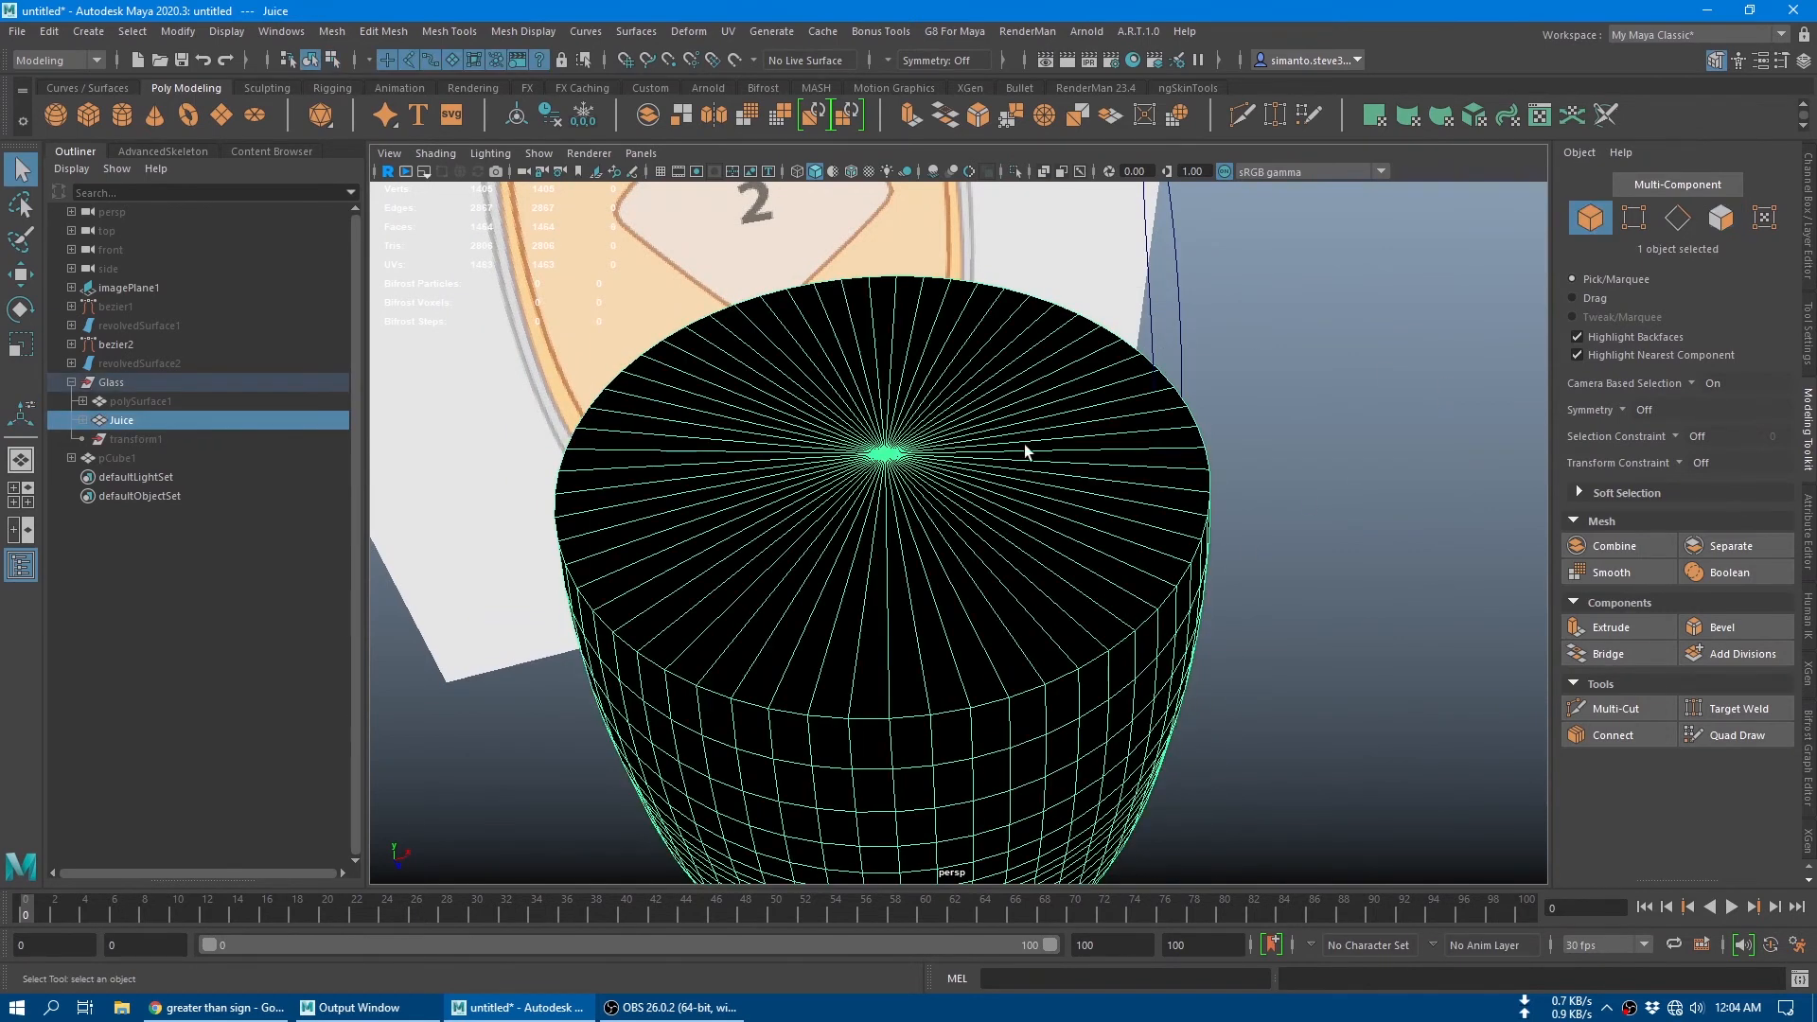
left_click(524, 34)
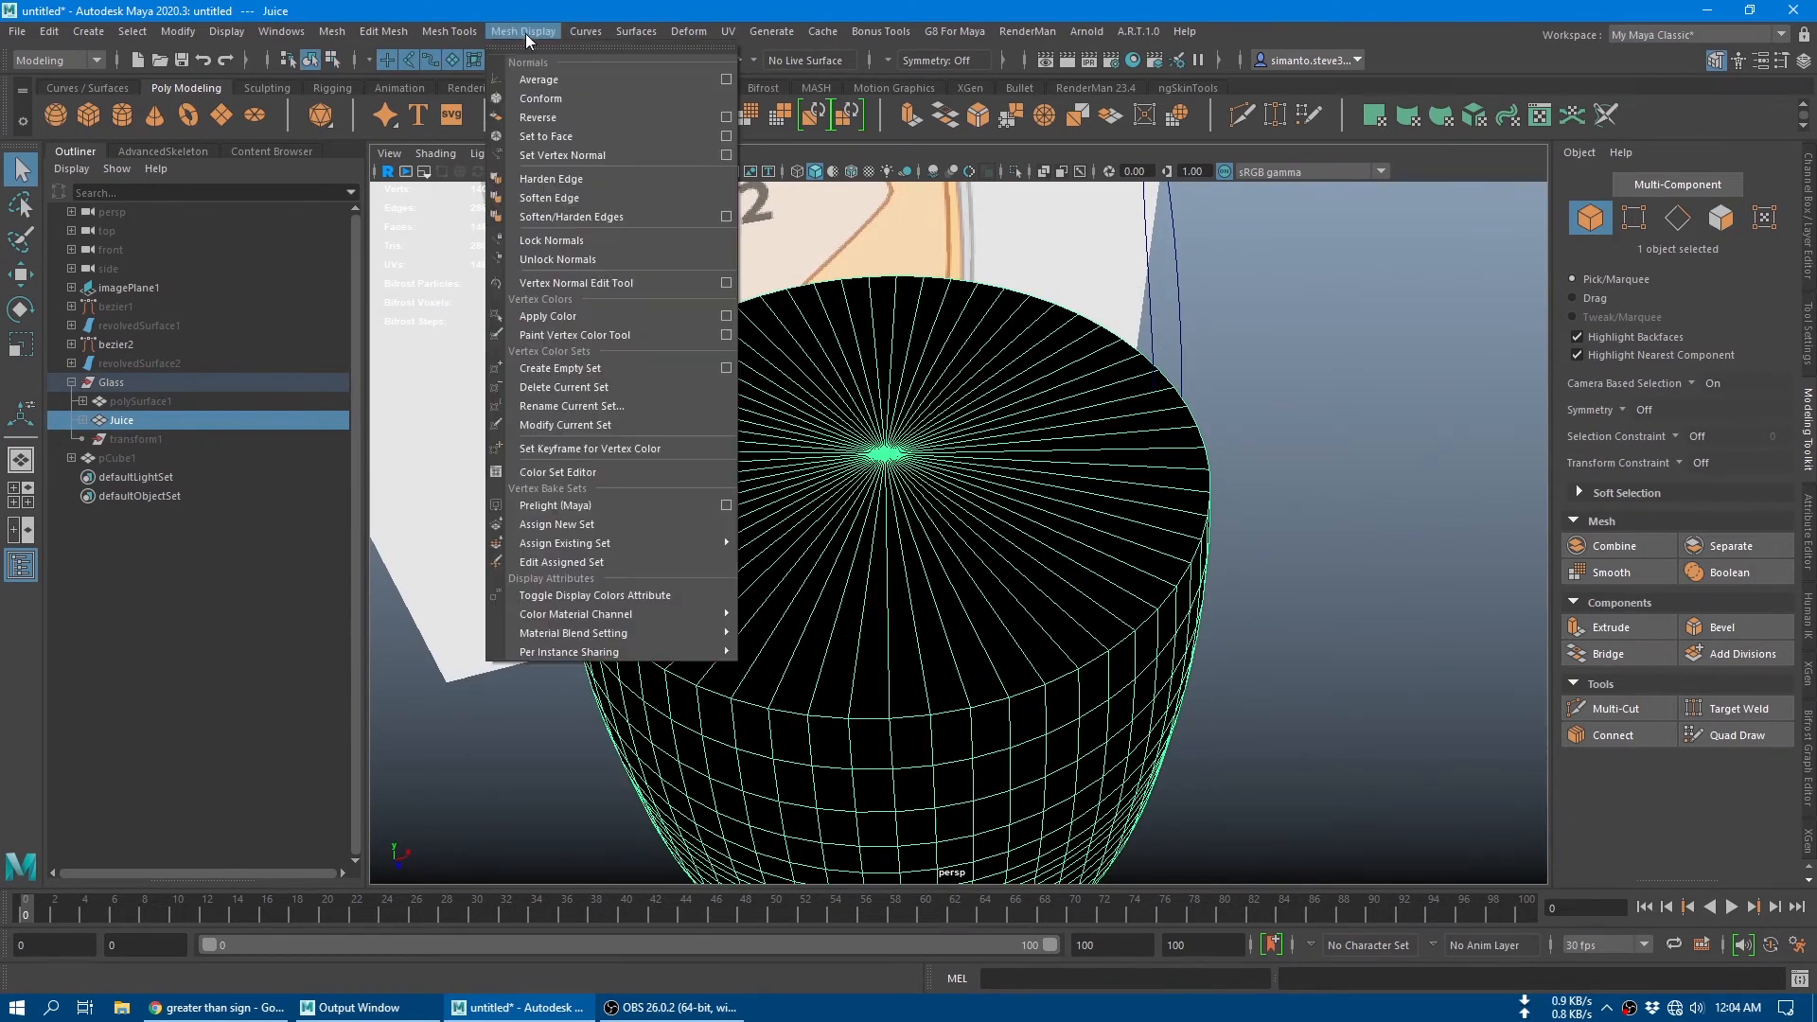
left_click(562, 112)
left_click(1287, 481)
left_click_drag(1288, 481, 1232, 596, "alt")
left_click(1035, 598)
left_click_drag(1036, 599, 1148, 480, "alt")
left_click_drag(877, 382, 1017, 598, "alt")
right_click_drag(1018, 598, 1316, 814, "alt")
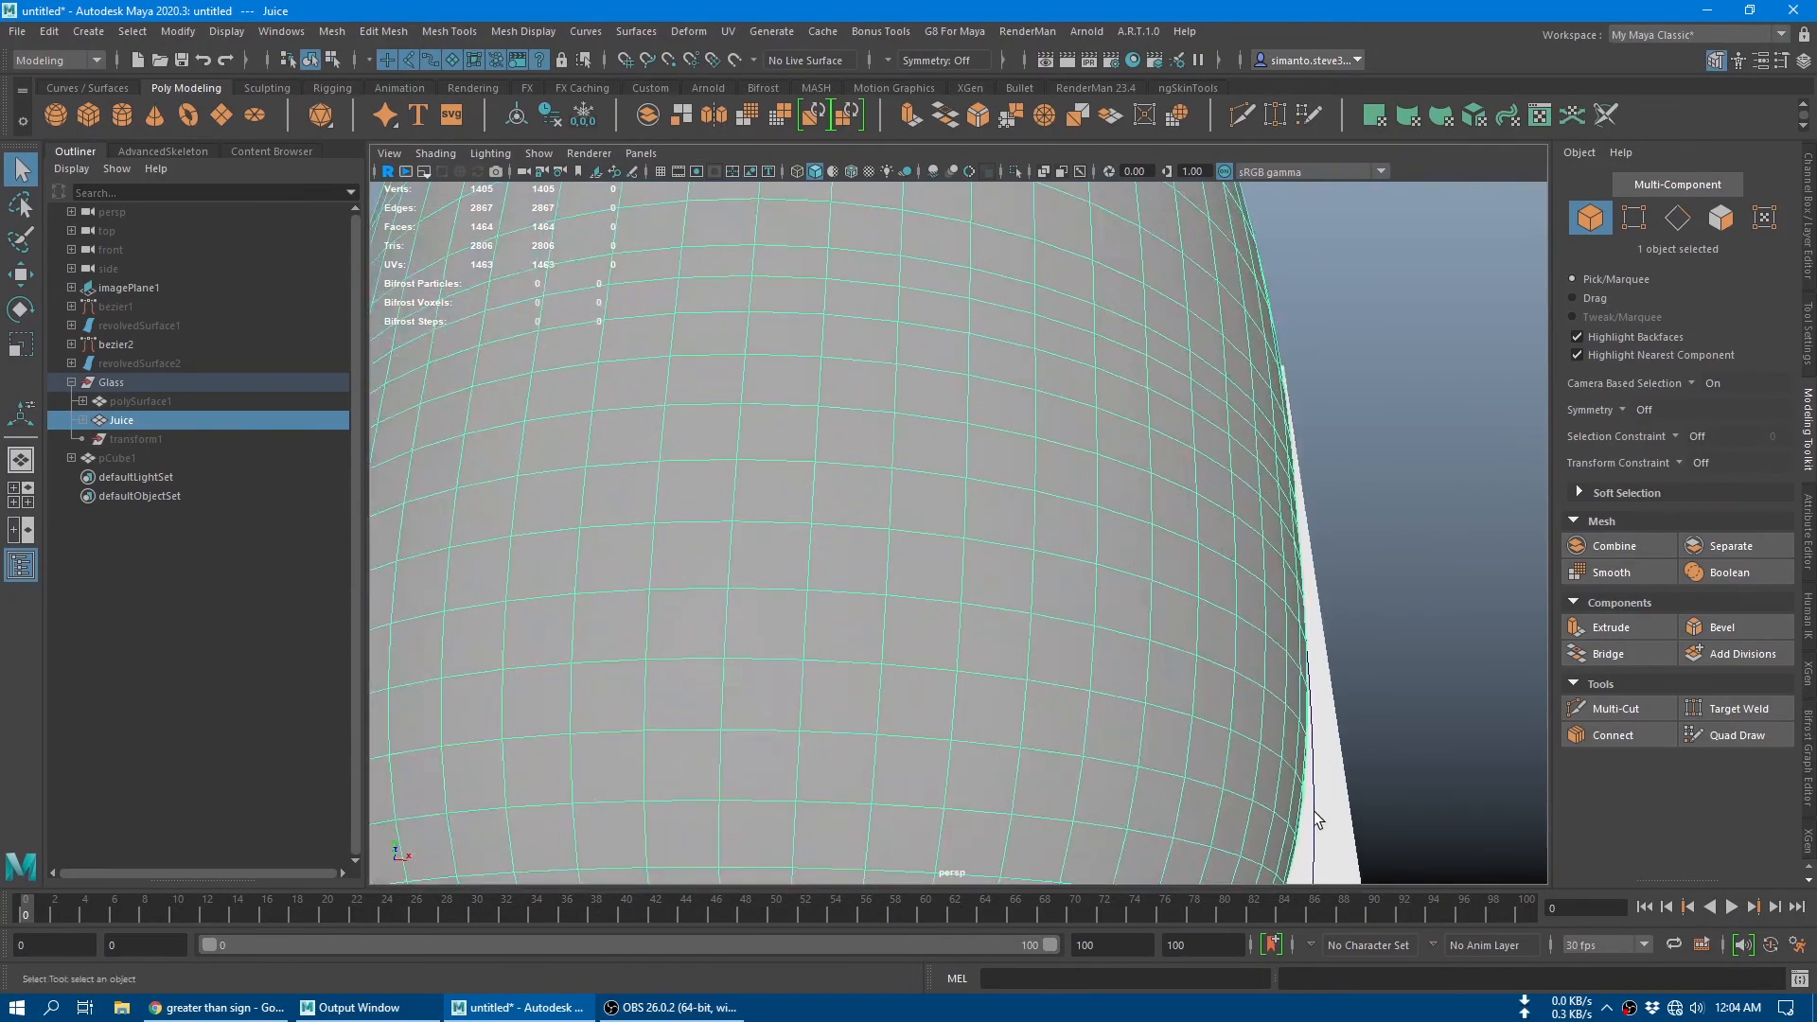
Step: Inspect the capped juice mesh from the side and above, then clear the selection
left_click_drag(1074, 578, 1035, 626, "alt")
right_click_drag(1036, 626, 795, 568, "alt")
left_click_drag(795, 568, 843, 620, "alt")
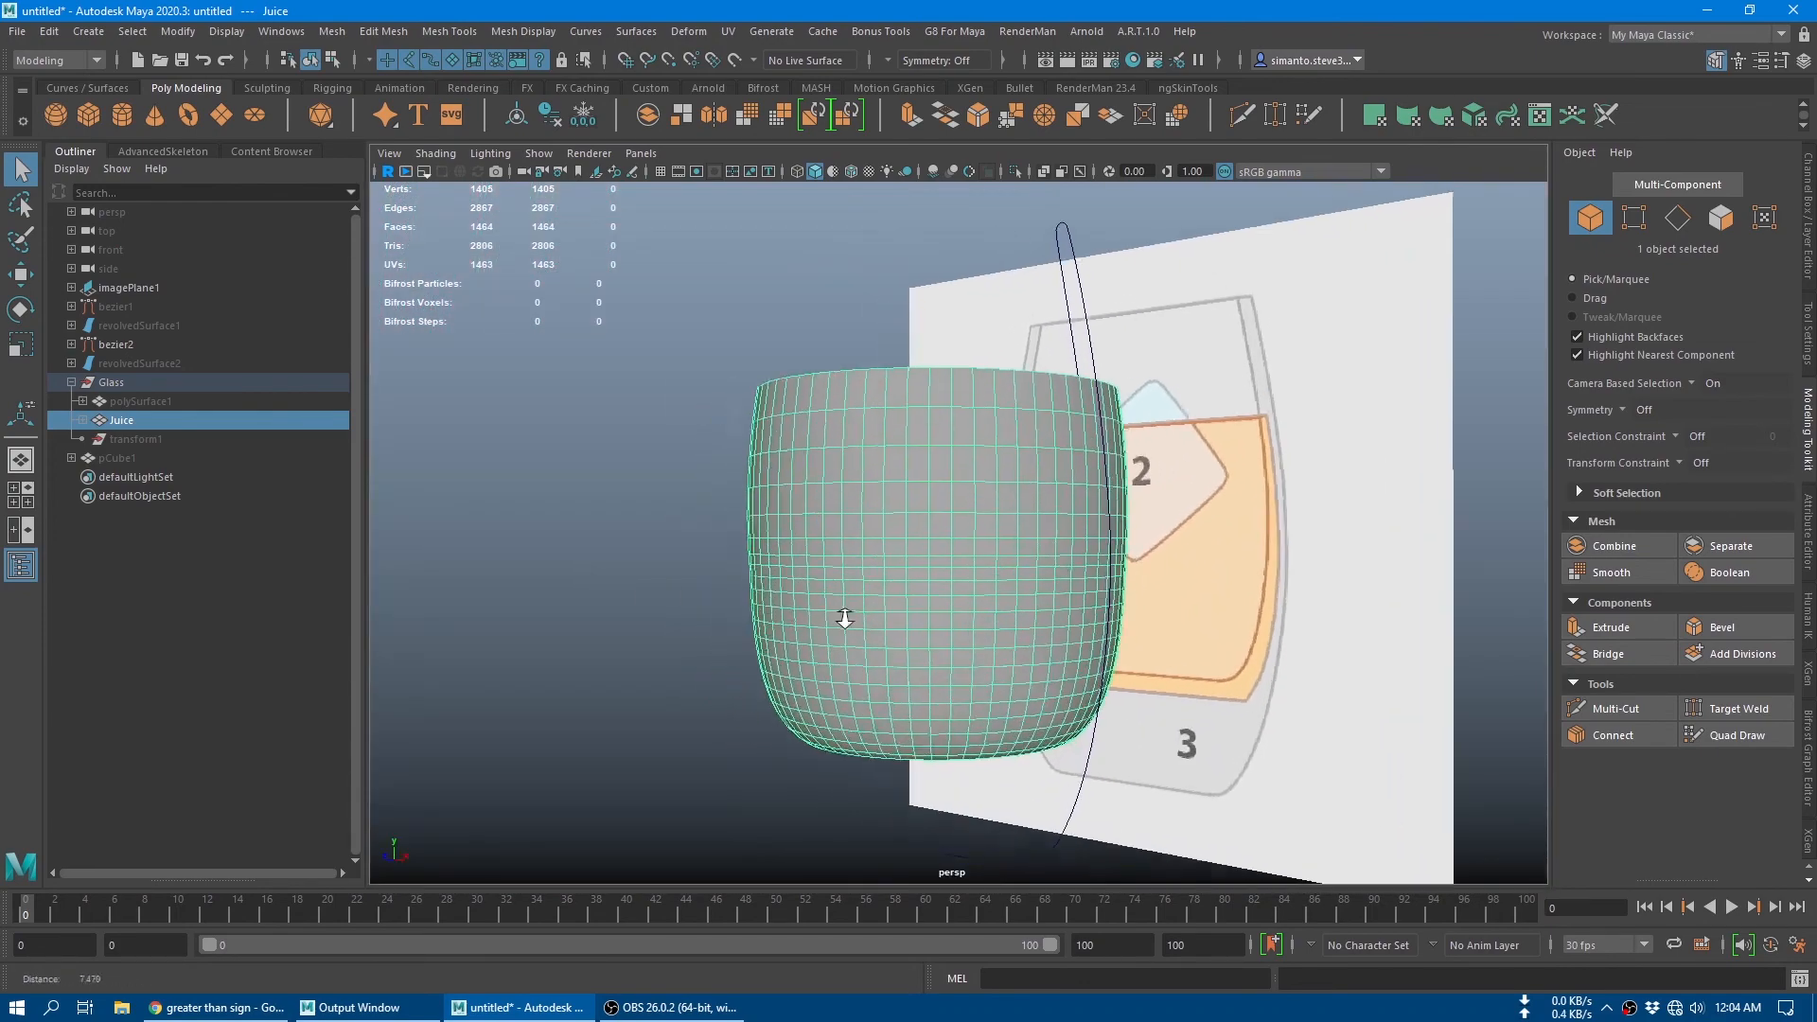
right_click_drag(843, 621, 953, 673, "alt")
middle_click_drag(953, 649, 763, 515, "alt")
mouse_move(763, 515)
left_mouse_down("alt")
mouse_move(795, 645)
mouse_move(746, 499)
left_mouse_up("alt")
right_click_drag(746, 499, 731, 490, "alt")
middle_click_drag(768, 507, 781, 617, "alt")
left_click_drag(781, 617, 837, 656, "alt")
left_click(1086, 548)
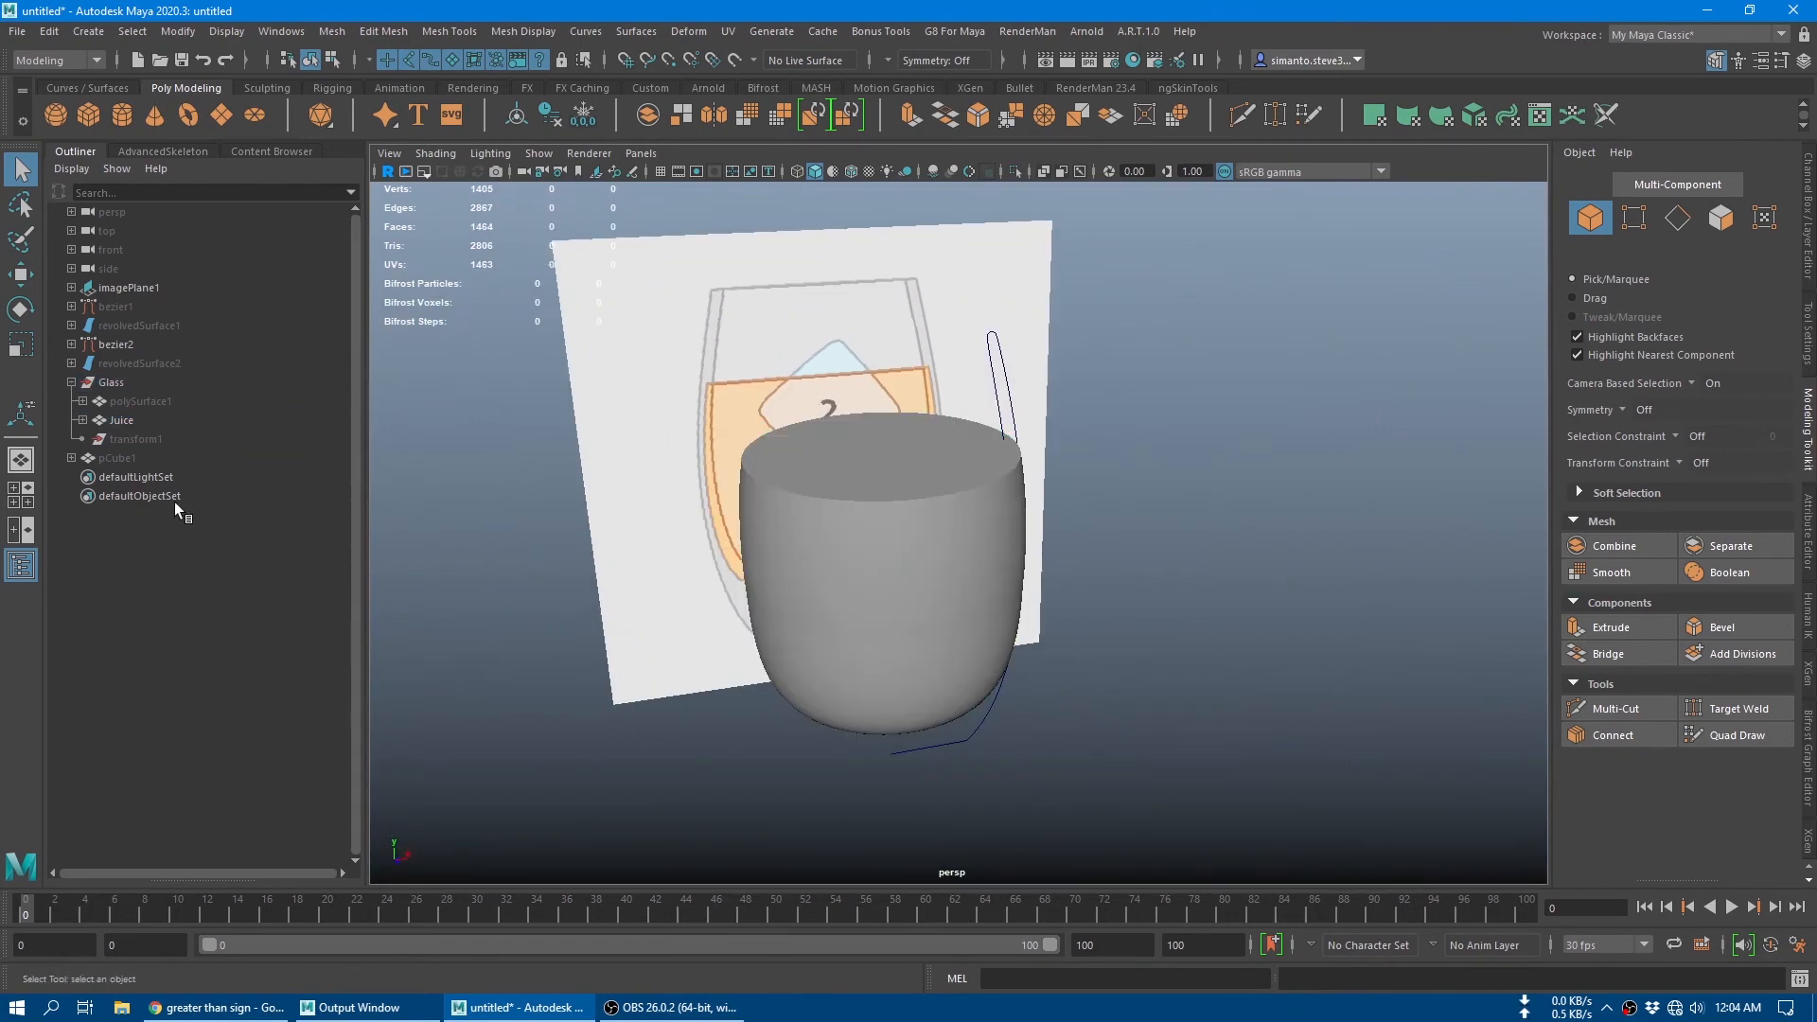
Step: Unhide the pCube1 ice cube and rename it Ice
left_click(159, 457)
key("h")
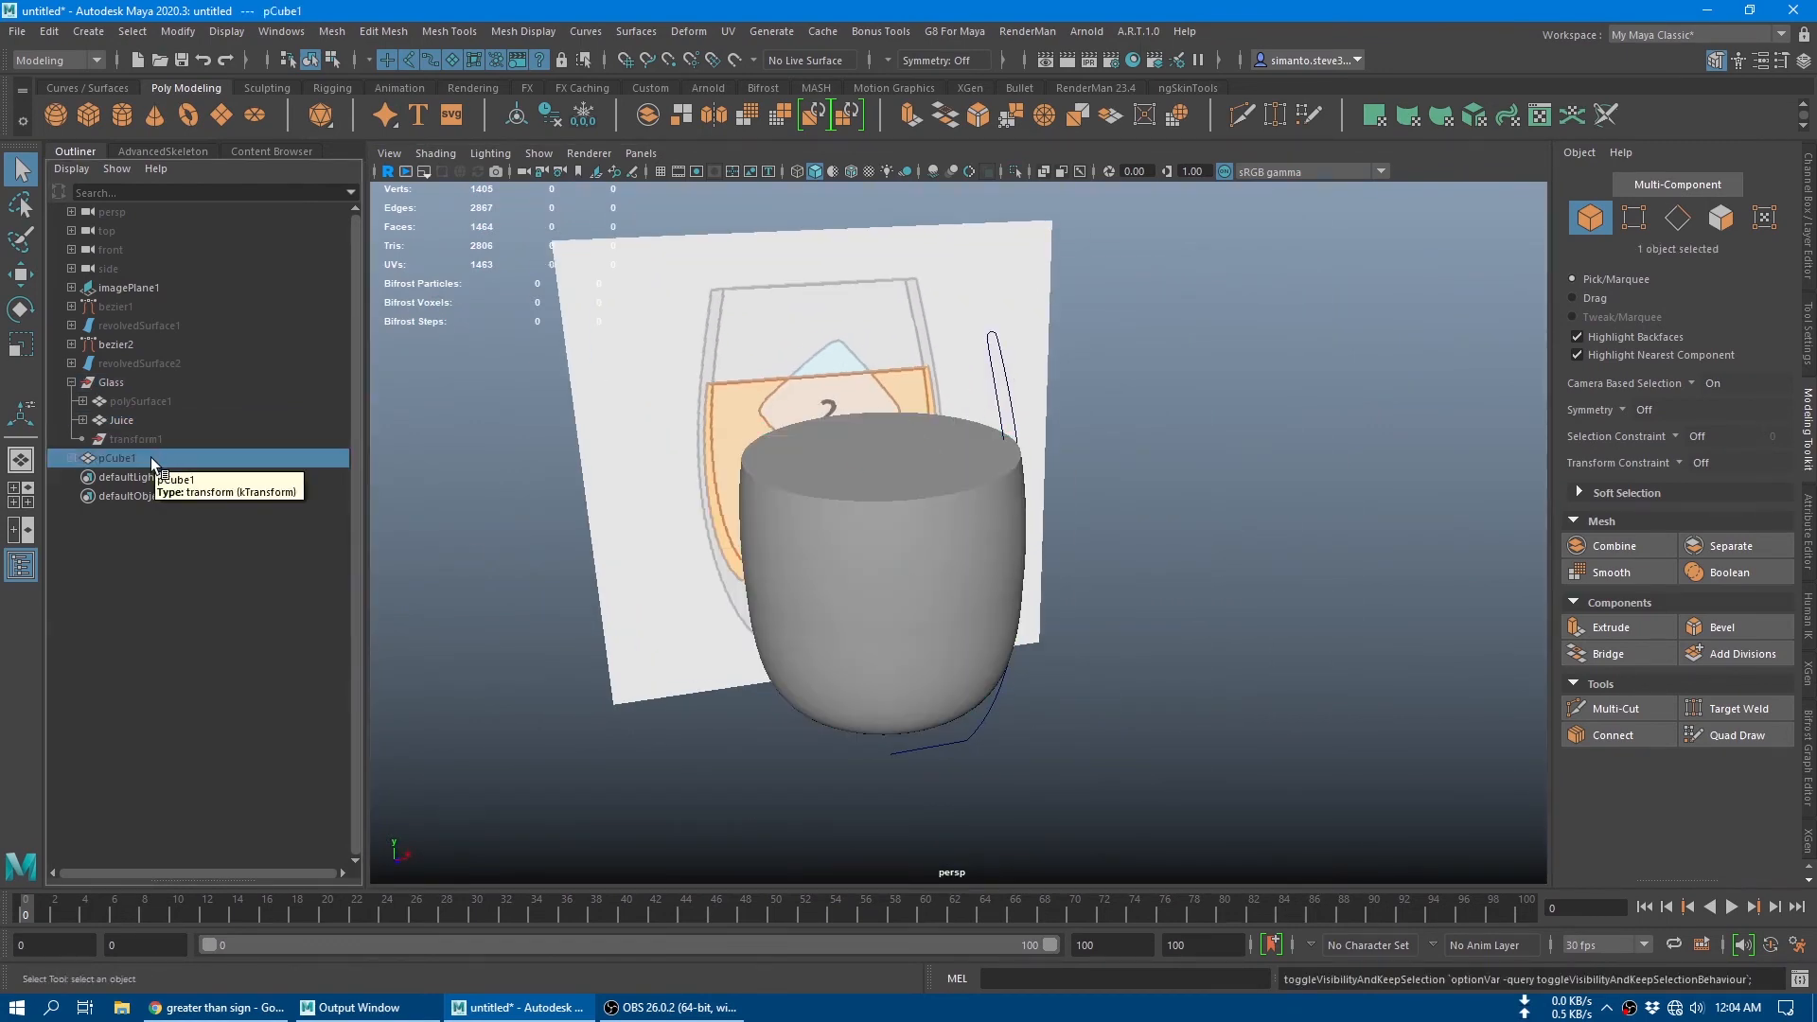
double_click(150, 458)
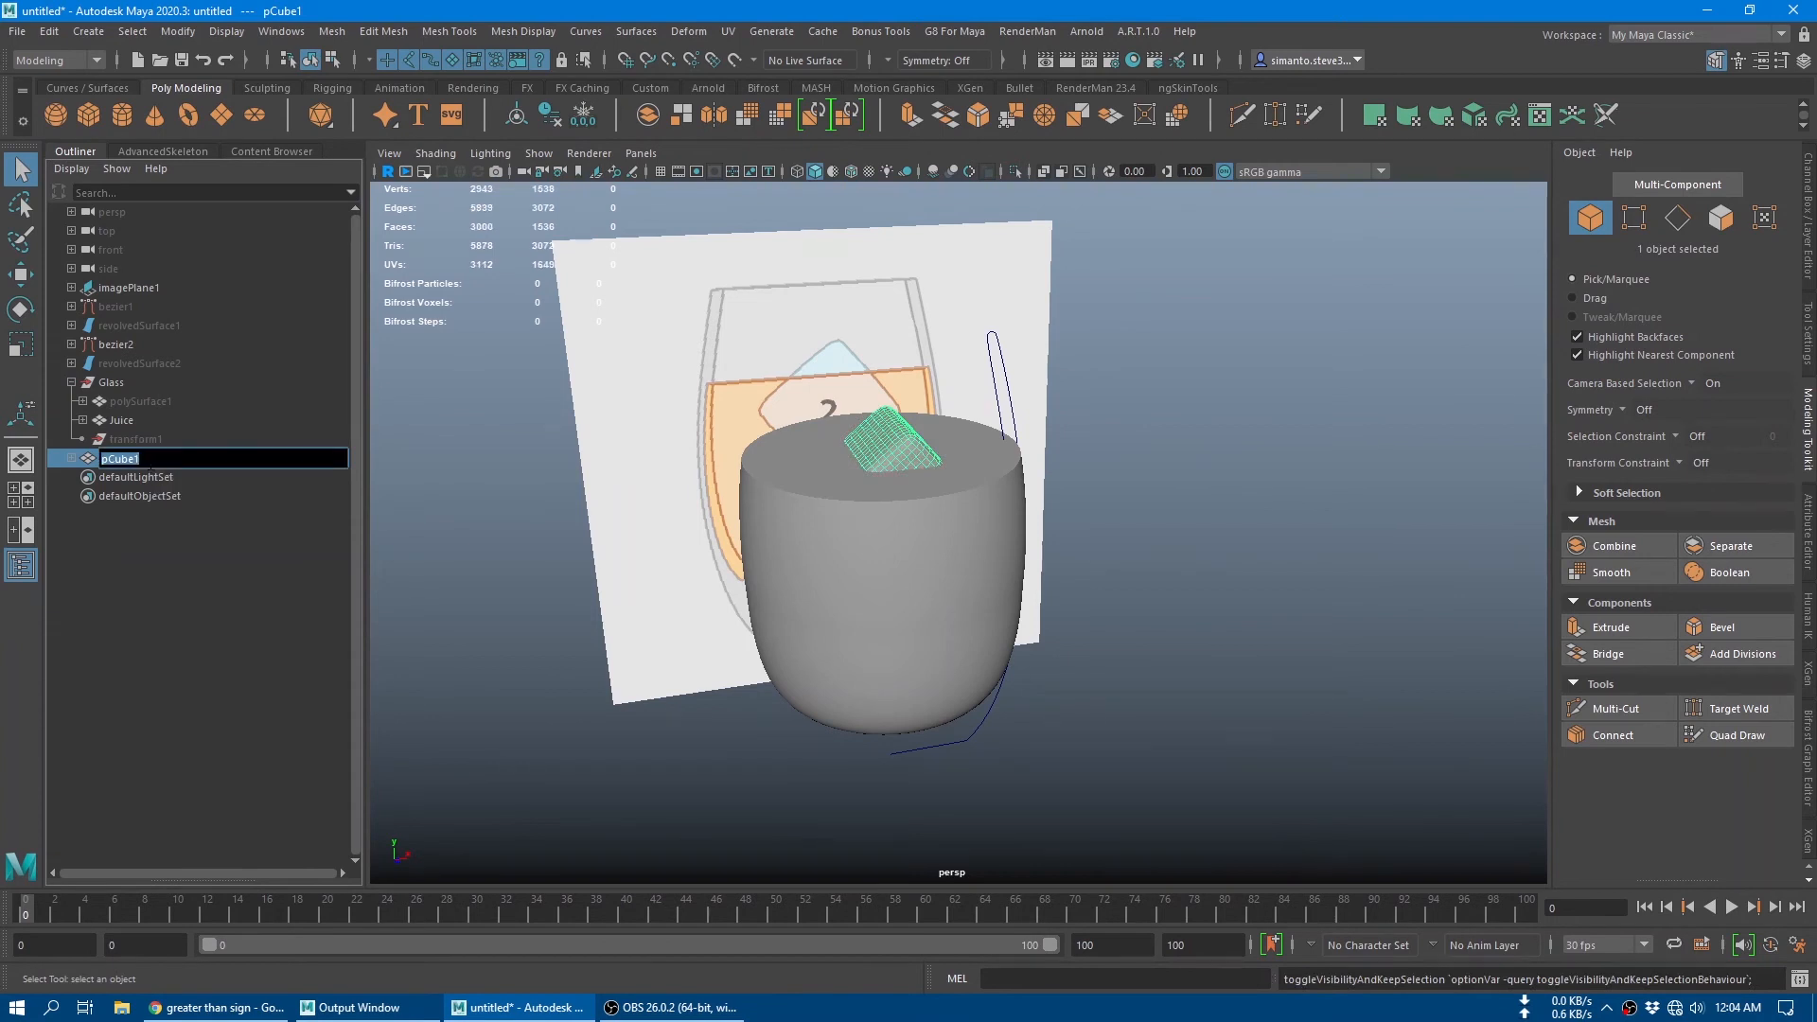
type("Ice")
key("Return")
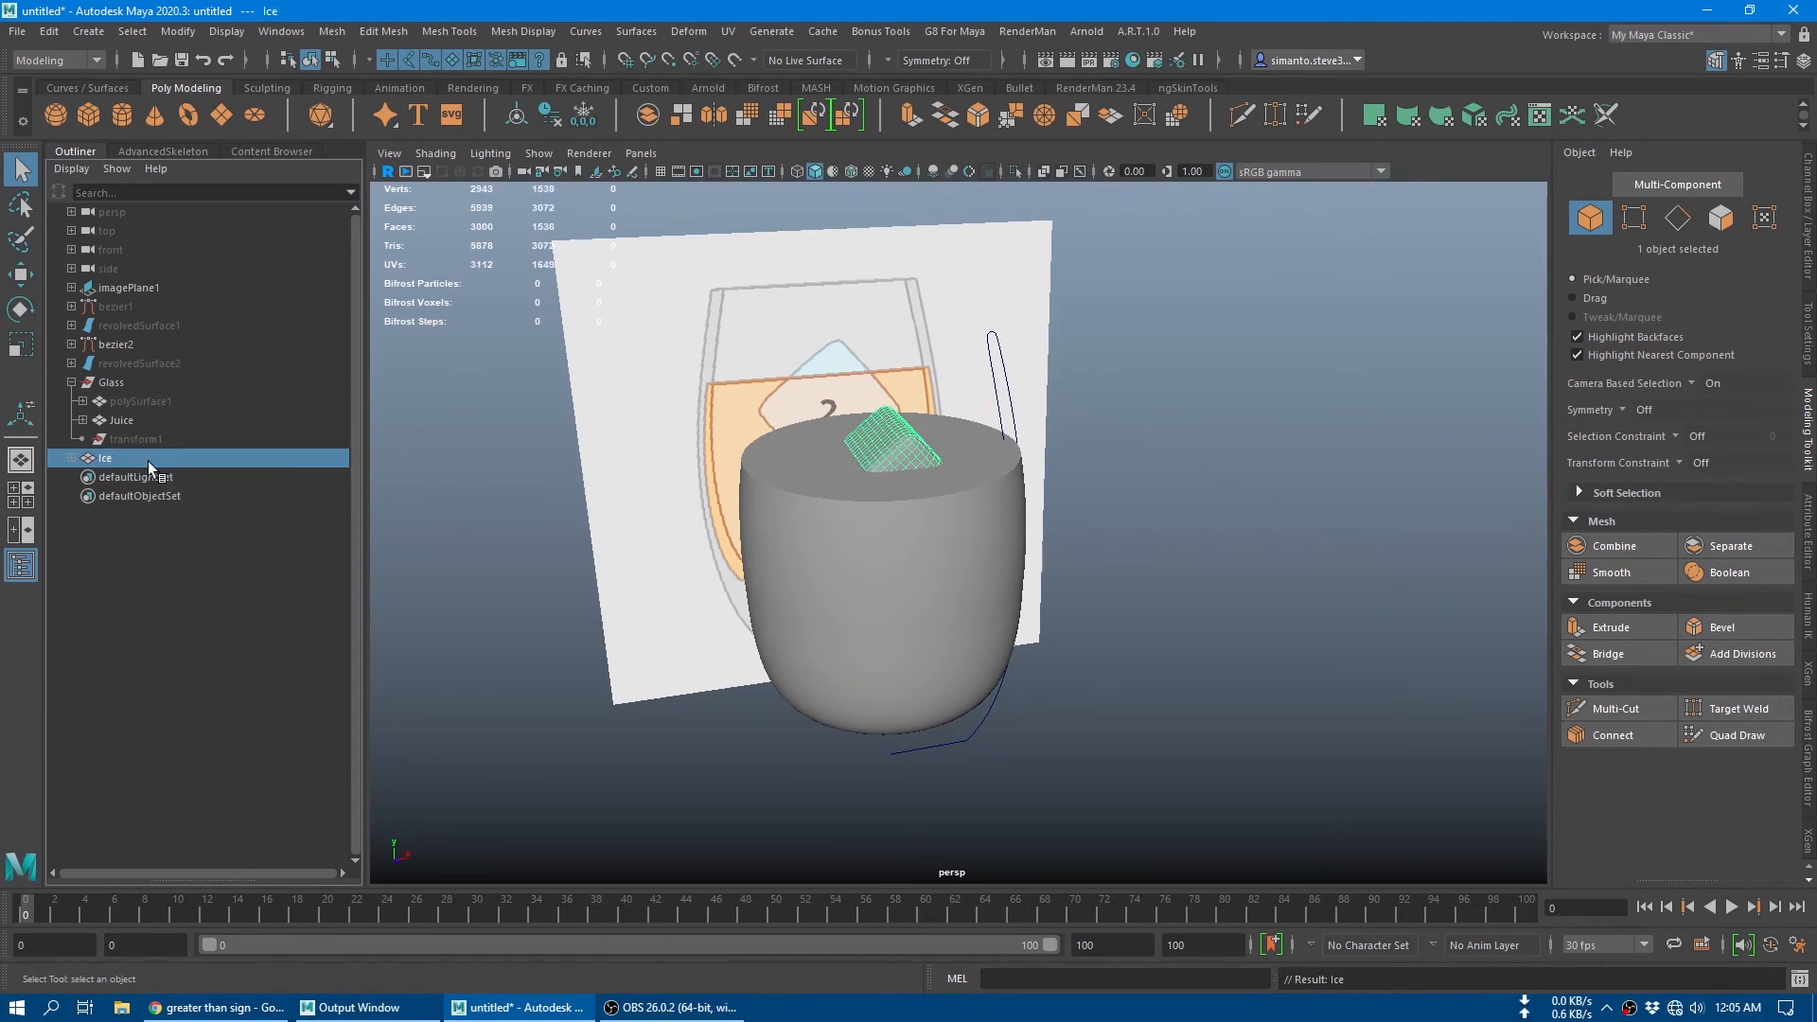
Step: Rename the hidden polySurface1 mesh inside the Glass group to Glass and make it visible
double_click(140, 402)
type("G")
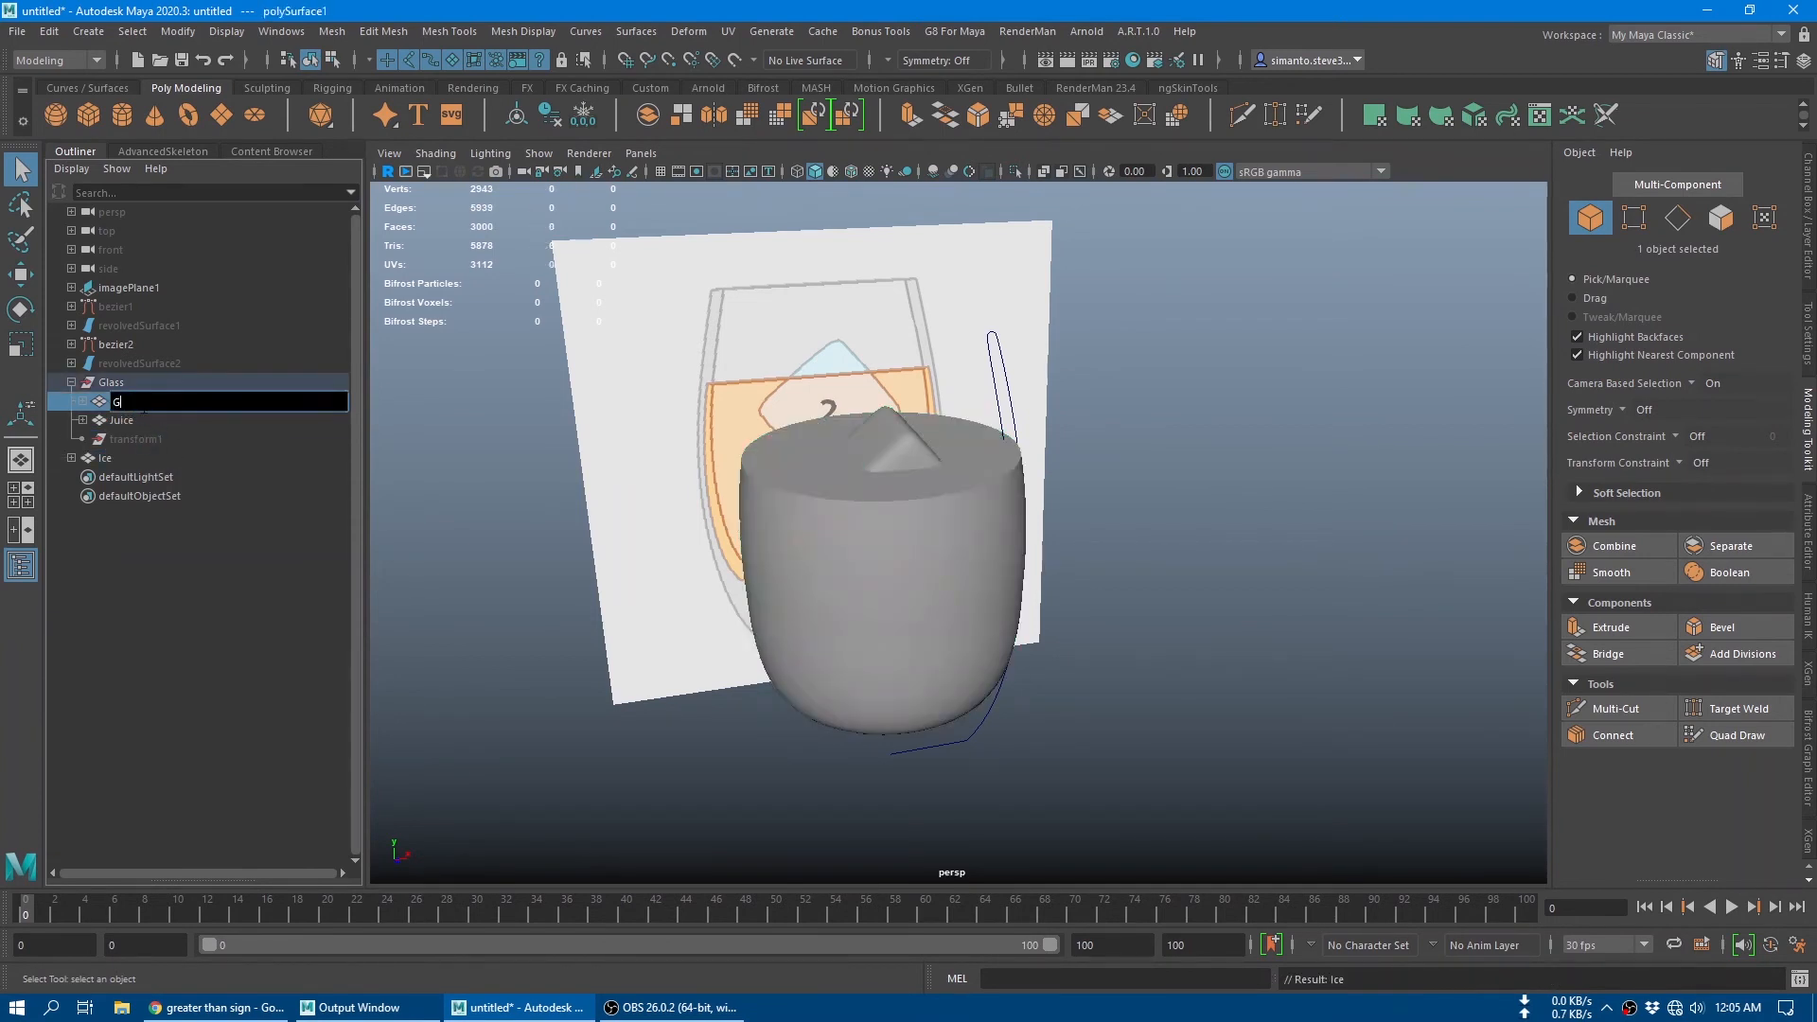
type("lass")
key("Return")
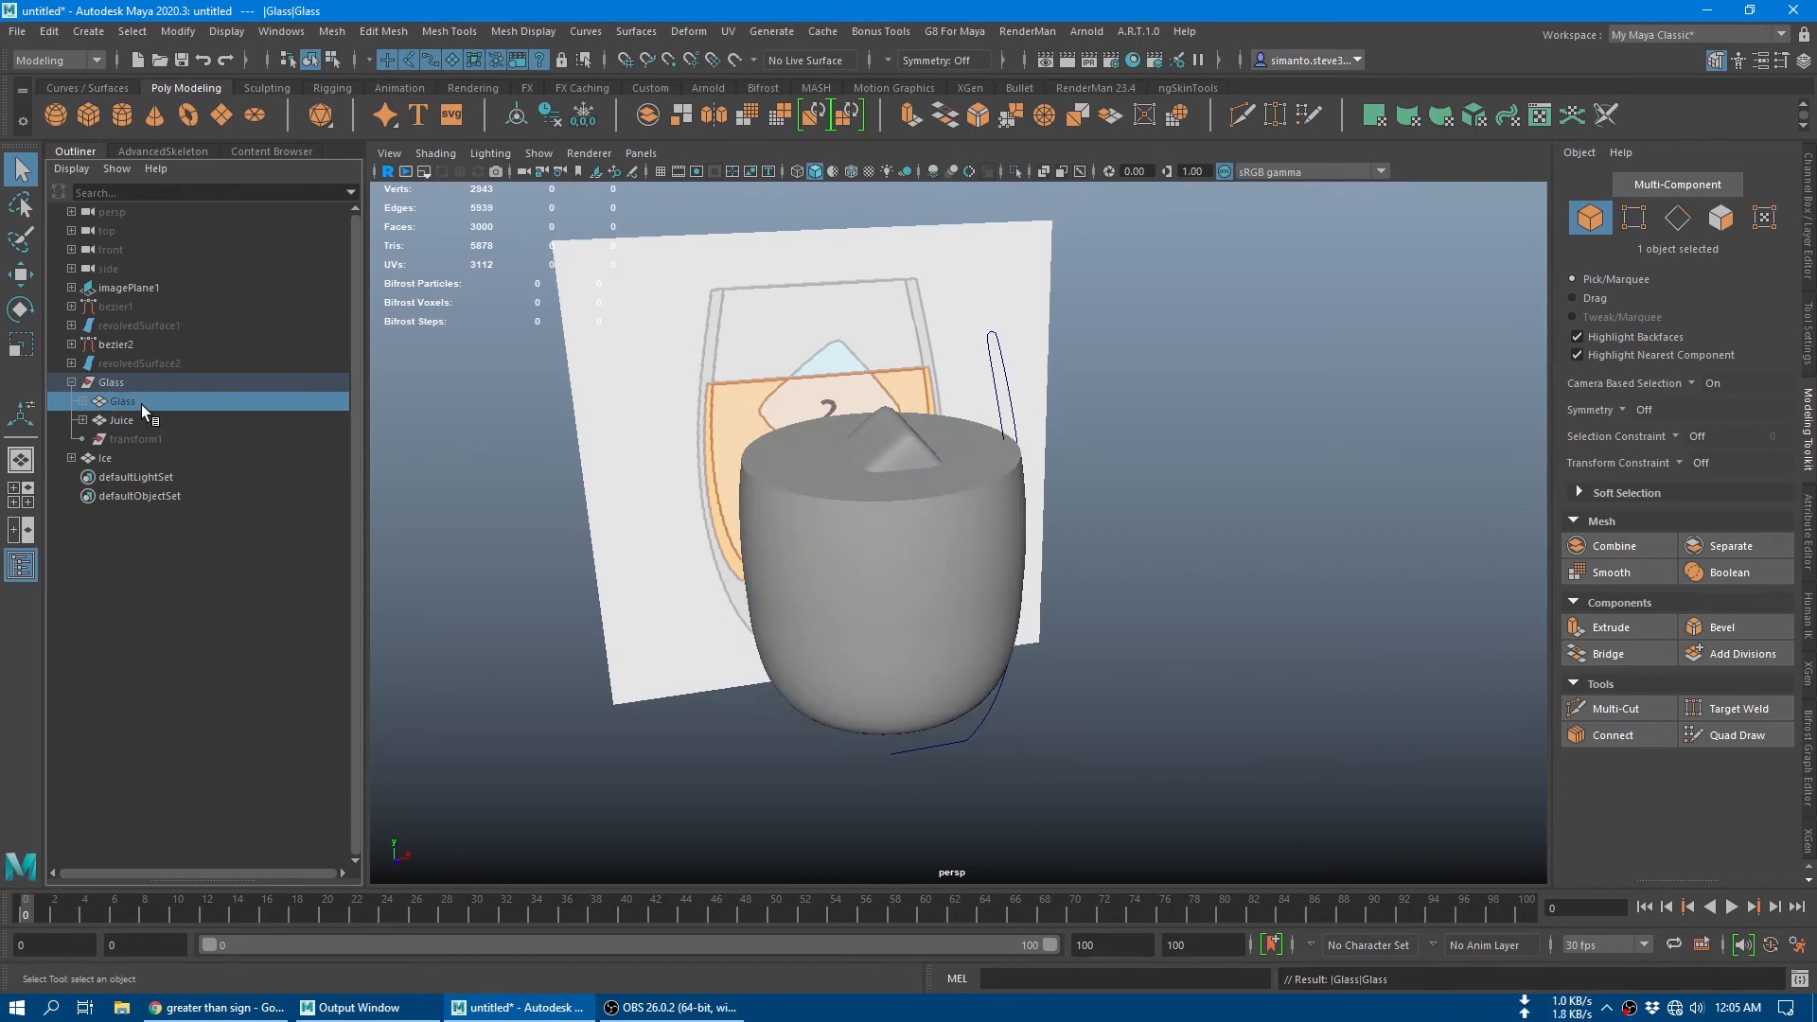
left_click(179, 559)
left_click(180, 415)
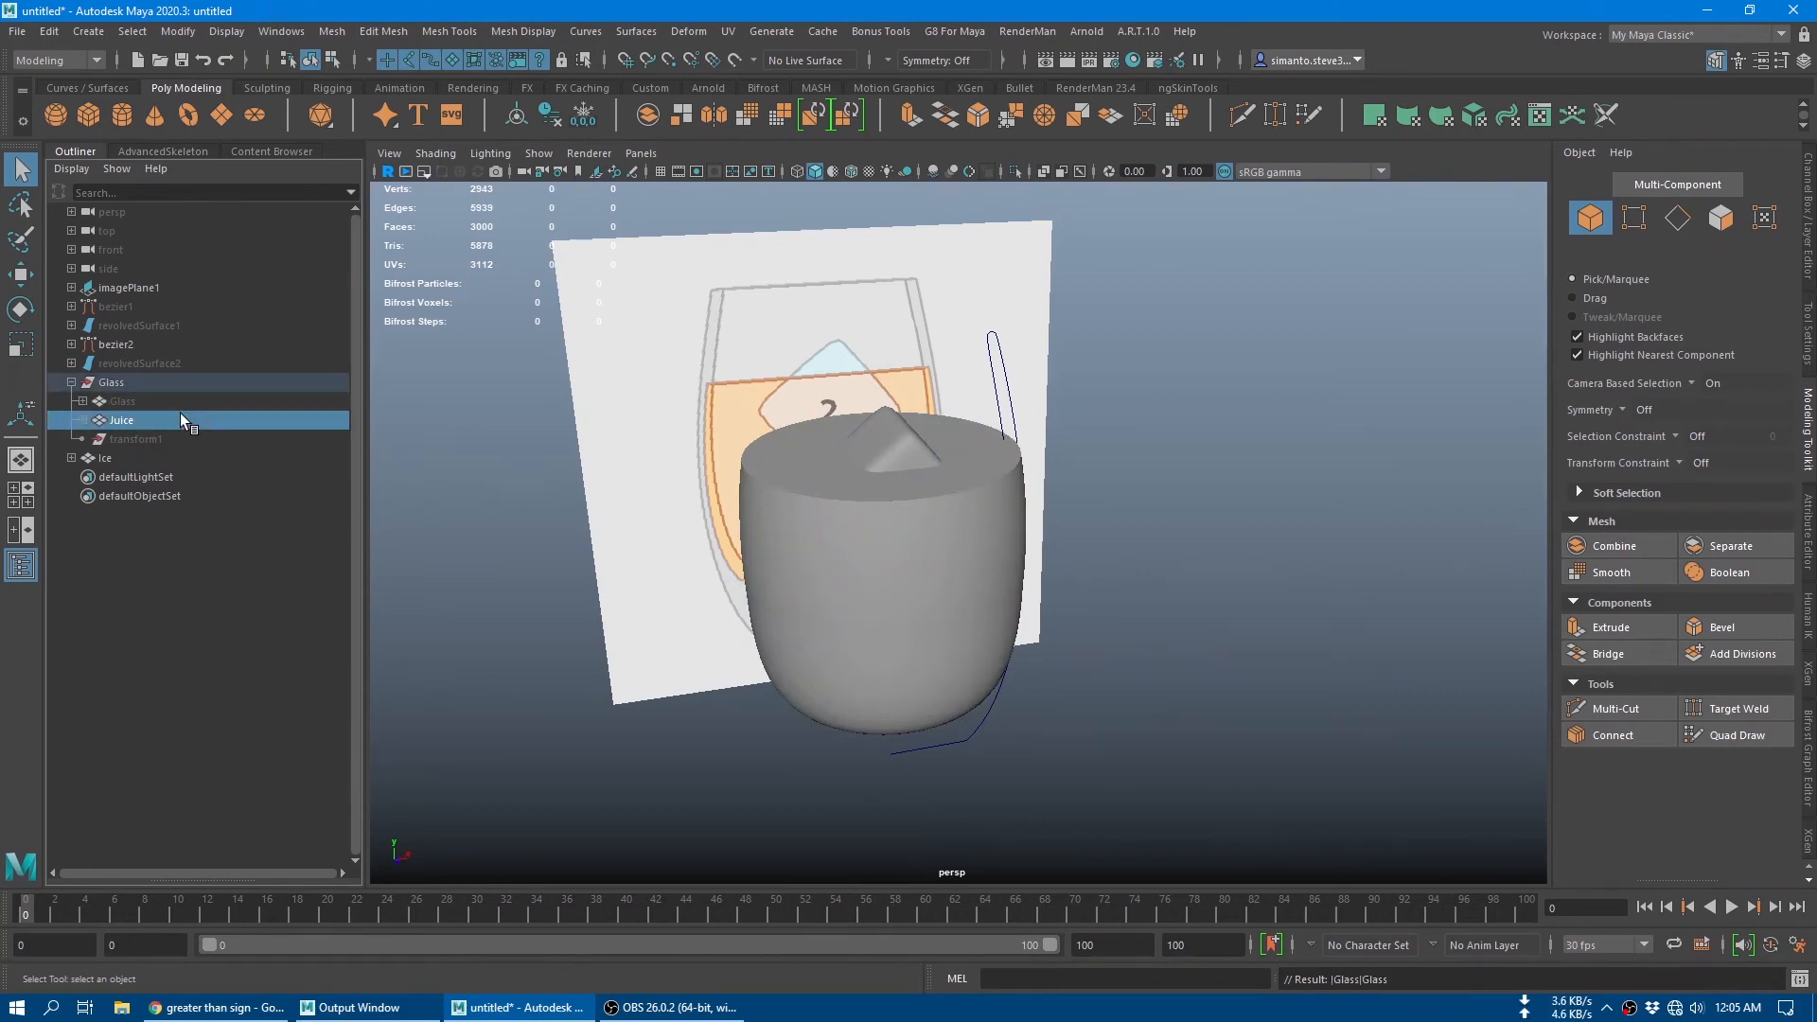
left_click(180, 401)
key("h")
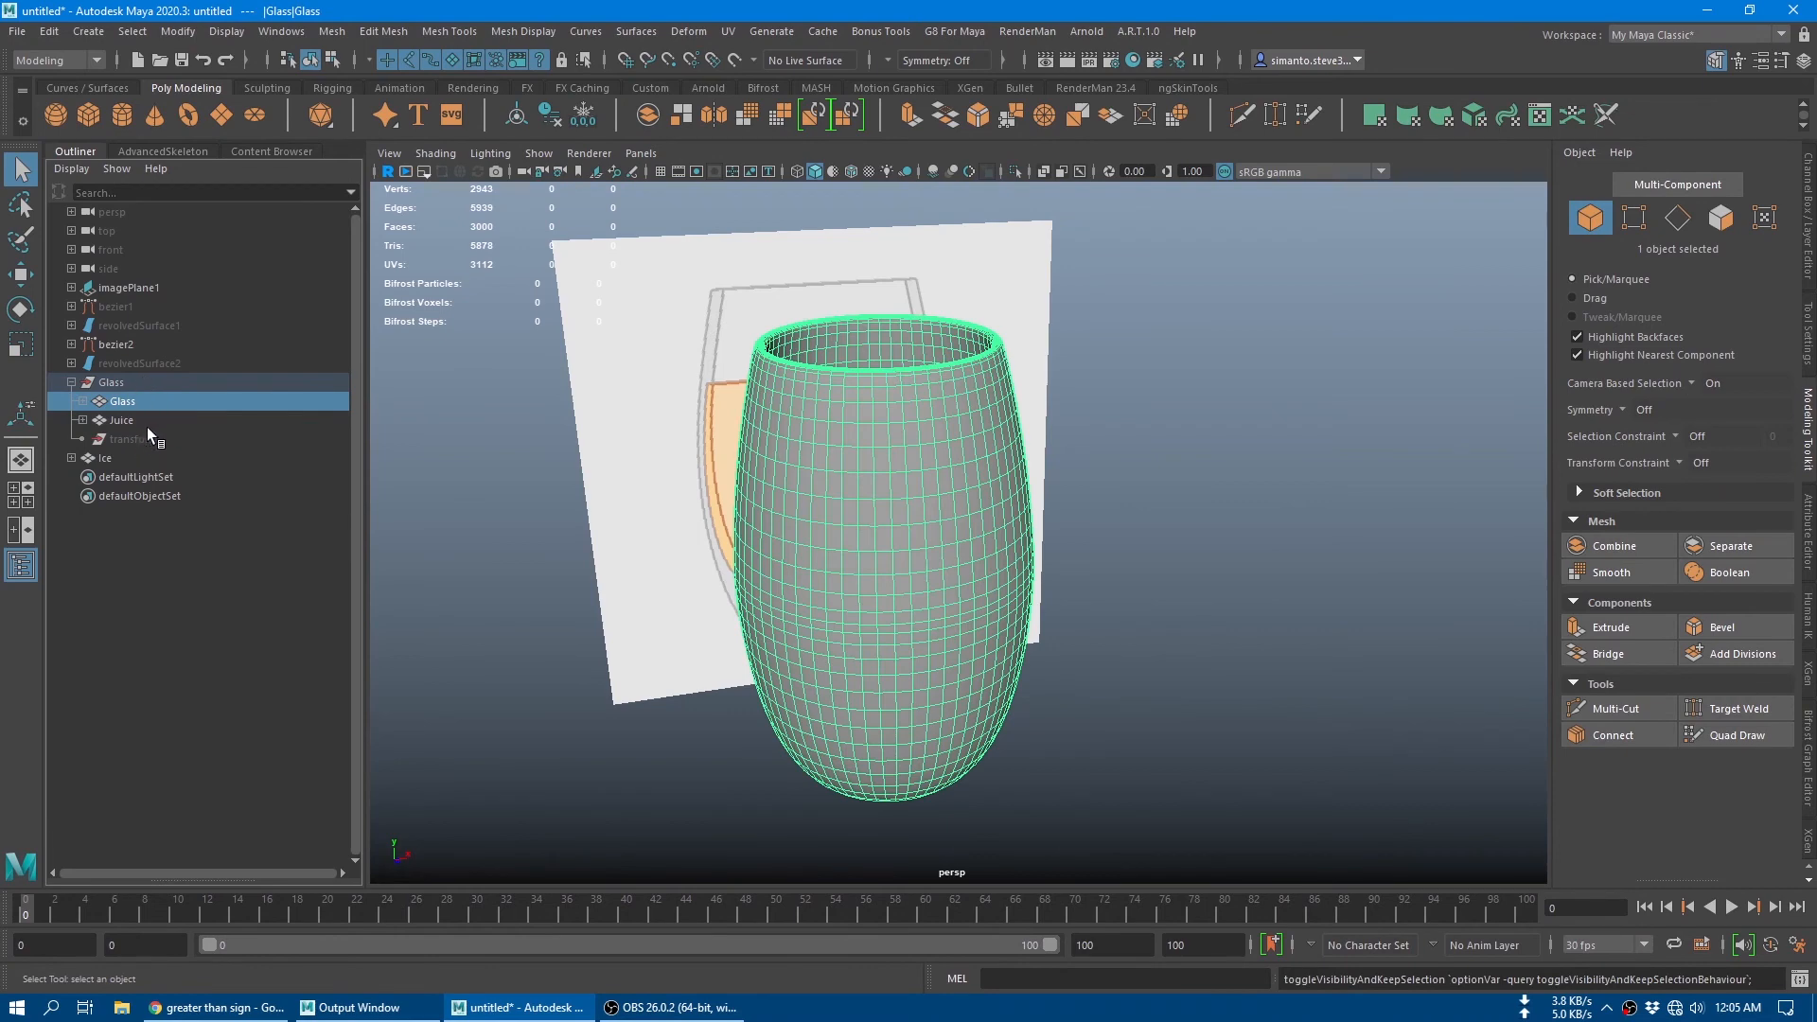
Step: Unparent the Juice and Glass meshes from the Glass group and delete their construction history
left_click(145, 423)
left_click(154, 401, "ctrl")
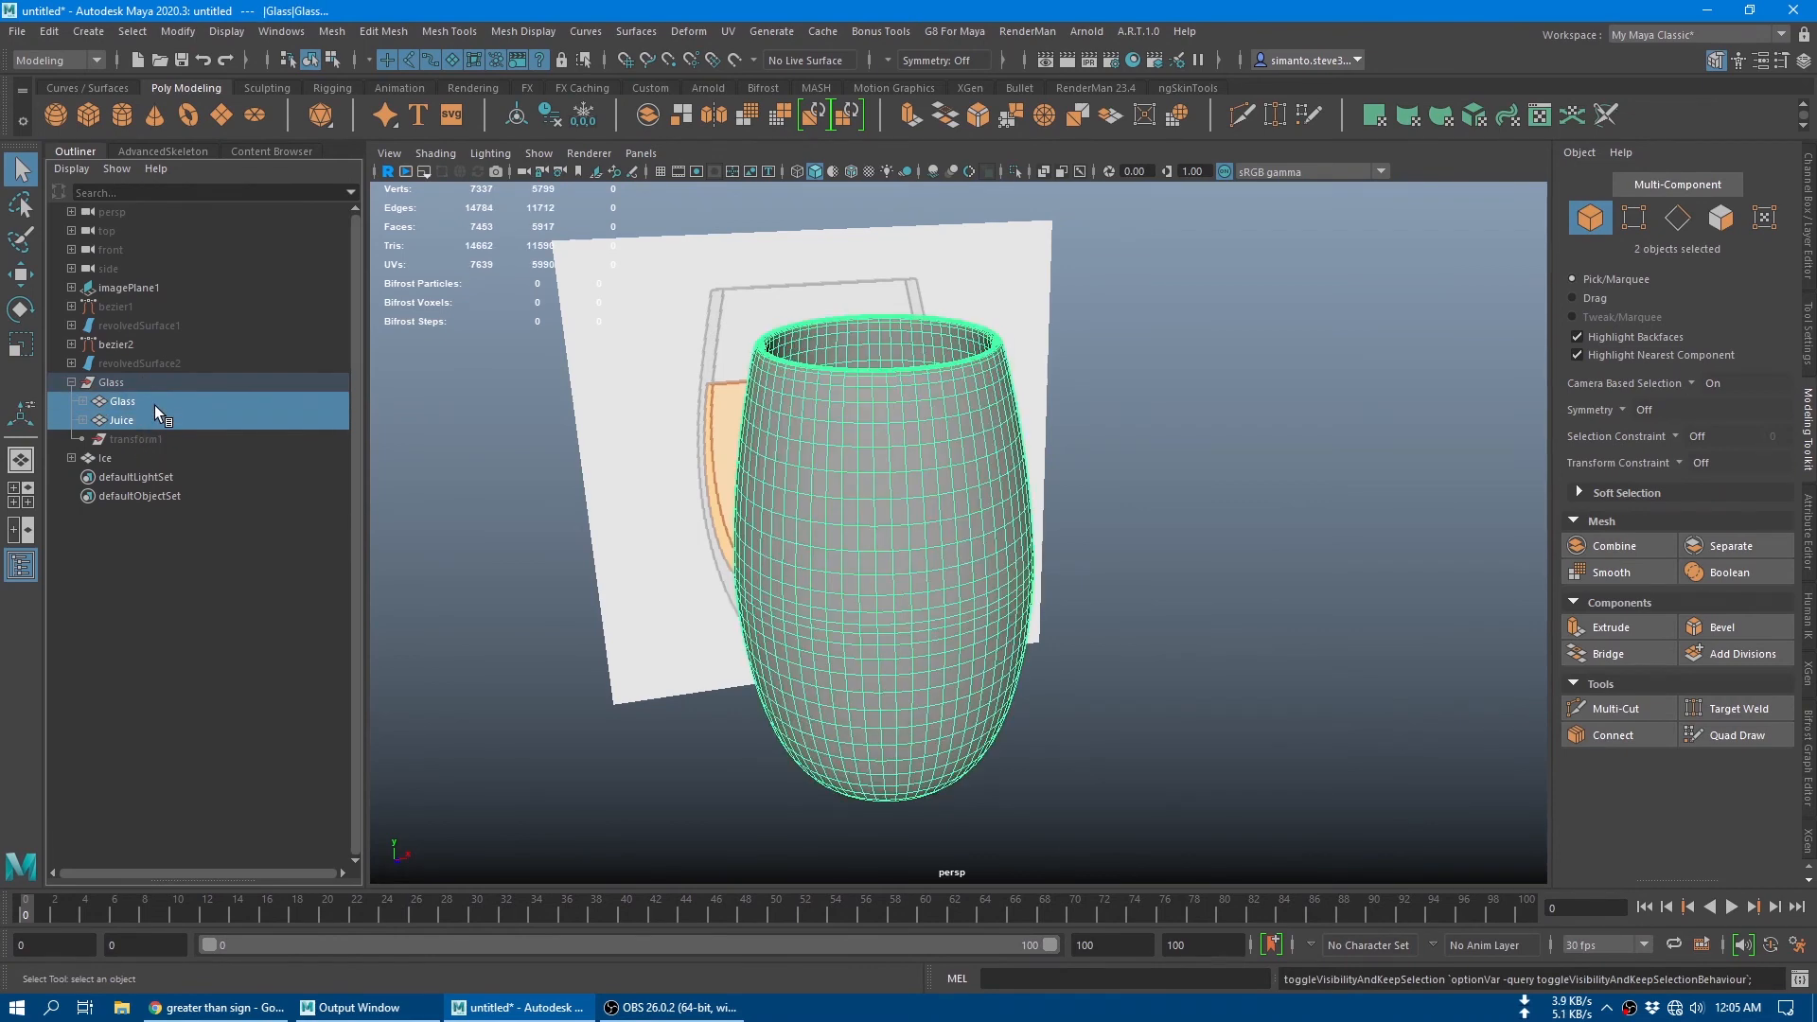
key("shift+p")
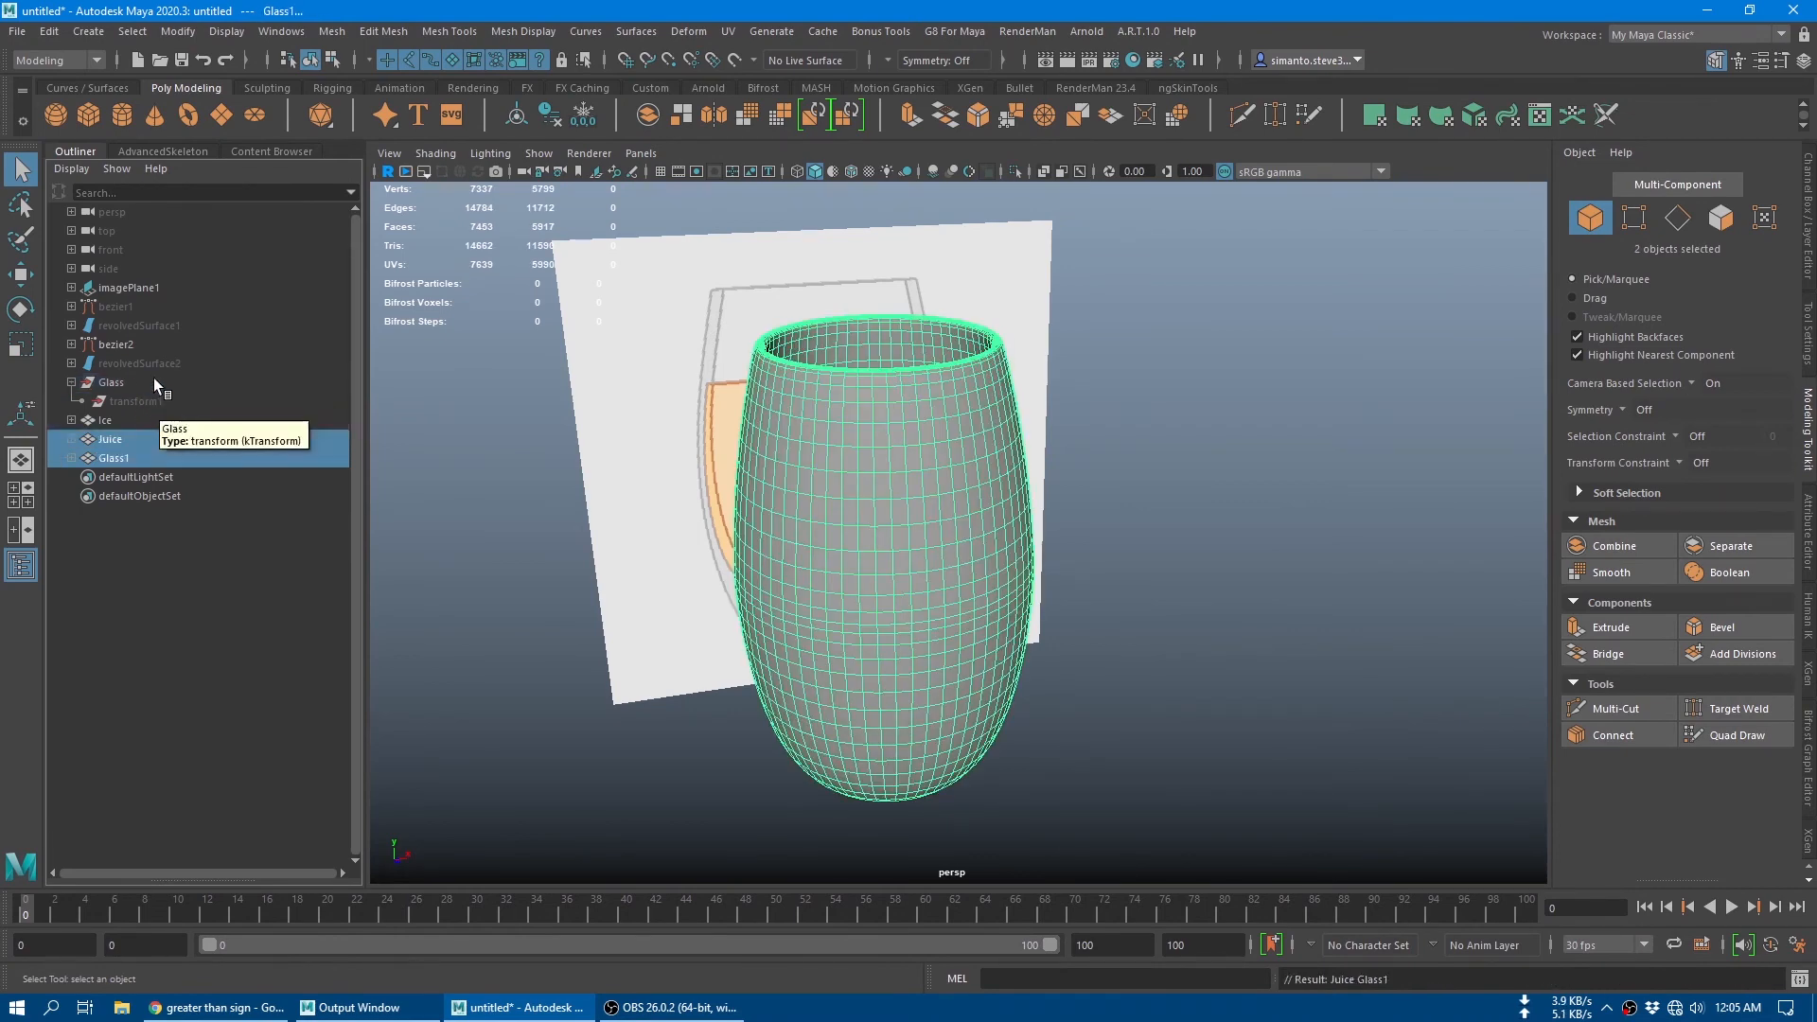
left_click(549, 116)
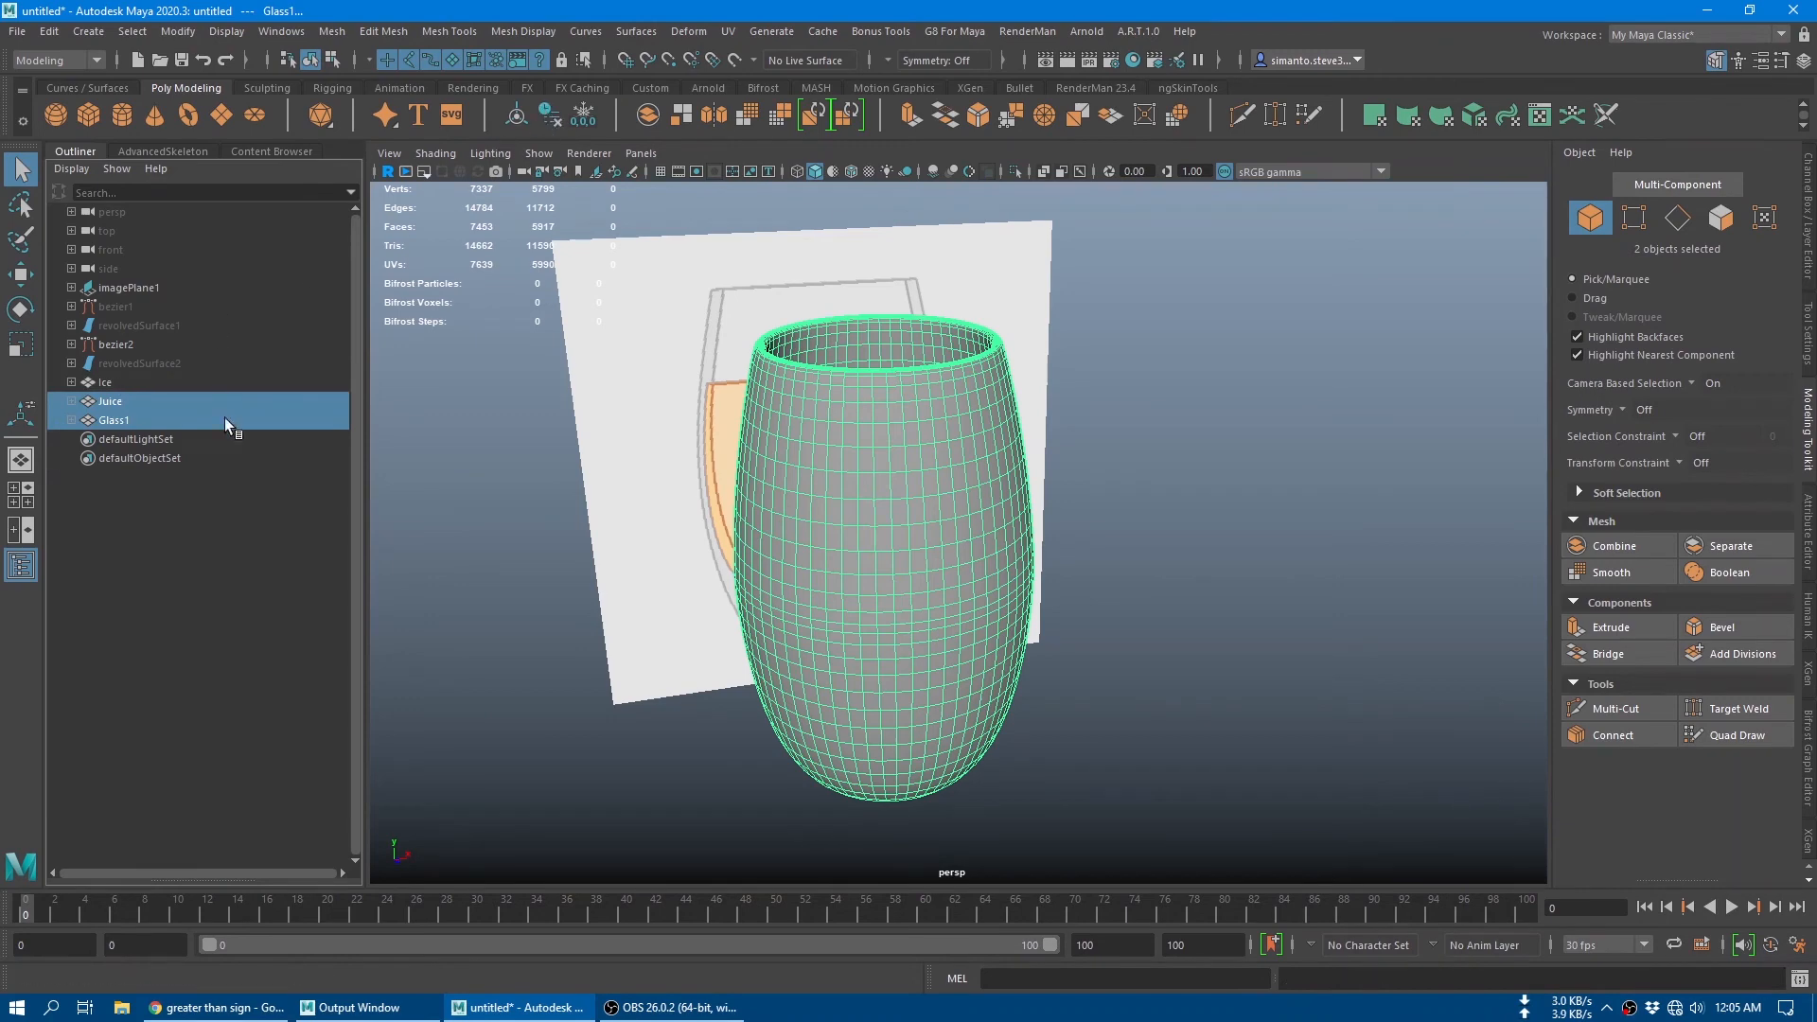
Step: Group the Ice, Juice and Glass1 meshes together and name the group Jucy
left_click(210, 516)
left_click_drag(117, 374, 127, 417)
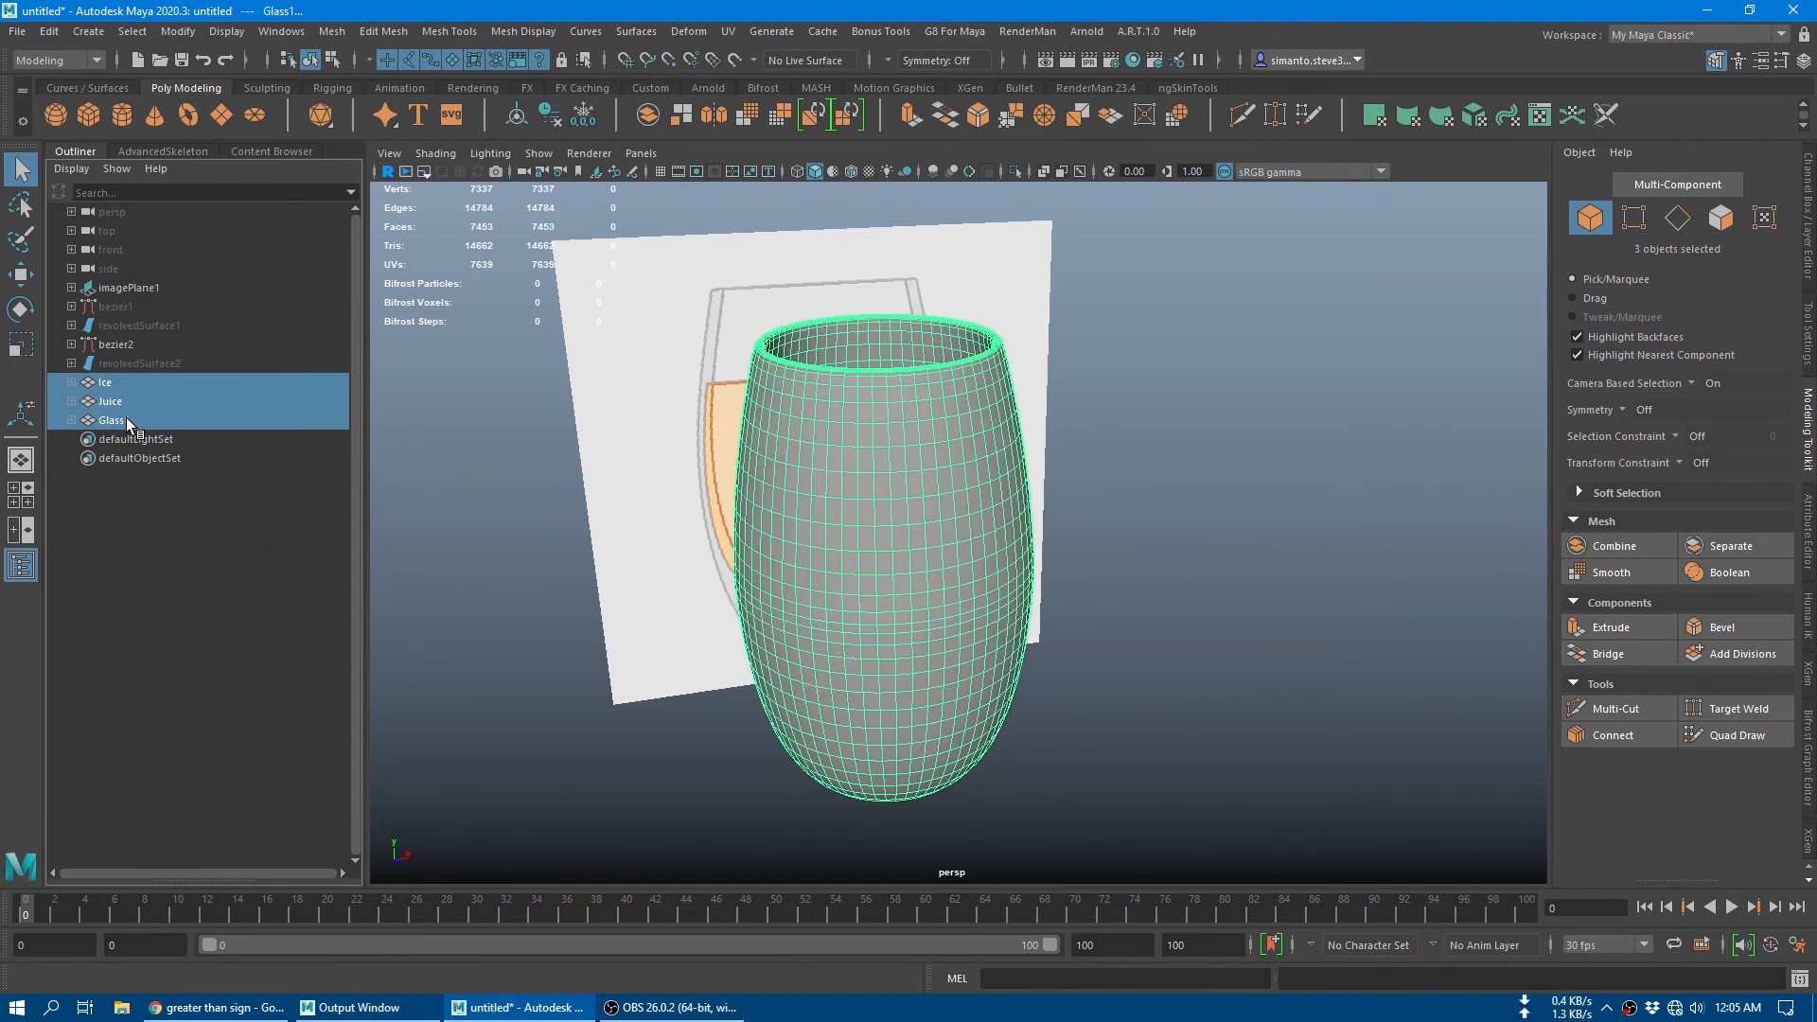
key("ctrl+g")
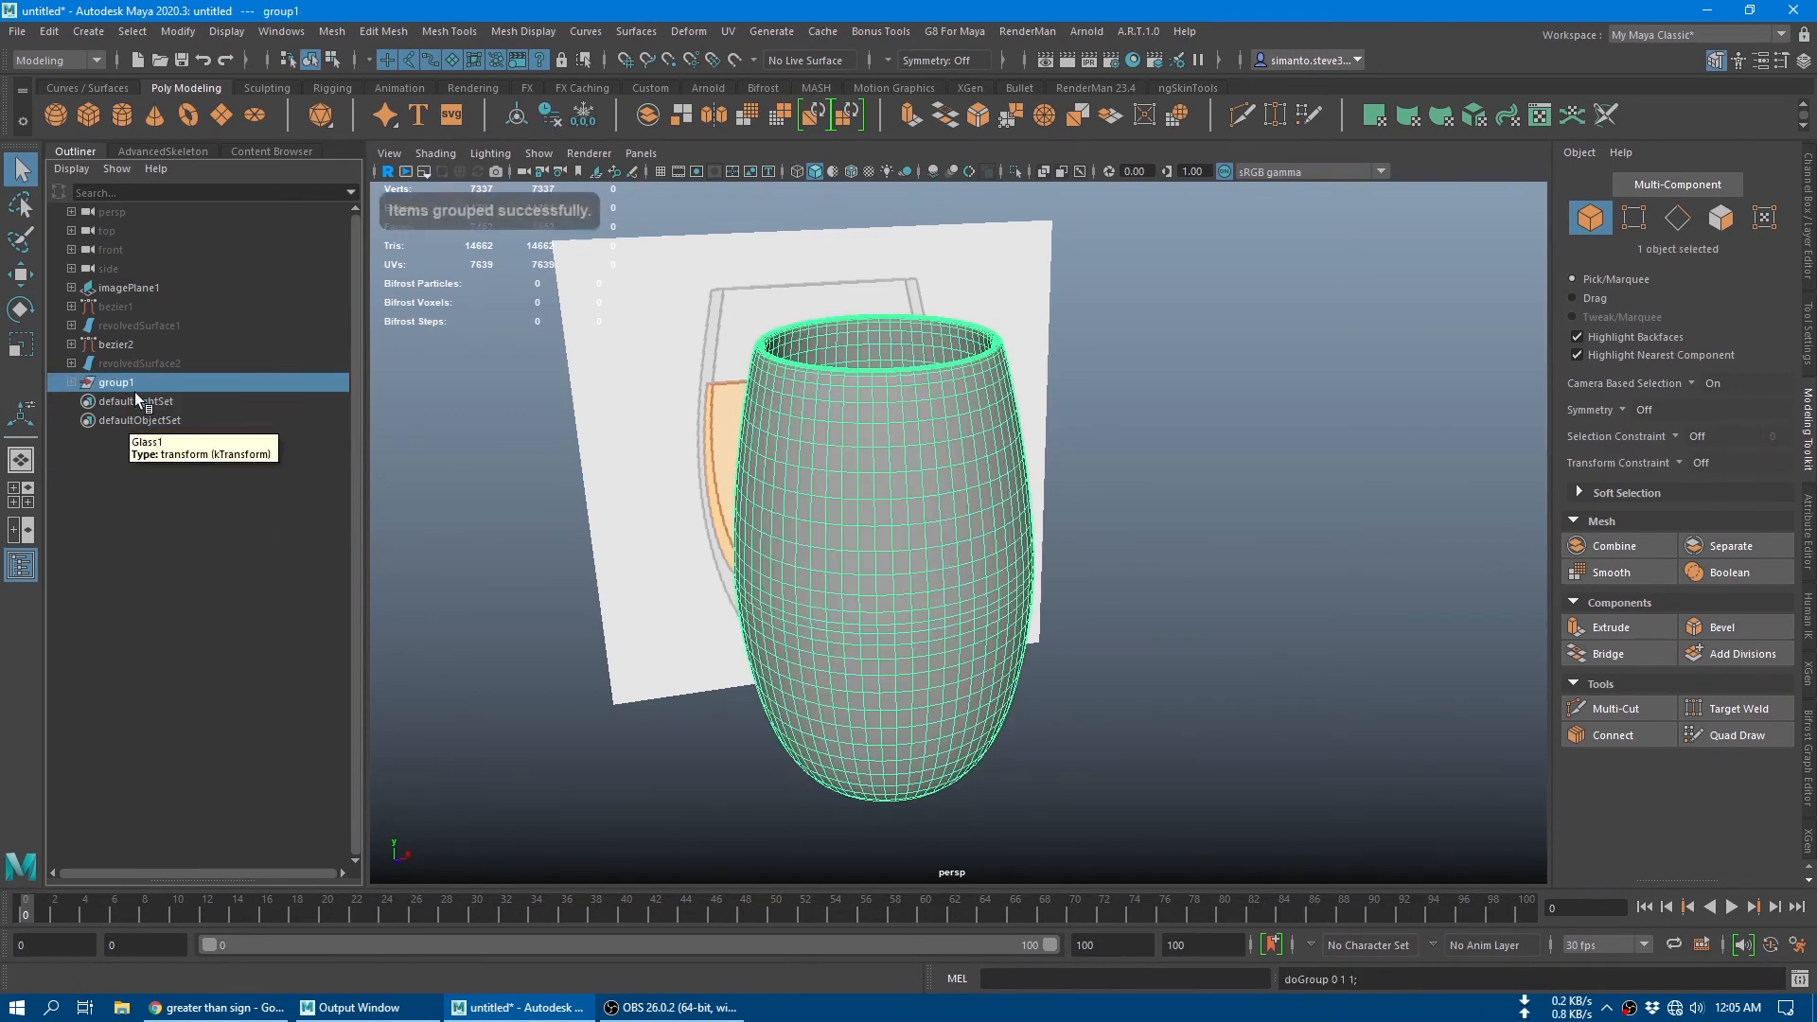
left_click(135, 395)
double_click(134, 382)
type("M")
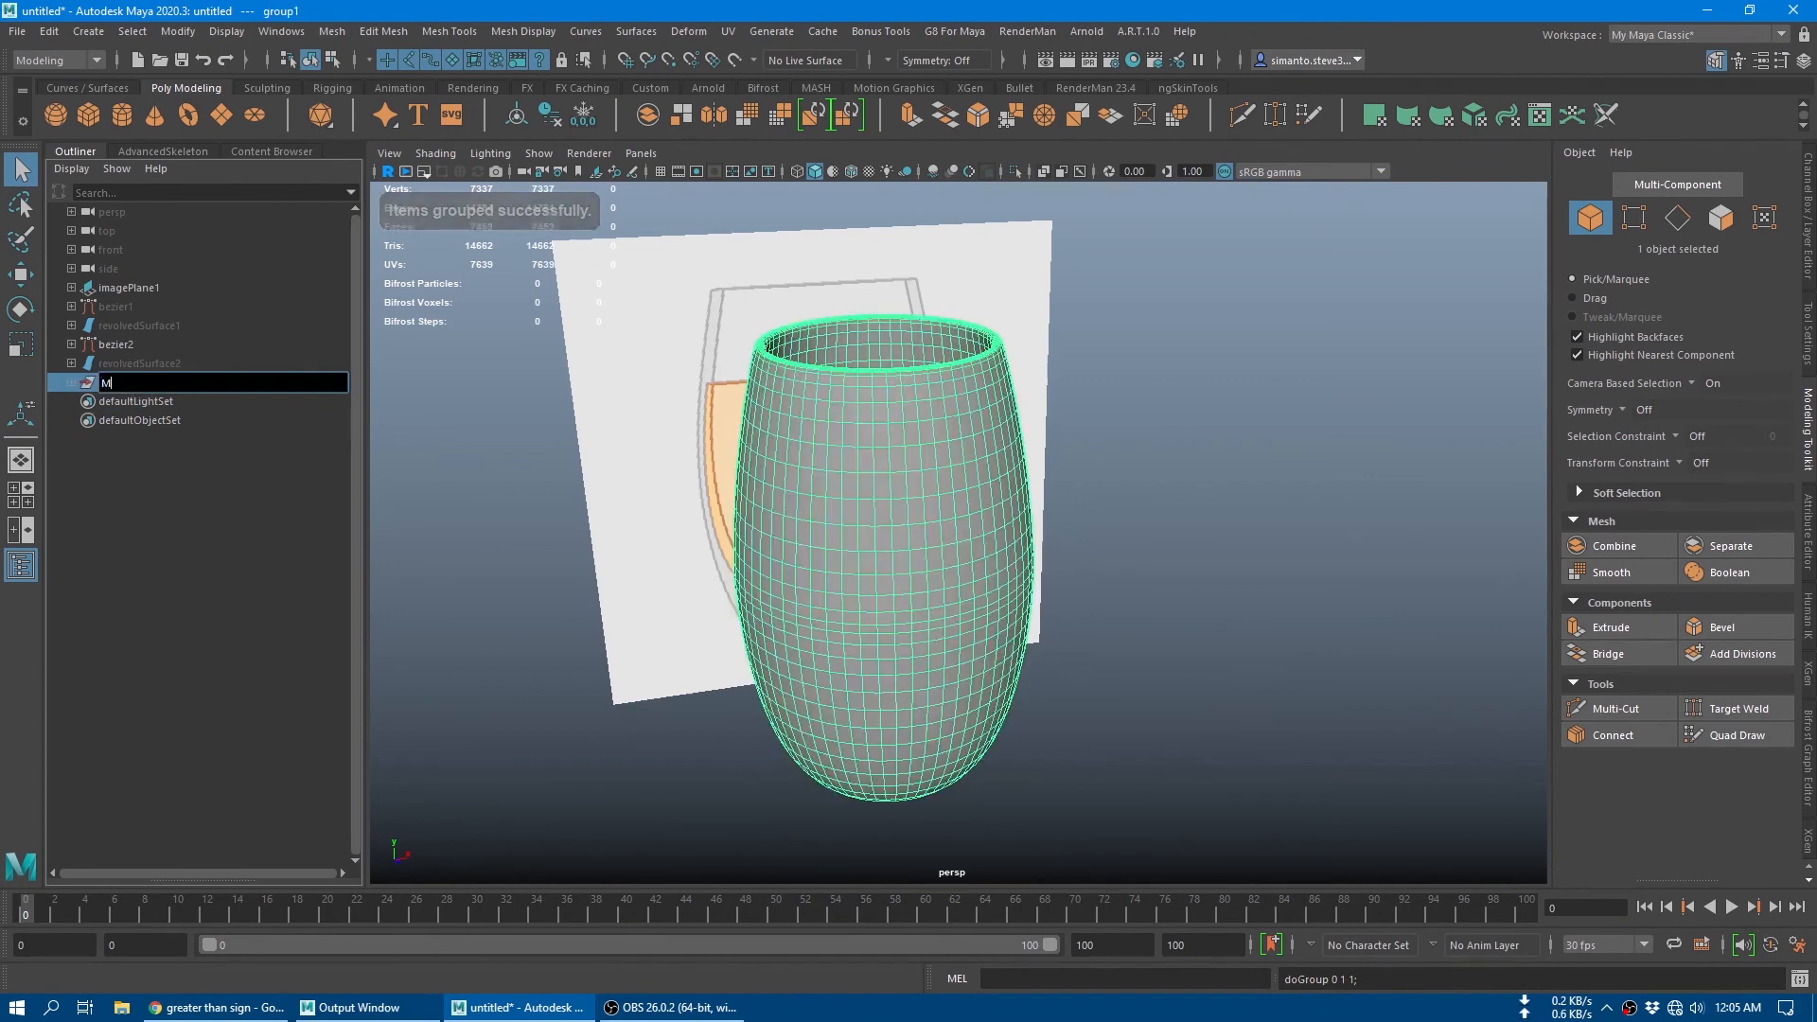
key("BackSpace")
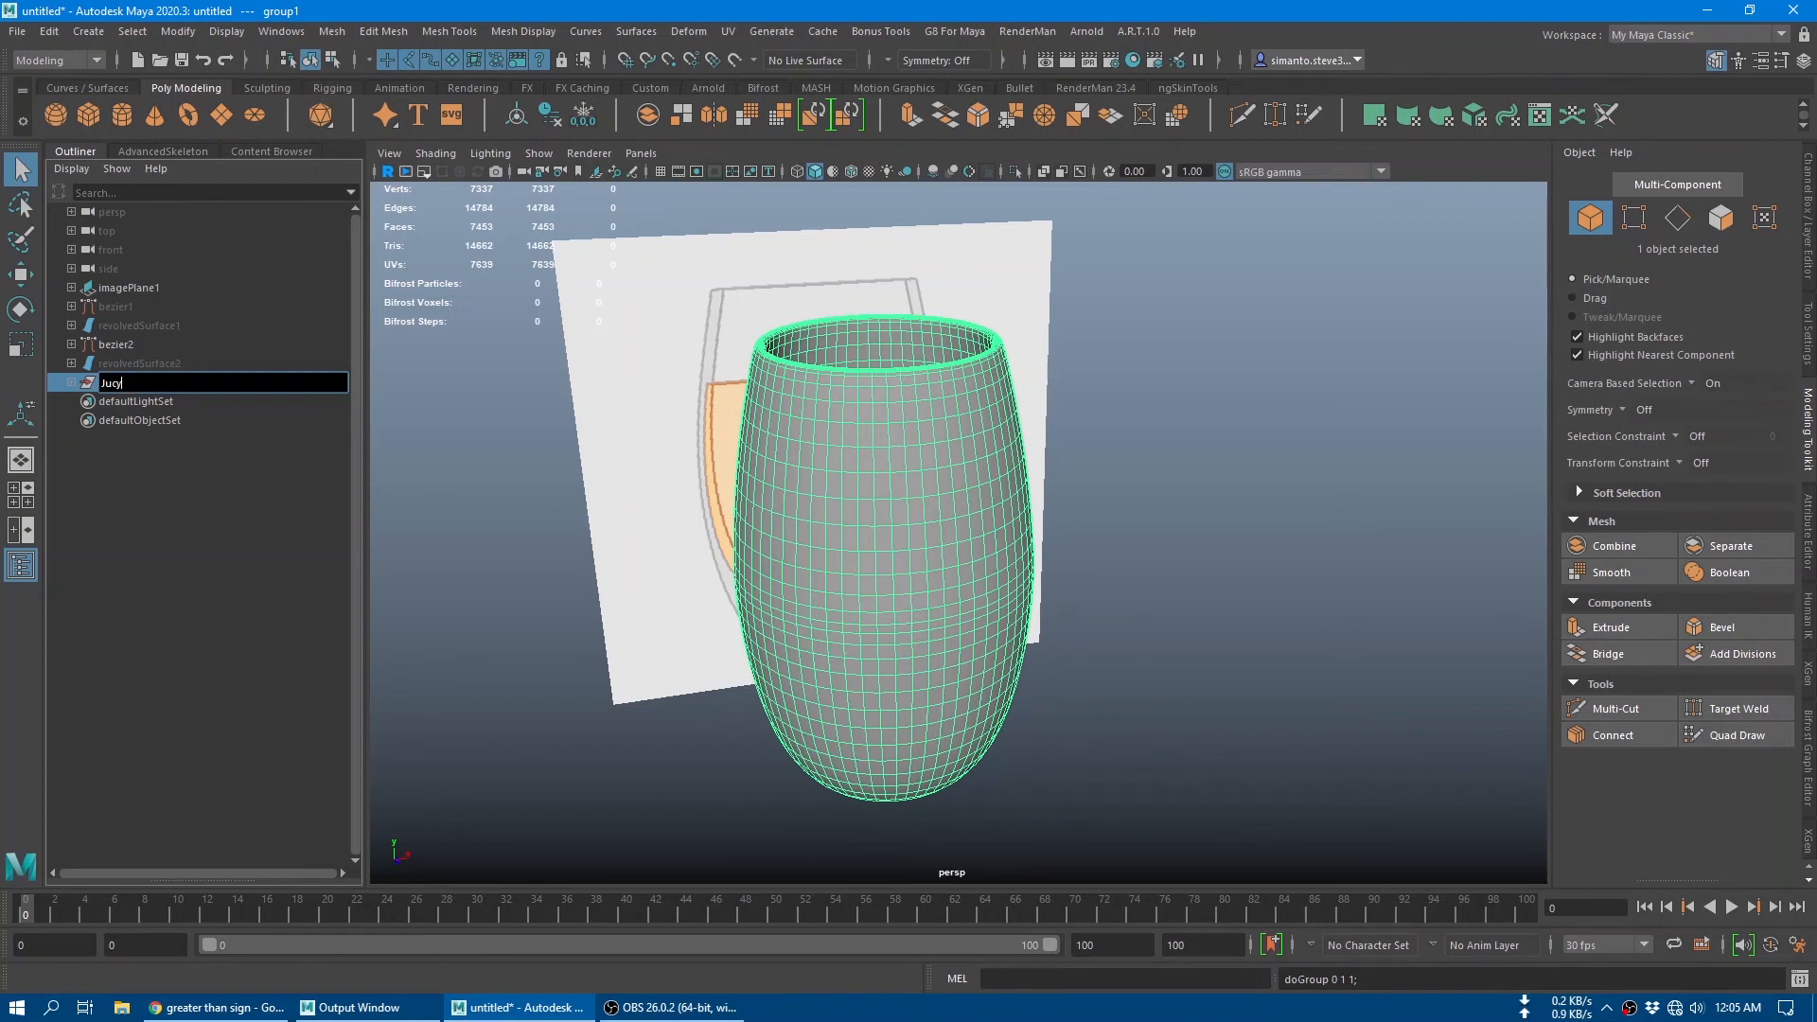
key("Return")
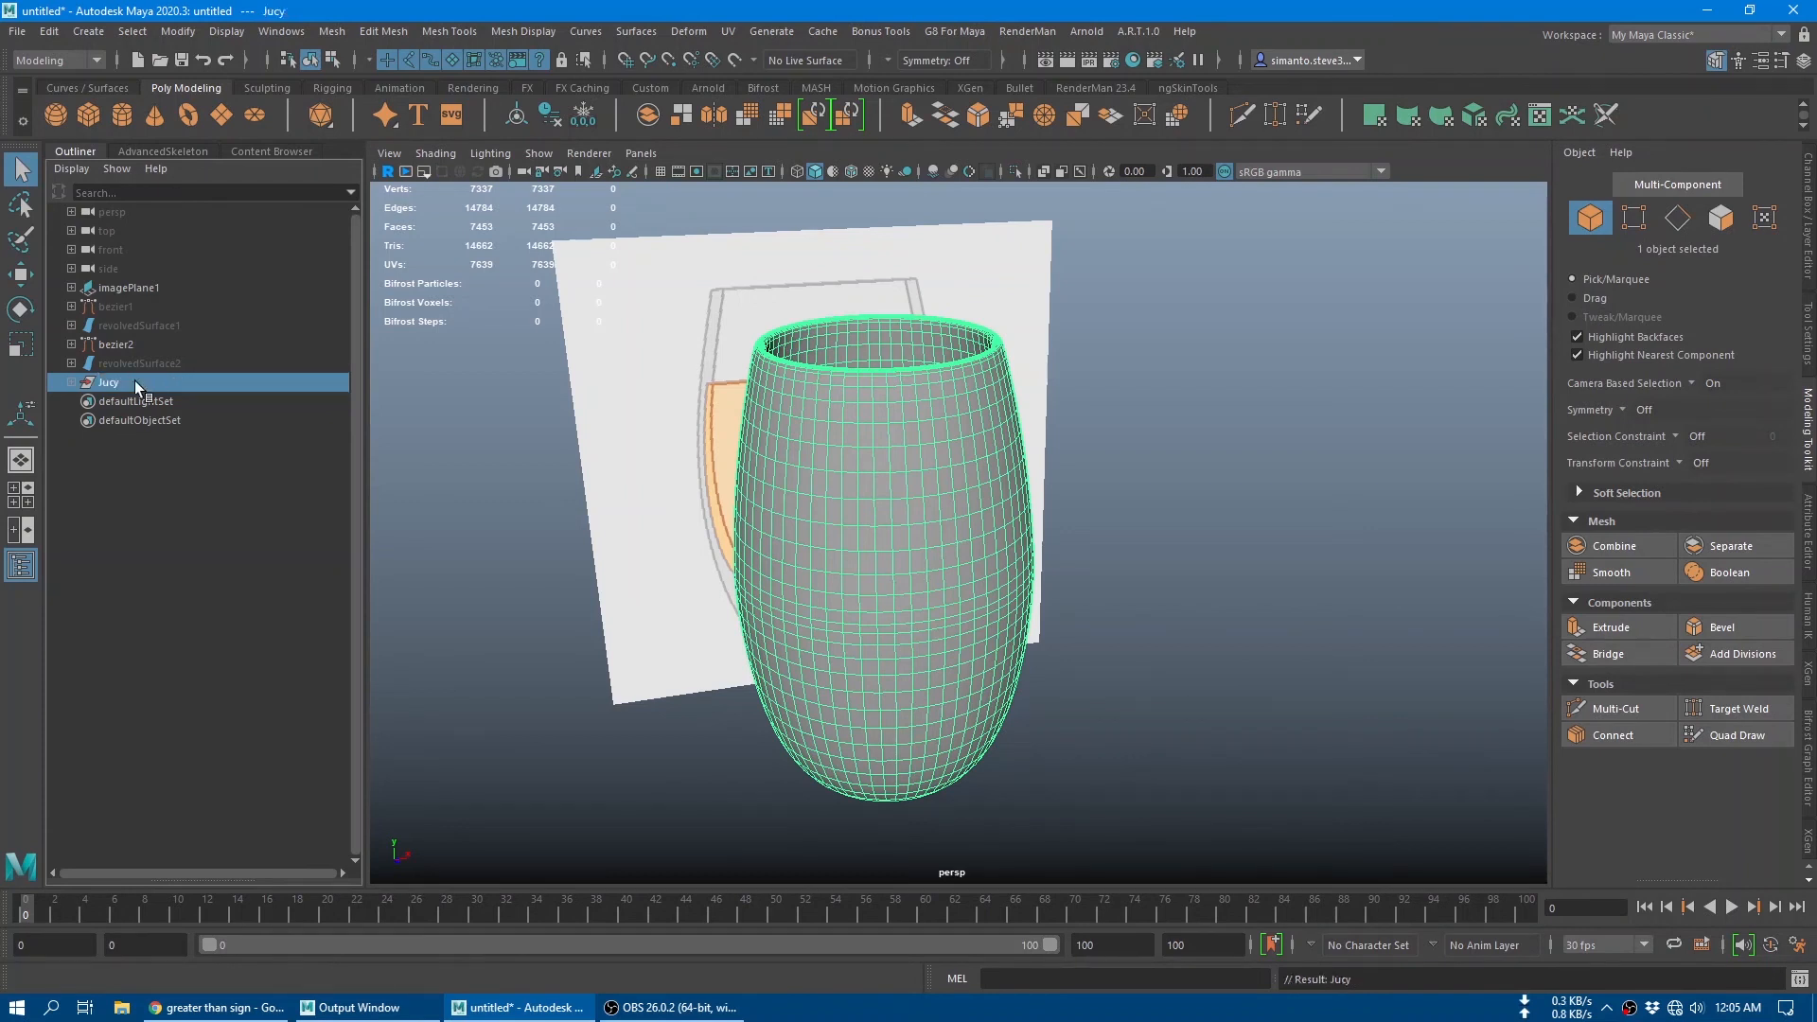
Step: Clear the selection and inspect the assembled glass with its juice and ice from the front and from above
left_click(123, 475)
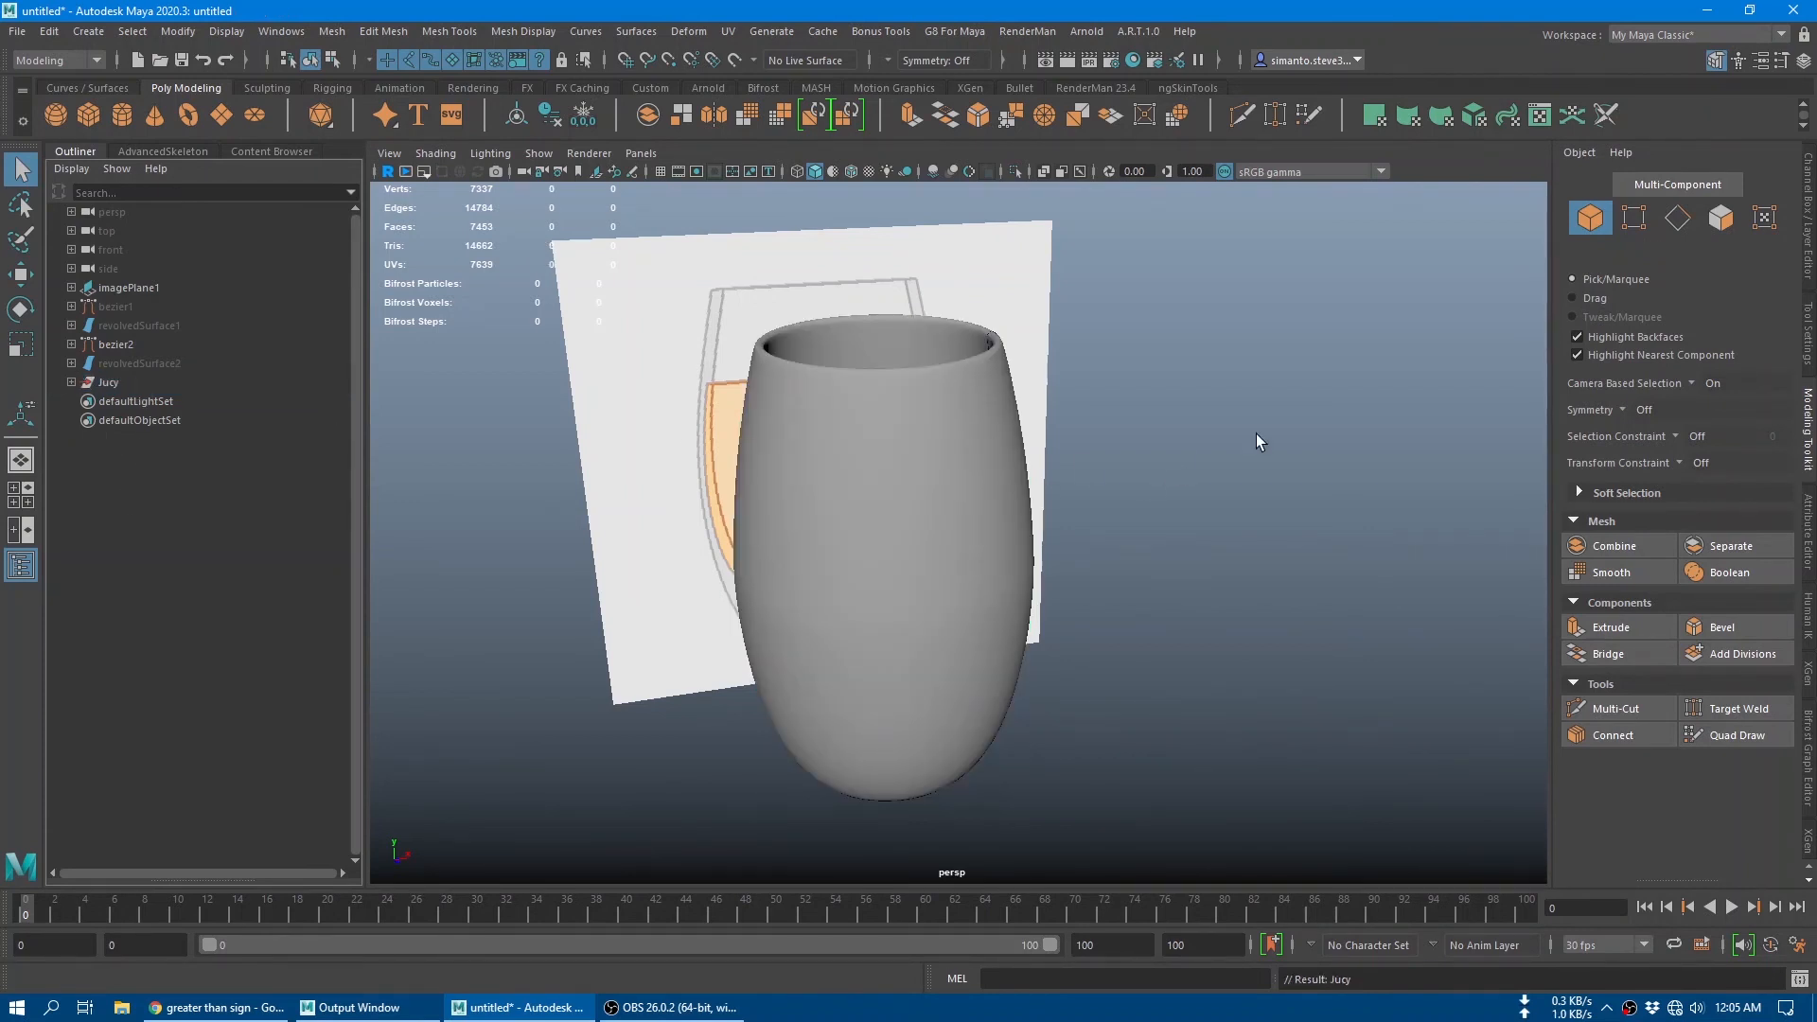
left_click_drag(1195, 504, 1103, 531, "alt")
middle_click_drag(1122, 553, 1143, 646, "alt")
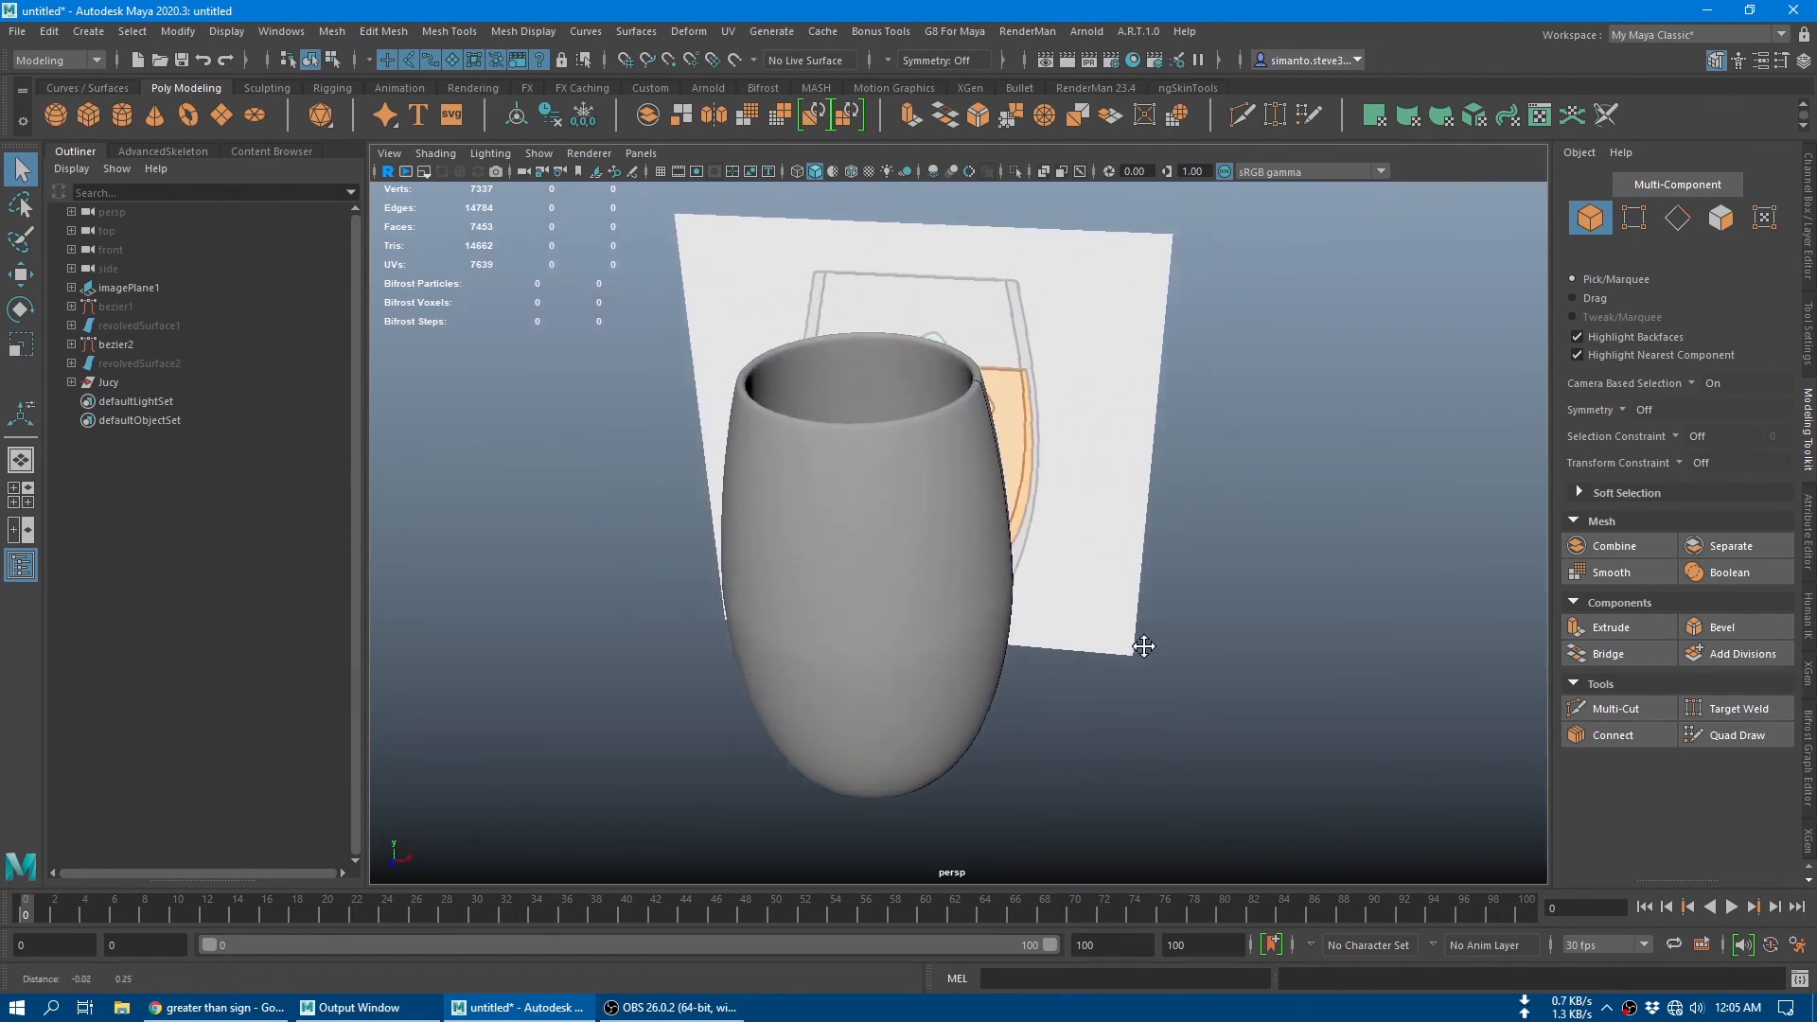
mouse_move(1144, 647)
left_mouse_down("alt")
mouse_move(1243, 538)
mouse_move(1168, 512)
mouse_move(1132, 645)
left_mouse_up("alt")
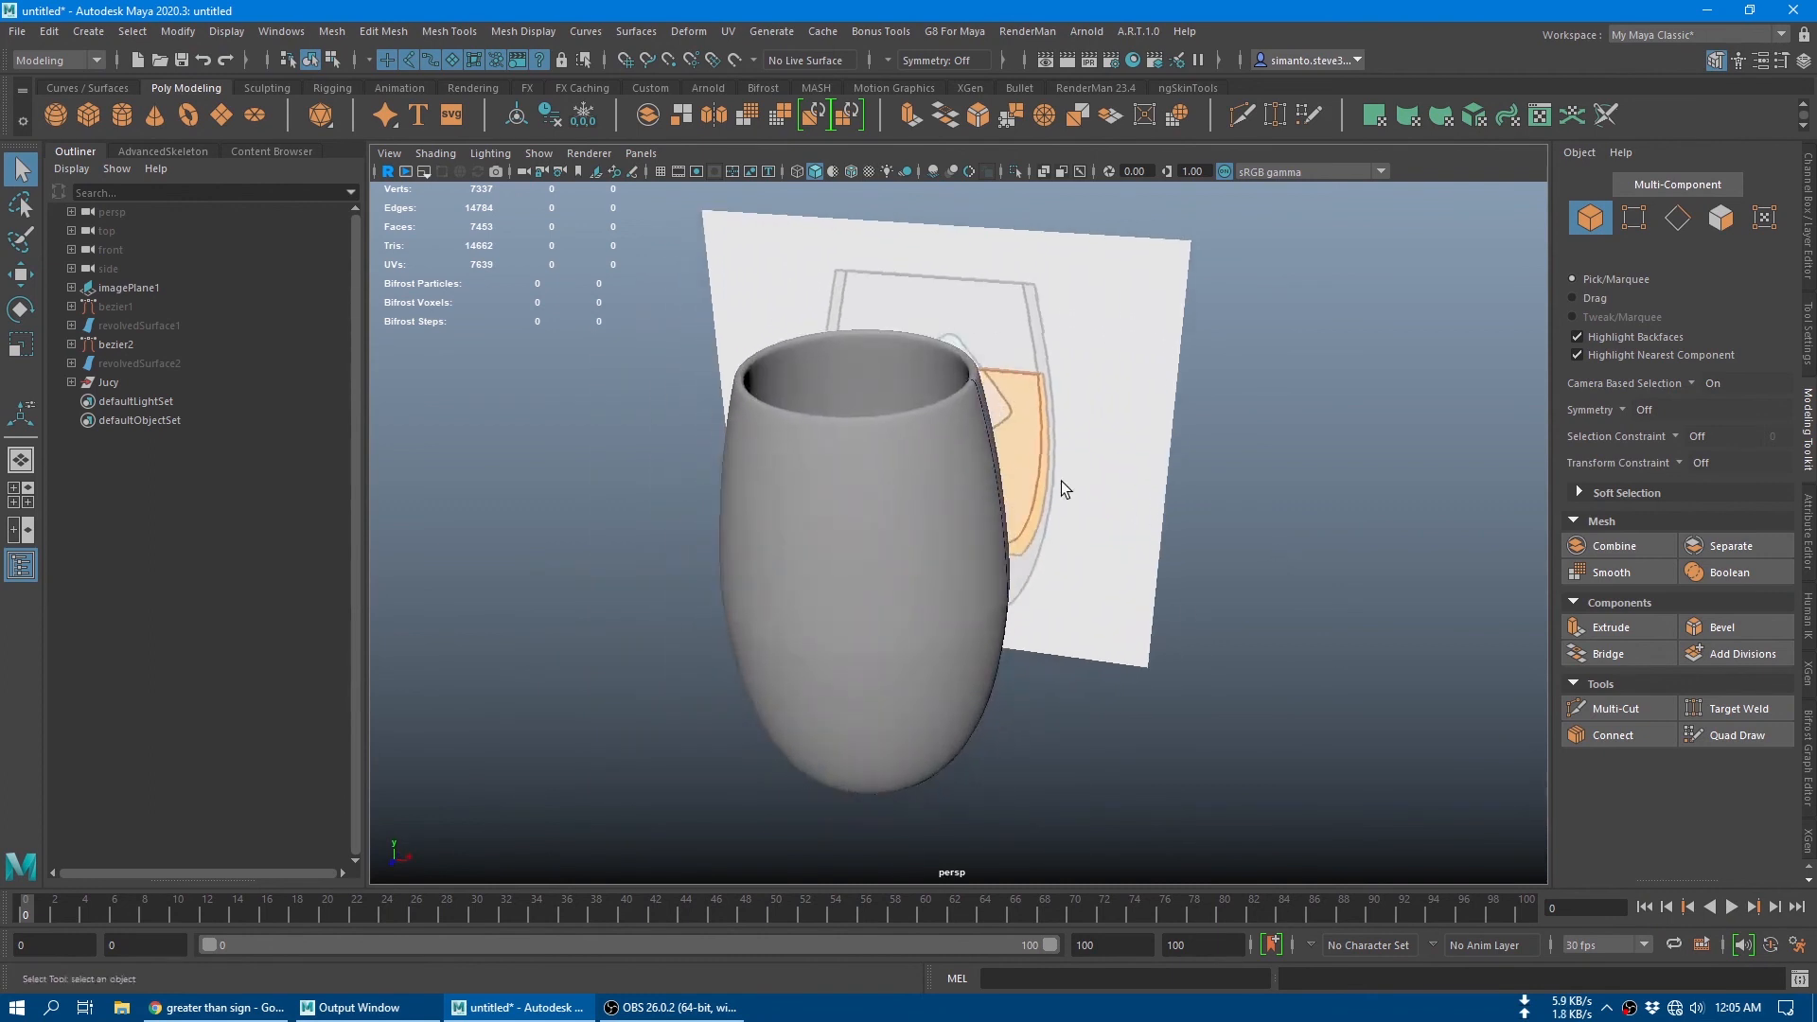
left_click_drag(990, 468, 932, 574, "alt")
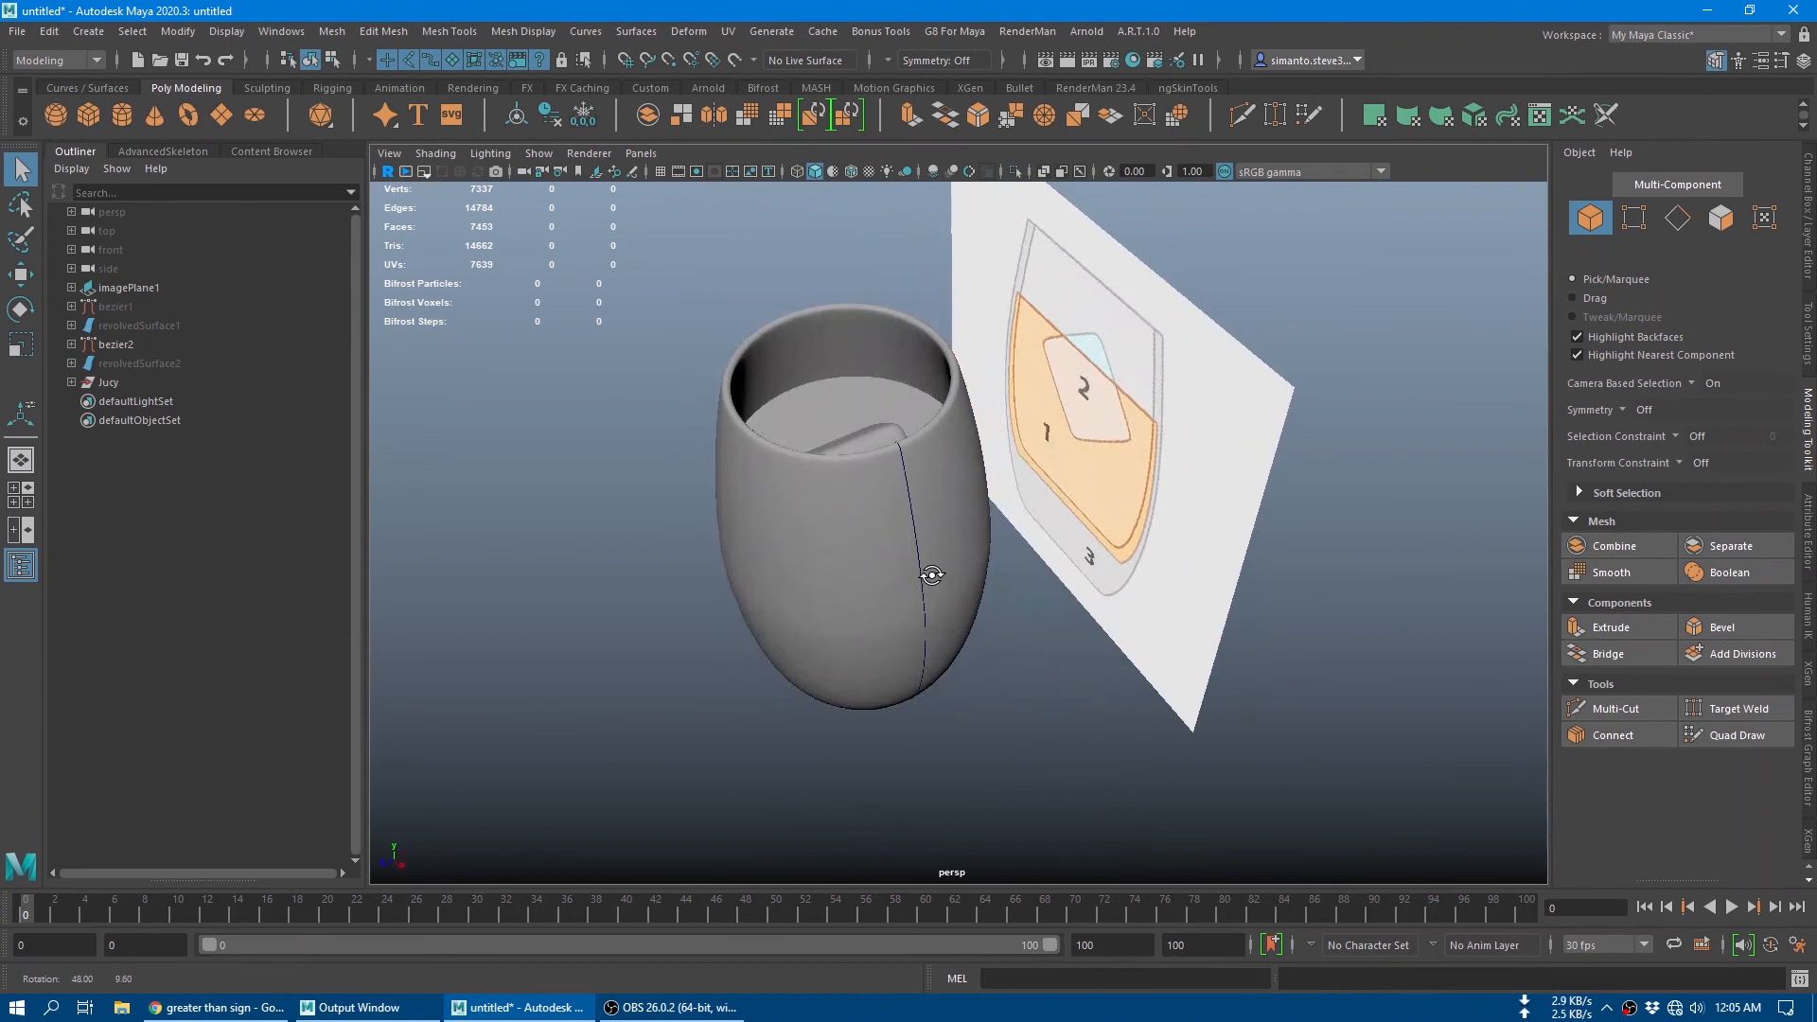